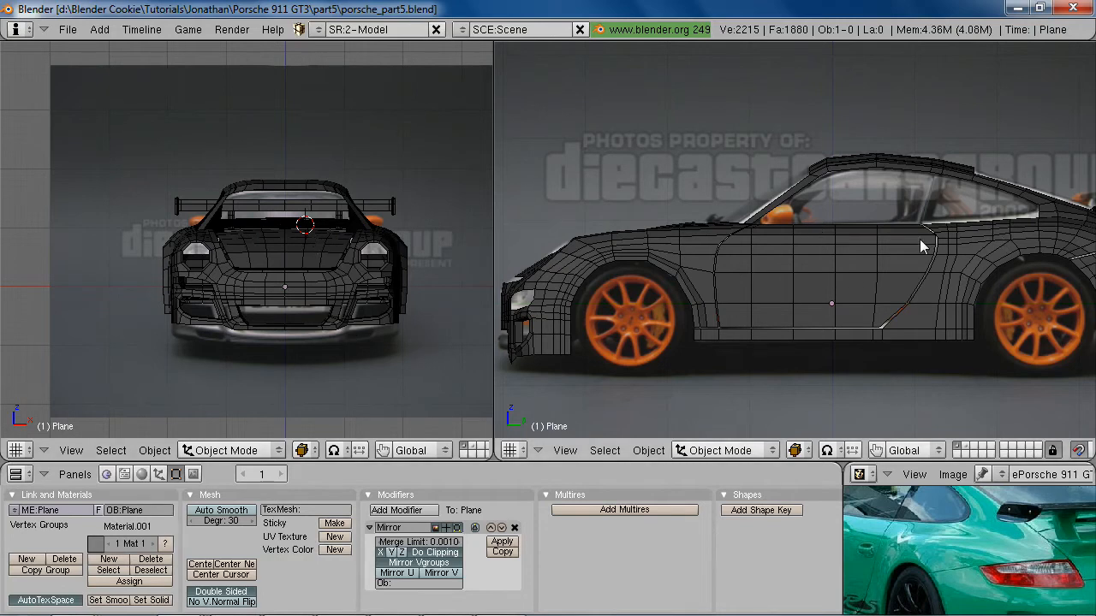
Select the car body and open its mesh for editing around the rear window opening
middle_click_drag(859, 231, 679, 284, "shift")
scroll(762, 314, "up", 1)
middle_click_drag(763, 314, 688, 296, "shift")
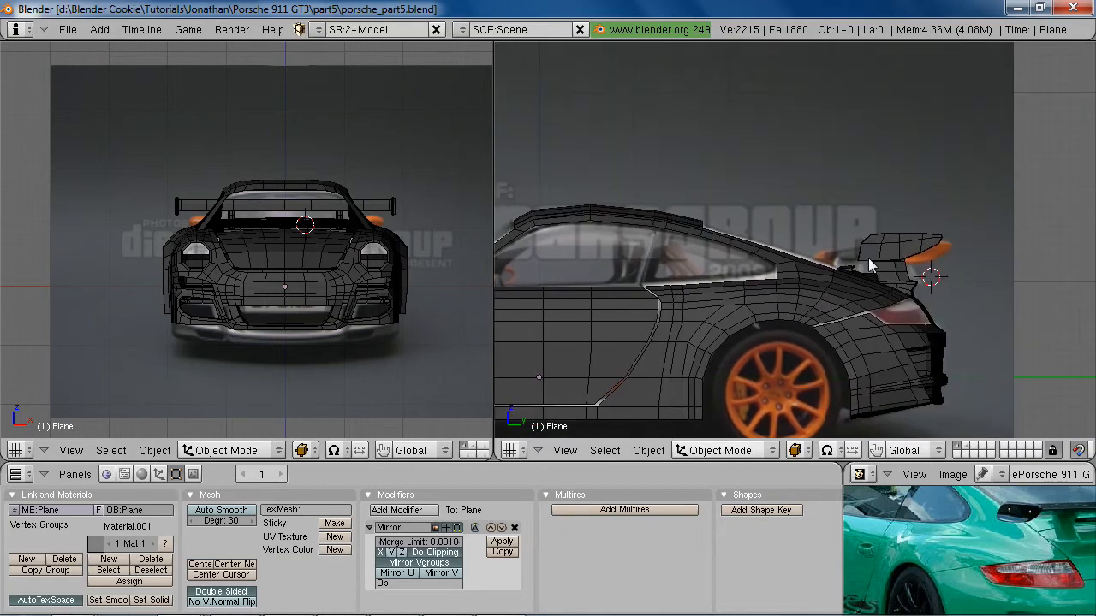
scroll(763, 272, "up", 1)
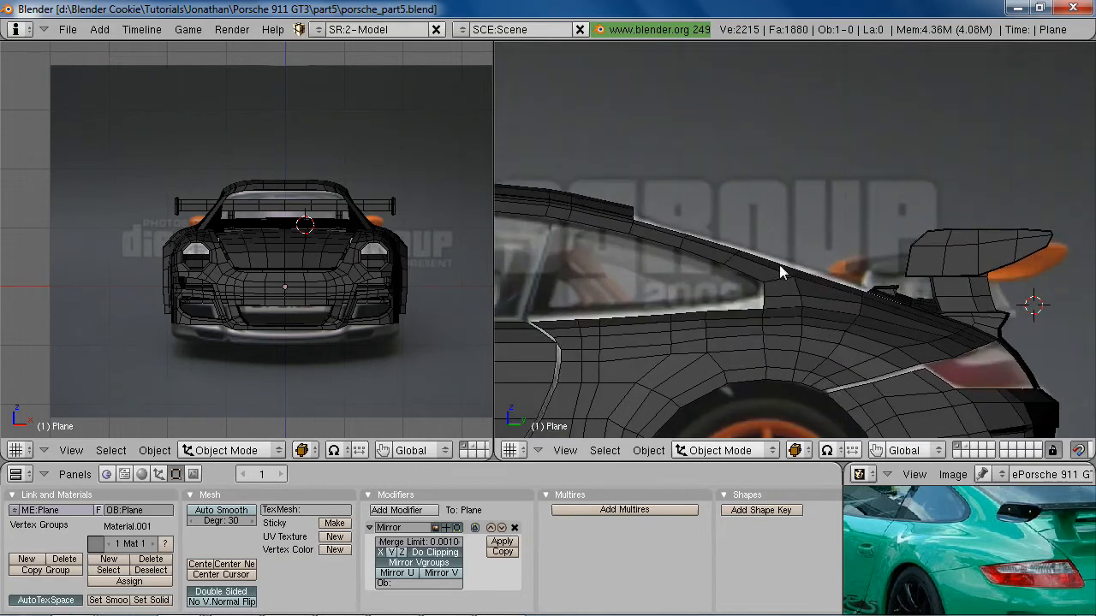
right_click(781, 272)
middle_click_drag(788, 262, 863, 331)
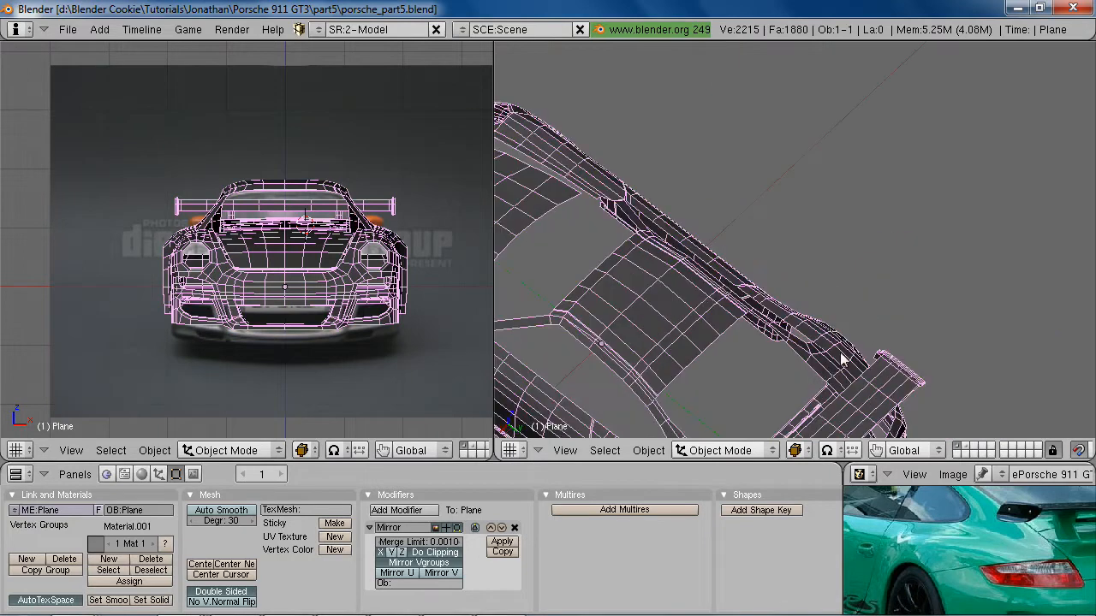
key("Tab")
scroll(821, 369, "up", 5)
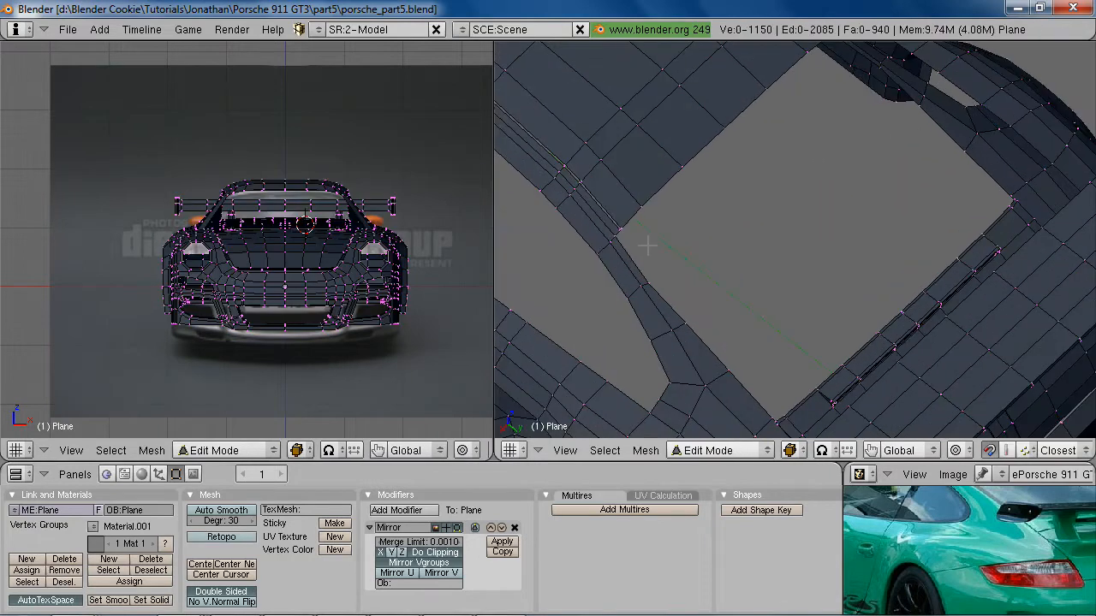
Select the edges bordering the rear window opening, leaving out the extra vertices beyond its lower corner
right_click(625, 241, "alt")
right_click(671, 194, "alt+shift")
right_click(830, 359, "alt+shift")
middle_click_drag(837, 348, 846, 114, "shift")
key("z")
key("b")
left_click_drag(785, 201, 923, 351)
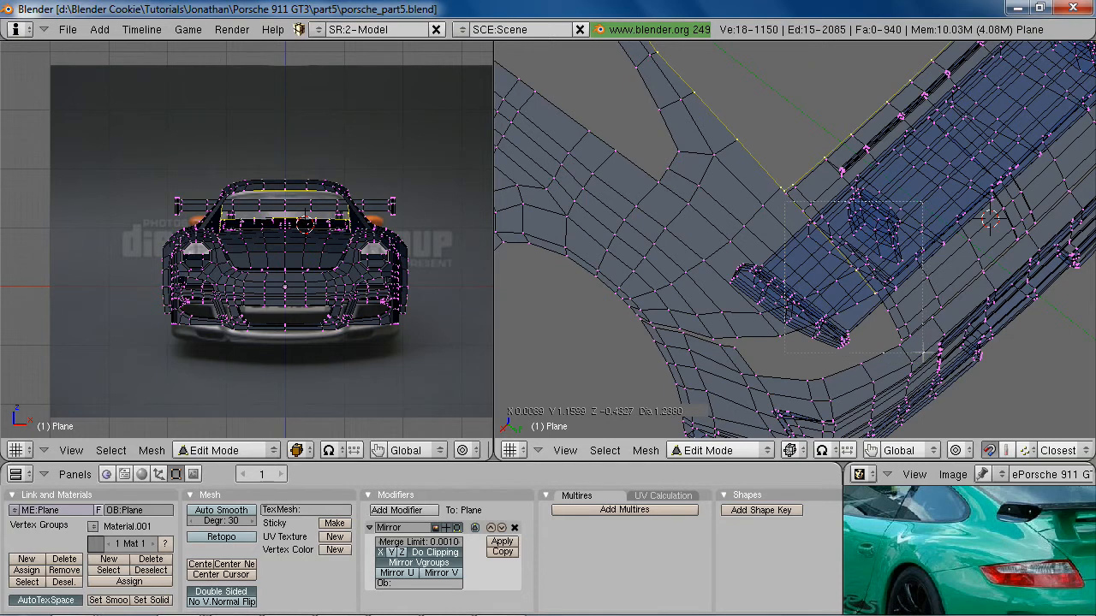
middle_click_drag(916, 203, 624, 334)
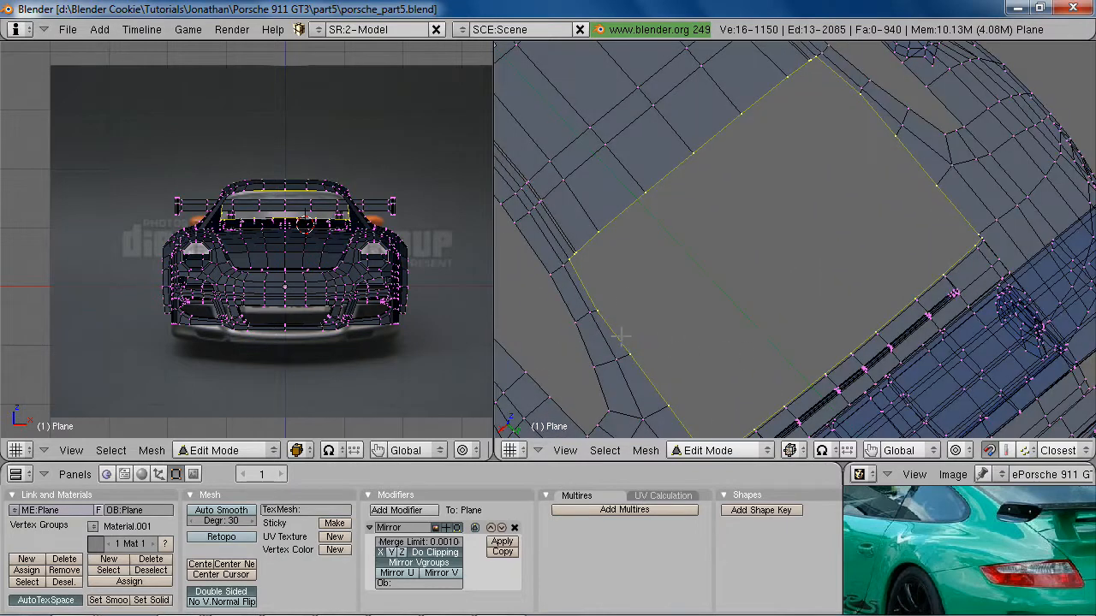
Duplicate the selected rear window edges in place and move the copy slightly down along the Z axis
key("KP_3")
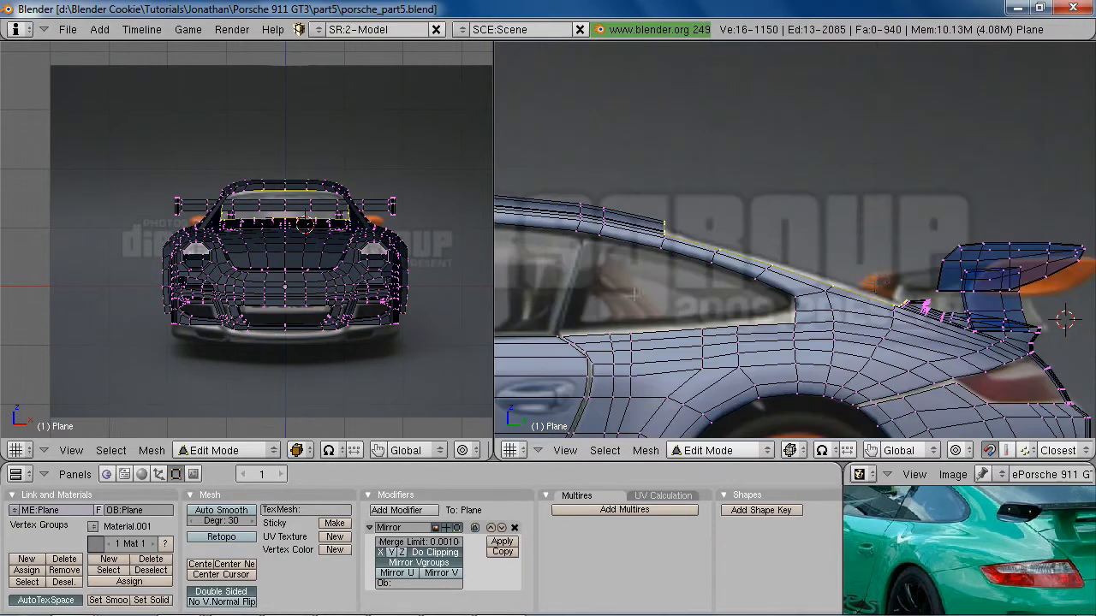
key("shift+d")
right_click(1010, 347)
scroll(1010, 346, "up", 2)
key("g")
key("z")
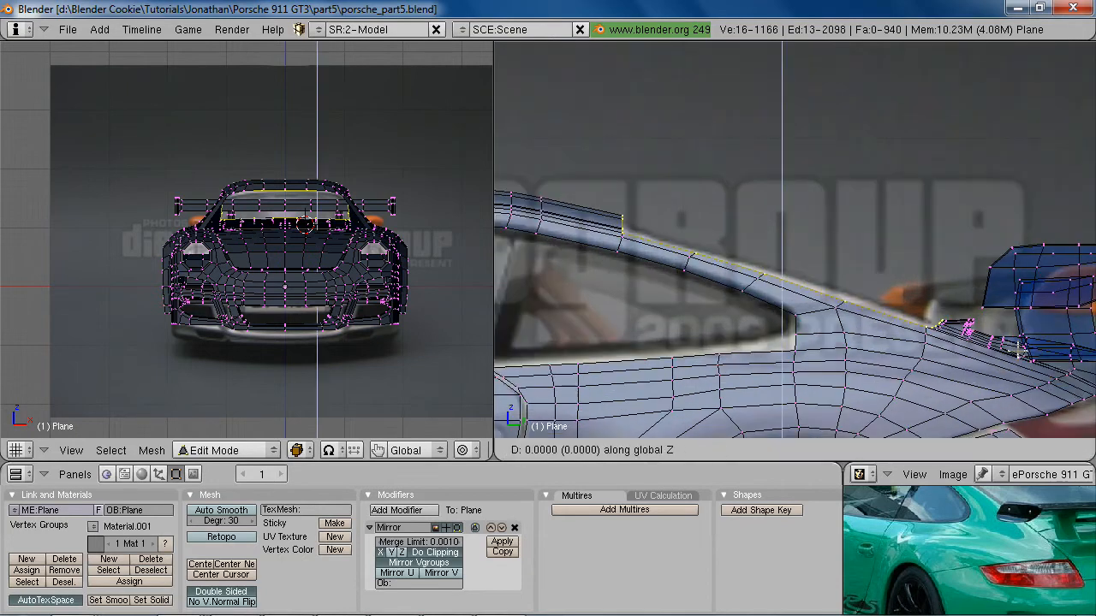
left_click(1017, 354)
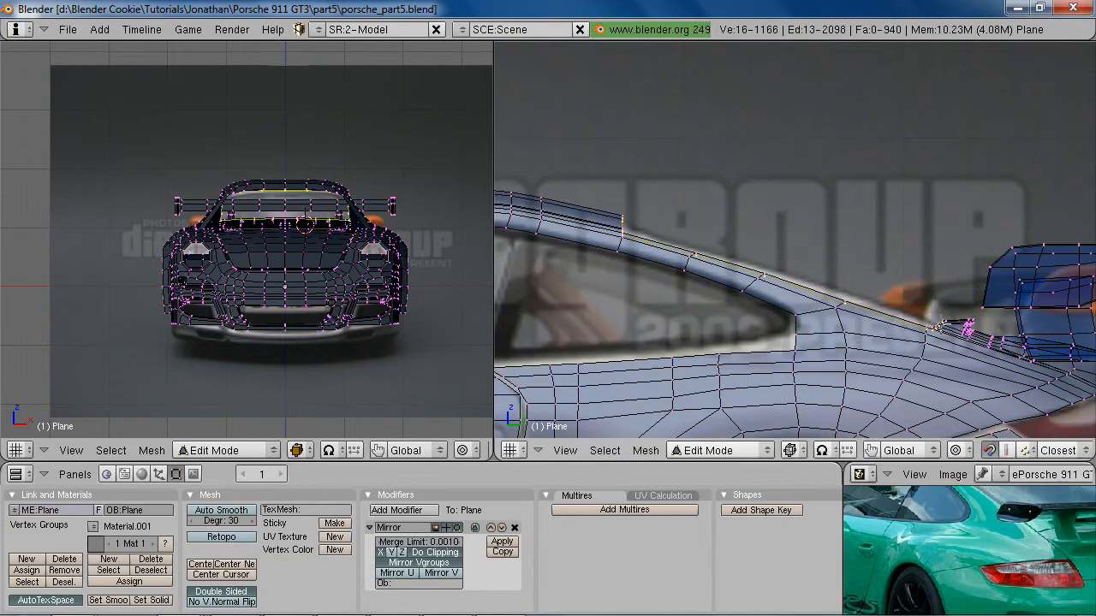
Separate the duplicated window edges into their own object and open that object for editing
key("p")
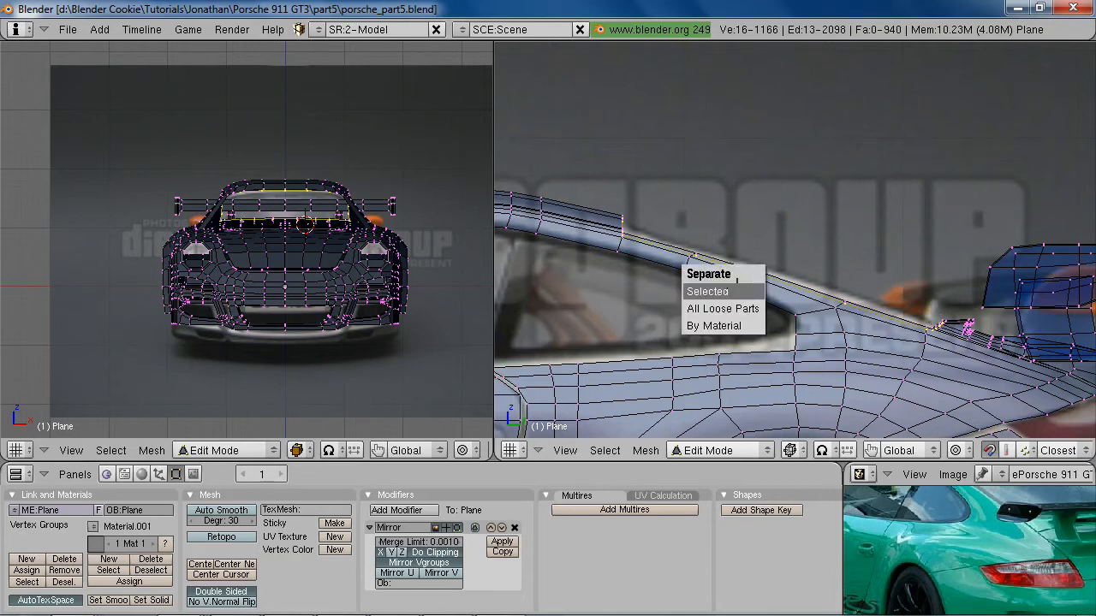
left_click(753, 288)
key("Tab")
key("z")
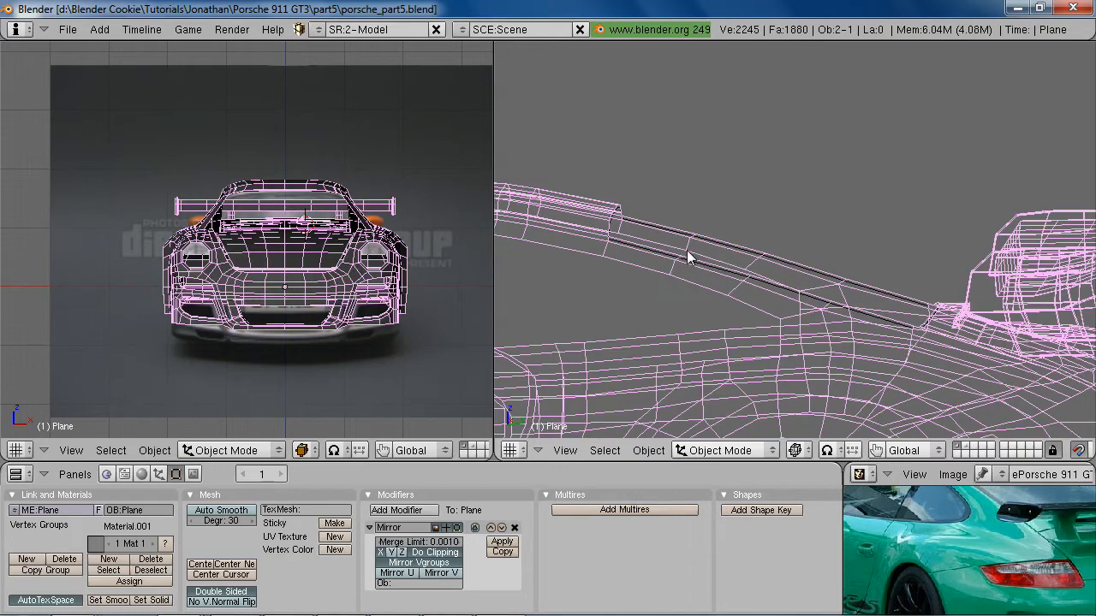
right_click(719, 246)
middle_click_drag(883, 243, 727, 265)
key("Tab")
Merge the two neighbouring vertices at a corner of the rear window outline at their center
scroll(697, 176, "up", 4)
middle_click_drag(786, 208, 872, 303, "shift")
key("a")
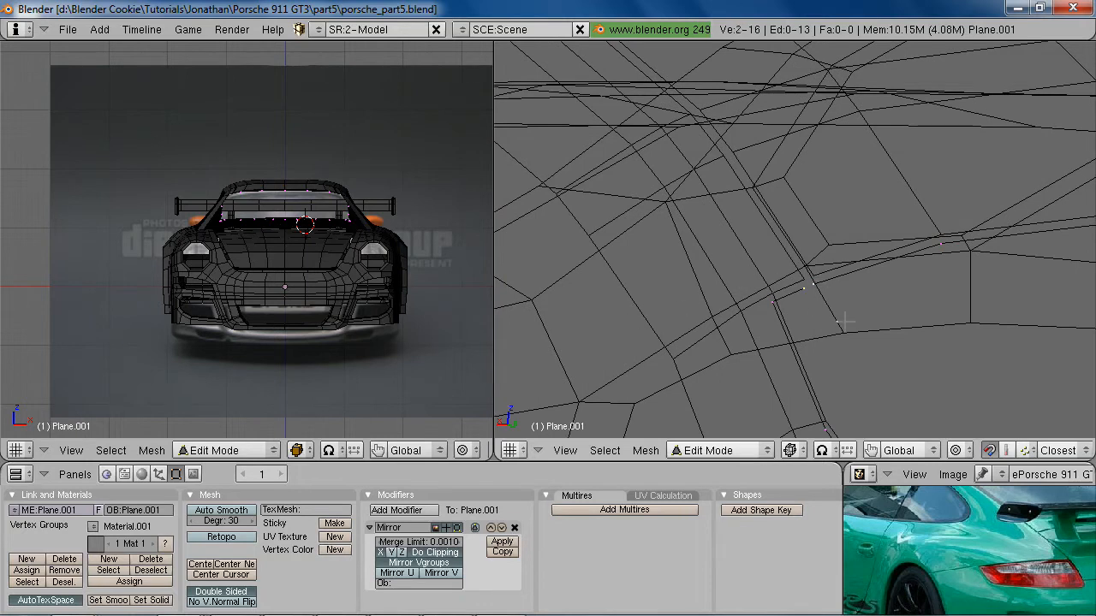
key("w")
left_click(807, 380)
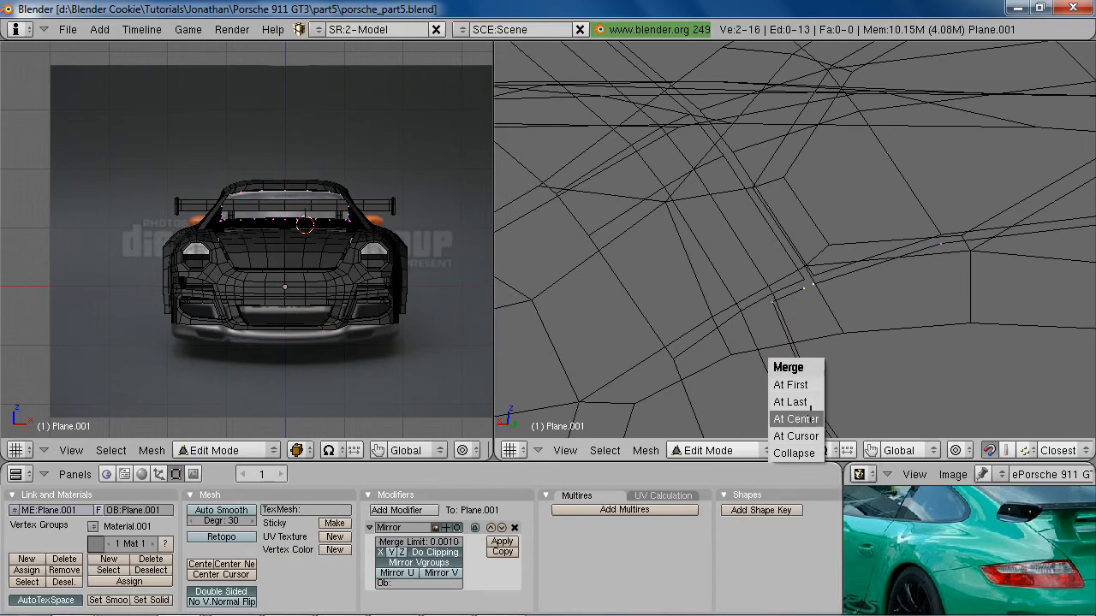
left_click(808, 418)
Merge the two adjacent vertices near the outline's lower rear corner using At Last
scroll(898, 298, "down", 4)
scroll(898, 298, "up", 4)
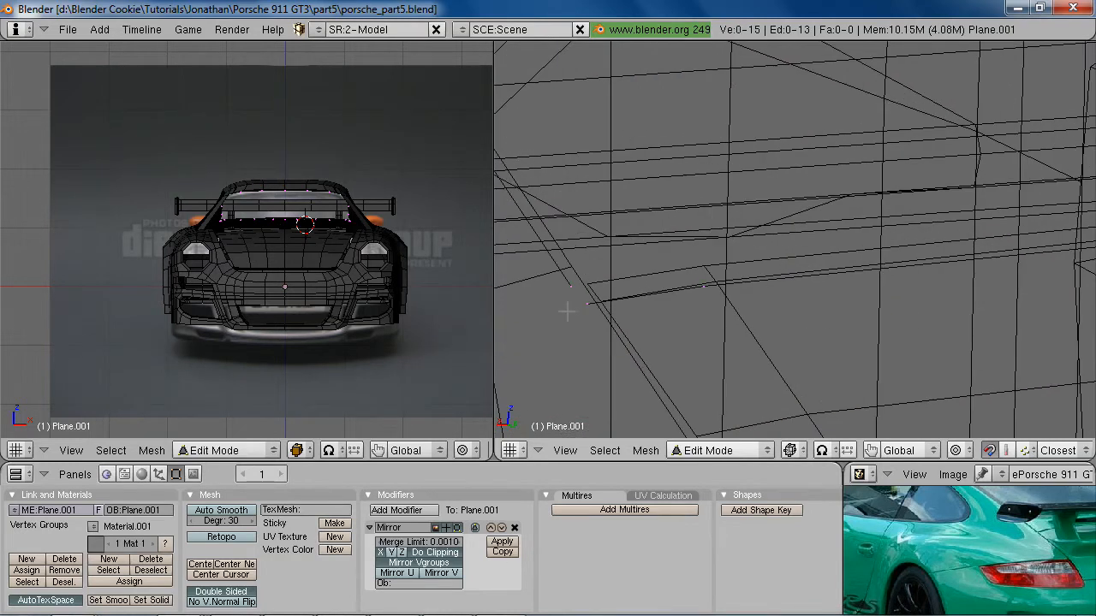
middle_click_drag(623, 337, 920, 225)
key("KP_3")
scroll(917, 225, "down", 4)
scroll(976, 255, "down", 11)
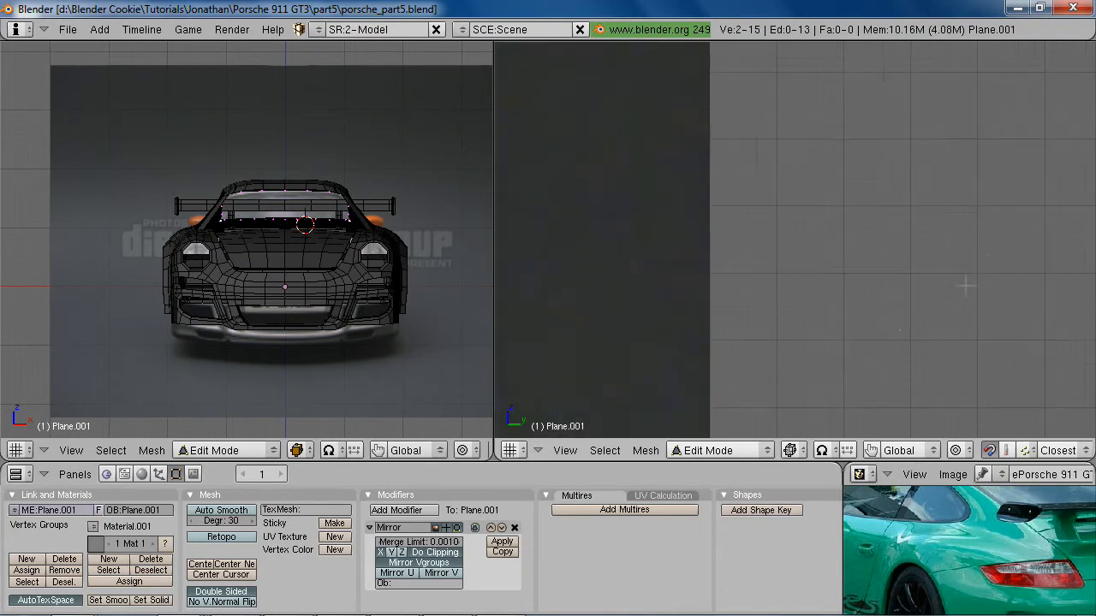
key("c")
scroll(848, 328, "up", 3)
middle_click_drag(847, 297, 1032, 313, "shift")
scroll(1030, 313, "up", 8)
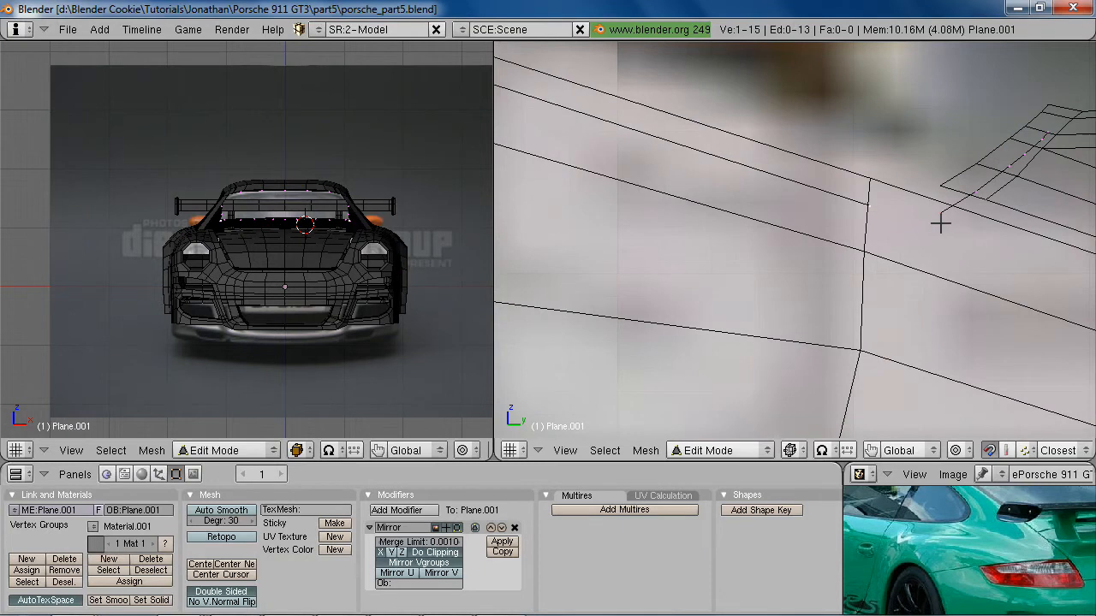
key("w")
left_click(939, 266)
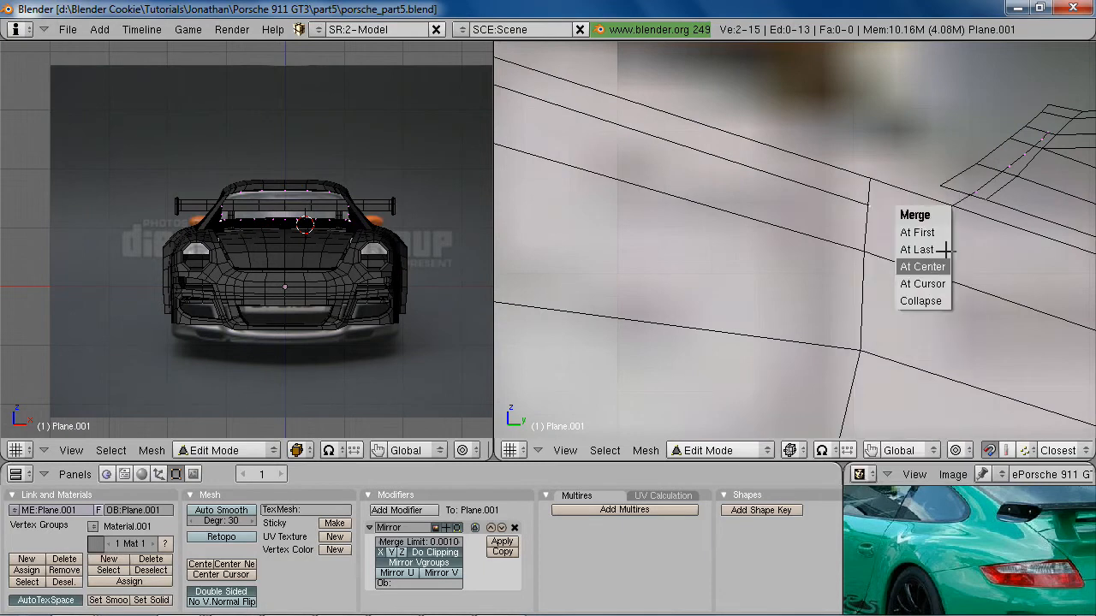
left_click(949, 247)
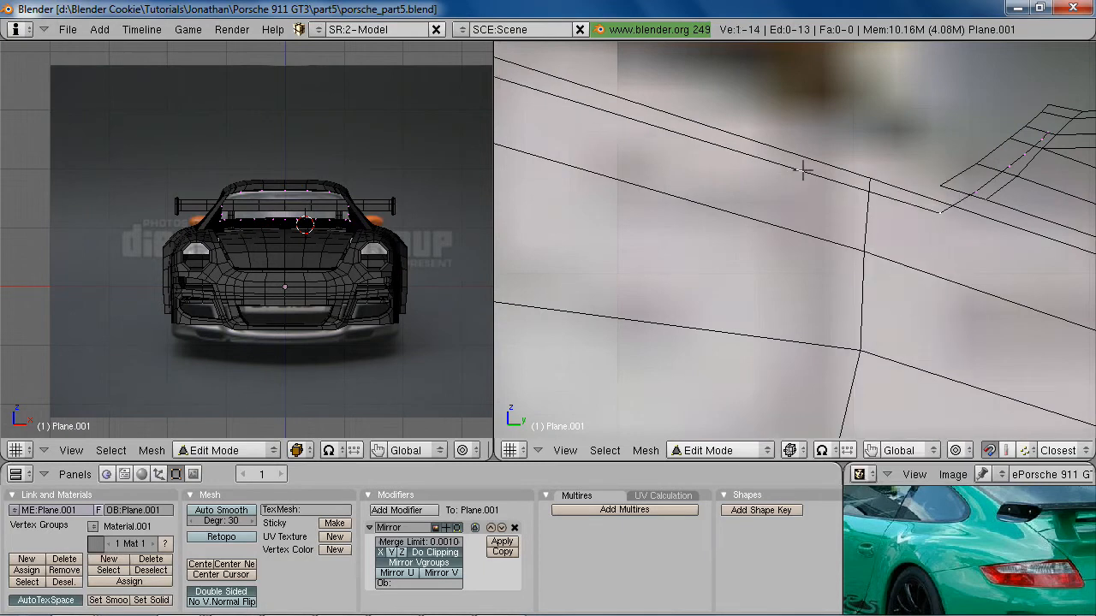
Select only the five vertices along the roof-side edge of the rear window outline
scroll(936, 237, "down", 10)
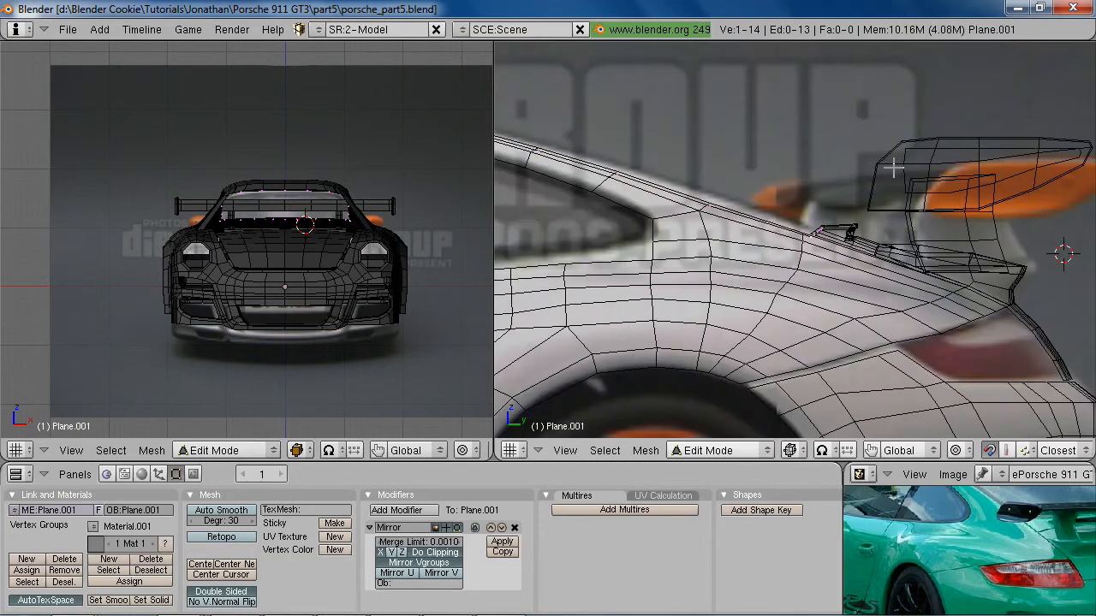
scroll(856, 271, "up", 4)
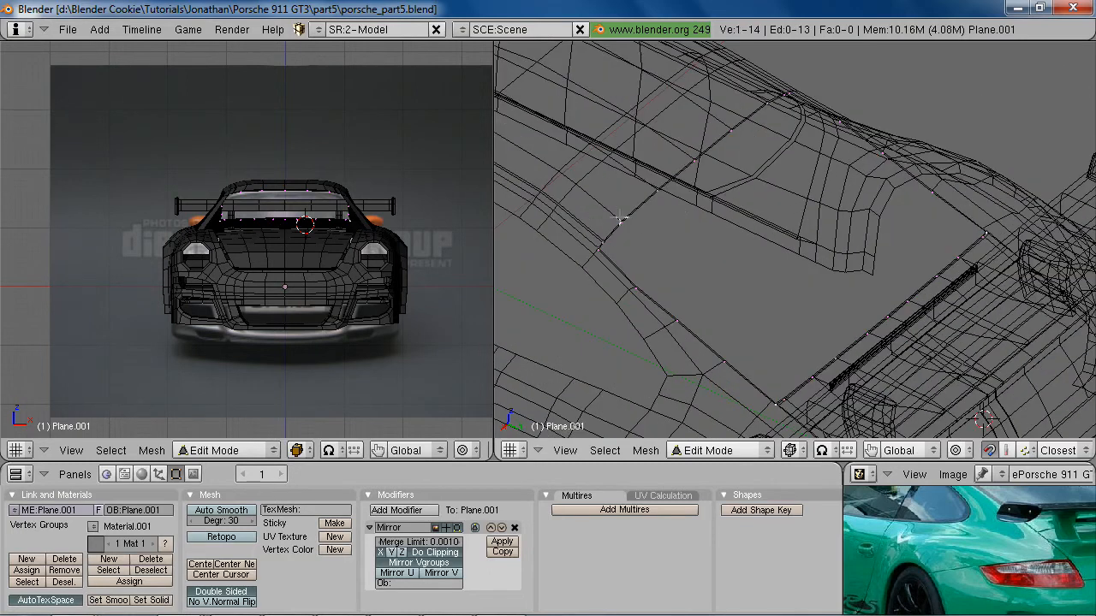
key("a")
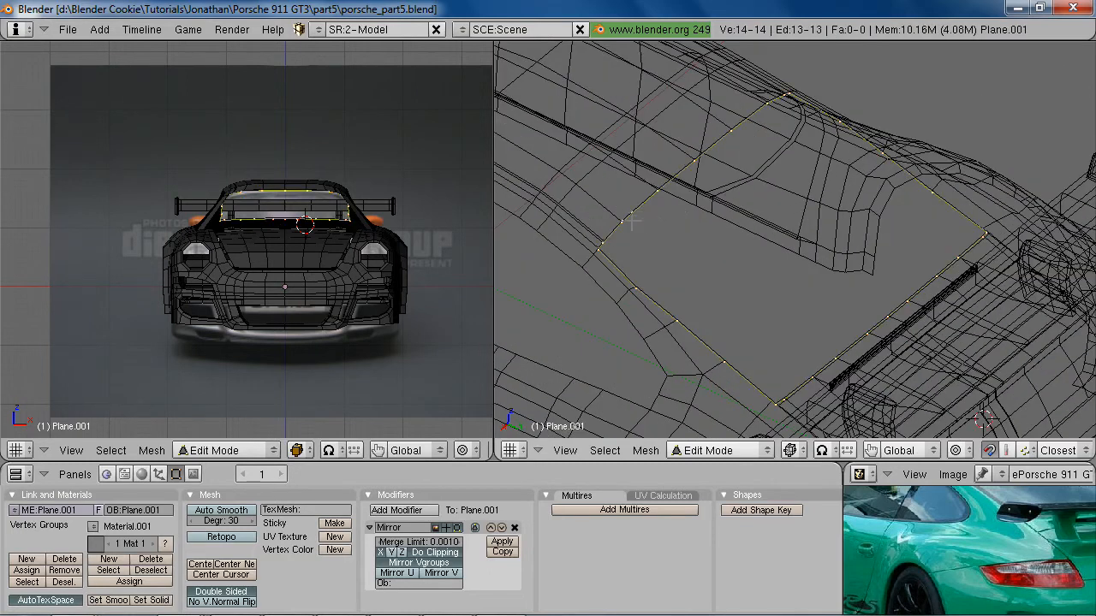
key("a")
key("b")
left_click_drag(557, 121, 708, 260)
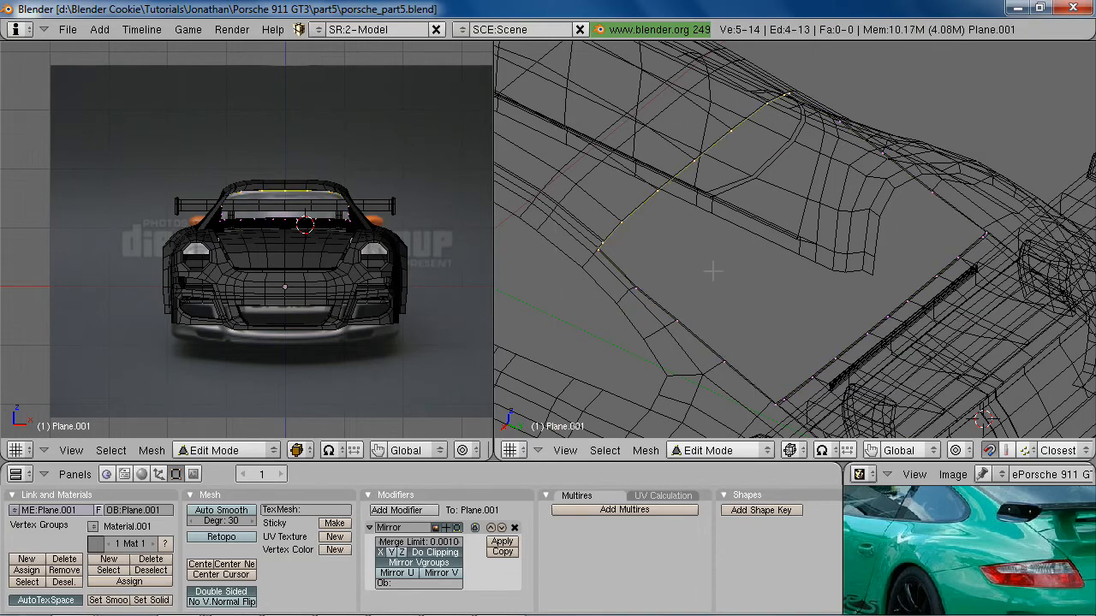
Set the snap element to Vertex while viewing the window edge from the side
key("KP_3")
scroll(729, 256, "up", 4)
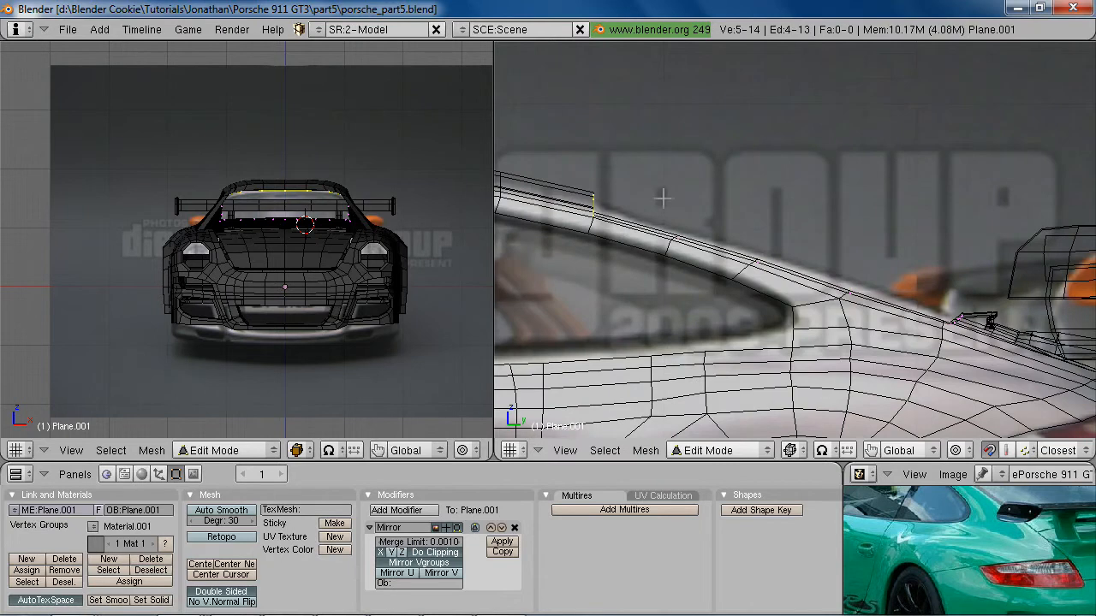
left_click(1025, 451)
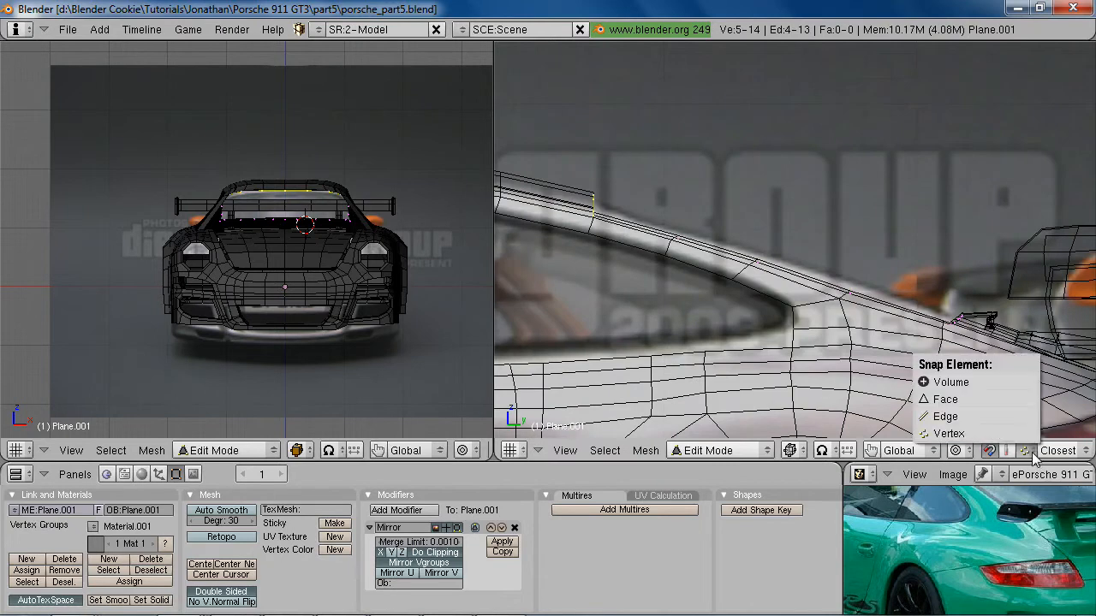
left_click(1006, 434)
scroll(524, 142, "up", 2)
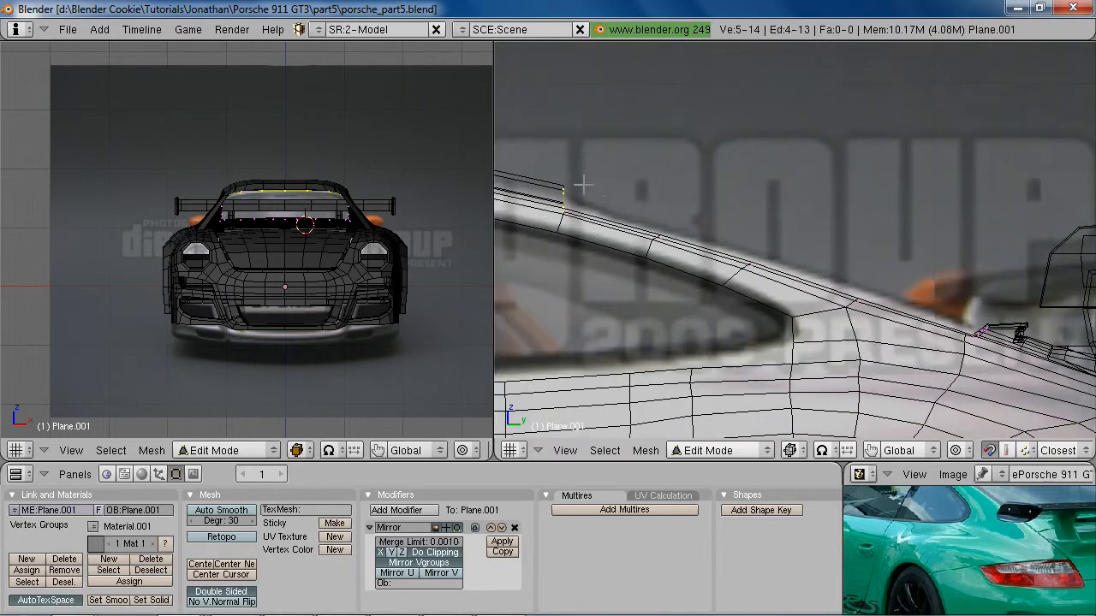
Extrude the roof-side edge as edges only in four segments down the rear slope to the base of the window
key("e")
left_click(643, 199)
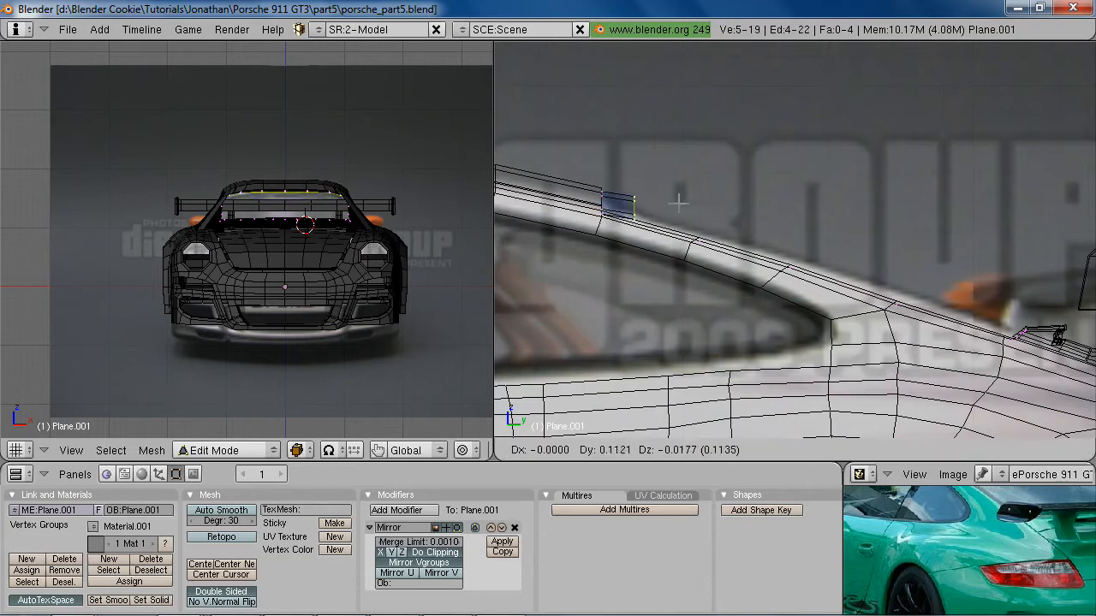
left_click(700, 243)
key("e")
left_click(711, 235)
left_click(810, 260)
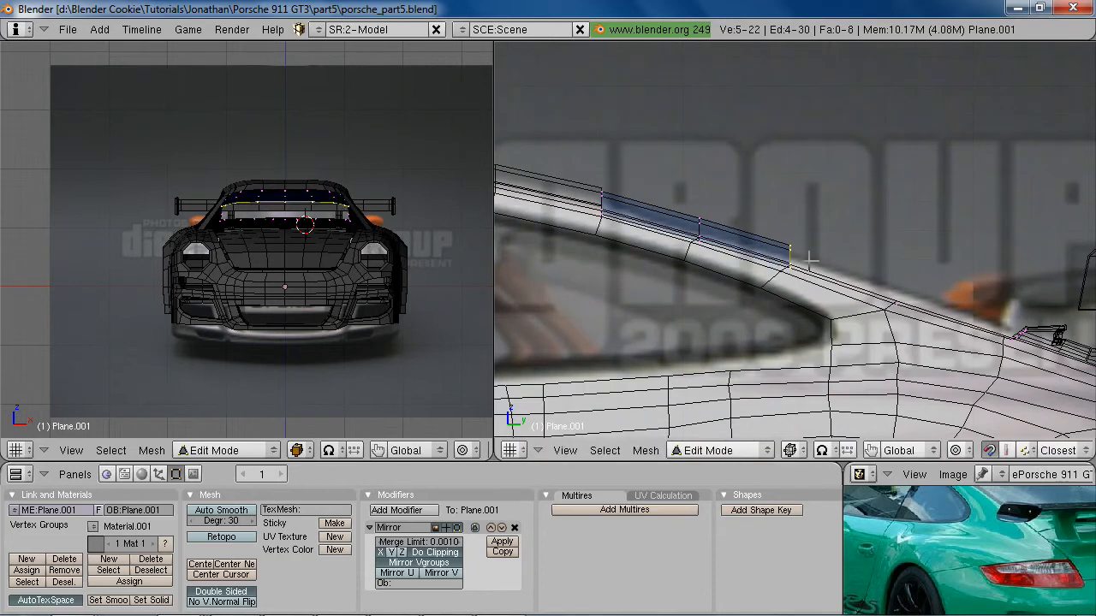
key("e")
left_click(809, 260)
left_click(905, 294)
key("e")
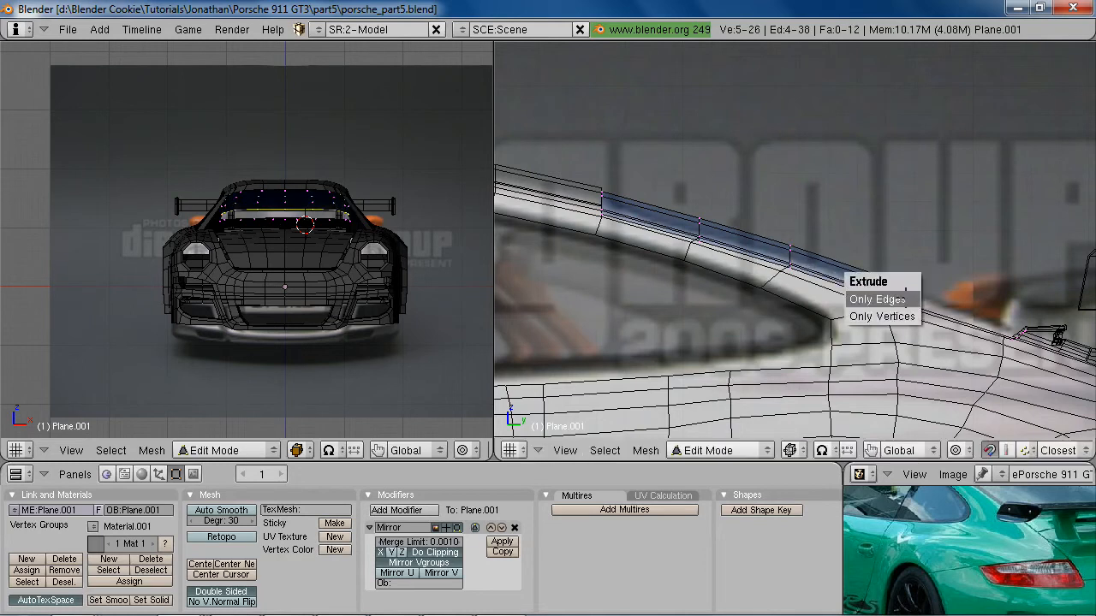
left_click(905, 297)
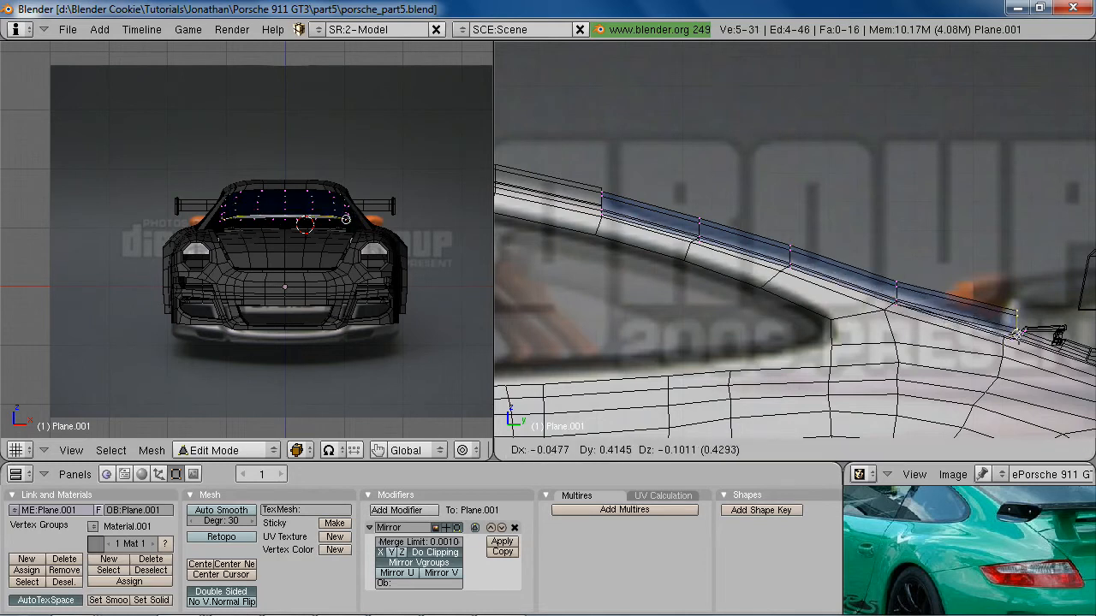
left_click(1058, 336)
Snap the vertex next to the glass's lower corner onto the matching vertex of the window outline
middle_click_drag(1016, 329, 805, 288, "shift")
scroll(875, 338, "up", 5)
scroll(924, 318, "up", 3)
key("z")
key("a")
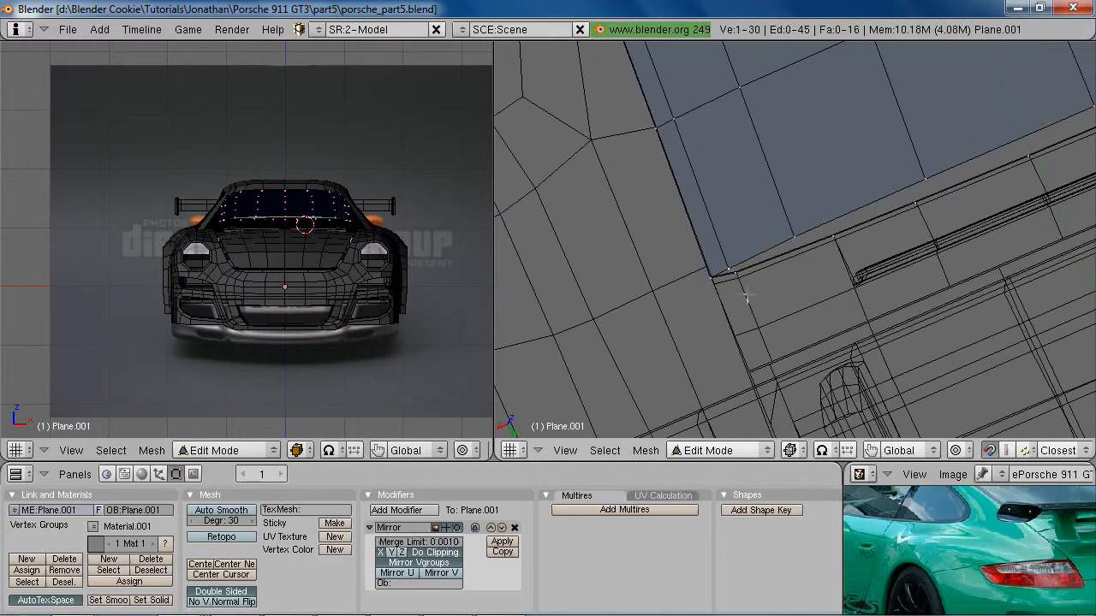
right_click(738, 283)
key("g")
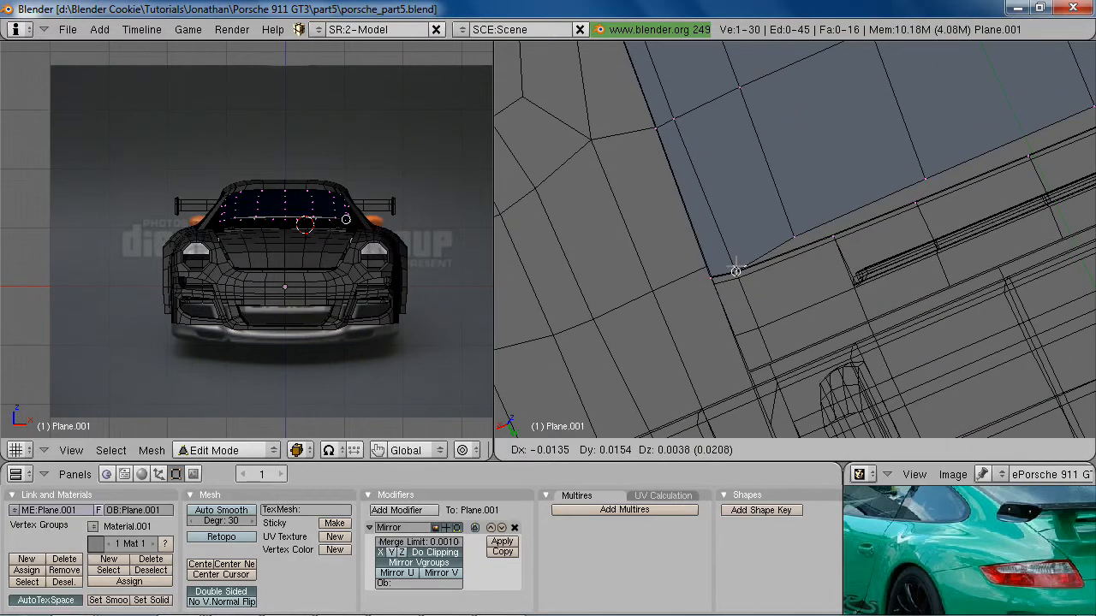
left_click(735, 271)
scroll(774, 338, "up", 2)
scroll(669, 326, "up", 2)
key("g")
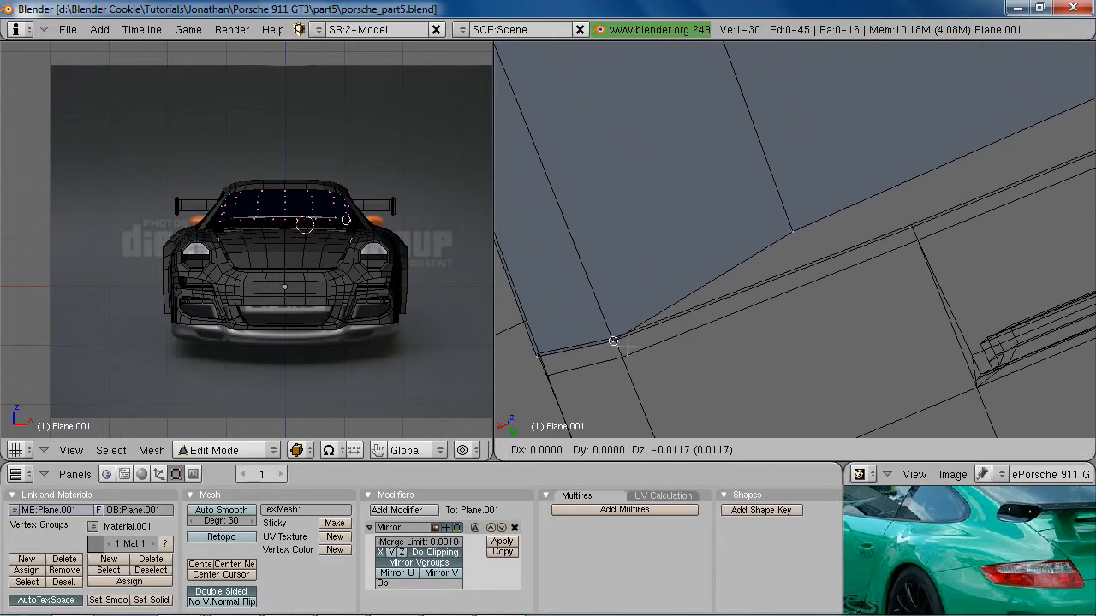
left_click(614, 343)
Snap the next two vertices along the glass's bottom edge onto the matching window outline vertices
key("g")
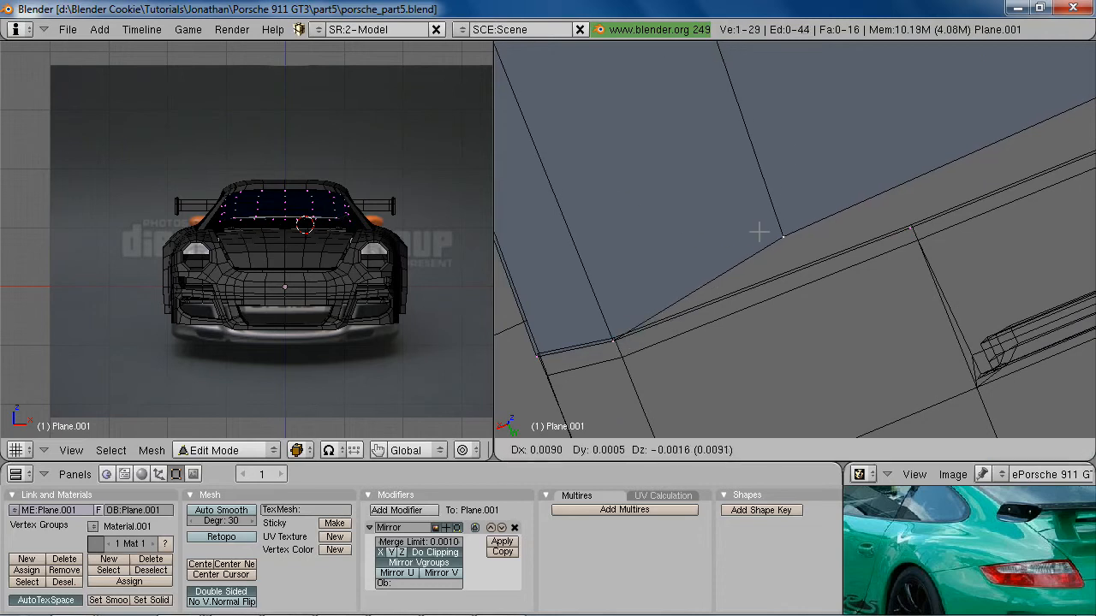
left_click(910, 228)
scroll(807, 207, "down", 2)
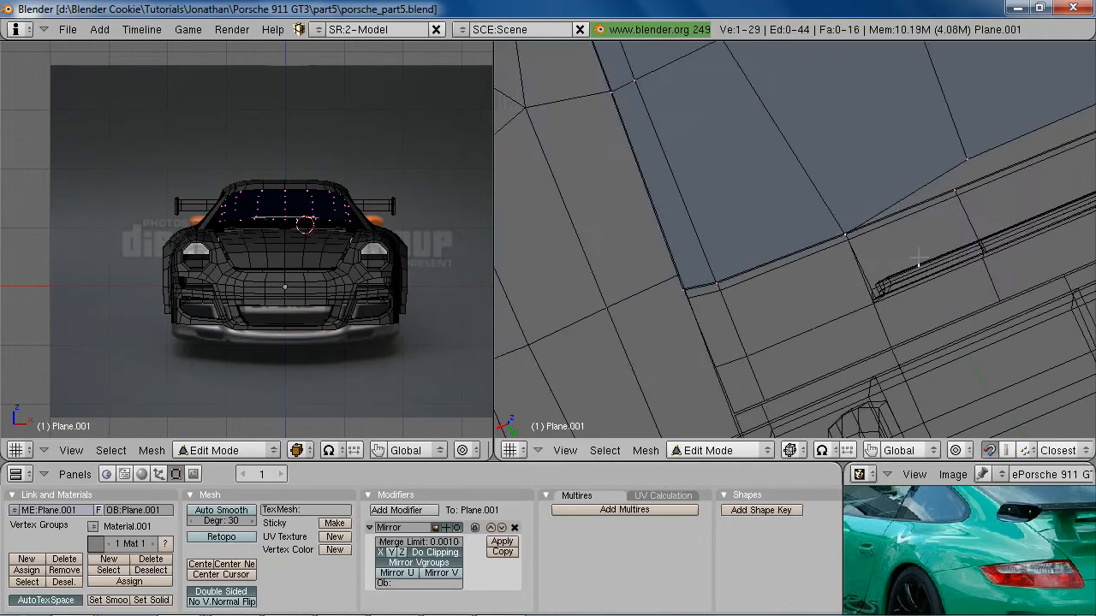
right_click(749, 227)
key("g")
left_click(734, 262)
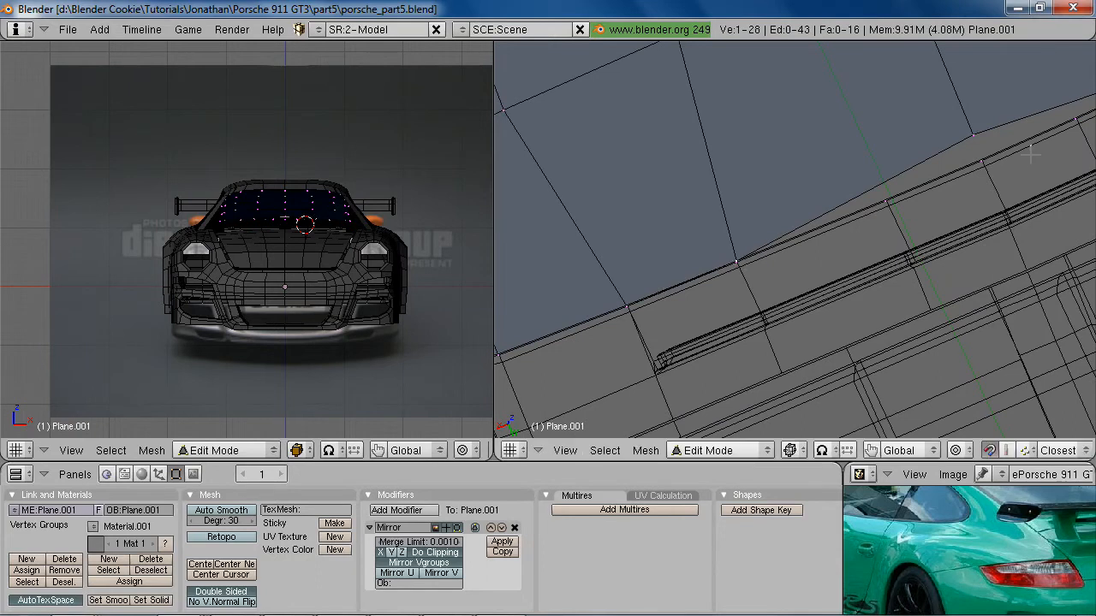
Snap the next vertex along the glass's bottom edge onto the matching vertex of the window outline
right_click(975, 138)
key("g")
left_click(983, 164)
scroll(974, 201, "down", 5)
middle_click_drag(961, 240, 939, 307, "shift")
Delete the extra vertex on the glass's bottom edge
scroll(950, 313, "up", 2)
scroll(998, 321, "up", 1)
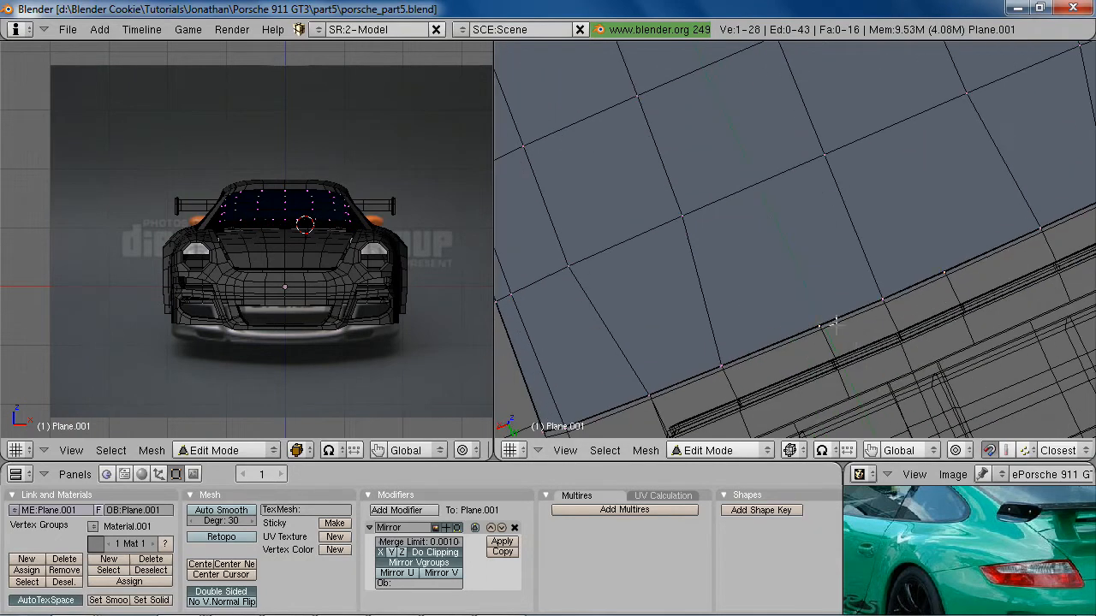
scroll(826, 321, "down", 1)
scroll(830, 319, "up", 1)
key("x")
left_click(850, 294)
Shift two vertices of the glass's bottom edge along global X to even out their spacing
right_click(668, 364)
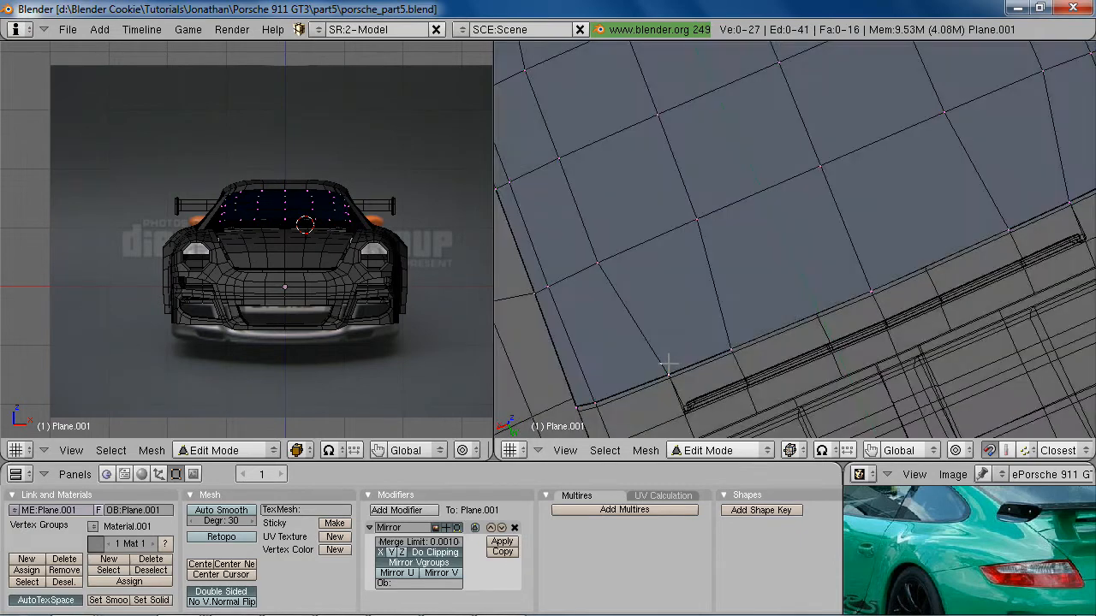
key("g")
key("x")
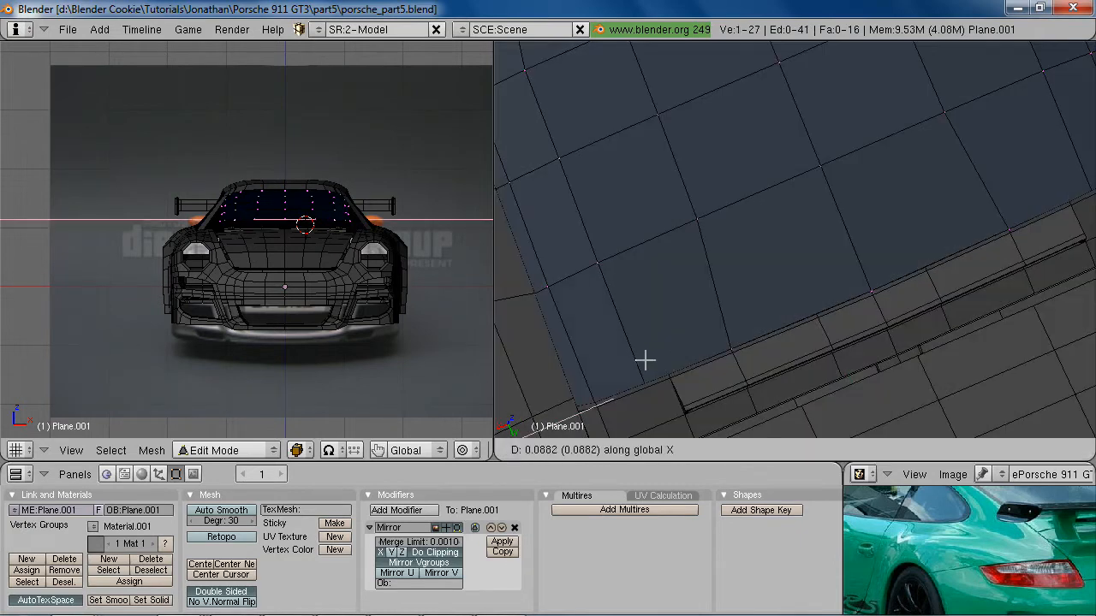
left_click(644, 359)
key("a")
right_click(735, 343)
key("g")
key("x")
left_click(756, 337)
In the side view, lower the glass's bottom-edge vertices along global Z by about 0.01 to meet the body
middle_click_drag(758, 335, 874, 248)
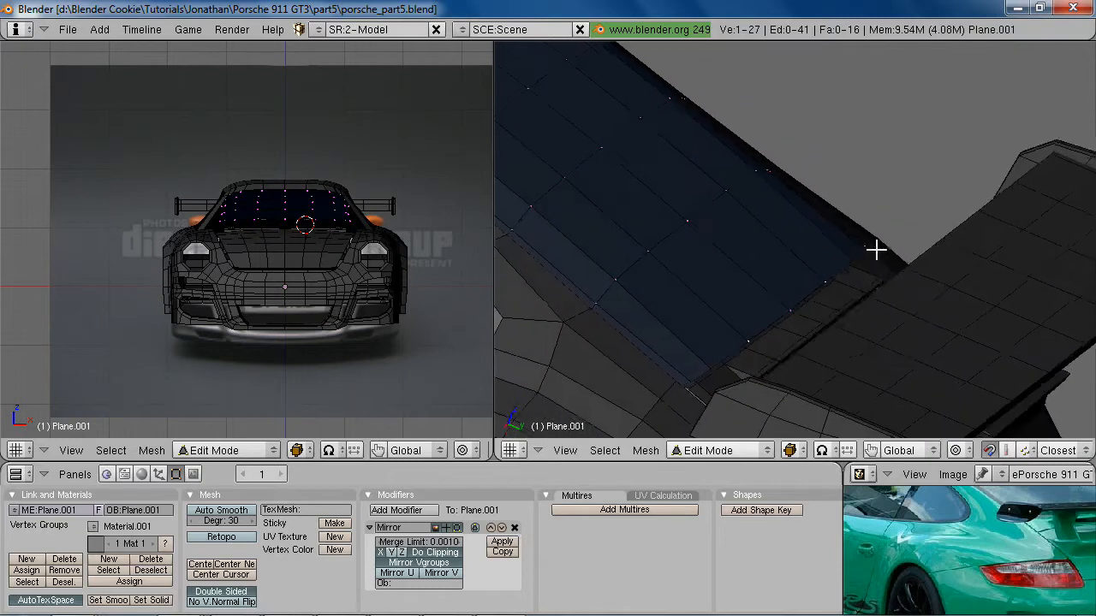
key("KP_3")
scroll(866, 265, "up", 3)
key("b")
left_click_drag(798, 272, 916, 390)
scroll(926, 377, "up", 3)
key("g")
key("z")
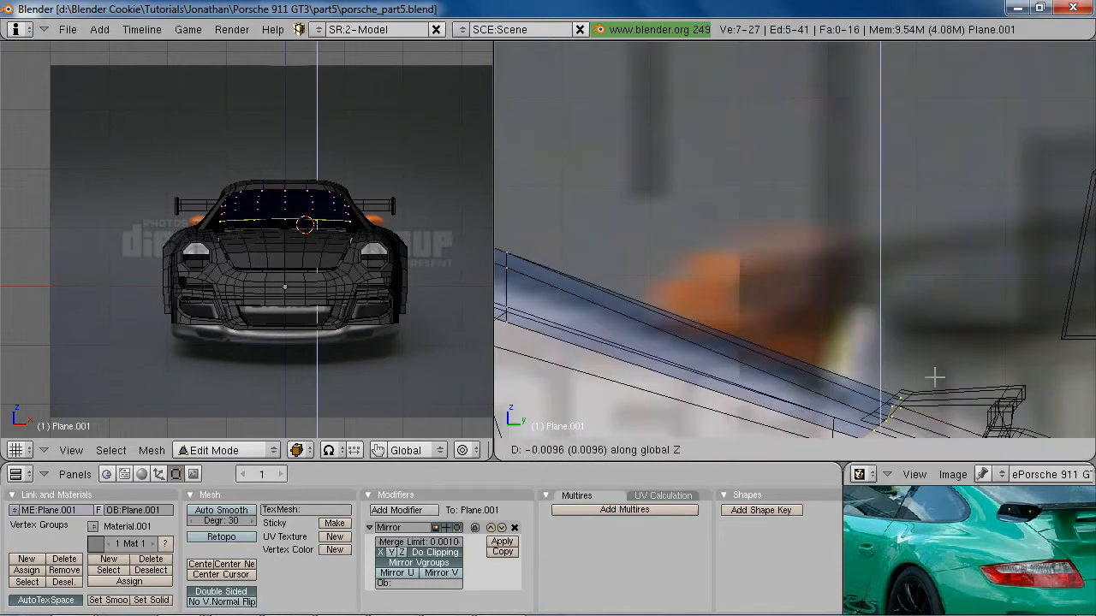
left_click(934, 374)
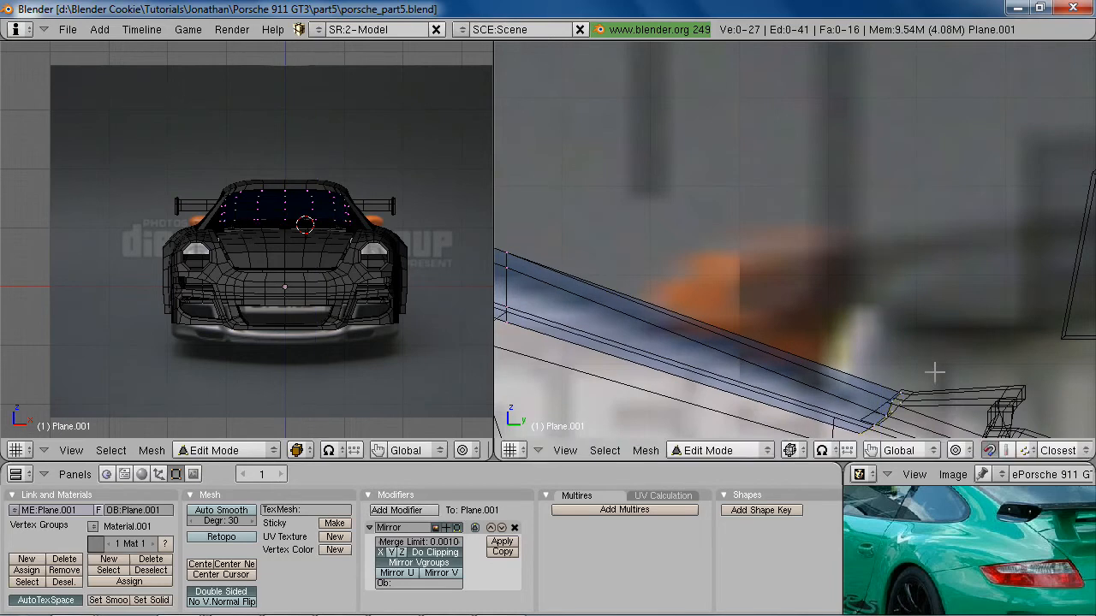
Remove doubles from all vertices of the glass mesh
key("a")
key("w")
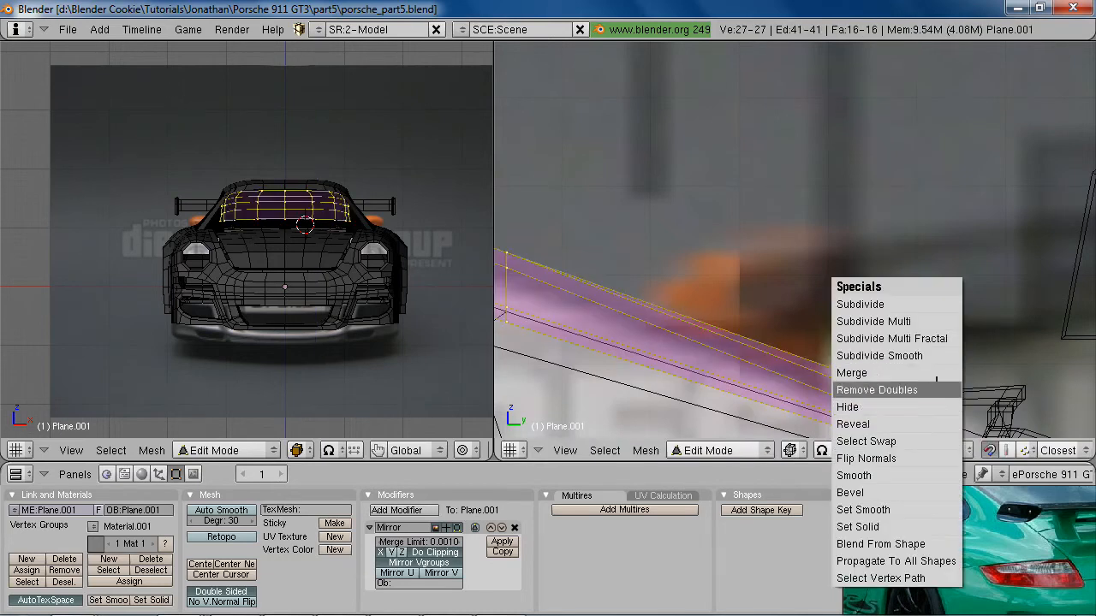
left_click(937, 388)
Delete the two stray vertices along the glass's bottom edge
right_click(894, 403)
right_click(898, 417, "shift")
middle_click_drag(899, 417, 850, 250, "shift")
middle_click_drag(849, 250, 810, 280)
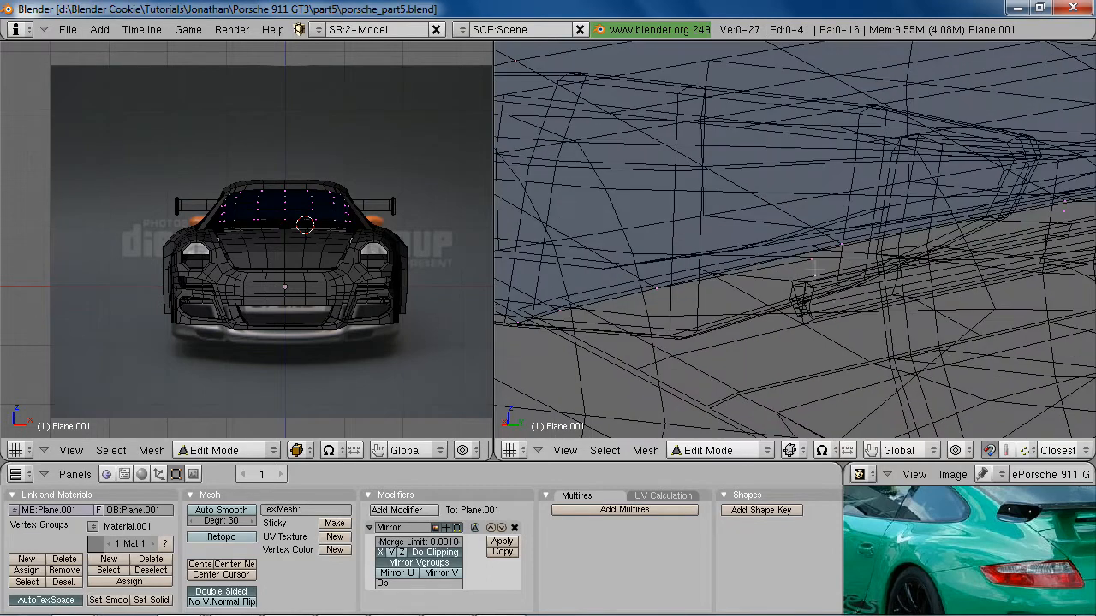
right_click(1068, 223, "shift")
key("x")
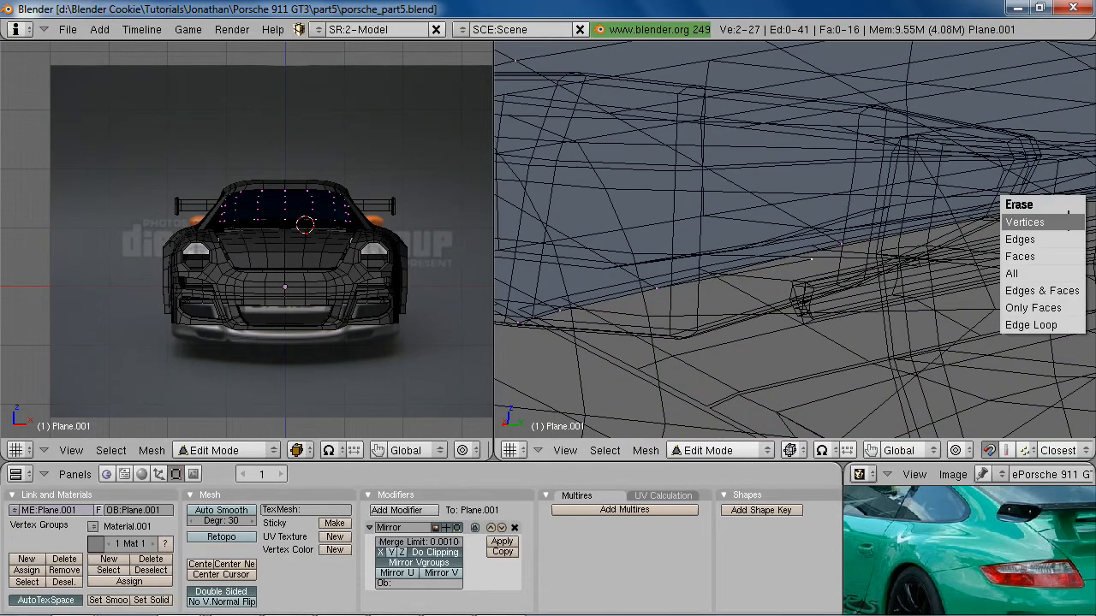
left_click(1068, 221)
Lower the two vertices of one edge along the base of the glass by about 0.007 along global Z
key("z")
scroll(727, 287, "down", 3)
mouse_move(745, 257)
middle_mouse_down()
mouse_move(945, 394)
mouse_move(910, 403)
mouse_move(881, 274)
mouse_move(807, 252)
mouse_move(897, 238)
mouse_move(867, 265)
middle_mouse_up()
right_click(826, 229, "alt")
key("z")
key("z")
key("z")
right_click(787, 199)
key("z")
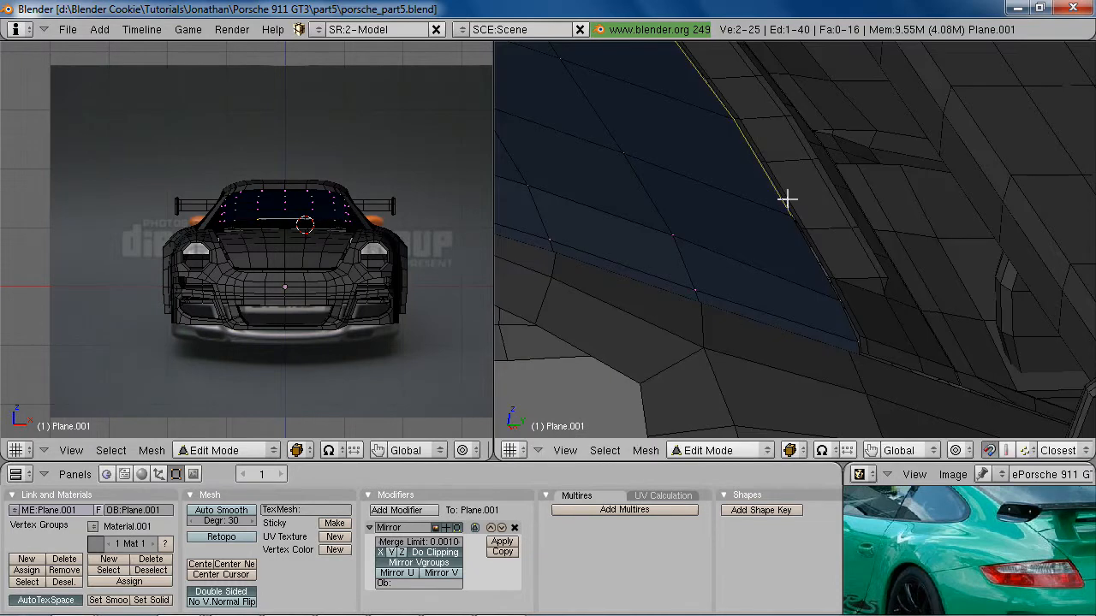
key("g")
key("z")
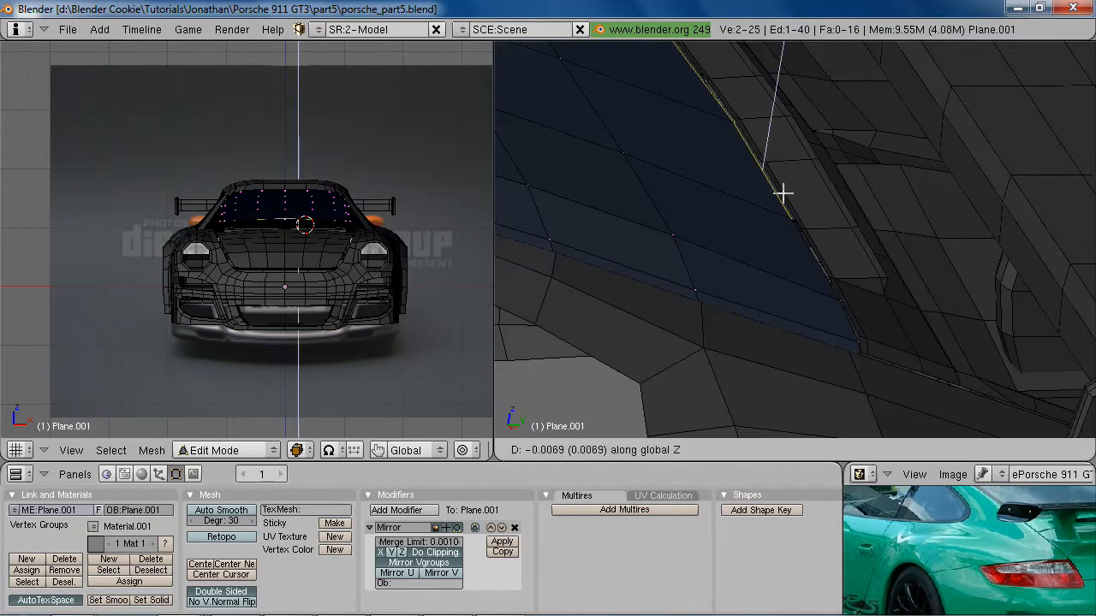
left_click(784, 193)
Examine the fit of the rear glass against the car body in Object Mode
scroll(856, 253, "down", 5)
middle_click_drag(856, 253, 832, 263)
key("Tab")
scroll(873, 259, "down", 4)
key("a")
scroll(717, 298, "up", 2)
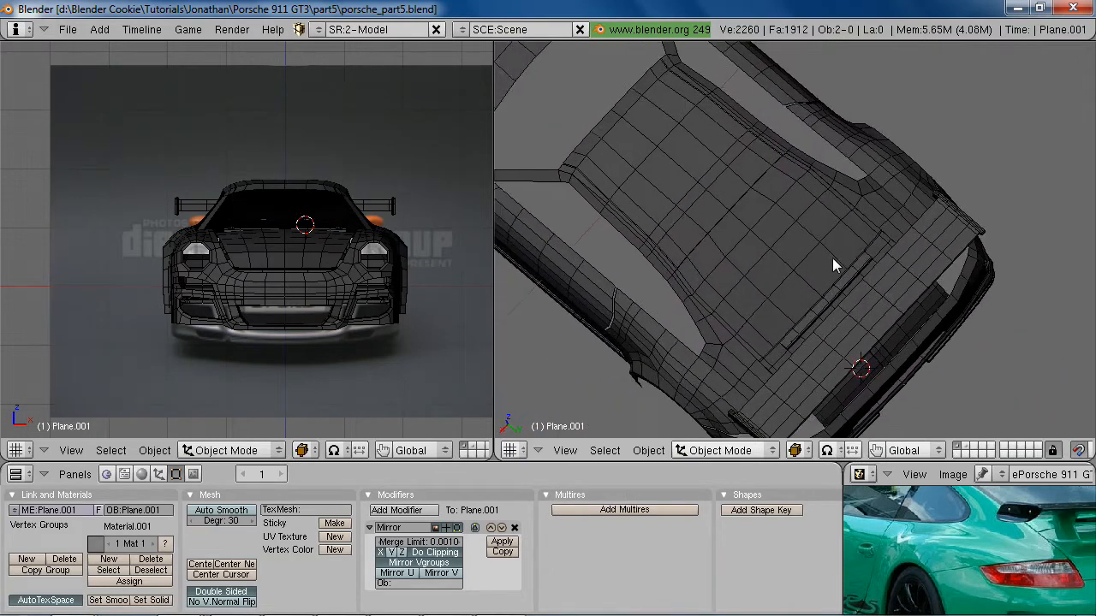
scroll(831, 266, "up", 3)
Return the glass to Edit Mode and move its selected upper vertex along global X
key("Tab")
middle_click_drag(640, 303, 701, 230)
key("KP_3")
key("z")
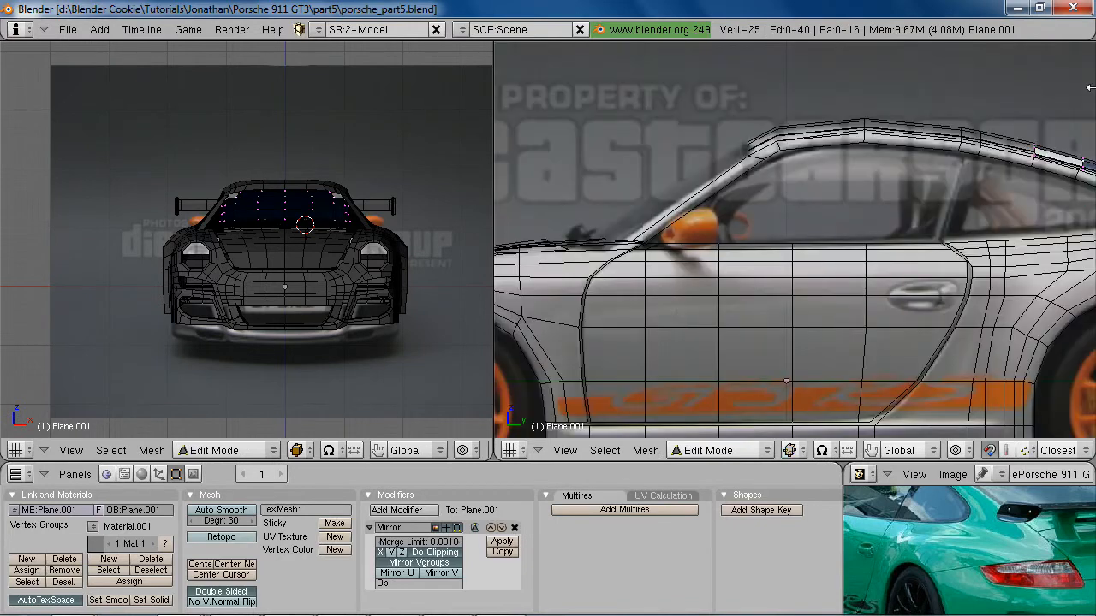
middle_click_drag(1089, 107, 653, 281, "shift")
scroll(706, 325, "up", 2)
key("2")
middle_click_drag(706, 350, 782, 231, "shift")
key("1")
key("z")
middle_click_drag(828, 186, 794, 269)
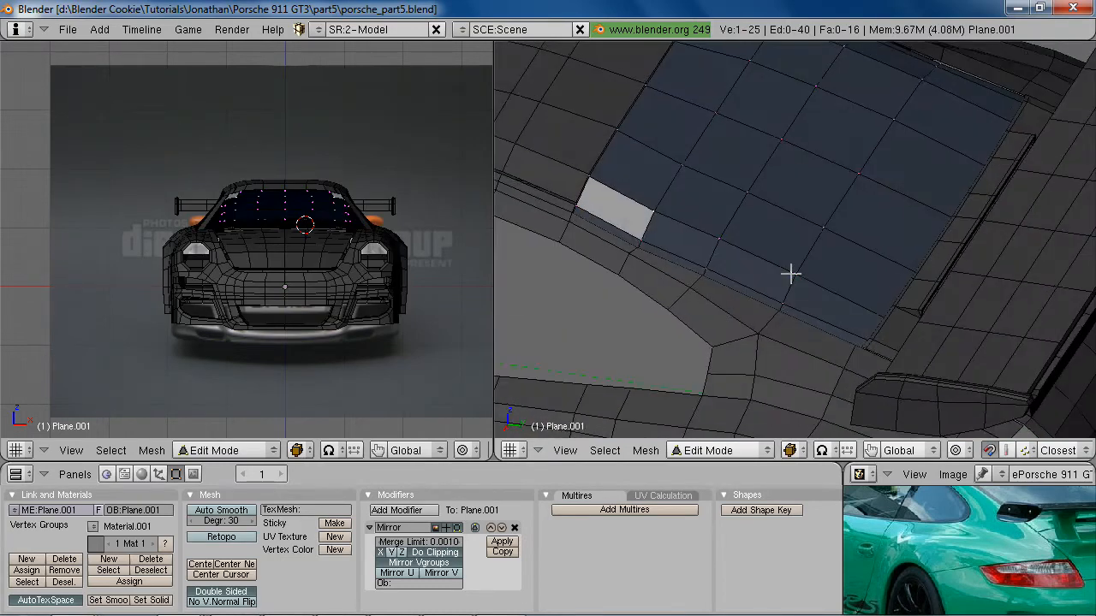
mouse_move(748, 225)
middle_mouse_down()
mouse_move(799, 237)
mouse_move(773, 345)
mouse_move(785, 352)
mouse_move(799, 191)
mouse_move(716, 213)
mouse_move(734, 213)
mouse_move(727, 230)
middle_mouse_up()
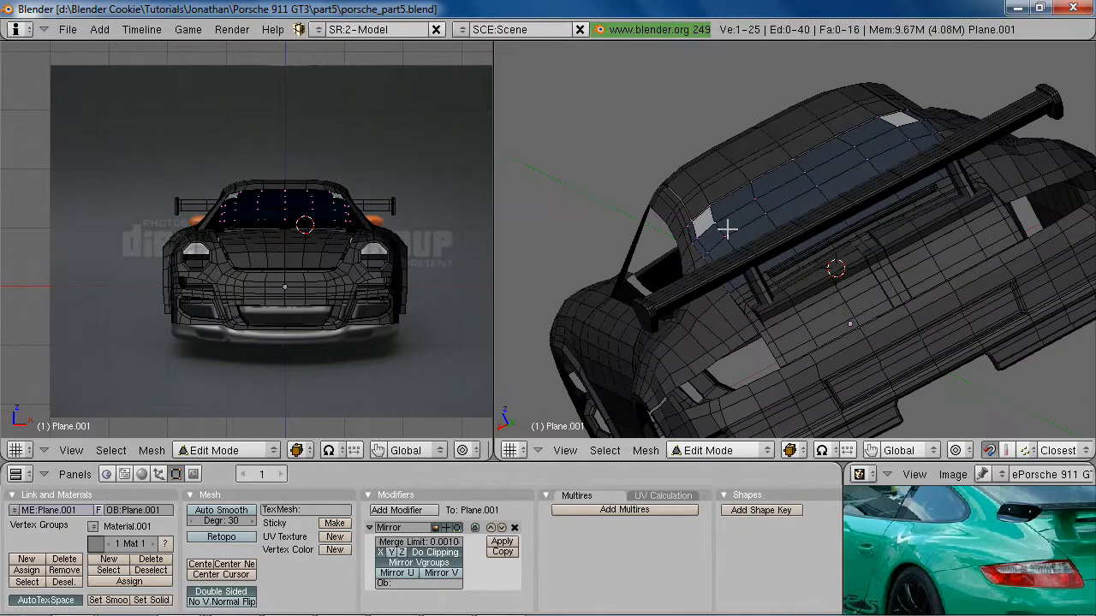
key("g")
key("x")
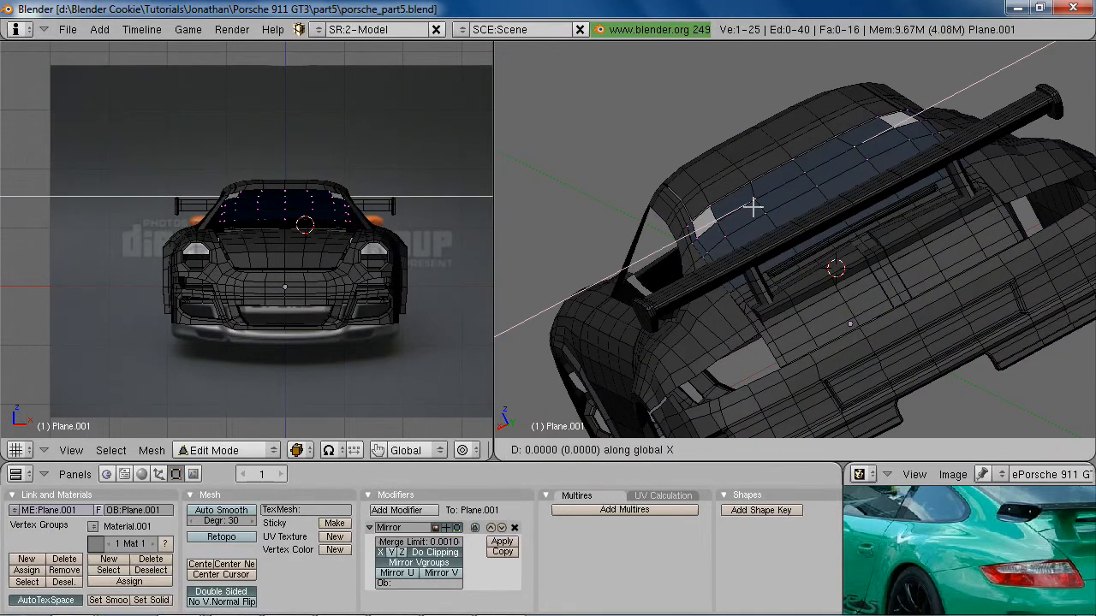
left_click(753, 207)
Leave Edit Mode and make the rear glass's material a single-user copy
key("a")
middle_click_drag(676, 269, 820, 238)
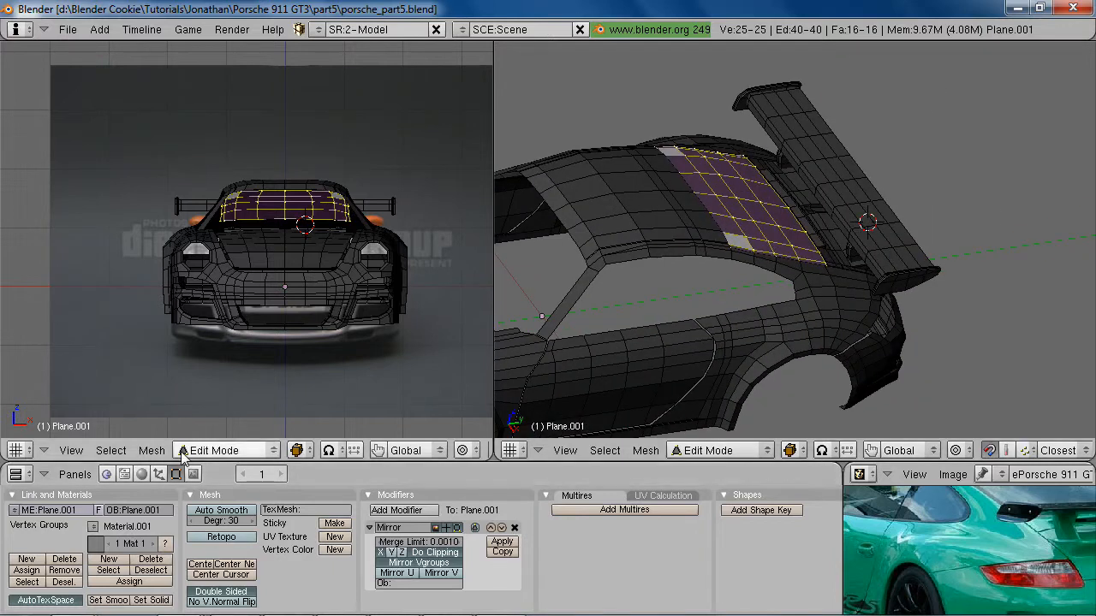
key("Tab")
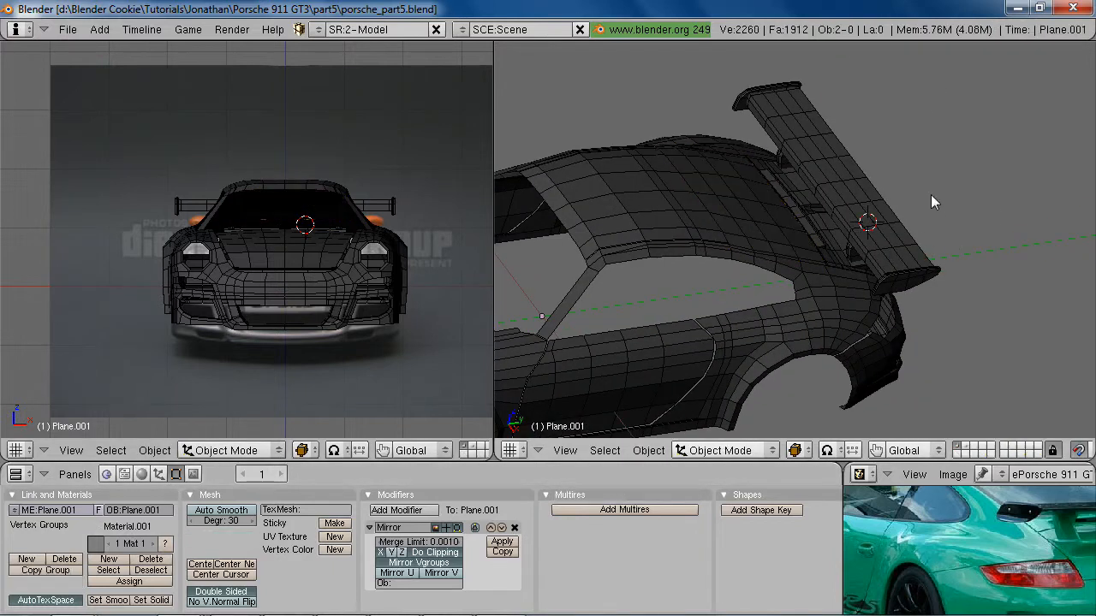
key("z")
right_click(731, 209)
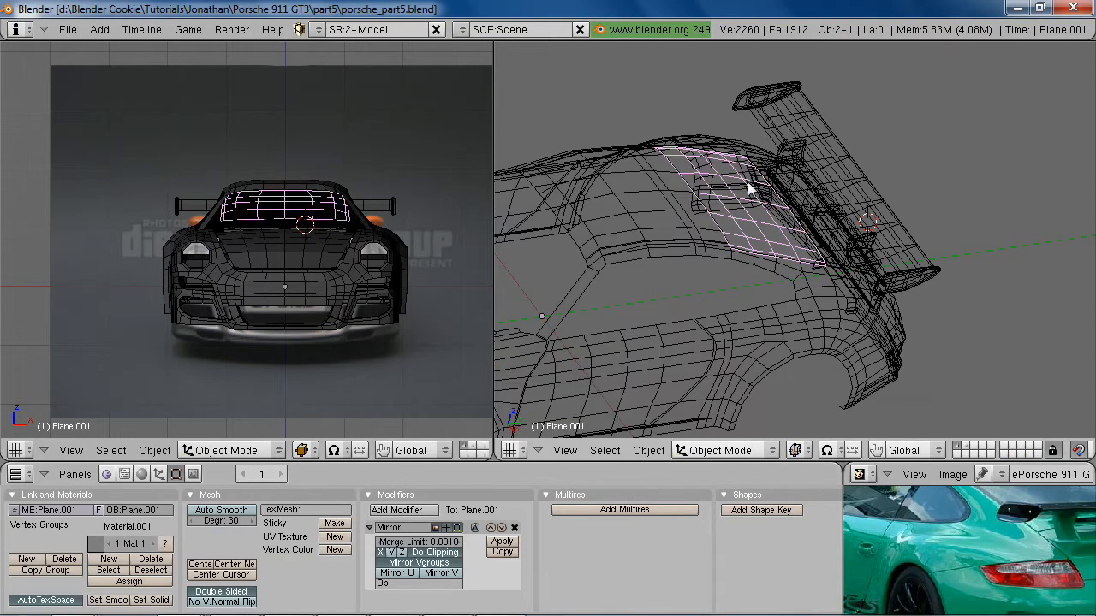
left_click(142, 474)
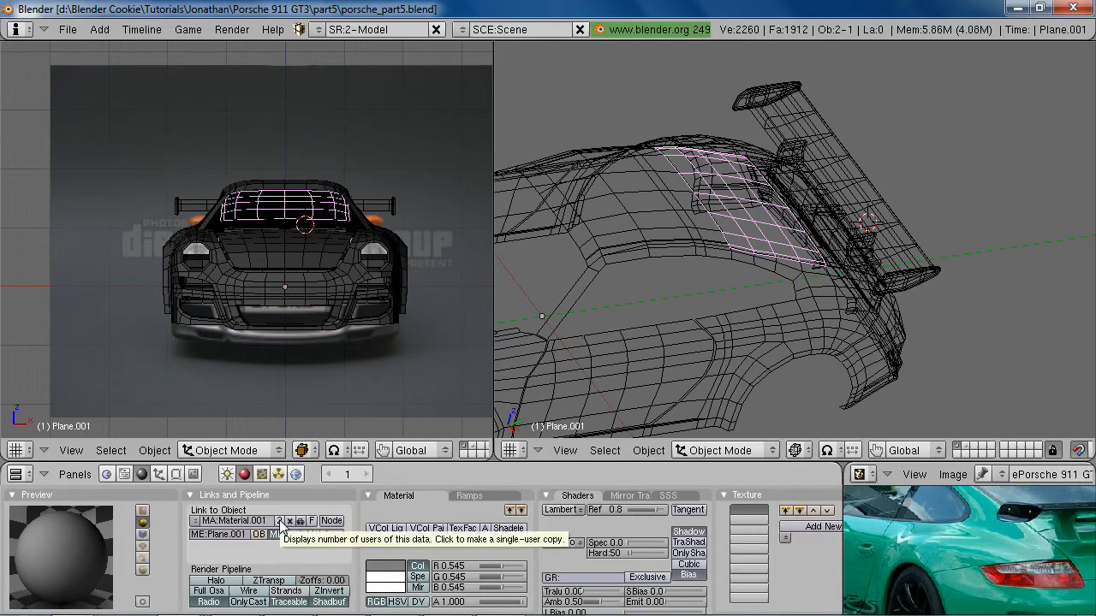
left_click(279, 521)
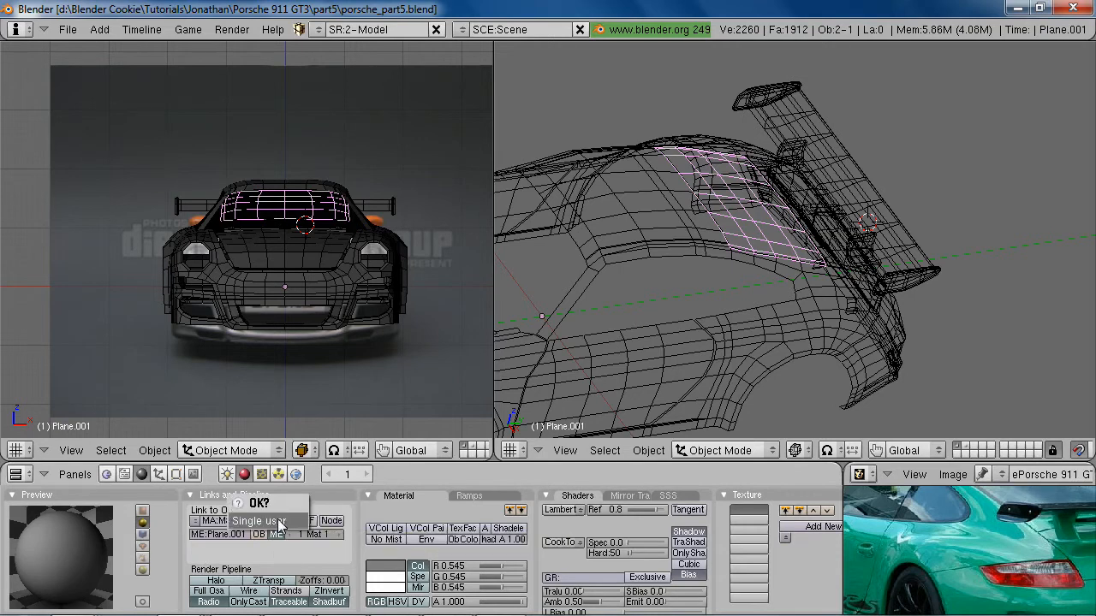
left_click(257, 521)
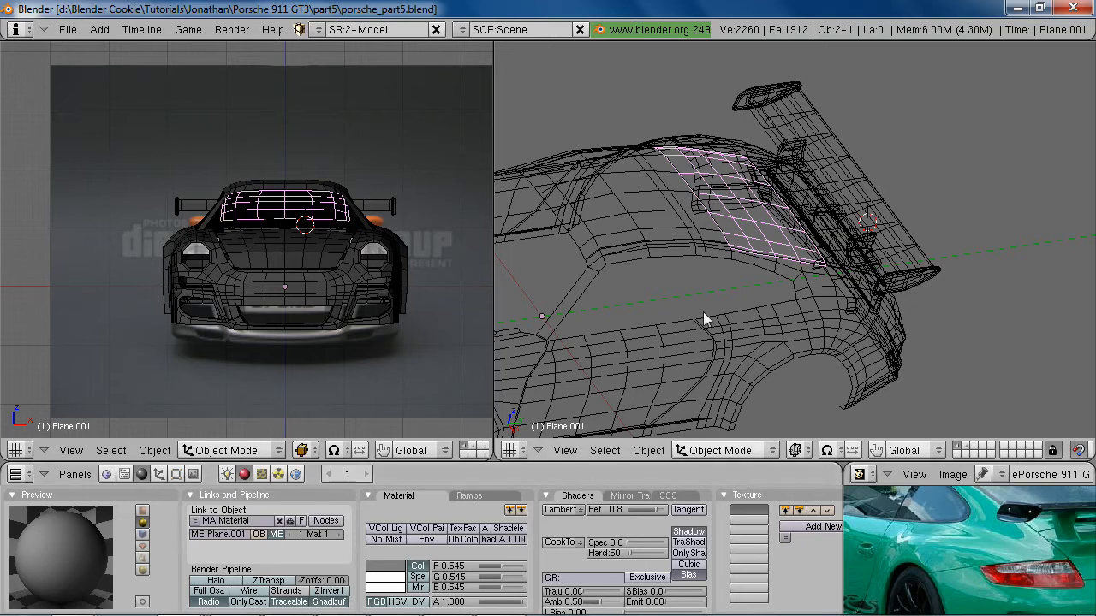
Rename the rear glass's material to "windows"
right_click(646, 225)
right_click(740, 226)
left_click(194, 521)
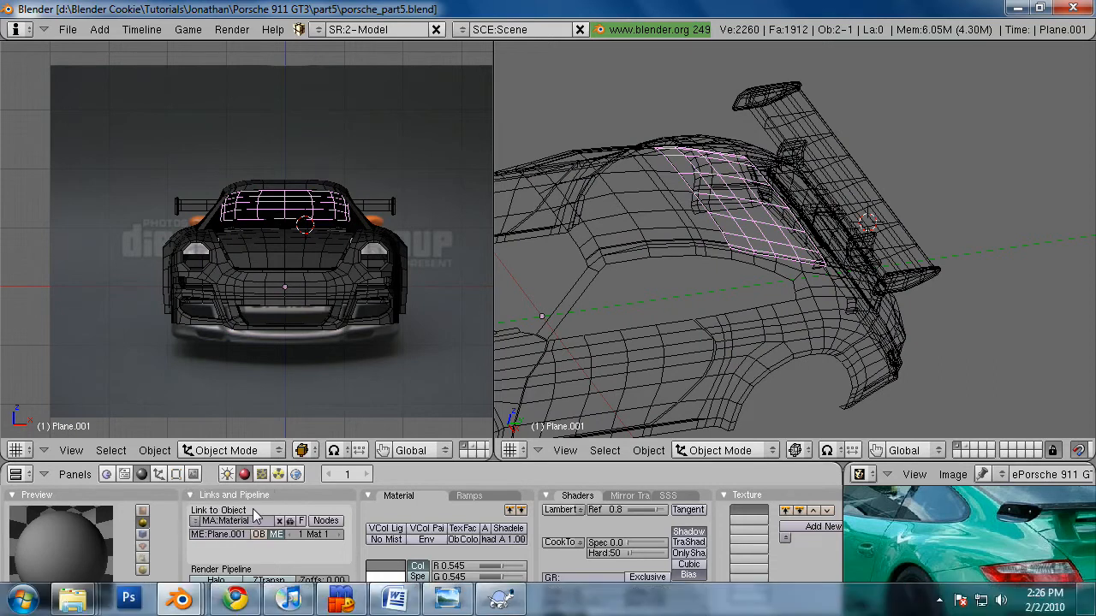
left_click(261, 523)
type("windows")
key("Return")
Set the windows material's diffuse colour to near white (0.917 for R, G and B) and view it in solid shading
left_click(387, 571)
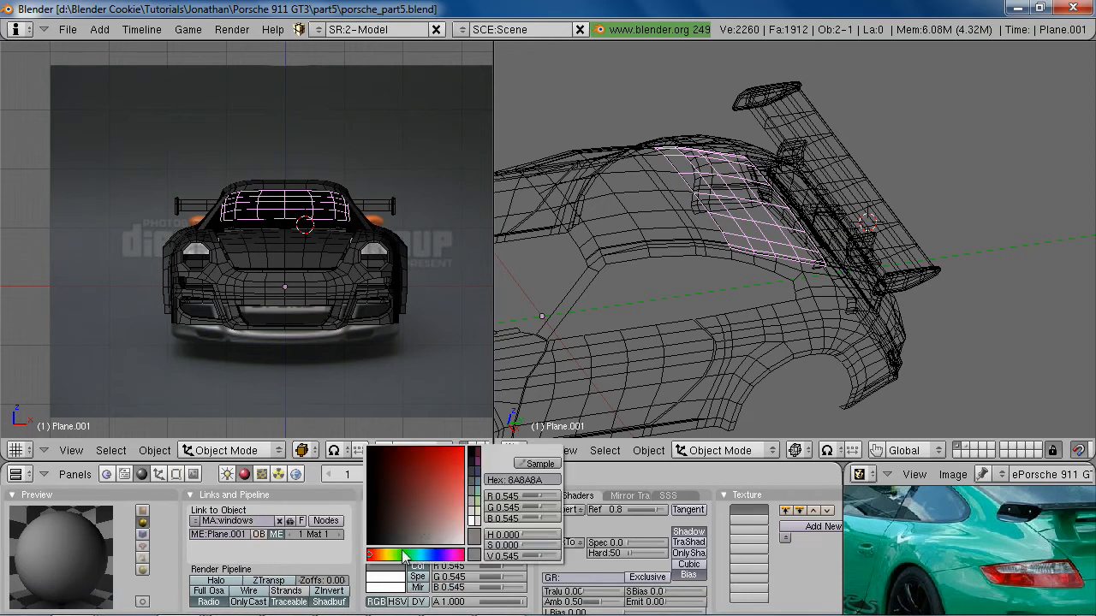
left_click_drag(436, 539, 457, 558)
key("z")
middle_click_drag(997, 154, 786, 254)
key("a")
scroll(723, 249, "down", 5)
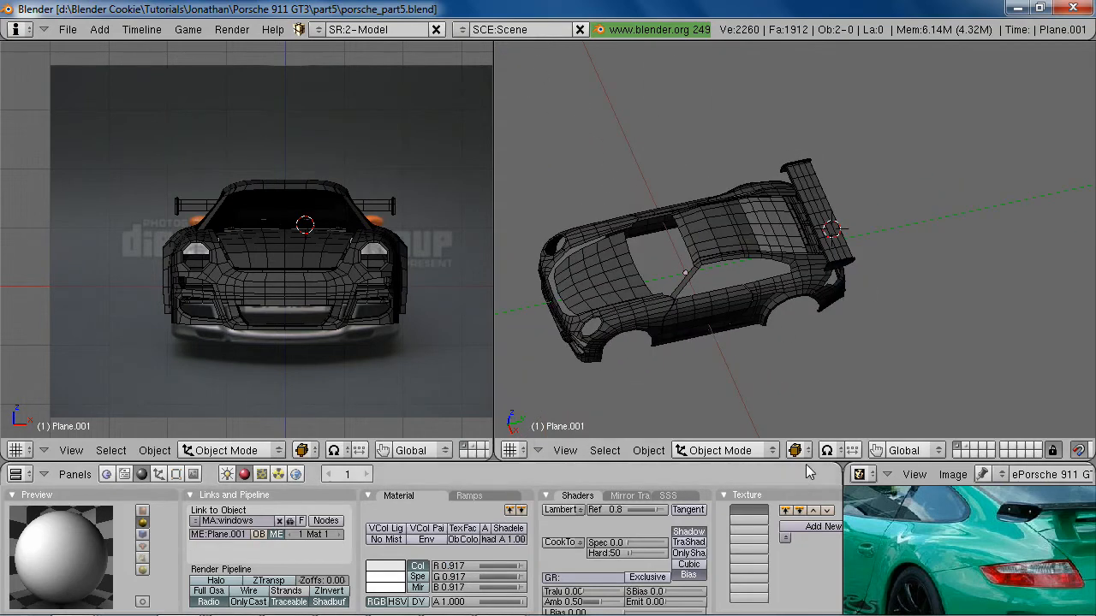
Examine the windshield and side window areas in the side view and the reference photo
middle_click_drag(796, 325, 821, 313)
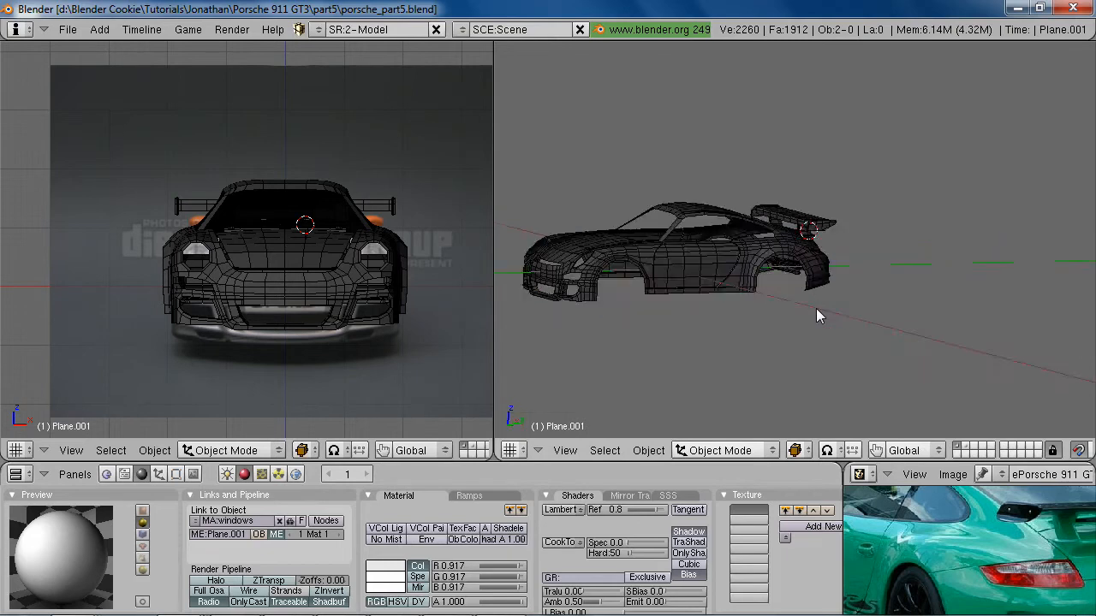
key("KP_3")
scroll(815, 309, "up", 8)
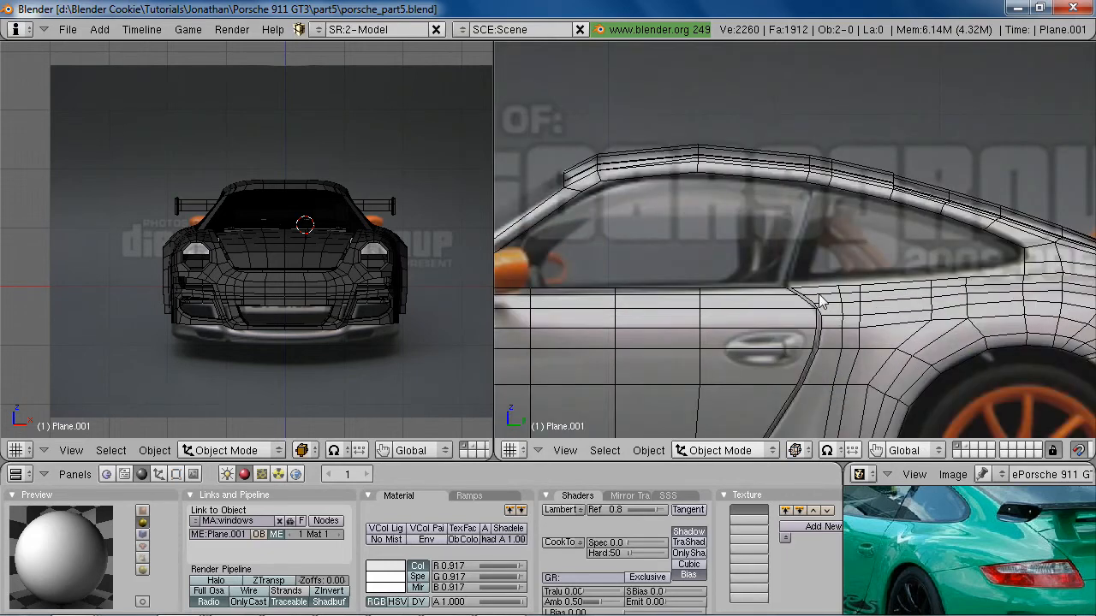
scroll(742, 265, "down", 4)
scroll(752, 222, "up", 4)
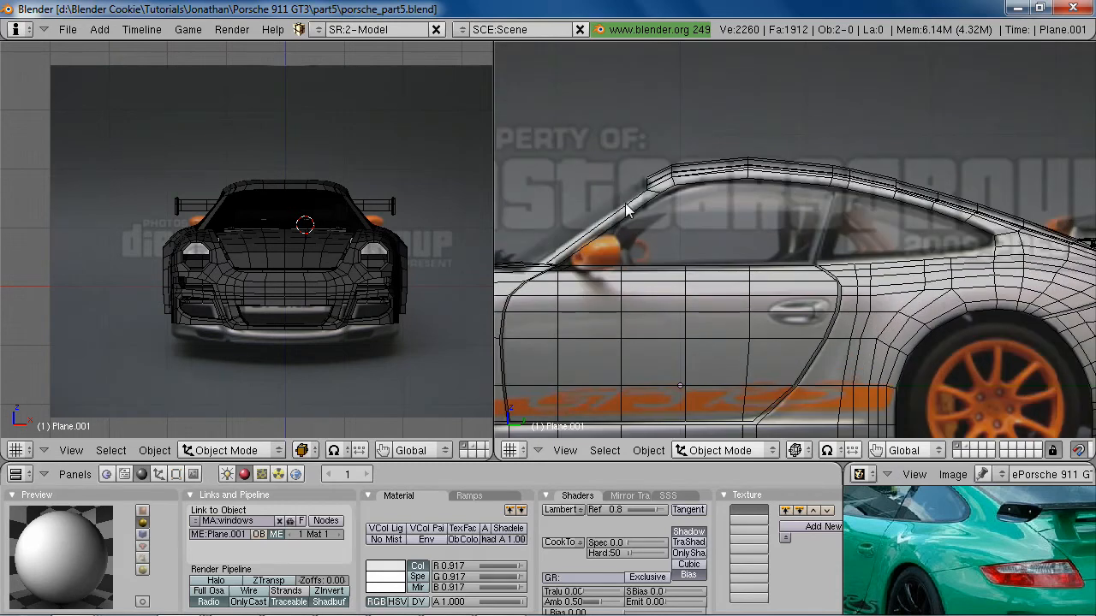
middle_click_drag(907, 535, 972, 556)
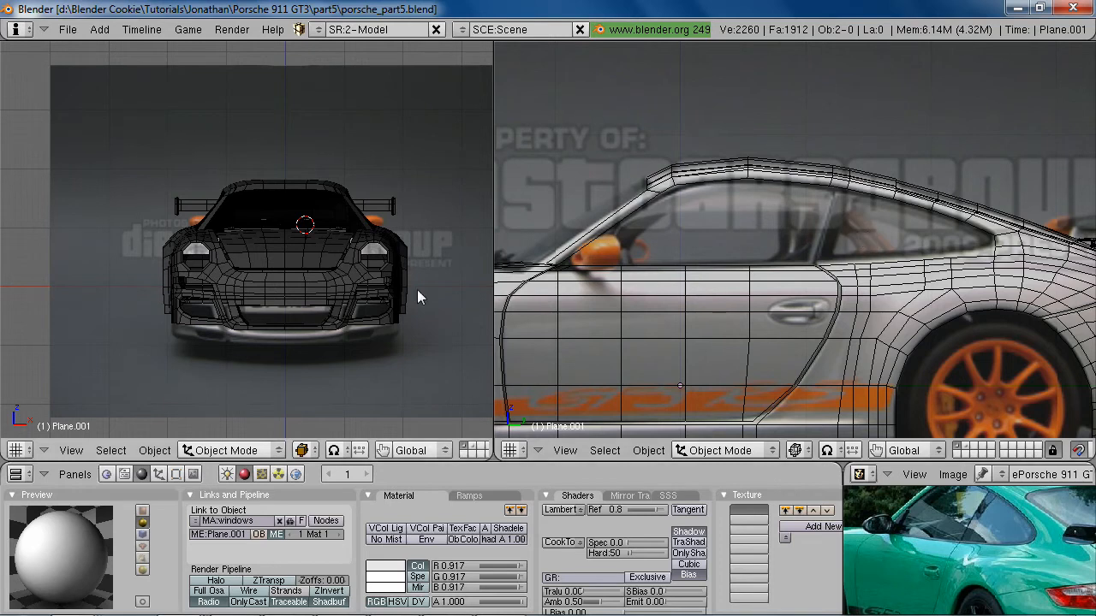
middle_click_drag(396, 266, 443, 274, "ctrl")
middle_click_drag(630, 299, 751, 281, "shift")
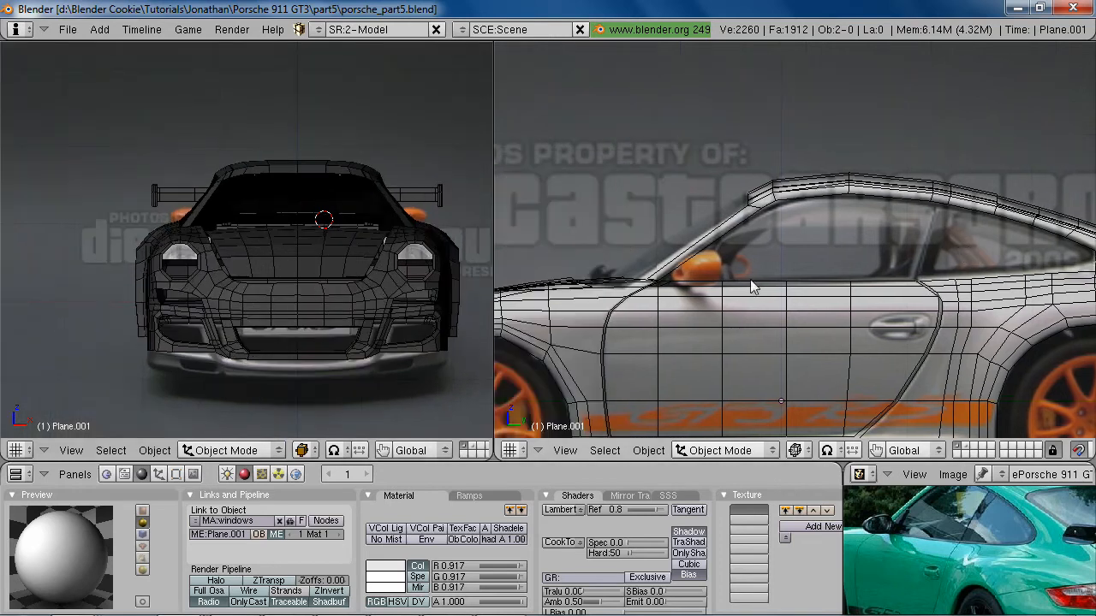
Open the car body mesh in Edit Mode with solid shading, framed on the windshield opening
right_click(762, 193)
middle_click_drag(908, 220, 929, 233, "shift")
middle_click_drag(291, 246, 316, 226, "ctrl")
middle_click_drag(342, 183, 253, 299)
key("Tab")
middle_click_drag(695, 201, 756, 233, "shift")
mouse_move(757, 234)
middle_mouse_down()
mouse_move(781, 264)
mouse_move(874, 293)
mouse_move(951, 359)
mouse_move(902, 285)
mouse_move(938, 303)
middle_mouse_up()
key("z")
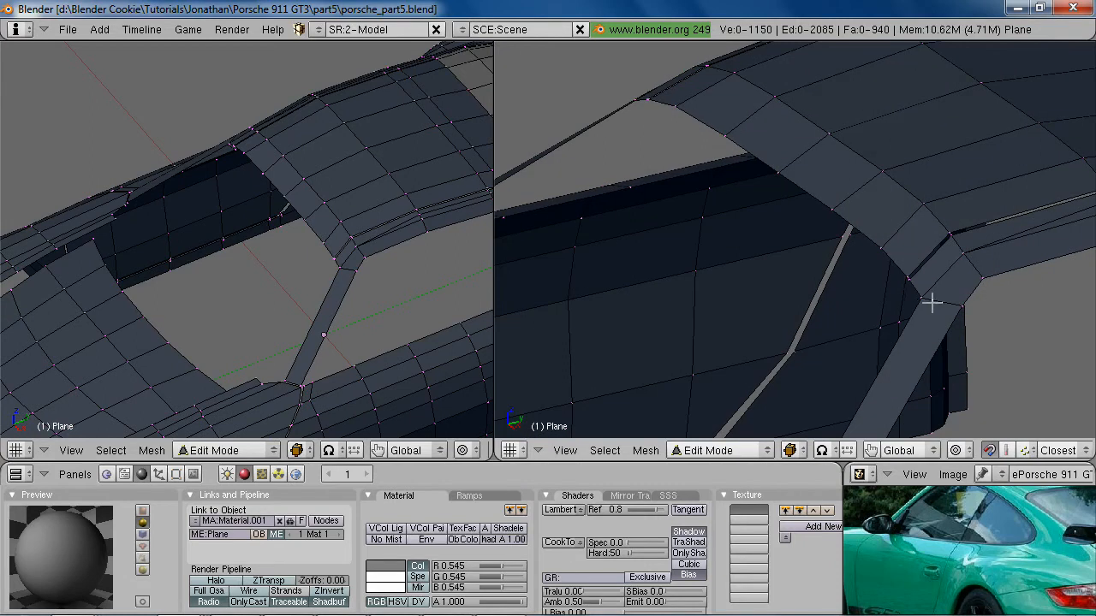
Select the six vertices along the roof edge of the windshield opening and switch to the side view
key("b")
left_click_drag(712, 128, 851, 228)
right_click(894, 266, "shift")
right_click(912, 291, "shift")
middle_click_drag(905, 325, 841, 247)
key("KP_3")
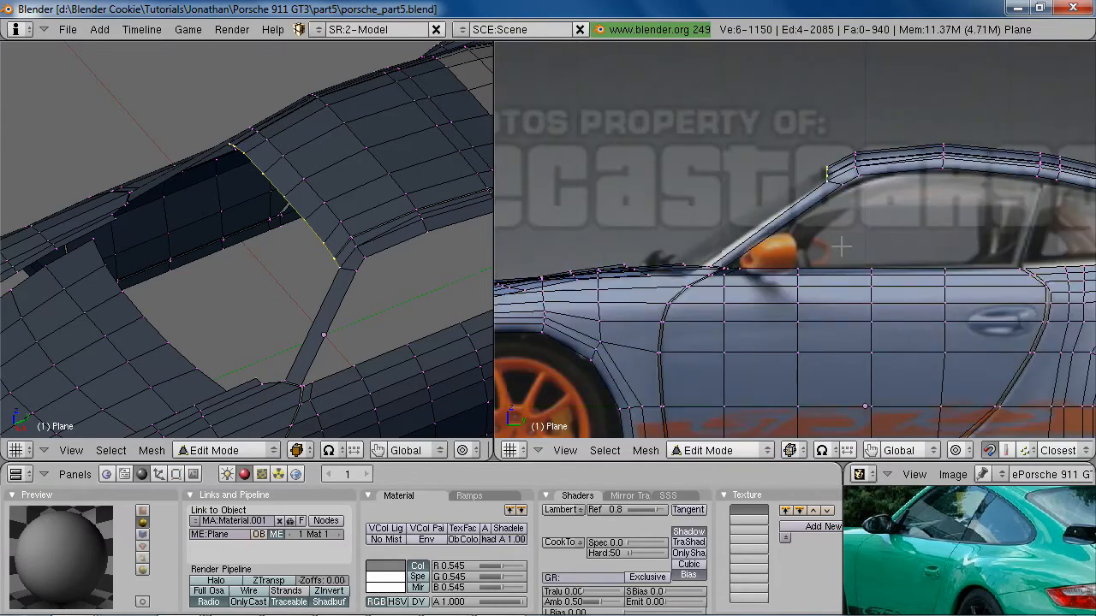
Duplicate the roof-edge vertices in place, separate them into their own object, and select that object in Object Mode
key("shift+d")
right_click(841, 248)
key("p")
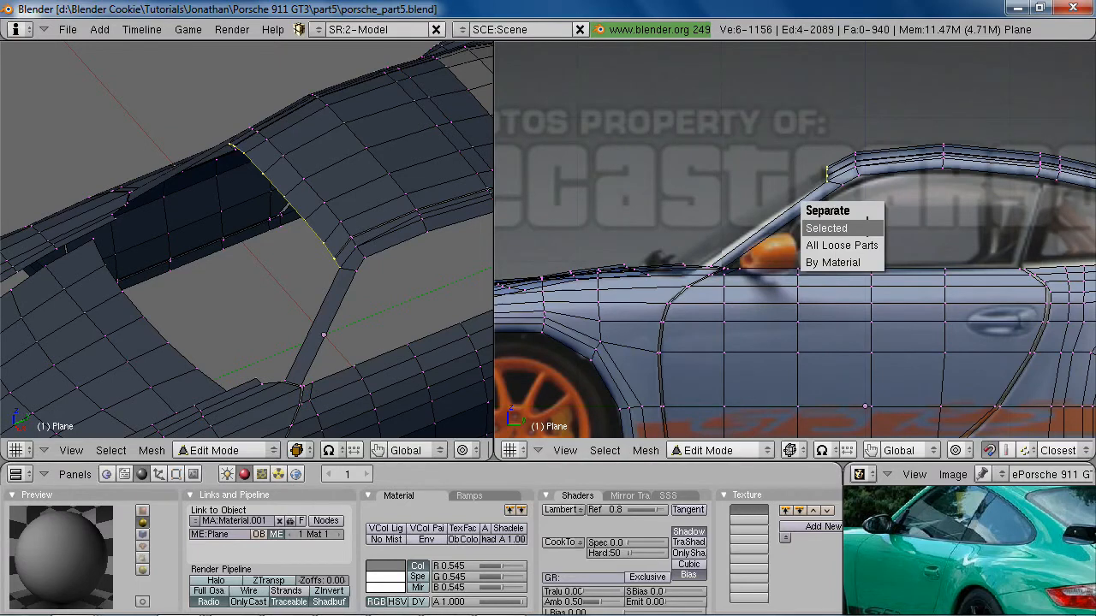
left_click(867, 228)
key("Tab")
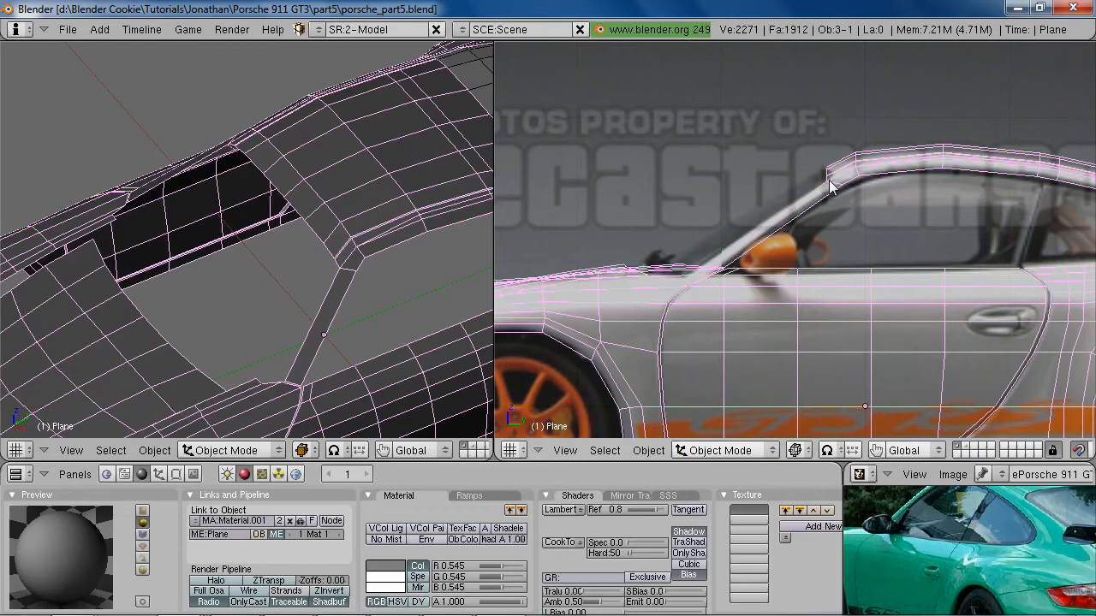
right_click(830, 184)
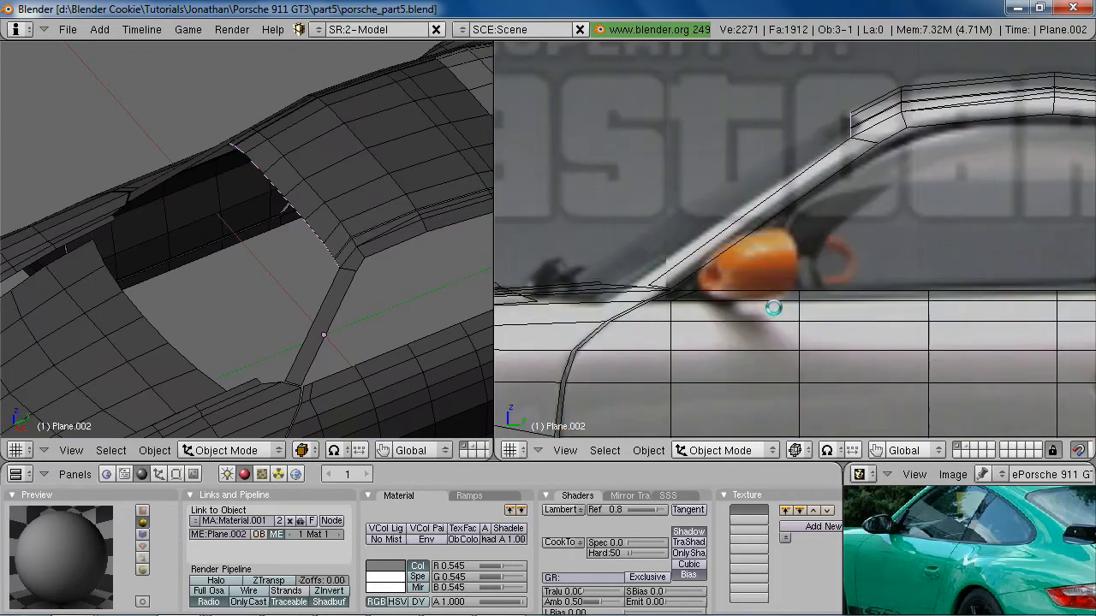
Examine the separated roof-edge vertices against the side reference and from above the windshield opening
key("Tab")
key("KP_Decimal")
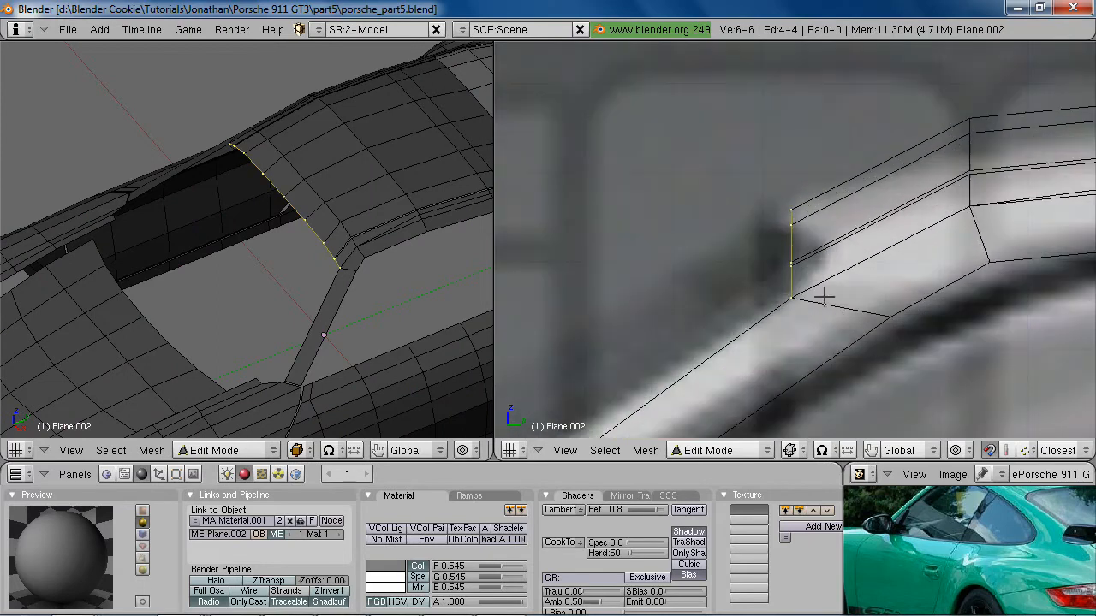
scroll(824, 296, "down", 3)
middle_click_drag(963, 525, 963, 541)
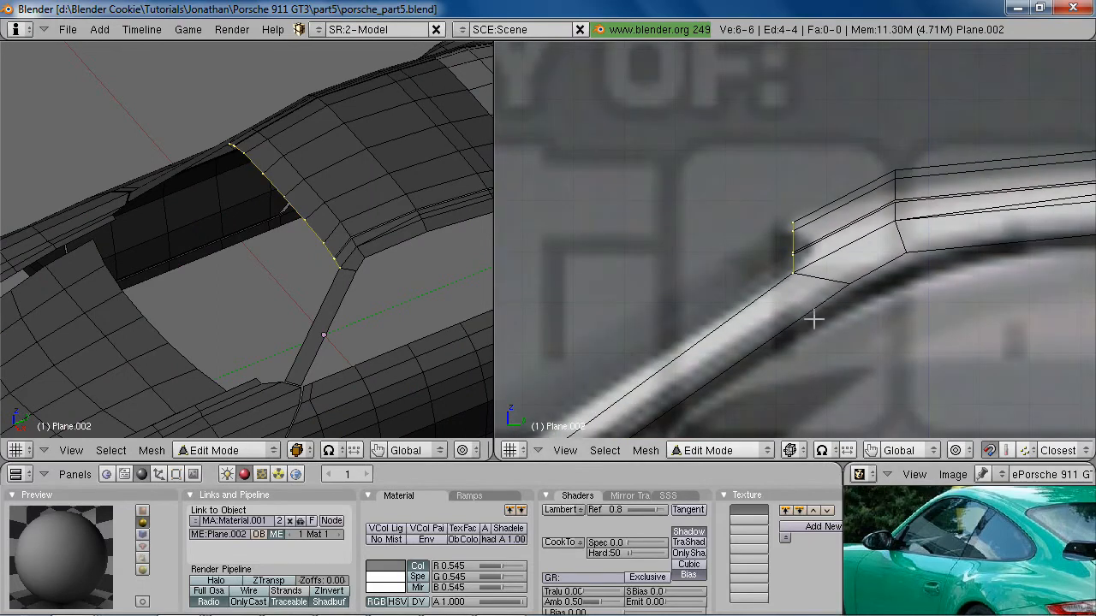
scroll(741, 222, "down", 5)
middle_click_drag(677, 163, 742, 188)
key("z")
scroll(705, 267, "down", 1)
middle_click_drag(704, 267, 845, 376)
scroll(839, 338, "up", 3)
middle_click_drag(838, 264, 797, 307)
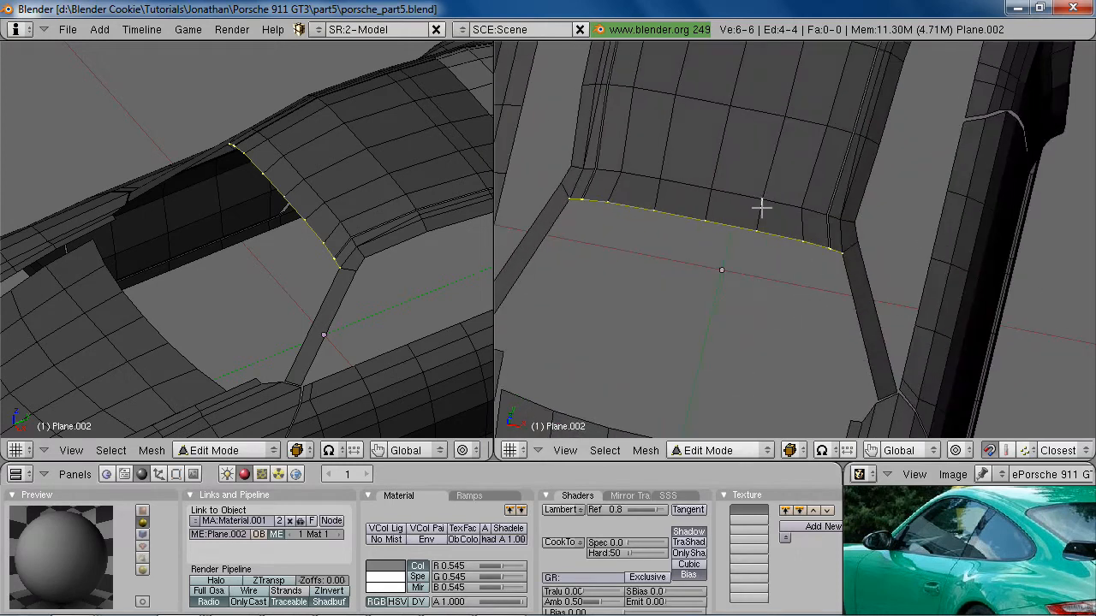
Return to Object Mode and delete the separated roof-edge object
key("Tab")
key("x")
left_click(916, 309)
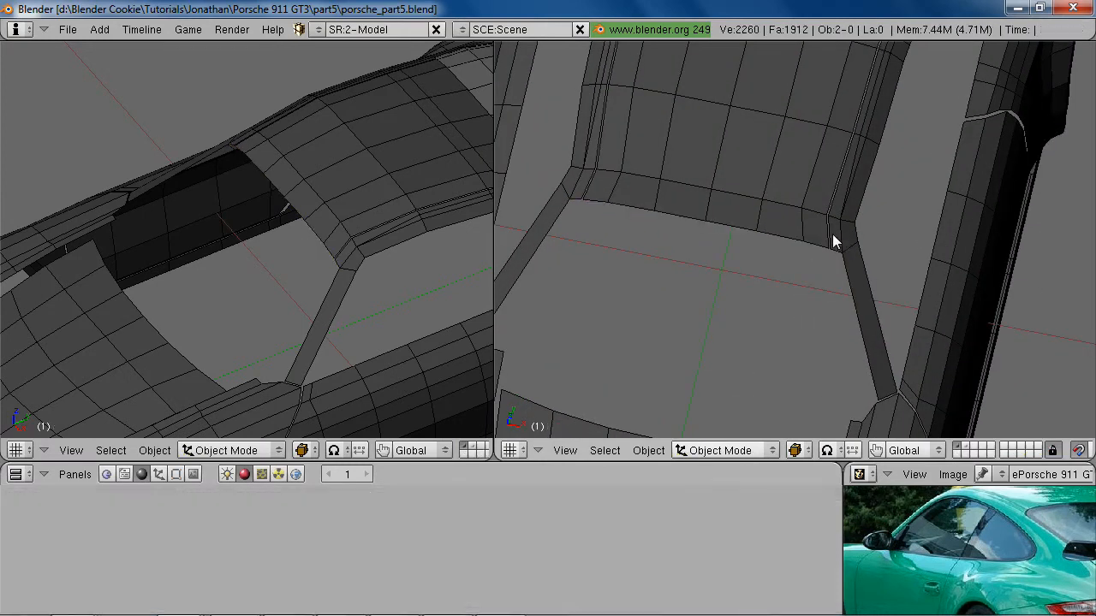
Open the car body in Edit Mode and move the three lower vertices of the roof's front edge slightly backward in side view
right_click(833, 238)
key("KP_3")
key("Tab")
scroll(834, 240, "up", 1)
scroll(708, 169, "up", 2)
middle_click_drag(709, 169, 759, 308, "shift")
scroll(714, 196, "up", 1)
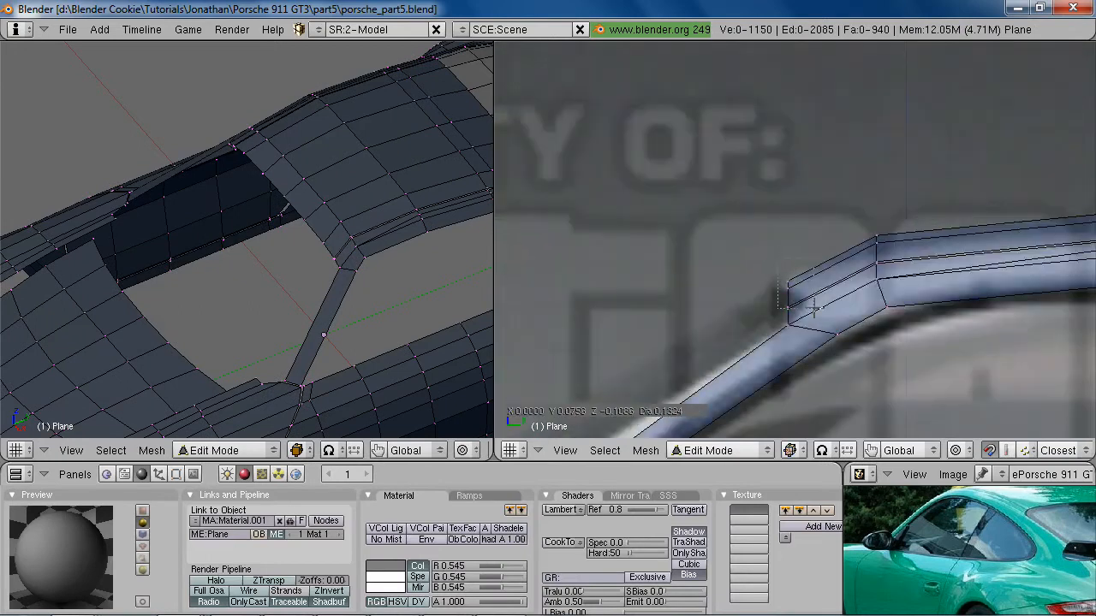
left_click_drag(761, 299, 818, 360)
key("g")
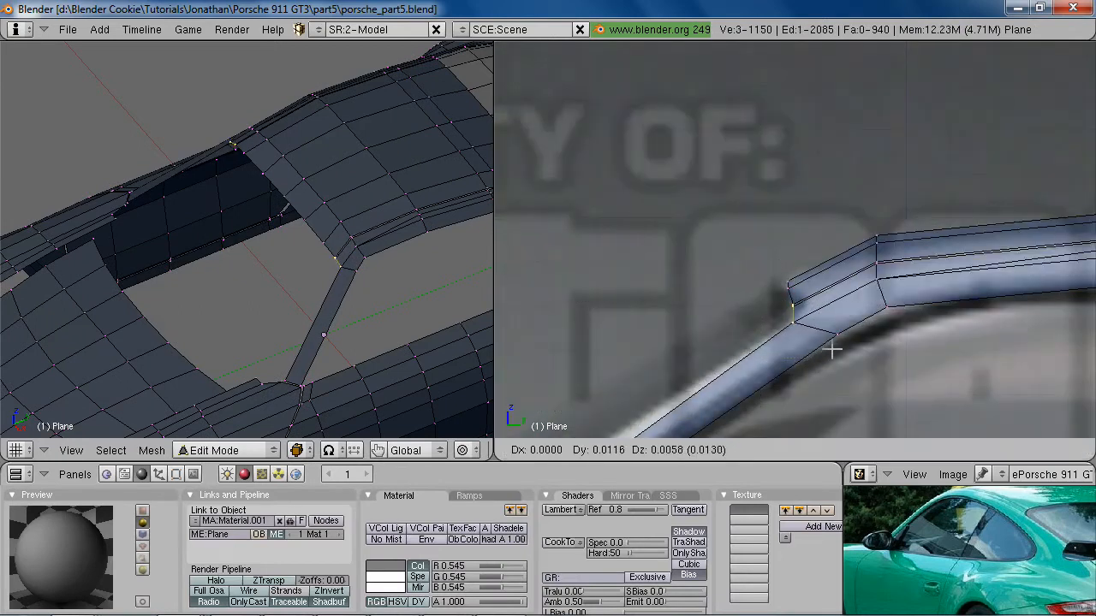
left_click(805, 317)
Move the upper vertices of the roof's front edge slightly forward to curve the edge, and return to Object Mode
left_click_drag(756, 261, 813, 293)
key("g")
left_click(804, 296)
key("z")
scroll(781, 344, "down", 4)
middle_click_drag(781, 344, 968, 388)
key("Tab")
middle_click_drag(851, 316, 899, 351)
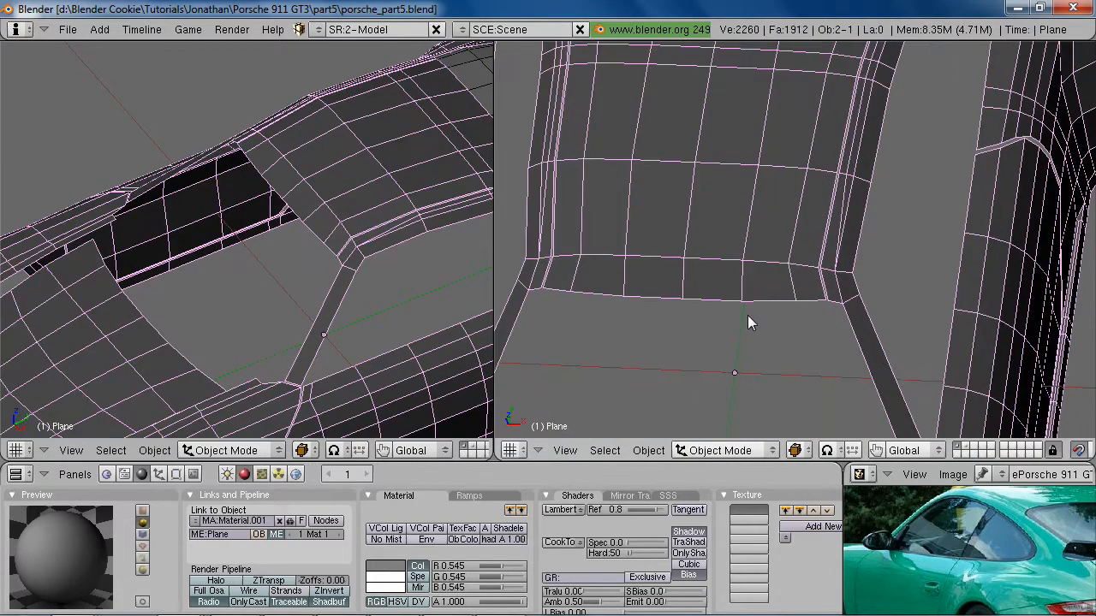
Select the six vertices of the reshaped roof front edge, duplicate them in place and separate them into a new object
key("Tab")
key("KP_3")
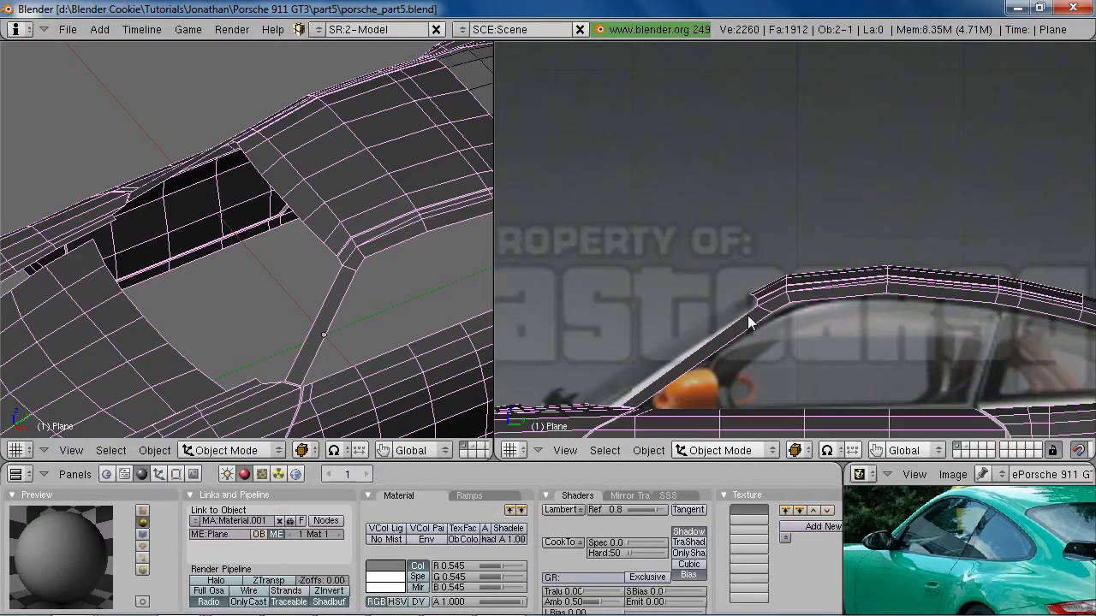
scroll(797, 364, "down", 3)
scroll(795, 347, "up", 10)
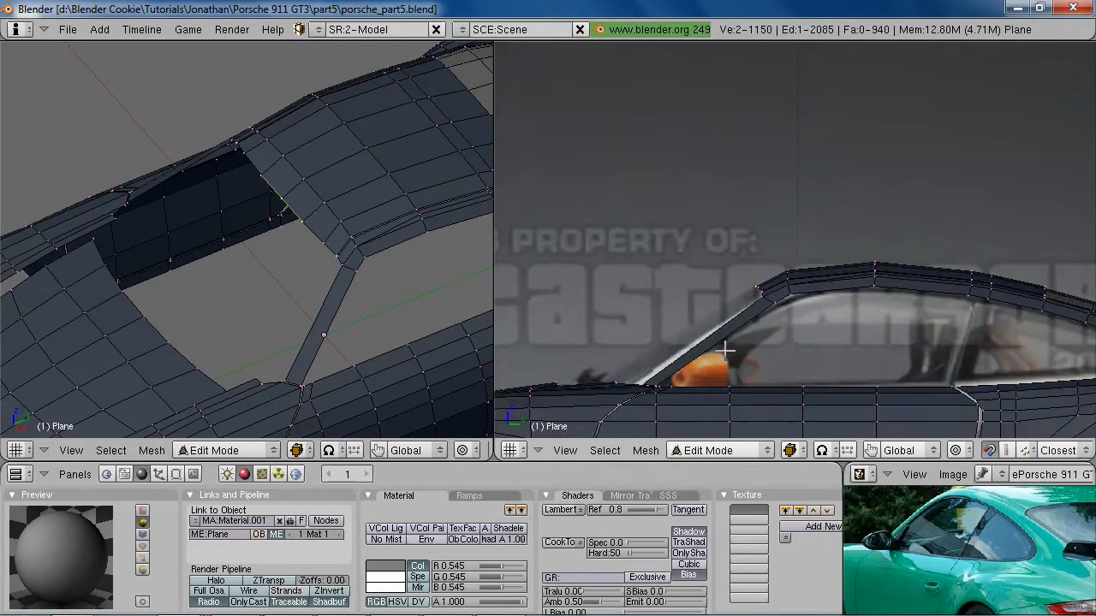
key("b")
left_click_drag(765, 289, 815, 346)
key("z")
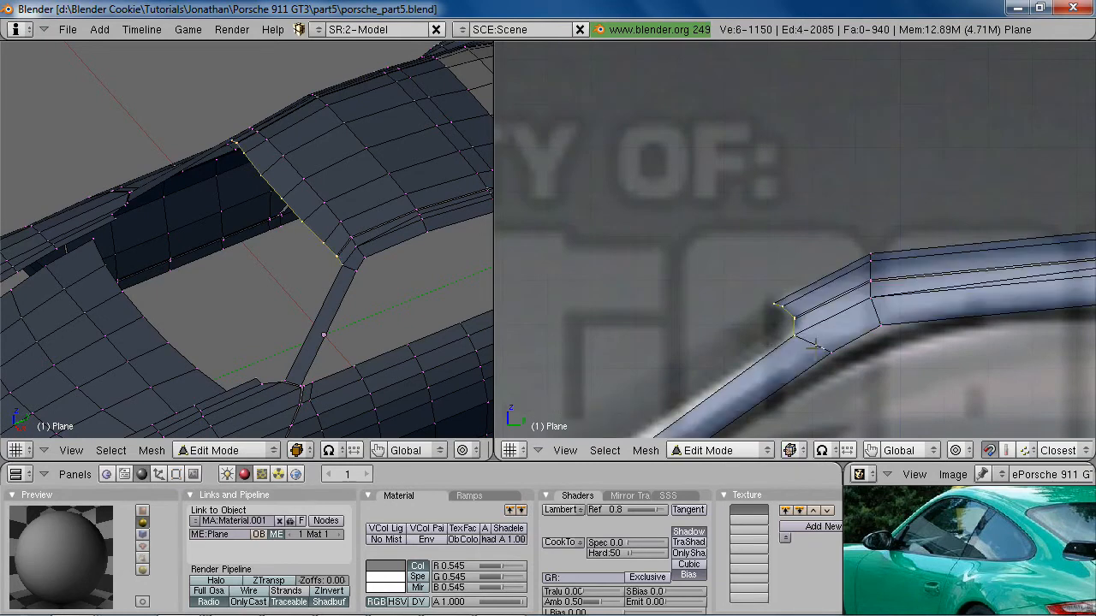
key("shift+d")
key("Escape")
key("p")
left_click(834, 361)
Open the new edge object in Edit Mode, merge its two closely spaced corner vertices at their center, and select all vertices
key("Tab")
right_click(791, 314)
key("Tab")
middle_click_drag(844, 318, 844, 346)
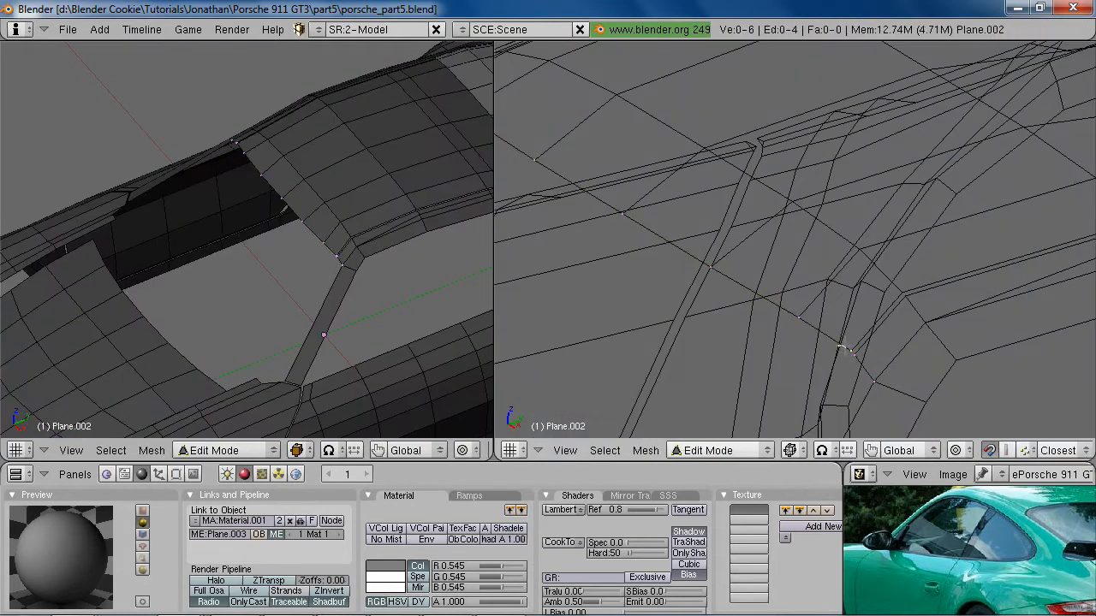
key("w")
left_click(813, 337)
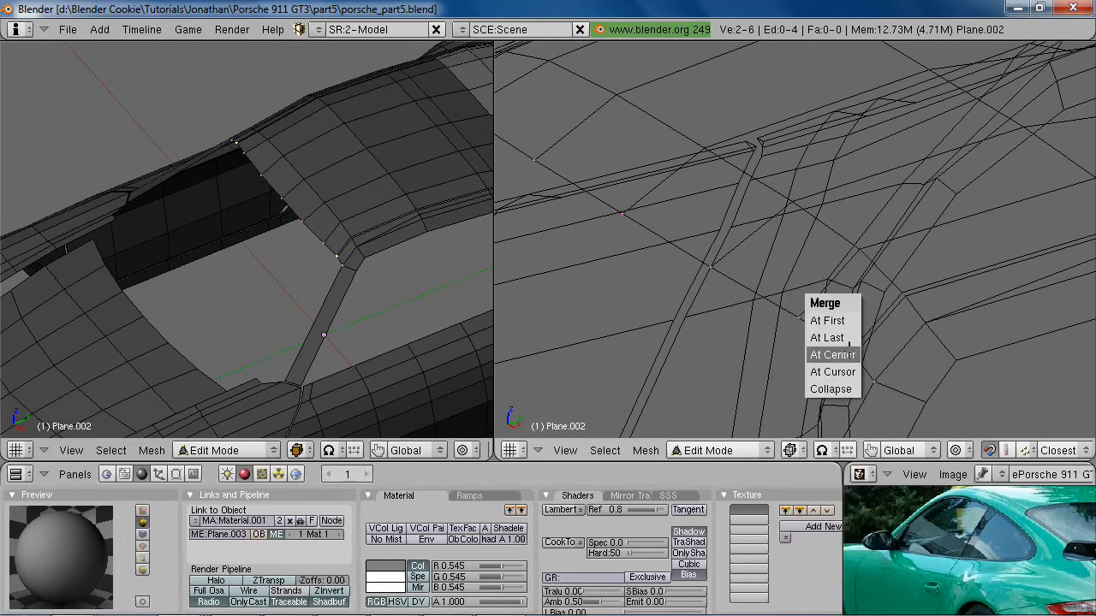
left_click(847, 354)
key("a")
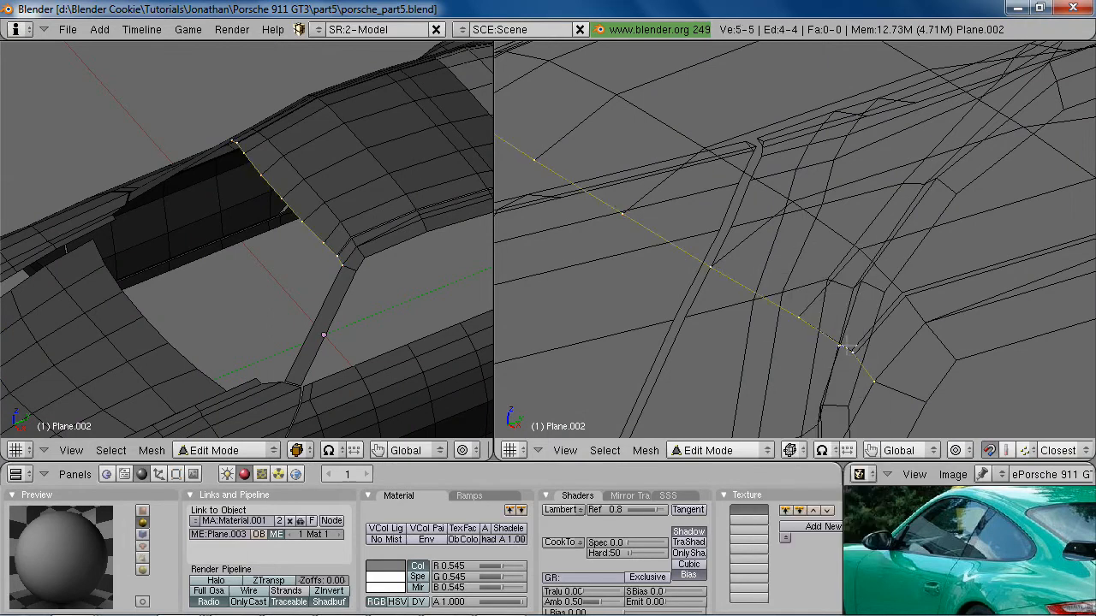
Extrude the whole edge in side view along the windshield pillar to about the middle of the opening
key("KP_3")
scroll(844, 342, "down", 3)
middle_click_drag(840, 349, 868, 296, "shift")
key("e")
left_click(867, 302)
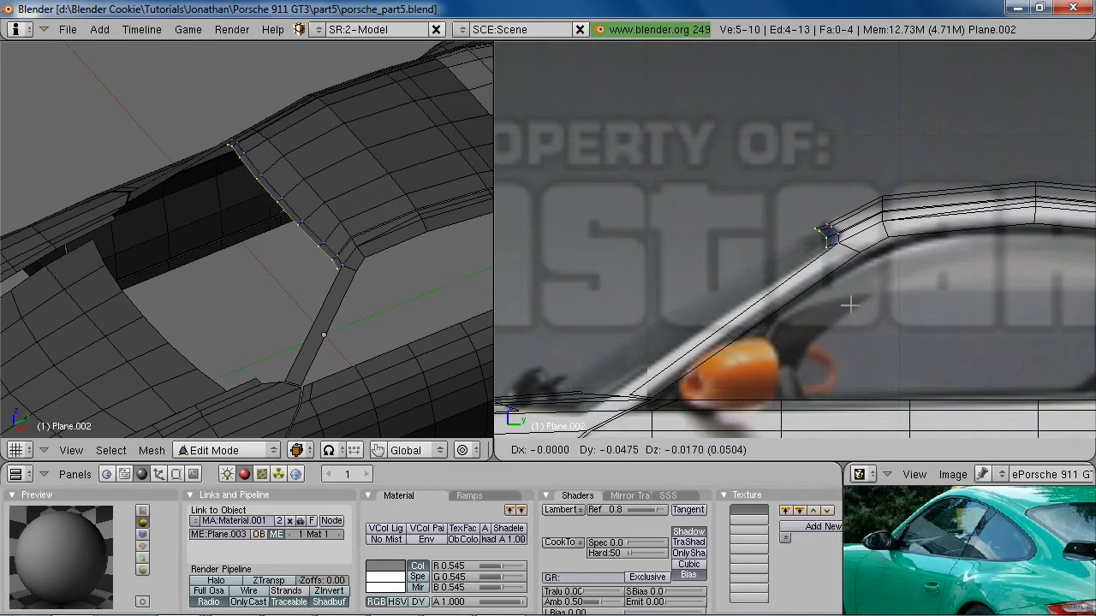
left_click(783, 360)
key("a")
key("g")
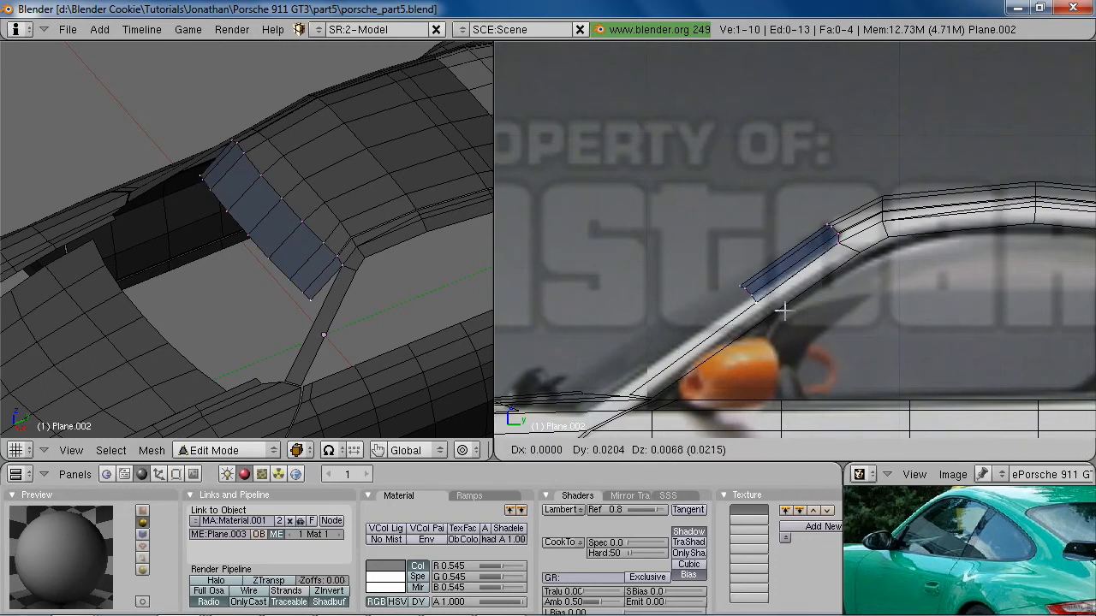
left_click(784, 310)
key("ctrl+z")
key("ctrl+z")
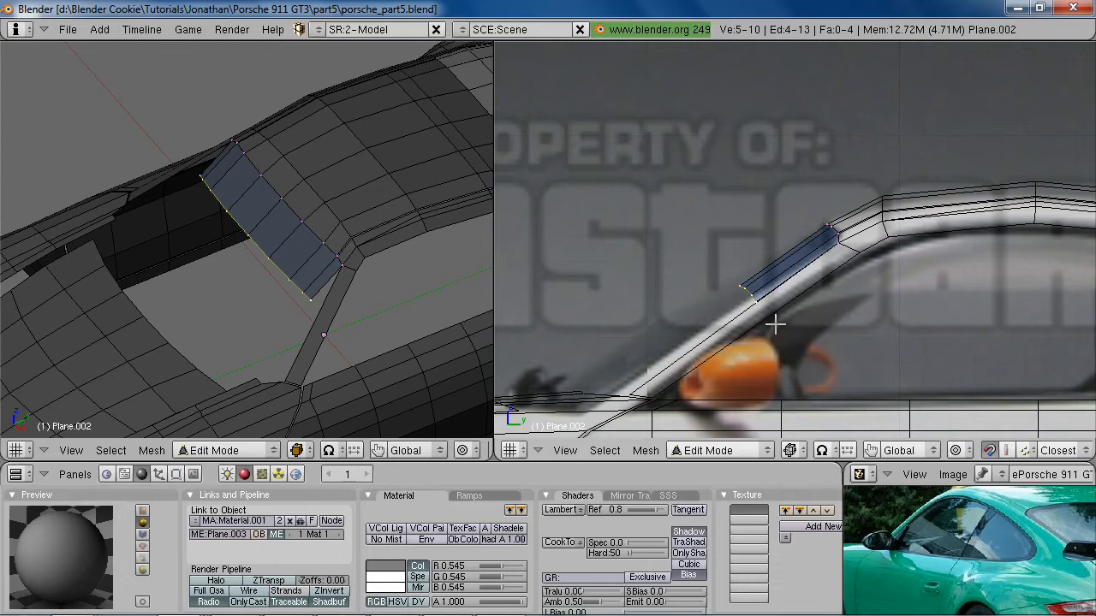
Extrude the lower edge again along the pillar down to the base of the windshield
key("e")
left_click(774, 325)
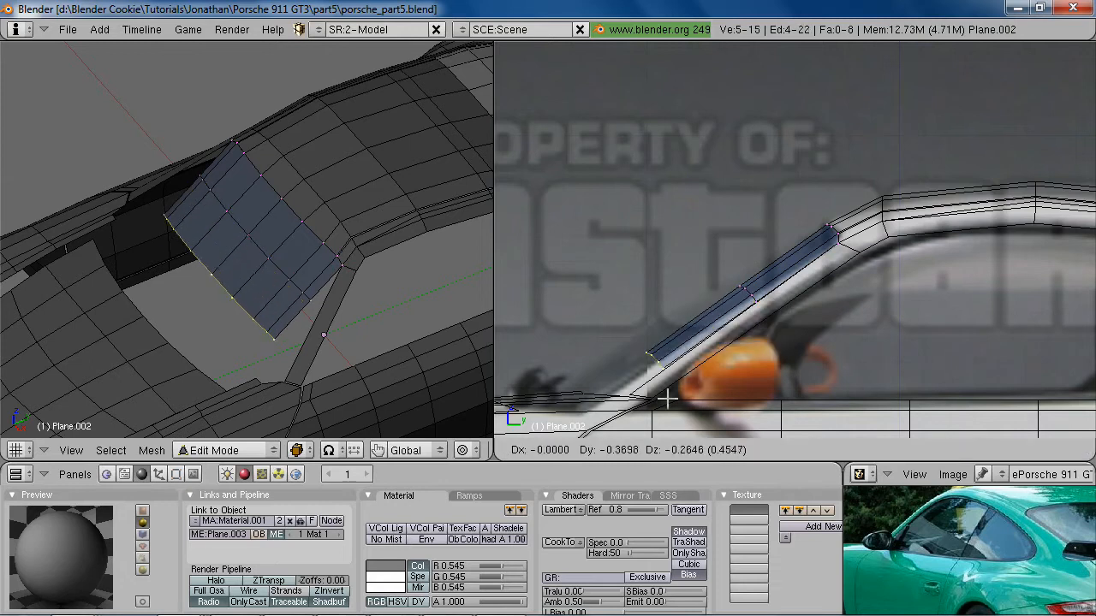
left_click(647, 417)
Reposition the windshield's bottom edge in side view to line up with the base of the pillar
middle_click_drag(647, 417, 784, 298, "shift")
scroll(822, 294, "up", 2)
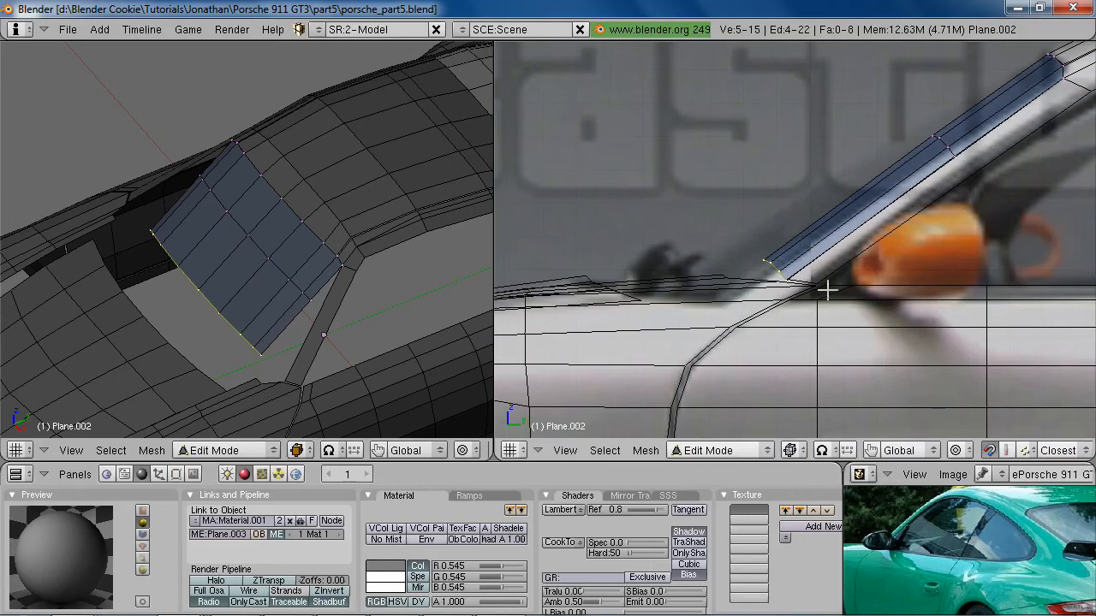
key("z")
scroll(835, 283, "down", 3)
middle_click_drag(702, 272, 885, 269)
scroll(762, 257, "down", 4)
key("KP_3")
key("z")
scroll(885, 270, "up", 4)
scroll(885, 270, "up", 2)
key("g")
left_click(869, 272)
Move the windshield's bottom-edge vertices forward in stages, narrowing the selection toward the center, to curve the base of the glass
key("a")
key("b")
left_click_drag(724, 225, 810, 284)
key("g")
left_click(781, 272)
key("b")
right_click_drag(784, 272, 819, 311)
key("g")
left_click(817, 288)
key("b")
right_click_drag(760, 263, 791, 307)
key("g")
left_click(762, 312)
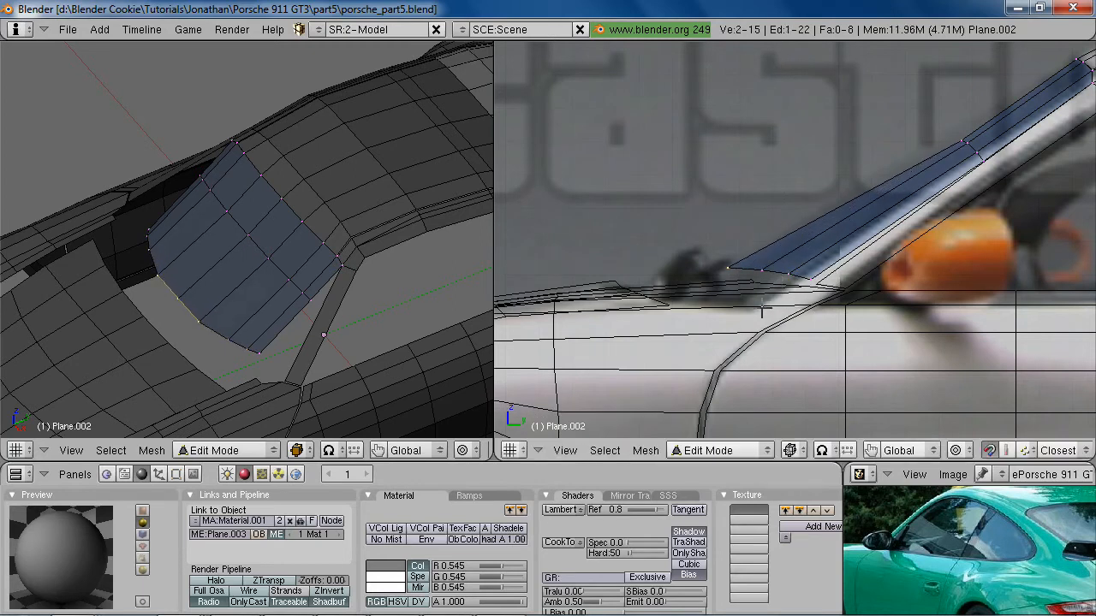
Move the vertices of the windshield's middle row forward in stages, narrowing the selection toward the center, to match the curve
key("b")
left_click_drag(955, 86, 997, 161)
key("g")
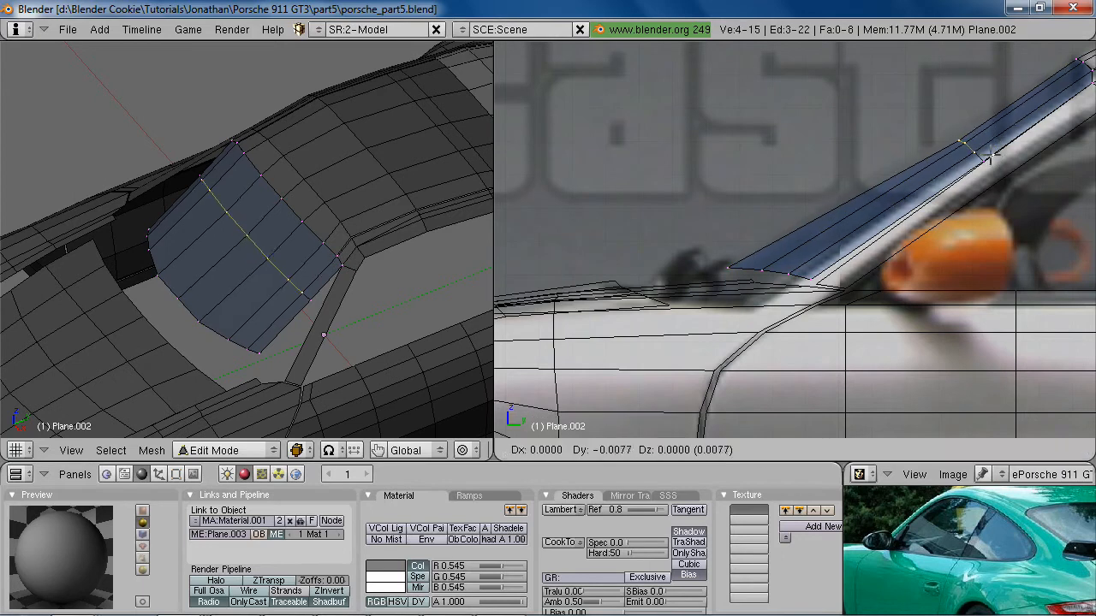
left_click(985, 161)
key("b")
right_click_drag(963, 147, 1034, 247)
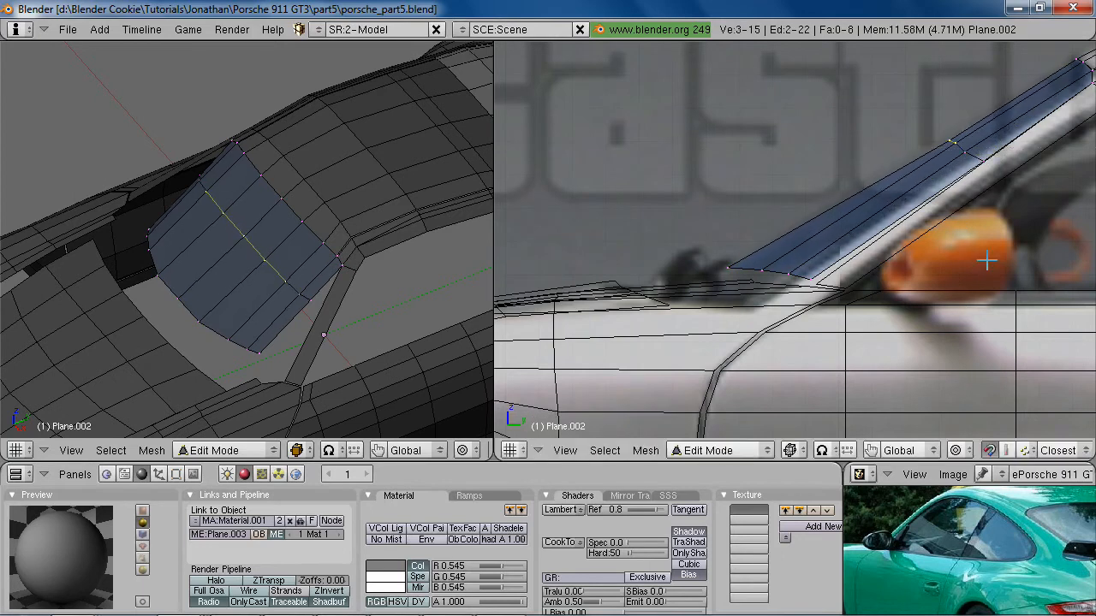
key("g")
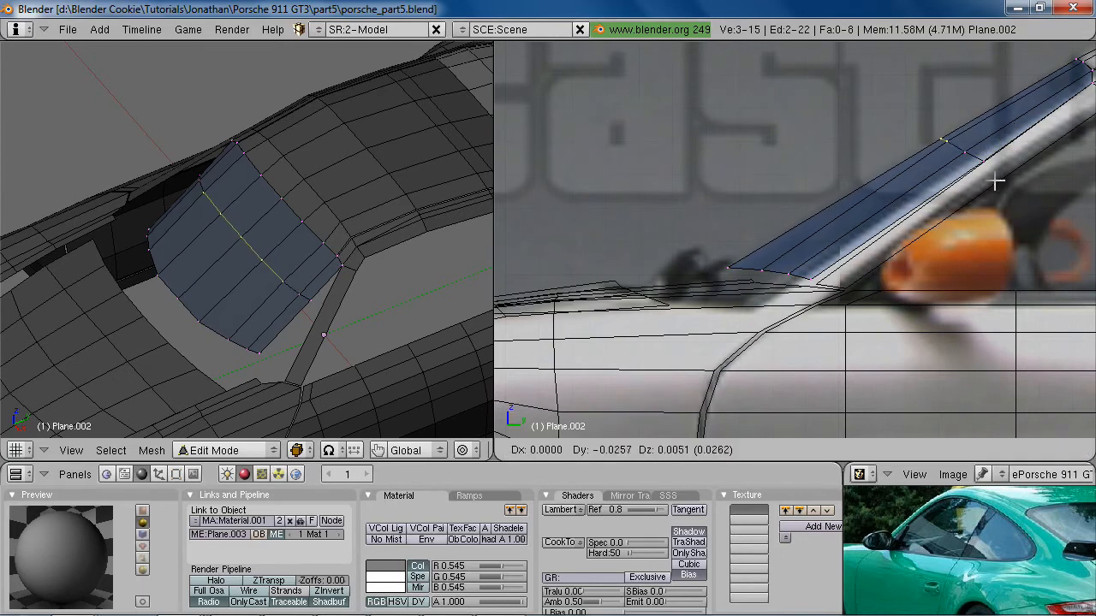
left_click(982, 180)
key("b")
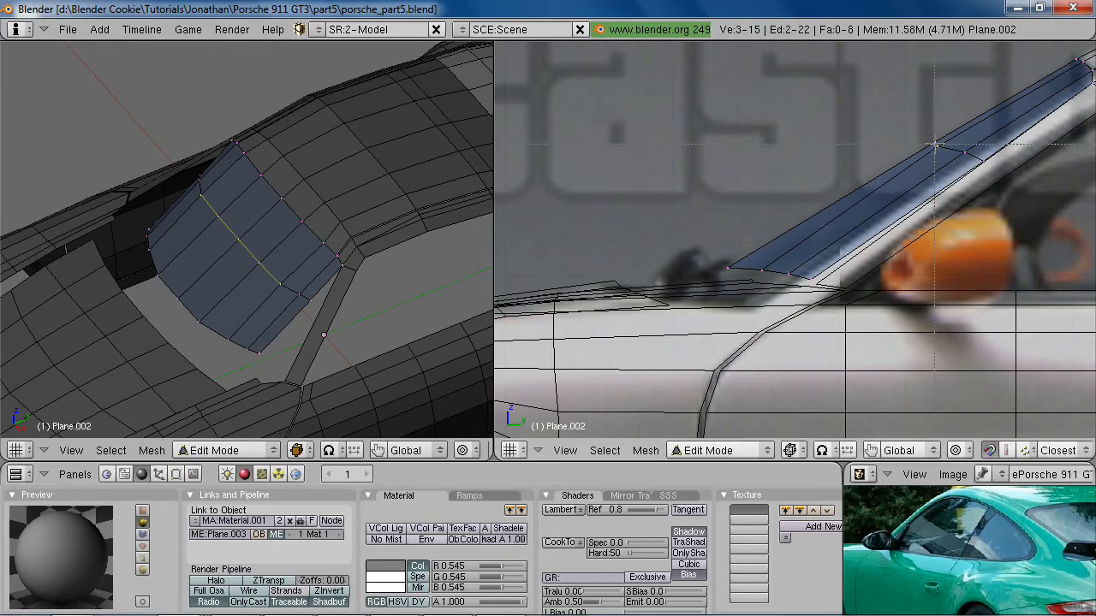
right_click_drag(934, 144, 963, 167)
key("g")
left_click(952, 173)
Return to Object Mode and assign the existing "windows" material to the windshield
key("Tab")
middle_click_drag(208, 361, 300, 300)
key("Tab")
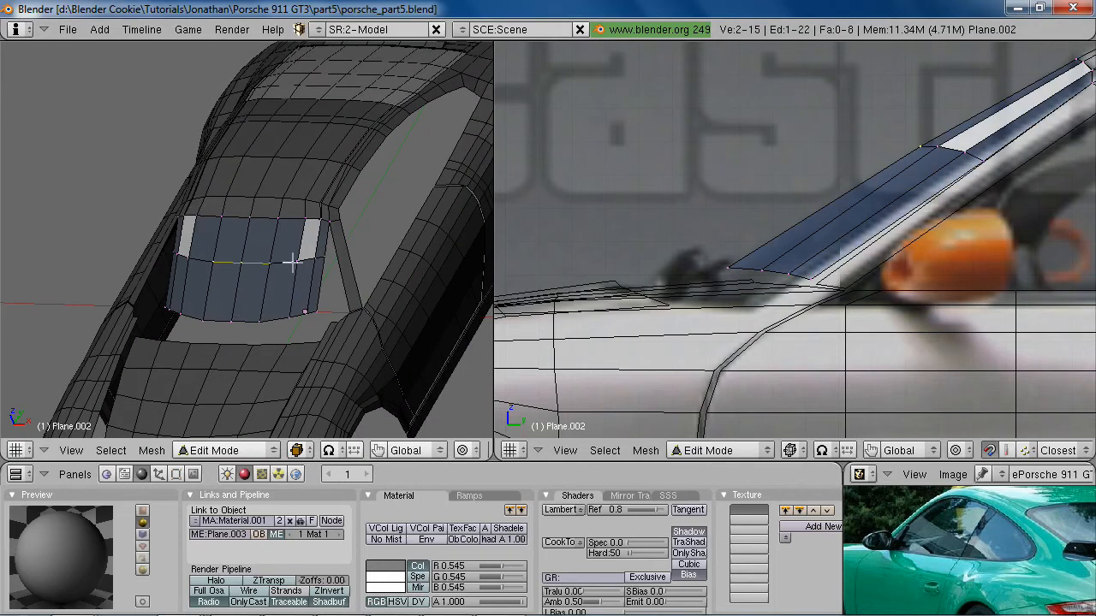
key("Tab")
left_click(196, 523)
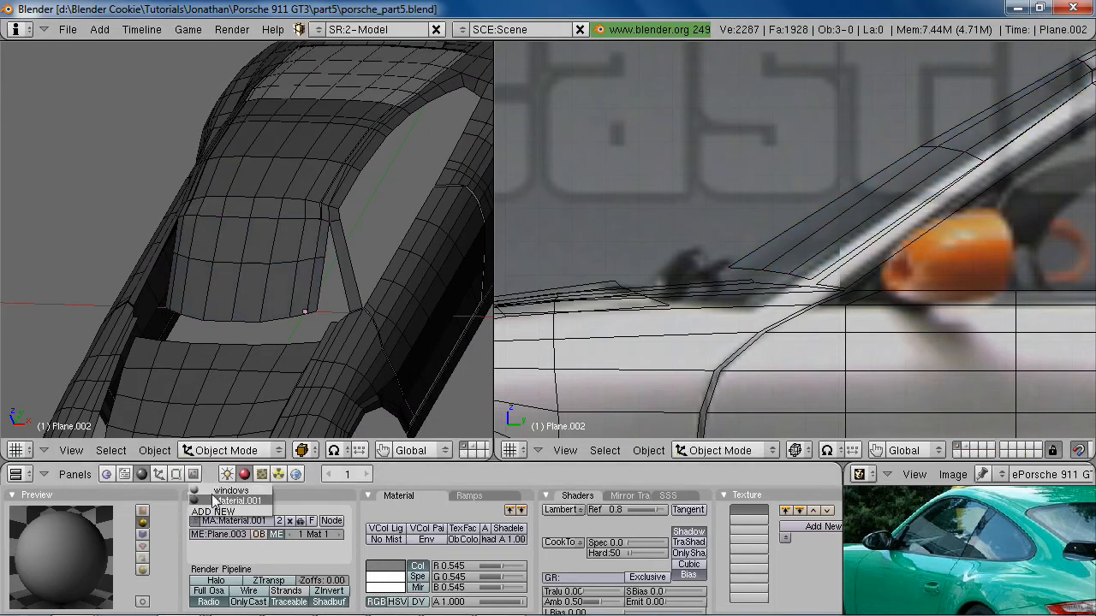
left_click(215, 493)
Widen the windshield's middle edge loop along X toward the pillars and shift it along X by about 0.06 units
scroll(309, 290, "up", 2)
middle_click_drag(309, 289, 425, 283)
key("Tab")
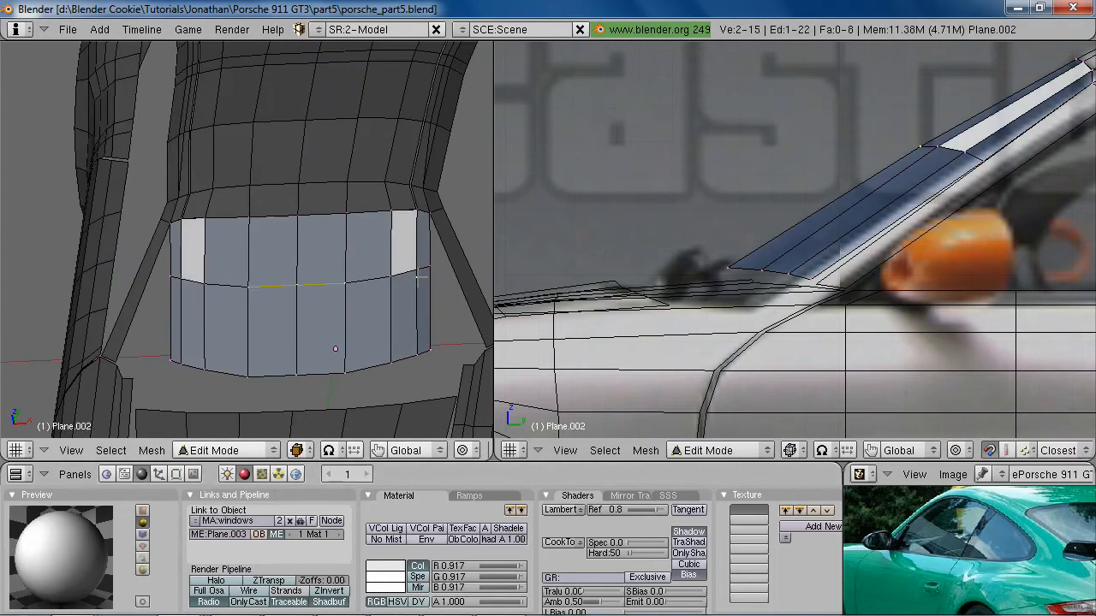
right_click(400, 273, "alt")
key("s")
key("x")
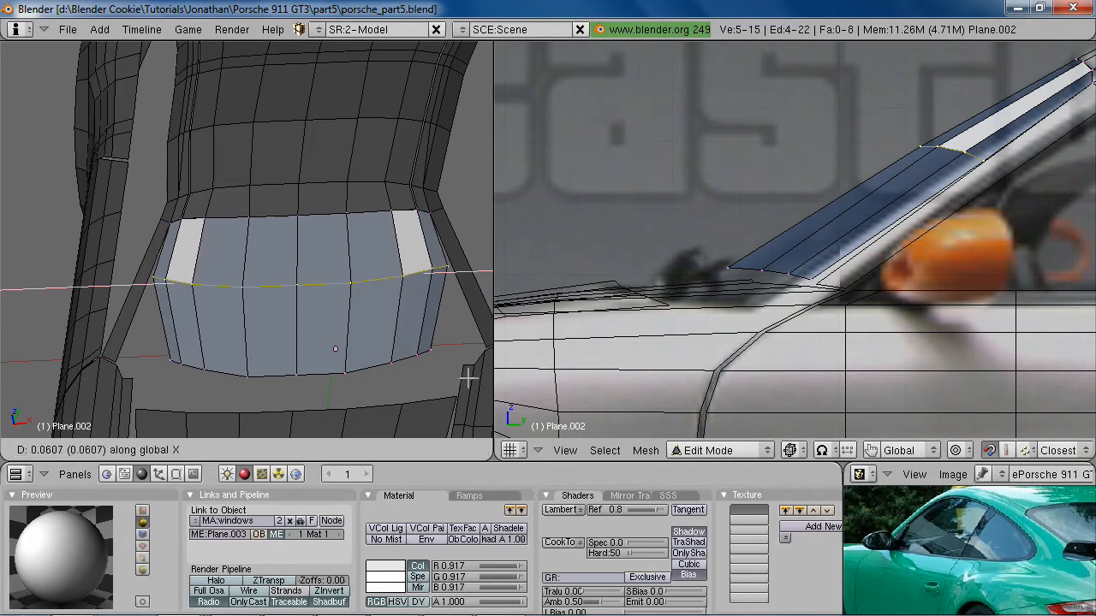
left_click(469, 377)
key("a")
Widen the windshield's bottom edge loop along X and shift it sideways so its ends reach the pillar bases
right_click(395, 365, "alt")
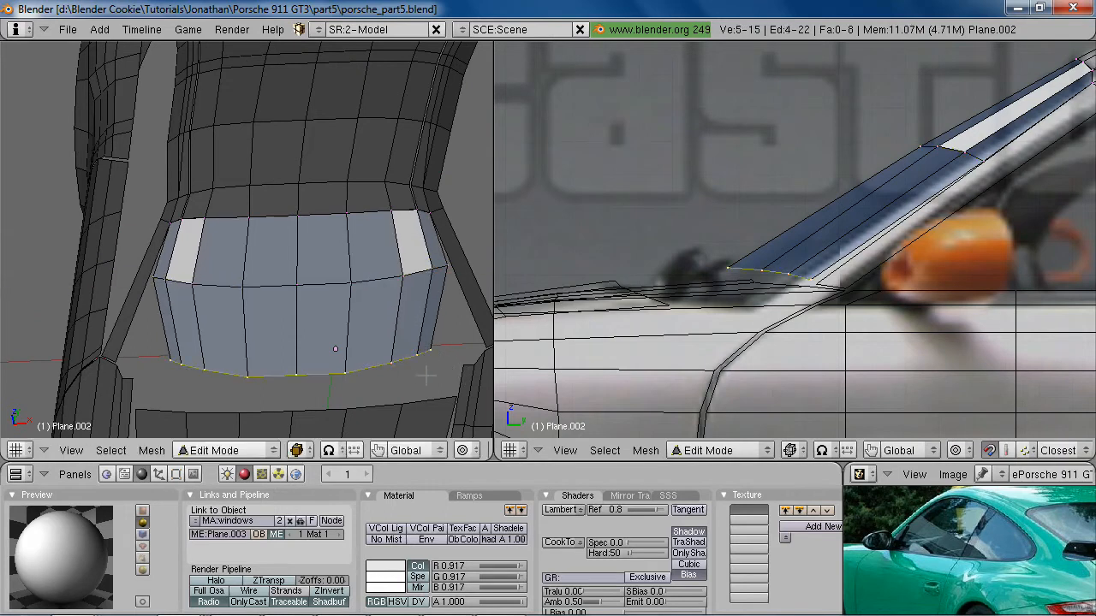
key("s")
key("x")
left_click(441, 407)
key("g")
key("x")
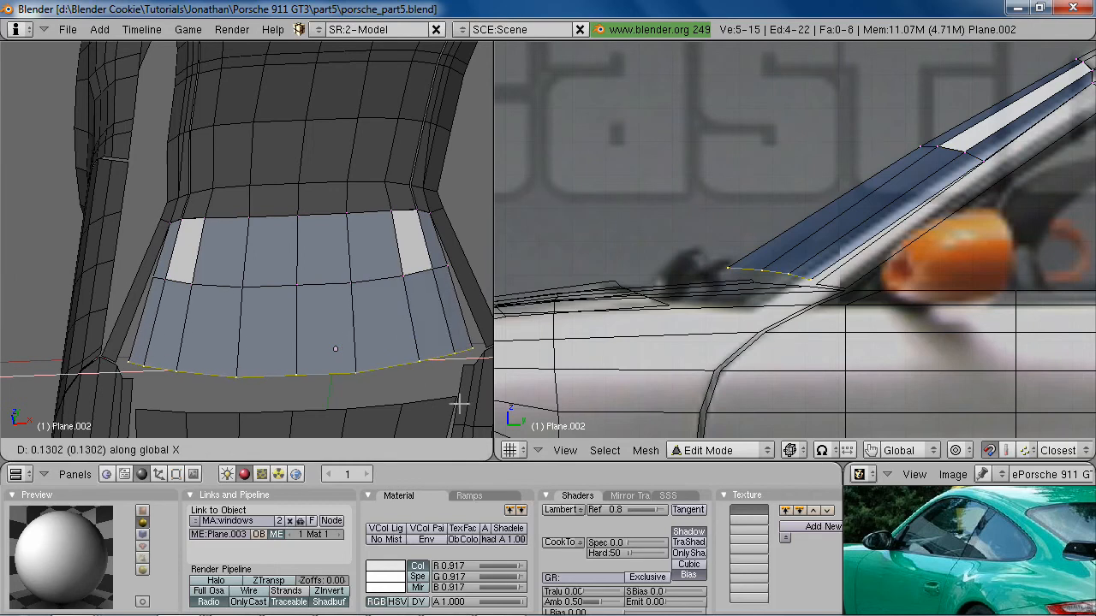
key("s")
key("x")
left_click(466, 407)
key("a")
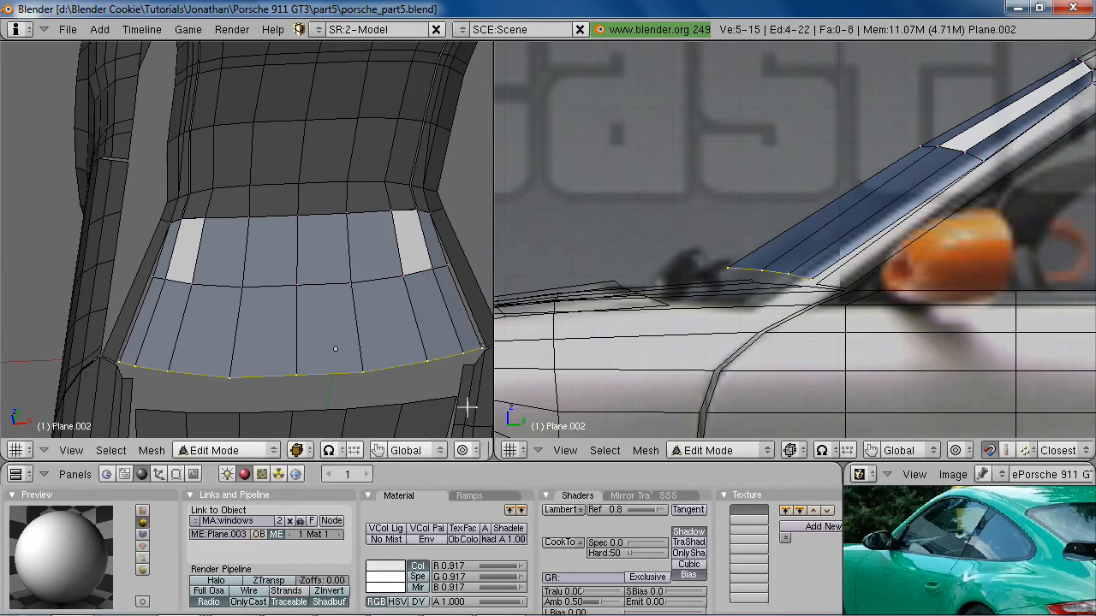
Scale the windshield's middle edge loop slightly wider along X to follow the pillars
right_click(422, 268, "alt")
key("s")
key("x")
left_click(467, 391)
key("a")
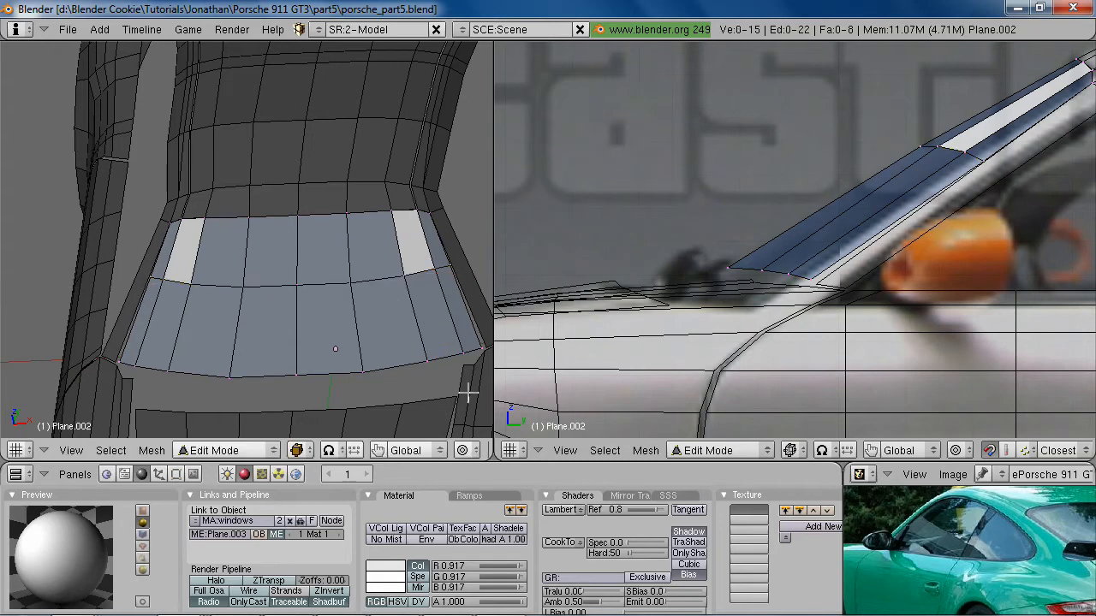
Fine-tune the width and sideways position of the windshield's bottom edge loop along X to center it between the pillars
right_click(447, 365, "alt")
key("s")
key("x")
left_click(466, 387)
scroll(428, 359, "down", 4)
middle_click_drag(362, 308, 340, 318)
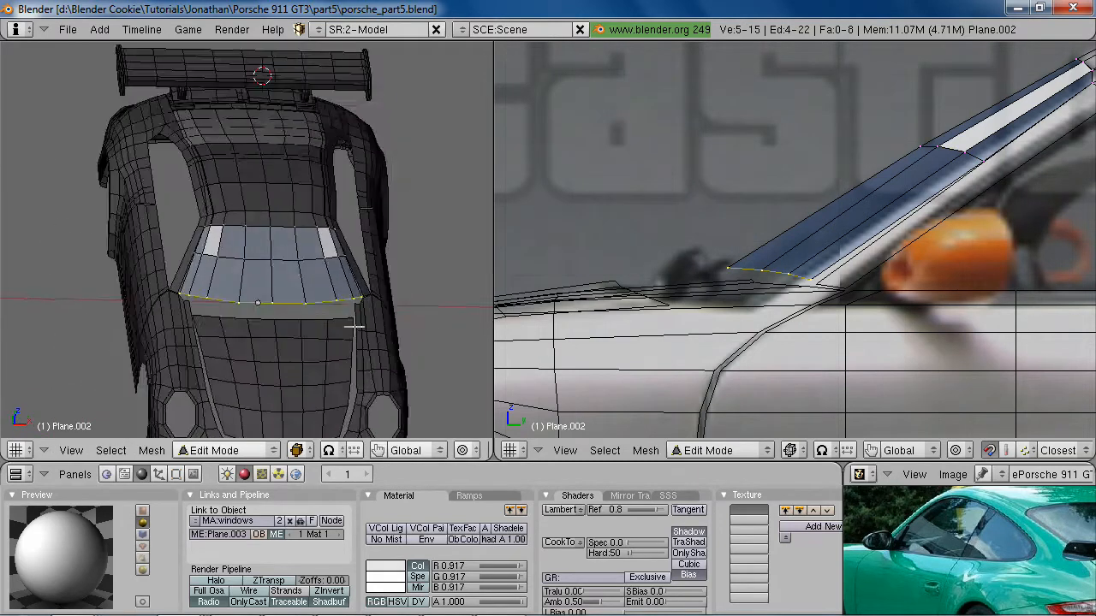
scroll(406, 332, "up", 4)
key("s")
key("x")
left_click(418, 383)
key("g")
key("x")
left_click(415, 382)
Check the windshield against the front reference image and rescale its bottom edge along X to fit beside the pillar
key("KP_1")
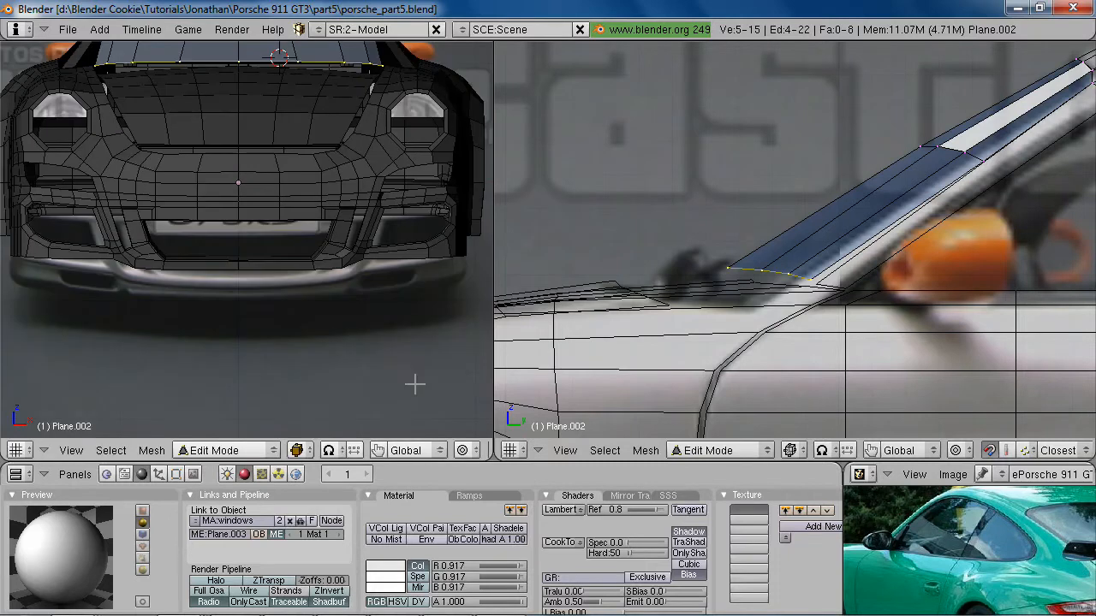
key("2")
middle_click_drag(392, 169, 374, 296, "shift")
scroll(375, 294, "up", 1)
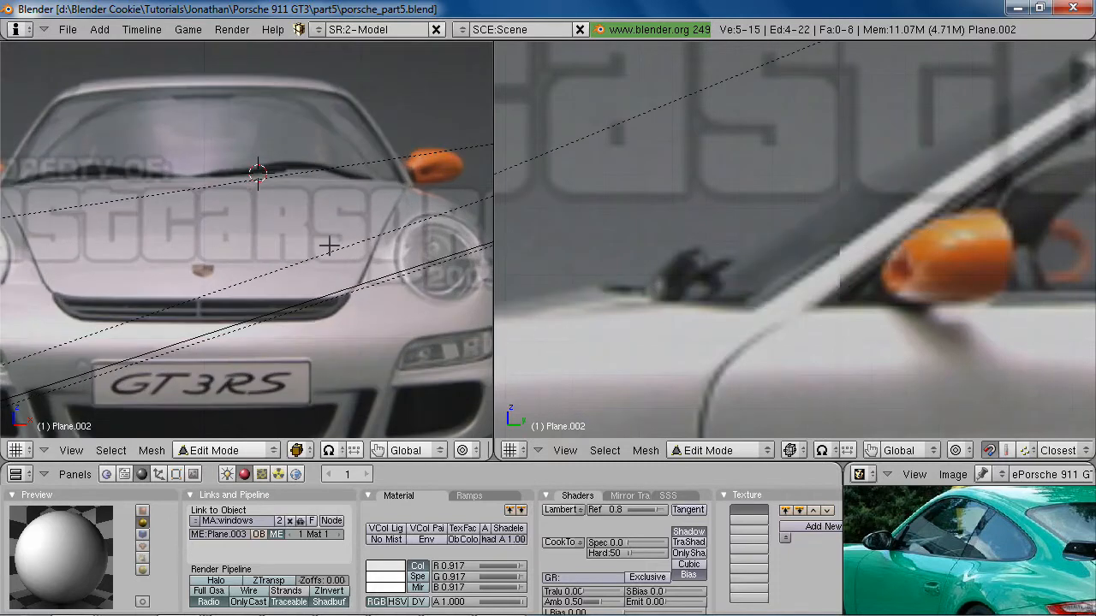
key("1")
middle_click_drag(293, 199, 299, 279)
scroll(300, 278, "up", 3)
middle_click_drag(389, 250, 360, 339)
key("s")
key("x")
left_click(420, 285)
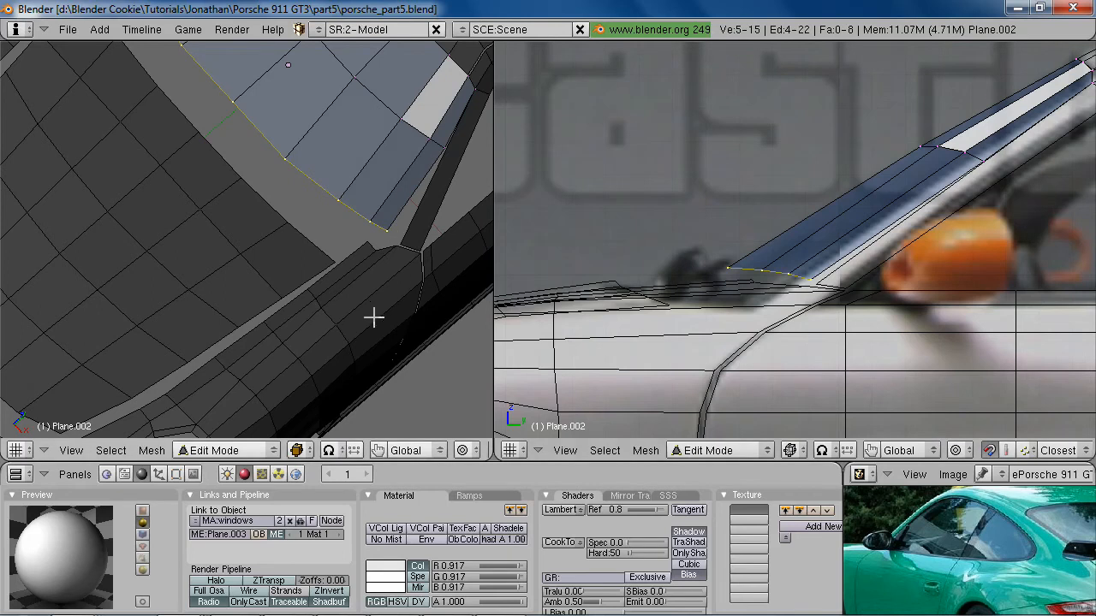
Check the GT3 RS reference photo, widen the windshield's bottom edge loop along X and shift it toward the pillar base
key("alt+Tab")
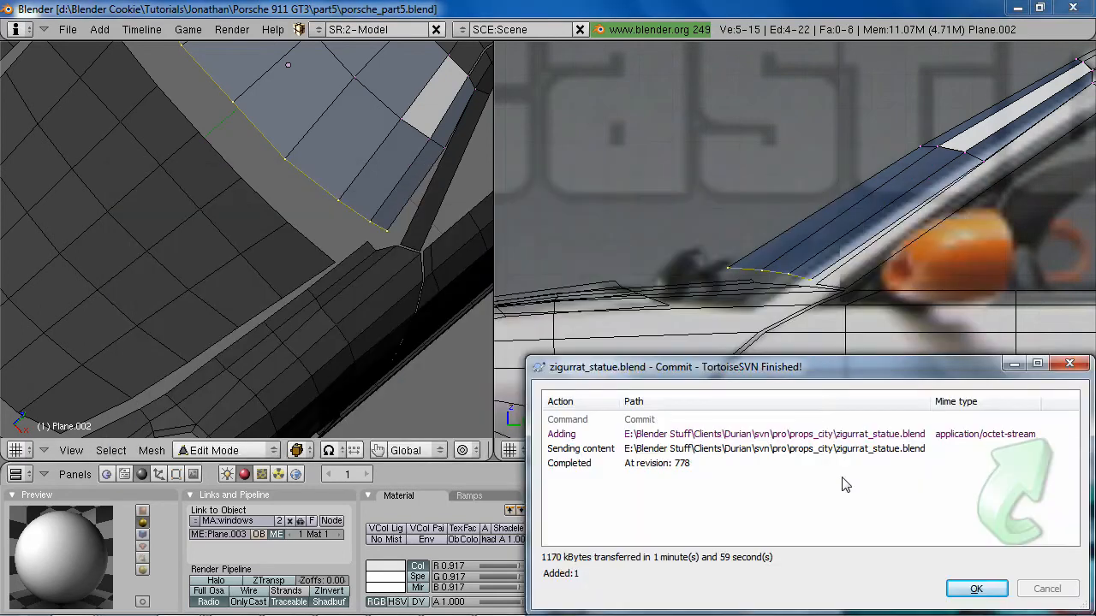
left_click(975, 598)
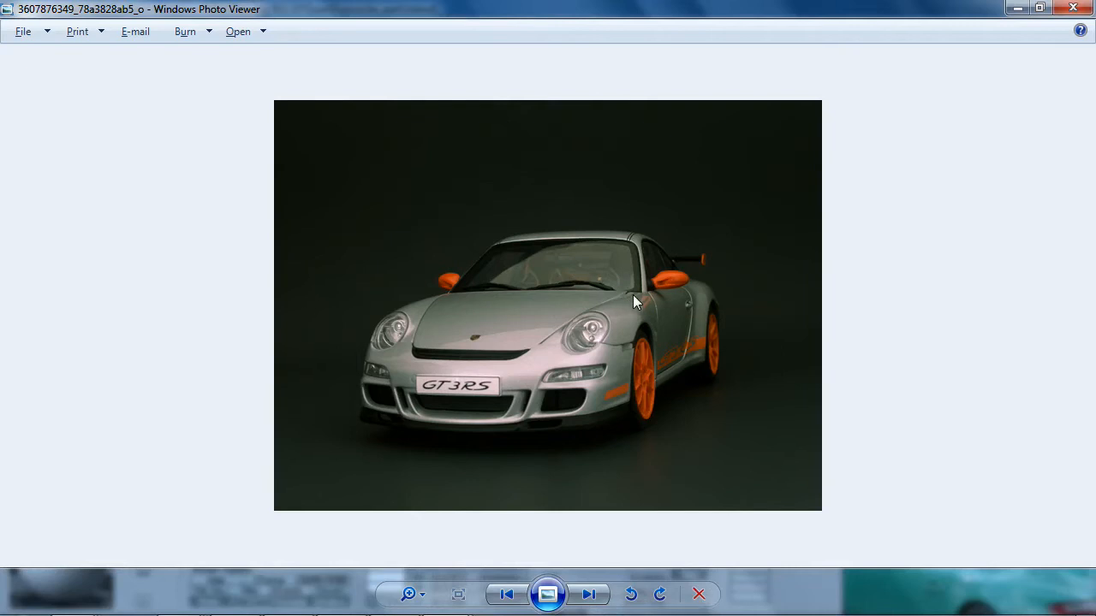
key("alt+Tab")
key("s")
key("x")
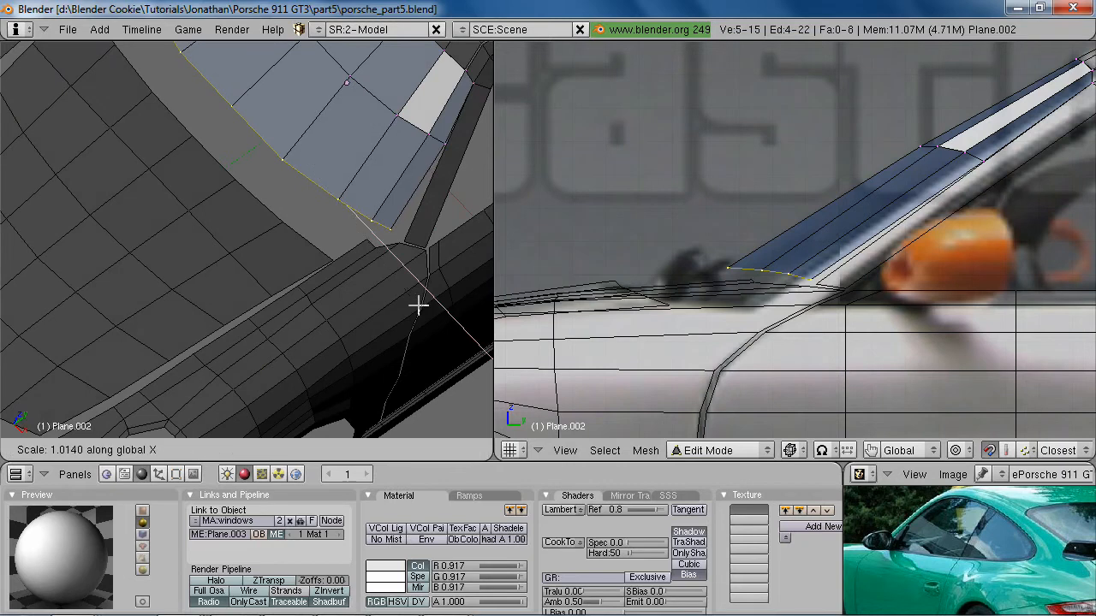
key("g")
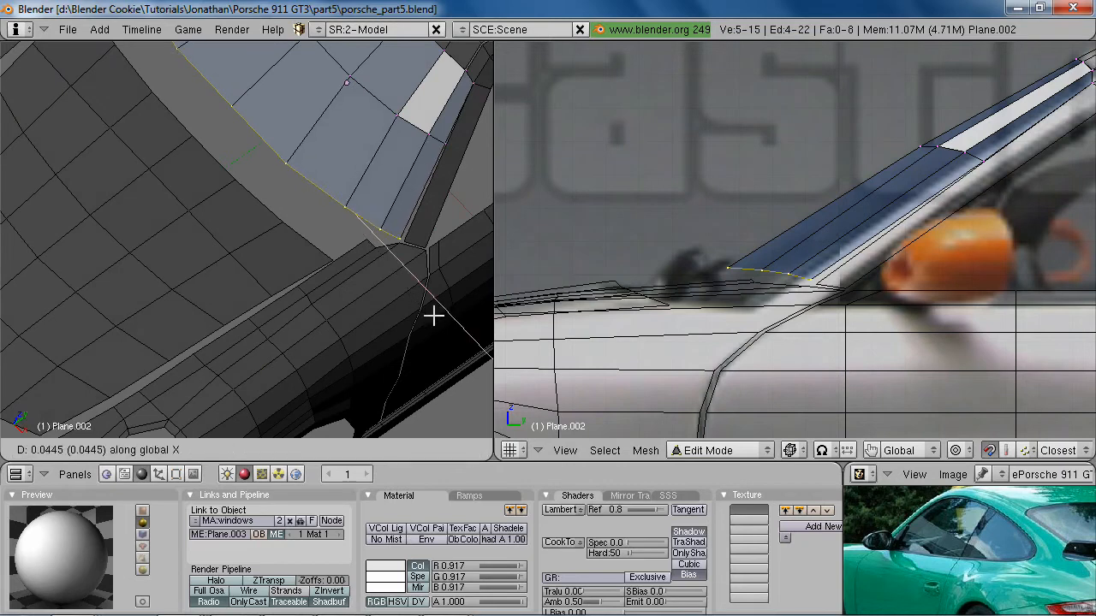
left_click(434, 316)
Compare the windshield's shape with the GT3 RS reference photo and inspect its fit between the pillars from several angles
scroll(342, 357, "down", 6)
middle_click_drag(256, 381, 268, 253)
scroll(377, 305, "up", 3)
key("alt+Tab")
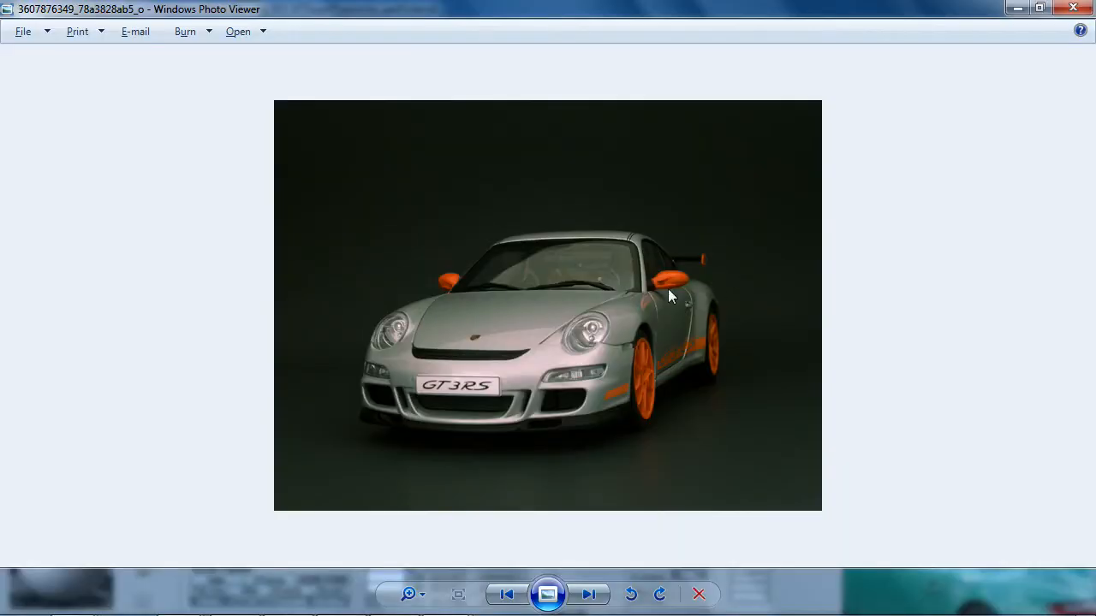
key("alt+Tab")
middle_click_drag(347, 283, 314, 279)
scroll(313, 279, "up", 4)
middle_click_drag(109, 163, 142, 229)
scroll(264, 311, "down", 4)
middle_click_drag(264, 311, 264, 325)
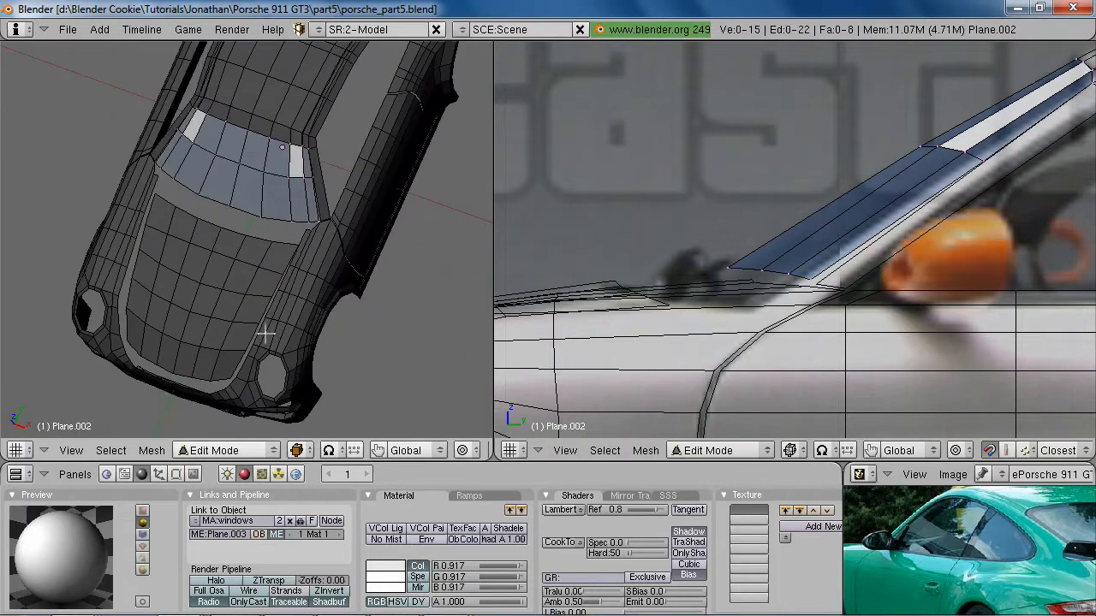
Switch to the body mesh and extrude the hood's rear edge loop, edges only, back to the windshield's base
key("Tab")
right_click(271, 250)
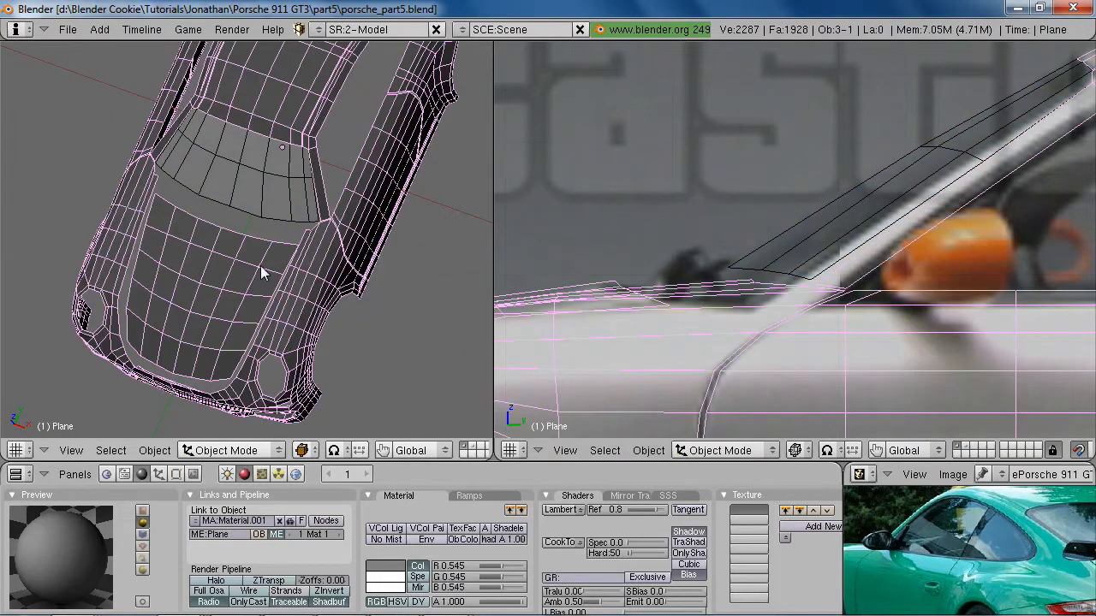
key("Tab")
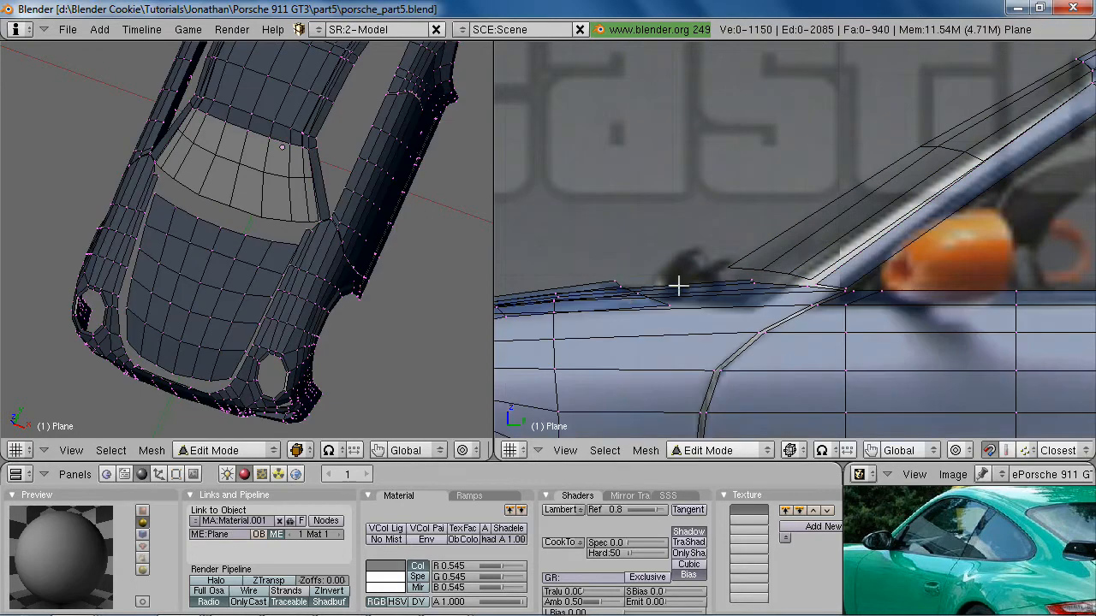
right_click(303, 245)
right_click(267, 240, "alt")
key("e")
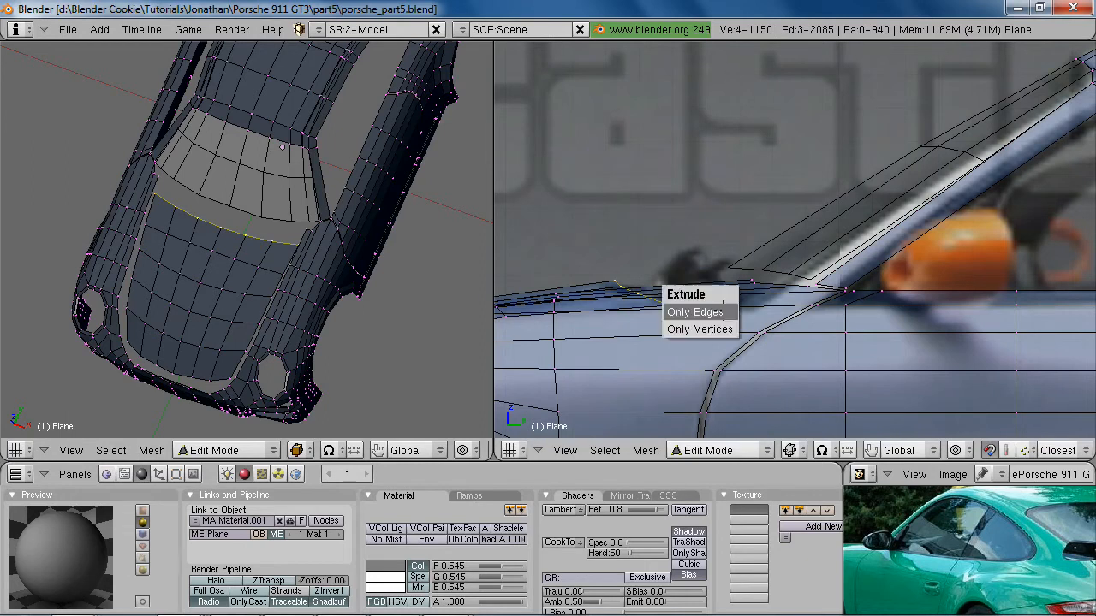
left_click(723, 313)
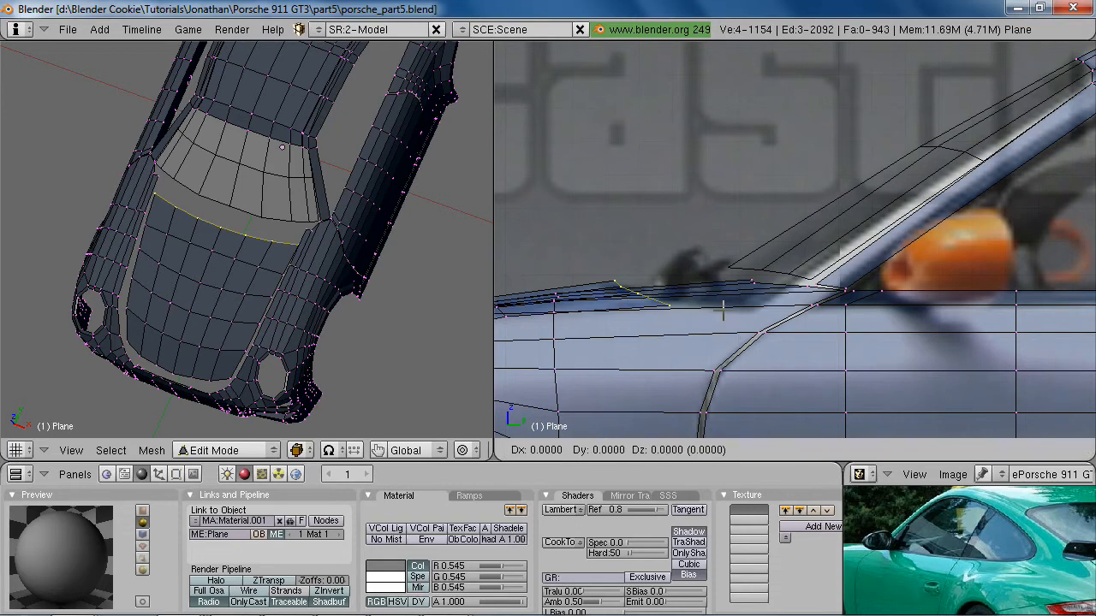
left_click(829, 300)
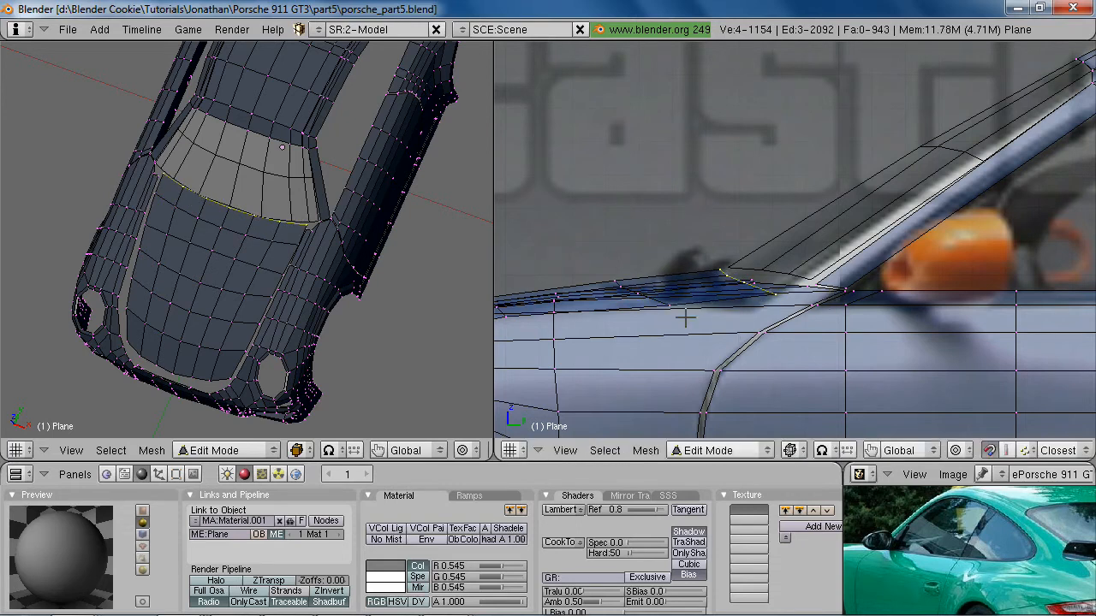
Nudge the extruded rear hood edge so it follows the windshield's bottom edge
scroll(232, 311, "up", 4)
middle_click_drag(232, 240, 235, 235)
key("g")
left_click(855, 248)
middle_click_drag(141, 324, 182, 325)
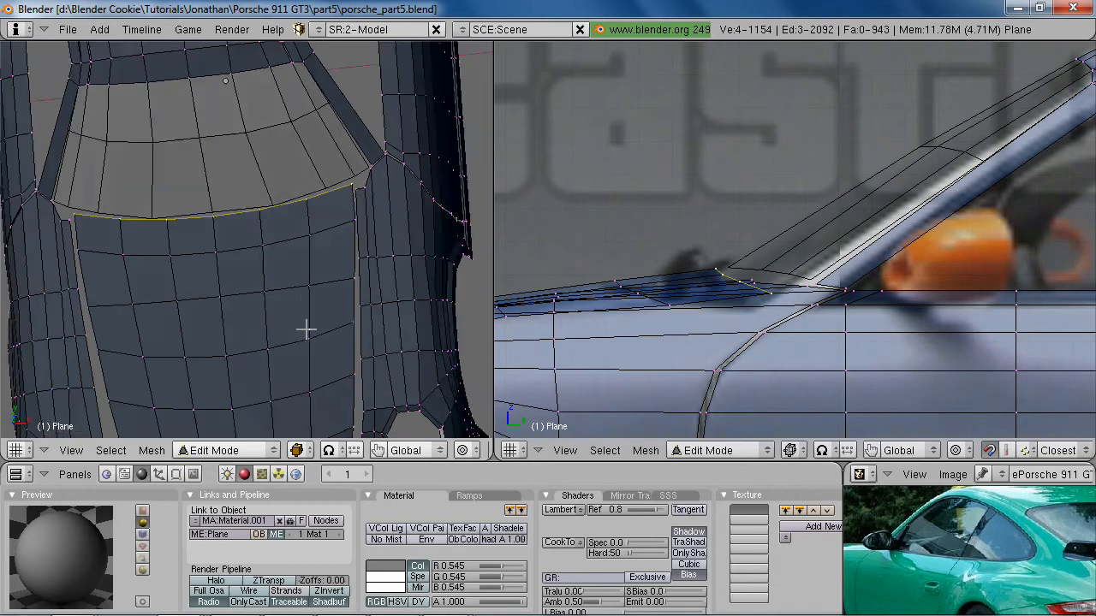
Switch to the windshield mesh and adjust its bottom edge along X
key("Tab")
right_click(275, 155)
key("Tab")
middle_click_drag(291, 205, 352, 203)
key("g")
key("x")
left_click(282, 205)
Reposition the windshield's bottom-edge vertex near the hood corner along X and Y to smooth the curve
right_click(320, 192)
key("g")
key("x")
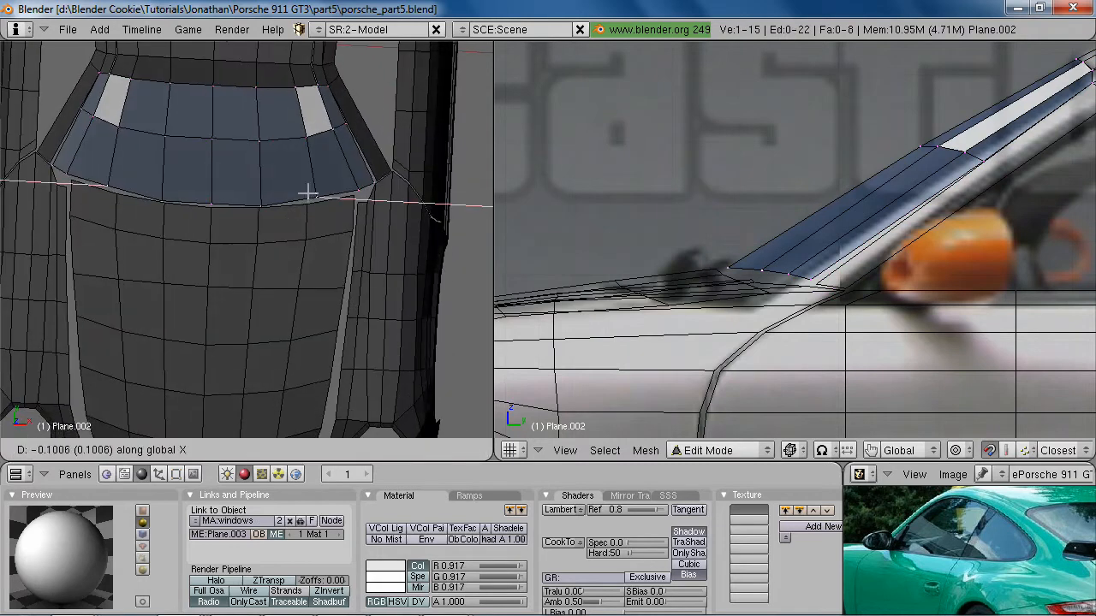
left_click(310, 193)
key("g")
key("y")
left_click(327, 226)
key("g")
key("x")
left_click(329, 225)
Shift the bottom-edge windshield vertex closest to the corner along X and Y to even out the edge
right_click(354, 189)
key("g")
key("x")
left_click(353, 205)
key("g")
key("y")
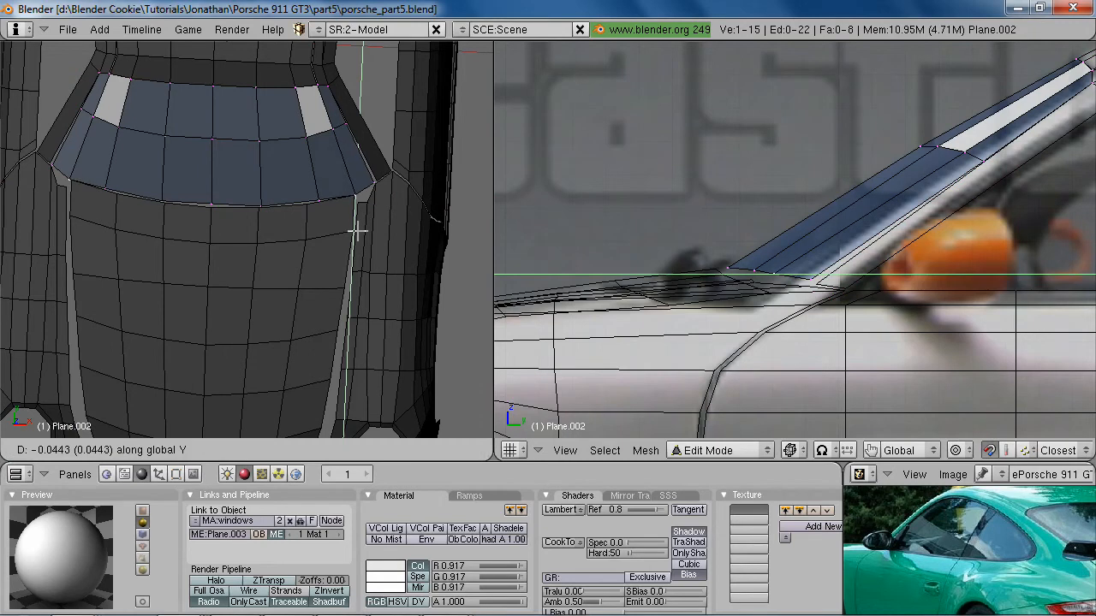
left_click(360, 227)
Select the windshield's bottom edge loop and adjust its height along Z against the hood
middle_click_drag(306, 350, 336, 315)
scroll(265, 195, "down", 4)
middle_click_drag(265, 195, 334, 205)
scroll(318, 222, "up", 4)
right_click(351, 212, "alt")
key("g")
key("z")
left_click(316, 257)
Switch to the body mesh in solid shading and lower the hood's middle rear edge along Z
key("Tab")
right_click(716, 274)
key("z")
mouse_move(373, 249)
middle_mouse_down()
mouse_move(301, 266)
mouse_move(222, 268)
mouse_move(274, 264)
middle_mouse_up()
key("Tab")
key("z")
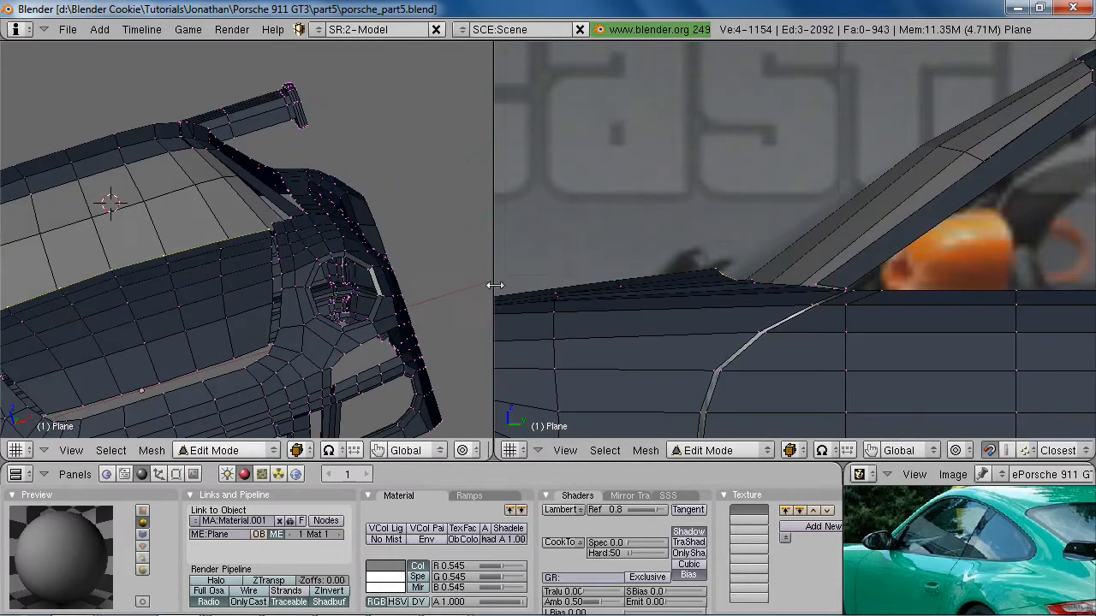
key("g")
key("z")
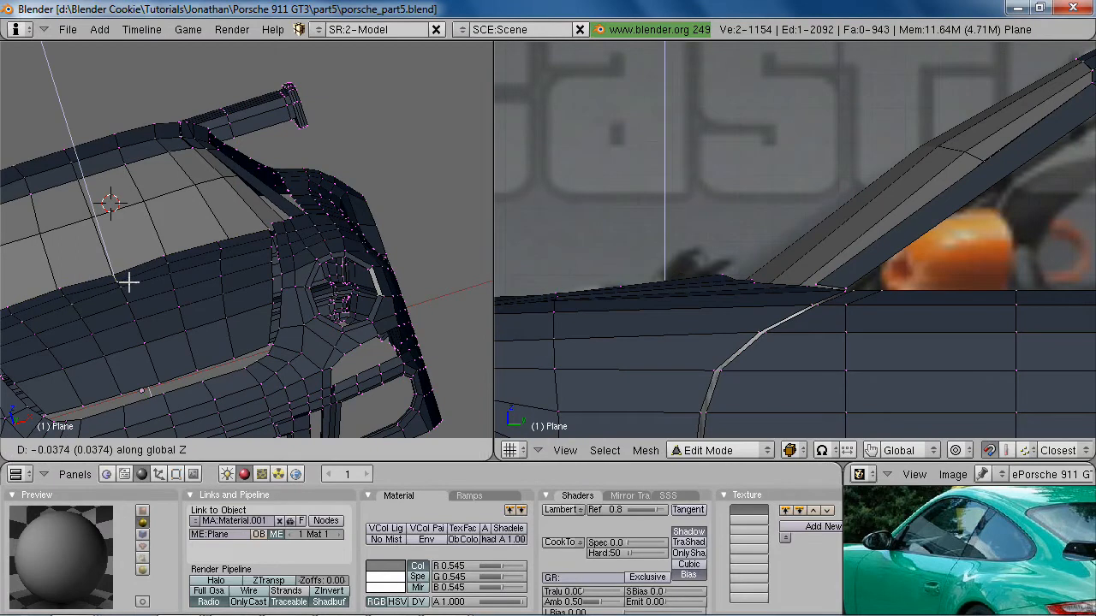
left_click(123, 265)
key("g")
key("z")
left_click(120, 268)
Lower a single vertex of the hood's rear edge along Z to smooth its curve below the windshield
right_click(115, 271)
key("g")
key("z")
left_click(126, 287)
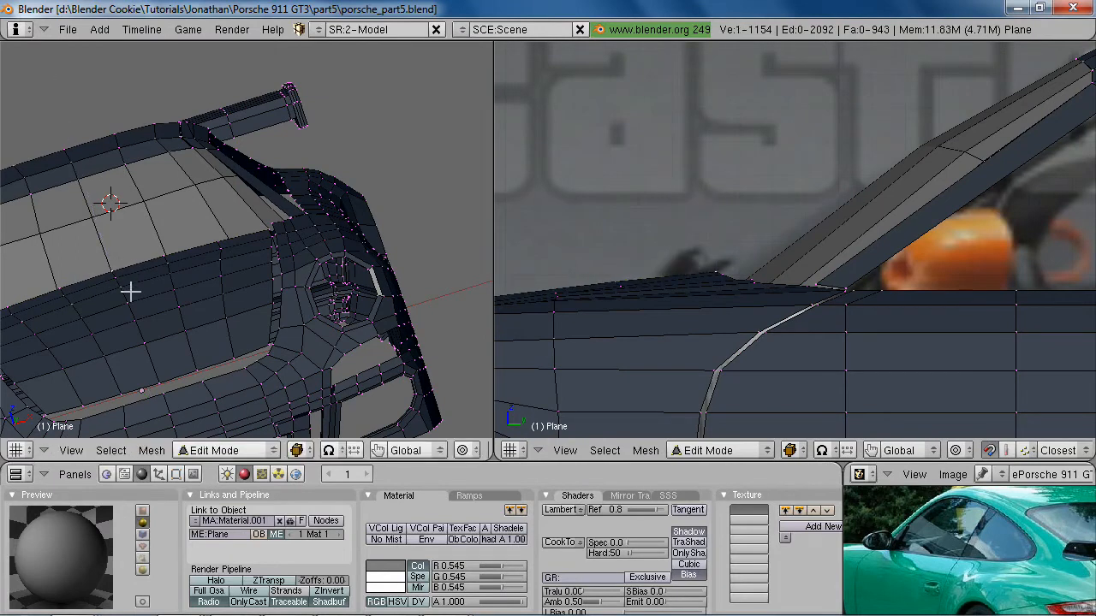
key("g")
key("z")
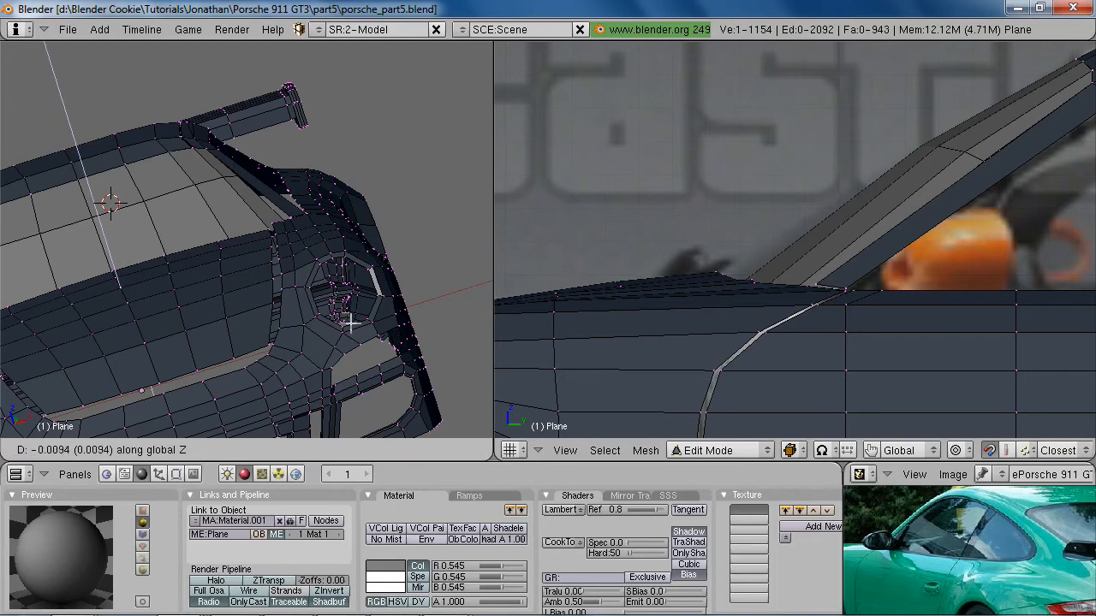
left_click(350, 318)
Move the fender's rear edge beside the hood corner along Y to the windshield and rotate it to follow the glass
scroll(350, 244, "up", 4)
middle_click_drag(179, 302, 150, 378)
middle_click_drag(335, 261, 314, 313)
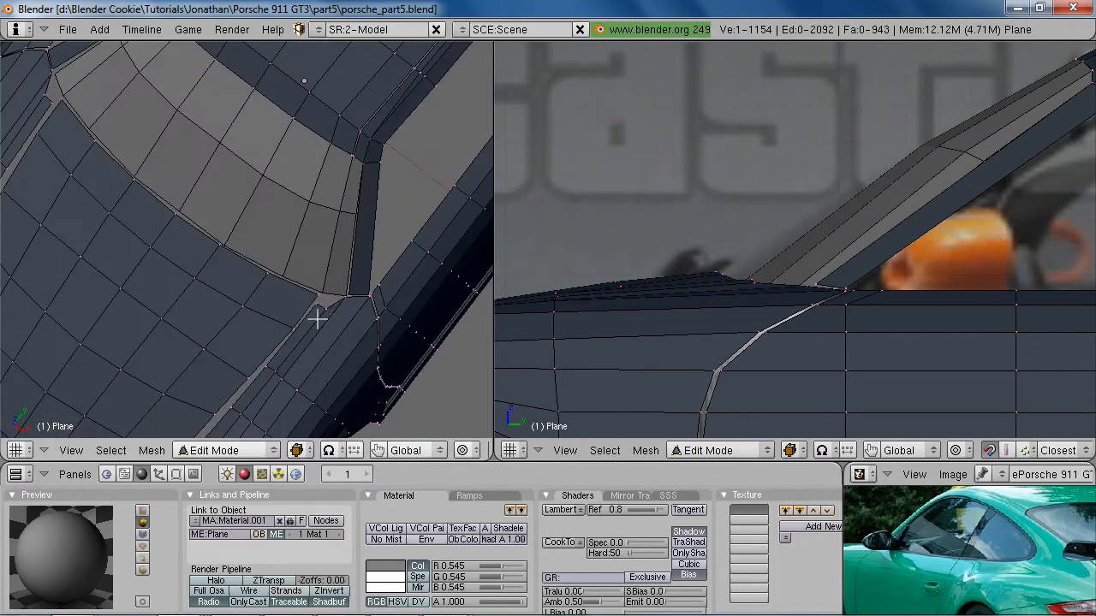
right_click(332, 309, "shift")
key("g")
key("y")
left_click(349, 319)
key("r")
left_click(370, 314)
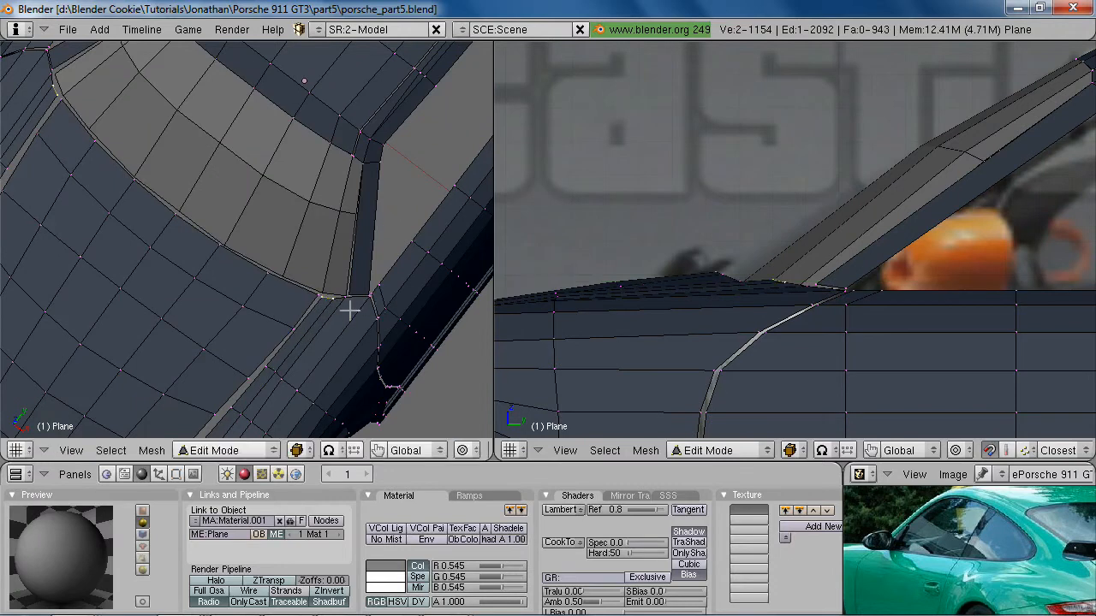
Fine-tune the fender's rear edge along Y to leave an even gap below the windshield
middle_click_drag(368, 314, 330, 206, "shift")
scroll(365, 271, "up", 3)
key("g")
key("y")
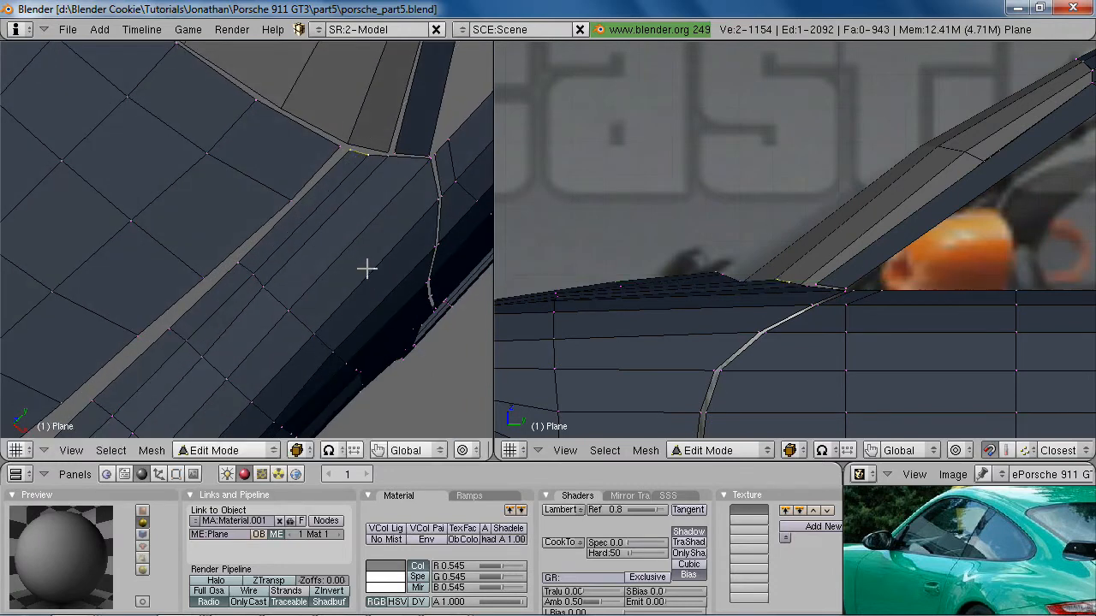
left_click(366, 269)
Leave mesh editing and inspect the whole car body, checking how the windshield meets the hood, fenders and roof
scroll(220, 320, "down", 4)
key("Tab")
middle_click_drag(220, 320, 309, 287)
scroll(191, 251, "down", 4)
key("a")
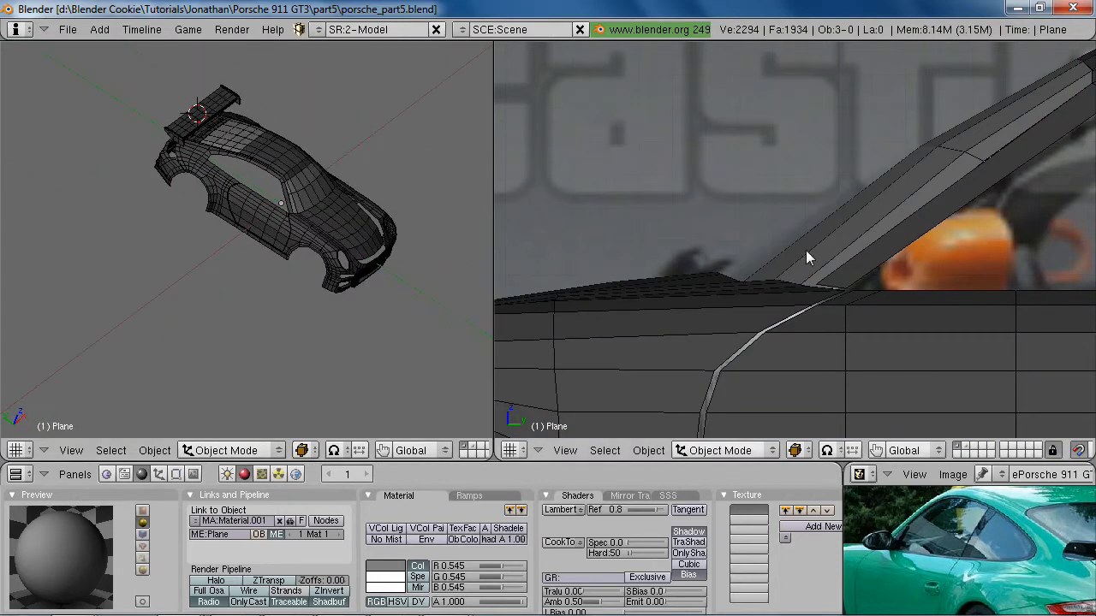
middle_click_drag(767, 248, 751, 338)
scroll(747, 294, "down", 4)
middle_click_drag(360, 282, 336, 197)
scroll(354, 255, "up", 3)
scroll(326, 243, "up", 3)
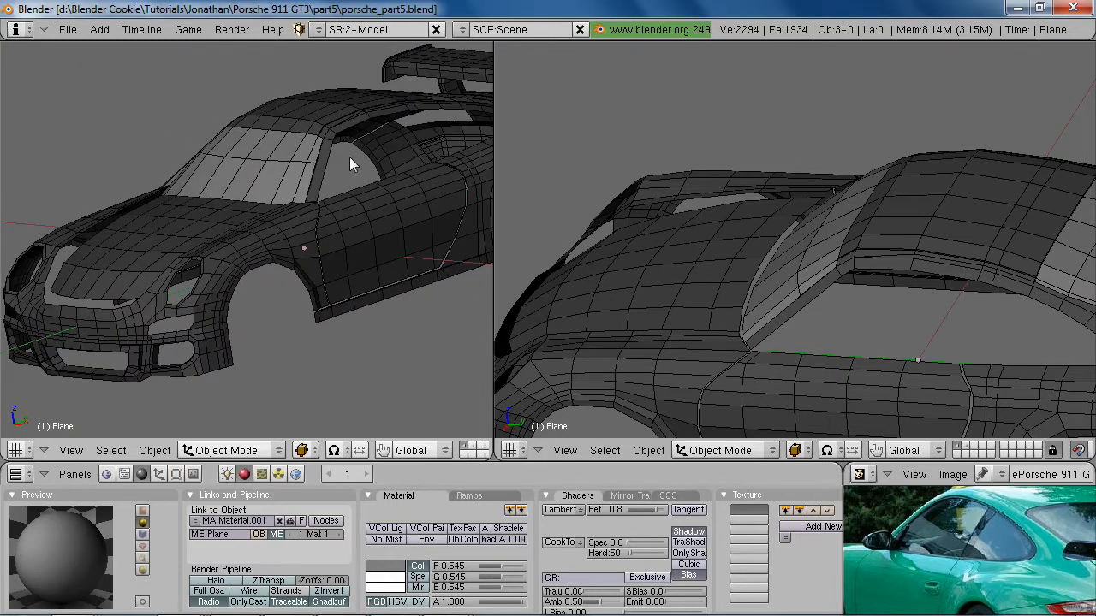
middle_click_drag(144, 265, 260, 270)
scroll(261, 286, "up", 3)
right_click(261, 285)
scroll(262, 285, "down", 3)
scroll(259, 270, "up", 2)
middle_click_drag(367, 189, 354, 208)
key("a")
Save the scene over porsche_part5.blend
middle_click_drag(225, 267, 251, 271)
key("KP_1")
key("ctrl+w")
key("Return")
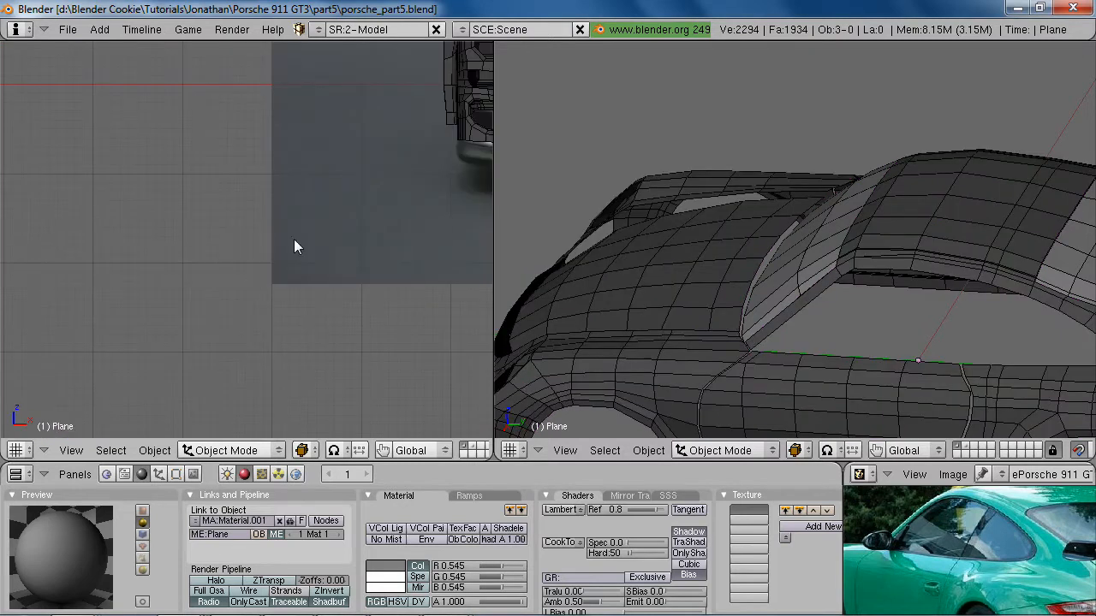
Set up wireframe front and side views of the body, open its mesh for editing and place the 3D cursor at the side mirror
middle_click_drag(339, 173, 166, 310, "shift")
key("KP_3")
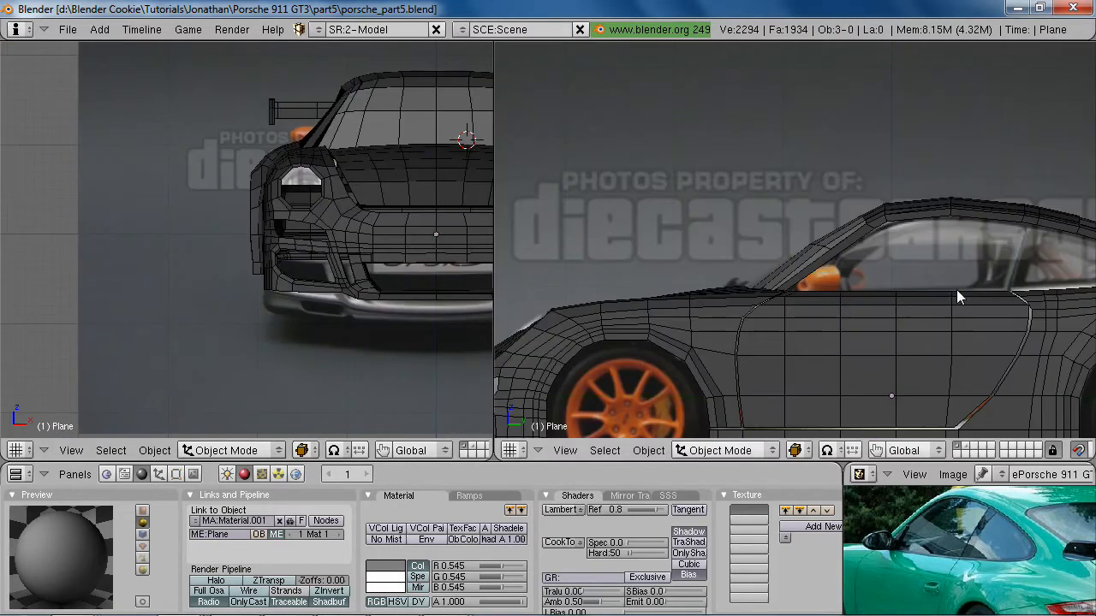
scroll(956, 289, "up", 3)
middle_click_drag(400, 133, 203, 217, "shift")
scroll(318, 244, "up", 2)
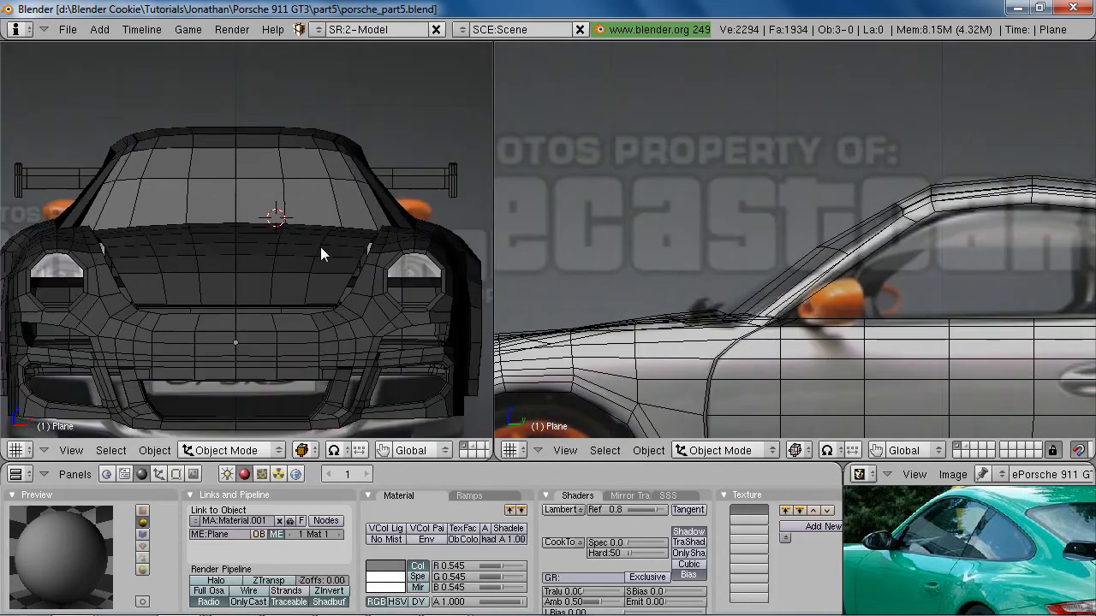
key("z")
right_click(339, 139)
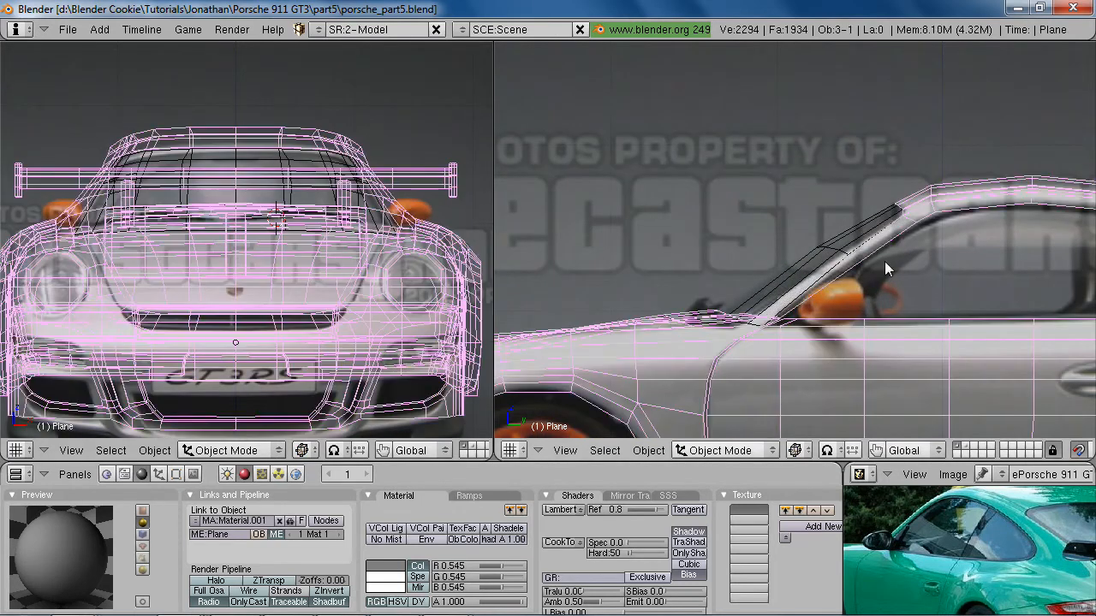
key("Tab")
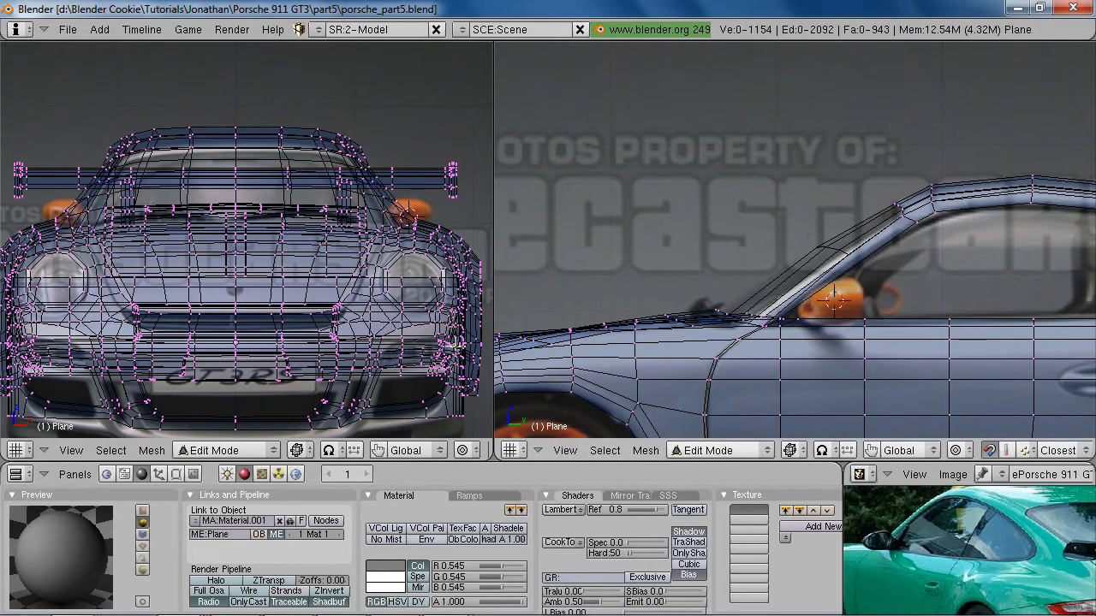
Add a circle with 8 vertices and radius 1.00 to the body mesh at the side mirror
scroll(396, 233, "up", 4)
key("space")
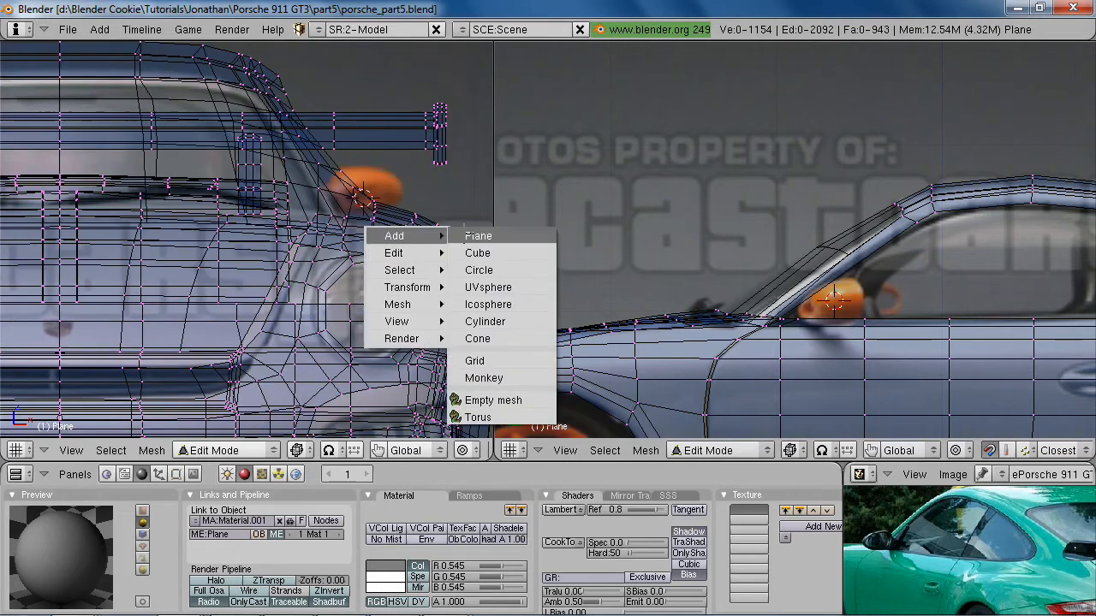
left_click(525, 266)
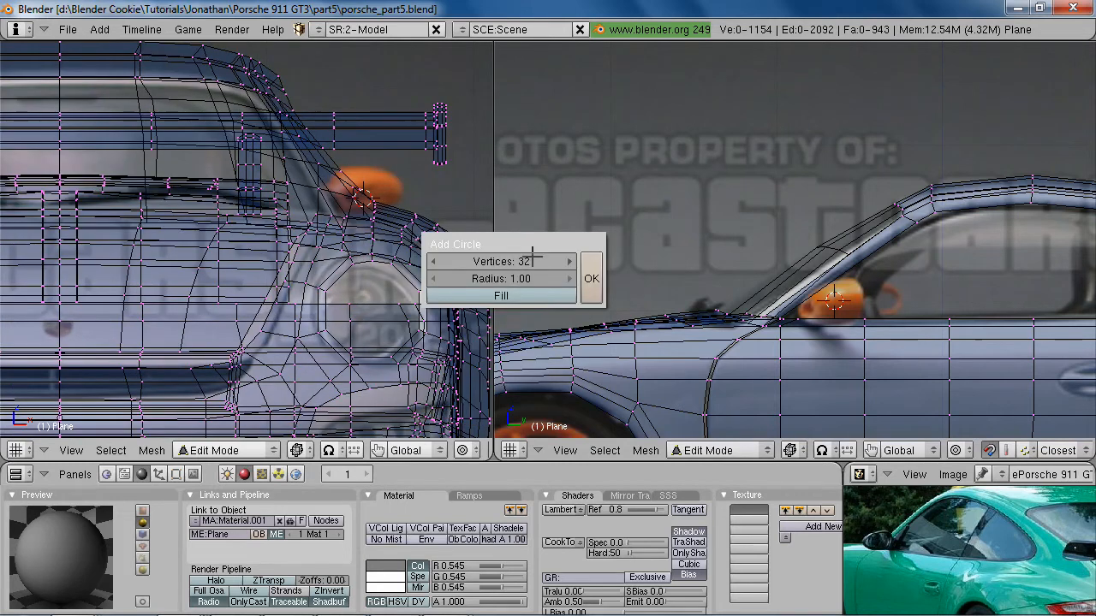
left_click(531, 260)
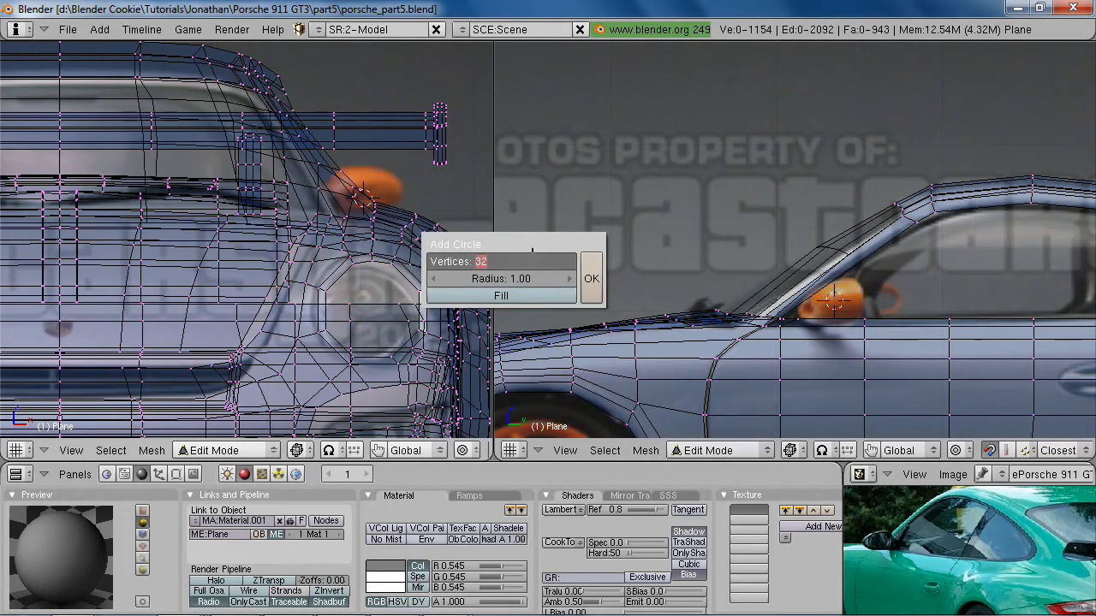
key("Return")
key("Return")
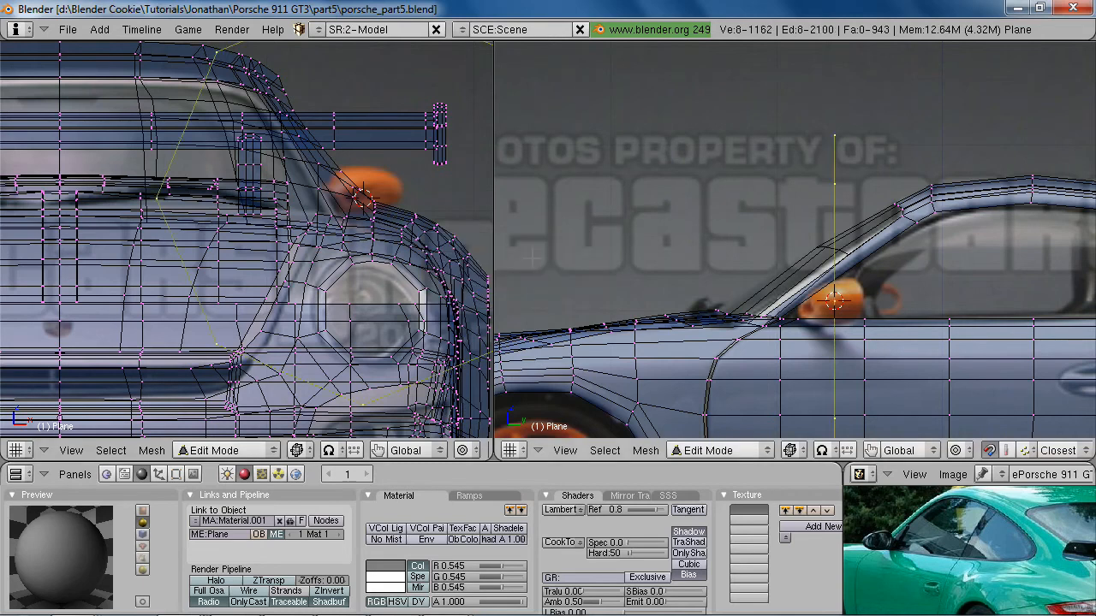
Scale the circle down to the side mirror's width and flatten it along Z to the mirror's height
scroll(410, 409, "down", 3)
key("s")
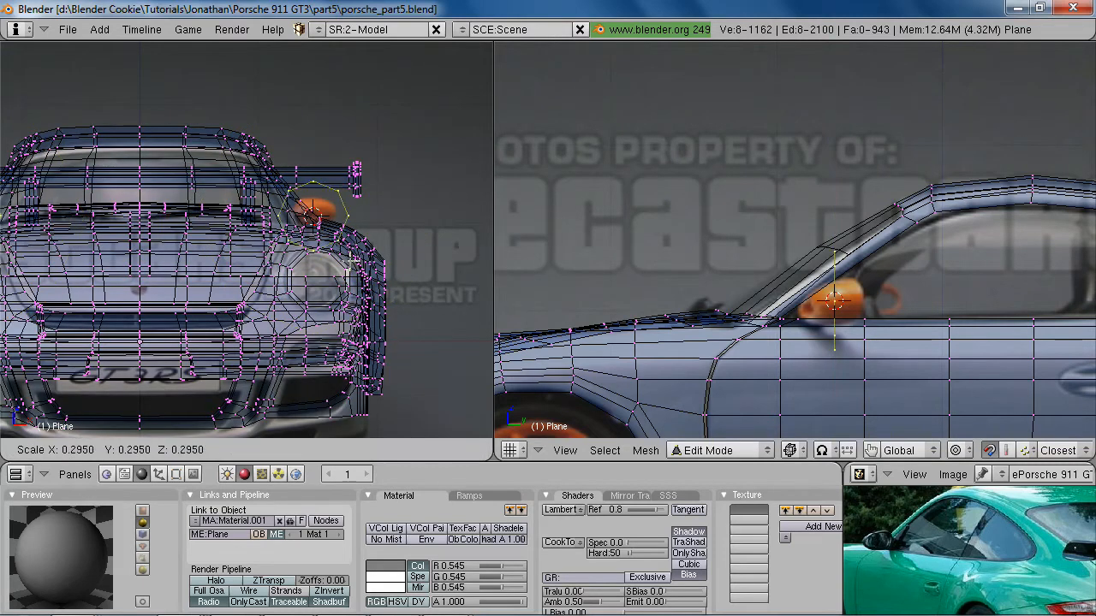
left_click(344, 246)
scroll(344, 246, "up", 2)
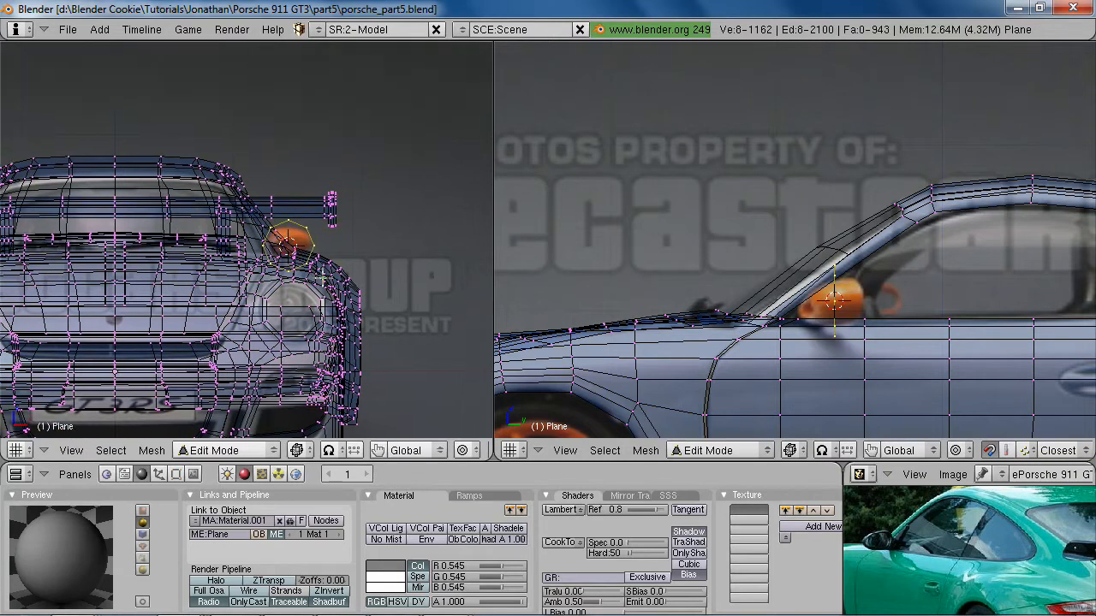
key("s")
key("z")
left_click(379, 271)
Move the flattened circle along Z so it fits the orange mirror's outline in the front reference
key("g")
key("z")
left_click(382, 260)
scroll(982, 523, "up", 5)
scroll(1010, 538, "down", 2)
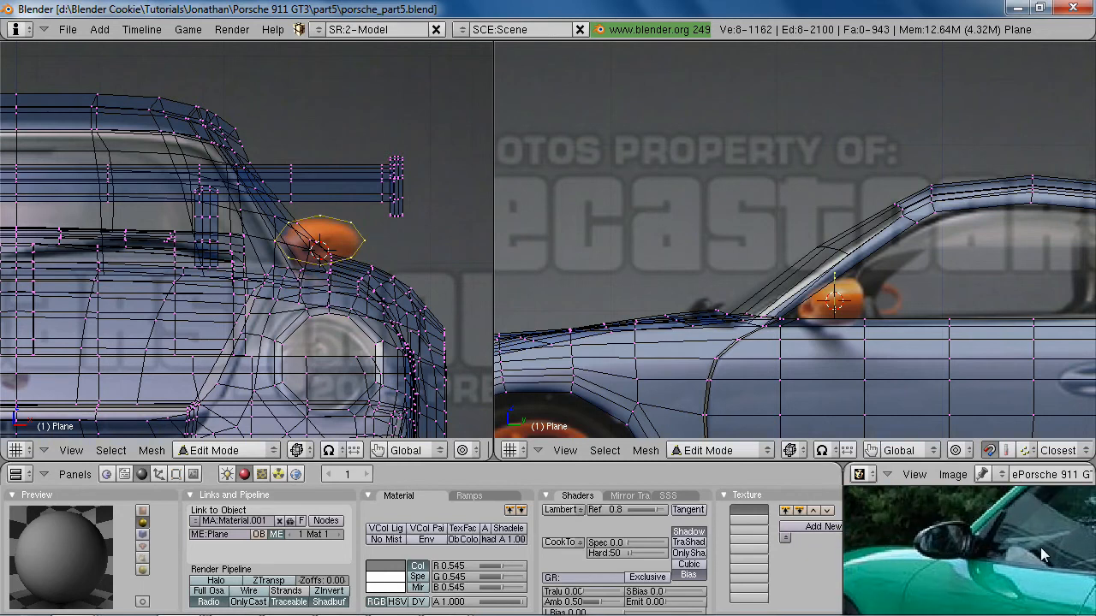
Scale the circle to the orange mirror's outline in the front view and lower its three outer vertices along Z
scroll(216, 267, "up", 3)
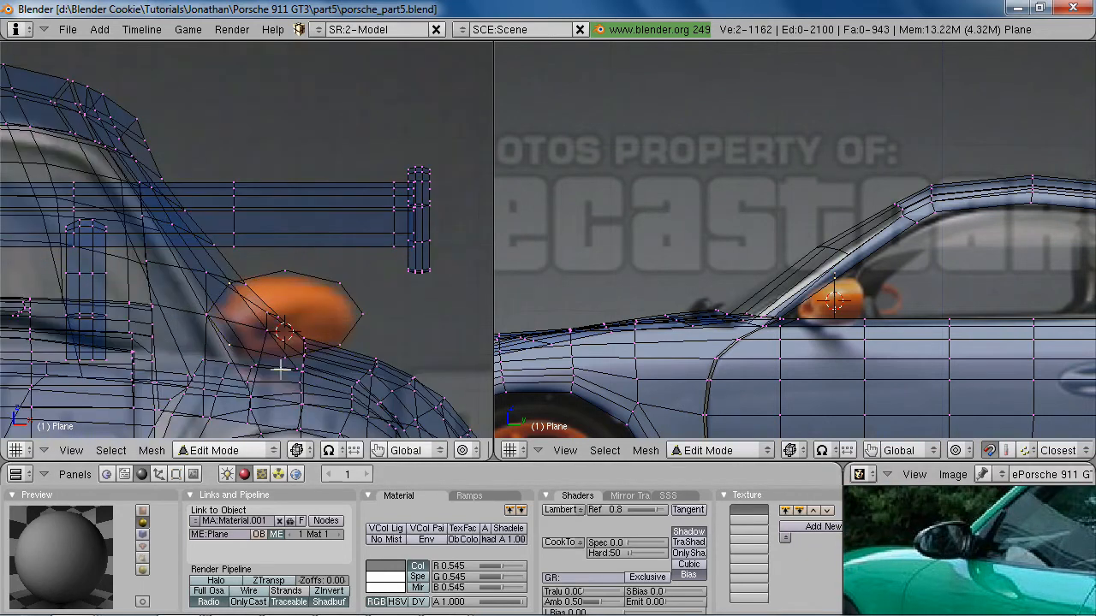
key("s")
left_click(282, 377)
key("g")
key("z")
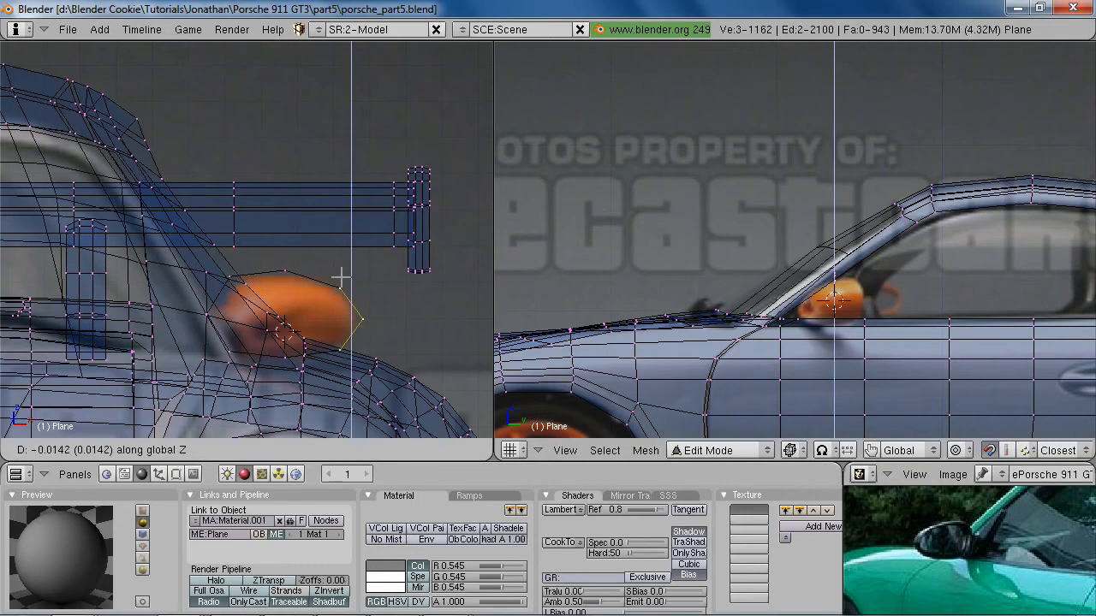
left_click(340, 277)
Adjust the circle's upper inner vertices along Z to follow the orange mirror's outline
right_click(271, 265)
right_click(235, 266, "shift")
key("g")
key("z")
left_click(240, 270)
key("g")
key("z")
key("Escape")
right_click(334, 288)
key("g")
key("z")
key("Escape")
Select the whole linked circle and move it about 0.16 along Y to the mirror's rear edge in the side view
key("ctrl+l")
scroll(710, 335, "up", 1)
key("g")
key("y")
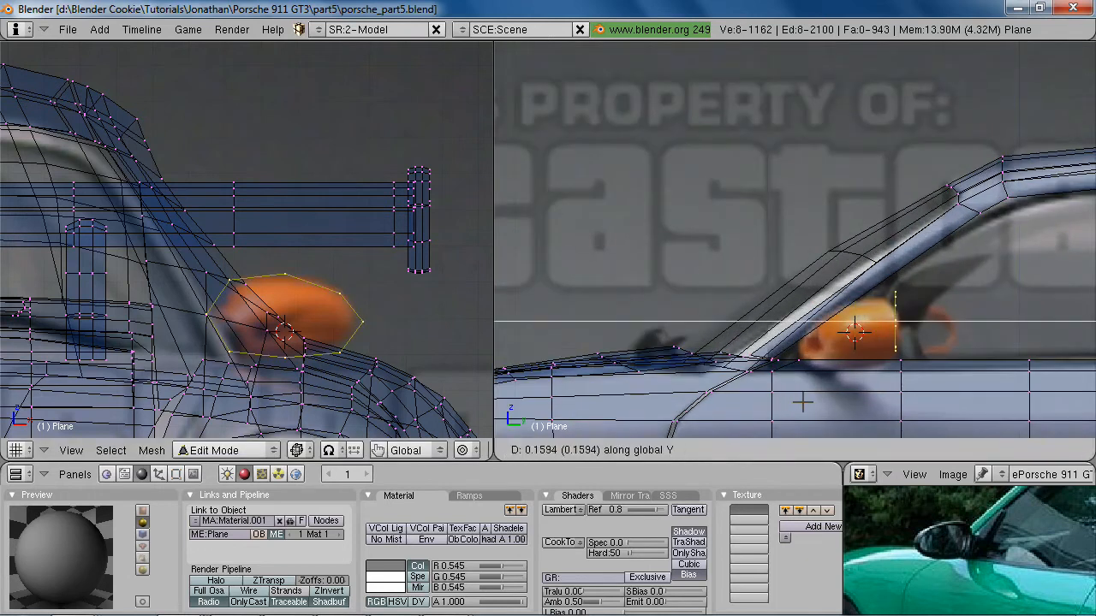
left_click(802, 402)
Move the mirror circle outward along X, away from the car's side window
scroll(243, 365, "down", 2)
key("z")
mouse_move(214, 227)
middle_mouse_down()
mouse_move(254, 317)
mouse_move(283, 317)
middle_mouse_up()
key("g")
key("x")
left_click(352, 317)
Fine-tune the mirror circle's position along Y while comparing it with the body from above
scroll(350, 316, "down", 4)
middle_click_drag(351, 317, 262, 275)
key("KP_1")
scroll(274, 326, "up", 2)
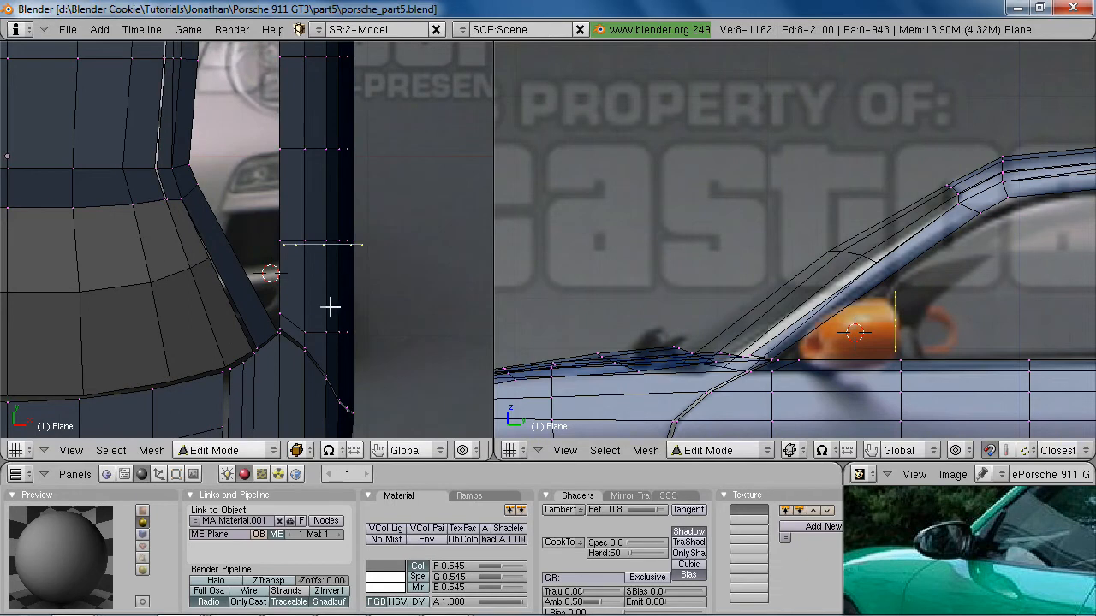
scroll(341, 289, "down", 4)
key("z")
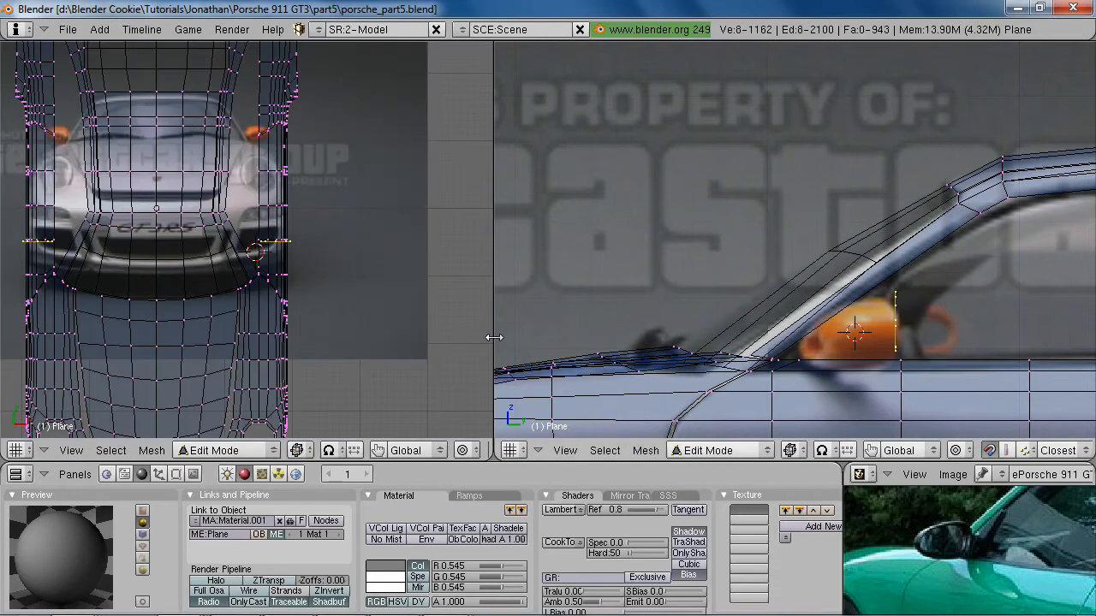
key("z")
scroll(308, 283, "up", 4)
key("g")
key("y")
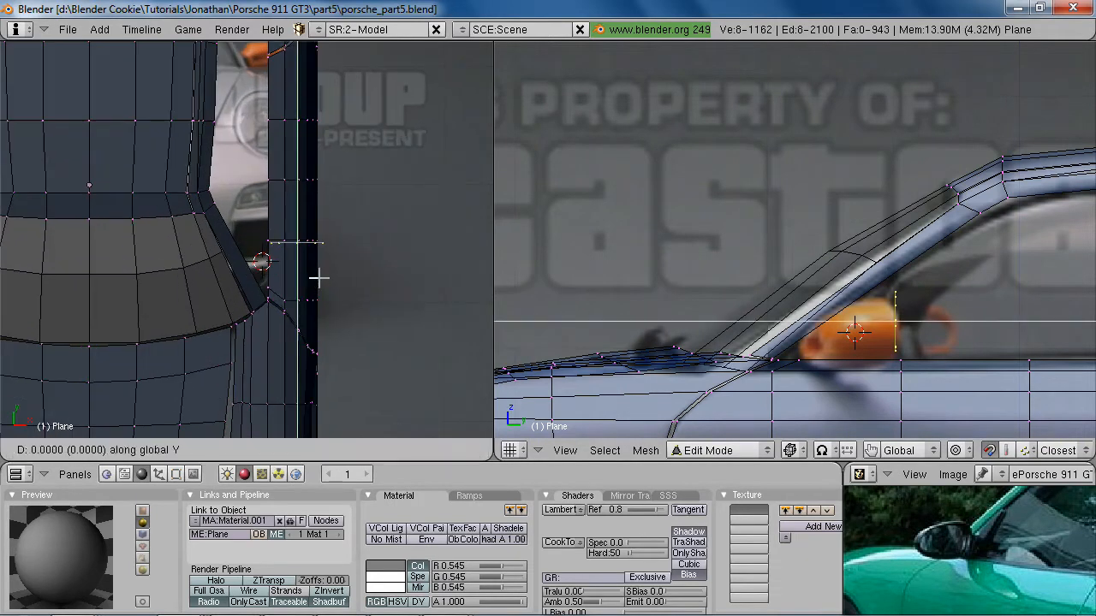
left_click(331, 295)
Extrude the mirror circle in place and scale the new loop inward to form a narrow rim
scroll(341, 306, "up", 3)
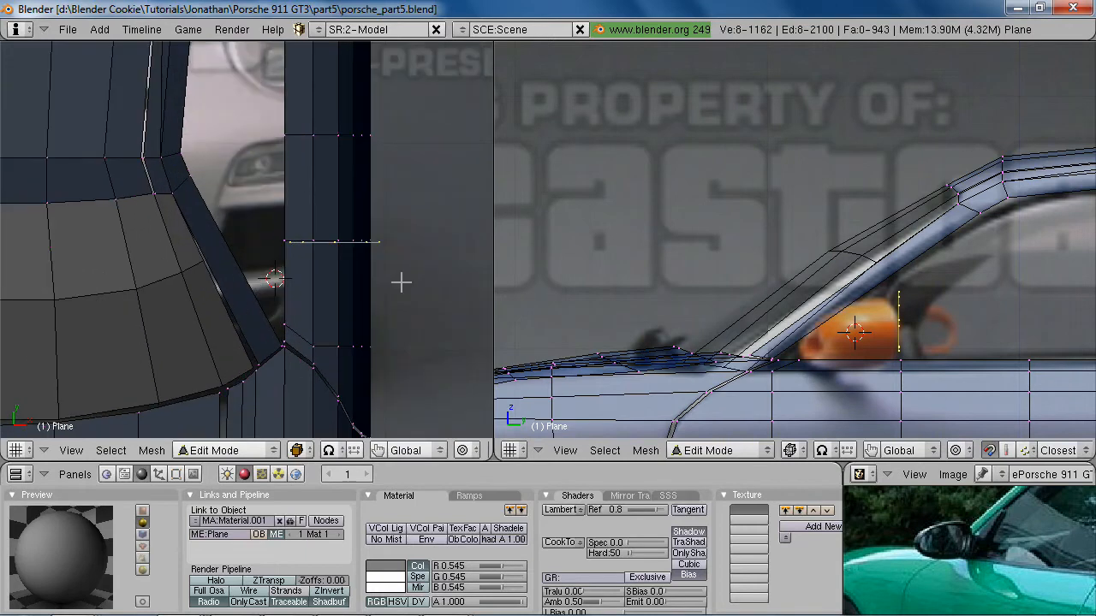
key("e")
left_click(401, 282)
right_click(401, 282)
key("s")
left_click(391, 276)
Extrude the rim's inner loop toward the front of the car along Y to recess the mirror opening
scroll(389, 274, "down", 4)
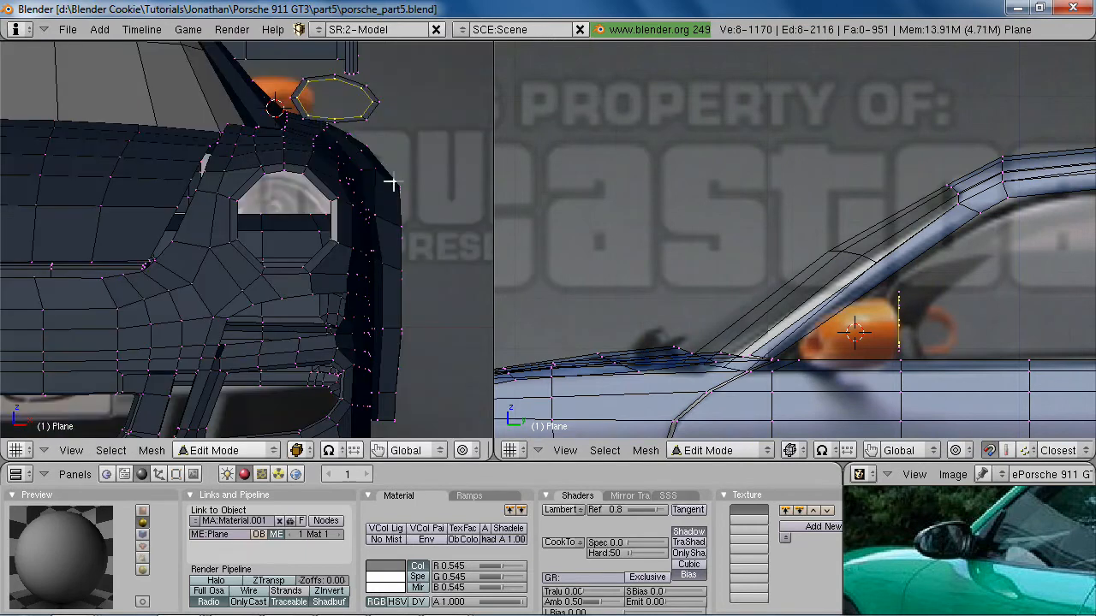
middle_click_drag(391, 182, 379, 216, "shift")
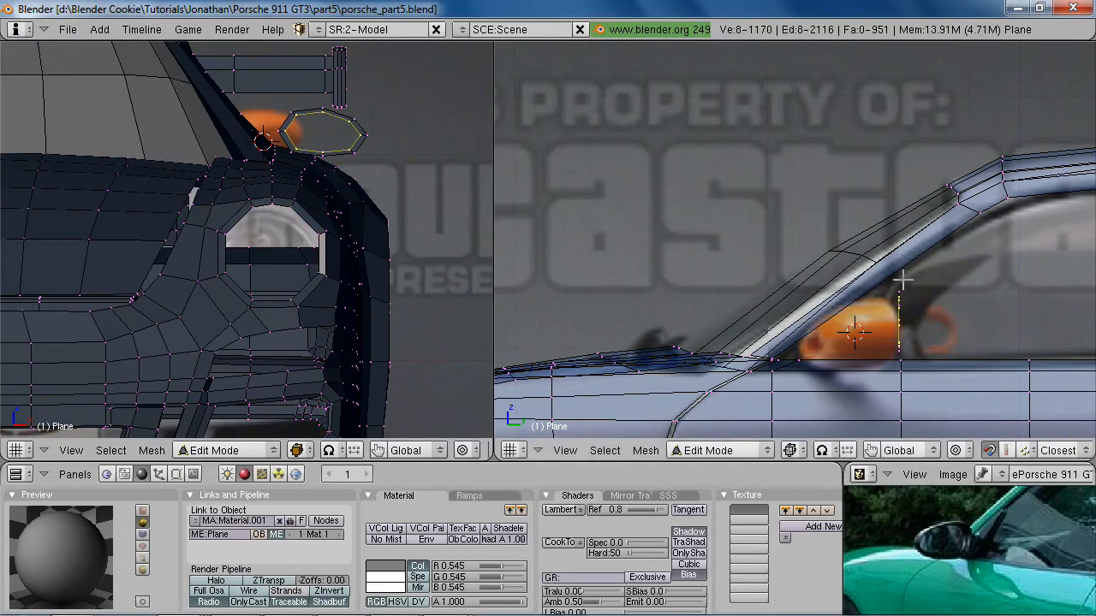
key("e")
left_click(1000, 371)
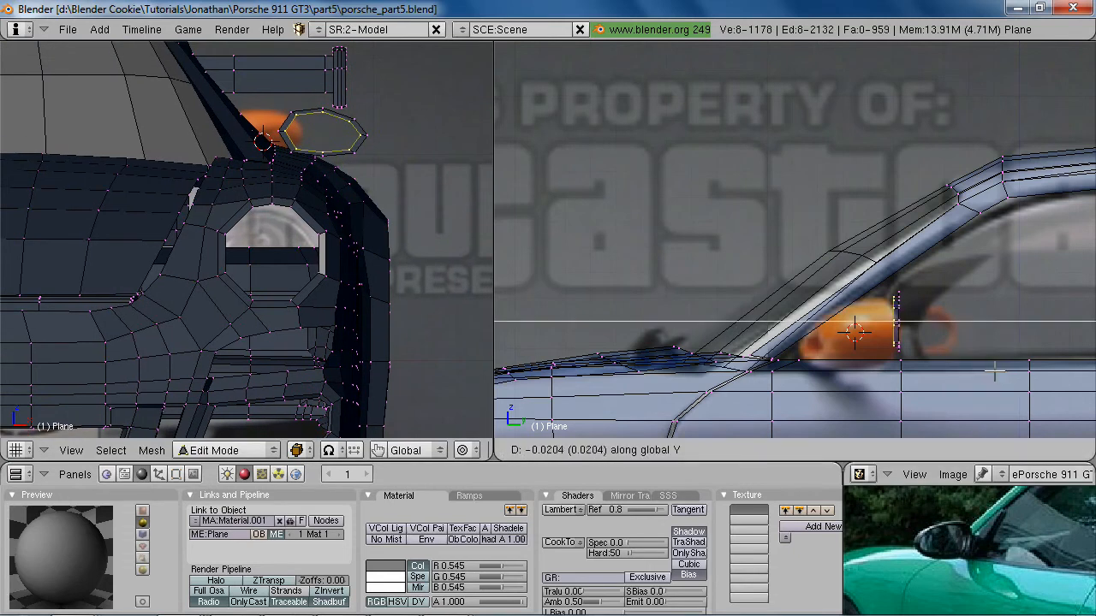
left_click(988, 370)
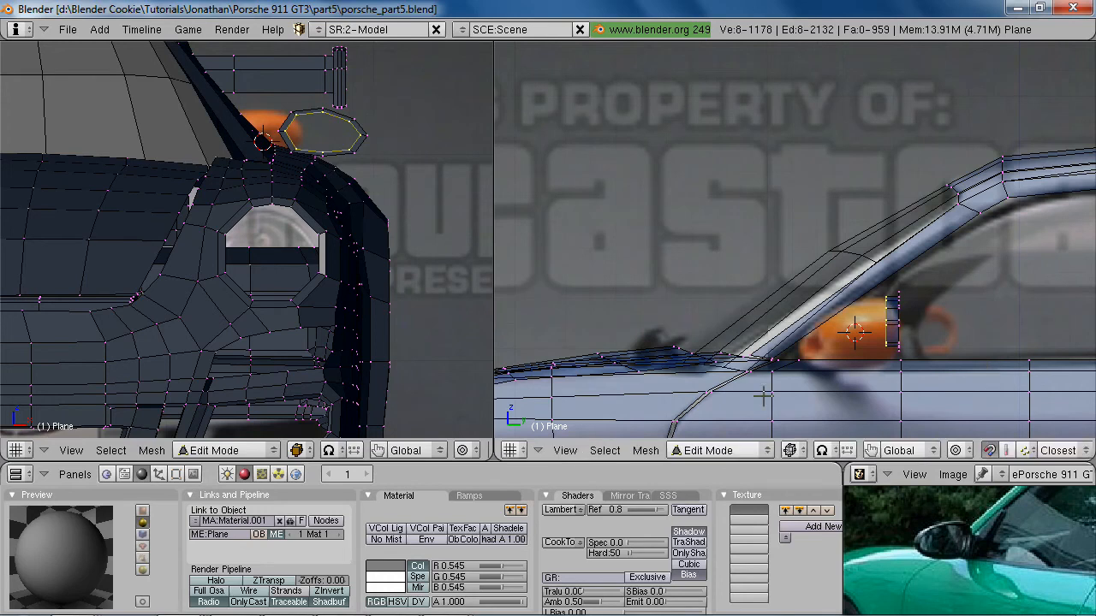
Fill the recessed mirror opening with faces and convert the triangles to quads
scroll(384, 146, "up", 2)
middle_click_drag(385, 144, 238, 341, "shift")
scroll(240, 341, "up", 3)
key("shift+f")
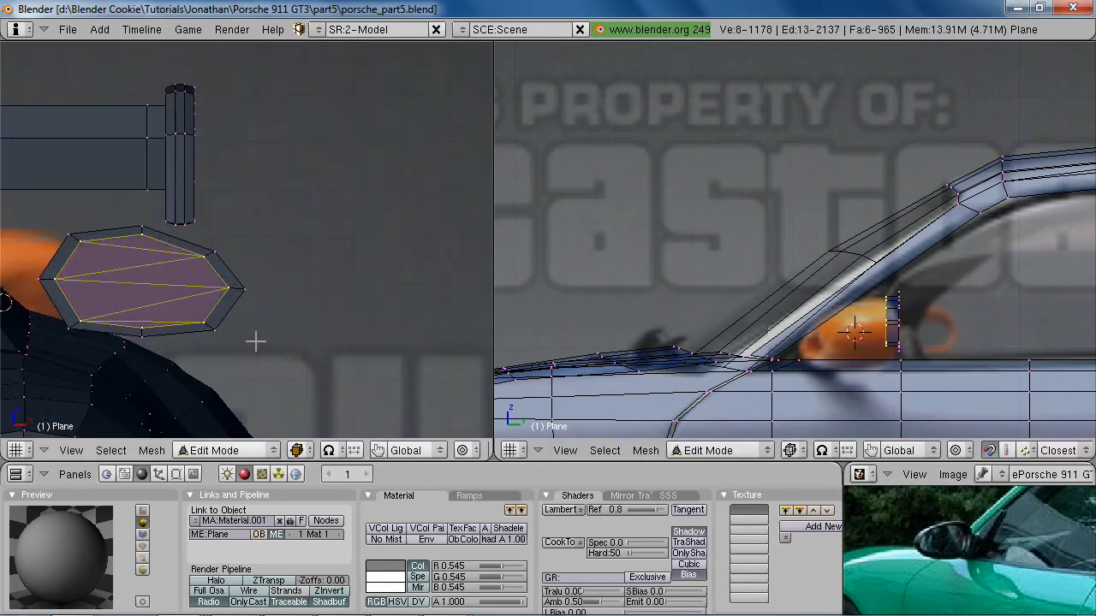
key("alt+j")
Extrude the filled mirror face and scale it slightly inward
middle_click_drag(254, 357, 334, 221)
middle_click_drag(36, 196, 437, 281)
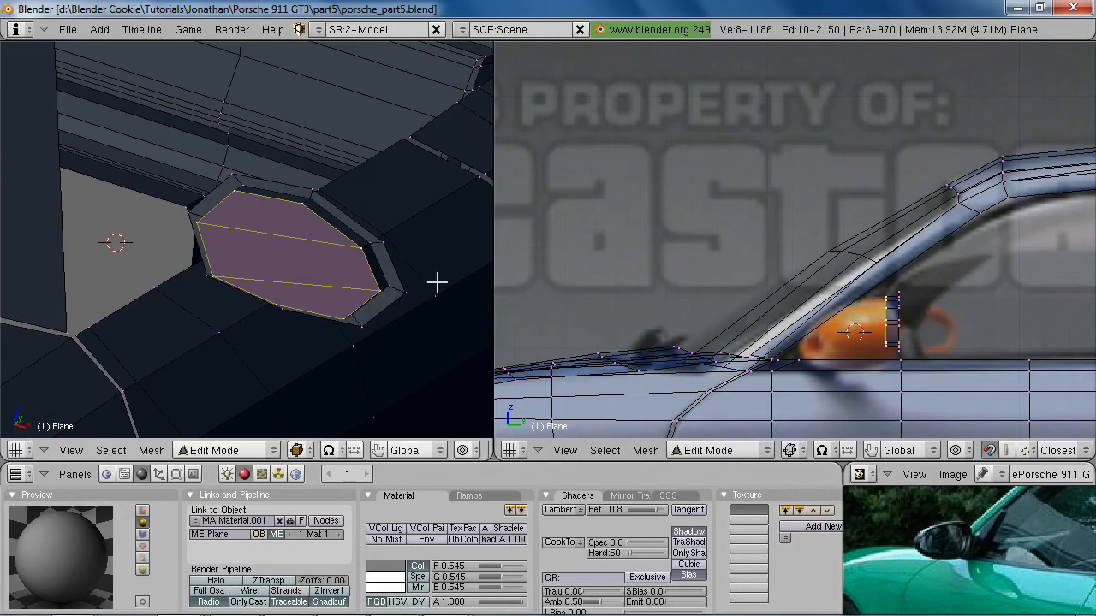
key("s")
left_click(426, 277)
Try to extrude the inset mirror face along Y, and undo it
key("e")
key("y")
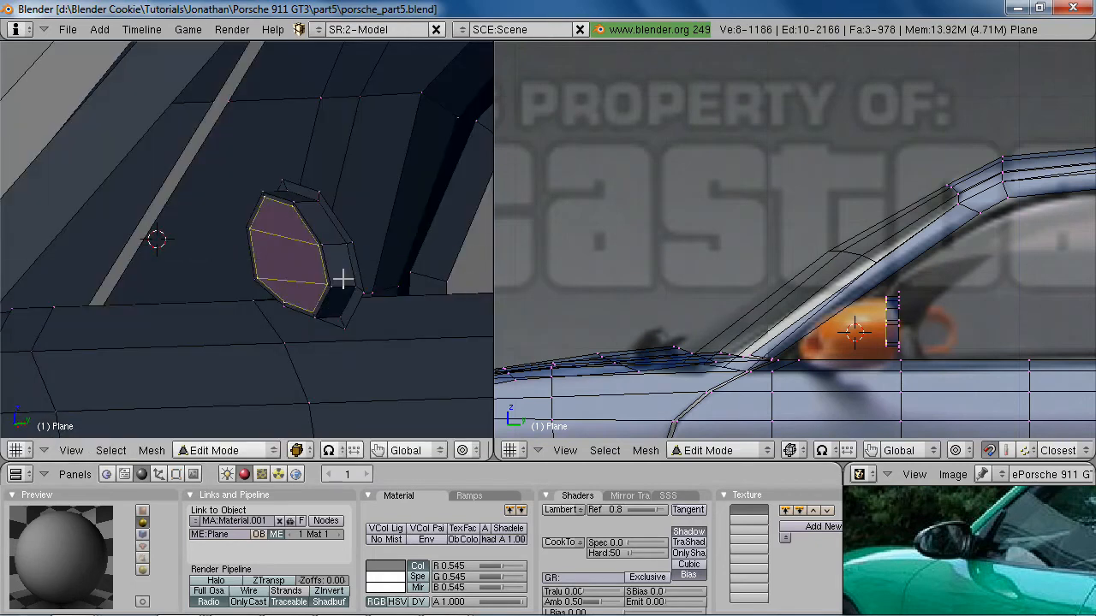
key("y")
left_click(353, 281)
middle_click_drag(388, 276, 346, 211)
key("Tab")
key("Tab")
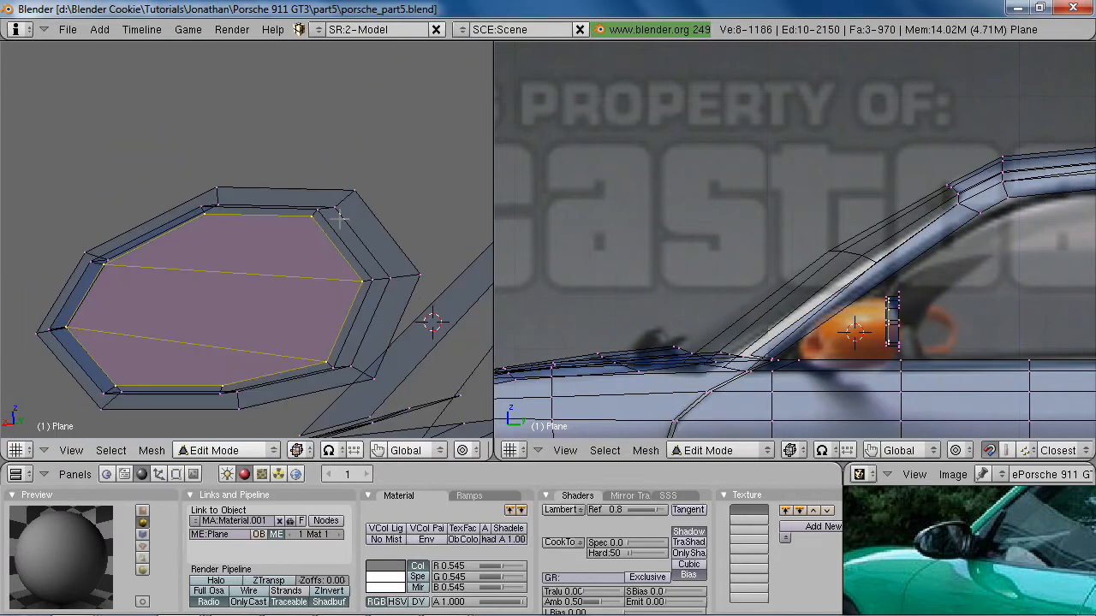
key("ctrl+z")
Select the edge loop around the mirror face and extrude the face once more
right_click(328, 235, "alt+shift")
middle_click_drag(471, 323, 299, 334)
middle_click_drag(191, 223, 258, 232)
key("e")
key("Return")
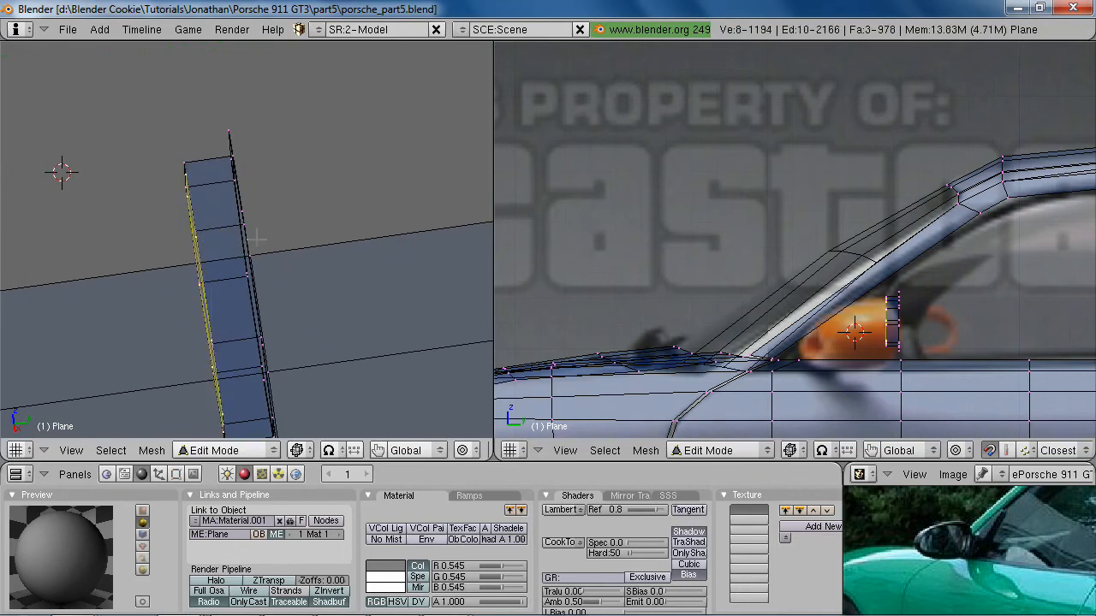
Try a further extrusion of the mirror face and undo it
key("e")
key("Return")
left_click(164, 292)
middle_click_drag(163, 291, 164, 205)
right_click(230, 206, "alt+shift")
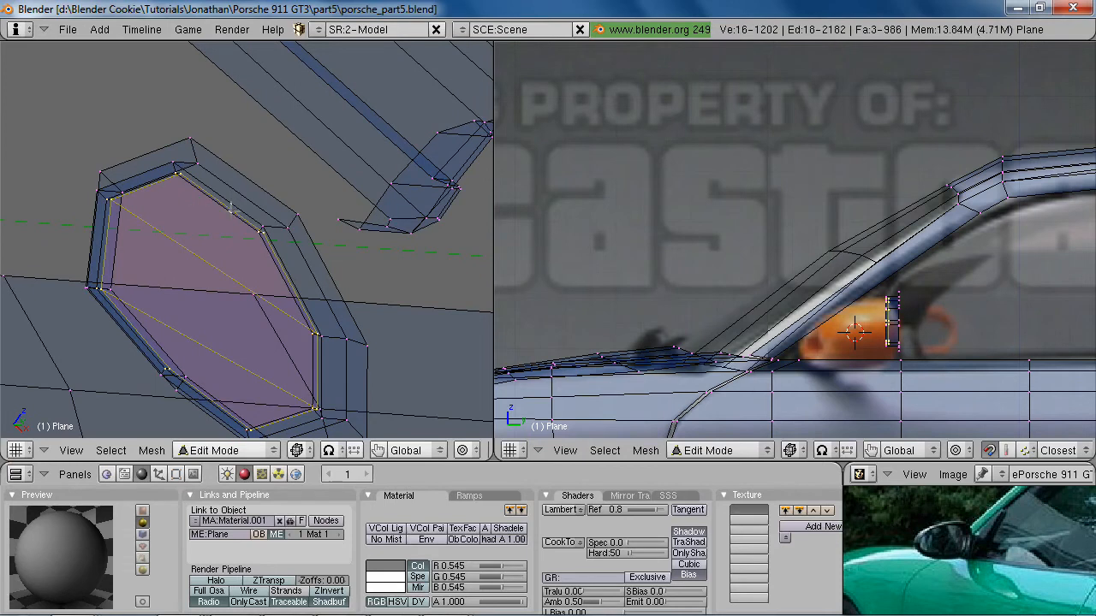
key("ctrl+z")
key("ctrl+z")
Select the entire body mesh and run Remove Doubles on it, leaving nothing selected
mouse_move(278, 263)
middle_mouse_down()
mouse_move(294, 213)
mouse_move(230, 146)
middle_mouse_up()
key("z")
key("a")
key("a")
key("w")
left_click(228, 252)
key("Escape")
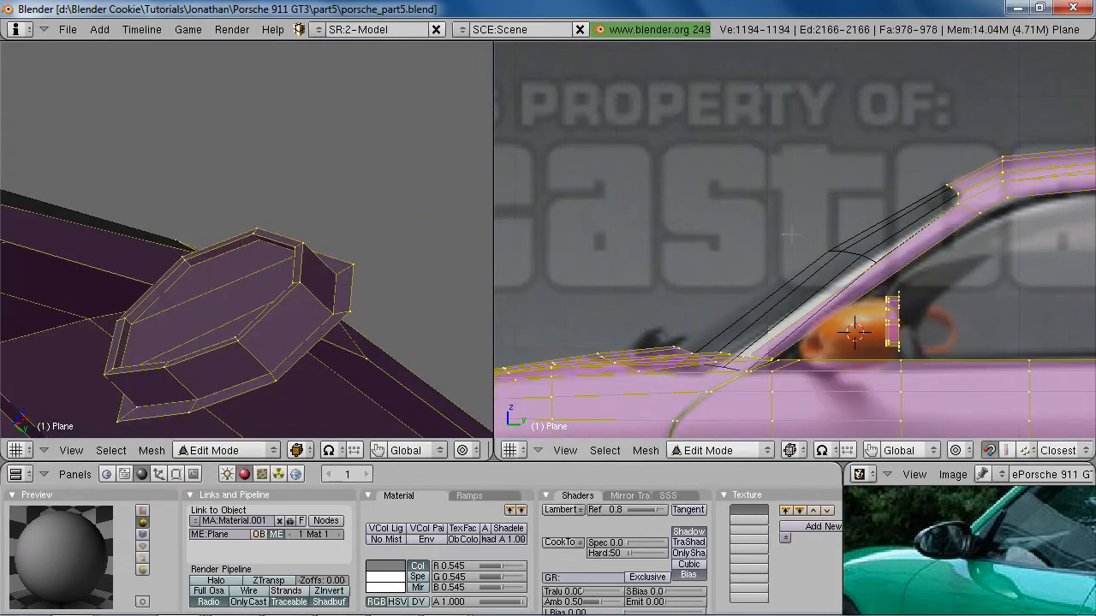
key("w")
left_click(154, 286)
key("a")
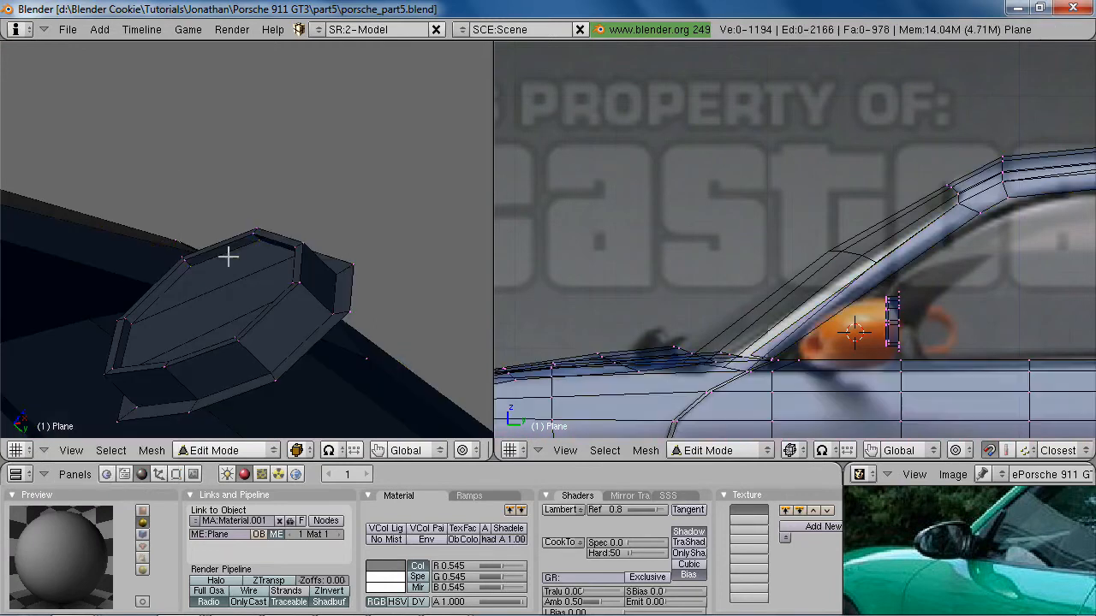
Select the mirror glass faces inside the rim and separate them into their own object
right_click(221, 246, "alt")
middle_click_drag(221, 247, 184, 254)
right_click(194, 257, "shift")
middle_click_drag(190, 292, 350, 285)
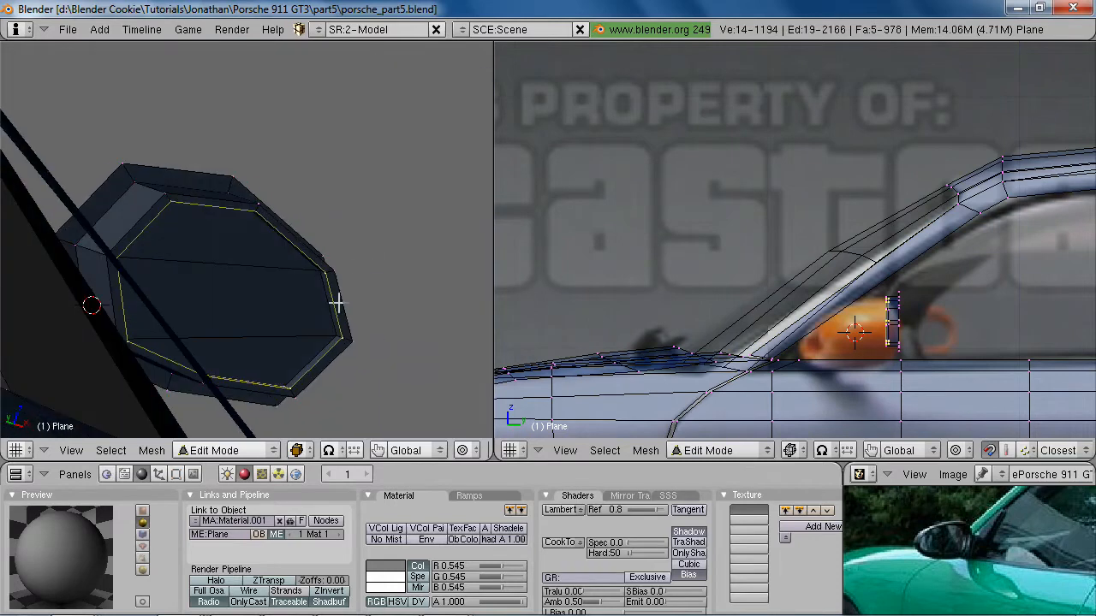
key("shift+f")
key("p")
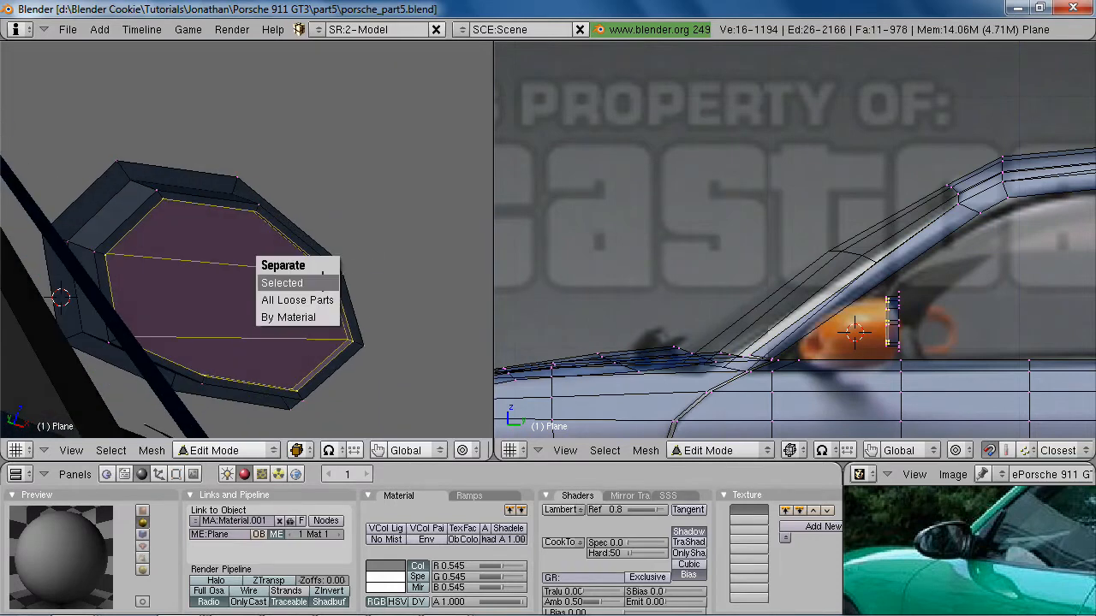
left_click(282, 280)
Leave mesh editing, select the separated mirror glass and assign it the windows material
key("Tab")
right_click(274, 261)
left_click(195, 522)
left_click(215, 493)
scroll(272, 274, "down", 4)
middle_click_drag(274, 262, 76, 207)
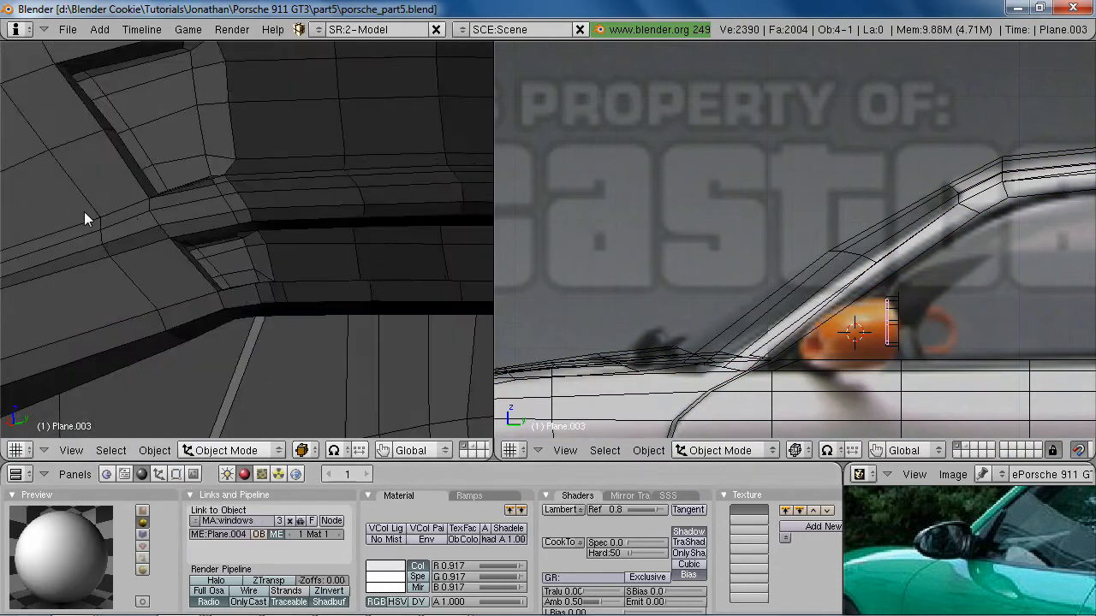
Reopen the body mesh for editing and select the outer edge loop of the mirror rim
scroll(238, 221, "down", 5)
middle_click_drag(238, 220, 311, 325)
scroll(217, 283, "down", 4)
scroll(263, 253, "up", 4)
right_click(244, 253)
scroll(310, 326, "up", 3)
key("Tab")
scroll(318, 321, "up", 2)
right_click(334, 170, "alt")
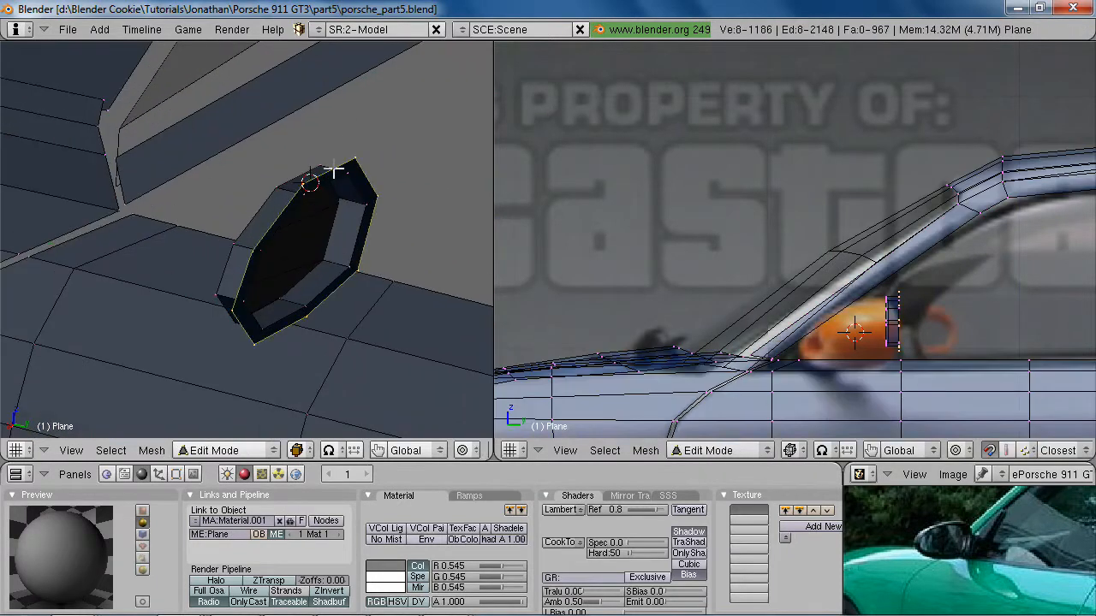
Extrude the rim's outer loop about 0.11 forward along Y to form the mirror housing wall
scroll(267, 252, "down", 4)
middle_click_drag(267, 252, 365, 301)
key("e")
left_click(361, 301)
key("y")
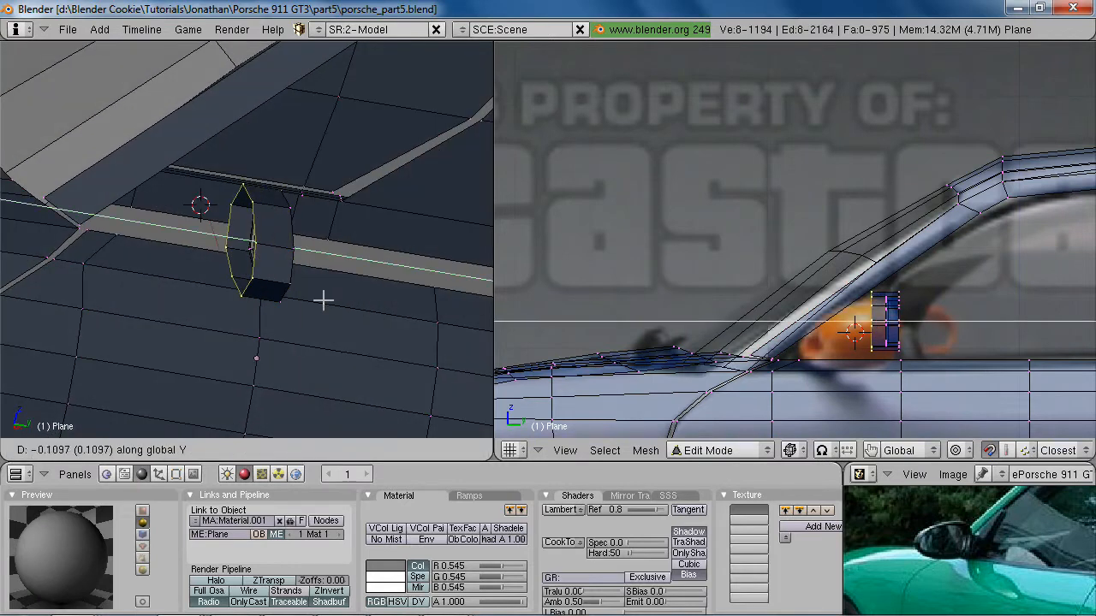
left_click(323, 300)
Examine the extruded mirror housing from above and from behind, in wireframe and shaded display
key("KP_7")
scroll(402, 360, "down", 3)
middle_click_drag(401, 356, 204, 302, "shift")
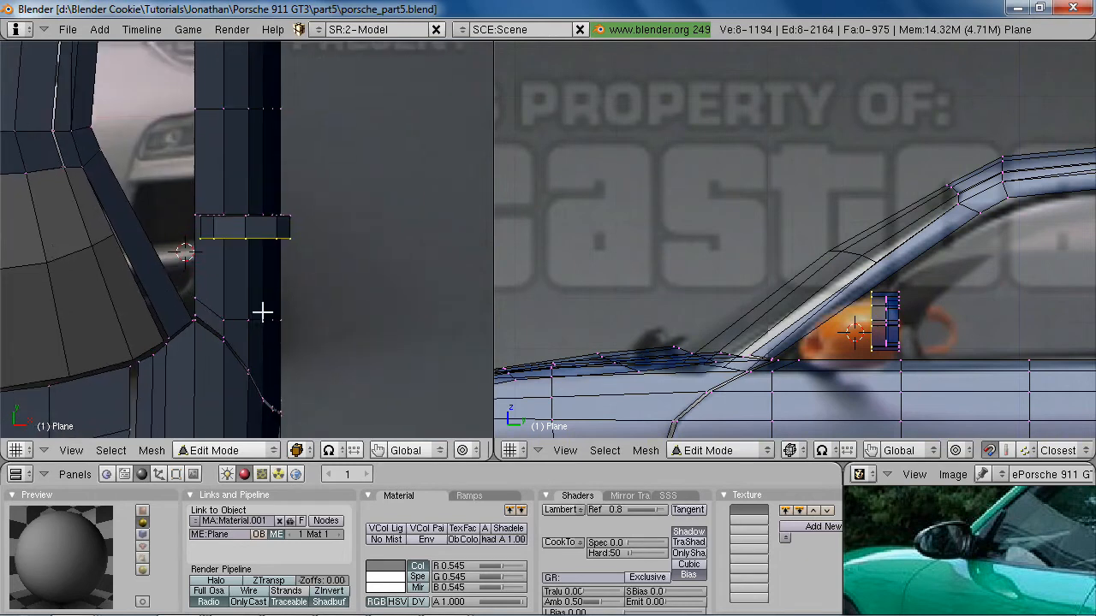
scroll(274, 308, "up", 6)
key("z")
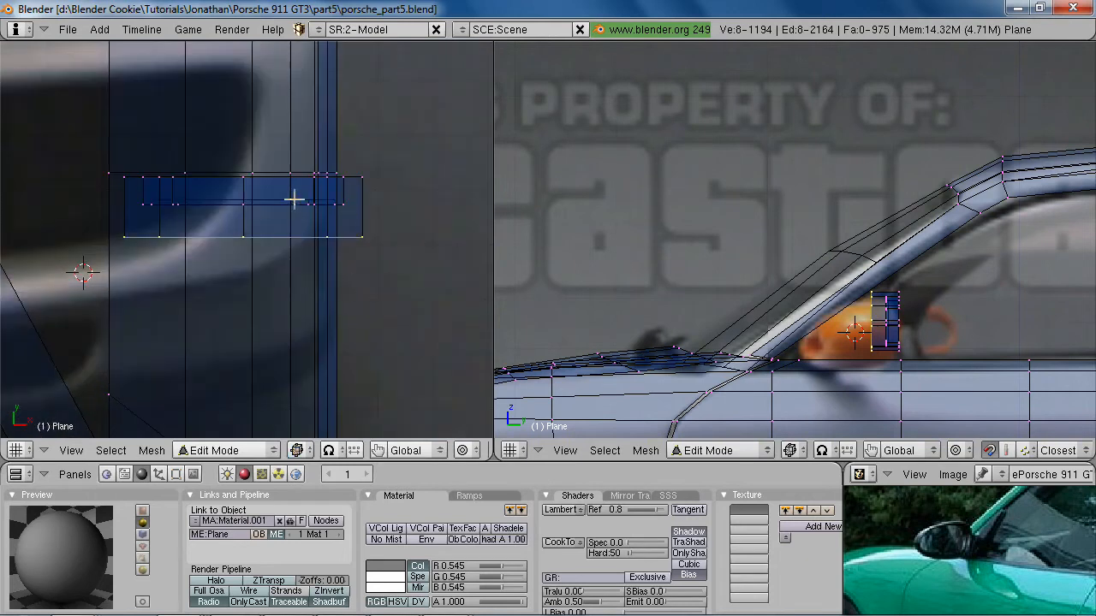
key("z")
middle_click_drag(250, 368, 236, 183)
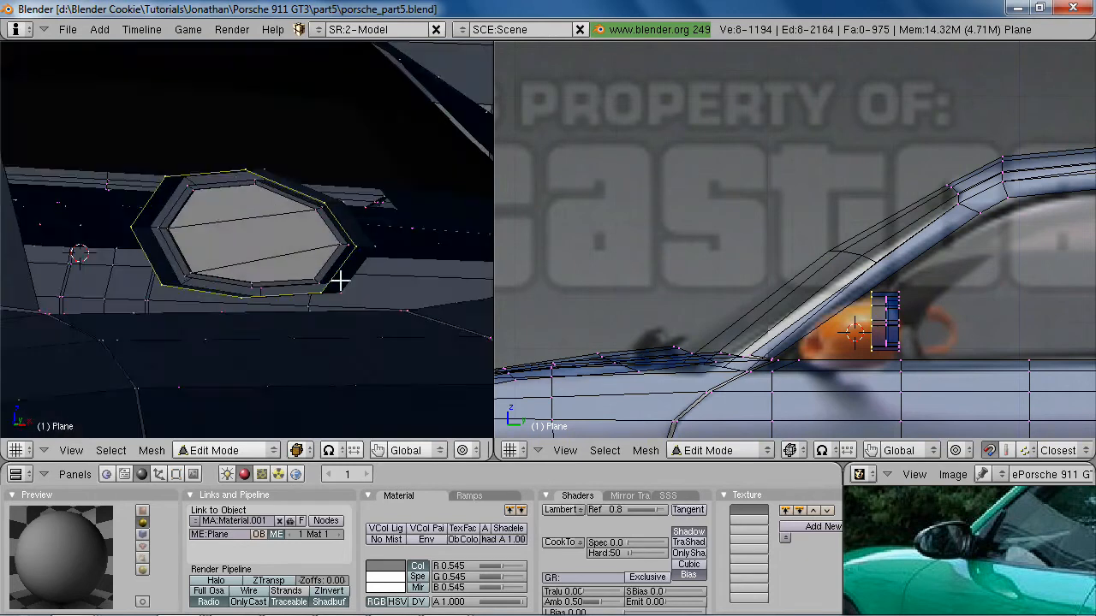
middle_click_drag(369, 294, 350, 310)
Select the three vertices at the outer end of the housing's front edge and extrude them forward
key("a")
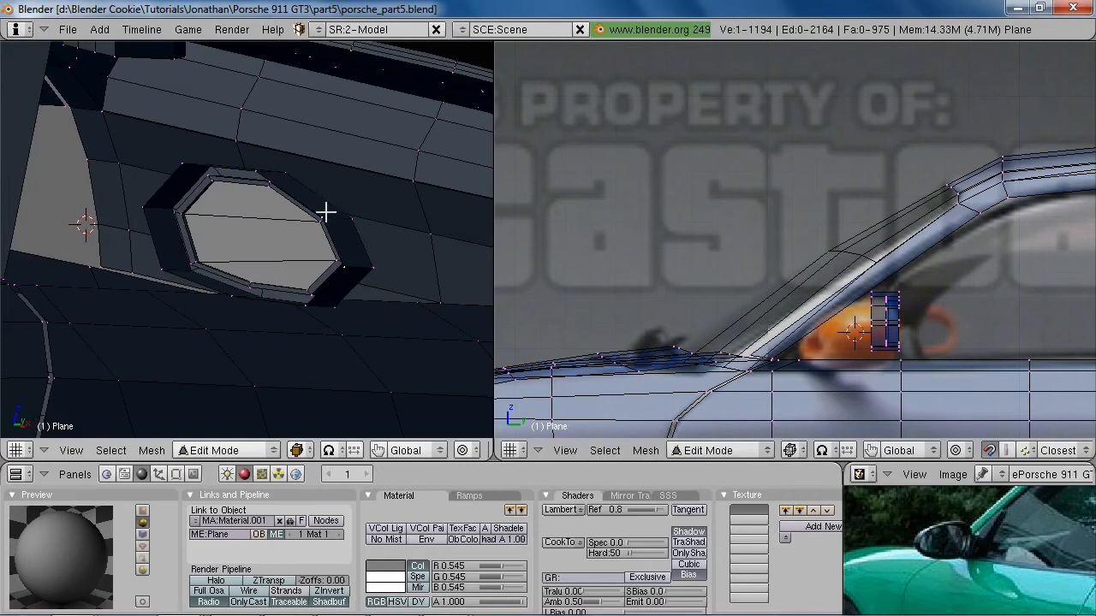
key("KP_1")
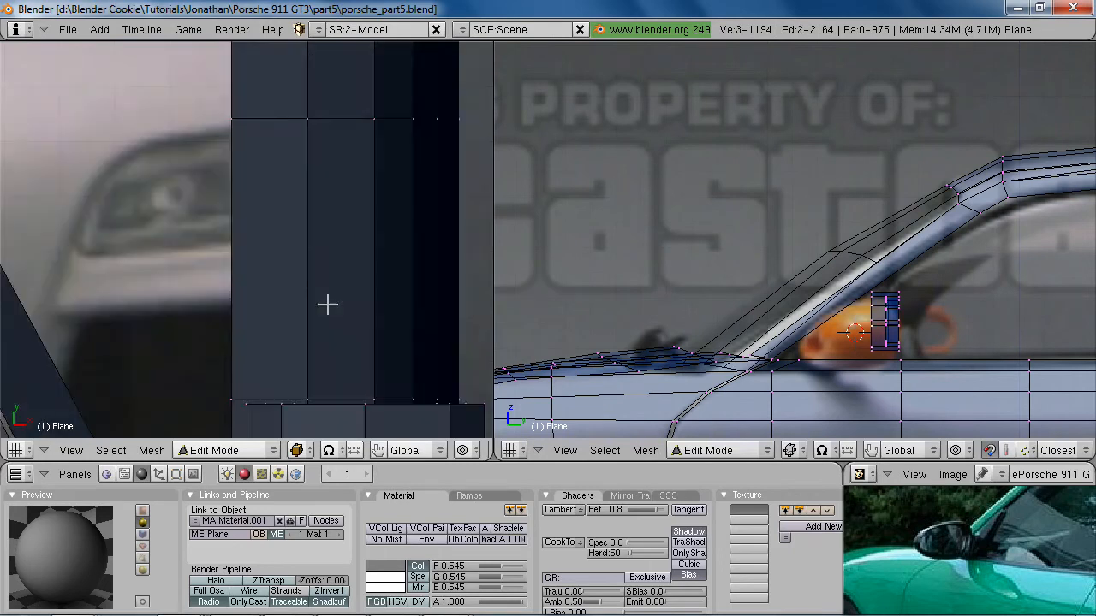
scroll(326, 303, "down", 3)
key("e")
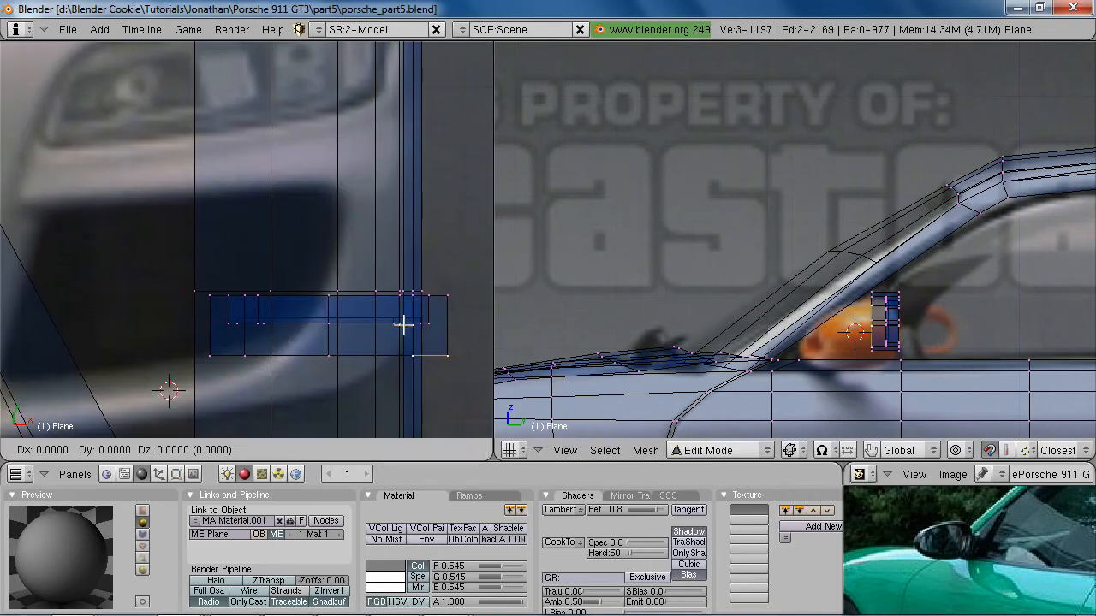
left_click(399, 354)
Rotate the extruded edge inward, scale it along Y and reposition it to round the housing's outer corner
key("r")
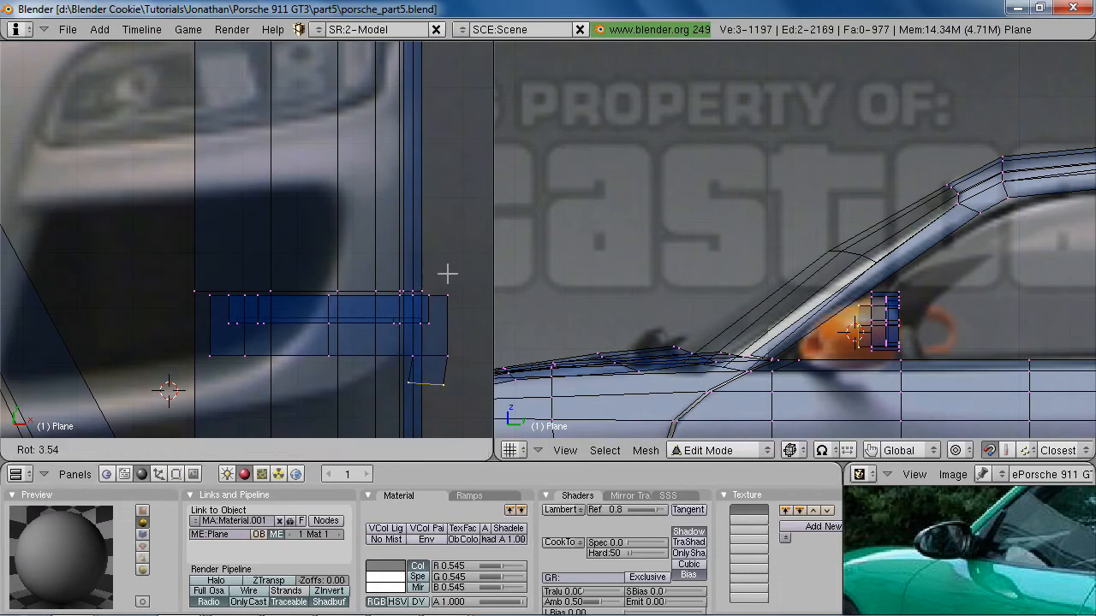
left_click(488, 344)
key("s")
key("y")
left_click(451, 393)
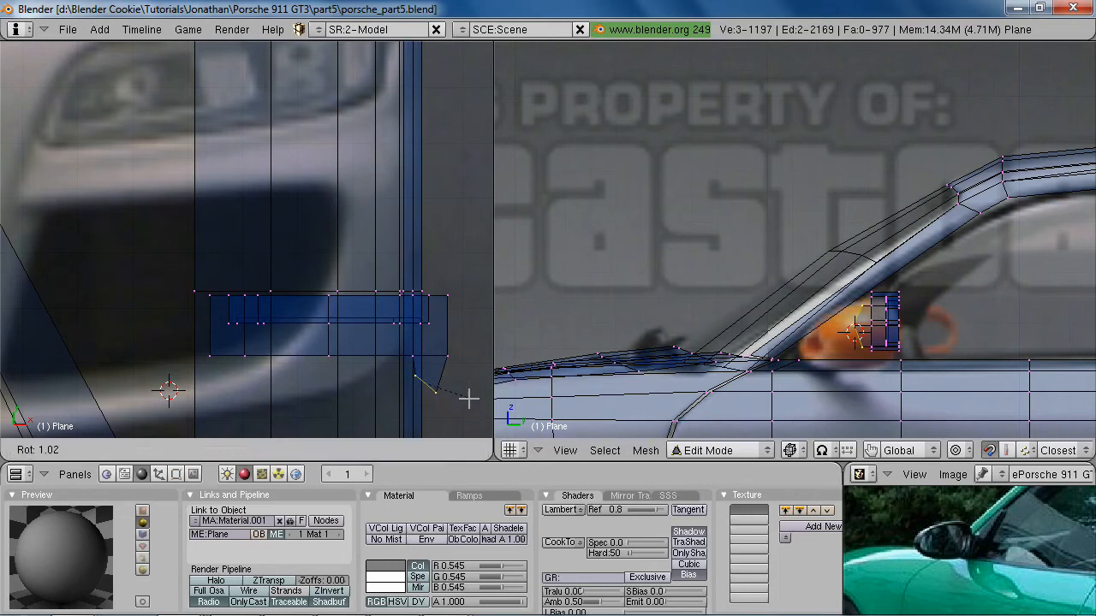
key("g")
left_click(462, 403)
Extrude the corner edge again toward the car, then rotate and move it to continue the curved shell
key("e")
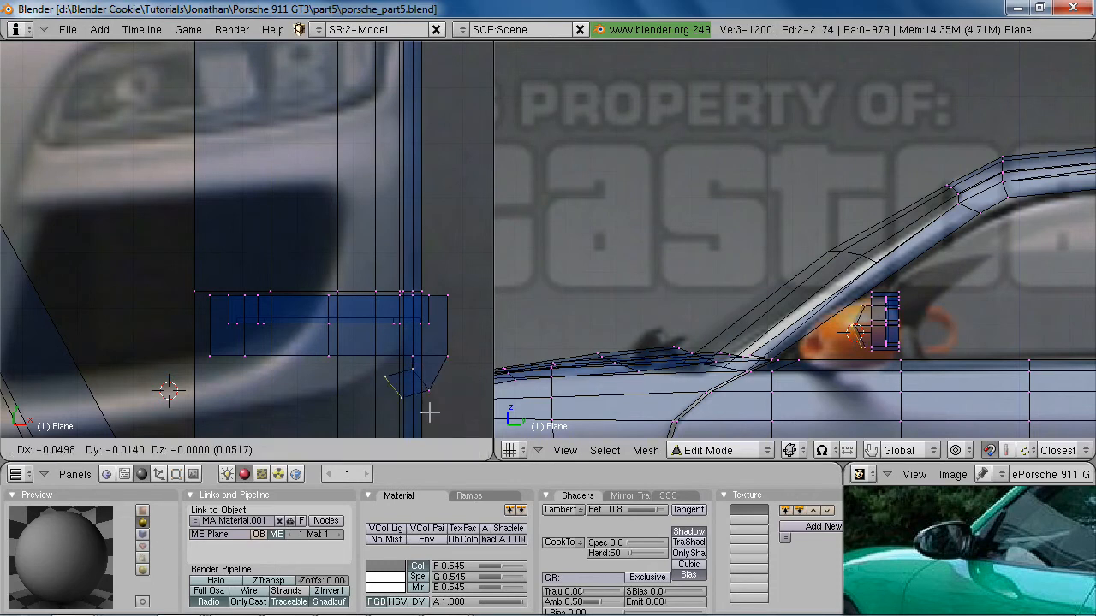
left_click(371, 414)
key("r")
left_click(370, 436)
key("g")
left_click(404, 416)
Move the end edge of the curved shell along Y while checking its shape in shaded view
key("z")
mouse_move(403, 416)
middle_mouse_down()
mouse_move(285, 256)
mouse_move(211, 232)
mouse_move(319, 283)
mouse_move(238, 265)
middle_mouse_up()
key("g")
key("y")
left_click(206, 231)
Fill the gap between the housing's upper edge and the curved shell with a new face
key("a")
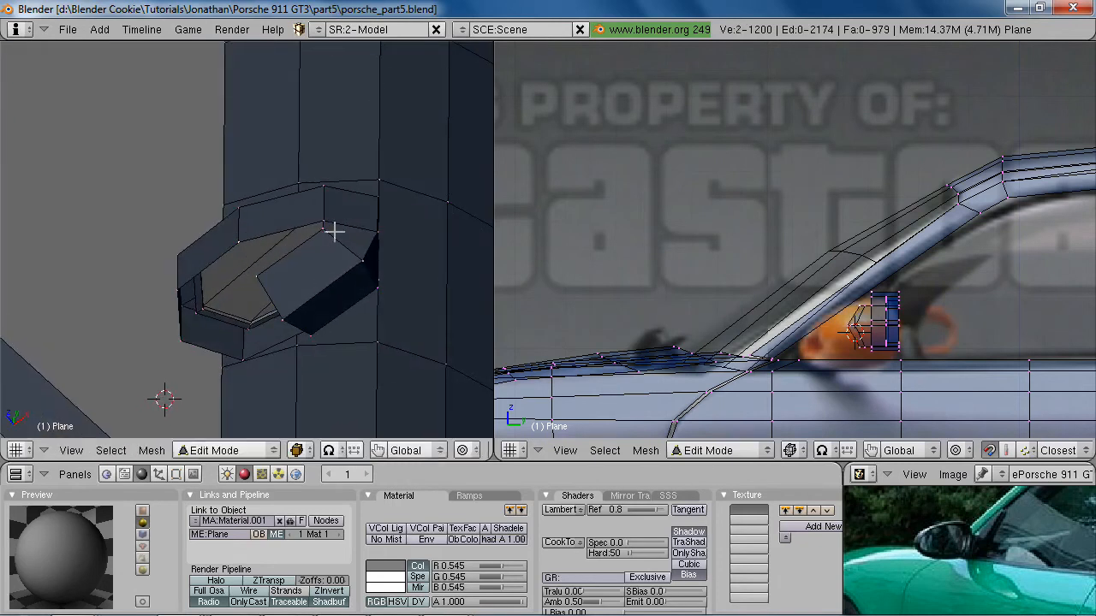
right_click(326, 233, "shift")
key("f")
middle_click_drag(309, 338, 359, 305)
key("a")
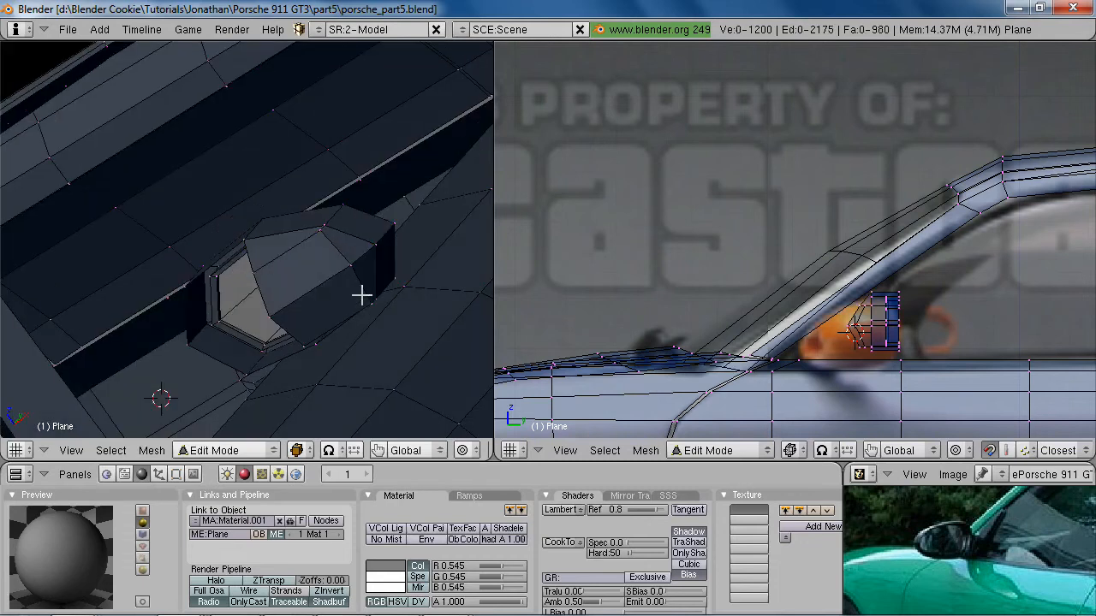
Fill the open gap between the mirror housing's side and the curved shell with a new face
key("ctrl+r")
right_click(301, 225)
middle_click_drag(301, 225, 325, 279)
right_click_drag(341, 282, 360, 268)
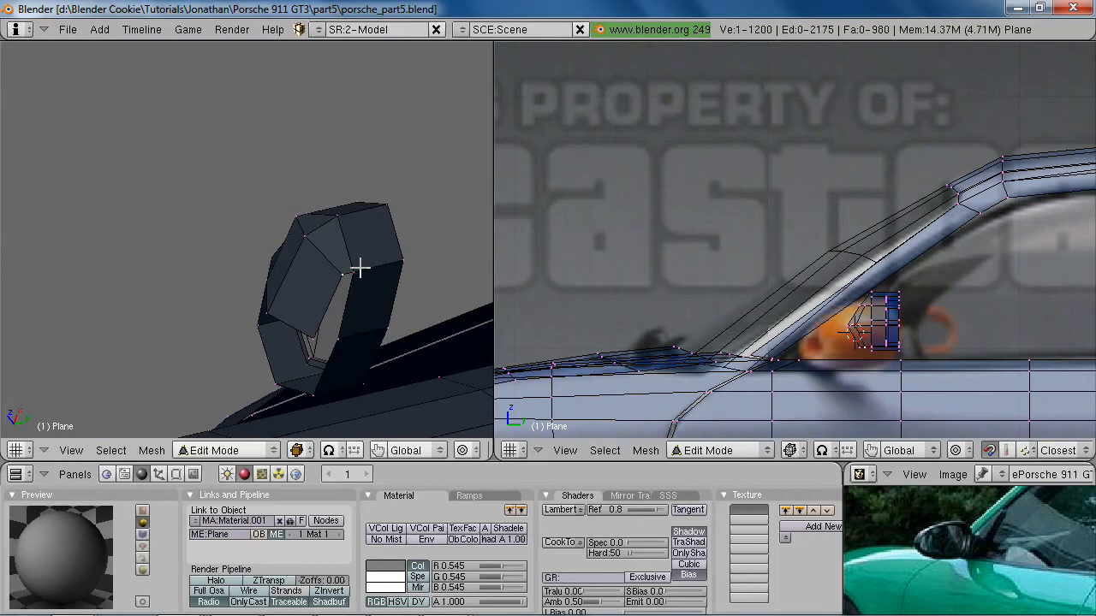
key("f")
middle_click_drag(307, 336, 230, 226)
key("a")
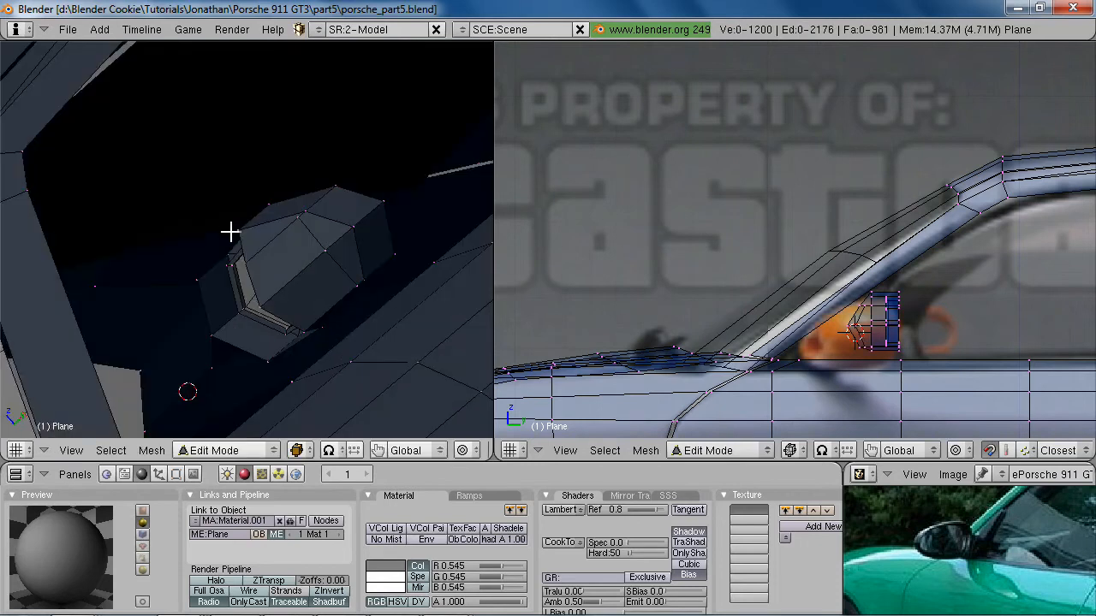
Move the curved shell's outer corner points along Z to round the mirror's outline
key("g")
key("z")
left_click(295, 229)
key("a")
key("g")
key("z")
left_click(306, 231)
key("a")
Adjust two more shell vertices individually along Z to even out the housing's curvature
right_click(353, 278)
key("g")
key("z")
left_click(345, 268)
middle_click_drag(343, 268, 291, 297)
right_click(328, 233)
key("g")
key("z")
left_click(335, 245)
middle_click_drag(335, 245, 214, 254)
key("a")
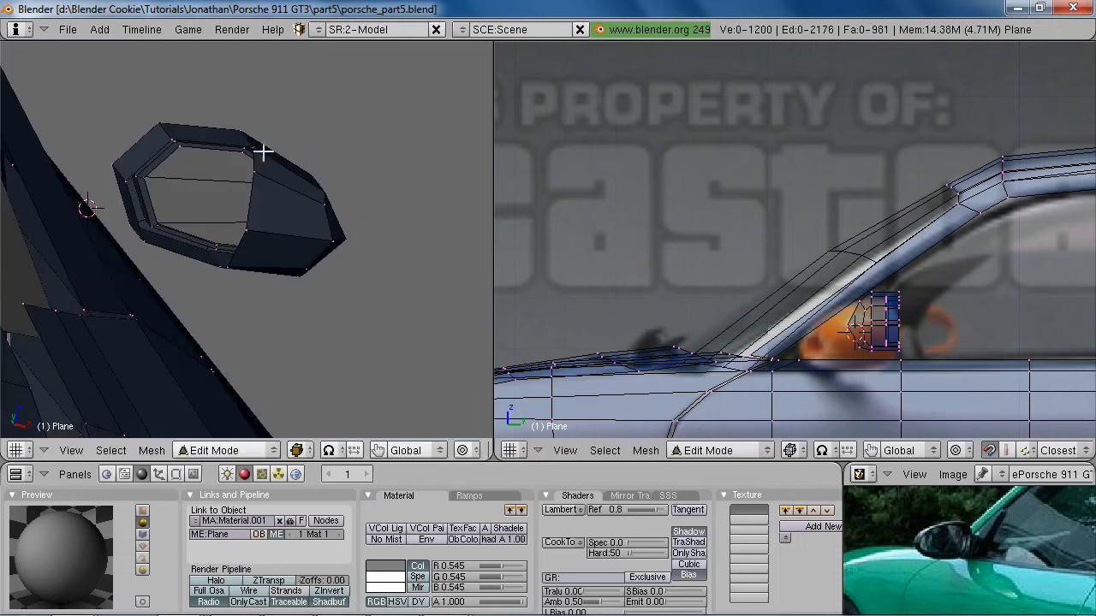
Extrude the curved shell's free inner edge along X across the back of the mirror toward the car
middle_click_drag(263, 178, 248, 232)
right_click(248, 233)
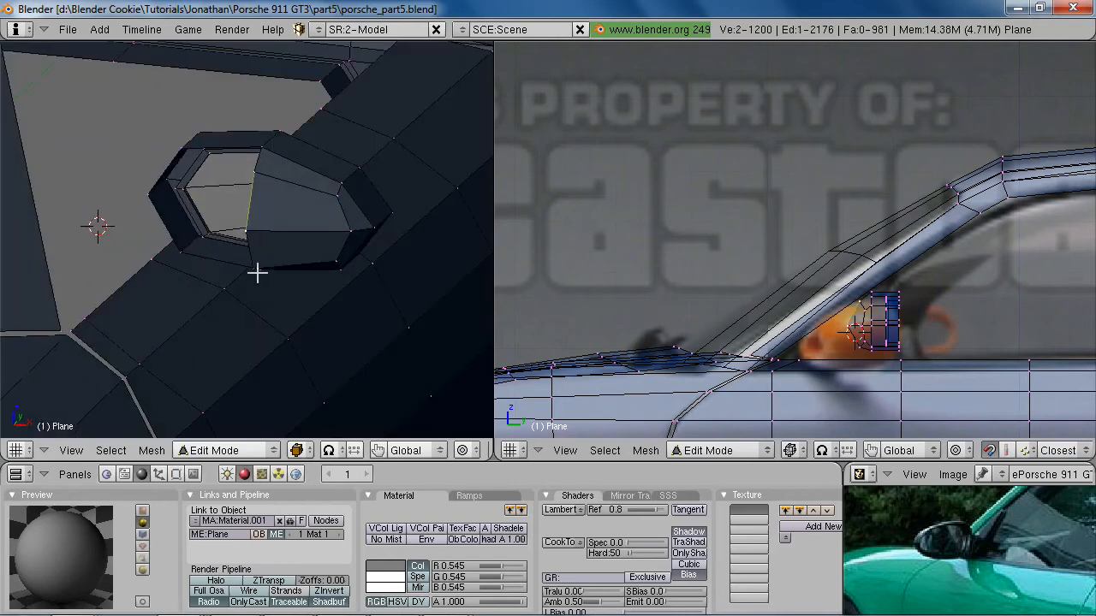
key("e")
key("x")
left_click(249, 271)
middle_click_drag(249, 271, 175, 163)
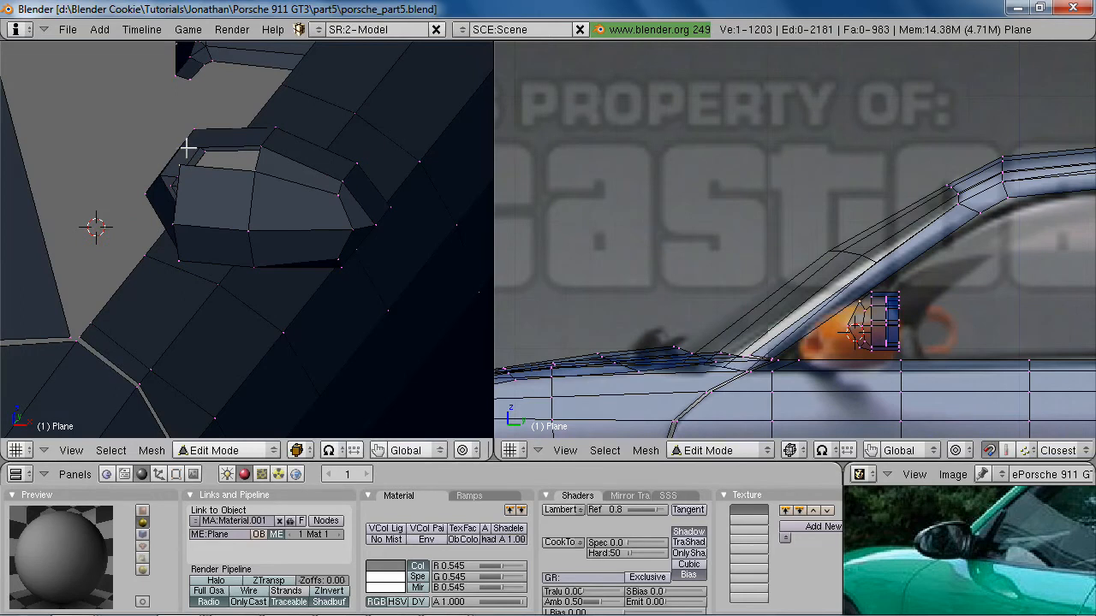
Fill the upper and lower gaps between the extruded shell strip and the housing rim with faces
right_click(257, 146, "shift")
right_click(259, 172, "shift")
key("f")
middle_click_drag(277, 385, 231, 258)
right_click(251, 232)
right_click(259, 247, "shift")
right_click(192, 240, "shift")
key("f")
Move the vertex at the strip's inner corner along Z to smooth the shell
right_click(205, 230)
key("g")
key("z")
left_click(211, 222)
middle_click_drag(188, 208, 210, 249)
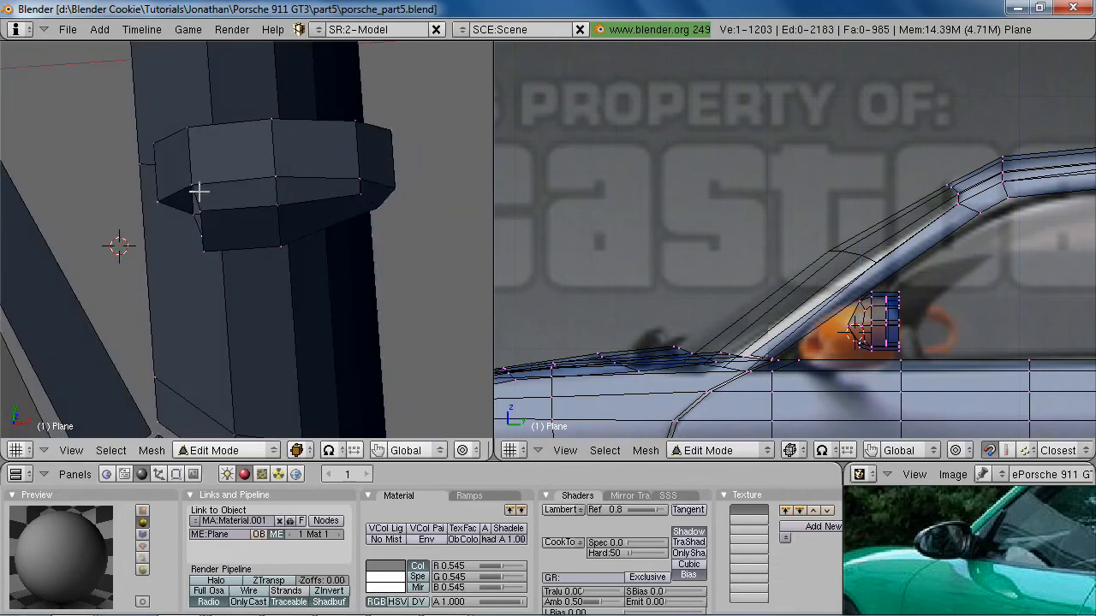
Cut a new edge loop around the mirror housing's outer wall, close behind the rim
key("KP_1")
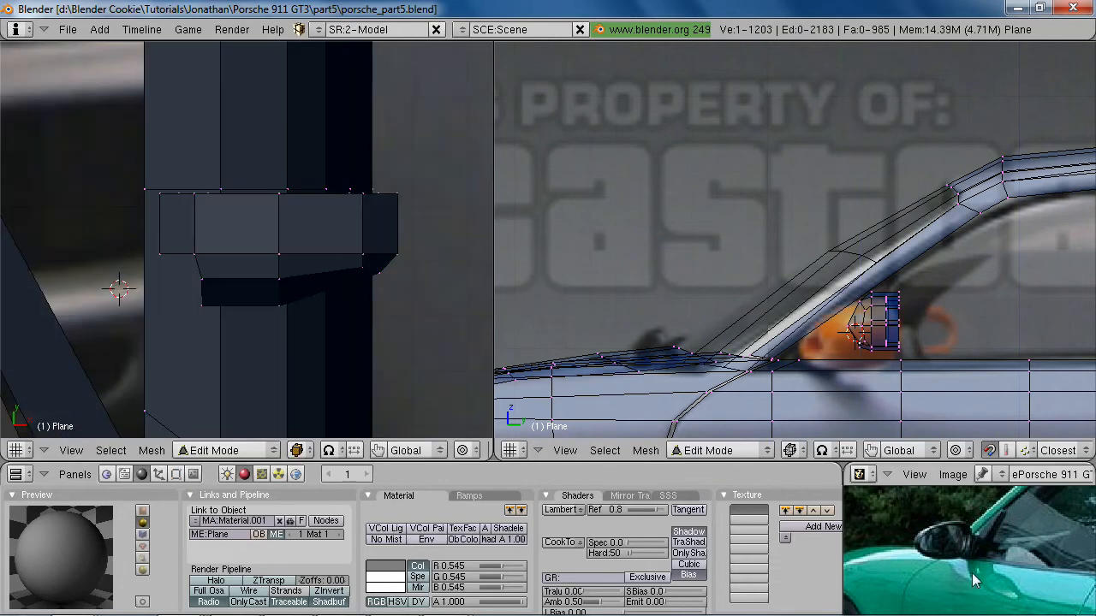
key("z")
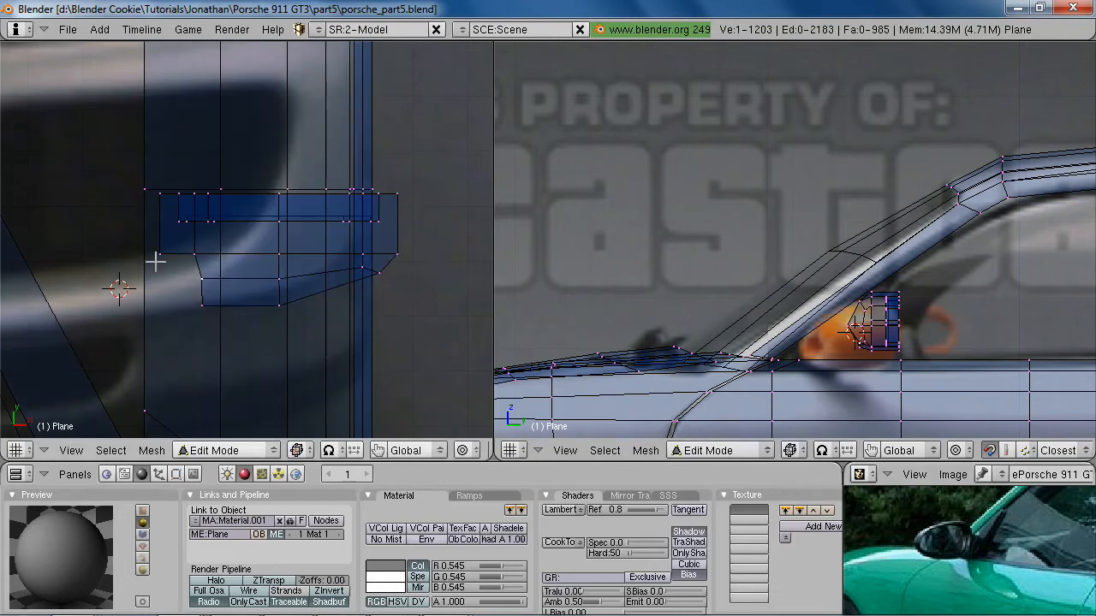
key("z")
key("ctrl+r")
left_click(192, 218)
left_click(196, 211)
Delete the housing's corner vertex behind the new loop on the car side
key("z")
key("x")
left_click(163, 260)
key("z")
key("z")
Move the shell's inner end edge along X and rotate it about Z so it slants toward the car
key("b")
left_click_drag(186, 243, 214, 256)
key("z")
key("z")
key("g")
key("x")
left_click(225, 348)
key("r")
key("z")
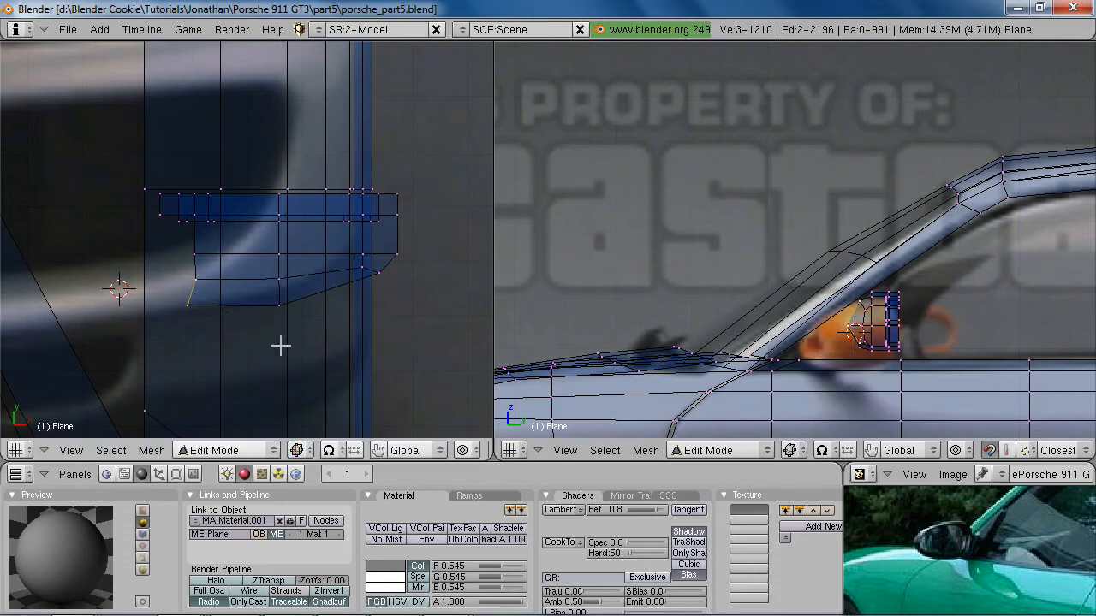
left_click(280, 341)
key("z")
key("g")
right_click(283, 318)
key("z")
key("z")
Extrude the edges along the shell's open inner side a short distance along X toward the car
middle_click_drag(251, 294, 269, 124)
key("KP_7")
key("z")
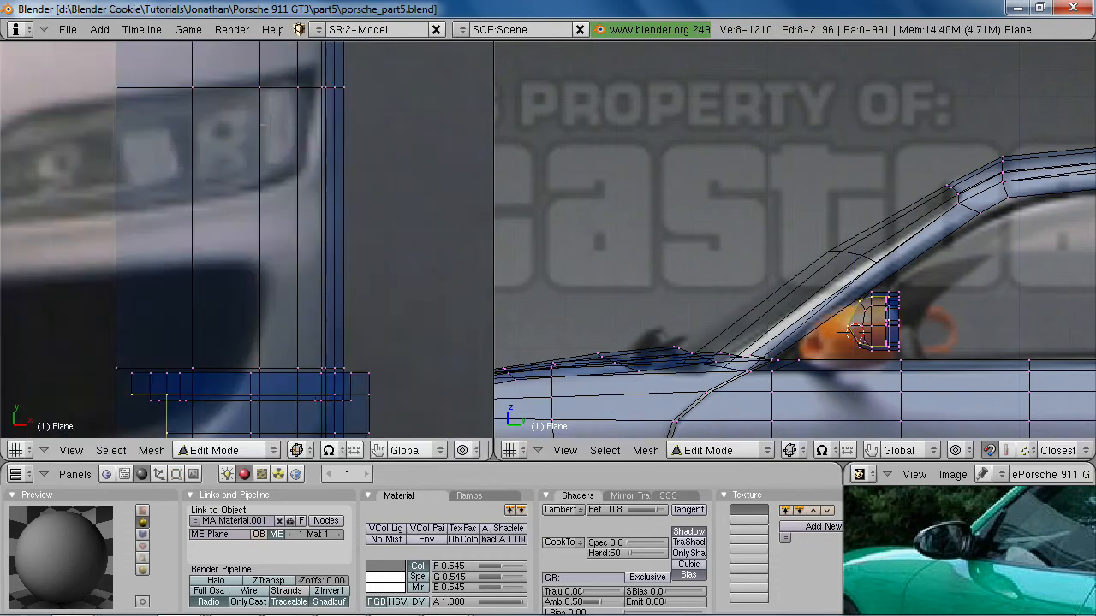
scroll(291, 145, "down", 3)
right_click_drag(153, 225, 281, 78)
key("e")
left_click(232, 315)
key("x")
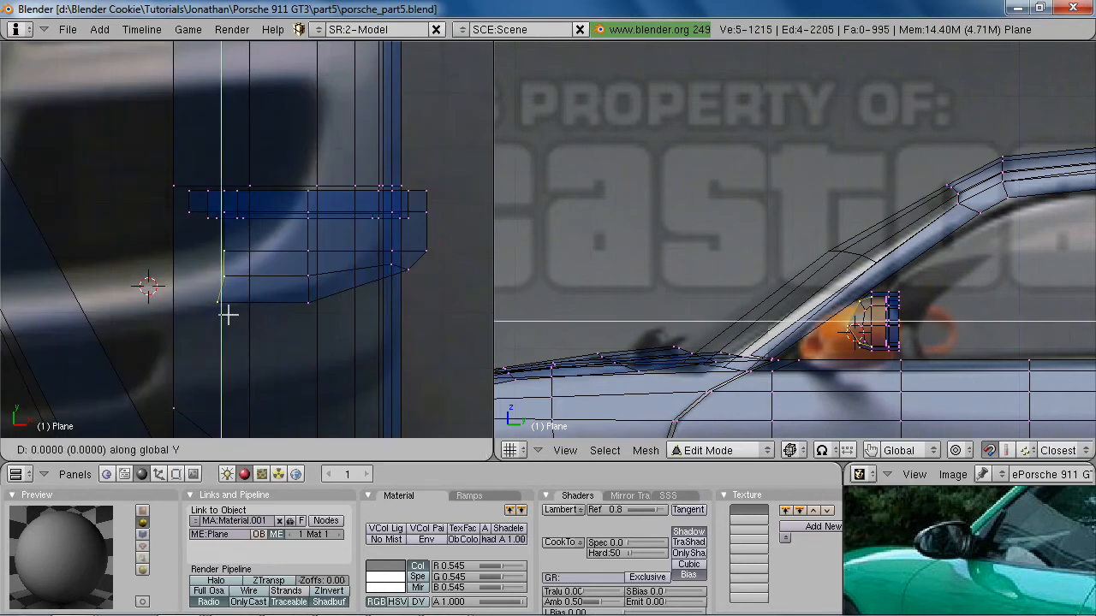
left_click(215, 314)
key("z")
mouse_move(215, 314)
middle_mouse_down()
mouse_move(251, 301)
mouse_move(248, 259)
middle_mouse_up()
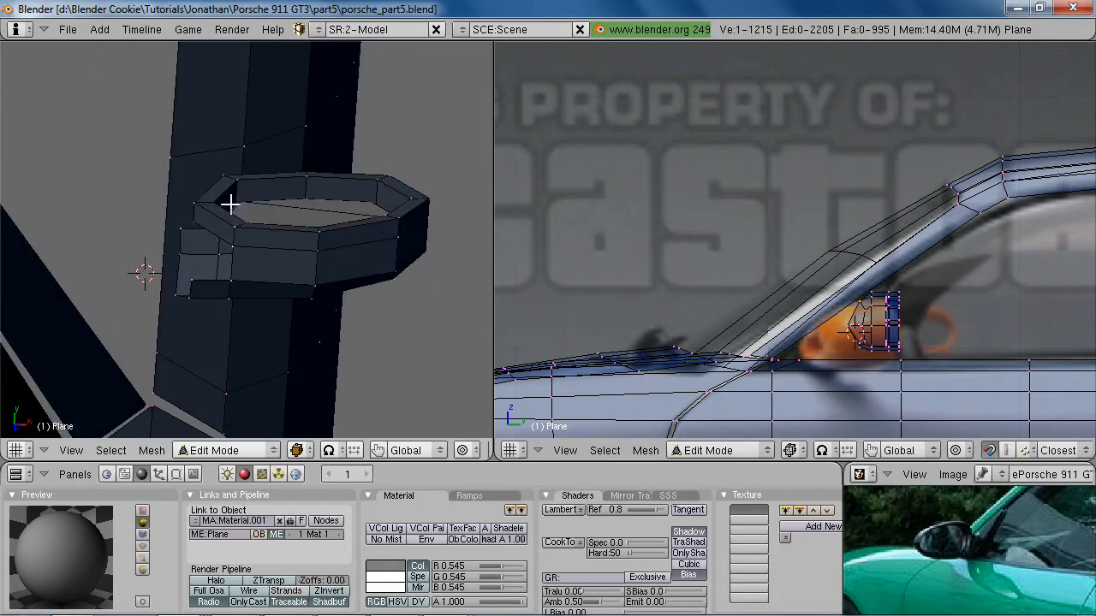
Extrude the housing's inner edge beside the rim along X toward the car
right_click(231, 212, "shift")
key("g")
key("x")
left_click(263, 263)
key("z")
Fill the gap between the new strip beside the rim and the extruded shell side with a face
right_click(181, 200)
right_click(179, 226, "shift")
key("g")
right_click(231, 203)
middle_click_drag(223, 204, 241, 233)
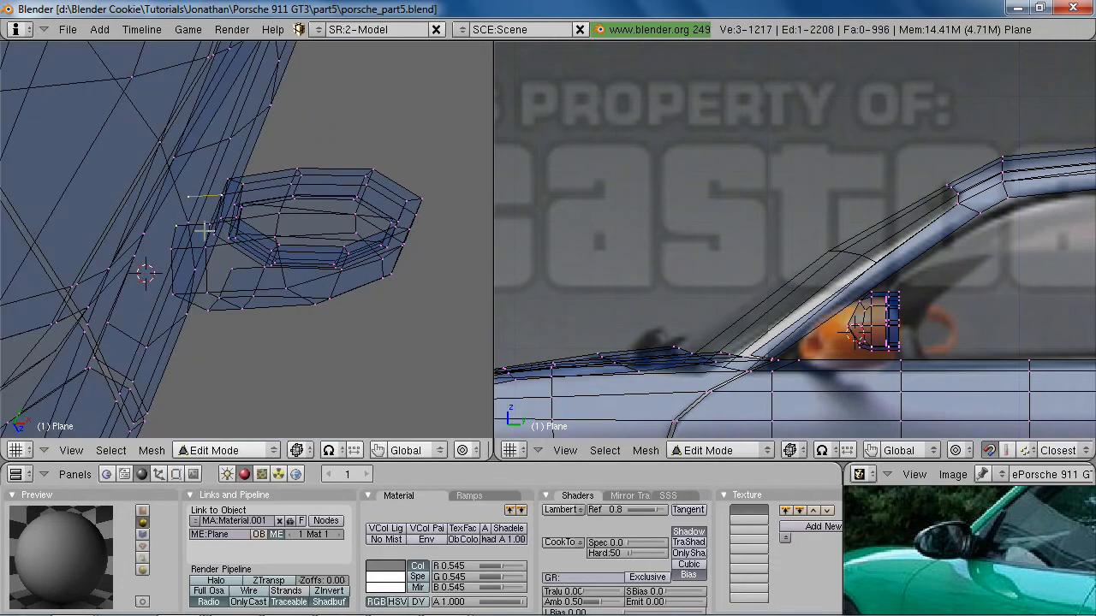
key("f")
key("z")
mouse_move(292, 266)
middle_mouse_down()
mouse_move(277, 289)
mouse_move(265, 275)
mouse_move(264, 353)
mouse_move(250, 320)
mouse_move(197, 286)
middle_mouse_up()
key("a")
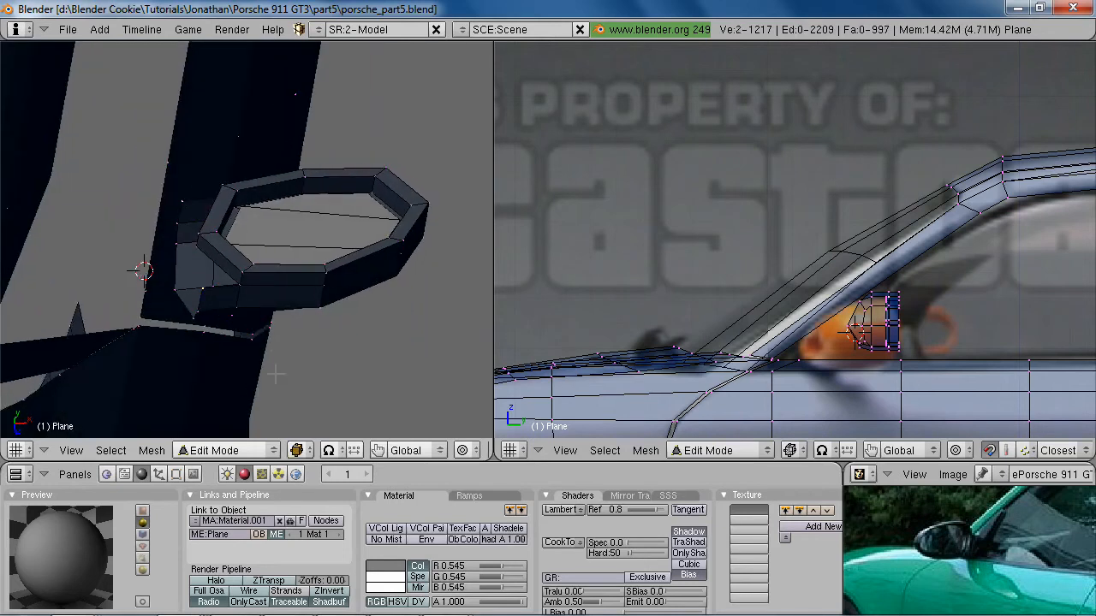
Extrude a short edge at the rim's inner corner and close the remaining opening with a face
key("e")
key("s")
left_click(266, 332)
key("f")
key("z")
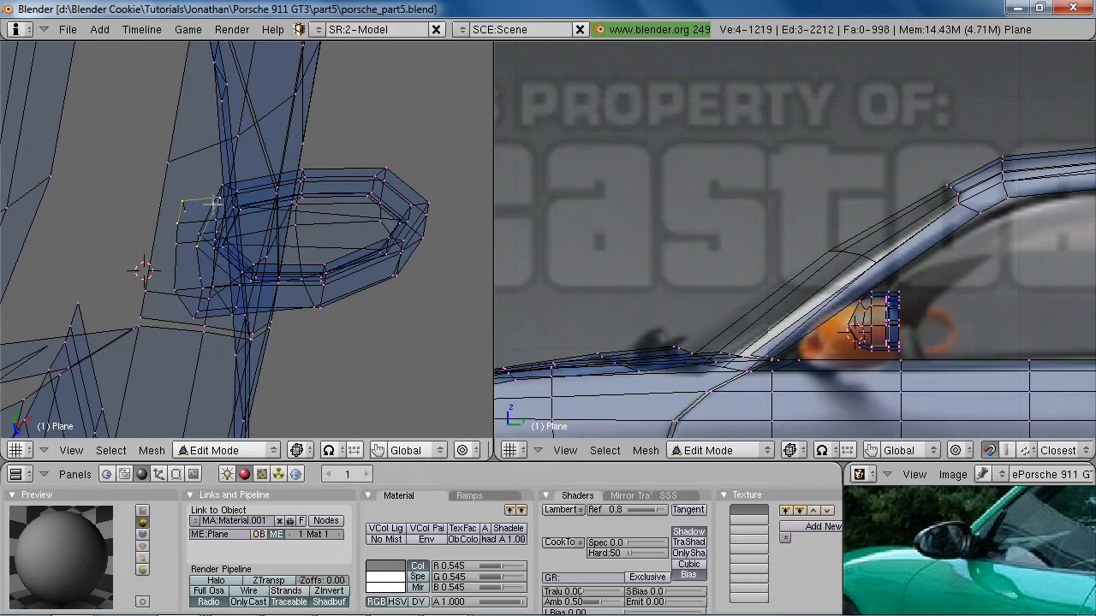
key("f")
key("z")
mouse_move(205, 263)
middle_mouse_down()
mouse_move(299, 345)
mouse_move(222, 242)
mouse_move(229, 282)
mouse_move(267, 279)
mouse_move(210, 257)
middle_mouse_up()
key("a")
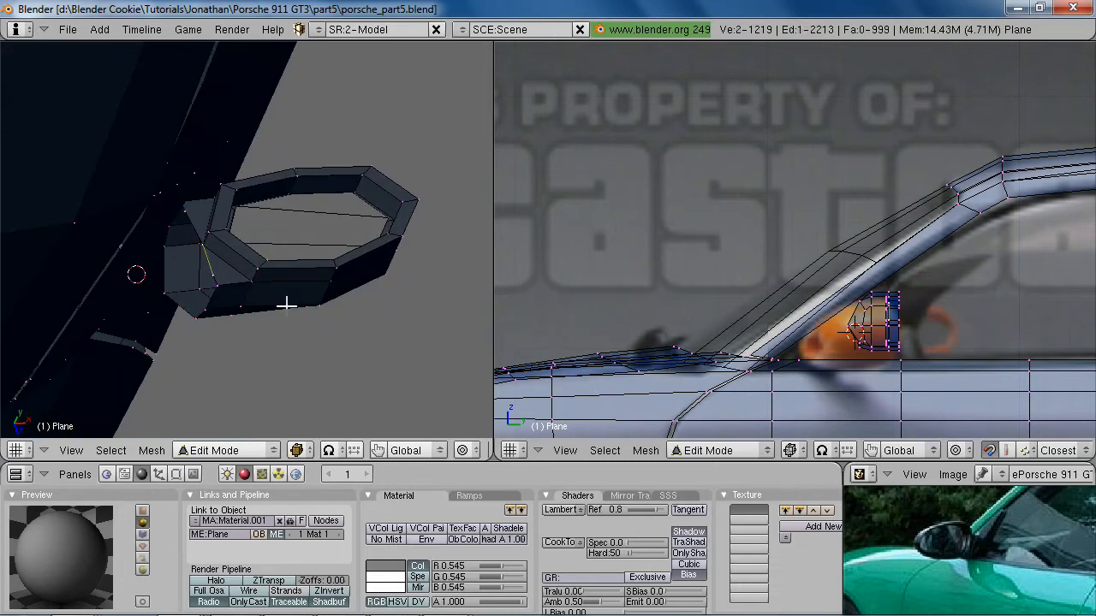
Extrude the whole open end loop of the housing along X toward the car to start the mirror arm
middle_click_drag(289, 307, 192, 227)
right_click(194, 299, "alt+shift")
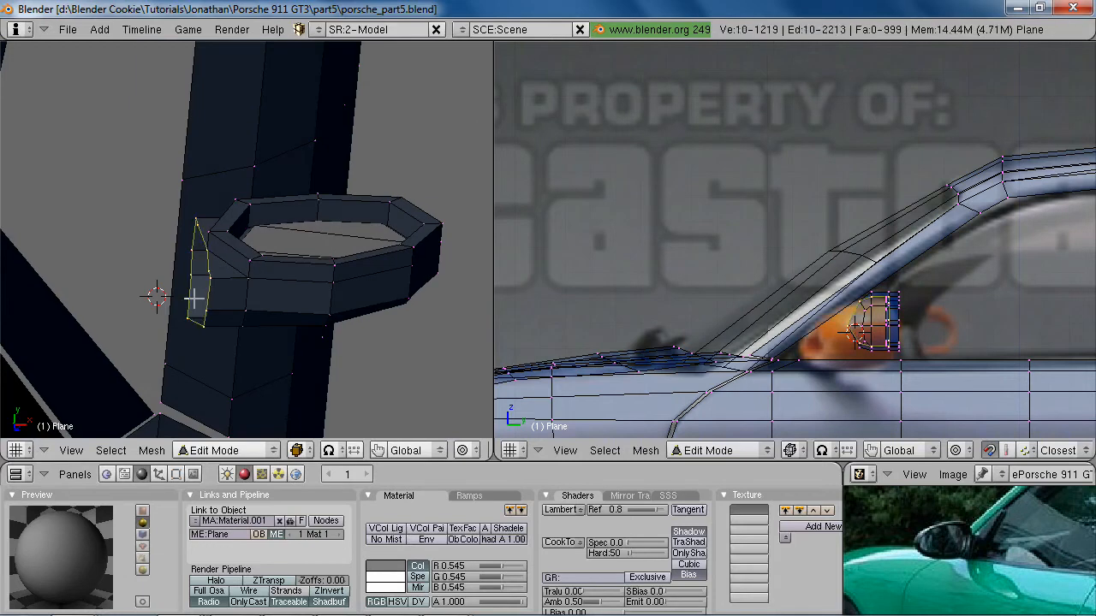
key("KP_7")
key("z")
key("e")
left_click(243, 281)
key("y")
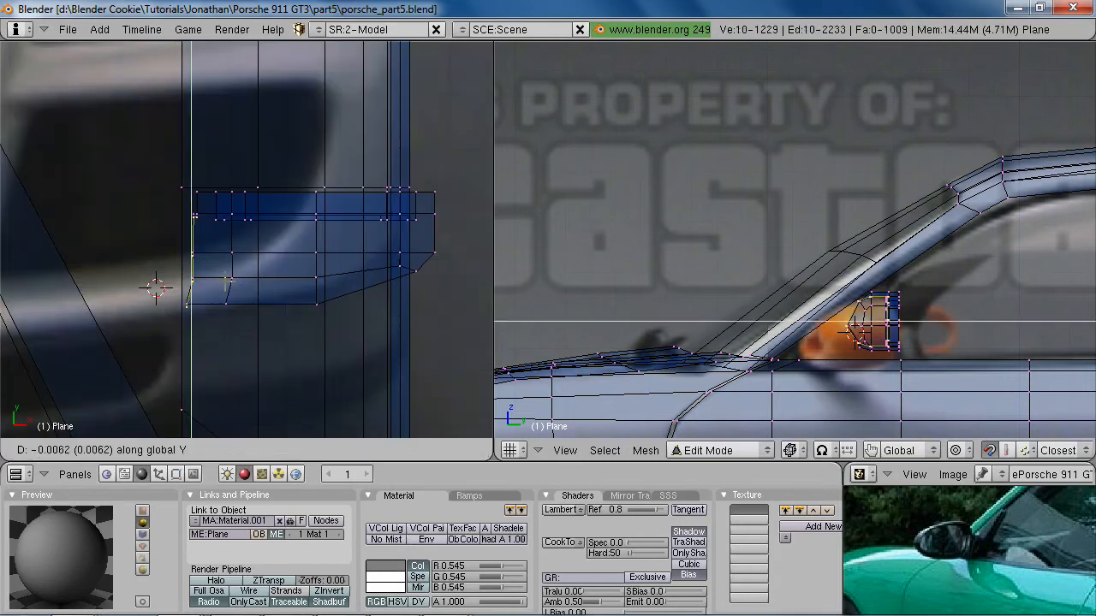
key("x")
left_click(206, 276)
key("z")
mouse_move(191, 273)
middle_mouse_down()
mouse_move(245, 277)
mouse_move(255, 176)
mouse_move(239, 232)
middle_mouse_up()
key("KP_1")
key("z")
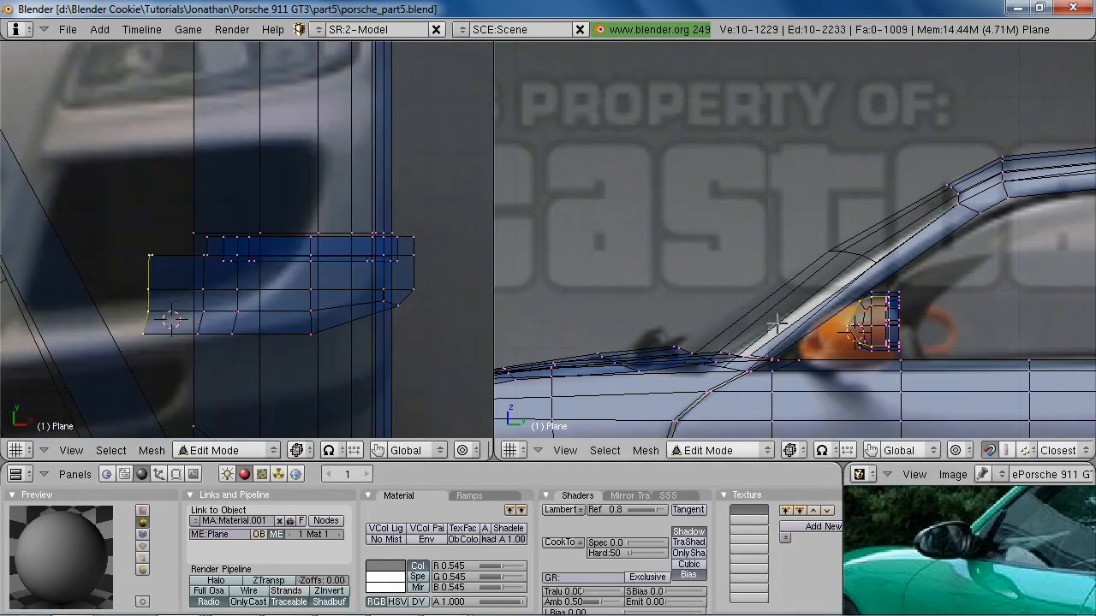
Move the front vertices of the extruded arm end along Y to taper it
key("a")
key("b")
left_click_drag(127, 275, 172, 358)
key("g")
key("y")
left_click(181, 345)
key("a")
key("a")
key("a")
key("b")
left_click_drag(171, 276, 215, 352)
key("z")
key("g")
right_click(216, 352)
key("z")
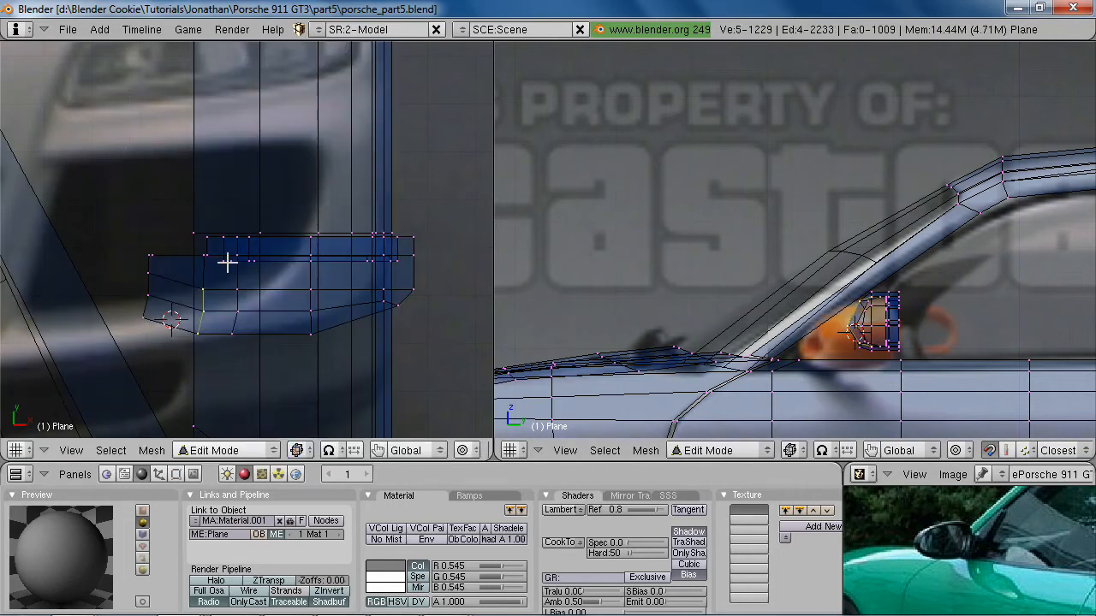
Move the two middle vertex columns on the housing's front along Y to give it a curved profile
left_click_drag(209, 267, 289, 335)
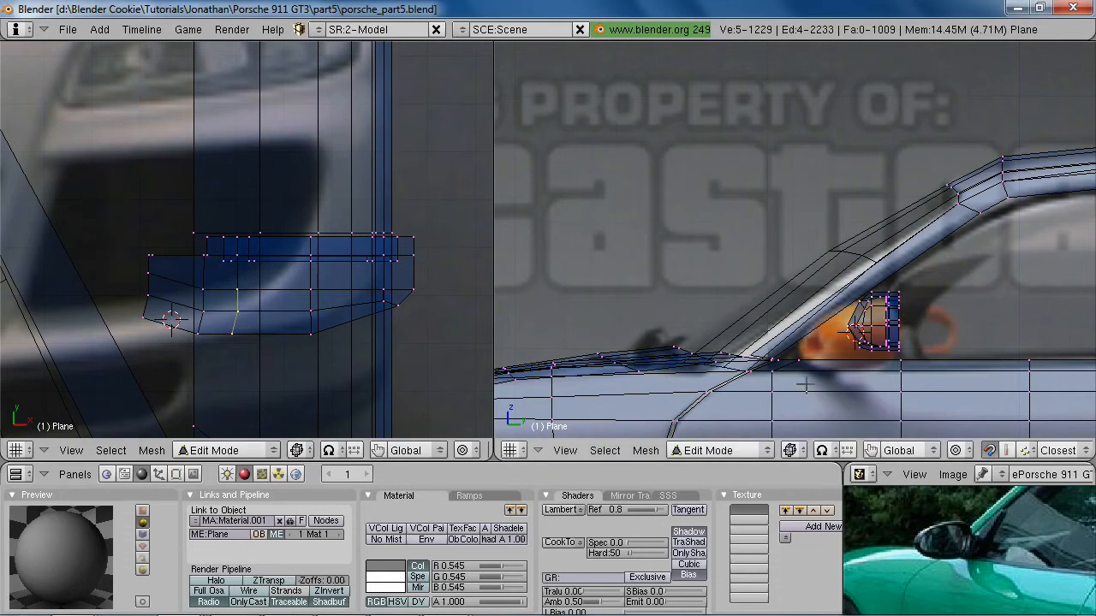
key("g")
key("y")
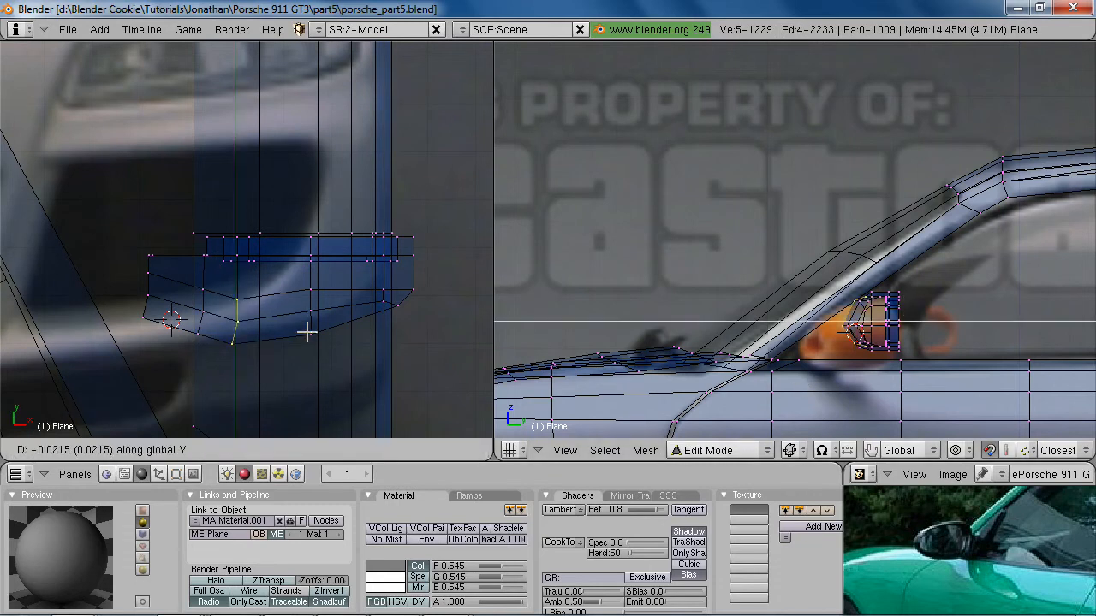
key("z")
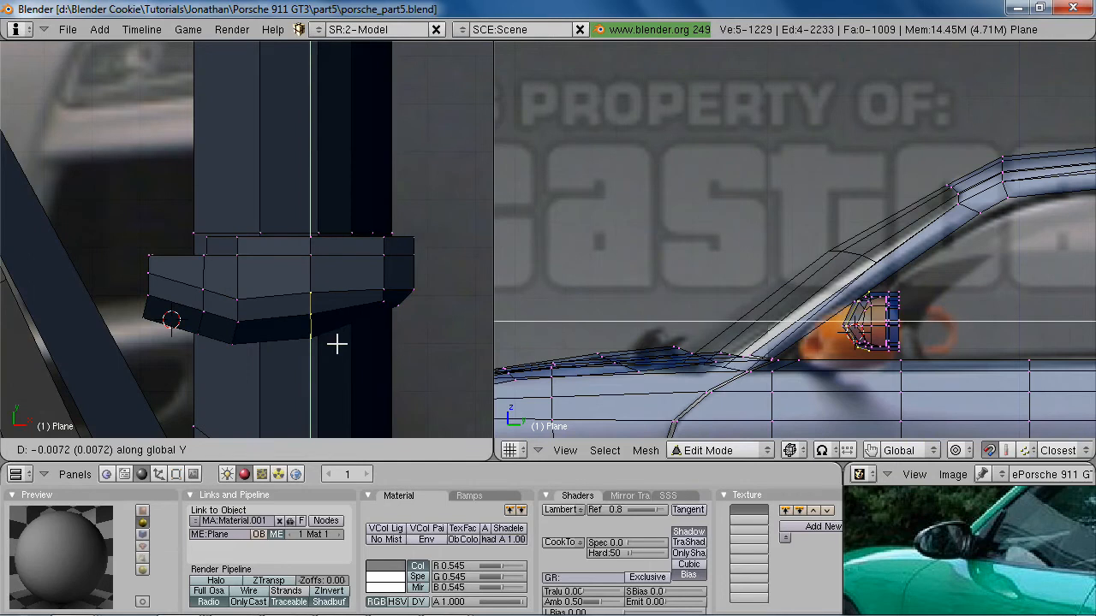
left_click(336, 345)
key("a")
scroll(334, 344, "down", 2)
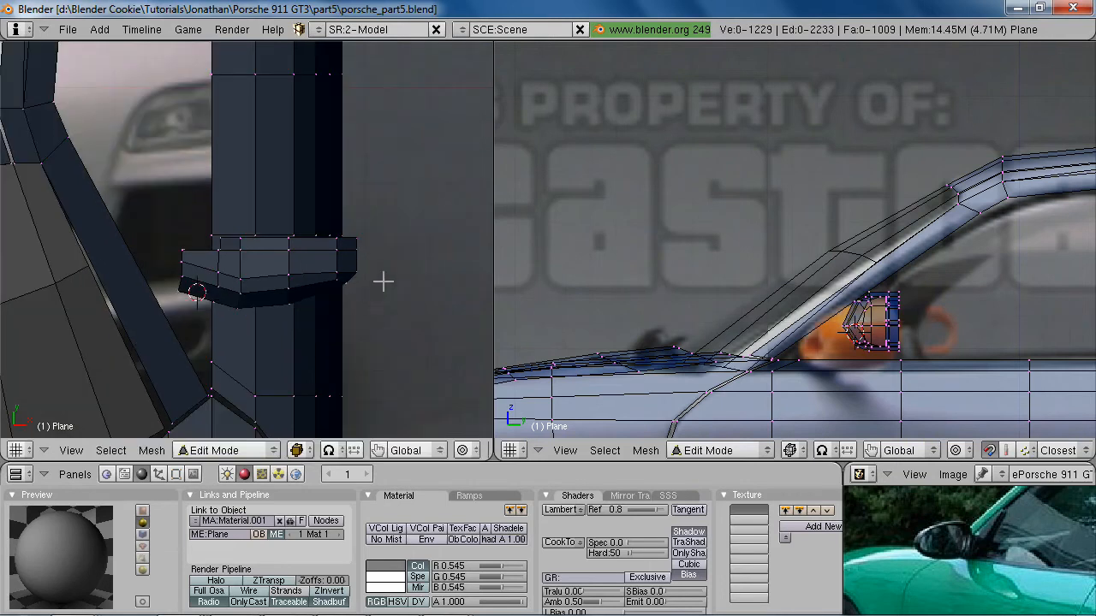
Select the whole connected mirror housing and rotate it about Z so its outer end angles backward
key("l")
scroll(391, 342, "up", 1)
key("r")
key("z")
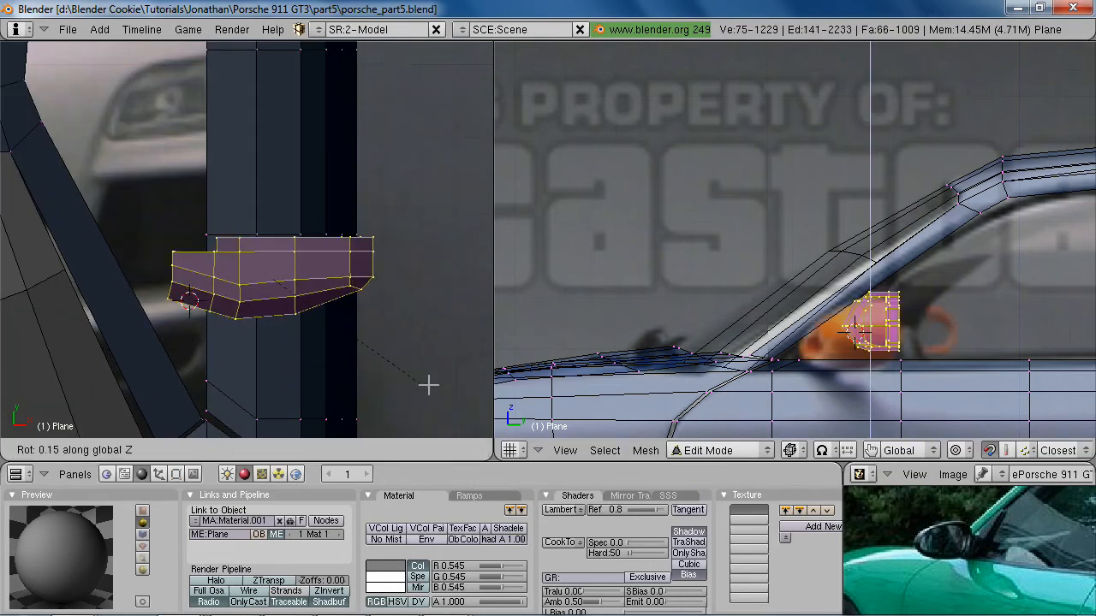
left_click(440, 347)
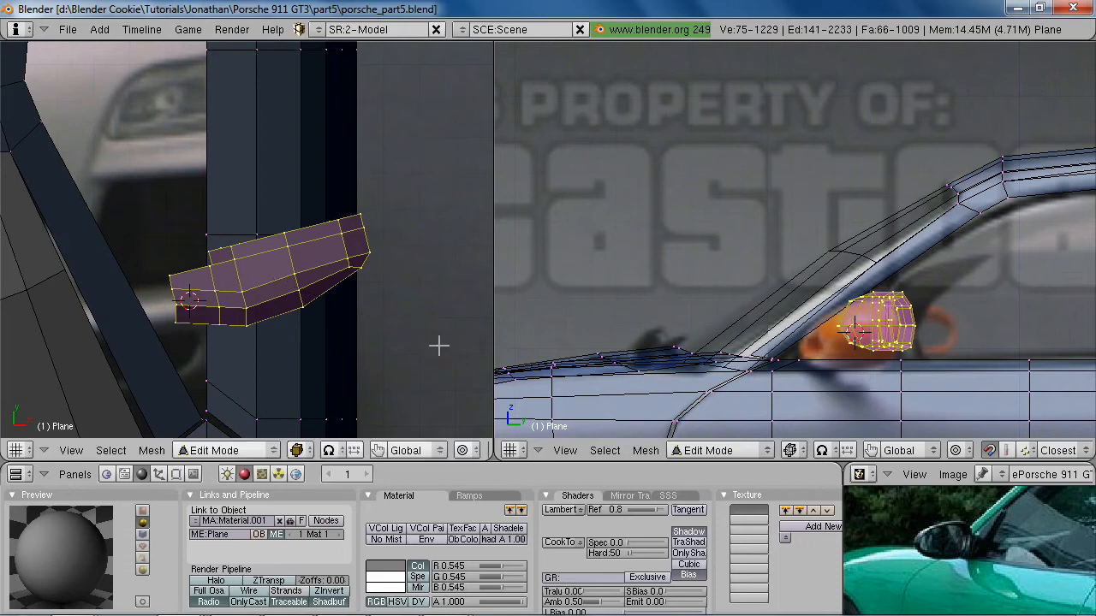
scroll(440, 347, "up", 2)
scroll(237, 264, "up", 1)
key("Tab")
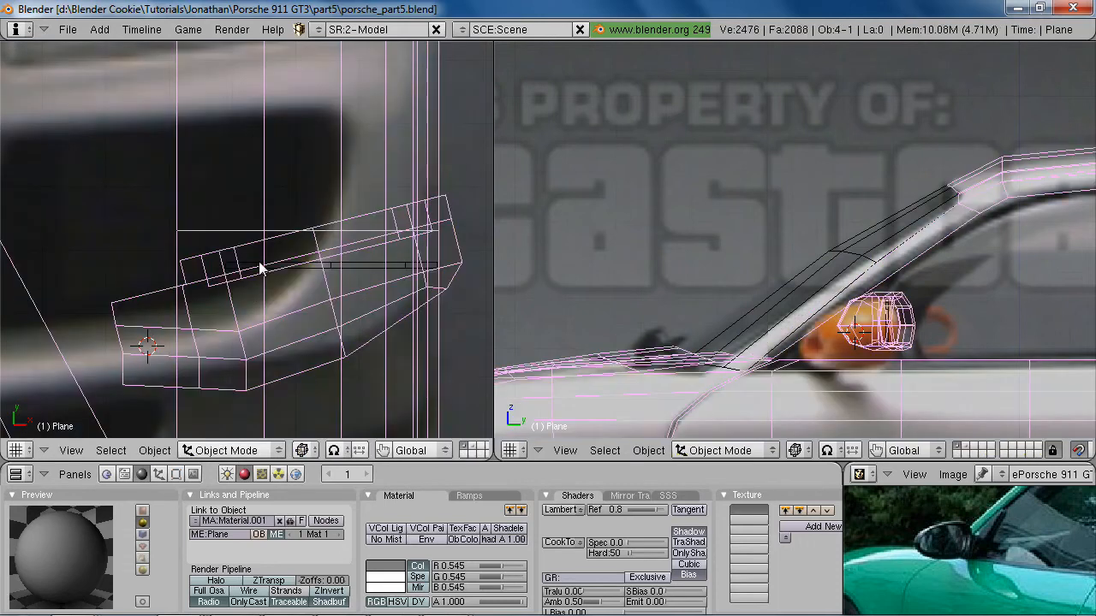
right_click(260, 267)
key("Tab")
key("g")
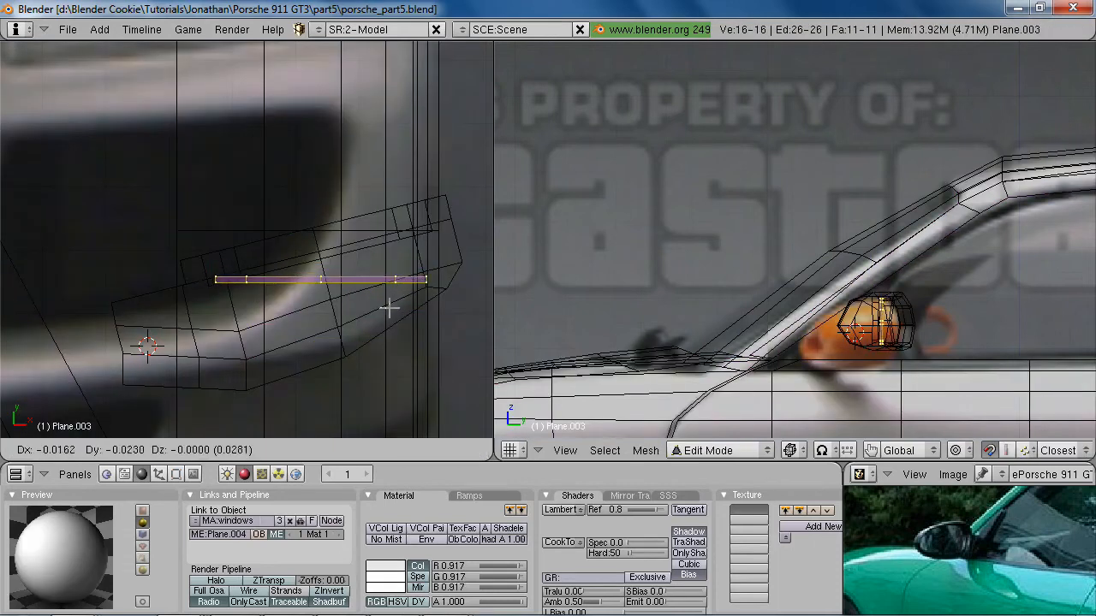
key("Escape")
key("Tab")
right_click(289, 309)
key("Tab")
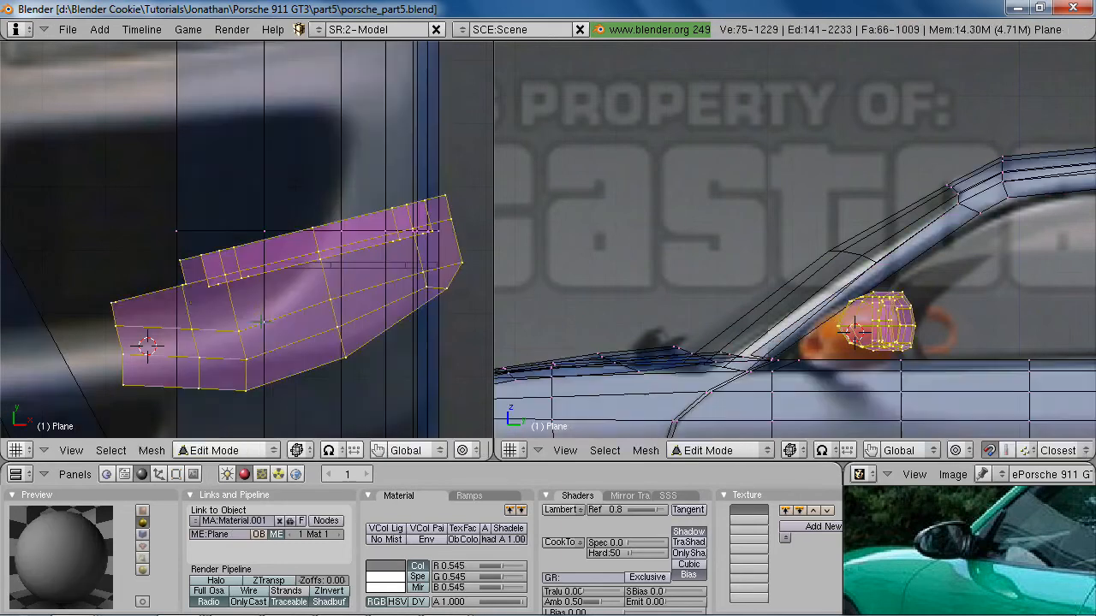
Select the mirror glass recess's face loops, rotate them about Z by about -11.67 degrees and reposition them inside the housing
key("a")
right_click(265, 266, "alt")
right_click(284, 265, "alt")
right_click(306, 269, "ctrl+alt")
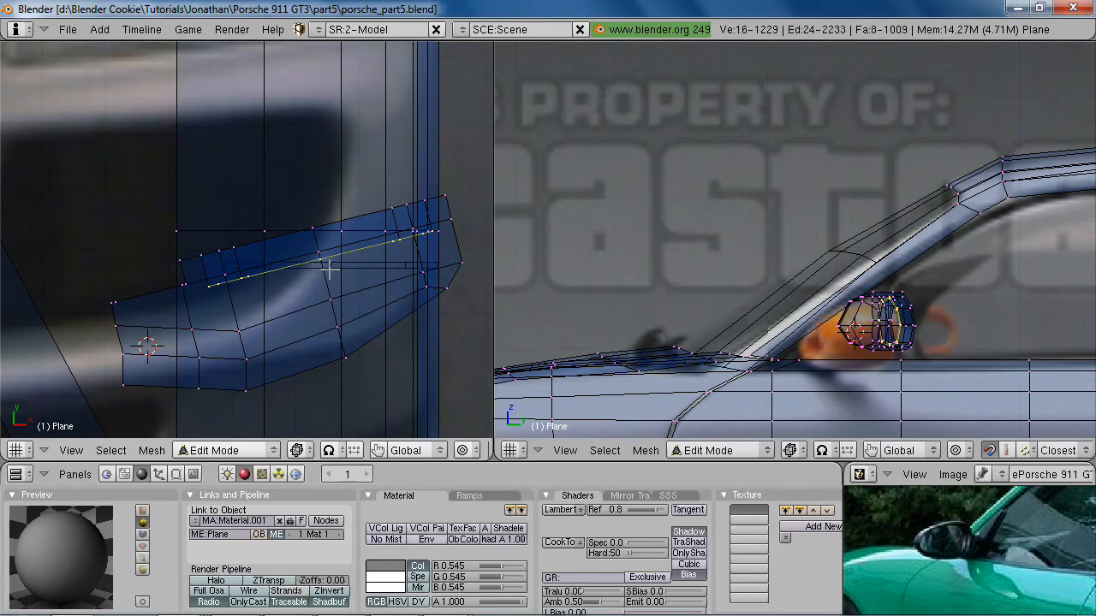
key("r")
key("z")
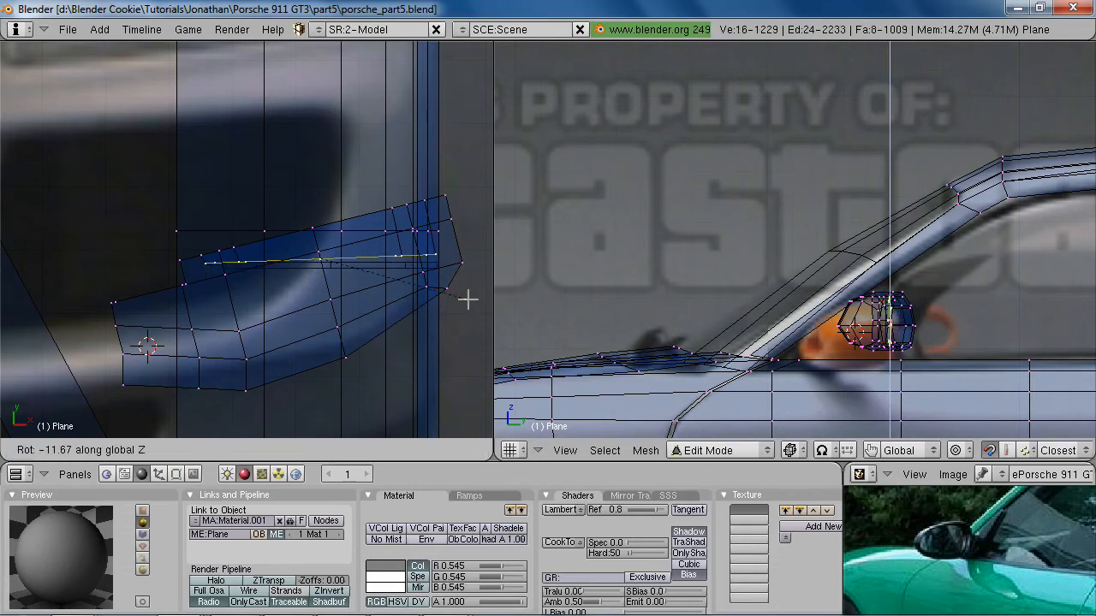
left_click(469, 304)
key("g")
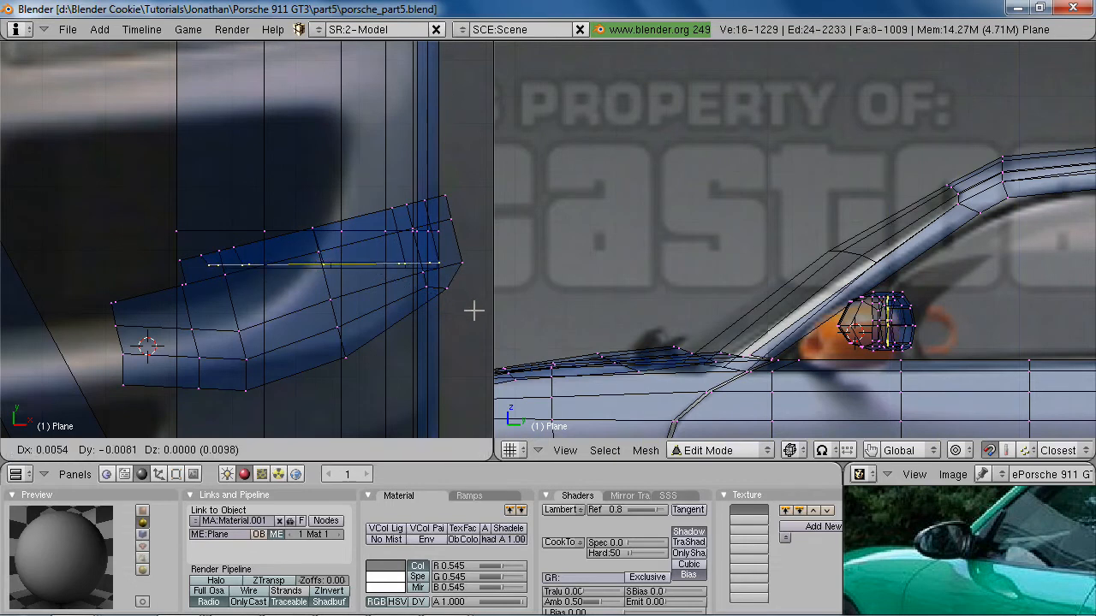
left_click(482, 313)
Select an edge loop near the mirror housing's outer end and scale it
key("a")
right_click(425, 265, "alt")
key("a")
middle_click_drag(256, 349, 455, 348)
key("s")
left_click(429, 329)
key("z")
mouse_move(248, 330)
middle_mouse_down()
mouse_move(242, 350)
mouse_move(262, 382)
mouse_move(293, 401)
middle_mouse_up()
Examine the mirror from the front in object mode and compare its arm with the reference photo in Windows Photo Viewer
key("Tab")
scroll(230, 380, "down", 5)
middle_click_drag(229, 380, 282, 261)
key("a")
scroll(282, 346, "down", 2)
key("KP_1")
scroll(268, 215, "up", 1)
key("alt+Tab")
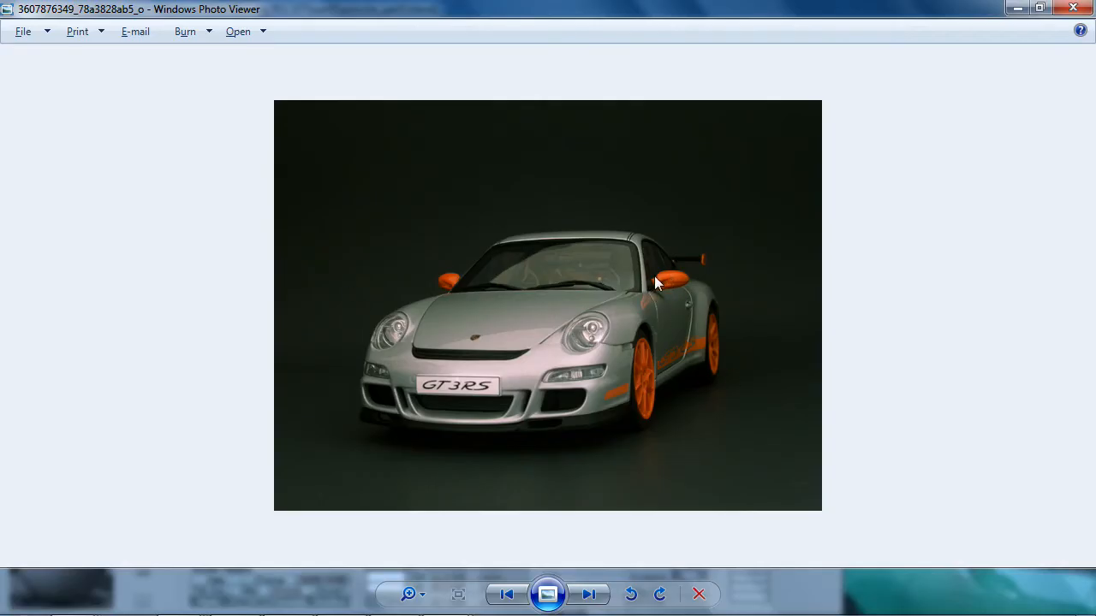
key("alt+Tab")
scroll(390, 266, "up", 2)
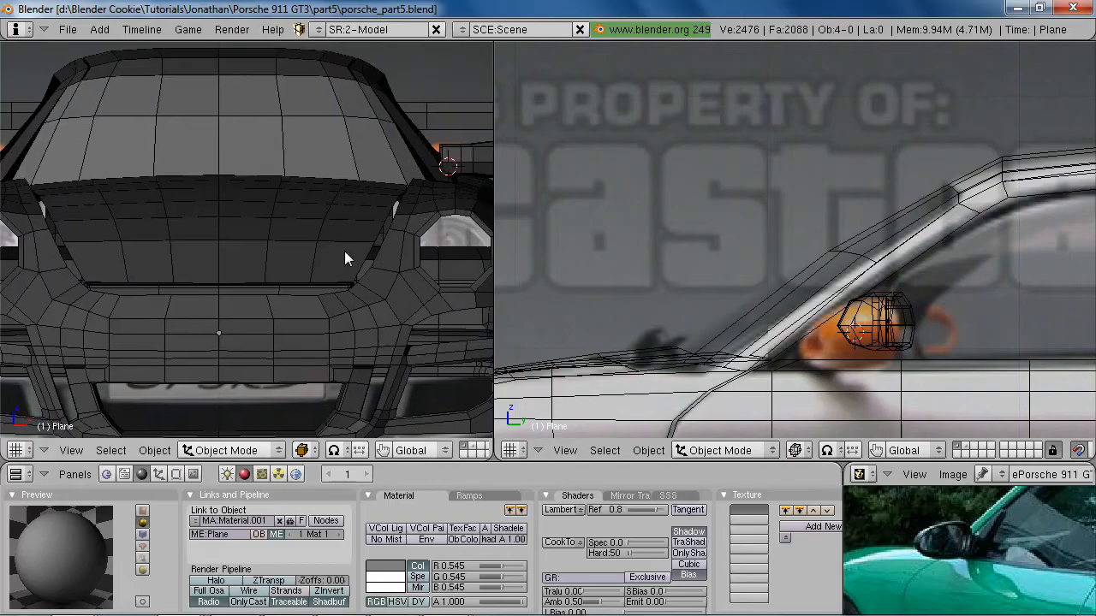
middle_click_drag(425, 218, 236, 361, "shift")
scroll(236, 360, "up", 3)
key("z")
key("alt+Tab")
key("alt+Tab")
Select the mirror arm's loops and scale them along Z to about 0.74 to make the arm thinner
scroll(221, 375, "up", 3)
middle_click_drag(90, 374, 155, 204, "shift")
key("z")
key("Tab")
right_click(41, 207, "alt+shift")
key("z")
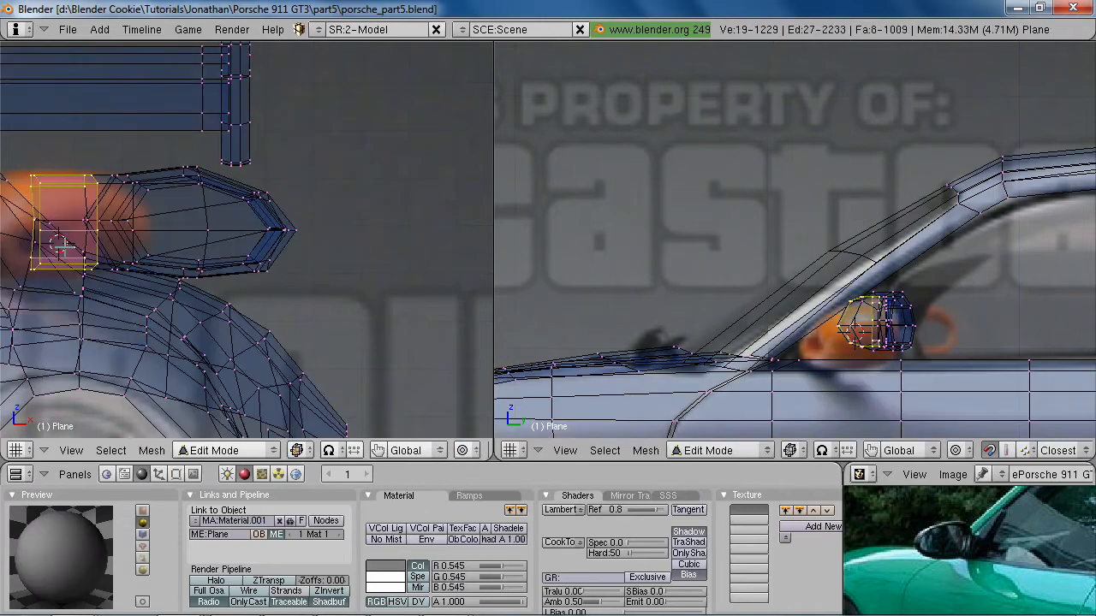
key("z")
key("s")
key("z")
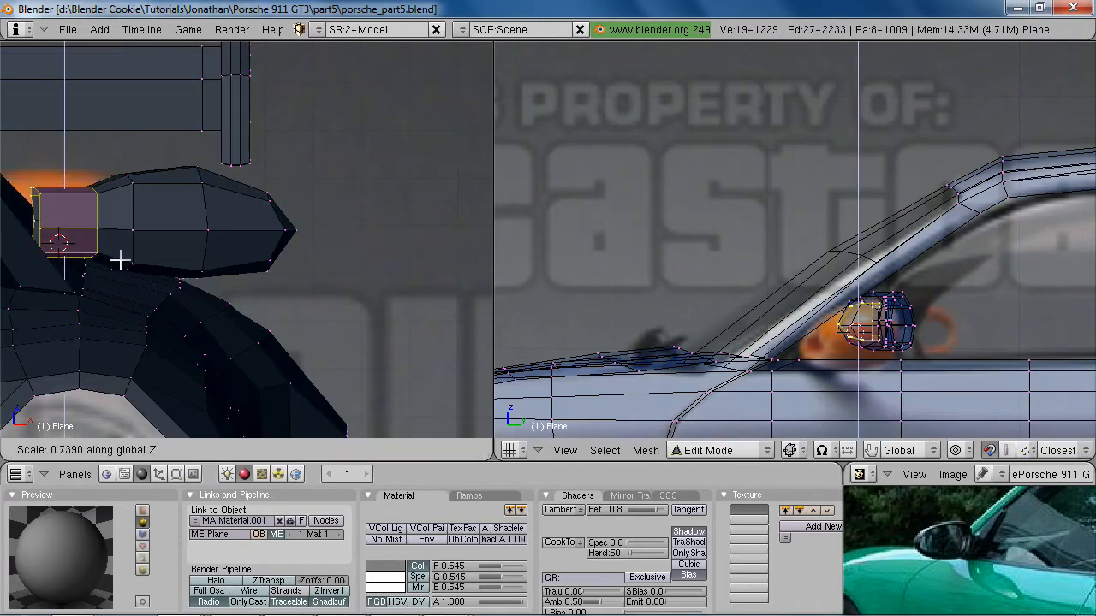
left_click(121, 253)
Move the mirror arm down along Z to match the reference photo
key("alt+Tab")
key("alt+Tab")
key("g")
key("z")
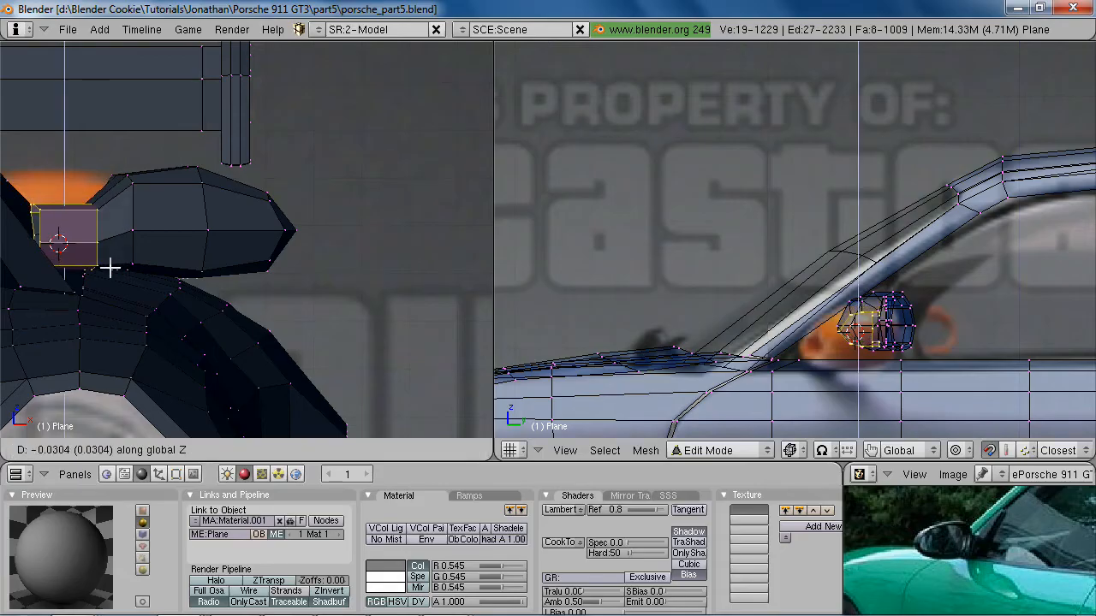
left_click(122, 268)
key("z")
key("g")
key("z")
left_click(142, 272)
key("z")
Rotate the edge loop where the arm meets the mirror housing so that it slants outward toward its lower end
key("alt+Tab")
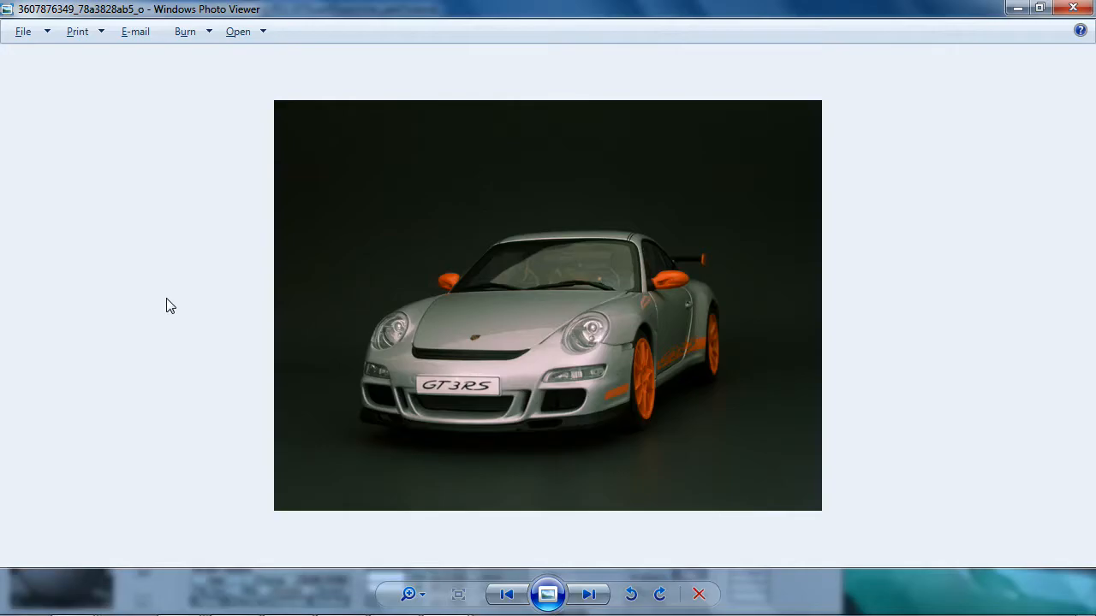
key("alt+Tab")
middle_click_drag(202, 284, 352, 287, "shift")
scroll(242, 225, "up", 1)
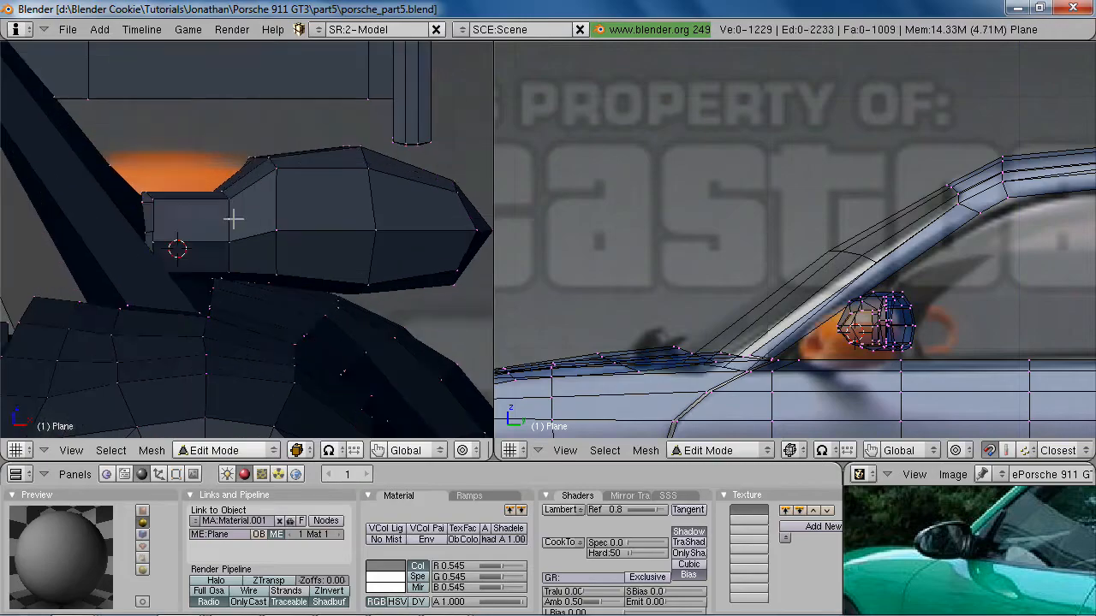
key("a")
key("z")
key("z")
key("r")
left_click(323, 291)
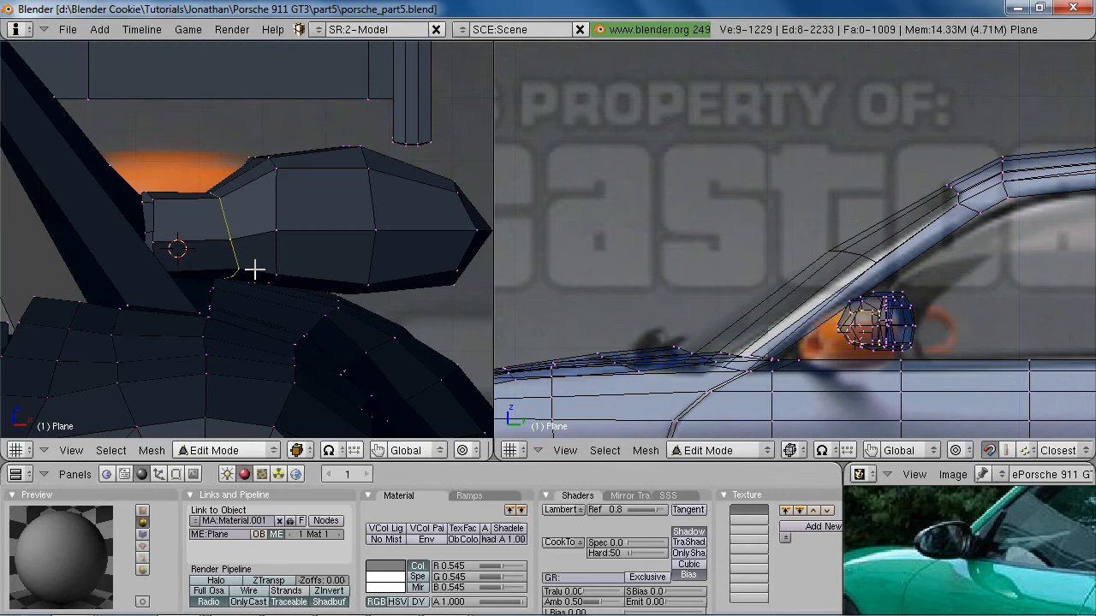
Add an edge loop on the mirror arm beside the slanted junction and slide it close to the housing
key("ctrl+r")
left_click(206, 240)
left_click(222, 248)
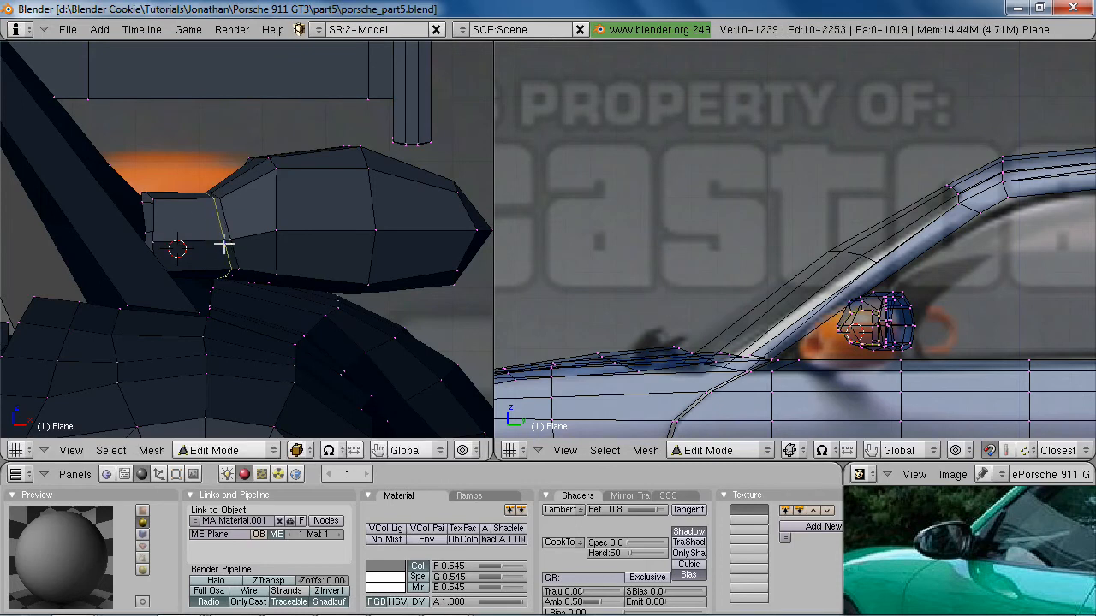
key("alt+Tab")
key("alt+Tab")
key("ctrl+e")
left_click(221, 309)
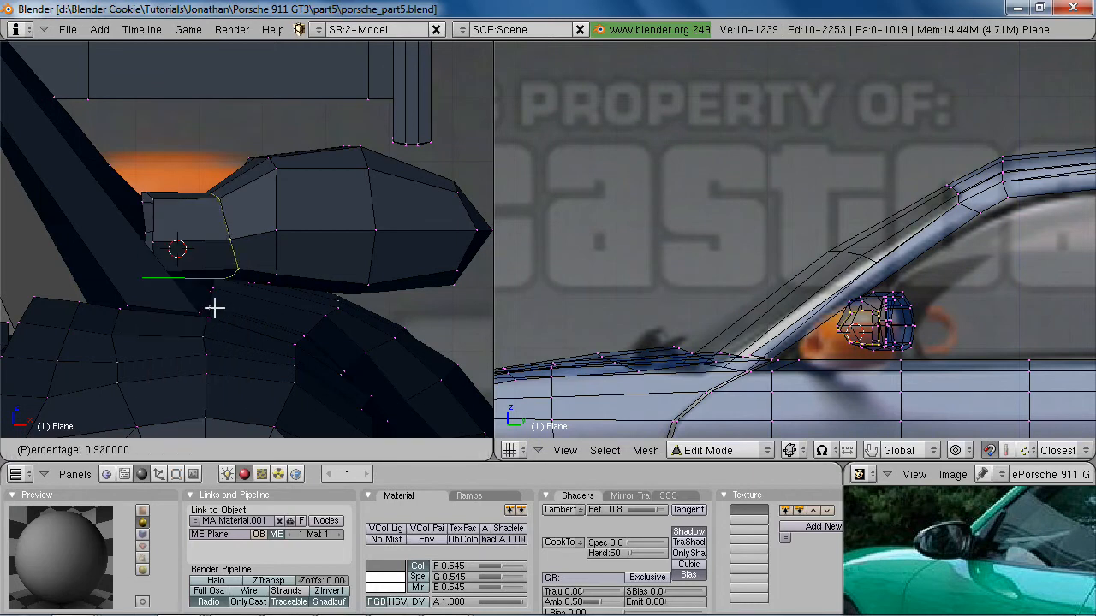
left_click(186, 292)
Add another edge loop at the arm junction, extrude the narrow face strip and scale it to about 0.9 to form a groove
key("ctrl+r")
left_click(203, 249)
left_click(221, 231)
key("e")
left_click(320, 335)
key("s")
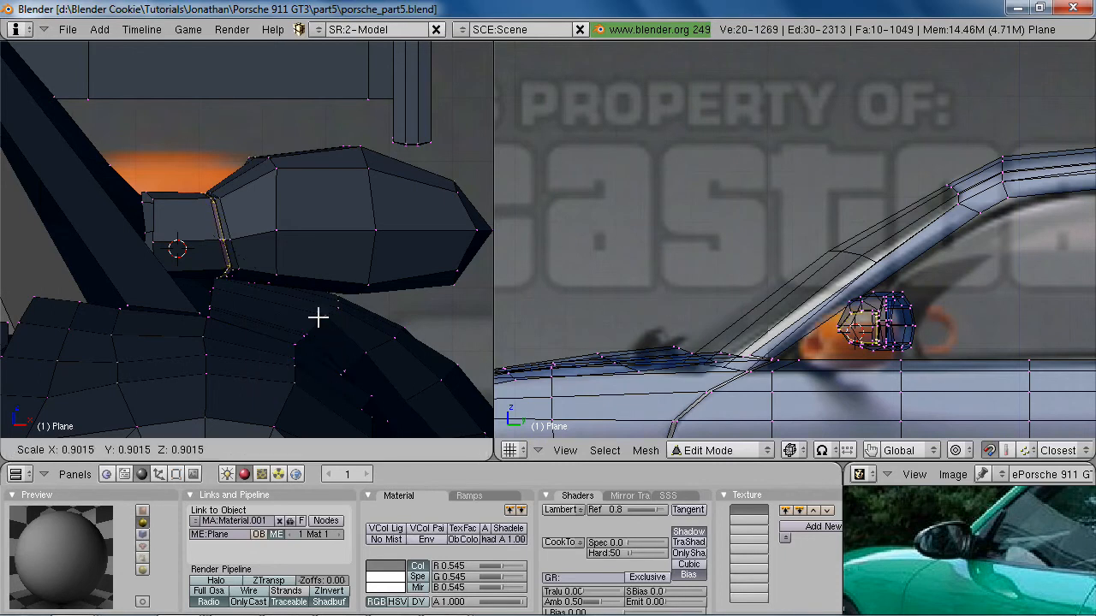
left_click(317, 315)
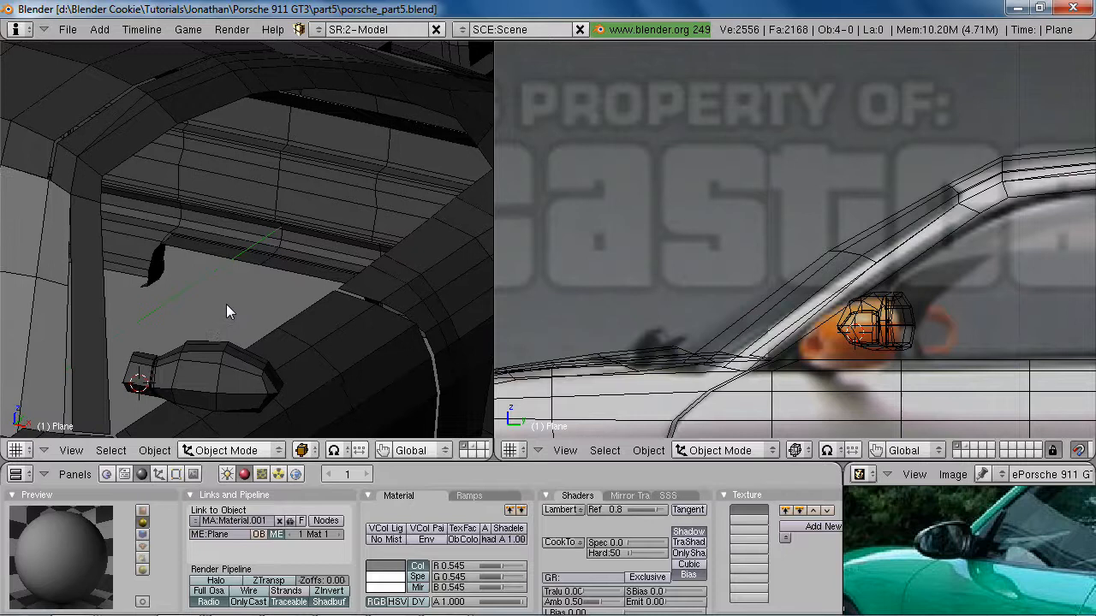
Examine the finished mirror from the front and beside the windscreen pillar
middle_click_drag(227, 310, 328, 315)
scroll(327, 319, "up", 2)
scroll(323, 314, "down", 8)
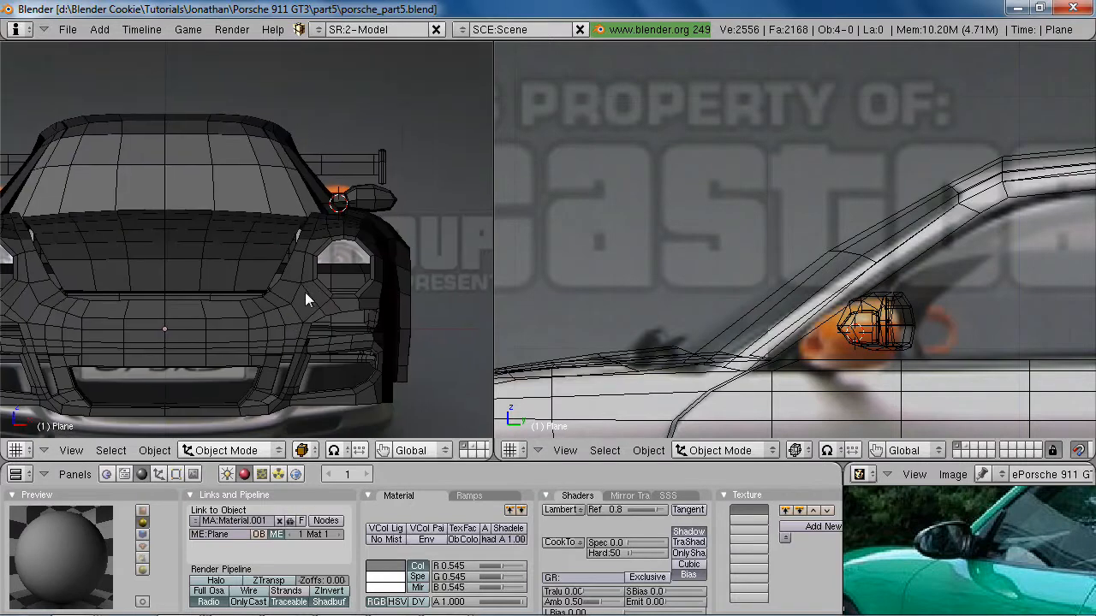
middle_click_drag(880, 318, 874, 257, "shift")
scroll(876, 262, "up", 2)
key("Tab")
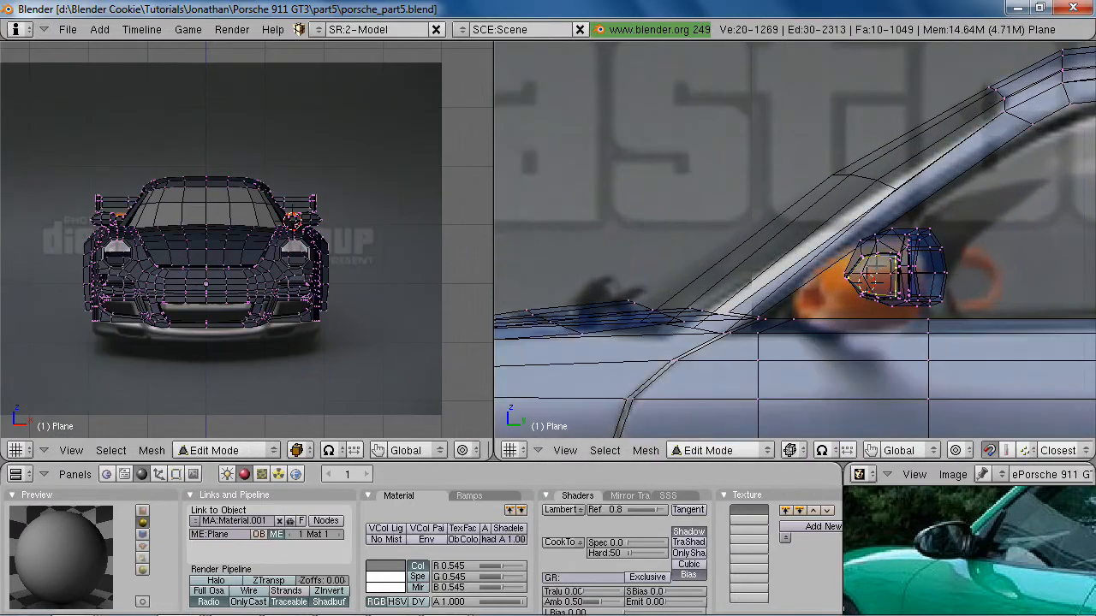
key("a")
middle_click_drag(856, 283, 776, 227)
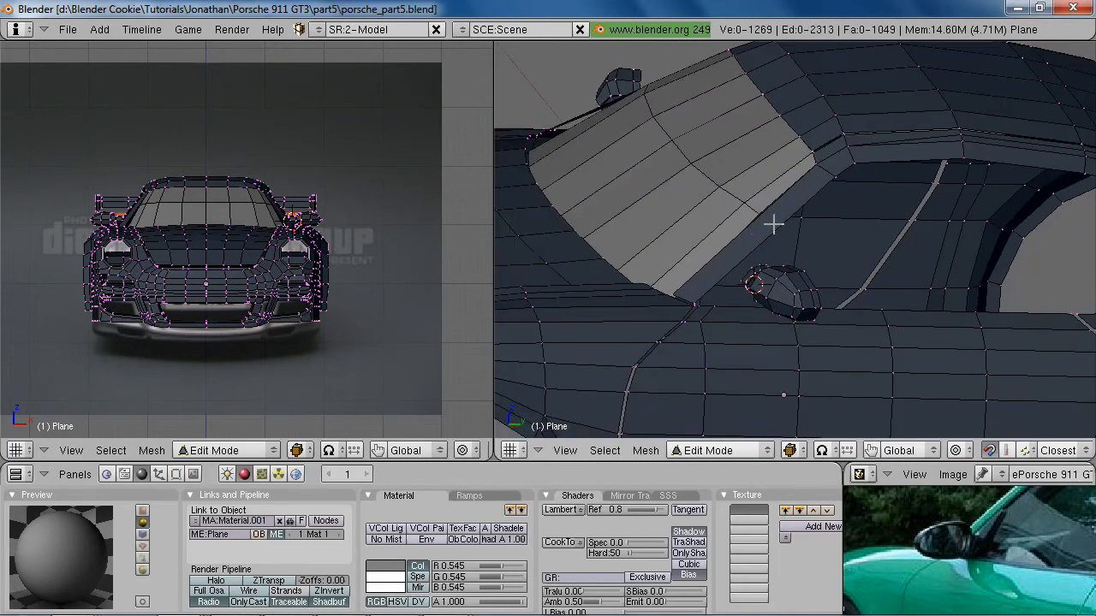
Cut an edge across the windscreen pillar above the mirror and move it in side view to follow the pillar's curve
key("ctrl+r")
left_click(777, 214)
left_click(767, 227)
key("KP_3")
key("g")
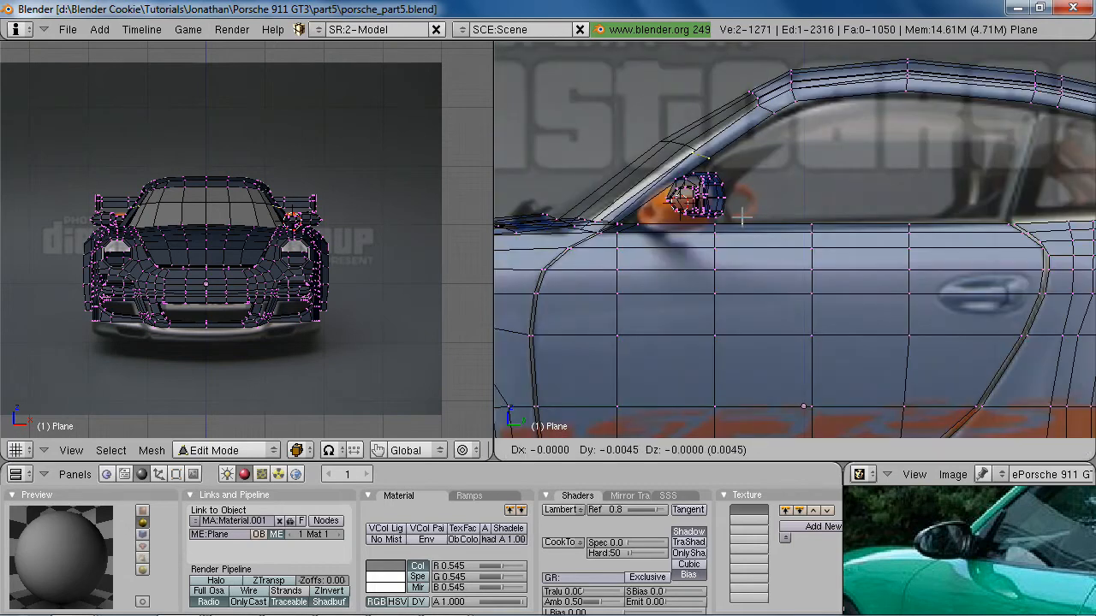
left_click(739, 217)
key("g")
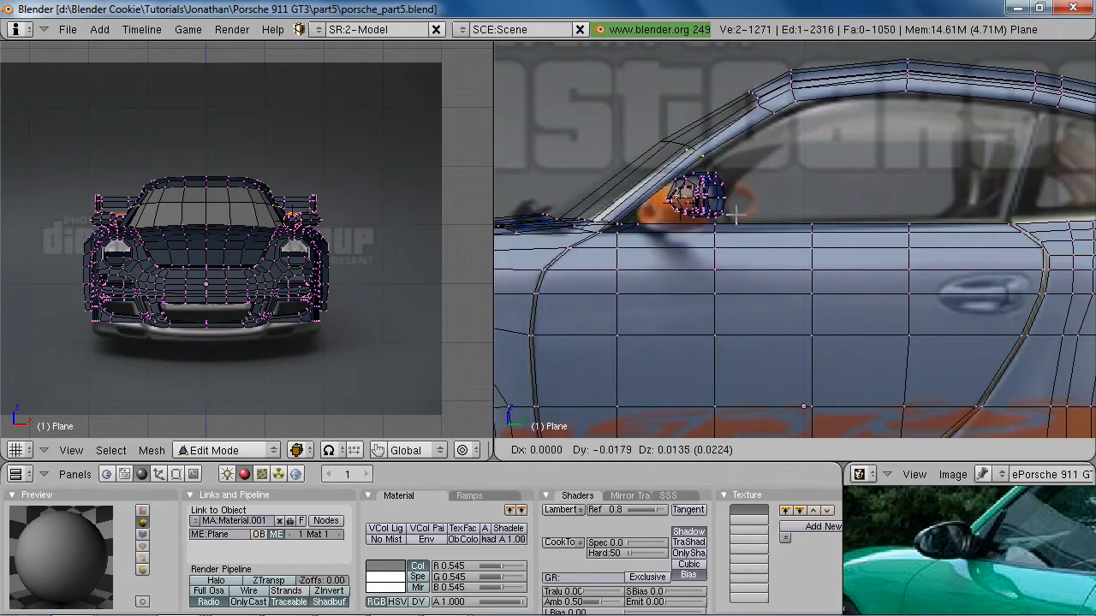
left_click(736, 214)
Cut a second edge across the lower windscreen pillar and adjust its position in the side and front views
key("z")
key("ctrl+r")
left_click(658, 187)
left_click(653, 186)
key("g")
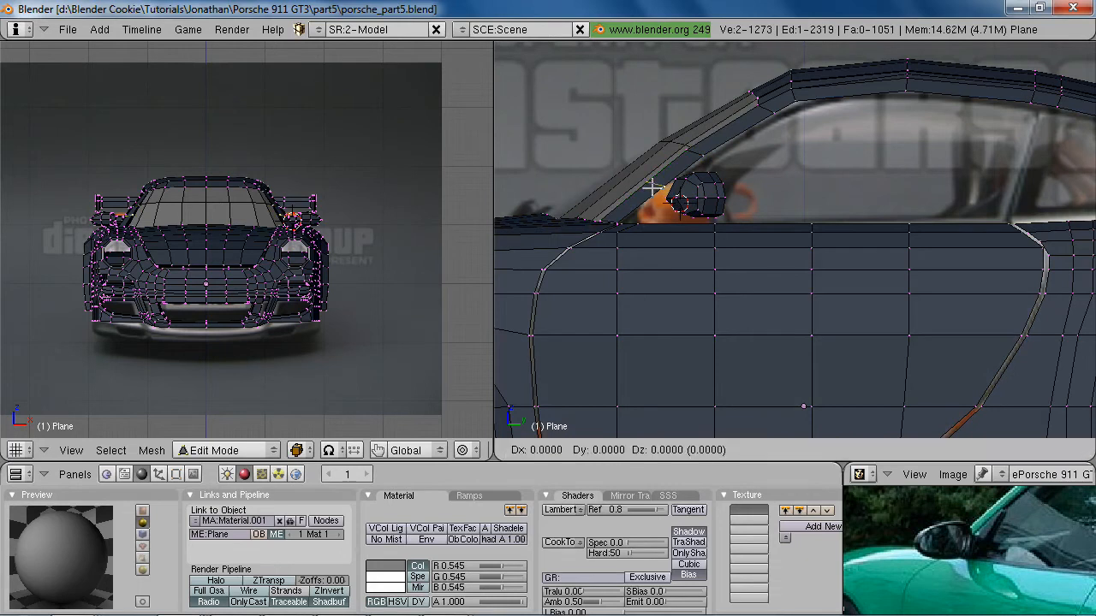
left_click(646, 193)
scroll(188, 259, "up", 5)
middle_click_drag(355, 259, 342, 285, "shift")
scroll(188, 377, "up", 4)
scroll(262, 314, "up", 2)
key("g")
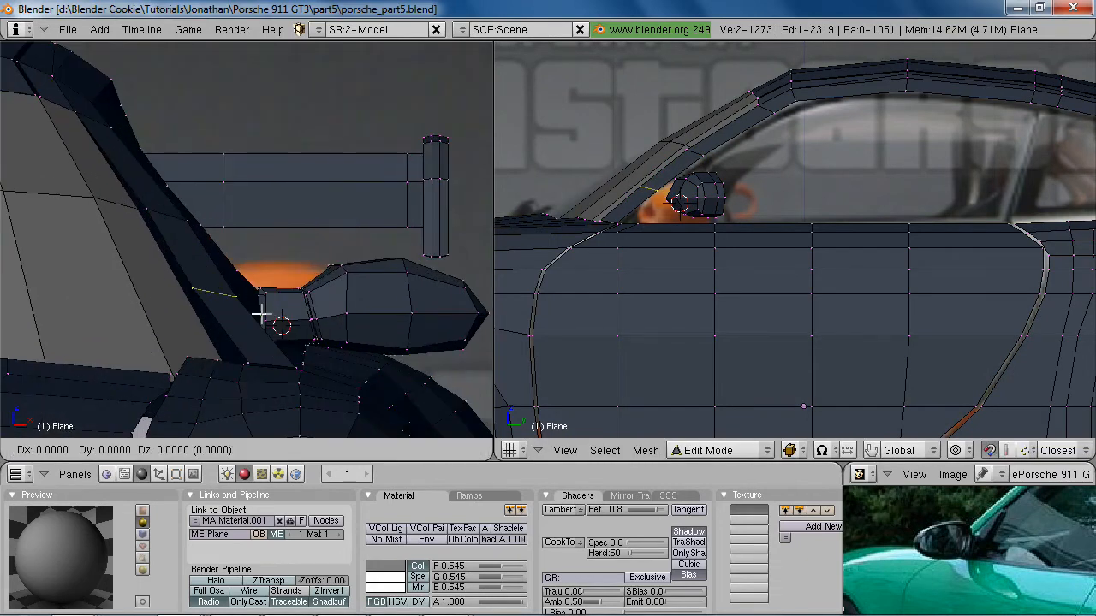
left_click(261, 315)
Duplicate the pillar and door-top edges around the side window's front corner and scale the copy
middle_click_drag(715, 183, 770, 300, "shift")
scroll(722, 181, "up", 3)
key("a")
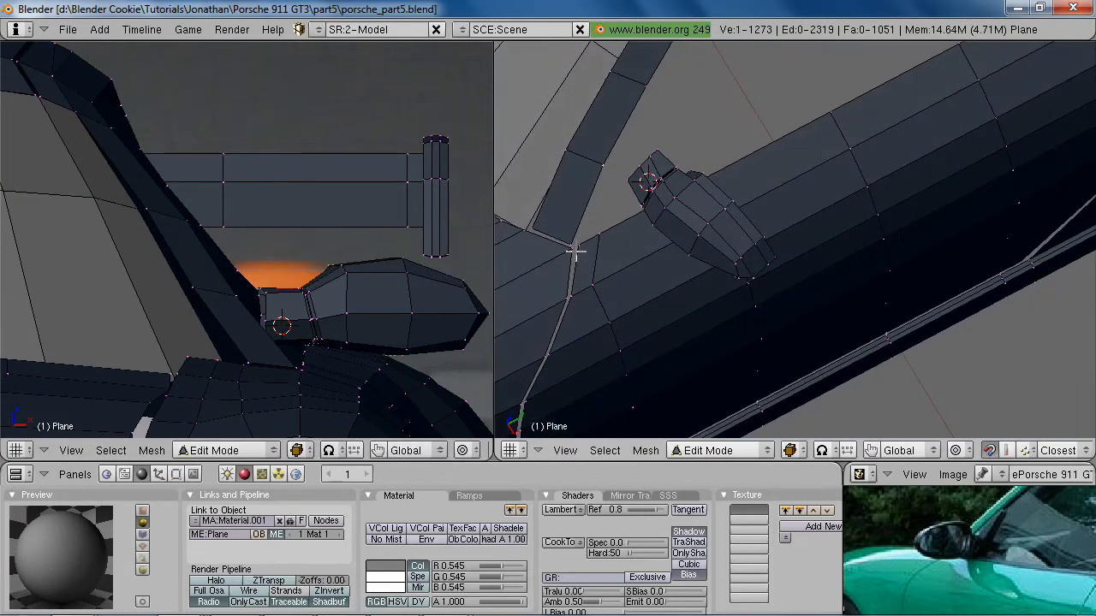
right_click(580, 246, "shift")
key("z")
middle_click_drag(705, 186, 685, 205)
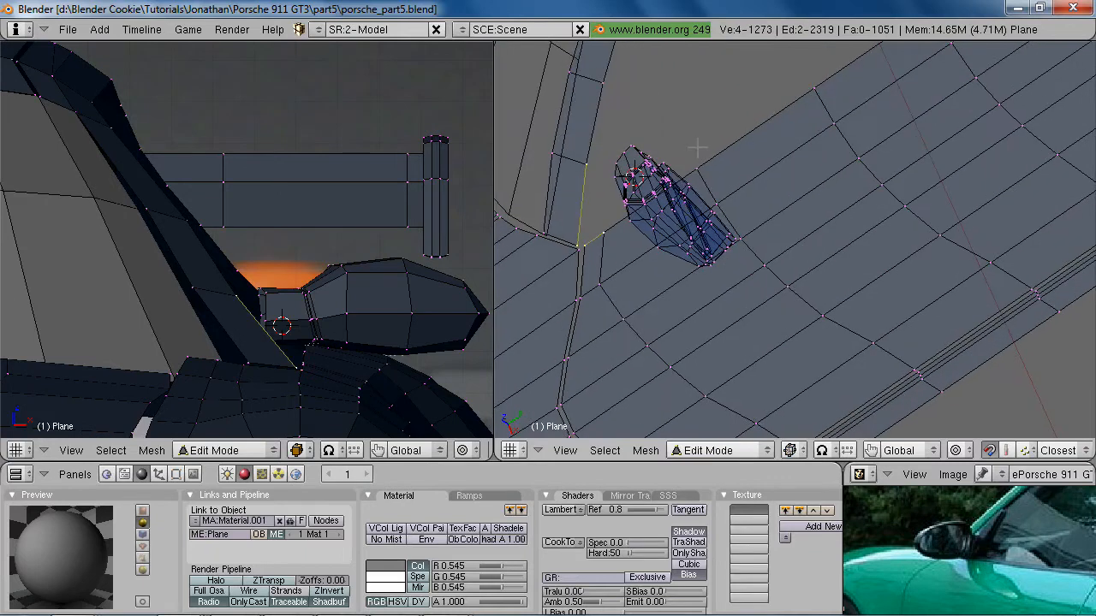
key("s")
left_click(723, 297)
Move the duplicated window-corner edges along X to set their depth relative to the body
middle_click_drag(723, 295, 1017, 120)
middle_click_drag(805, 202, 660, 154)
key("g")
key("x")
left_click(772, 213)
key("z")
key("z")
key("KP_3")
scroll(660, 154, "down", 3)
middle_click_drag(695, 121, 808, 313, "shift")
scroll(809, 313, "up", 4)
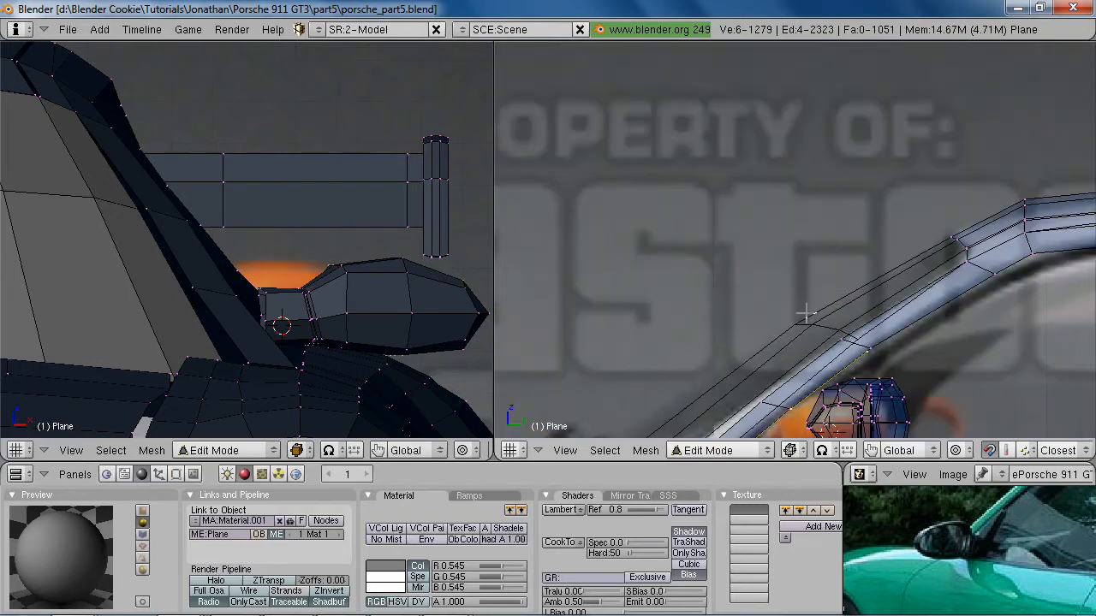
middle_click_drag(842, 353, 824, 192, "shift")
scroll(824, 186, "up", 1)
key("g")
key("z")
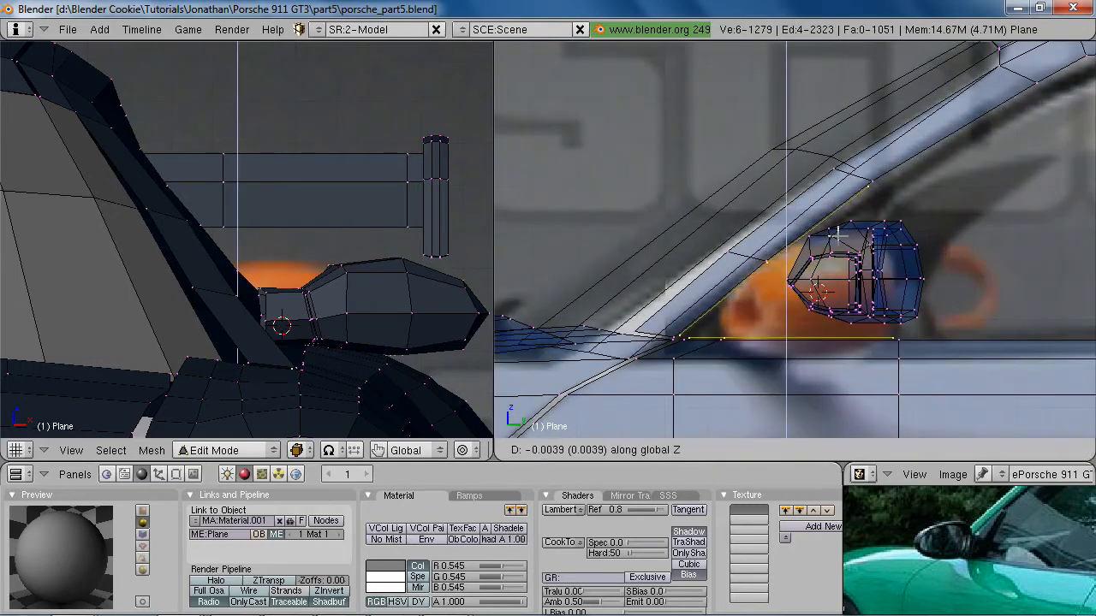
key("Escape")
Fill two faces between the duplicated pillar and door edges to make the triangular mirror panel, and select the whole panel
key("a")
key("g")
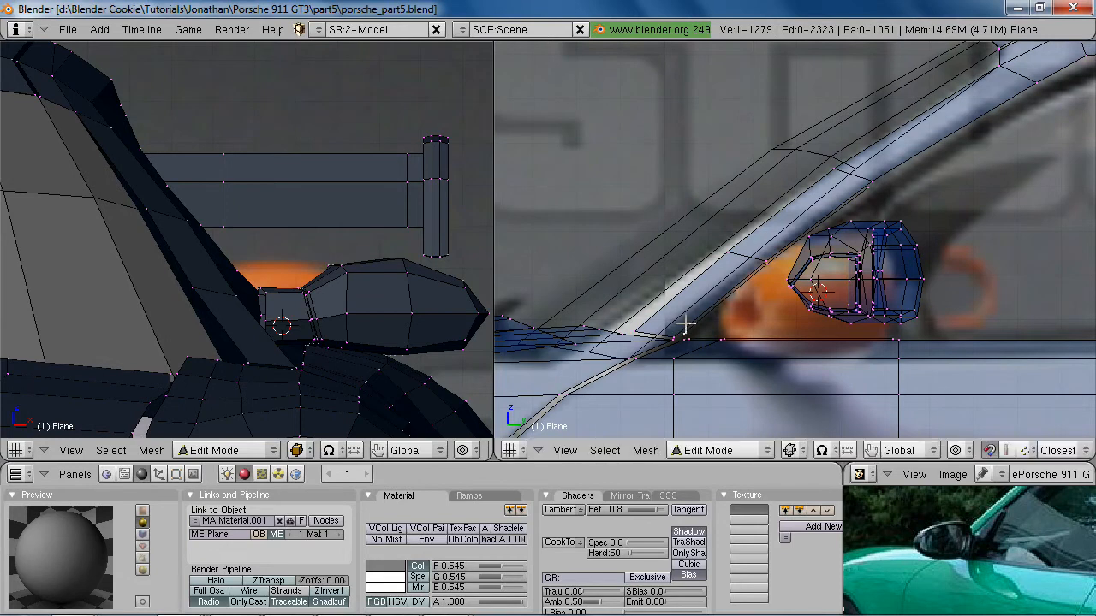
key("f")
key("a")
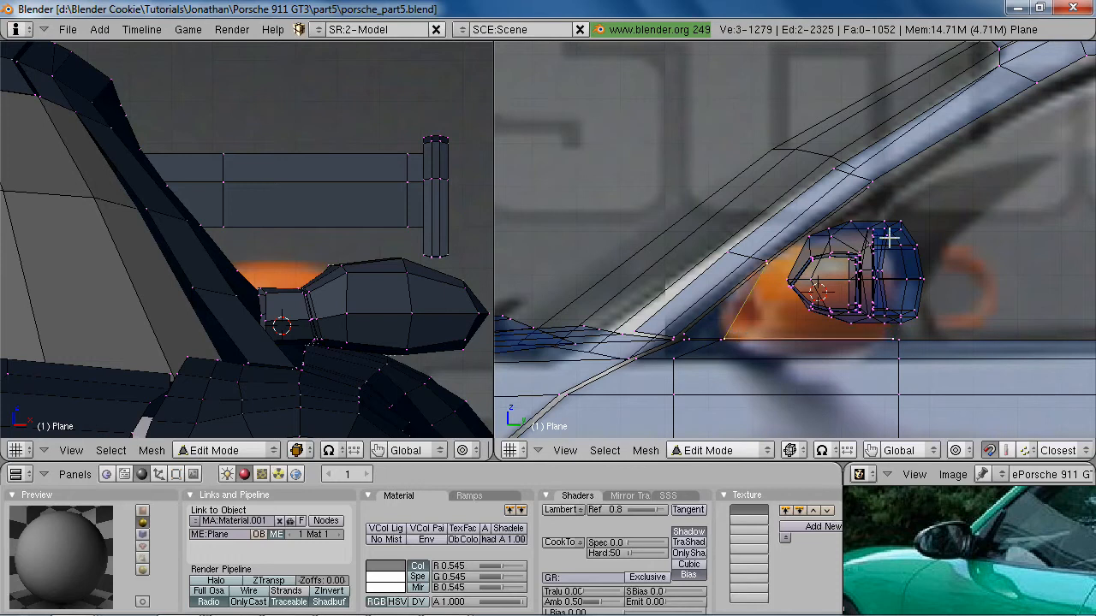
right_click(866, 190, "shift")
key("f")
key("z")
mouse_move(859, 208)
middle_mouse_down()
mouse_move(813, 281)
mouse_move(802, 384)
mouse_move(809, 326)
middle_mouse_up()
key("a")
key("l")
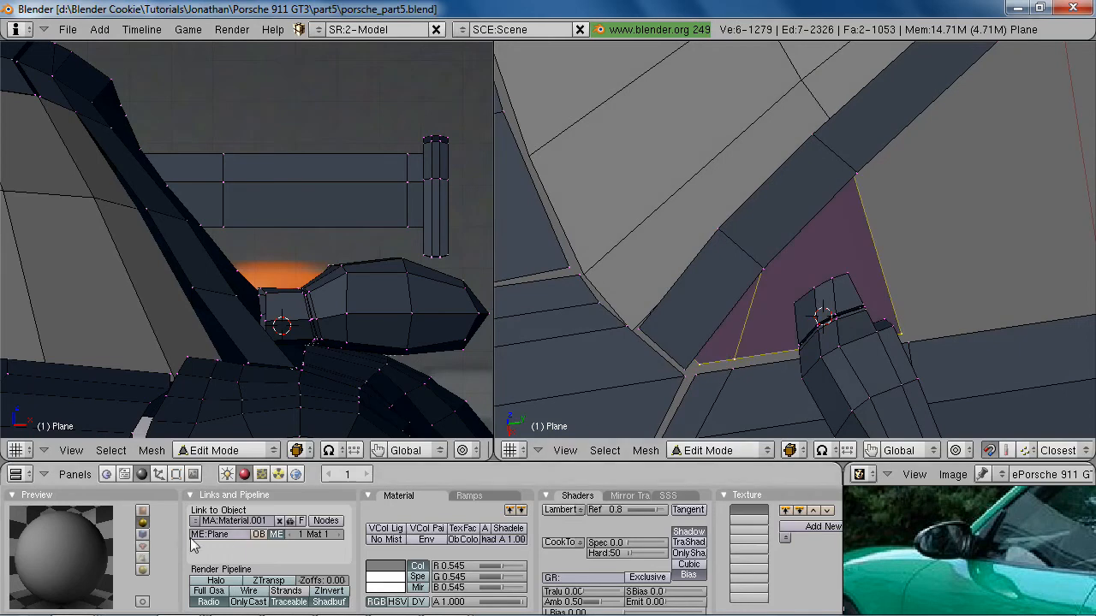
Add a second material slot for the triangular panel and name its material "dark"
left_click(176, 476)
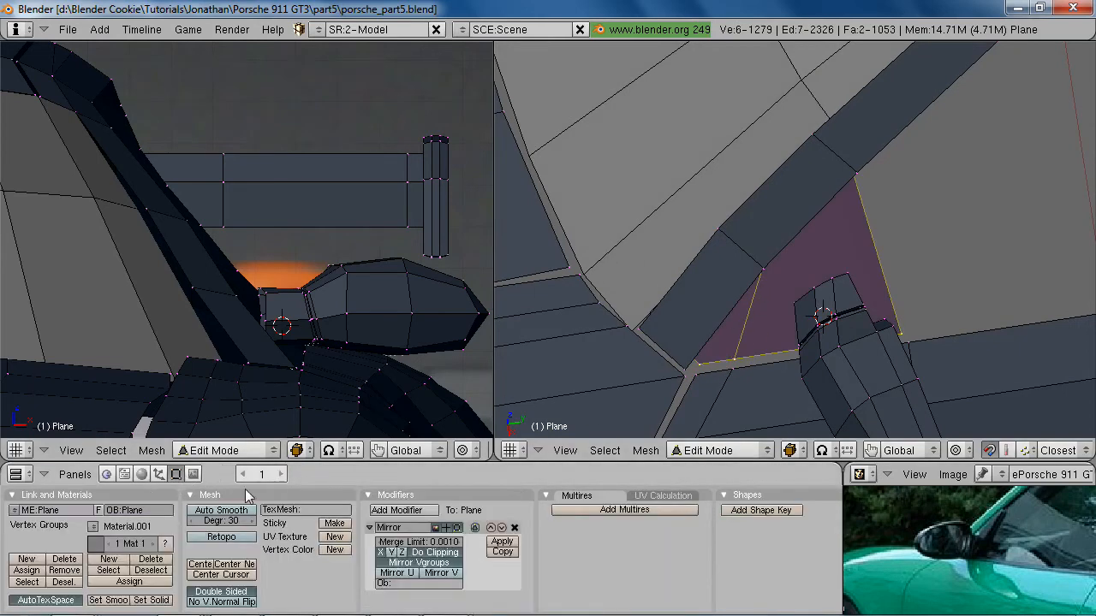
left_click(108, 561)
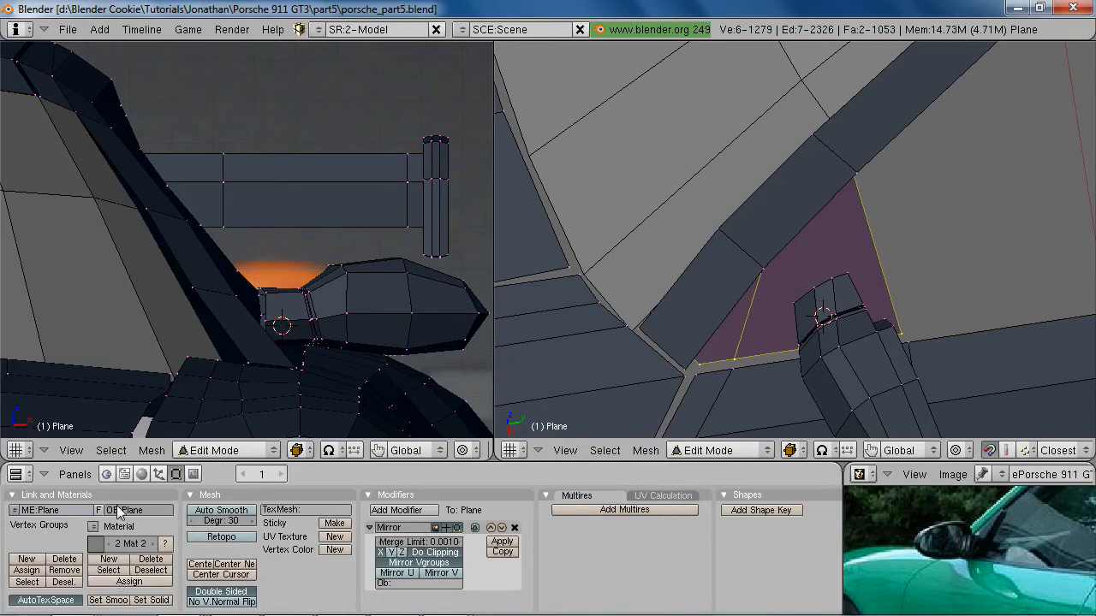
left_click(142, 475)
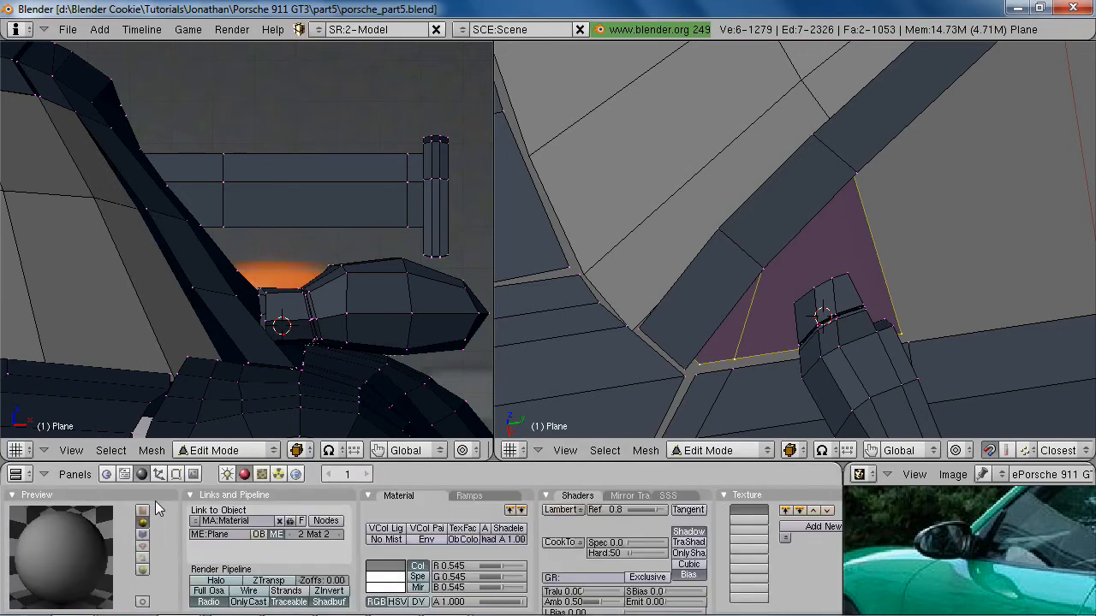
left_click(262, 521)
Darken the dark material's specular colour and check the panel in object mode
left_click(375, 582)
left_click_drag(407, 549, 390, 573)
scroll(750, 271, "down", 3)
middle_click_drag(751, 271, 836, 308)
key("Tab")
key("Tab")
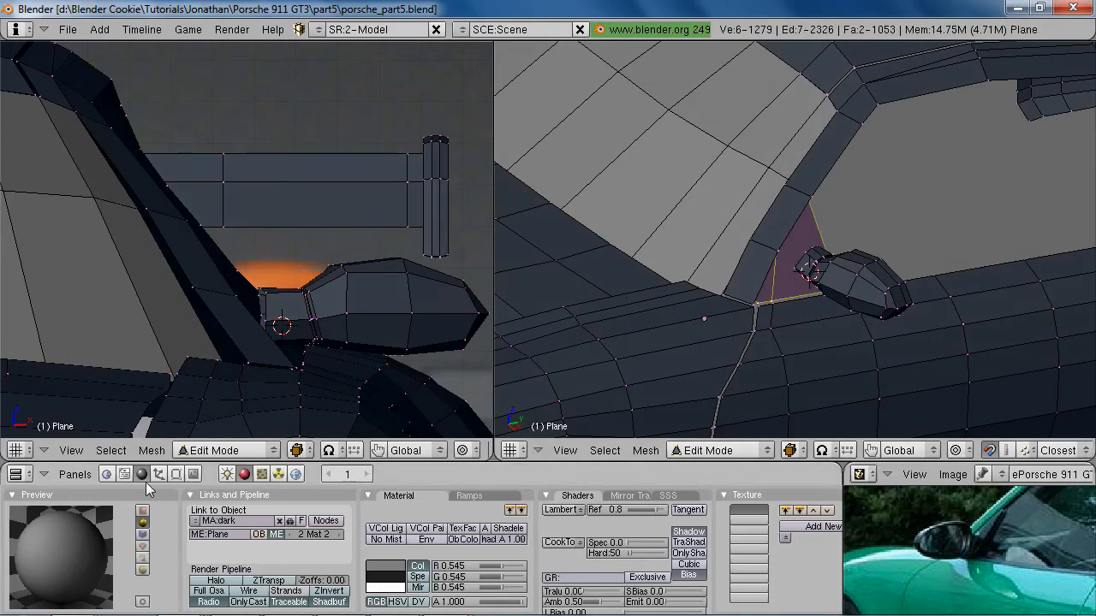
Set the dark material's diffuse colour to dark grey with R, G and B at 0.168 and check the panel in object mode
left_click(176, 474)
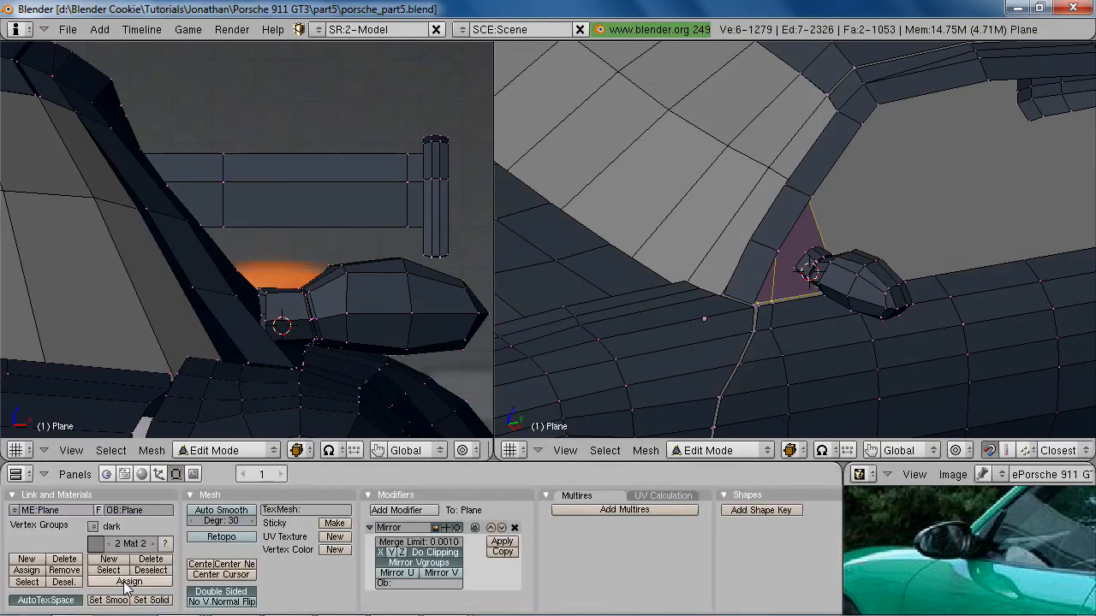
left_click(142, 475)
left_click(389, 565)
left_click(405, 548)
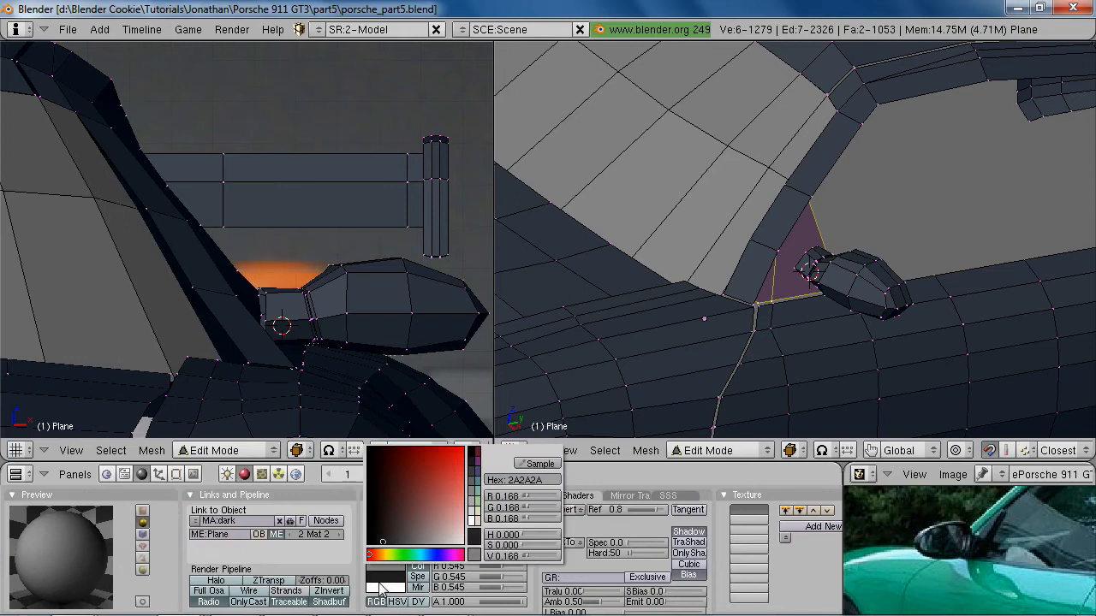
left_click(389, 576)
left_click(471, 542)
middle_click_drag(803, 319, 794, 319)
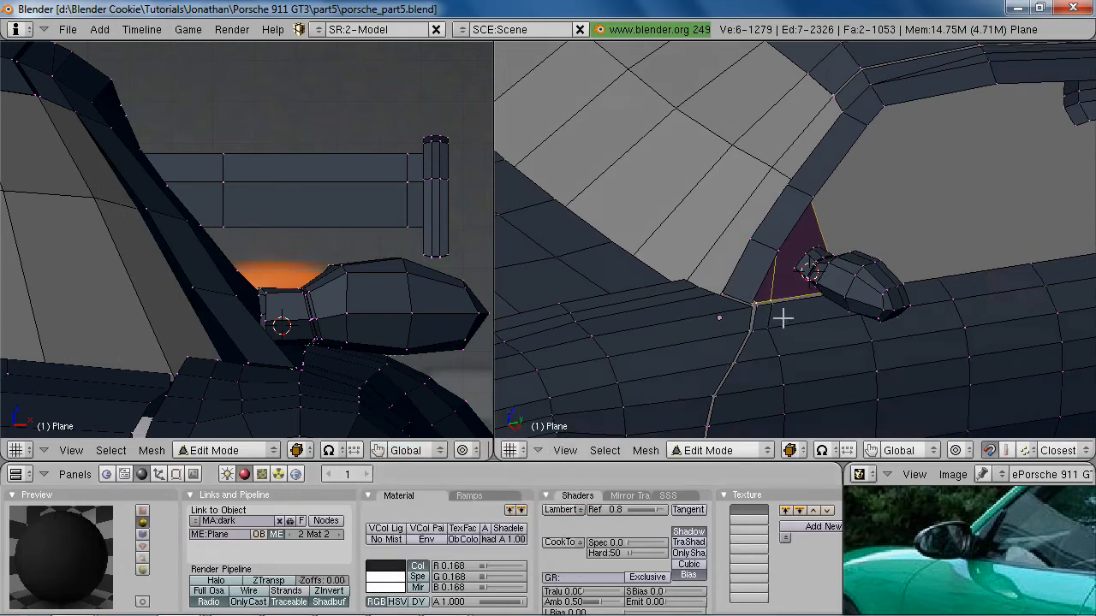
key("Tab")
scroll(794, 316, "down", 4)
middle_click_drag(791, 272, 867, 284)
scroll(868, 287, "up", 5)
Select the faces of the side mirror's arm by their edge loops, assign them the dark material and check the shading
key("Tab")
scroll(887, 311, "up", 3)
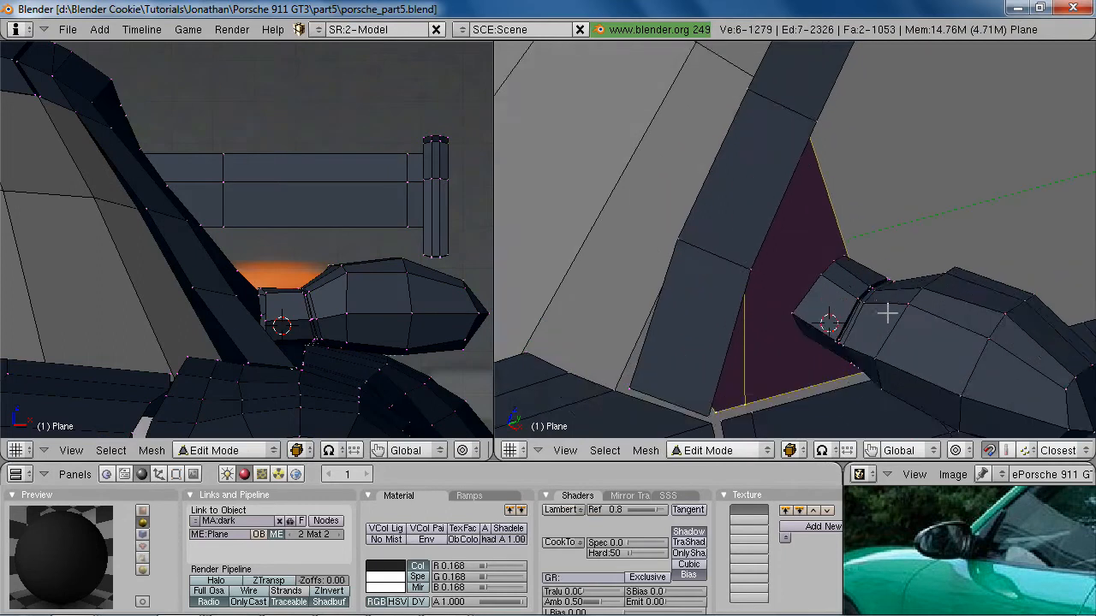
key("a")
key("z")
right_click(854, 310, "alt")
right_click(848, 306, "alt+shift")
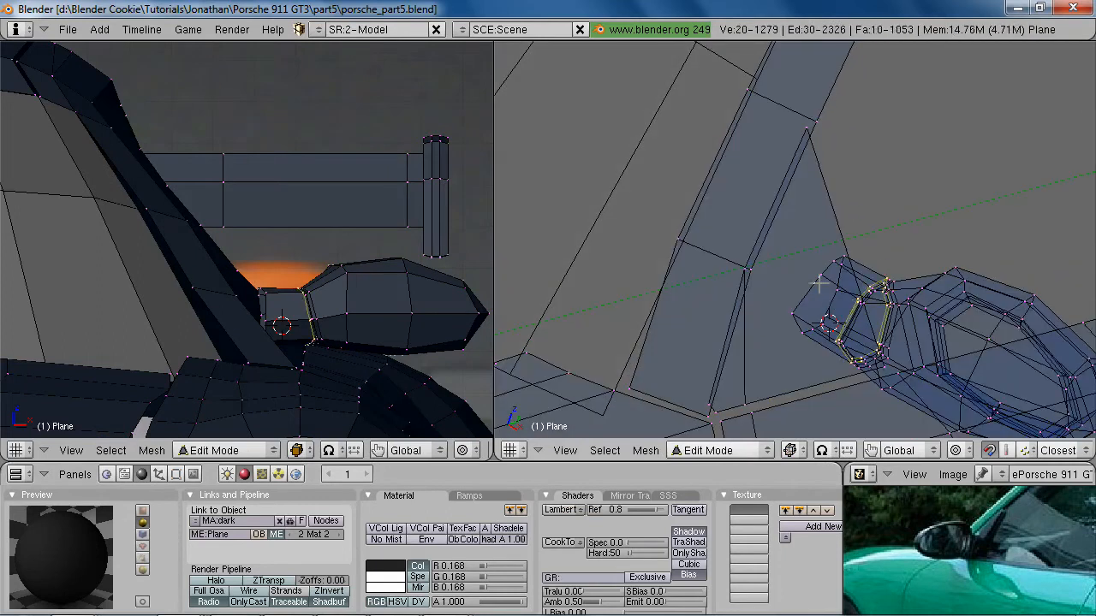
right_click(820, 285, "alt+shift")
left_click(177, 474)
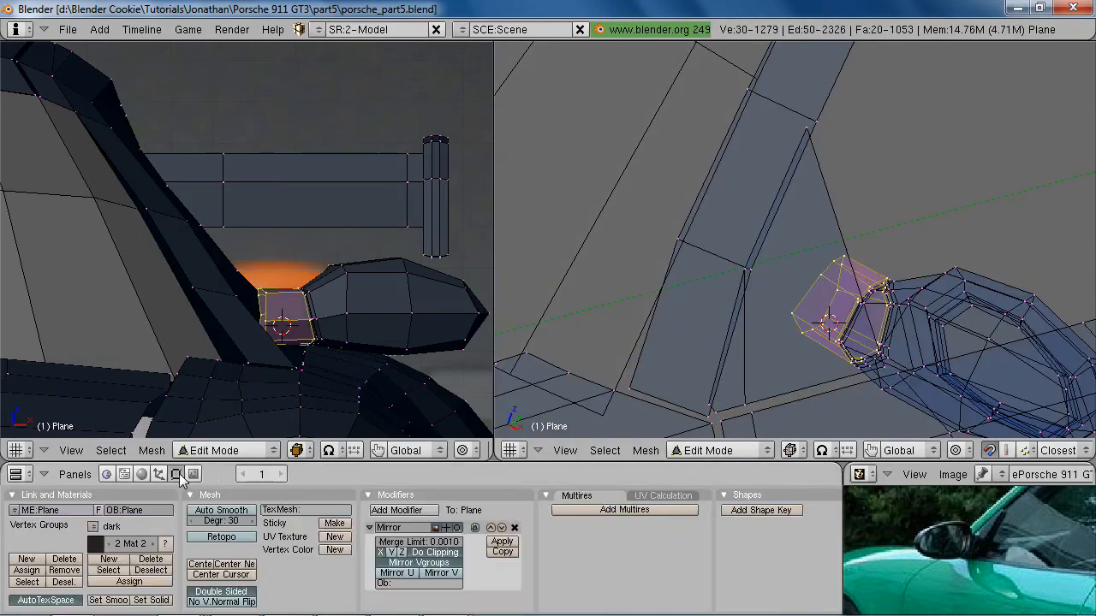
left_click(132, 580)
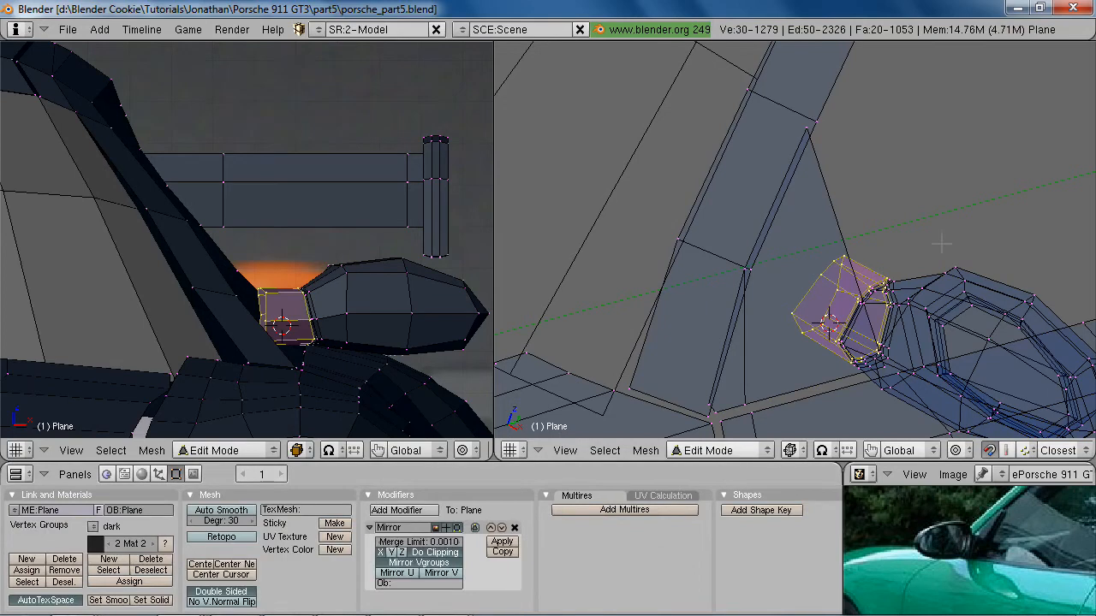
left_click(127, 585)
key("z")
key("Tab")
scroll(908, 291, "down", 5)
middle_click_drag(921, 292, 863, 221)
scroll(973, 278, "down", 4)
scroll(863, 222, "up", 4)
scroll(862, 249, "up", 4)
middle_click_drag(869, 313, 819, 254, "shift")
Select the triangular window-corner panel and extrude it about -0.0049 along the global X axis to give it thickness
key("Tab")
scroll(819, 251, "up", 1)
key("a")
key("l")
middle_click_drag(962, 221, 898, 315)
key("e")
key("Return")
key("y")
key("x")
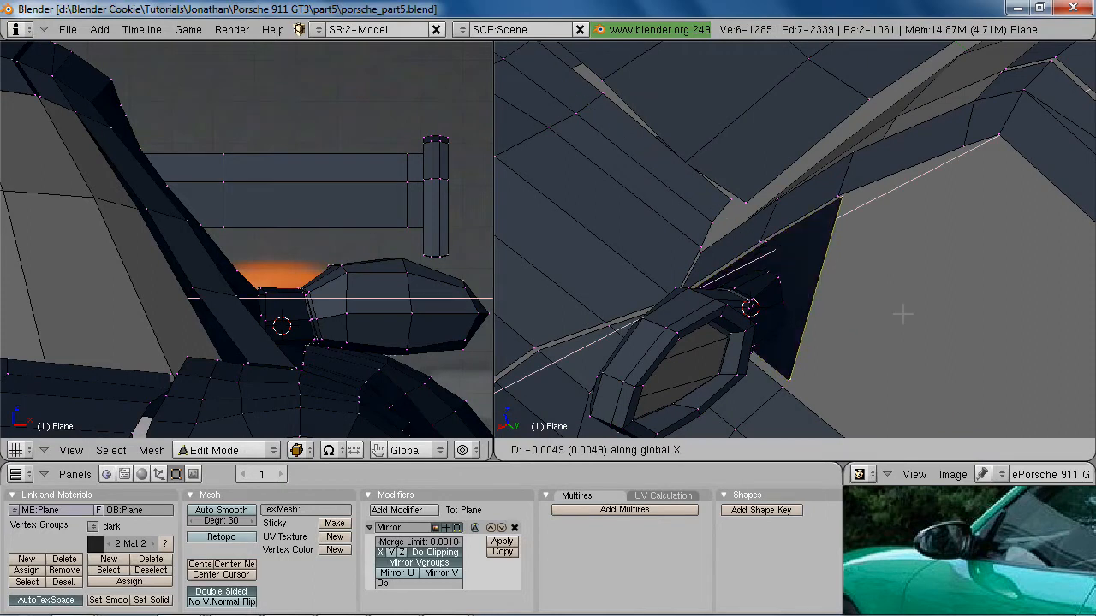
left_click(902, 314)
middle_click_drag(902, 314, 873, 305)
mouse_move(799, 298)
middle_mouse_down()
mouse_move(951, 324)
mouse_move(933, 268)
mouse_move(819, 217)
mouse_move(754, 215)
mouse_move(853, 287)
mouse_move(768, 310)
mouse_move(784, 291)
middle_mouse_up()
key("a")
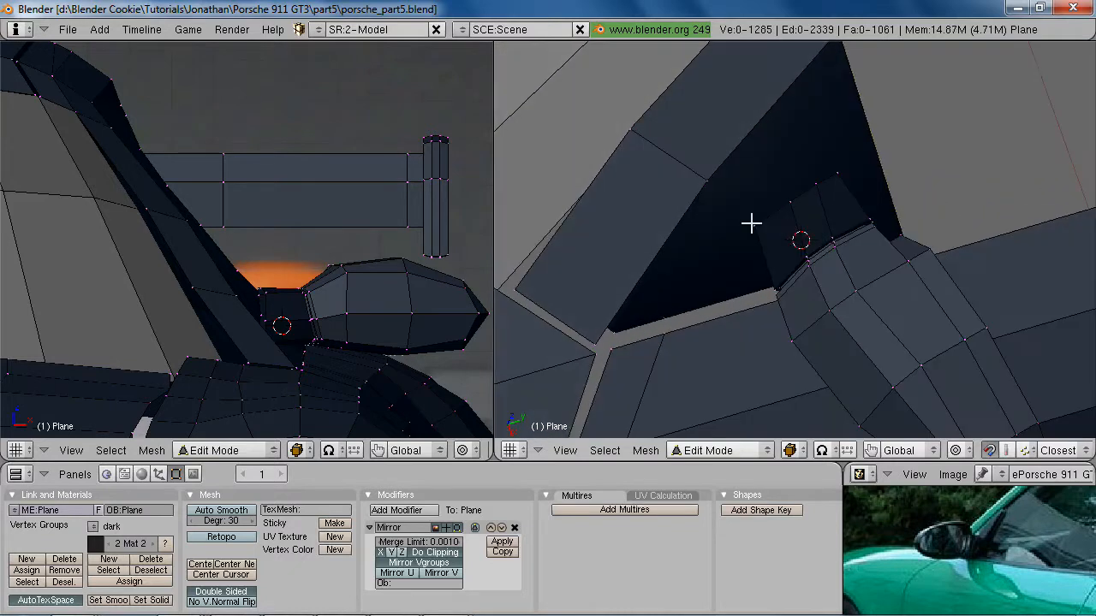
Select the mirror arm's open end loop beside the panel and widen it along Y, consulting the reference photo
right_click(780, 215, "alt")
key("KP_7")
key("z")
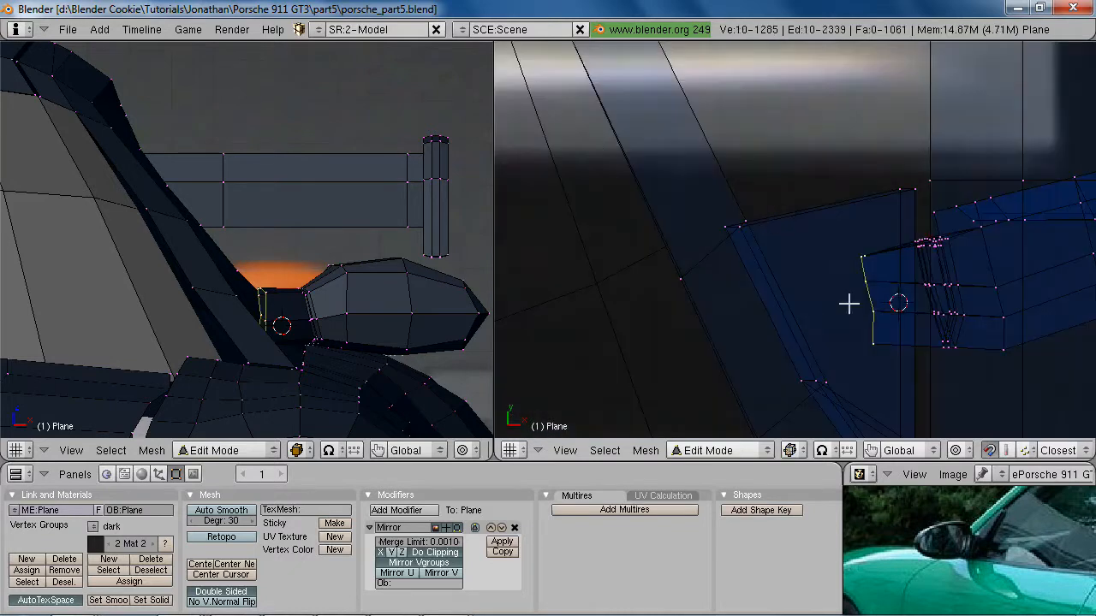
middle_click_drag(885, 360, 856, 312, "shift")
key("z")
key("s")
key("y")
key("alt+Tab")
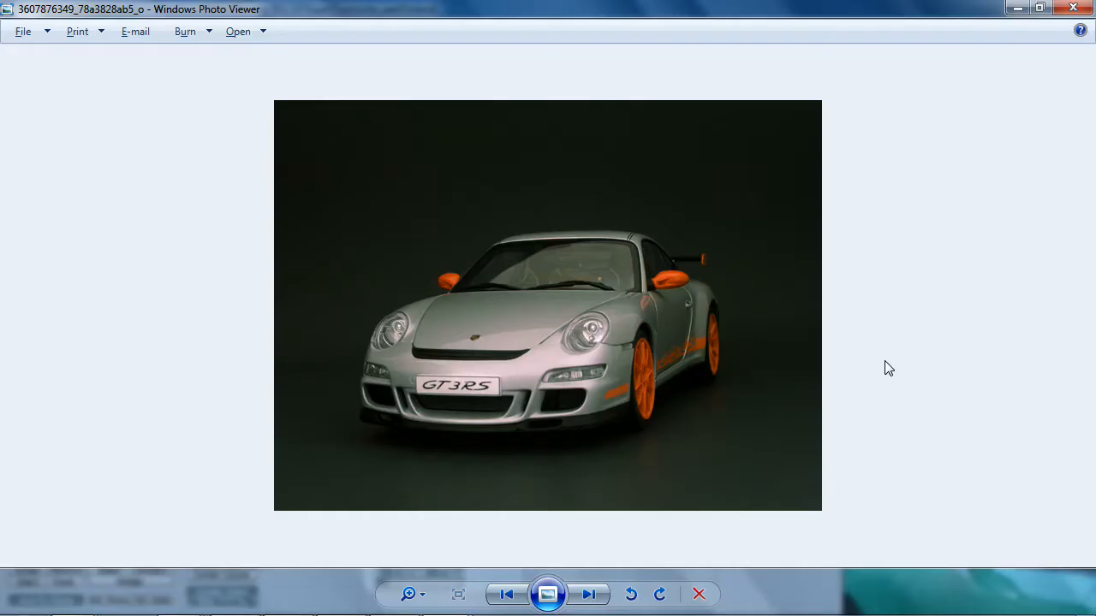
key("alt+Tab")
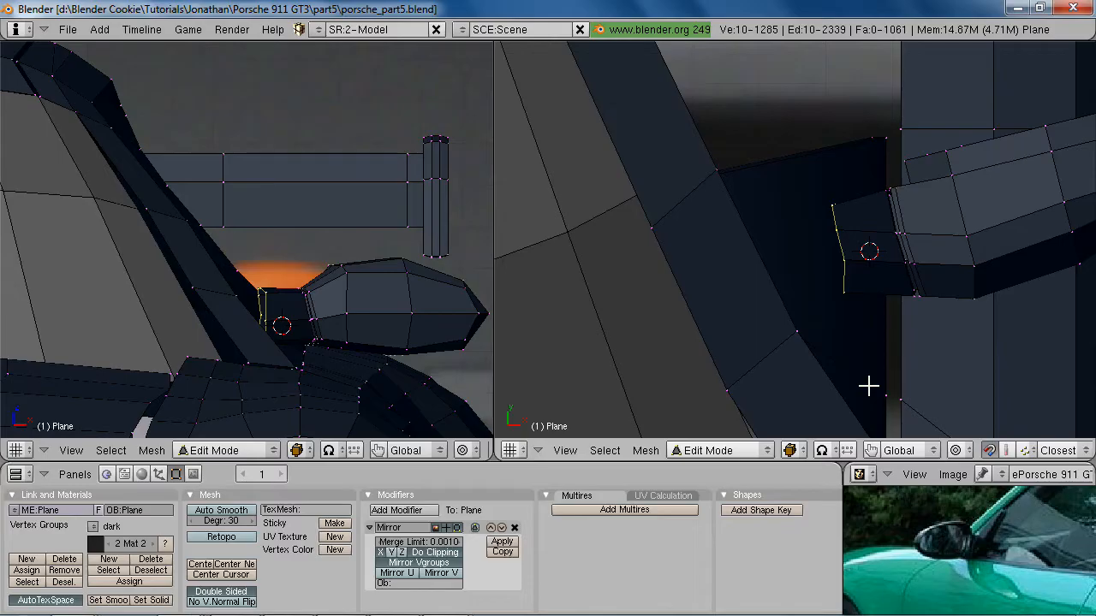
left_click(877, 431)
Move the arm's end loop about 0.005 along X and -0.019 along Y in top view, and adjust its scale
key("g")
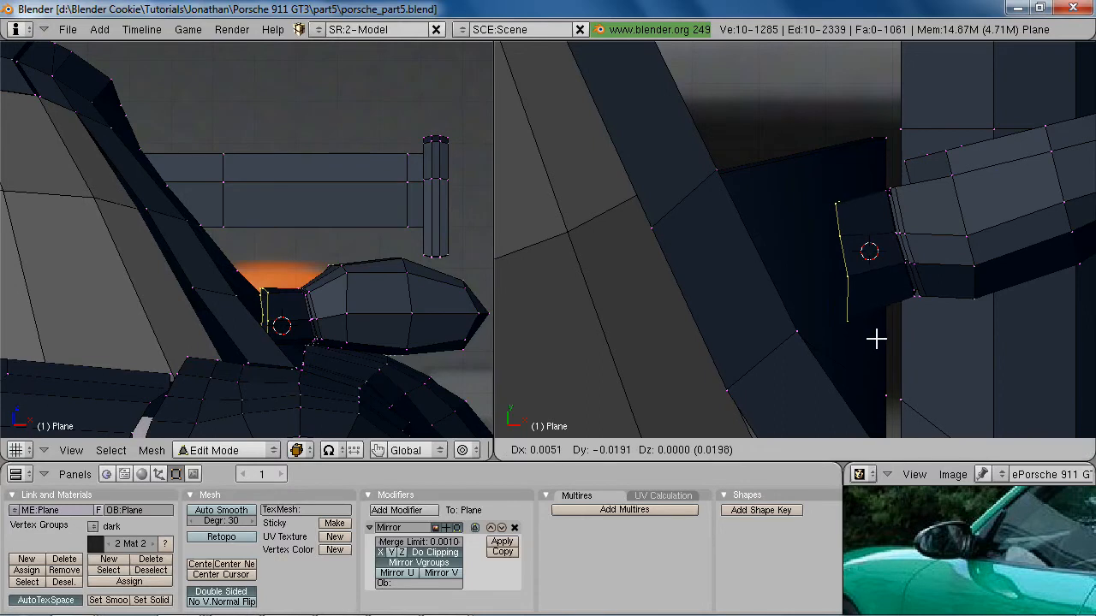
left_click(878, 343)
key("s")
left_click(878, 348)
middle_click_drag(820, 411, 835, 278)
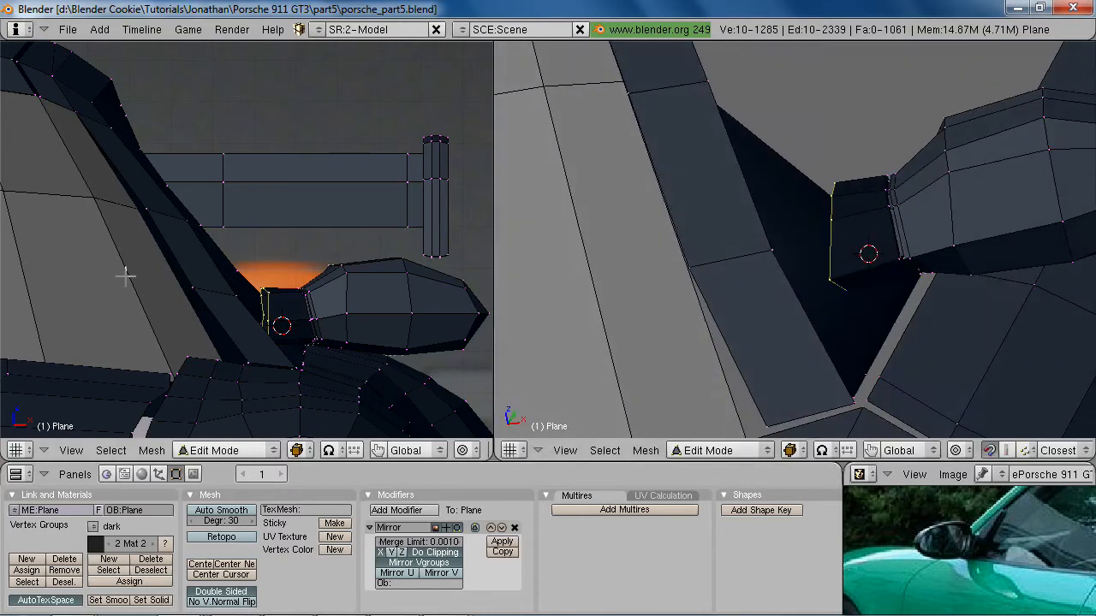
Rotate the mirror arm's end loop in front view so it leans with the slope of the windshield pillar
key("z")
scroll(385, 334, "up", 3)
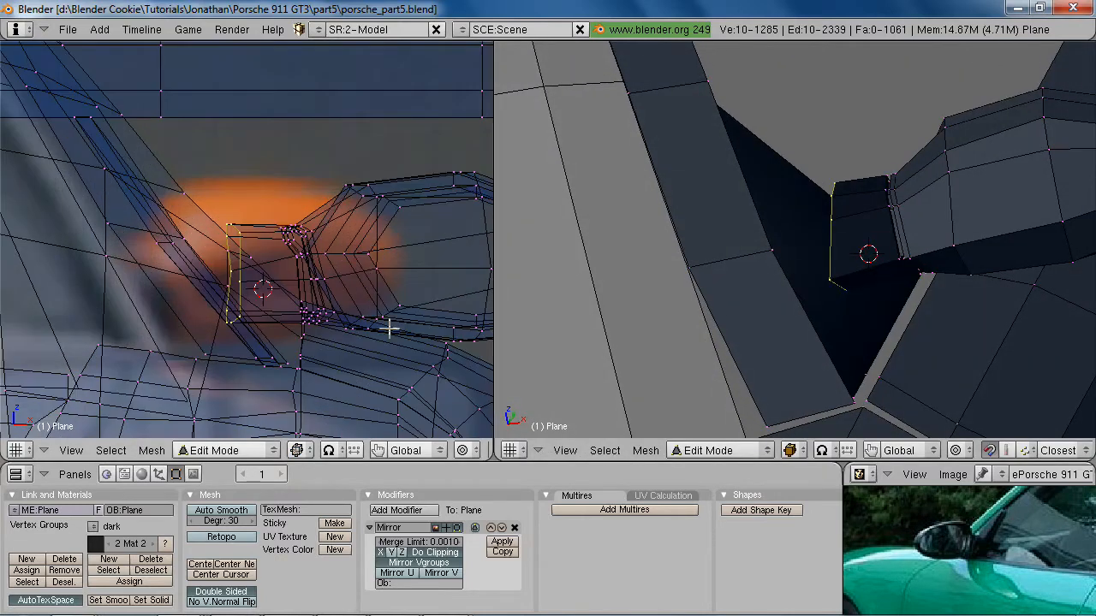
key("ctrl+shift+s")
right_click(246, 292)
key("r")
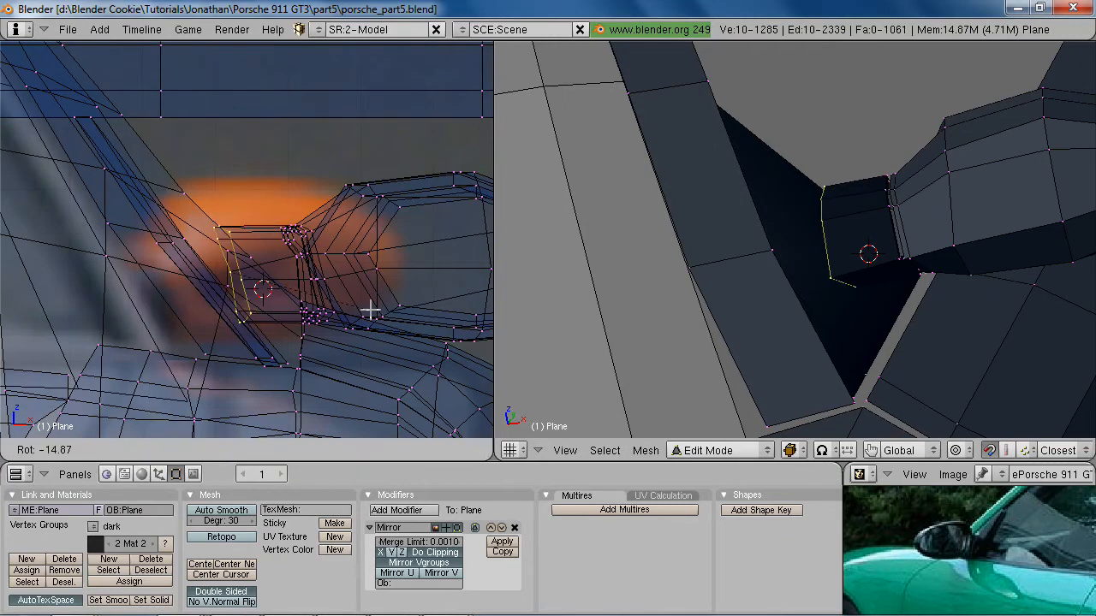
left_click(377, 287)
key("z")
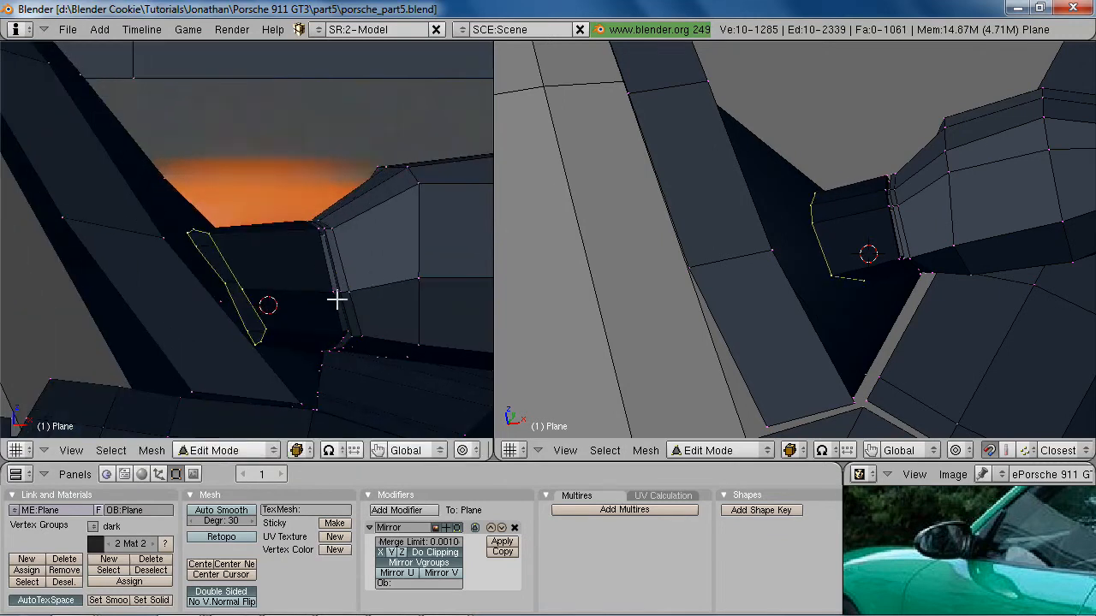
Scale the arm's end loop along Z and rotate it further from different angles to align with the triangular panel
key("s")
key("z")
left_click(350, 330)
key("r")
left_click(350, 339)
middle_click_drag(352, 335, 311, 382)
middle_click_drag(242, 406, 278, 145)
key("r")
left_click(339, 225)
mouse_move(339, 225)
middle_mouse_down()
mouse_move(318, 223)
mouse_move(328, 213)
mouse_move(342, 228)
middle_mouse_up()
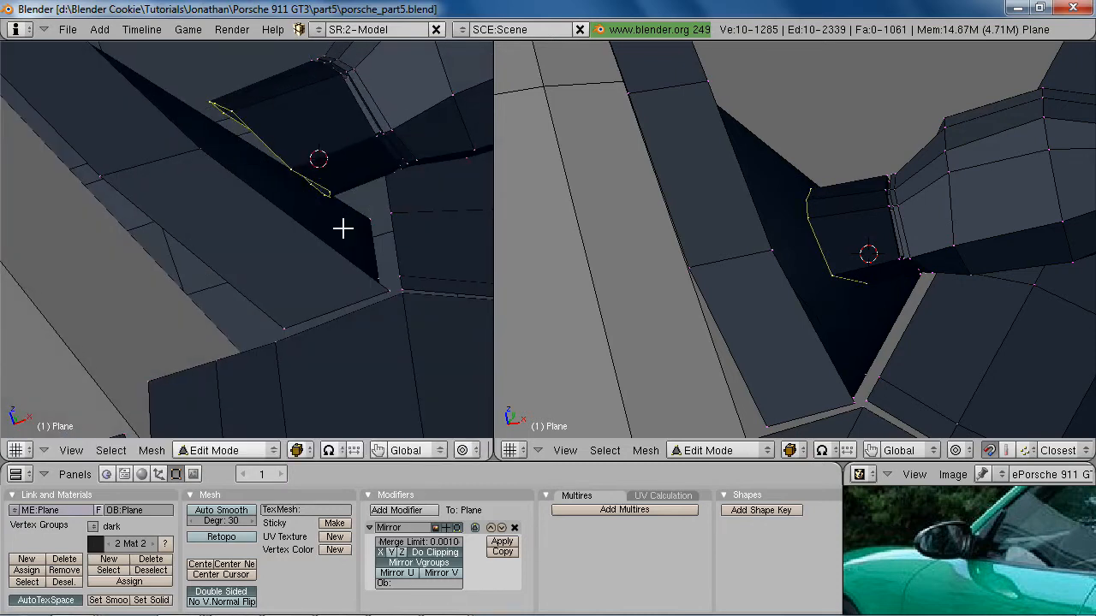
Check the mirror in the reference photo, and flatten the arm's end loop along the global X axis
key("alt+Tab")
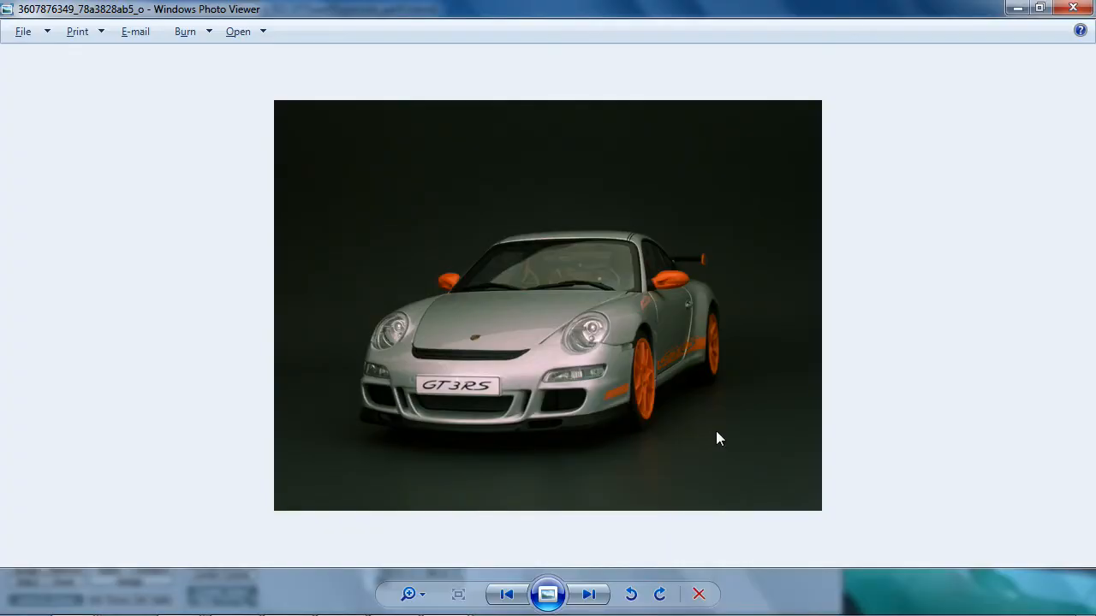
key("alt+Tab")
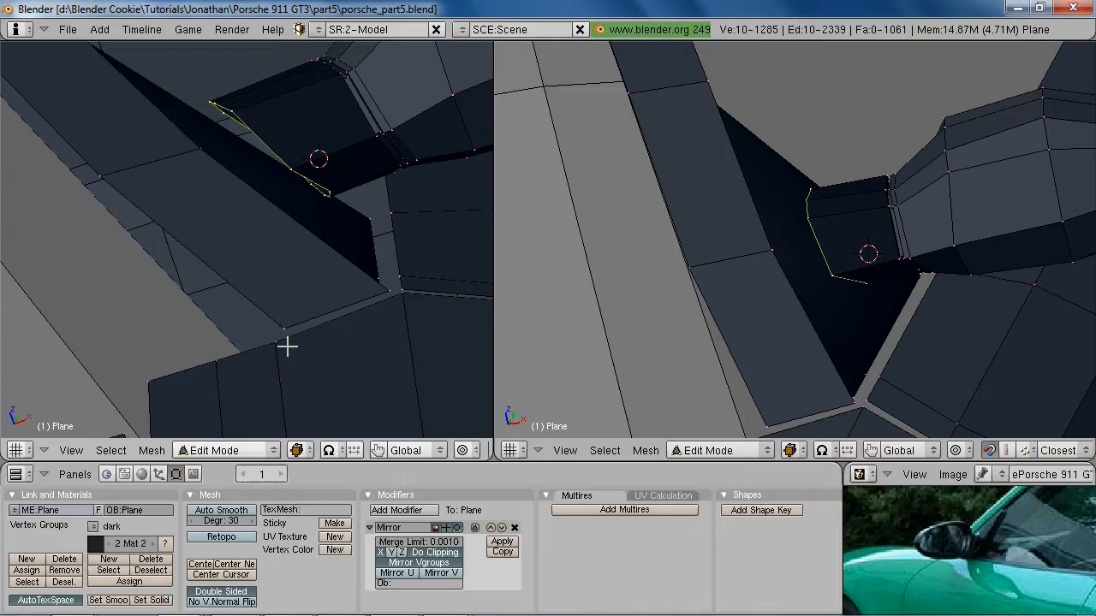
middle_click_drag(235, 209, 144, 359)
key("KP_1")
scroll(338, 277, "down", 6)
middle_click_drag(264, 310, 6, 399, "shift")
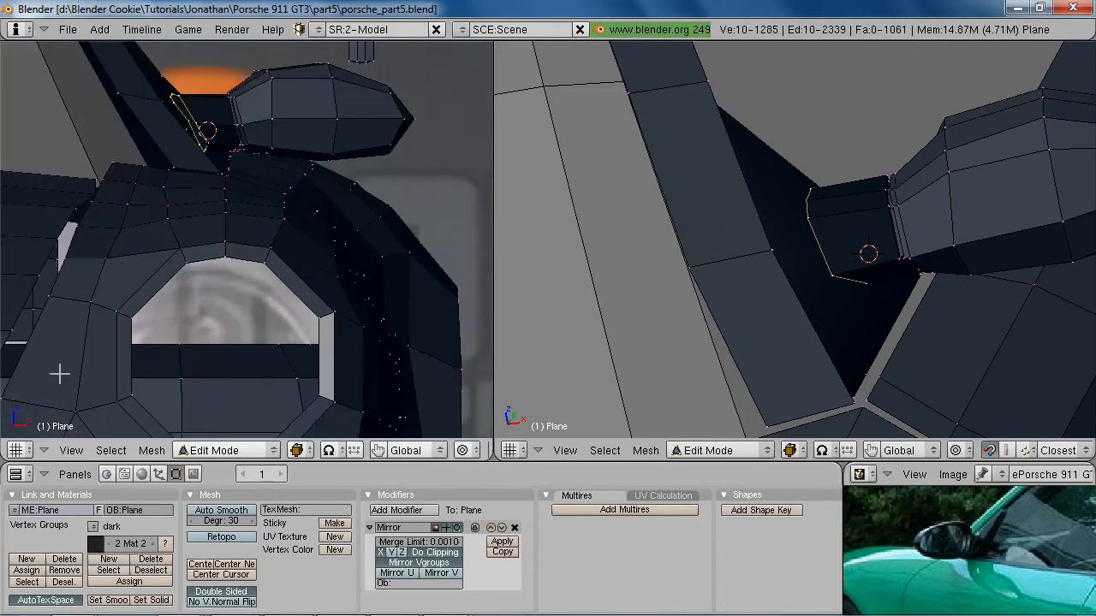
middle_click_drag(324, 255, 382, 354, "shift")
scroll(290, 301, "up", 3)
key("s")
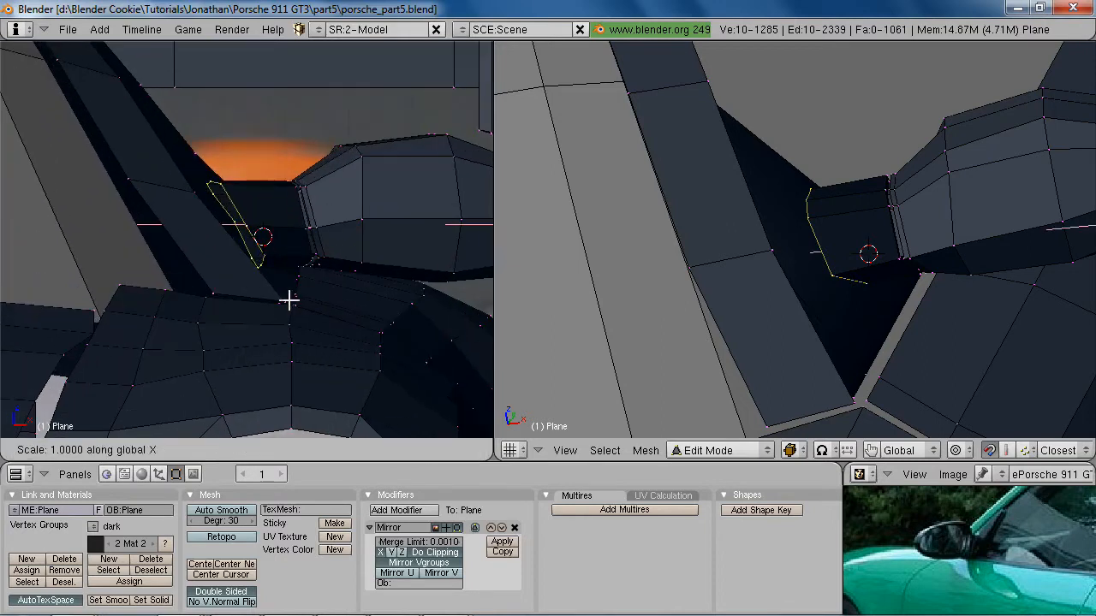
key("Return")
key("z")
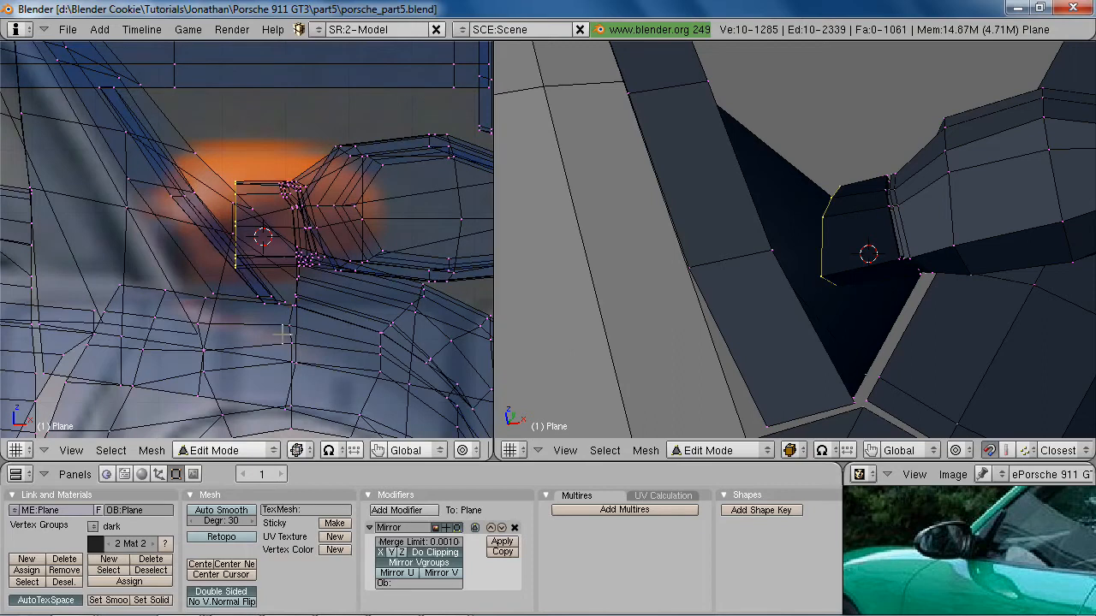
Rotate the flattened end loop by about -36 degrees in front view to make it parallel to the panel
key("r")
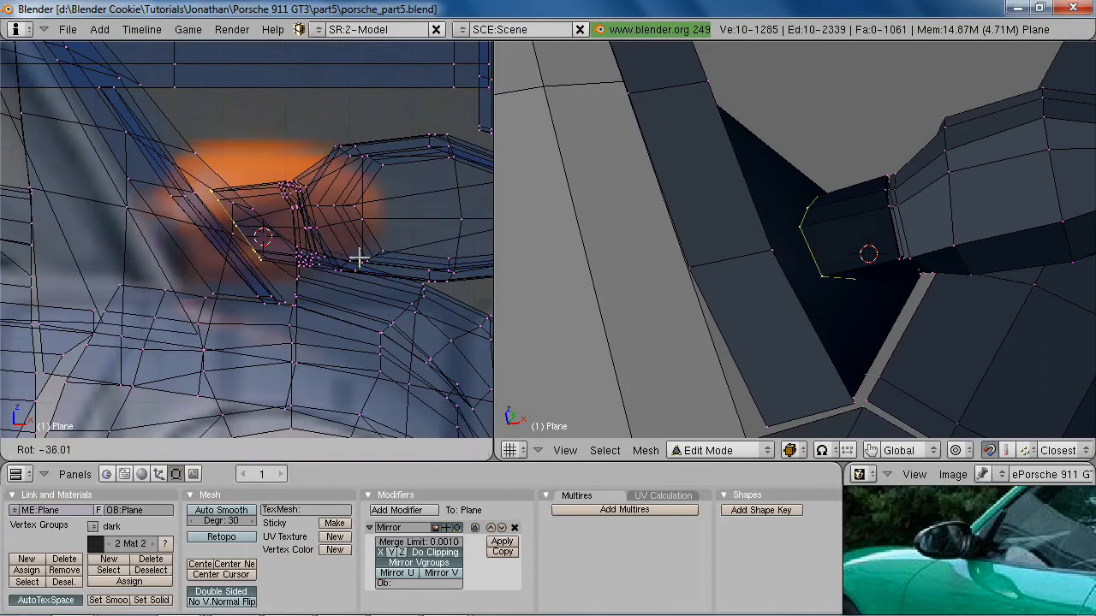
left_click(359, 260)
key("z")
middle_click_drag(322, 177, 280, 316)
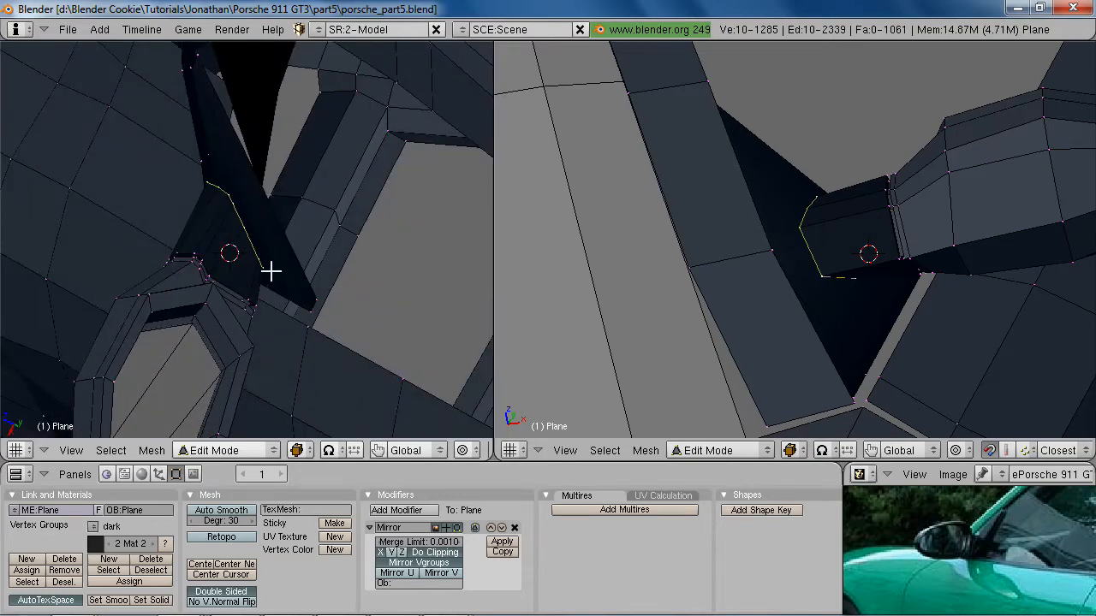
Isolate the side mirror and triangular panel by hiding the rest of the mesh, and select the panel's outer face
key("l")
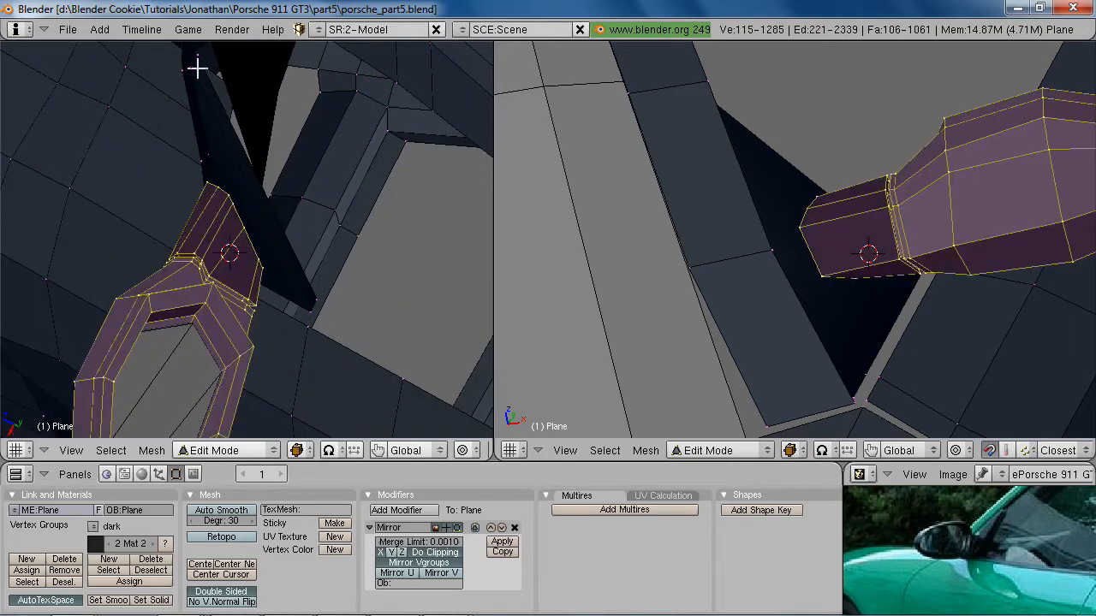
key("l")
middle_click_drag(197, 54, 120, 411)
key("a")
key("l")
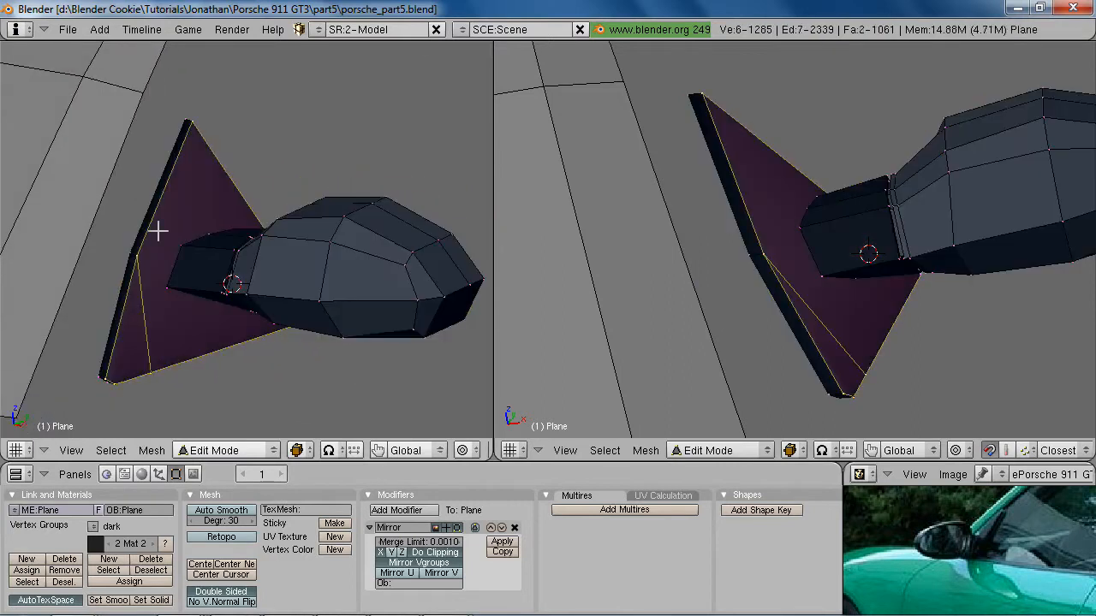
Extrude the panel's outer face in place and shrink it inward to form a bevelled border around the triangle
middle_click_drag(295, 233, 286, 379)
key("e")
left_click(286, 380)
right_click(286, 379)
key("s")
right_click(281, 369)
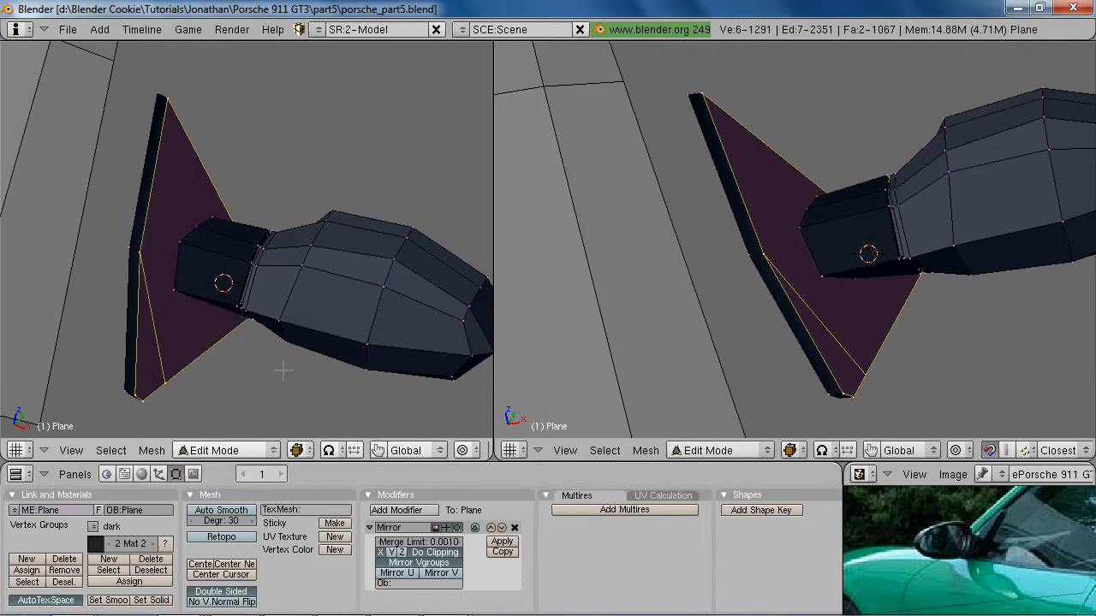
key("w")
left_click(257, 456)
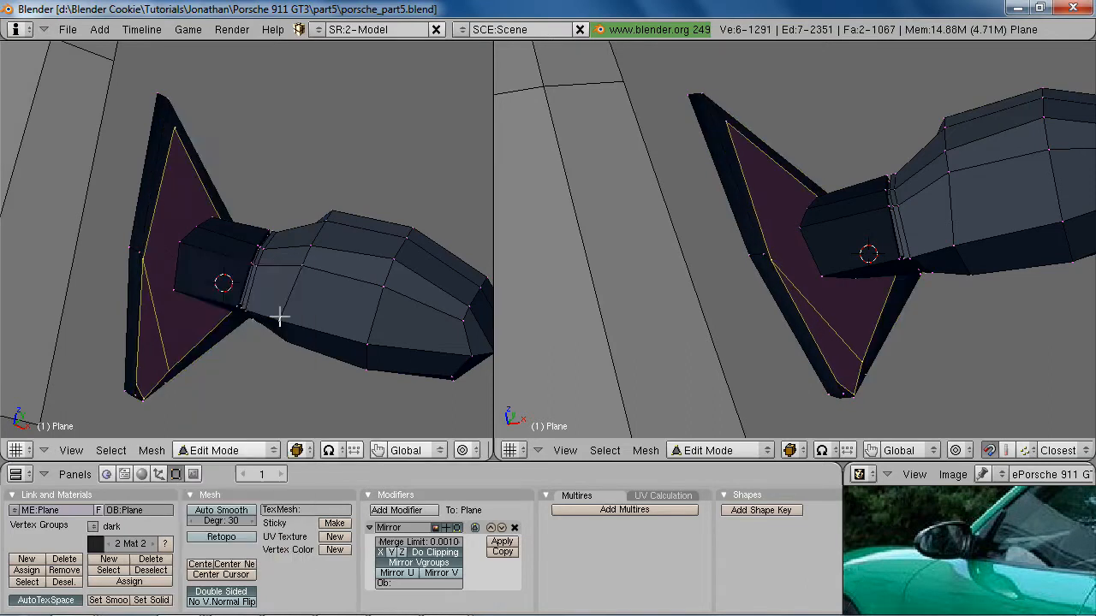
key("w")
left_click(279, 317)
key("w")
left_click(279, 316)
middle_click_drag(382, 315, 272, 173)
Add a loop cut across the triangular panel
key("ctrl+r")
left_click(285, 99)
middle_click_drag(330, 55, 175, 226)
middle_click_drag(221, 270, 283, 254)
key("a")
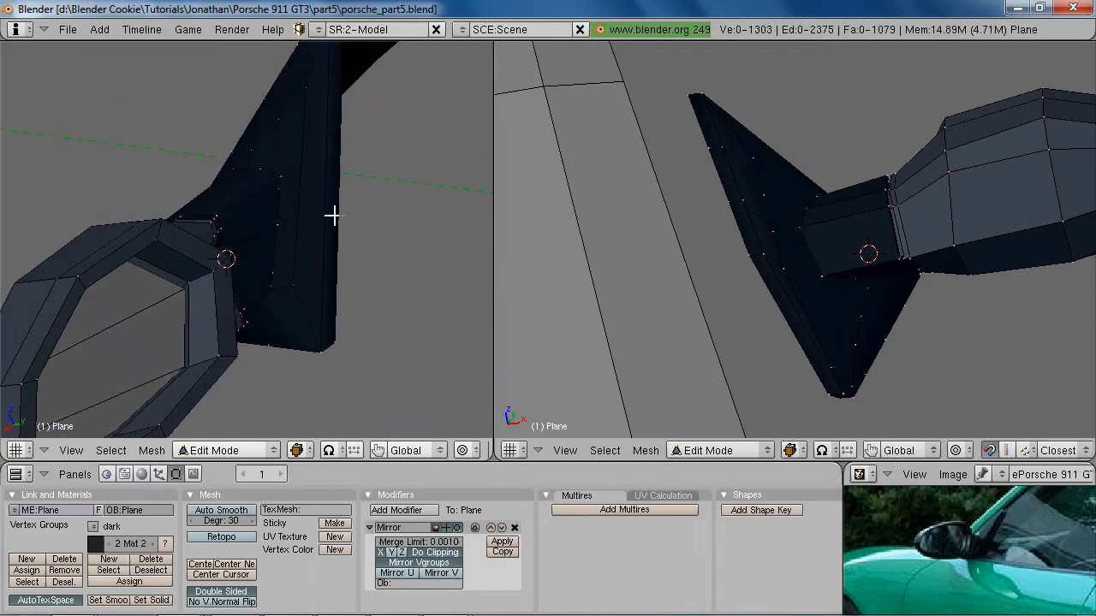
Add further loop cuts to divide the panel into a grid of faces behind the mirror arm
key("ctrl+r")
left_click(331, 216)
middle_click_drag(331, 215, 332, 178)
key("a")
middle_click_drag(265, 195, 204, 309)
key("a")
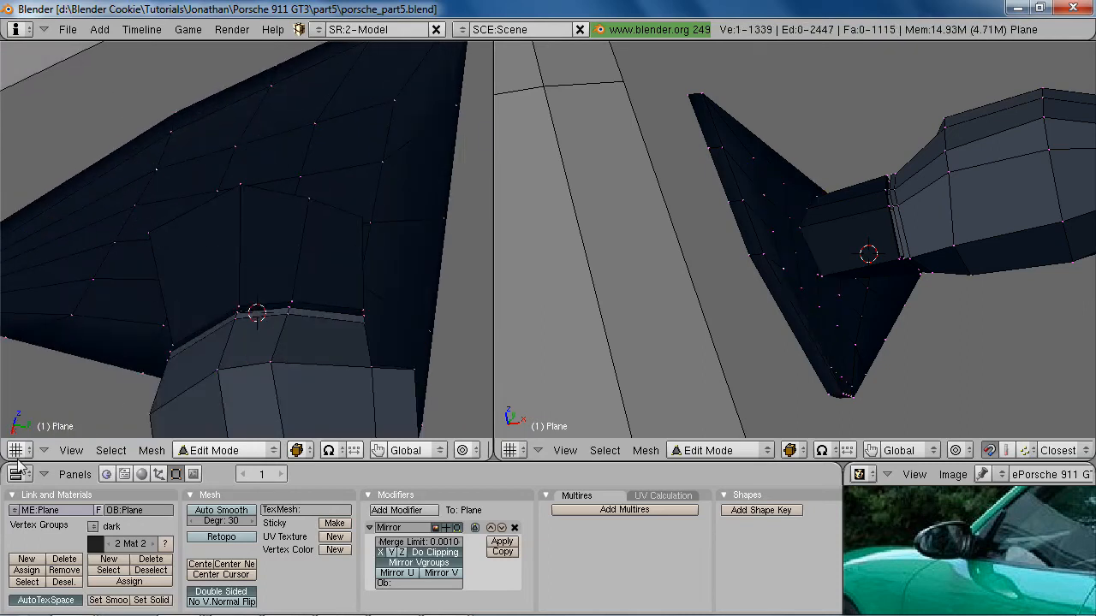
Switch to face selection, select the panel's grid faces behind the mirror arm and delete them to open a hole
key("ctrl+Tab")
left_click(95, 336)
right_click(126, 298)
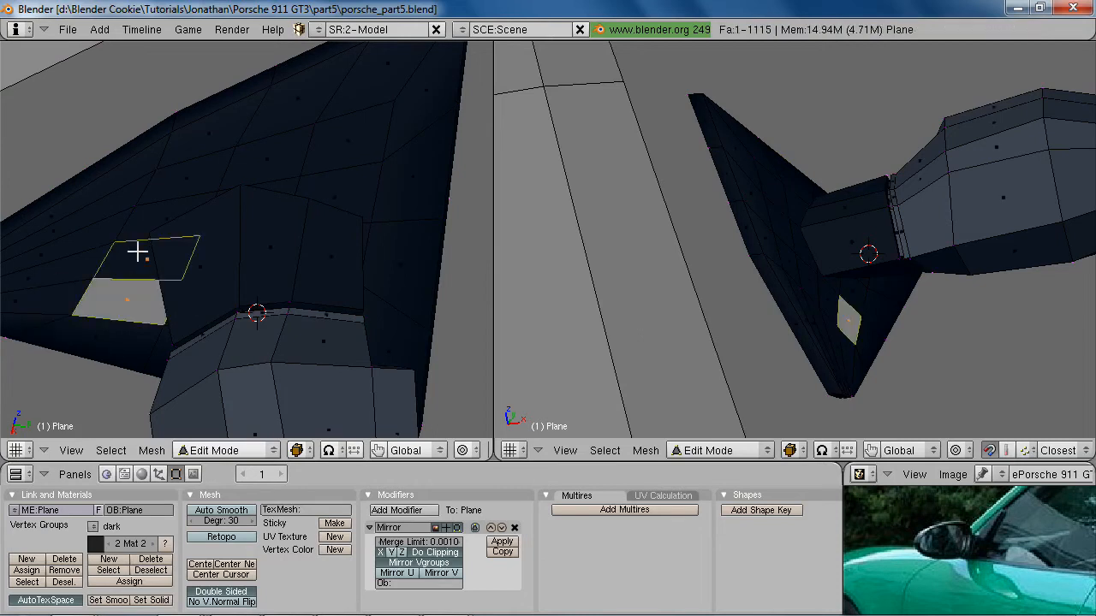
right_click(144, 256, "shift")
right_click(163, 217, "shift")
right_click(182, 179, "shift")
right_click(261, 167, "shift")
right_click(346, 195, "shift")
middle_click_drag(346, 195, 354, 306)
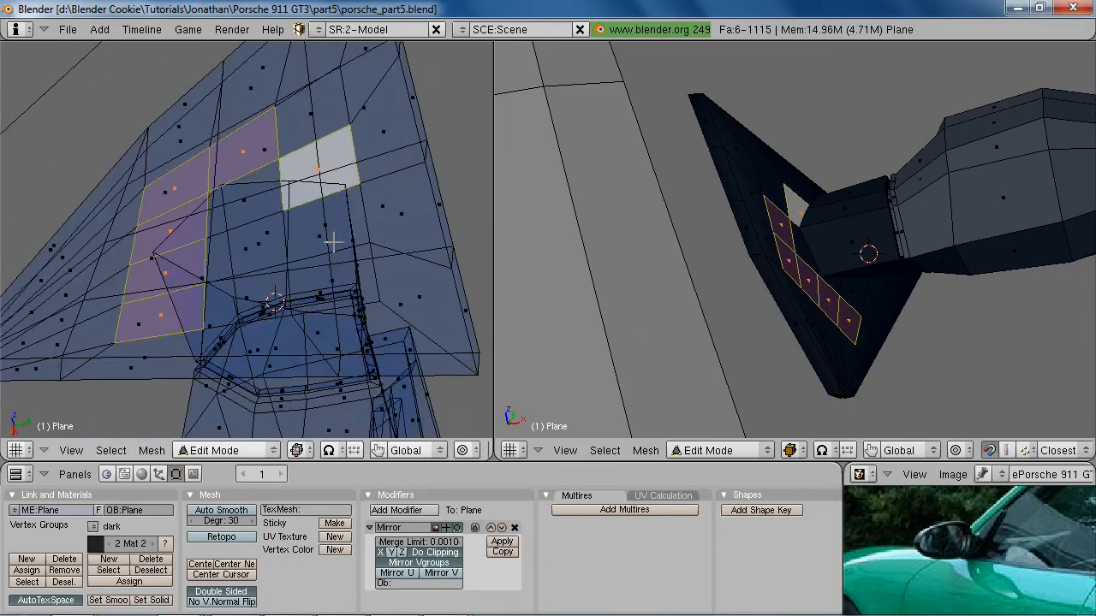
right_click(234, 198, "shift")
right_click(241, 251, "shift")
right_click(245, 293, "shift")
right_click(330, 279, "shift")
right_click(325, 226, "shift")
right_click(322, 116, "shift")
mouse_move(321, 116)
middle_mouse_down()
mouse_move(371, 343)
mouse_move(232, 311)
mouse_move(231, 271)
mouse_move(245, 255)
middle_mouse_up()
key("x")
left_click(313, 370)
Switch to vertex selection and fill a first face between the mirror arm's open edge and the panel hole
key("ctrl+Tab")
left_click(201, 208)
middle_click_drag(202, 209, 303, 263)
middle_click_drag(338, 229, 292, 248)
right_click(291, 247)
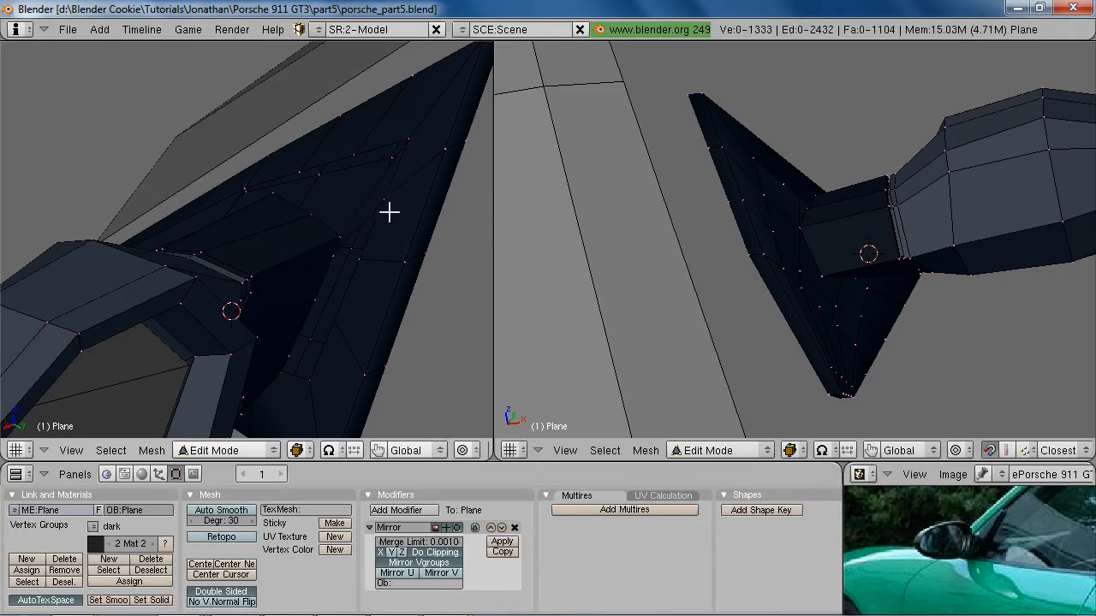
right_click(328, 299, "shift")
key("f")
middle_click_drag(328, 298, 357, 281)
right_click(357, 281)
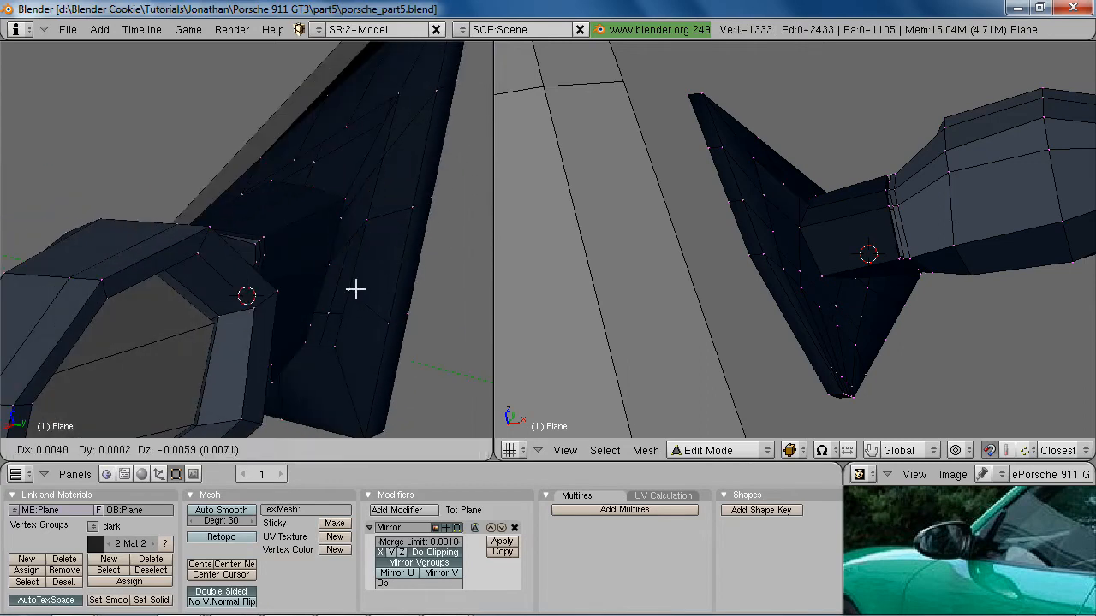
Fill further faces across the gap around the arm, between its end vertices and the edge of the panel hole
right_click(310, 323)
right_click(301, 349, "shift")
middle_click_drag(236, 217, 274, 203)
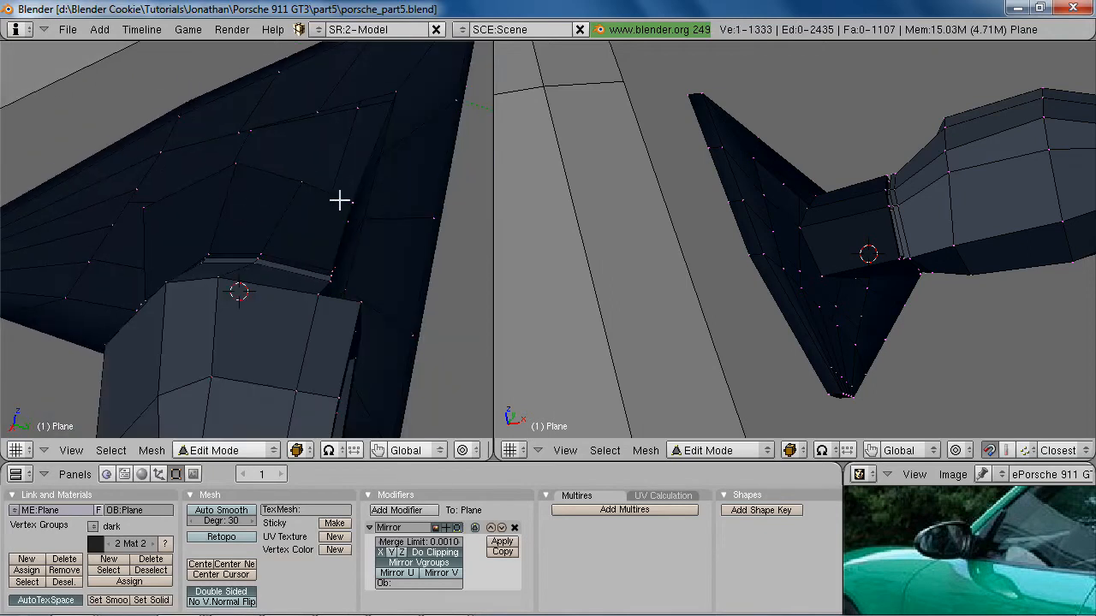
key("f")
key("a")
key("f")
middle_click_drag(232, 176, 130, 199)
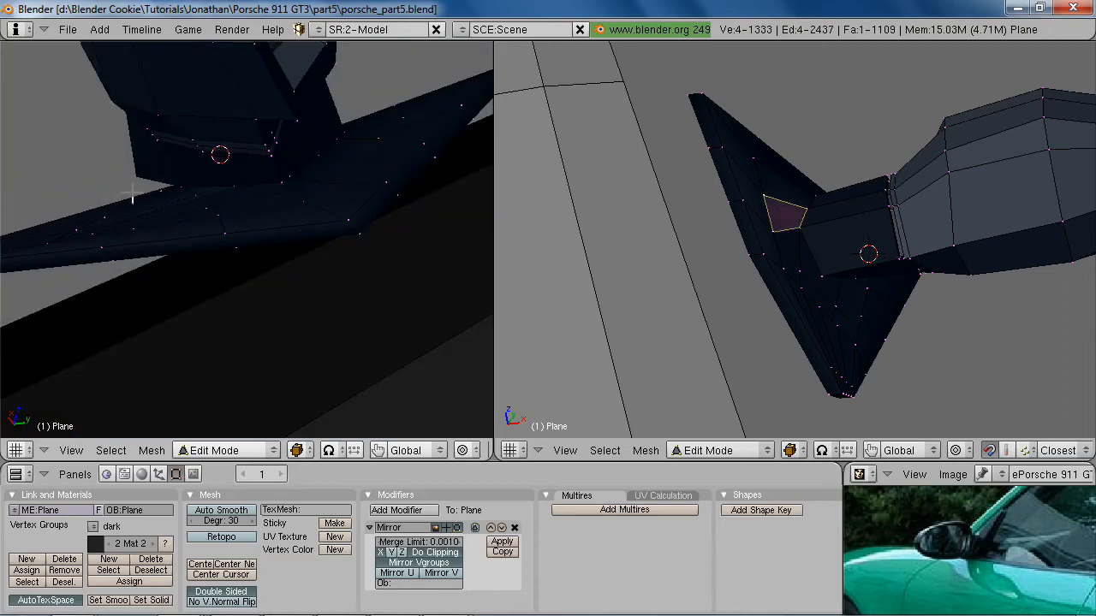
key("f")
Continue bridging the arm's underside to the panel with faces, undoing the misplaced fill
mouse_move(226, 203)
middle_mouse_down()
mouse_move(228, 222)
mouse_move(230, 181)
middle_mouse_up()
key("a")
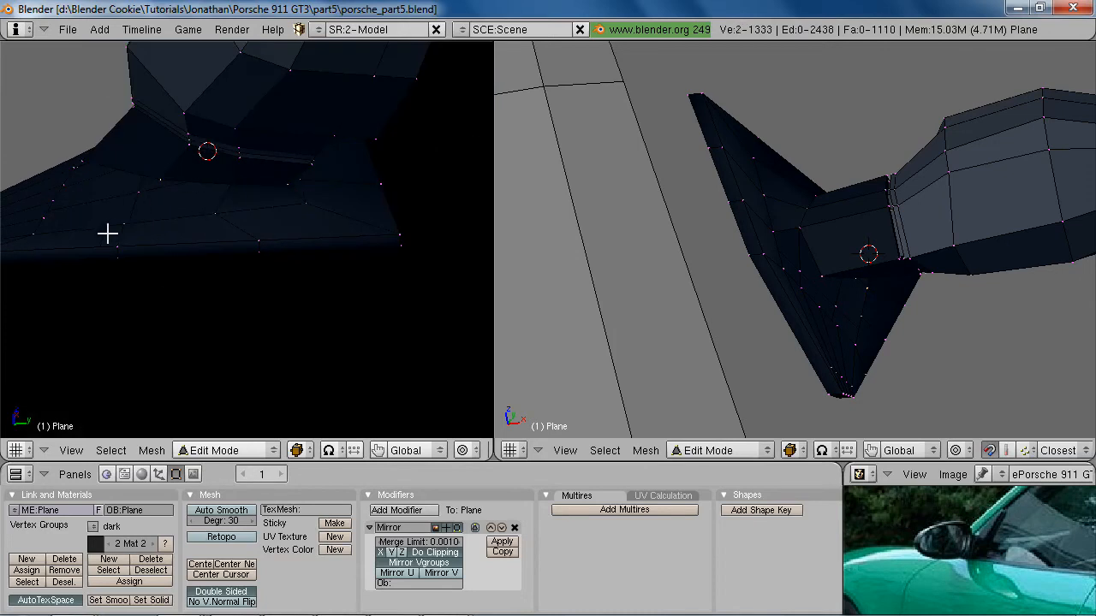
right_click(119, 239, "shift")
key("f")
middle_click_drag(119, 238, 186, 206)
key("ctrl+z")
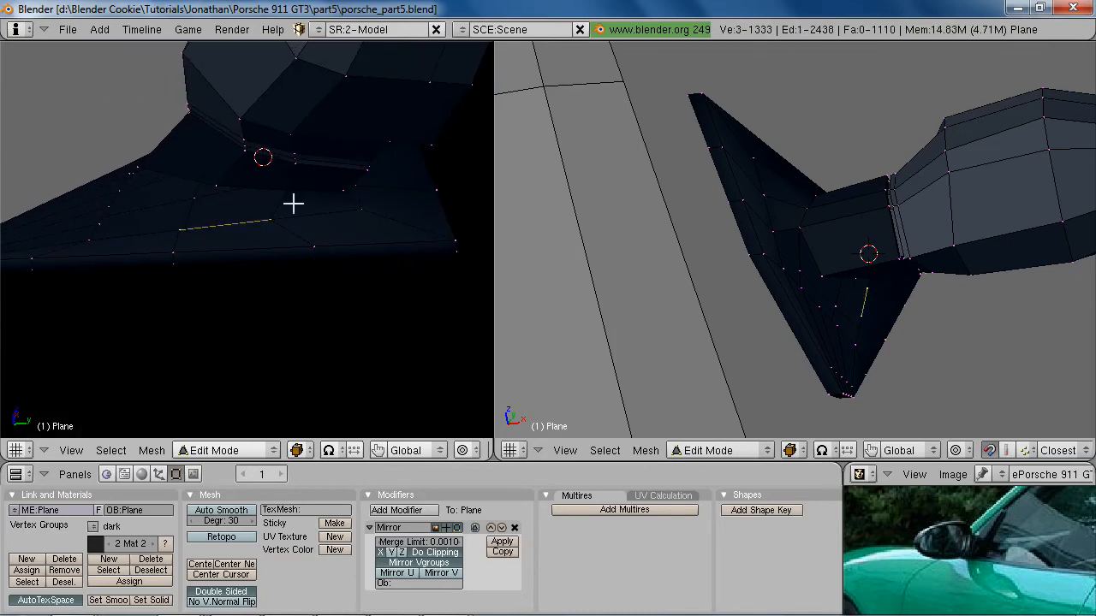
key("z")
key("z")
middle_click_drag(271, 196, 243, 254)
Select the edge loop from the panel's narrow corner to the arm and examine its flow in shaded and wireframe display
key("a")
right_click(135, 315, "alt")
key("z")
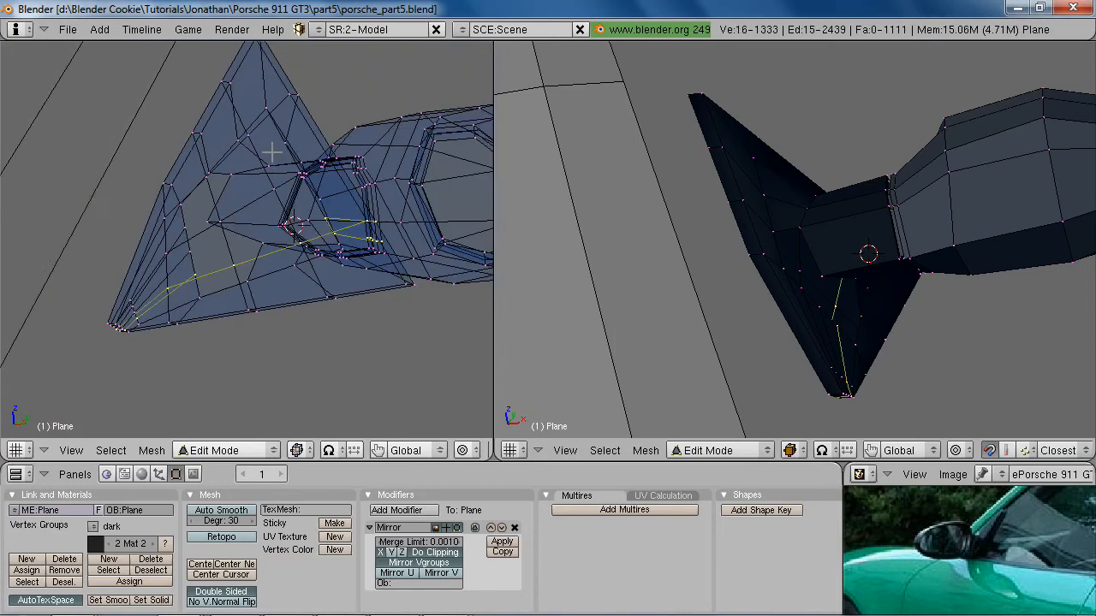
middle_click_drag(251, 159, 231, 214)
key("z")
middle_click_drag(210, 282, 177, 198)
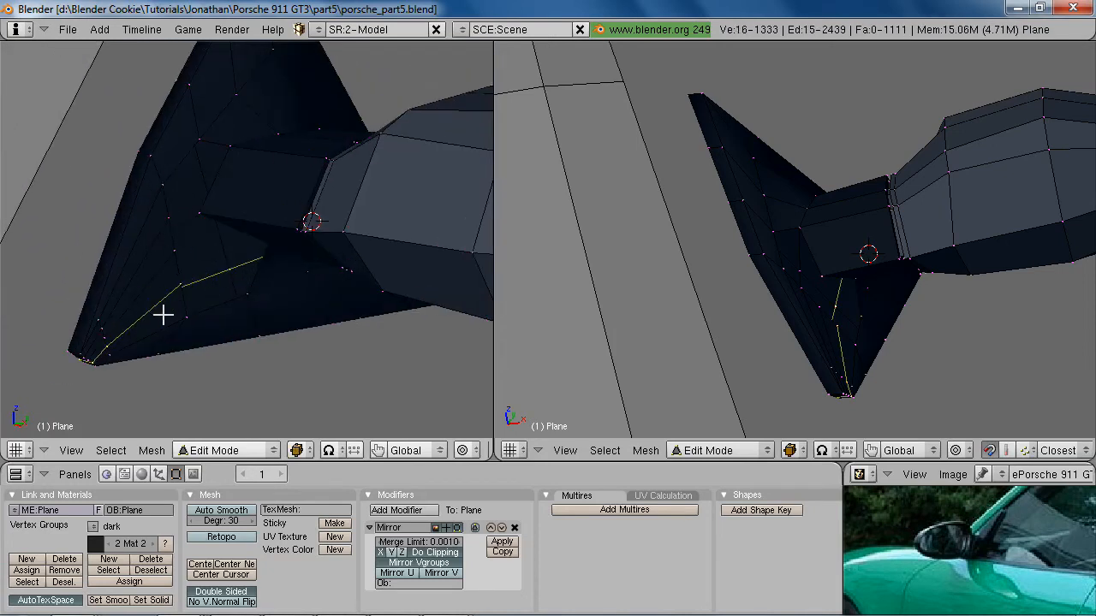
key("z")
middle_click_drag(318, 179, 310, 301)
key("z")
mouse_move(292, 238)
middle_mouse_down()
mouse_move(330, 245)
mouse_move(166, 311)
mouse_move(193, 234)
mouse_move(280, 297)
middle_mouse_up()
Select the outline loops and inner grid on the back of the triangular panel and delete those faces
key("a")
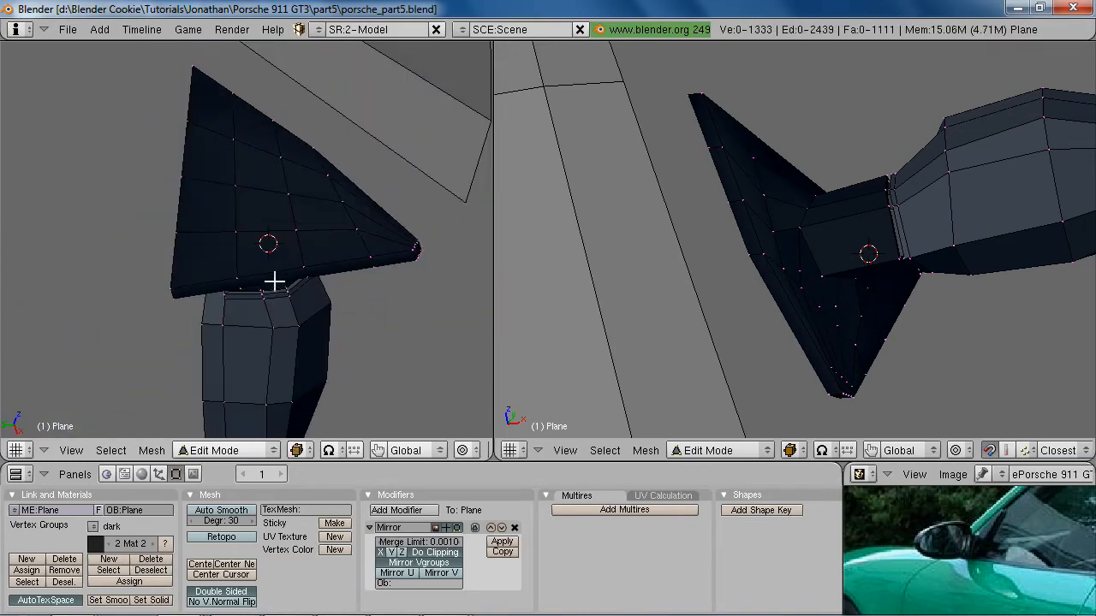
right_click(323, 165, "alt+shift")
key("z")
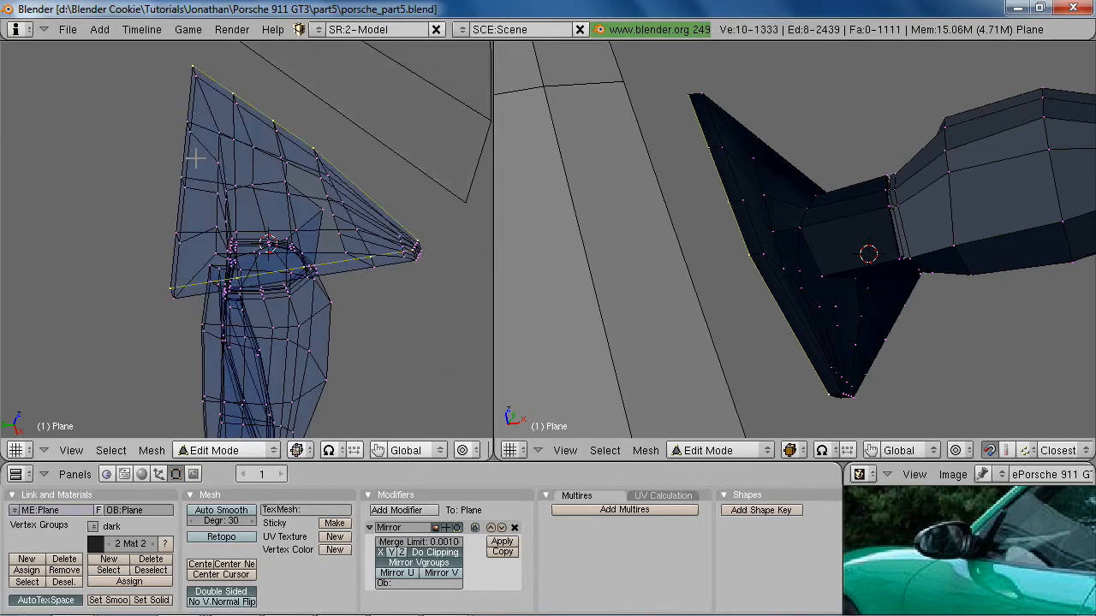
right_click(180, 150, "alt+shift")
key("z")
middle_click_drag(180, 151, 407, 263)
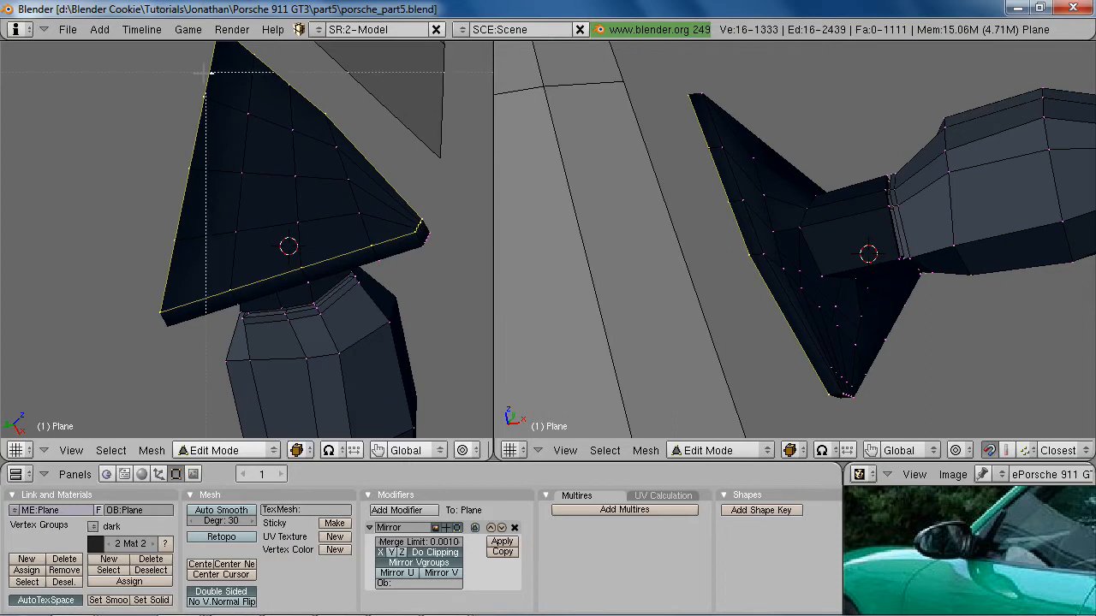
left_click_drag(354, 217, 372, 248)
key("x")
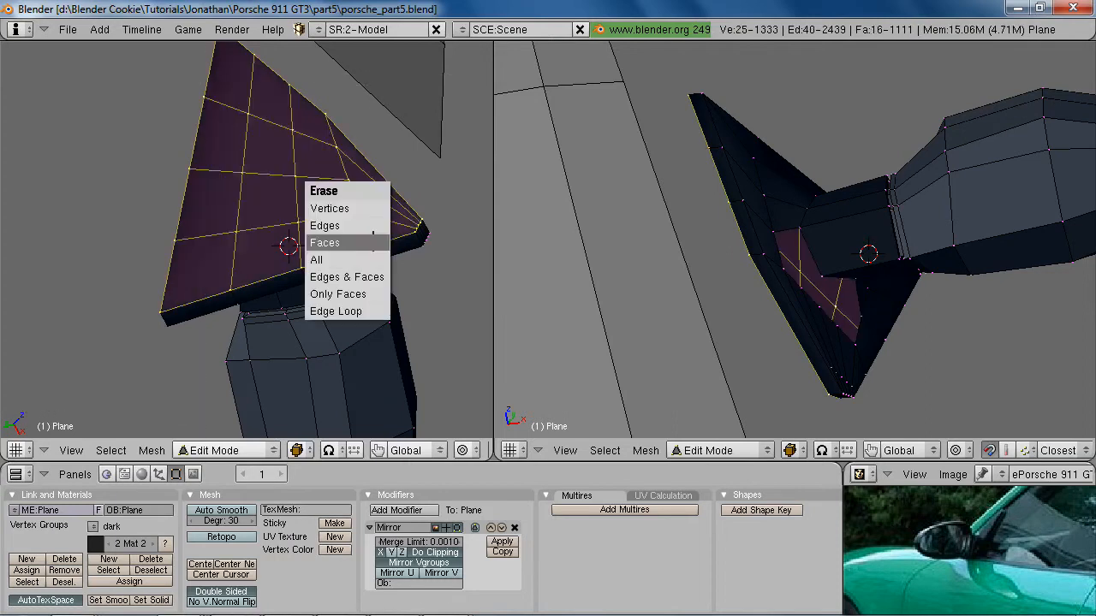
left_click(373, 242)
Delete the surplus edge loops running from the hole to the panel's narrow corner
mouse_move(373, 242)
middle_mouse_down()
mouse_move(234, 185)
mouse_move(181, 251)
middle_mouse_up()
right_click(142, 227, "alt")
key("x")
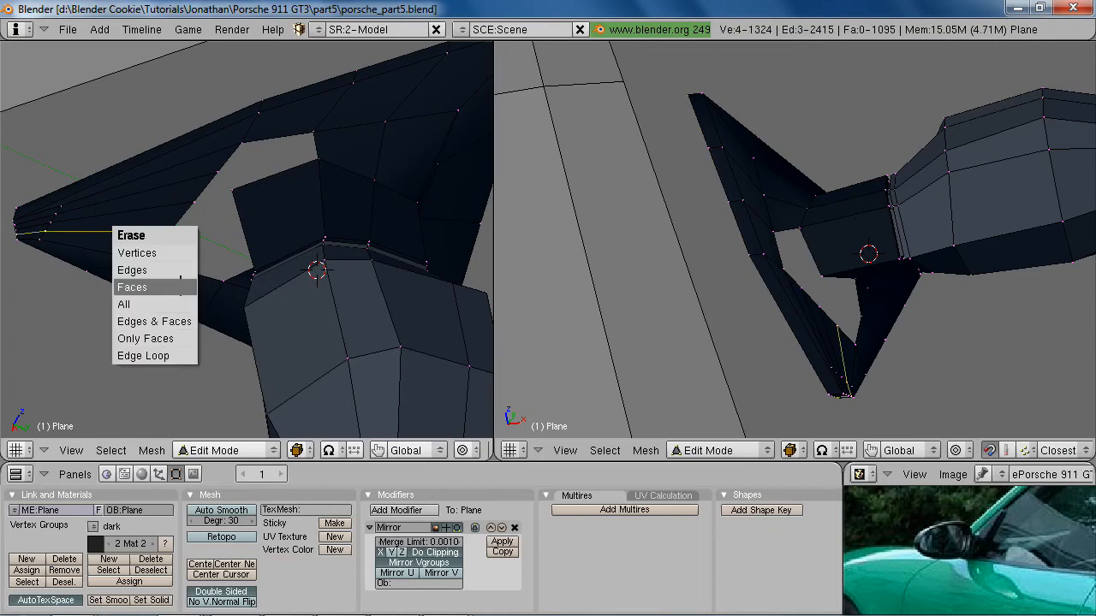
left_click(141, 355)
key("x")
left_click(188, 183)
Fill faces between the arm's end vertices and the hole edge, leaving only a narrow triangular gap
right_click(193, 200)
middle_click_drag(368, 284, 301, 214)
key("z")
key("a")
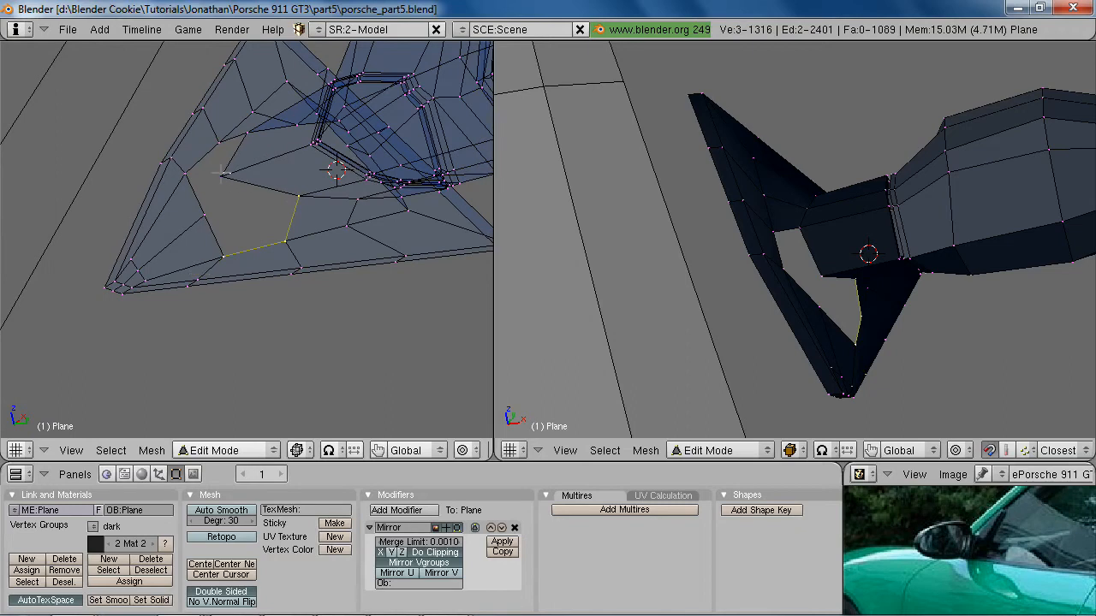
key("a")
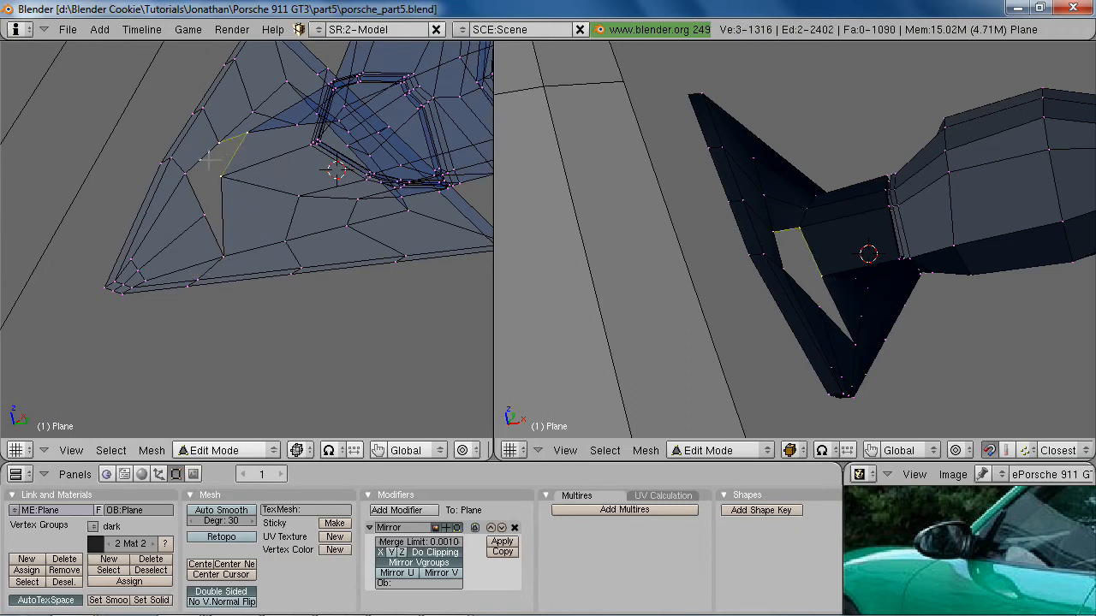
key("f")
key("a")
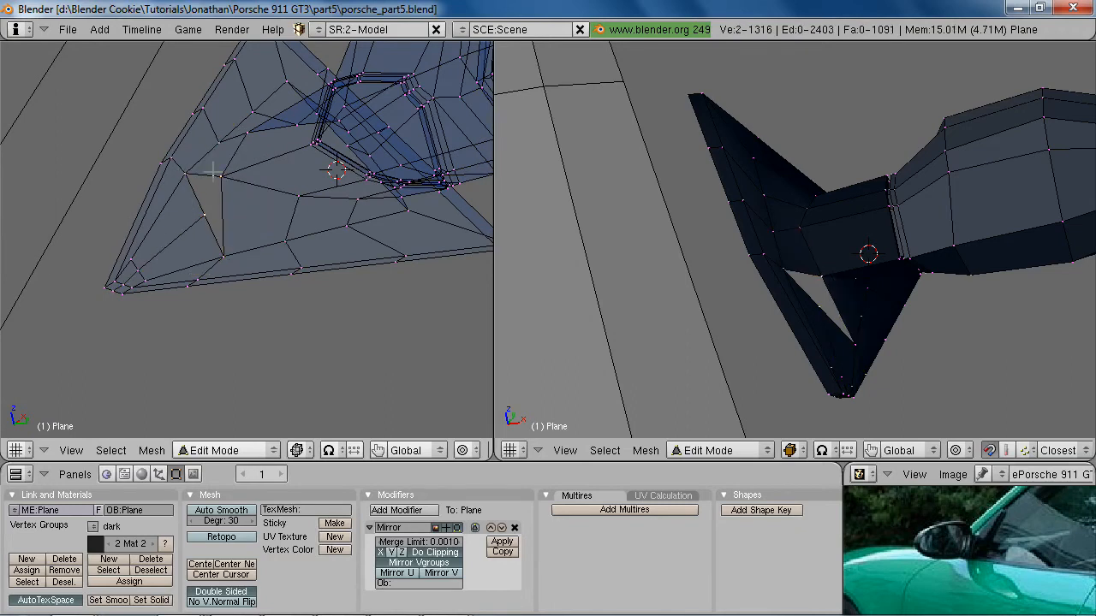
Try to close the triangular gap by merging its two upper vertices at center and moving the merged vertex
right_click(213, 172, "shift")
key("w")
left_click(198, 111)
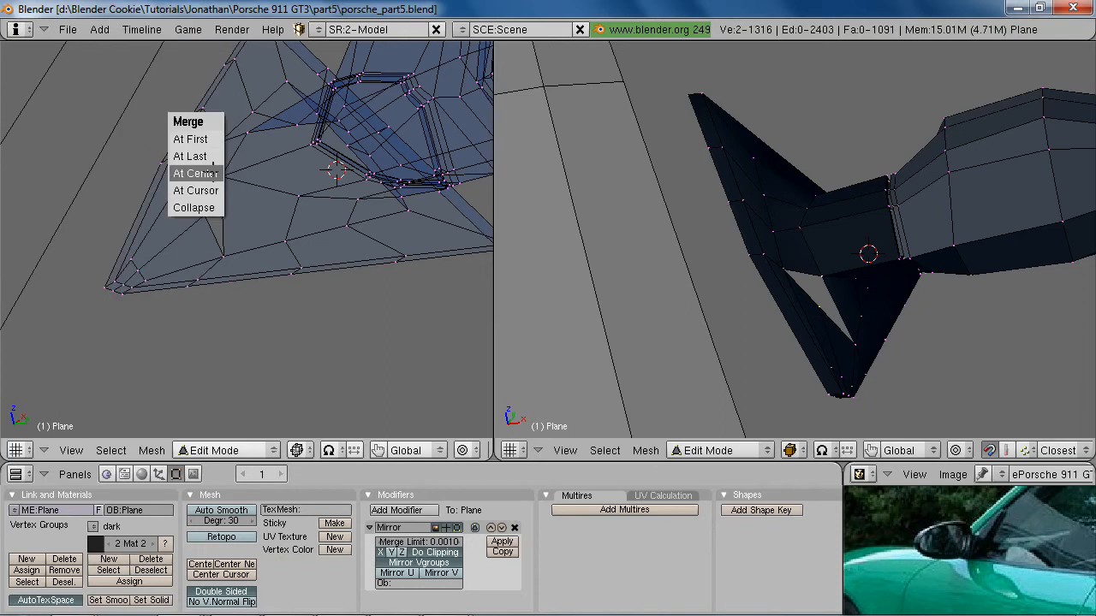
left_click(213, 172)
key("g")
left_click(220, 225)
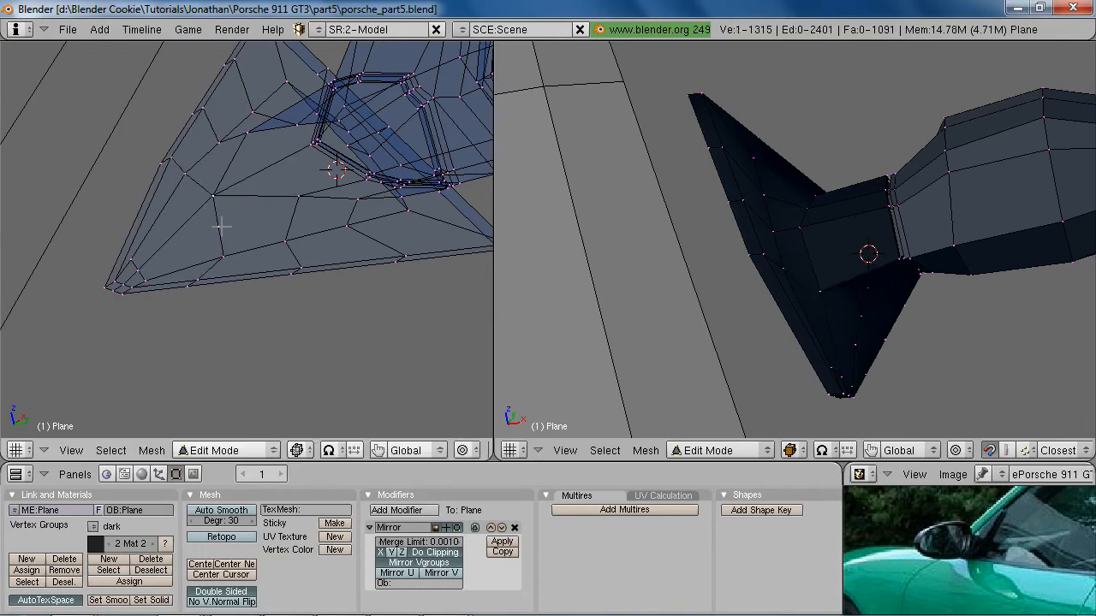
key("ctrl+z")
key("ctrl+z")
Move the arm's corner vertex beside the triangular gap slightly toward the mirror
right_click(225, 177)
key("g")
left_click(240, 182)
key("a")
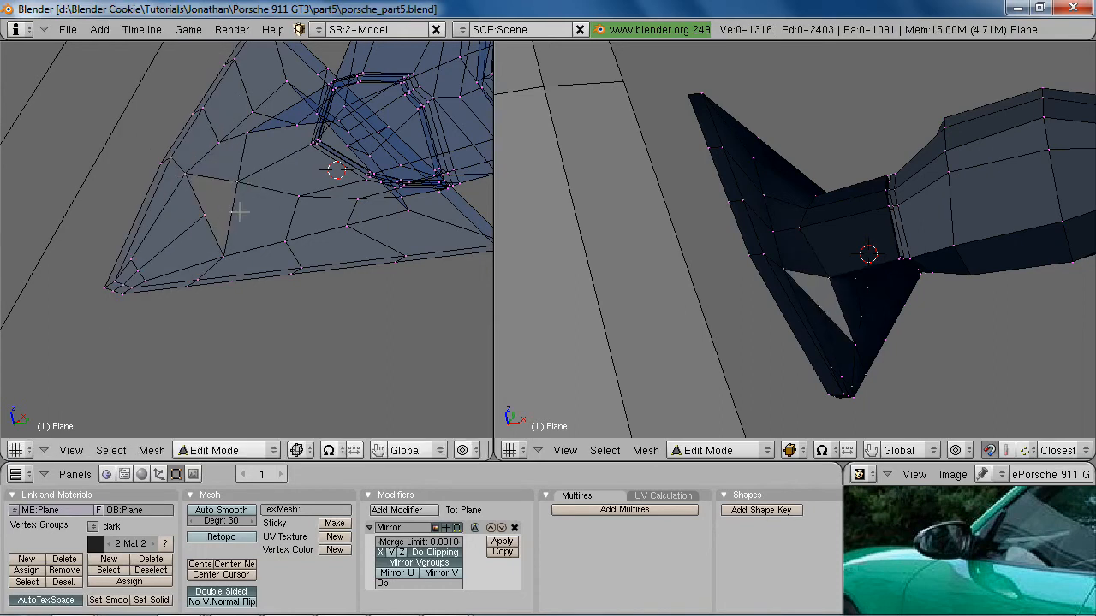
Add a loop cut through the bridging faces around the arm, ending at the triangular gap
right_click(228, 258)
key("z")
middle_click_drag(280, 222, 279, 250)
key("ctrl+r")
key("Escape")
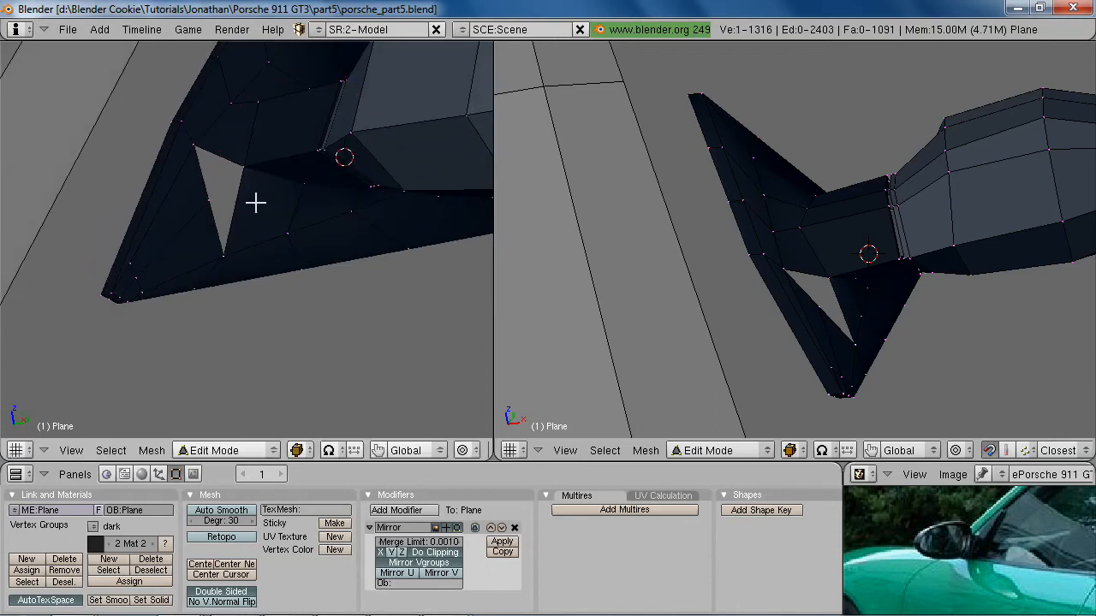
key("ctrl+r")
left_click(251, 209)
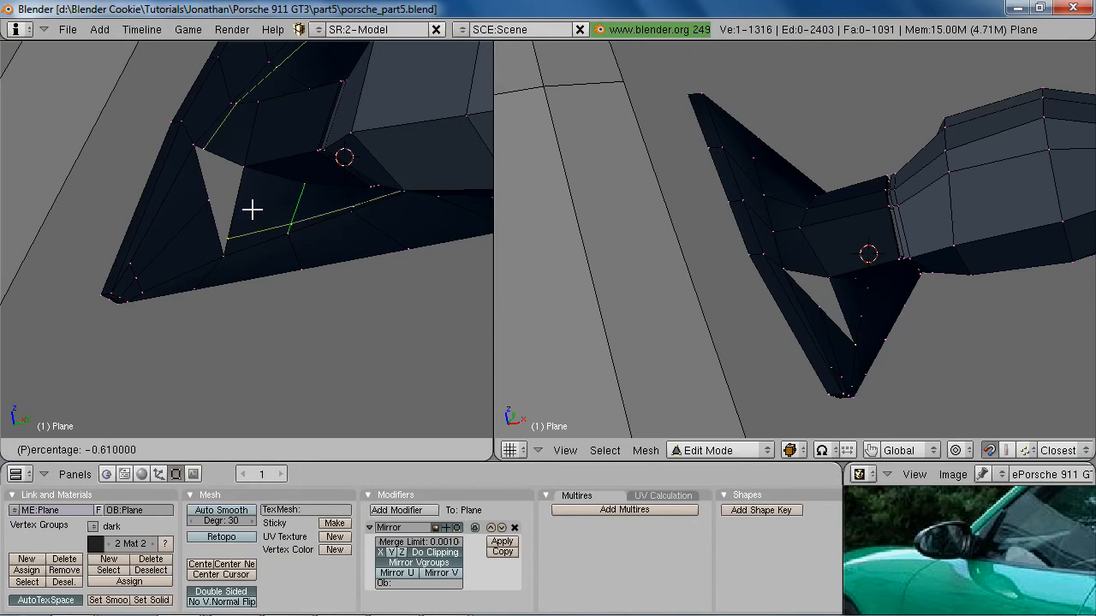
left_click(258, 188)
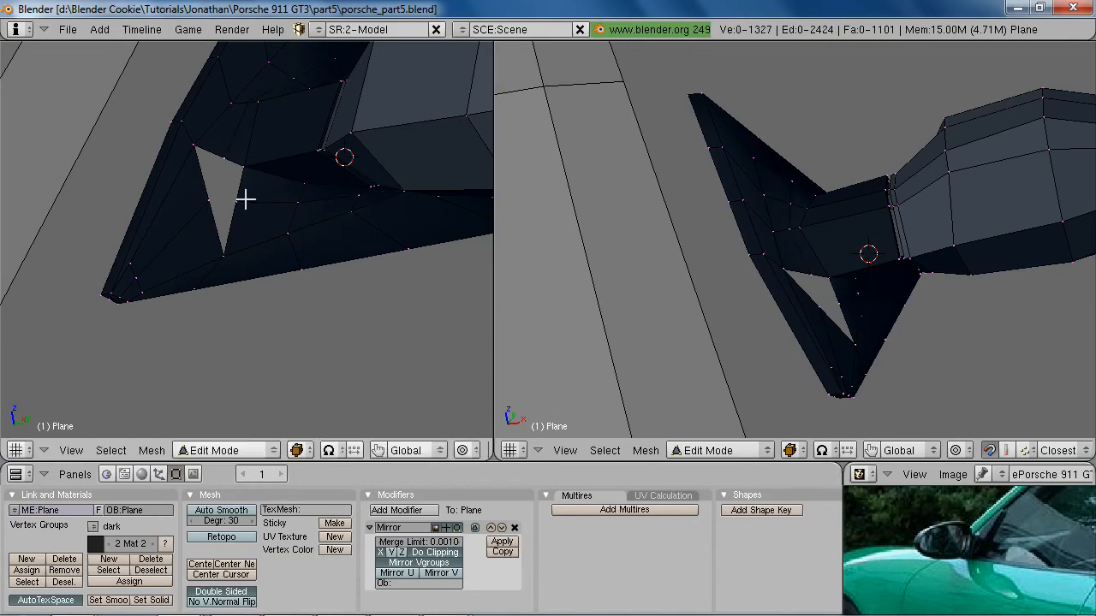
Merge the facing vertices across the triangular gap to close it, and reposition the merged vertices
key("w")
left_click(226, 152)
left_click(227, 152)
key("g")
left_click(216, 196)
key("alt+m")
left_click(208, 207)
middle_click_drag(208, 205, 277, 211)
key("g")
left_click(250, 213)
Expand the selection around the arm's base, deselect the unwanted part with a box, and smooth the bridging vertices
key("Tab")
key("Tab")
key("ctrl+KP_Add")
key("ctrl+KP_Add")
key("KP_3")
key("KP_5")
key("z")
key("b")
right_click_drag(180, 184, 65, 411)
key("z")
middle_click_drag(466, 186, 351, 225)
key("w")
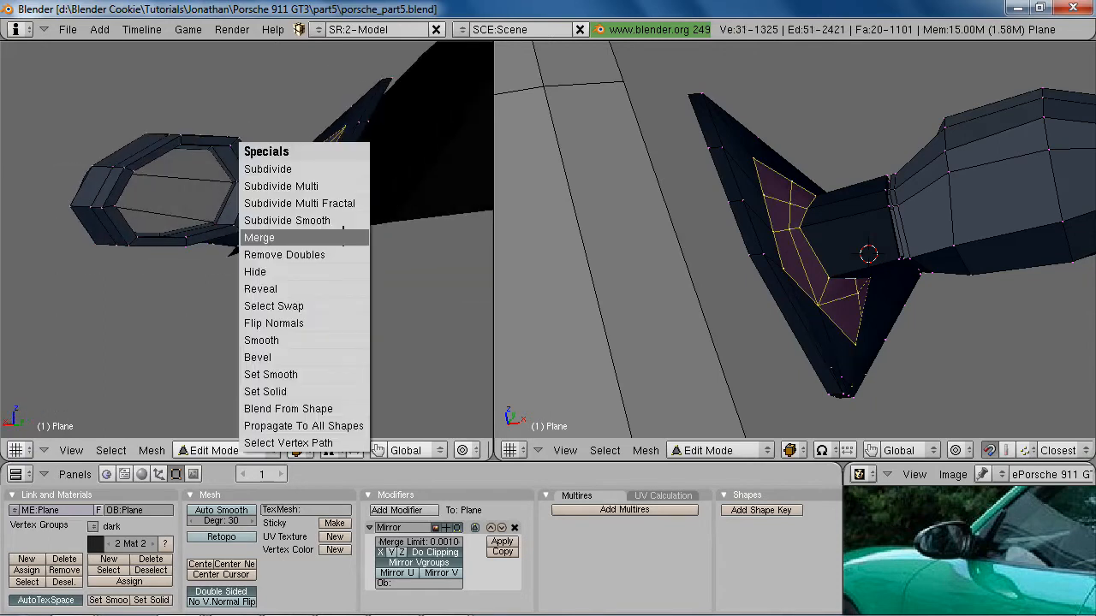
left_click(323, 340)
middle_click_drag(117, 293, 281, 249)
key("a")
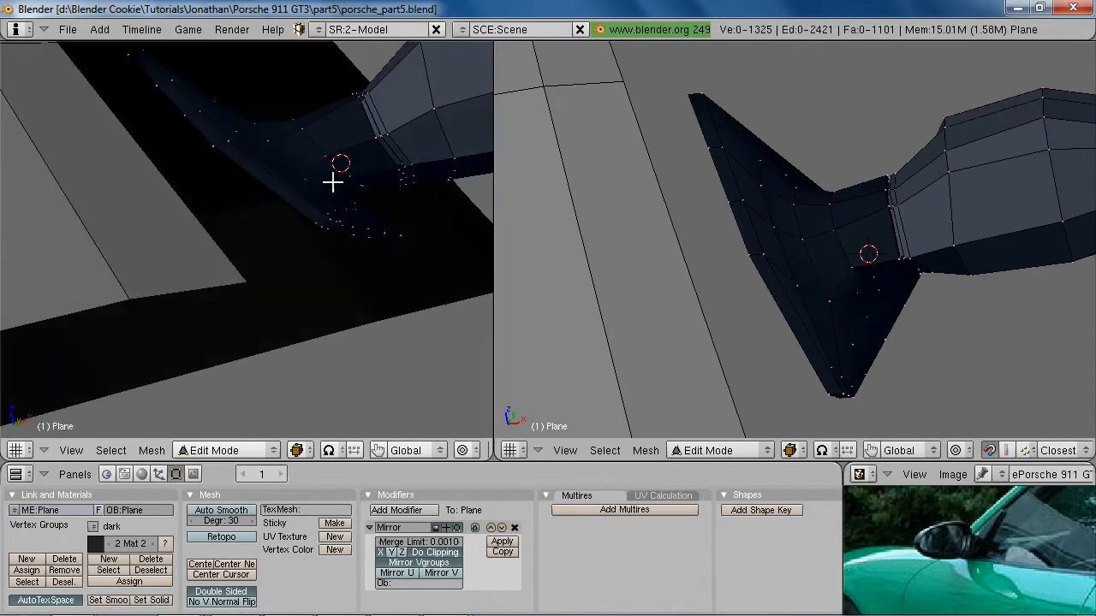
In front view, move the two underside vertices at the arm's base down and outward with sharp-falloff proportional editing
key("z")
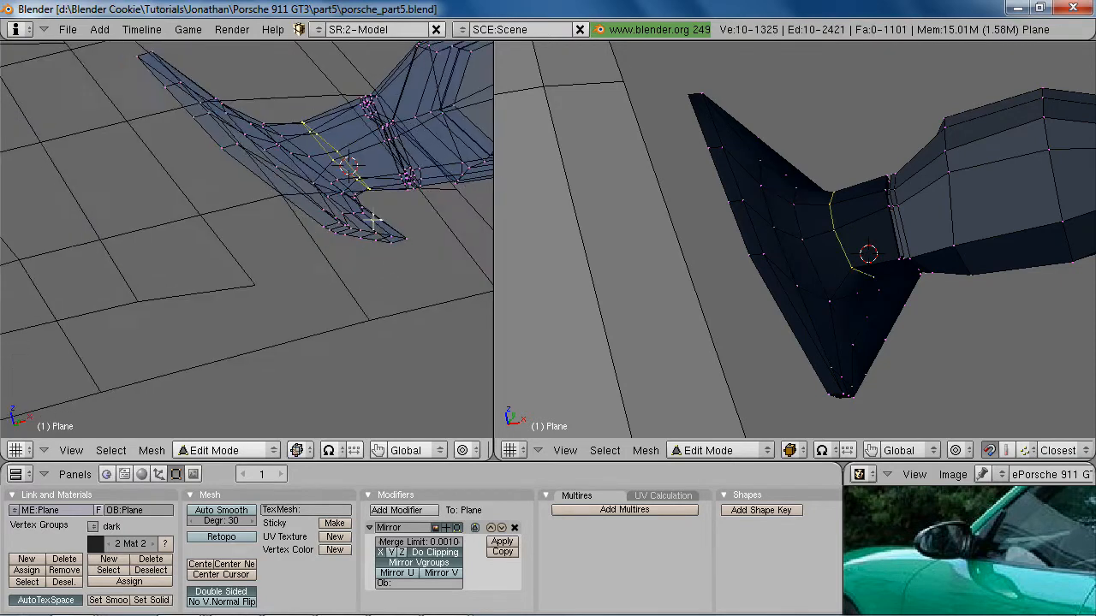
key("KP_1")
key("KP_5")
middle_click_drag(379, 230, 134, 184, "shift")
middle_click_drag(427, 338, 274, 294, "shift")
scroll(274, 295, "up", 1)
scroll(274, 295, "up", 1)
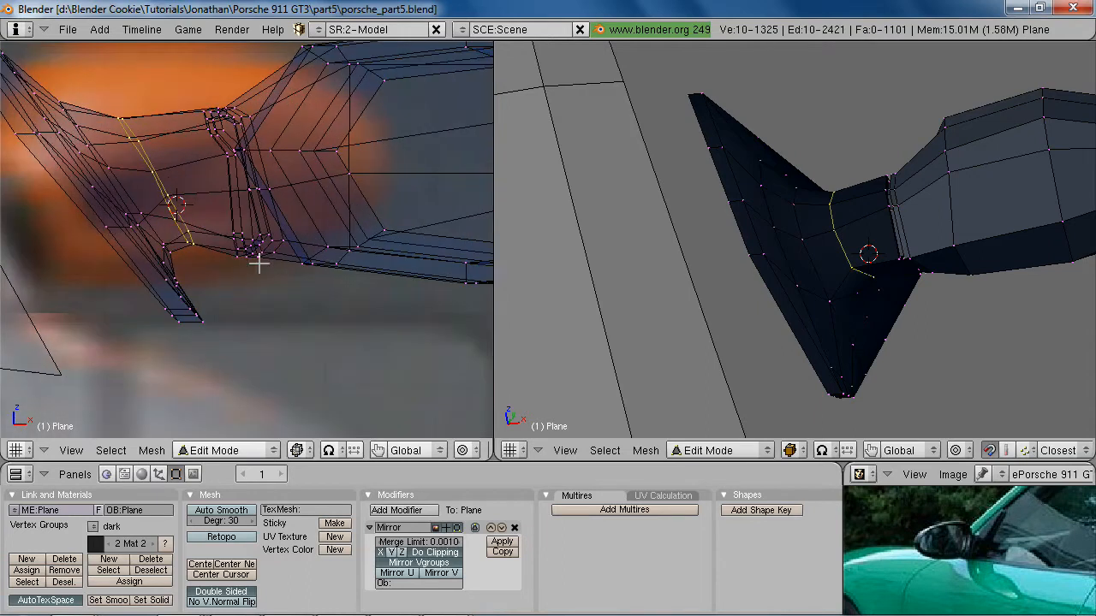
key("a")
key("o")
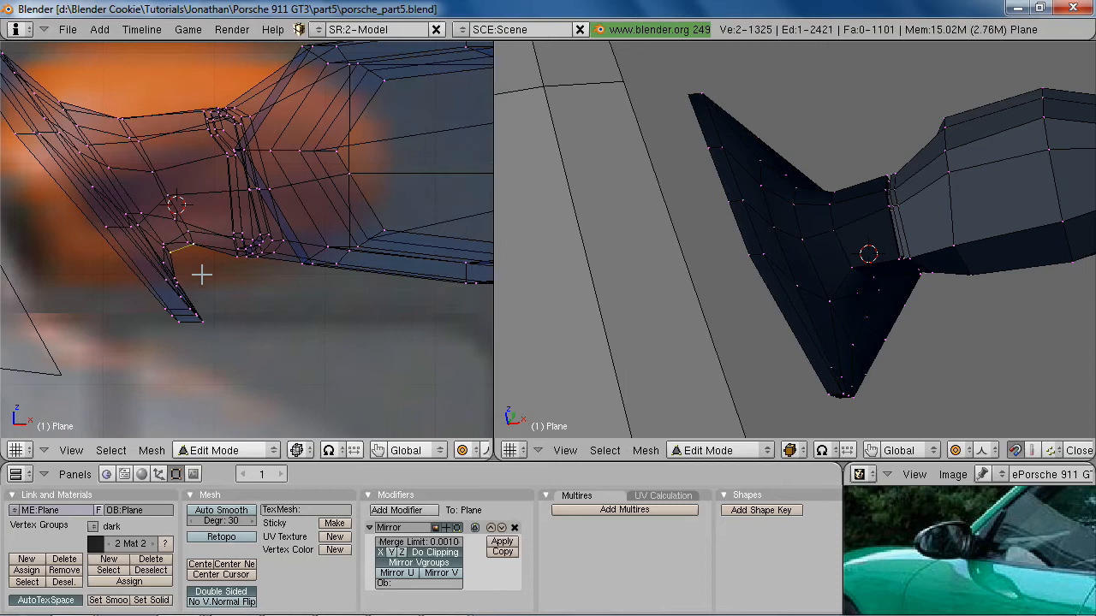
key("g")
scroll(203, 278, "up", 10)
scroll(209, 286, "down", 4)
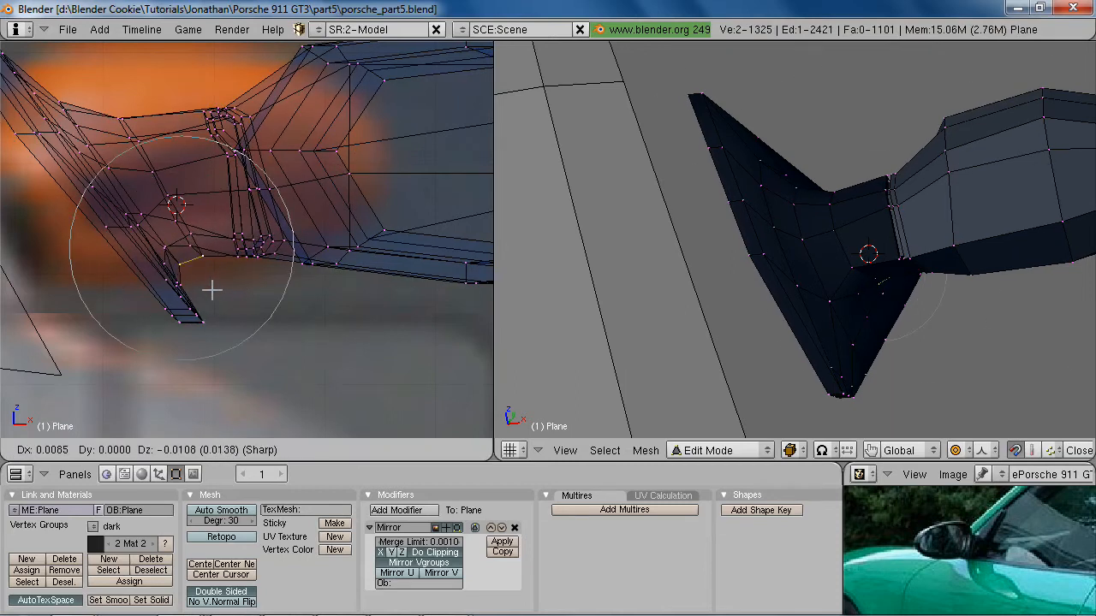
left_click(214, 294)
Select the whole linked mirror and panel mesh and set its faces to solid shading
key("z")
key("a")
middle_click_drag(245, 300, 311, 245)
key("l")
key("w")
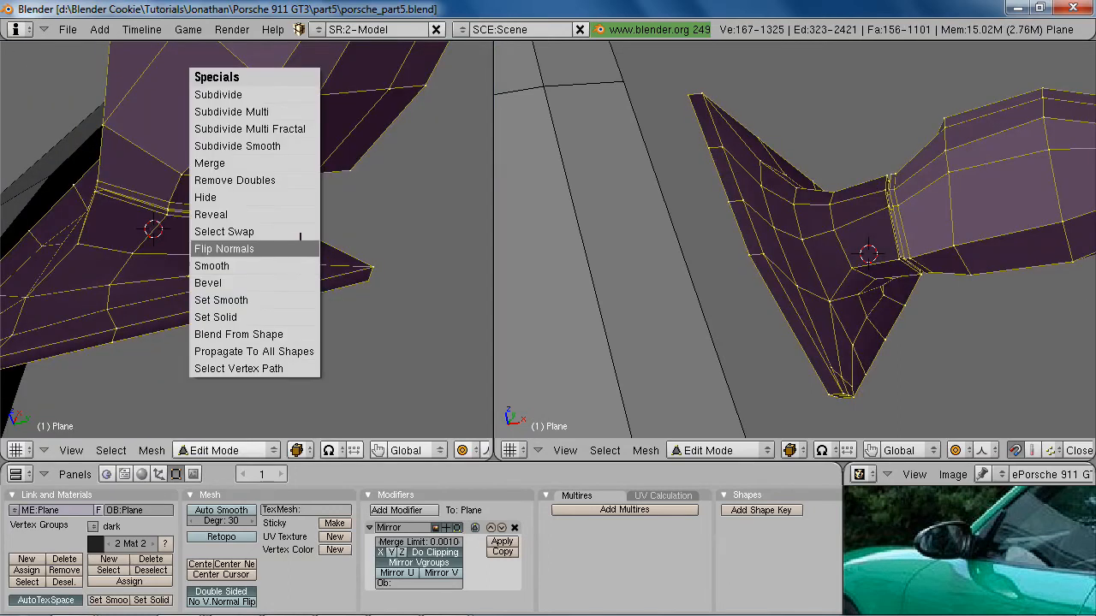
left_click(216, 317)
key("Tab")
Box-select the upper vertices at the joint between arm and mirror housing and move them slightly toward the arm
middle_click_drag(265, 217, 259, 402)
middle_click_drag(323, 346, 210, 135)
scroll(250, 316, "up", 3)
scroll(249, 299, "up", 2)
key("Tab")
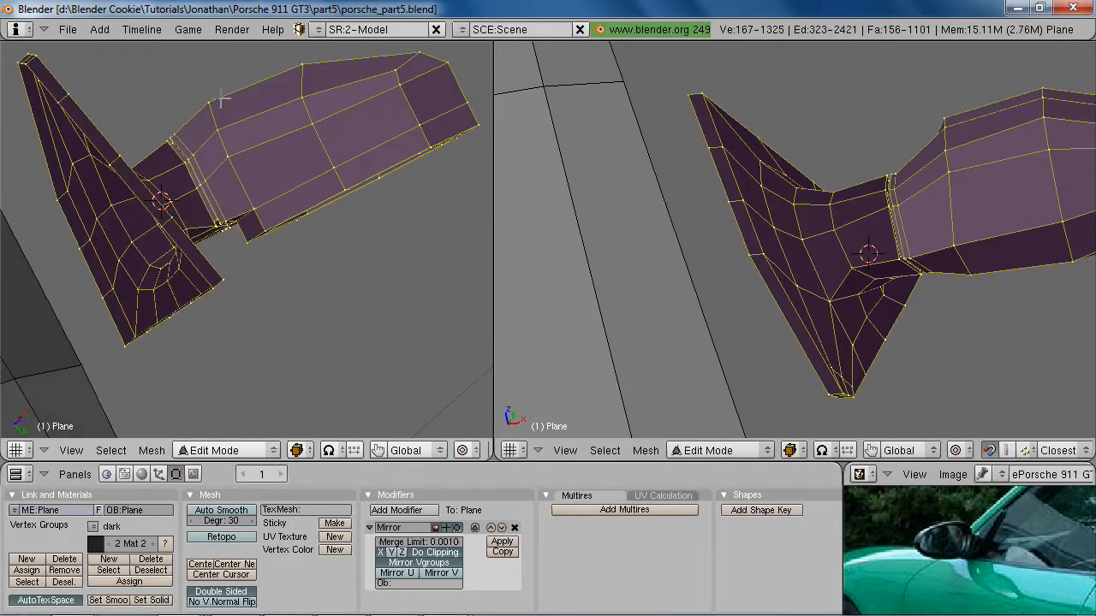
key("a")
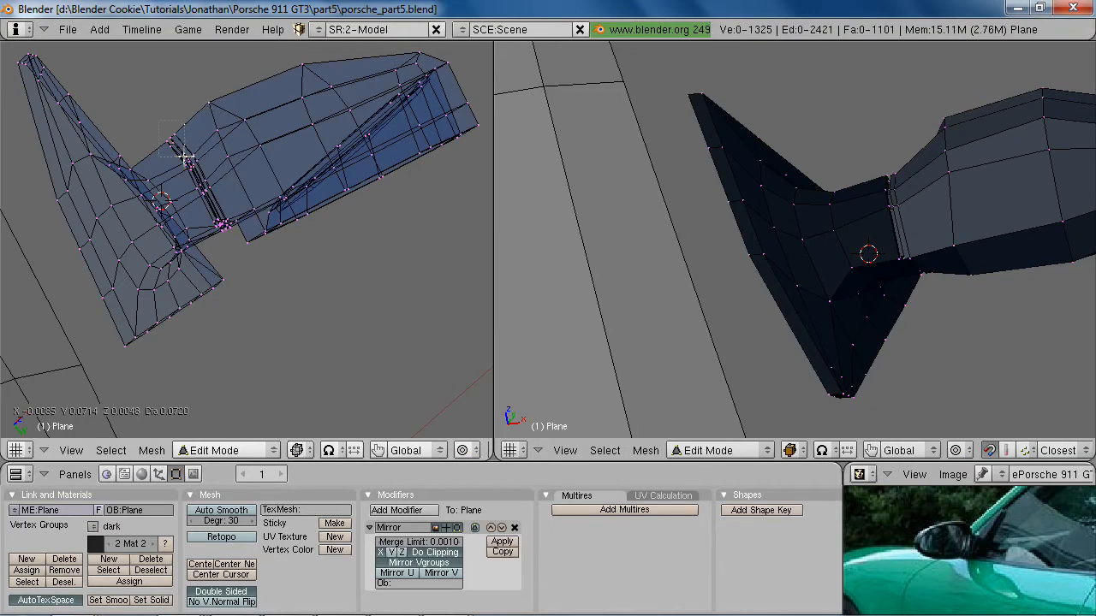
left_click_drag(184, 156, 184, 157)
key("g")
left_click(189, 169)
mouse_move(220, 193)
middle_mouse_down()
mouse_move(230, 174)
mouse_move(213, 178)
middle_mouse_up()
Move the mirror housing's upper corner vertex near the arm slightly to refine the outline
key("z")
right_click(214, 102)
key("z")
key("g")
left_click(218, 105)
middle_click_drag(289, 242, 276, 271)
Select the short crossing edges on the upper side of the arm joint and edge-slide them by about 0.39
key("z")
key("a")
left_click_drag(253, 266, 254, 267)
key("z")
middle_click_drag(259, 177, 266, 254)
key("ctrl+e")
left_click(267, 254)
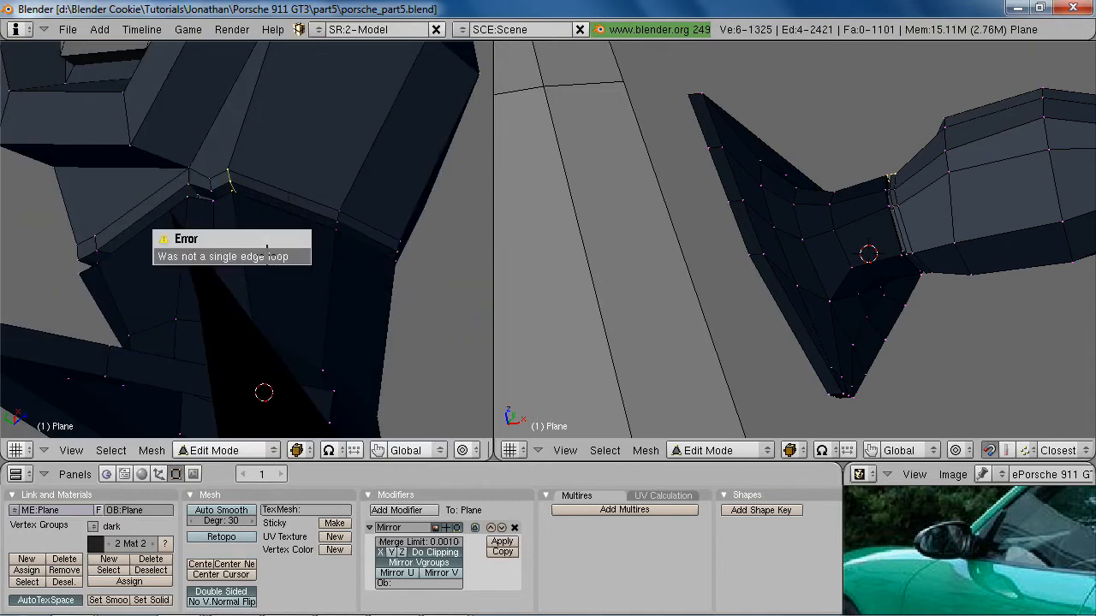
key("z")
middle_click_drag(363, 214, 318, 205)
middle_click_drag(258, 293, 199, 297)
middle_click_drag(332, 292, 247, 179)
key("ctrl+e")
left_click(252, 181)
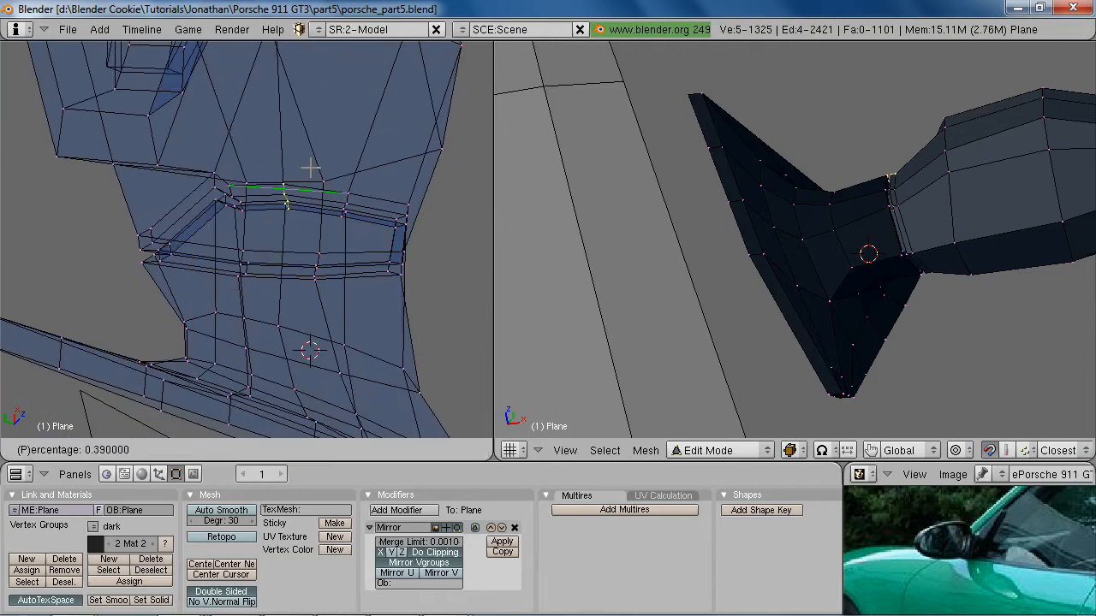
left_click(310, 168)
Select the four vertices at the corner of the groove between arm and mirror housing and move them about 0.009 units
key("z")
mouse_move(296, 321)
middle_mouse_down()
mouse_move(232, 239)
mouse_move(304, 258)
mouse_move(114, 221)
middle_mouse_up()
key("z")
middle_click_drag(202, 224, 192, 159)
left_click_drag(213, 210, 213, 210)
key("z")
middle_click_drag(214, 209, 187, 207)
key("z")
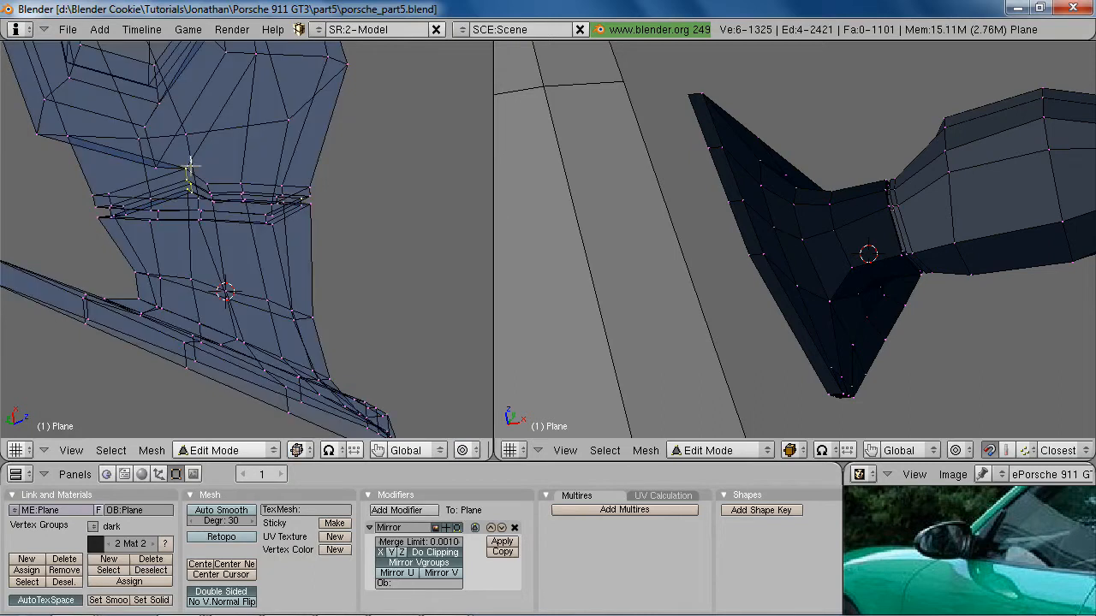
key("z")
key("g")
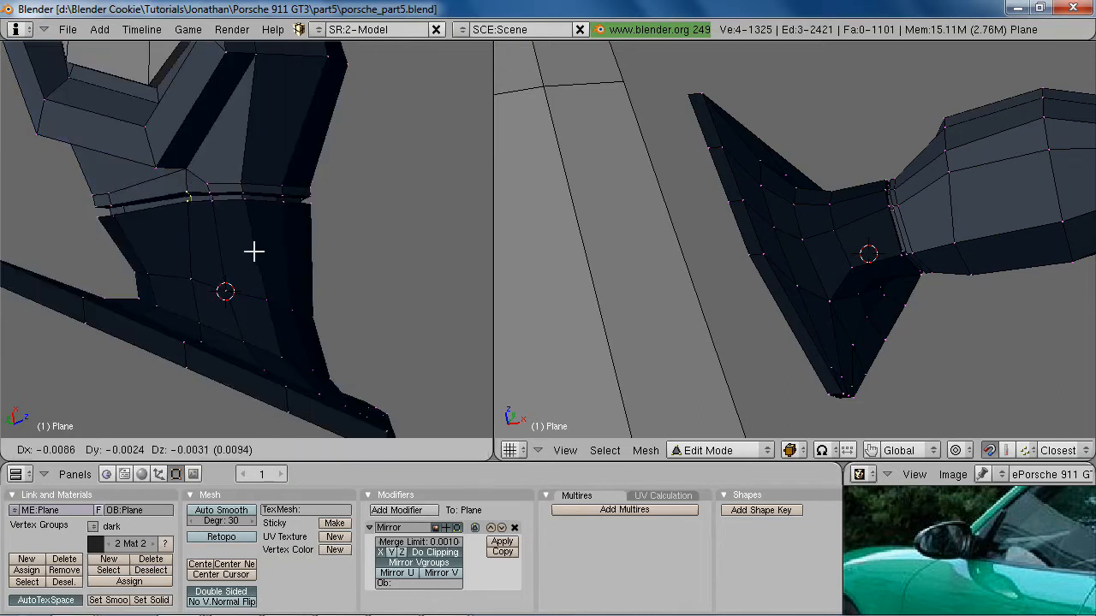
left_click(254, 254)
Leave Edit Mode and save the scene over porsche_part5.blend
middle_click_drag(122, 254, 410, 297)
key("Tab")
key("ctrl+w")
left_click(410, 296)
key("KP_1")
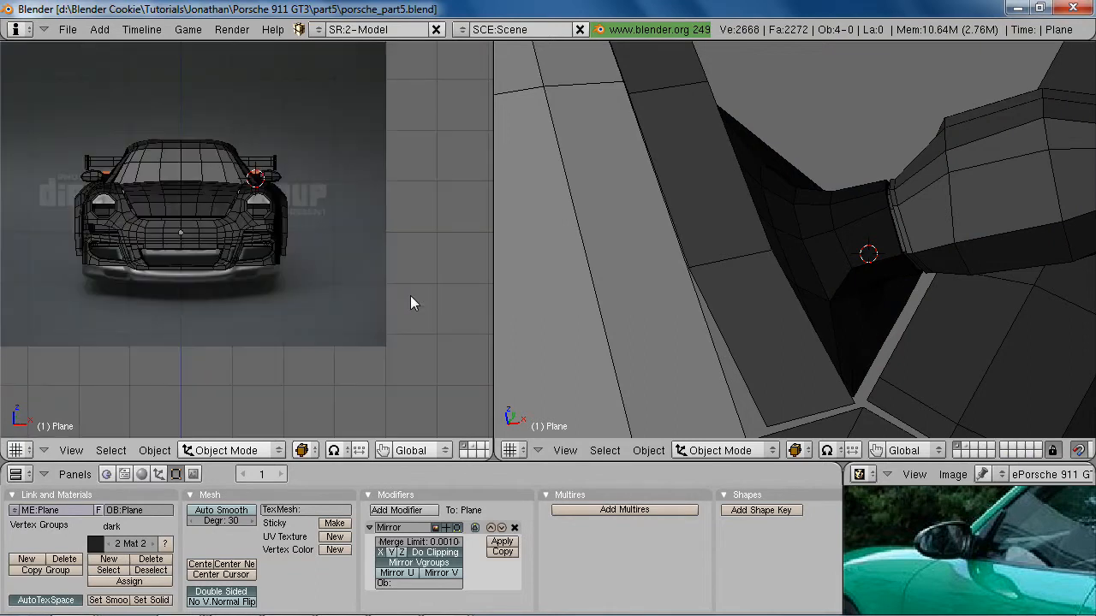
In side view, move the two vertices at the window-corner panel's upper tip up and back along the window frame
scroll(972, 246, "down", 3)
key("KP_3")
scroll(972, 239, "up", 2)
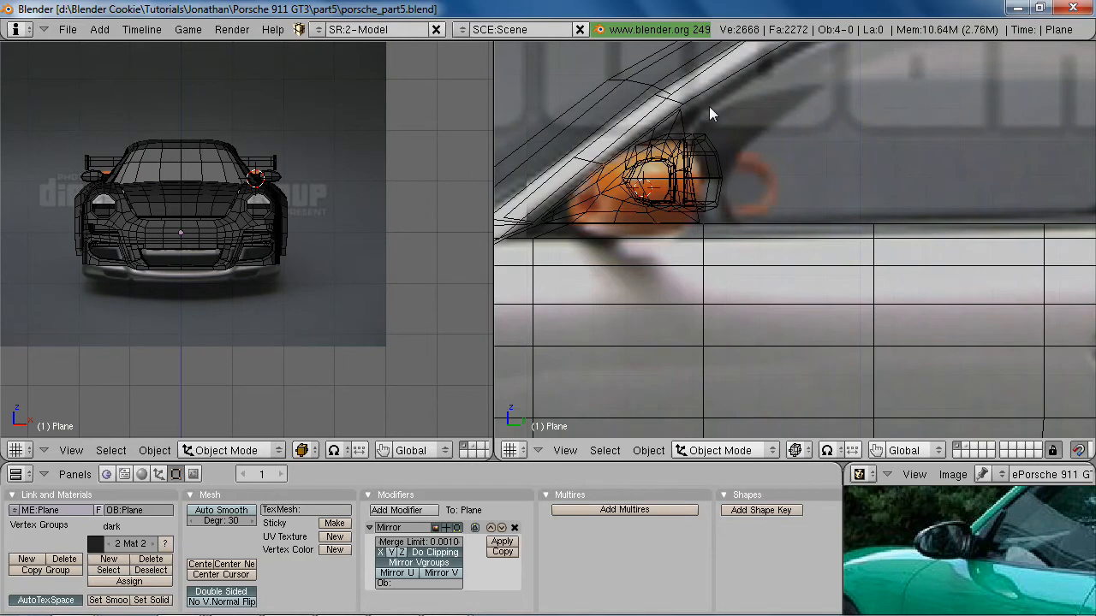
right_click(682, 128)
key("Tab")
middle_click_drag(731, 131, 698, 154, "shift")
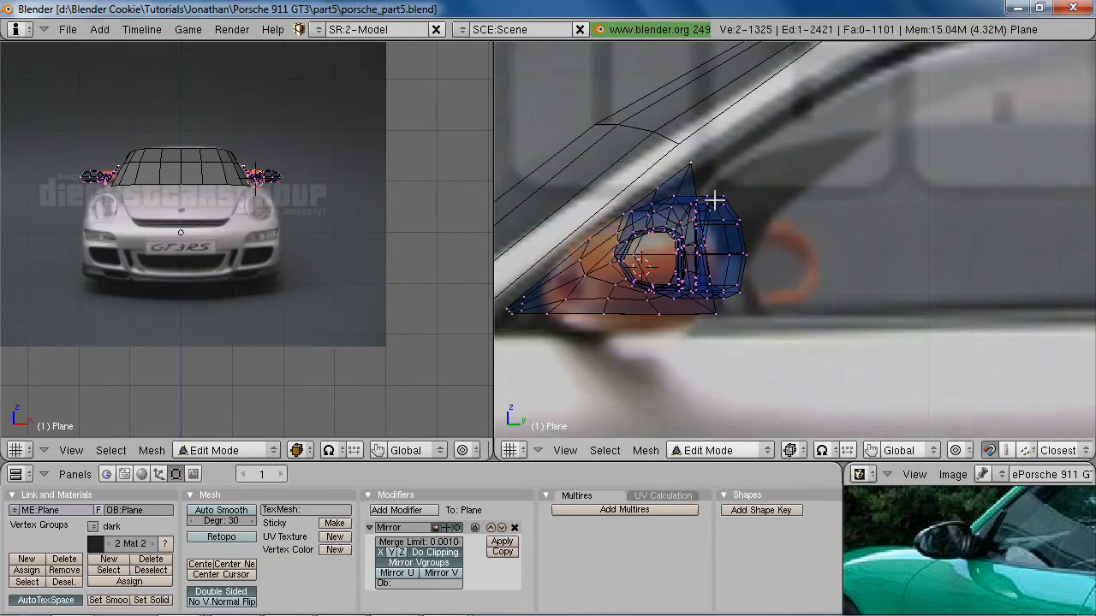
key("z")
key("z")
key("z")
middle_click_drag(704, 181, 714, 234, "ctrl")
key("g")
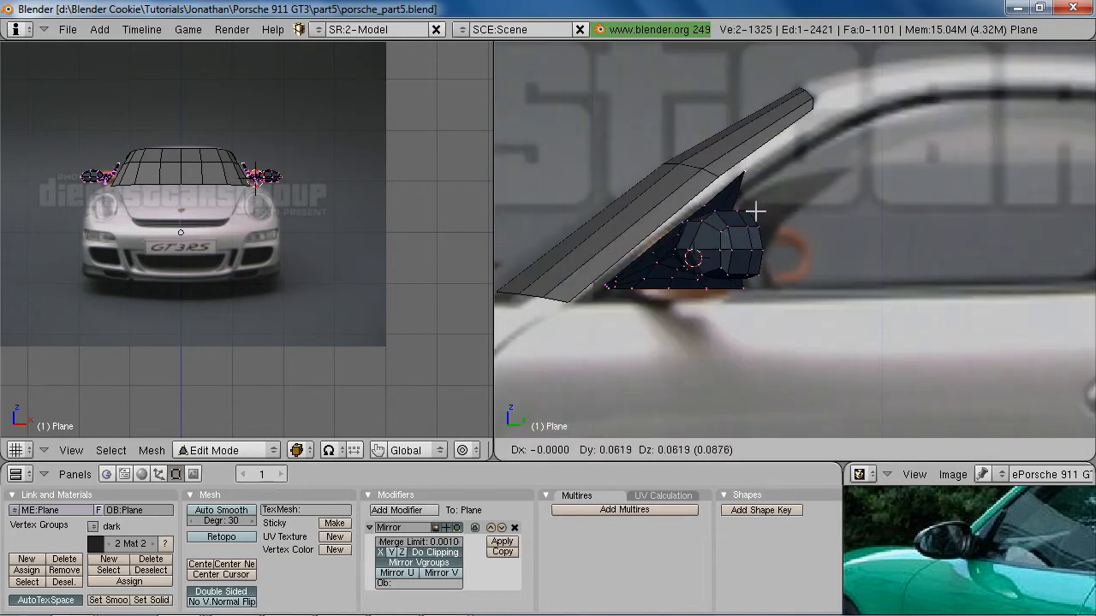
left_click(749, 214)
Nudge the panel's two tip vertices about 0.03 units further up and back in side view to match the reference photo
key("z")
scroll(739, 215, "up", 2)
key("z")
middle_click_drag(724, 216, 660, 219)
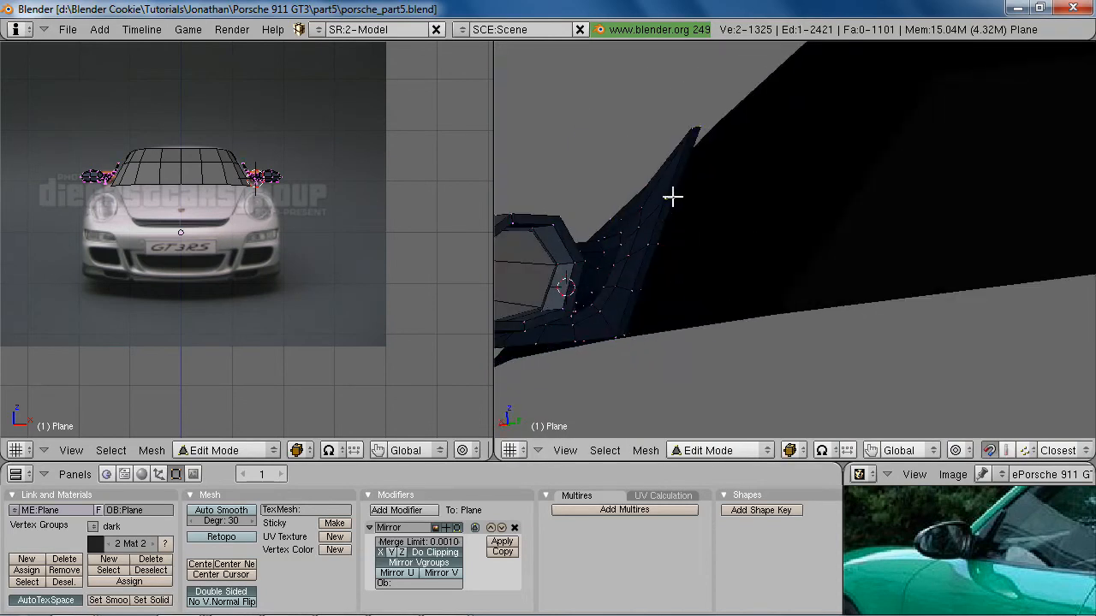
key("KP_3")
key("z")
key("g")
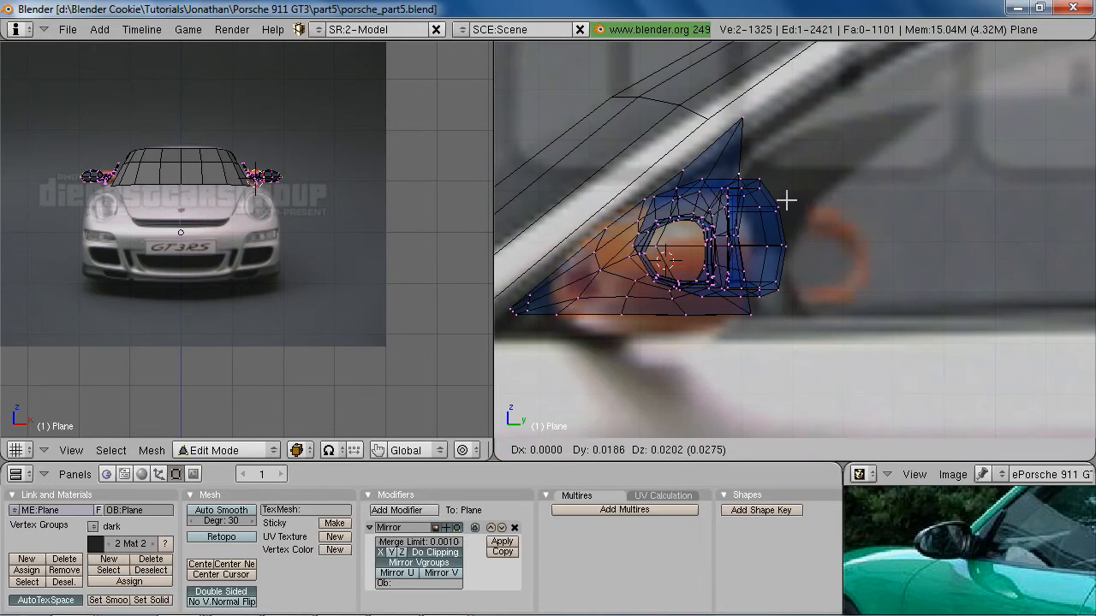
left_click(786, 200)
Select the two panel vertices beside the mirror arm's base and reposition them in side view
middle_click_drag(761, 236, 703, 246)
key("z")
key("z")
right_click(791, 221)
key("KP_3")
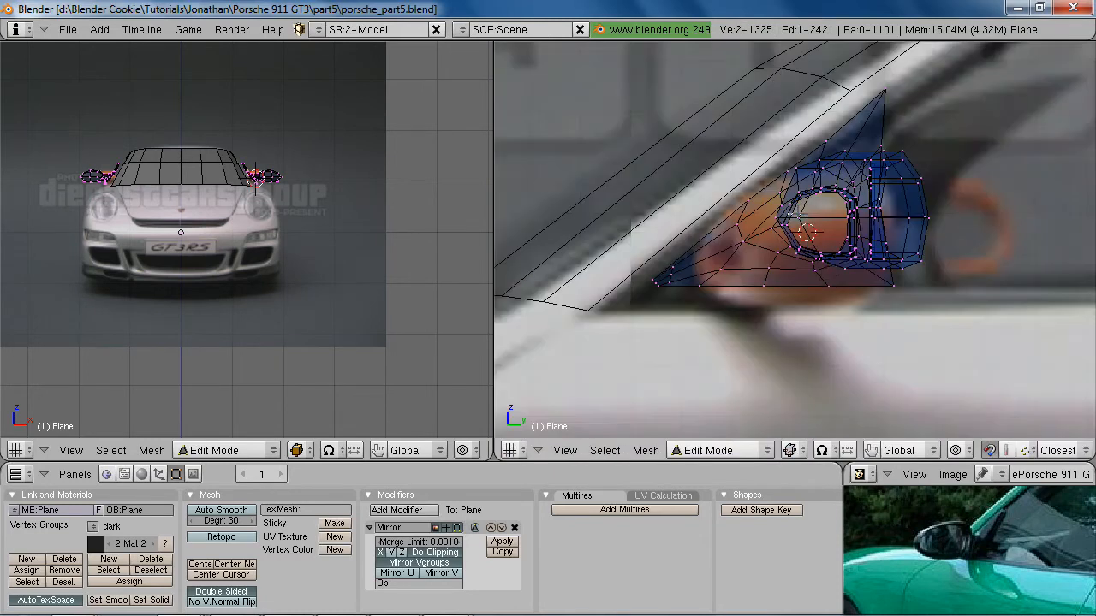
key("g")
left_click(858, 265)
mouse_move(955, 224)
middle_mouse_down()
mouse_move(905, 220)
mouse_move(848, 344)
middle_mouse_up()
key("z")
middle_click_drag(850, 208, 769, 161)
scroll(237, 282, "up", 6)
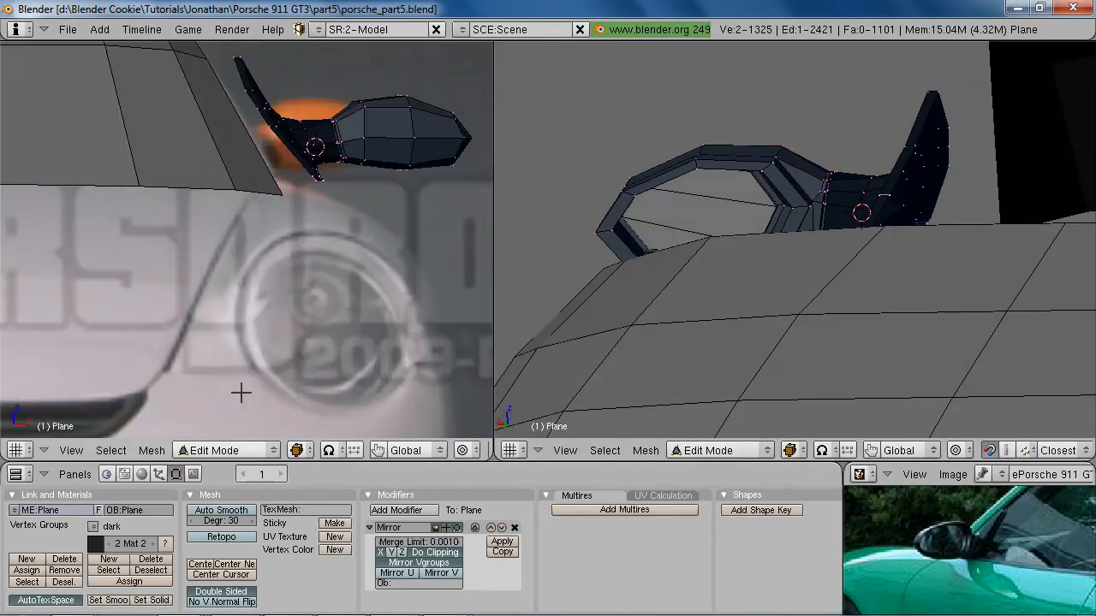
Reveal the hidden body mesh and move the panel's upper tip along the X axis toward the window frame
key("l")
scroll(253, 374, "up", 2)
scroll(247, 300, "up", 3)
key("a")
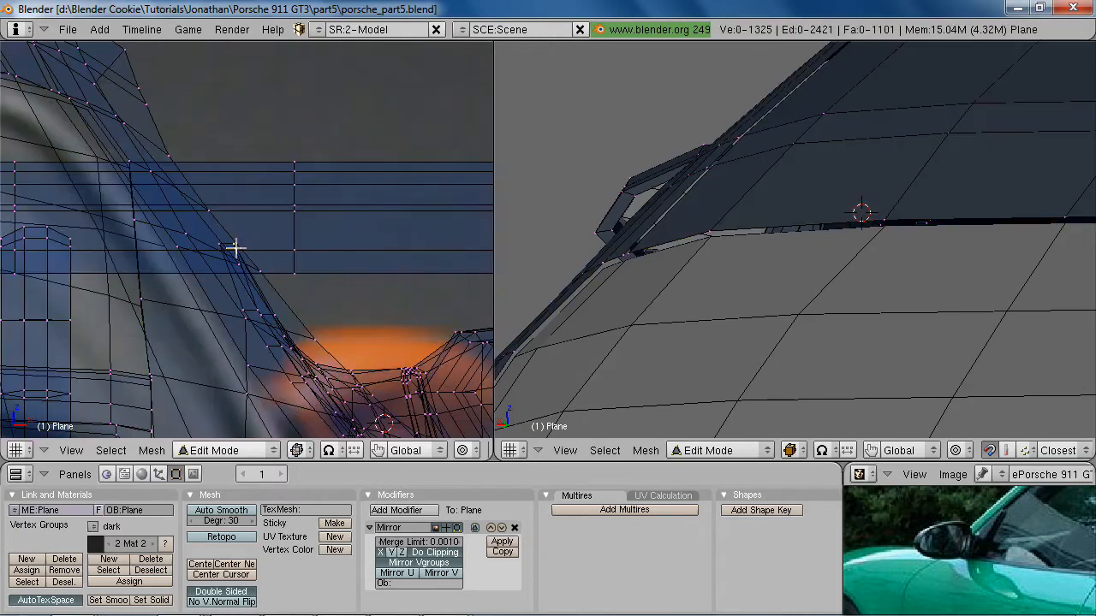
key("z")
key("g")
key("x")
left_click(245, 267)
Fit the panel's upper tip to the window frame by moving it along the Z and X axes
middle_click_drag(245, 267, 201, 305)
key("g")
key("z")
left_click(235, 280)
key("g")
key("x")
left_click(196, 307)
Move the remaining vertices along the panel's edge along X to fit against the window frame
key("a")
key("e")
key("x")
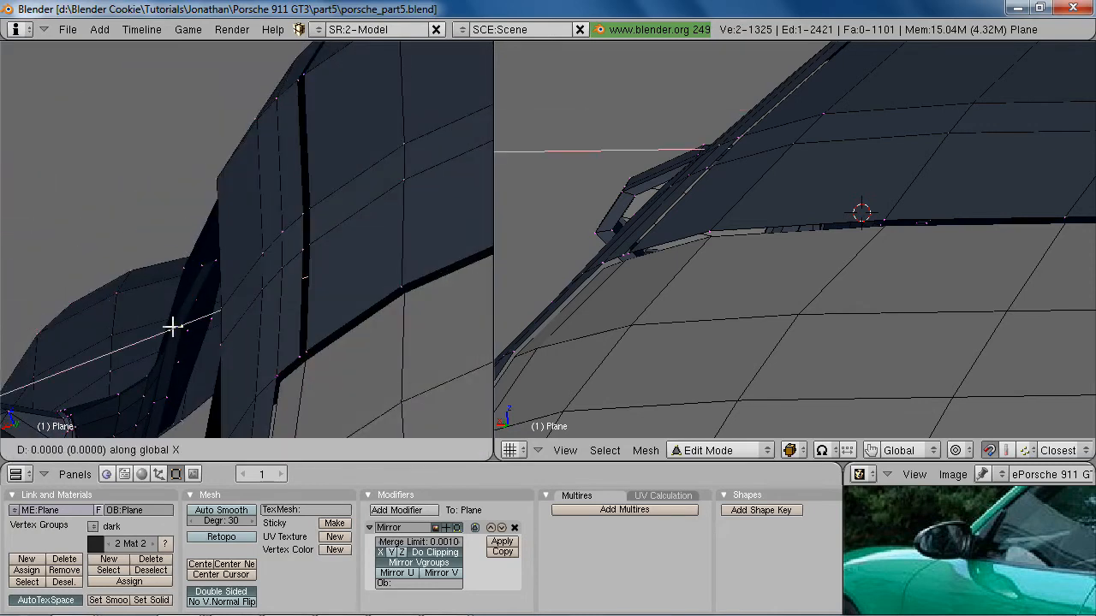
left_click(183, 323)
middle_click_drag(182, 324, 232, 274)
key("e")
key("x")
left_click(184, 304)
key("Tab")
middle_click_drag(358, 300, 278, 245)
In side view, select the body's edge loops around the whole side window opening, including the door's upper edge
key("Tab")
key("KP_3")
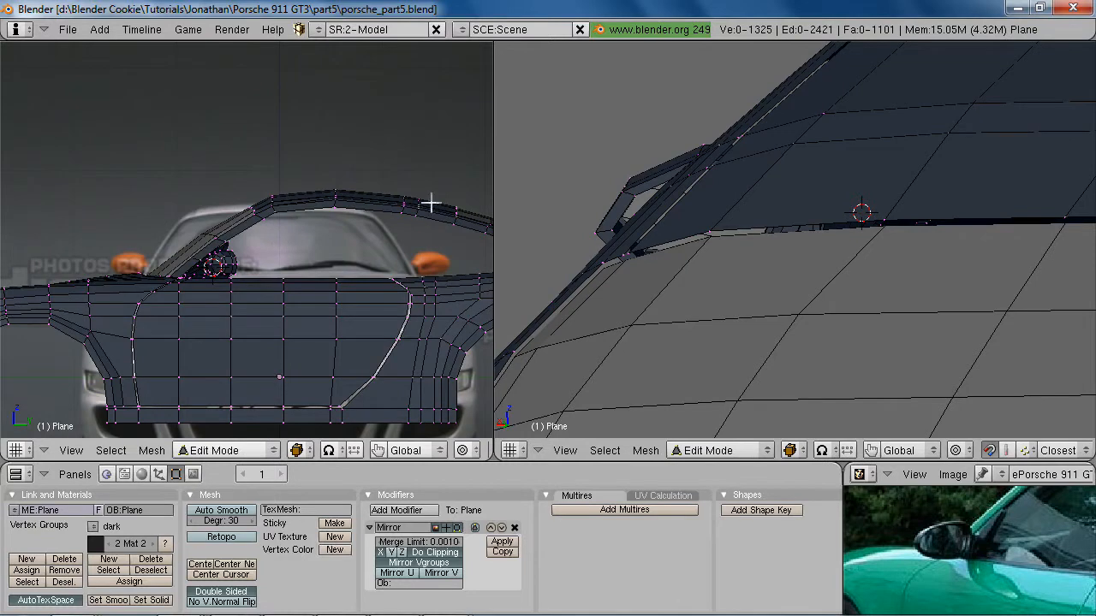
key("KP_3")
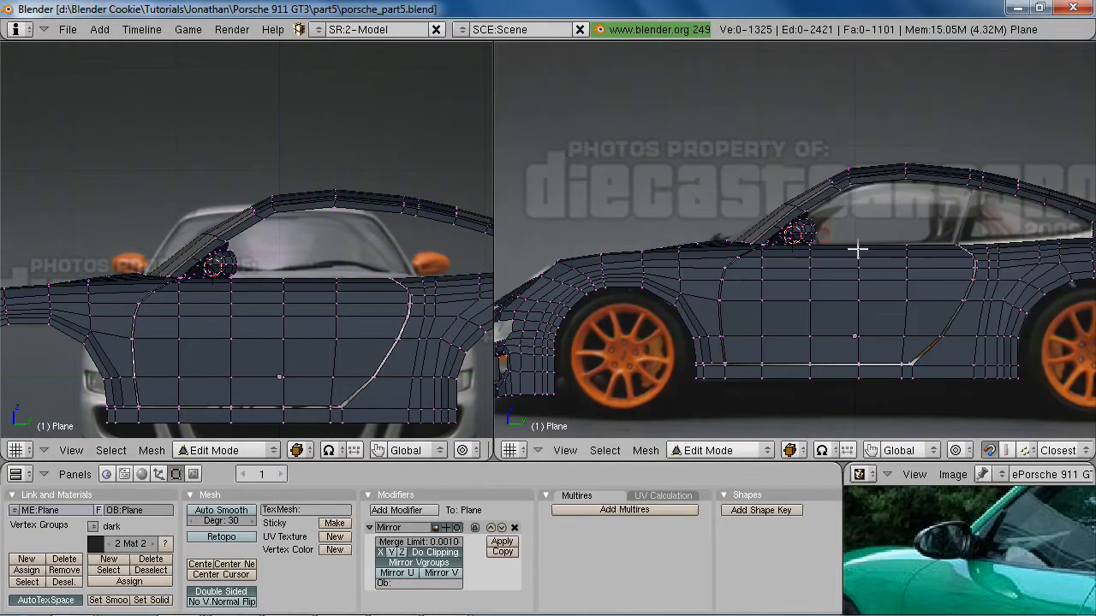
middle_click_drag(924, 276, 843, 333, "shift")
scroll(845, 333, "up", 3)
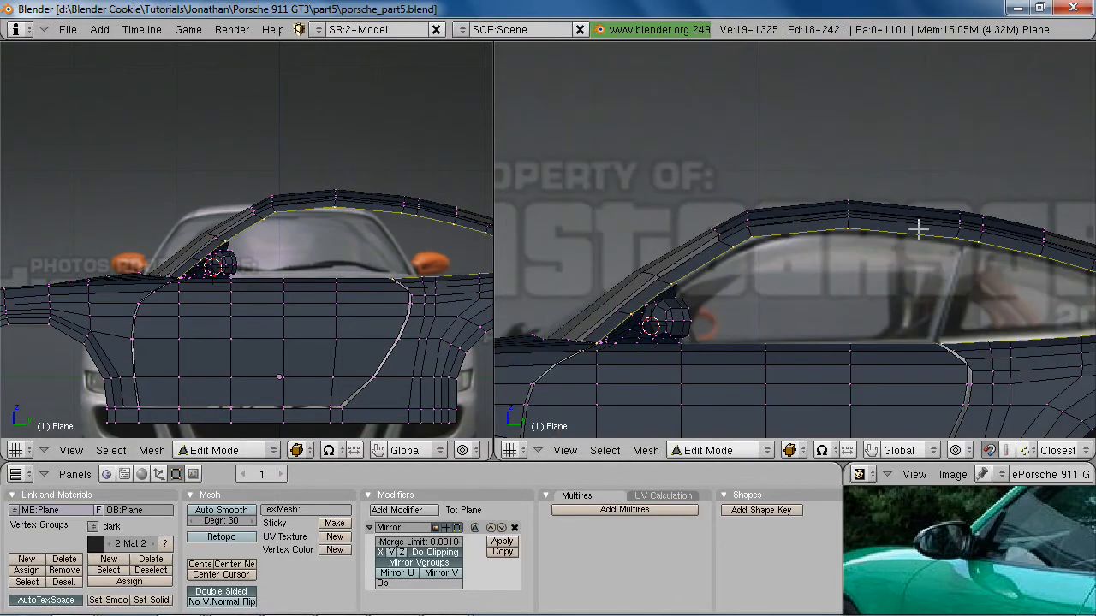
key("z")
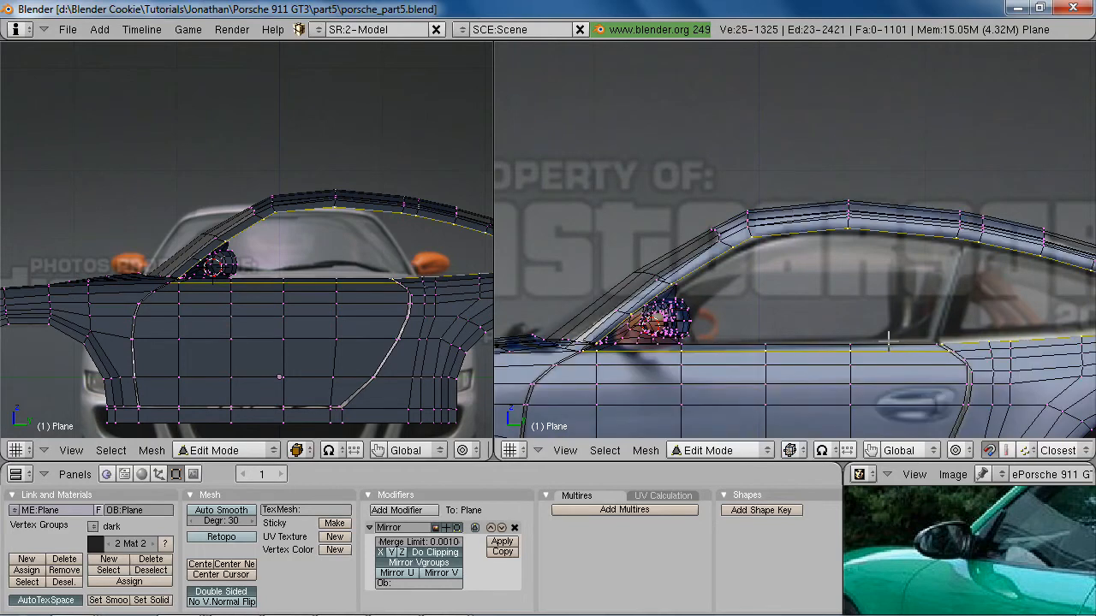
scroll(886, 336, "down", 4)
key("z")
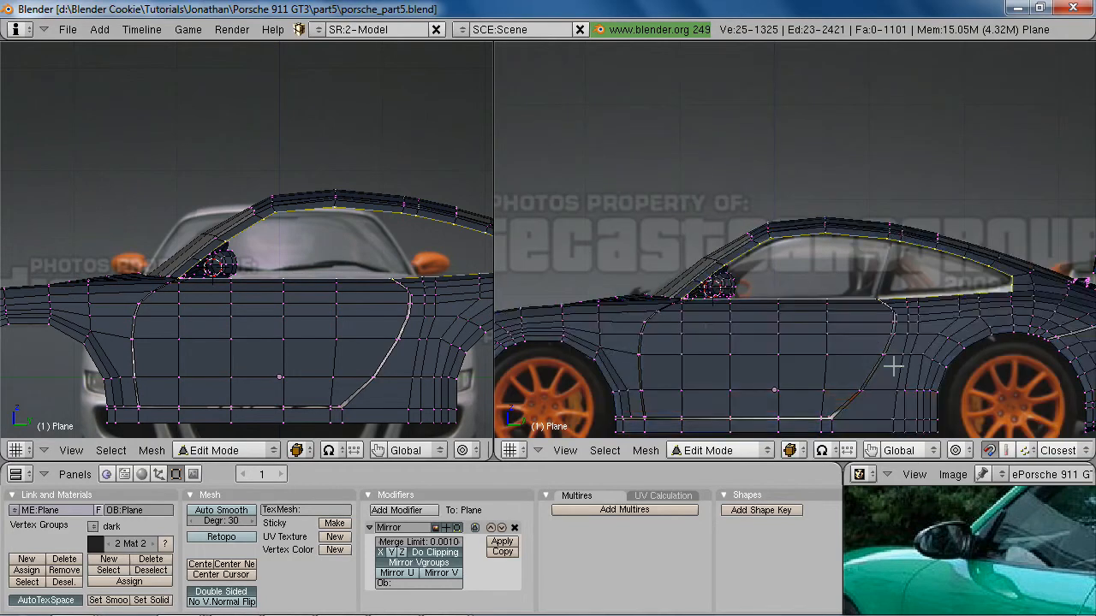
Duplicate the selected window-opening edges in place and separate the copy into its own object
scroll(902, 367, "up", 2)
key("shift+d")
right_click(920, 373)
key("p")
left_click(916, 374)
Select the separated window outline object and open it in Edit Mode
key("Tab")
right_click(880, 322)
right_click(880, 321)
scroll(1053, 536, "down", 2)
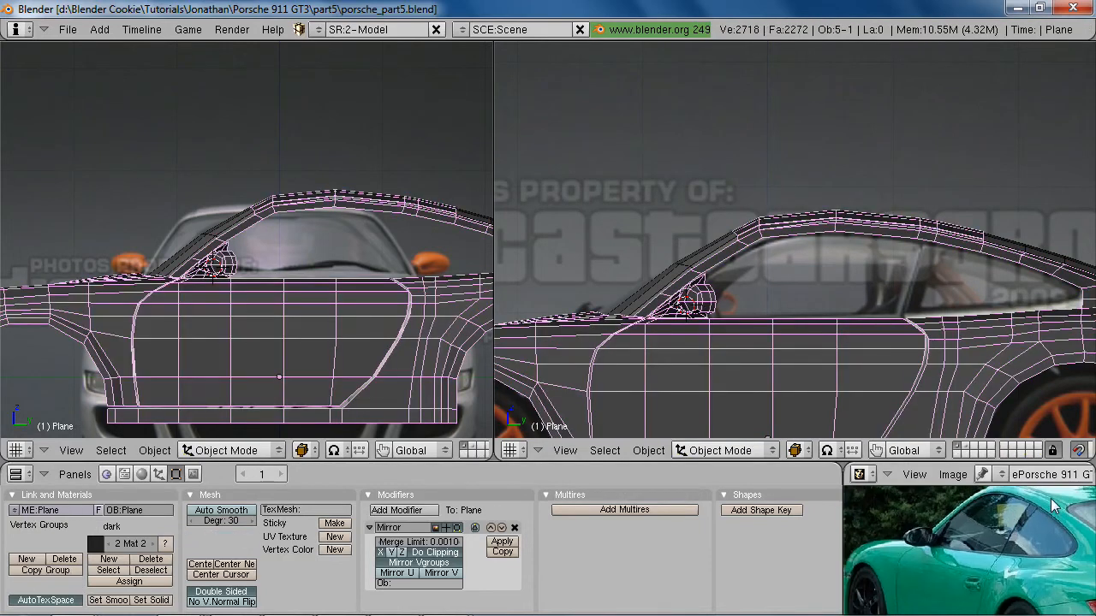
key("z")
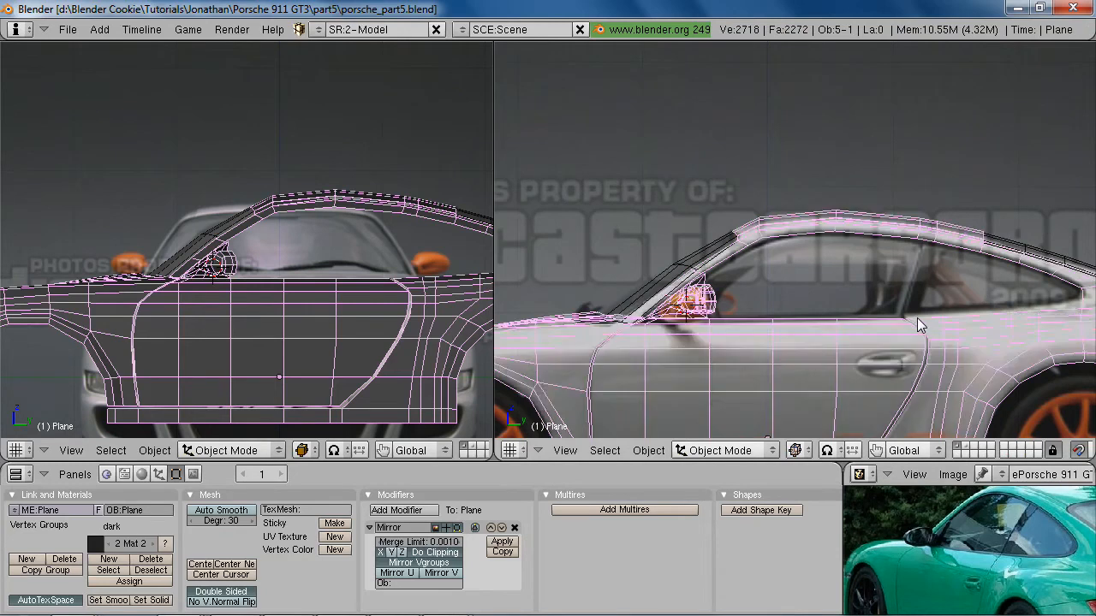
right_click(920, 319)
key("Tab")
middle_click_drag(388, 313, 312, 330, "shift")
scroll(313, 331, "up", 1)
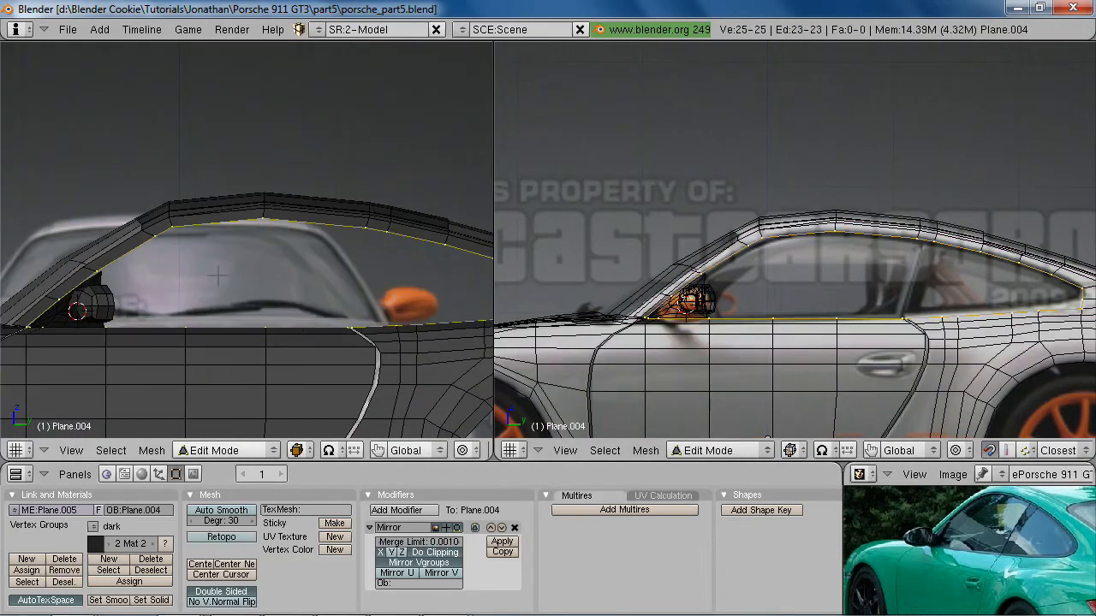
Merge the window outline's two vertices at the door's rear shut line into one
middle_click_drag(222, 267, 245, 350)
key("a")
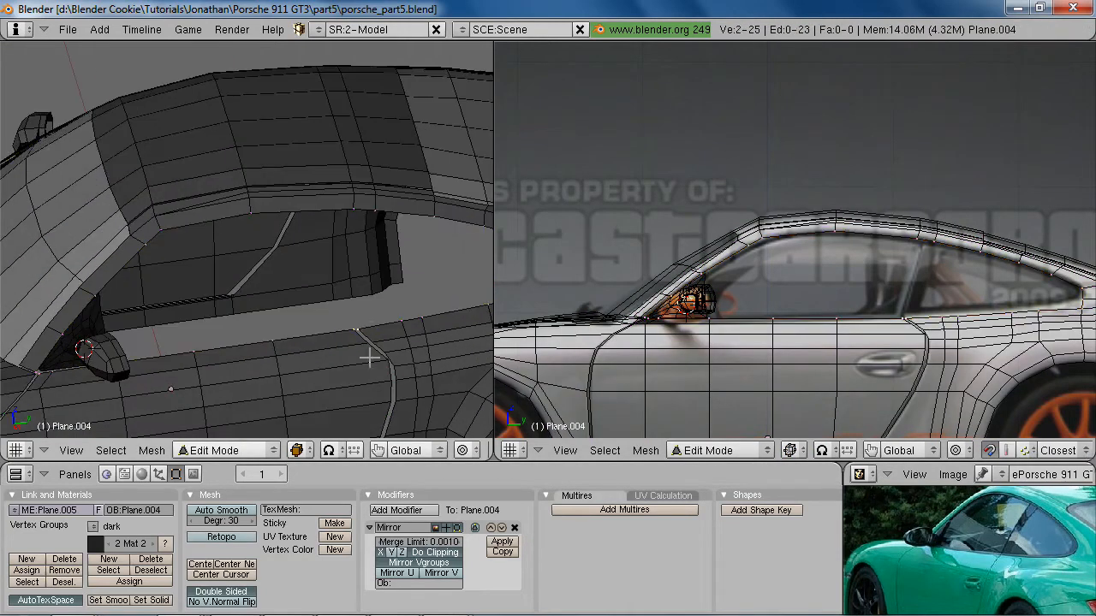
key("w")
left_click(363, 205)
left_click(363, 206)
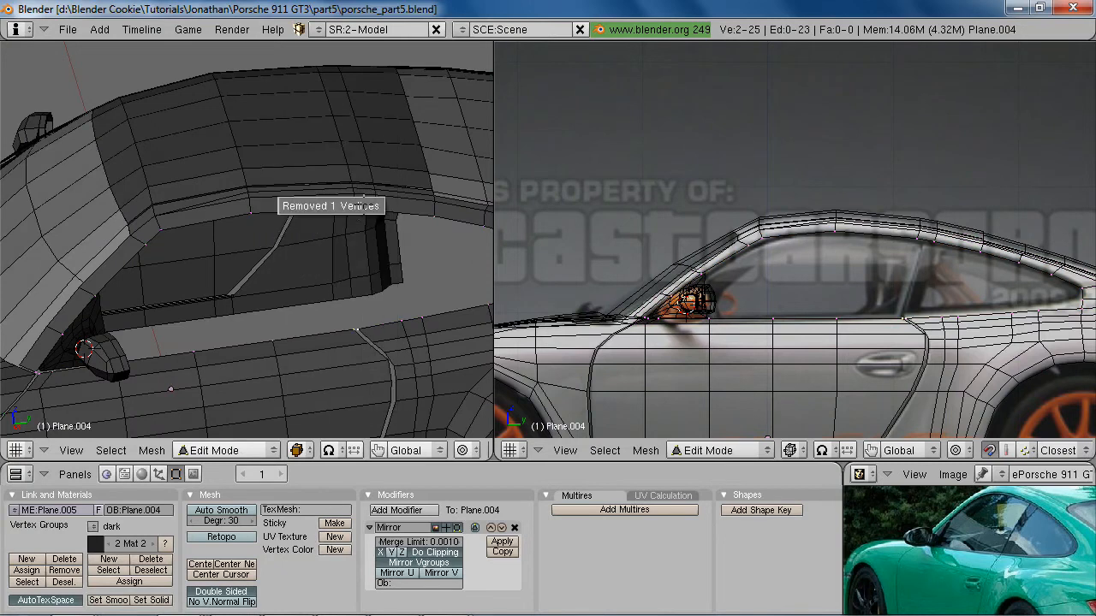
Merge the two vertices at the window outline's front lower corner near the mirror
key("KP_1")
key("z")
middle_click_drag(183, 322, 327, 250, "shift")
scroll(327, 250, "up", 5)
middle_click_drag(291, 176, 326, 245)
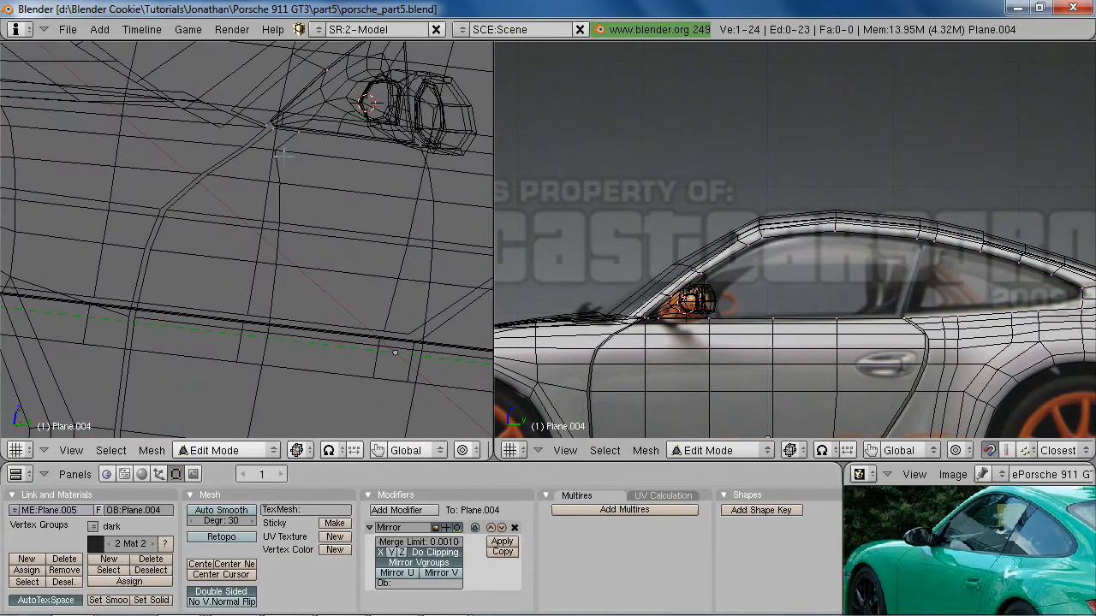
right_click(274, 128)
right_click(265, 127, "shift")
key("alt+m")
left_click(265, 127)
Select the entire window outline and shift it slightly along the X axis
scroll(255, 239, "down", 6)
middle_click_drag(476, 262, 323, 320, "shift")
scroll(216, 249, "up", 6)
key("a")
key("a")
key("g")
key("x")
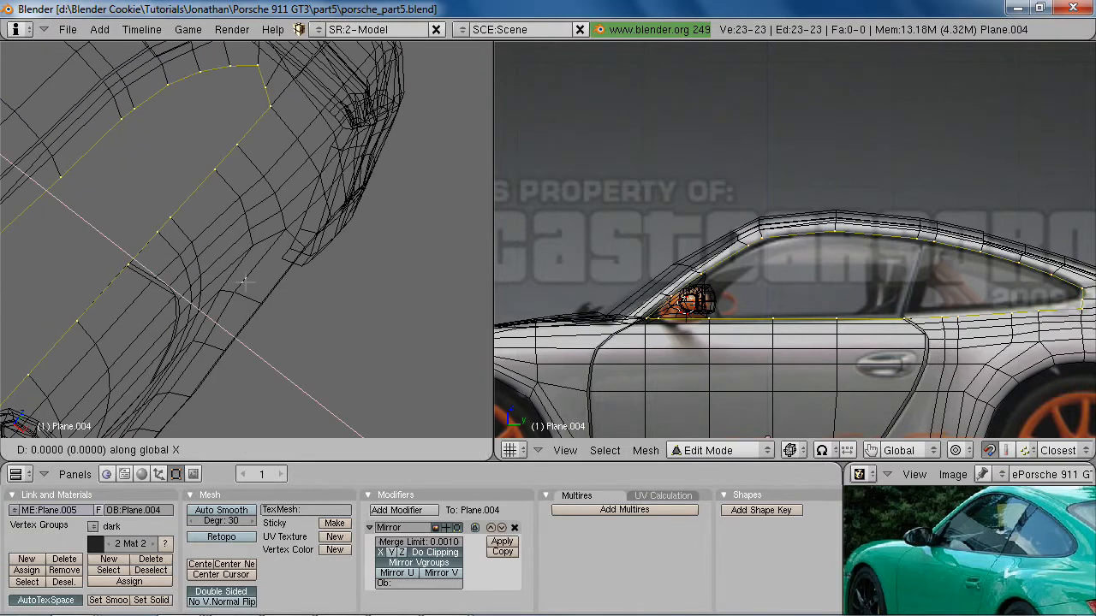
left_click(244, 280)
Fine-tune the whole window outline's position within the opening along the Z and X axes
mouse_move(244, 280)
middle_mouse_down()
mouse_move(289, 223)
mouse_move(282, 245)
mouse_move(304, 272)
mouse_move(161, 385)
mouse_move(85, 308)
mouse_move(143, 292)
mouse_move(230, 325)
mouse_move(162, 306)
mouse_move(336, 308)
middle_mouse_up()
key("g")
key("z")
left_click(288, 231)
key("z")
key("g")
key("x")
left_click(304, 270)
Extrude the front edges of the side window outline rearward along the Y axis to start the glass panel
key("KP_3")
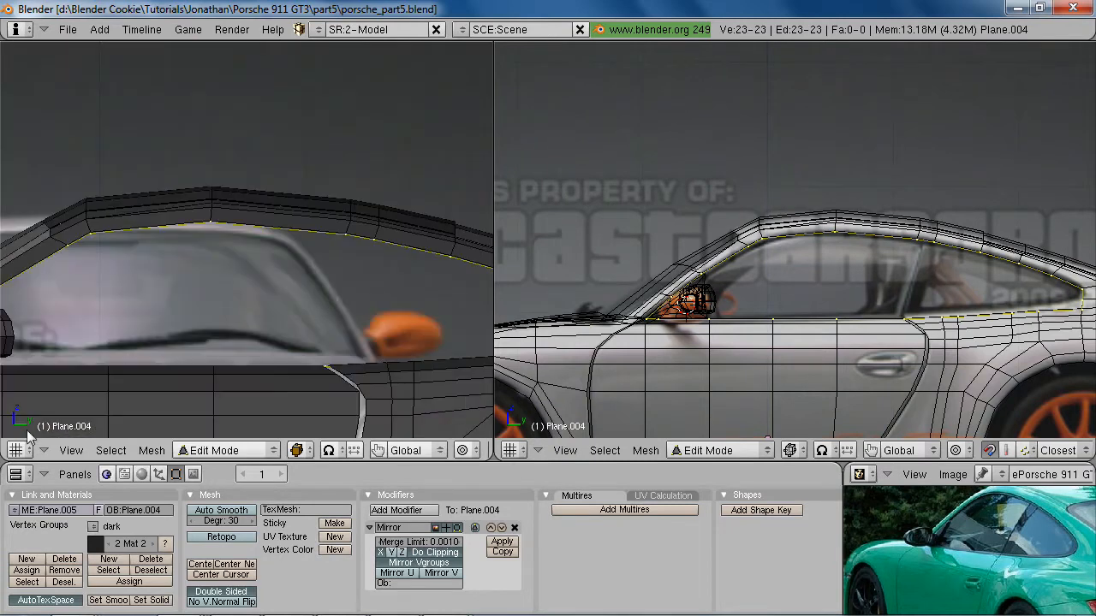
key("KP_1")
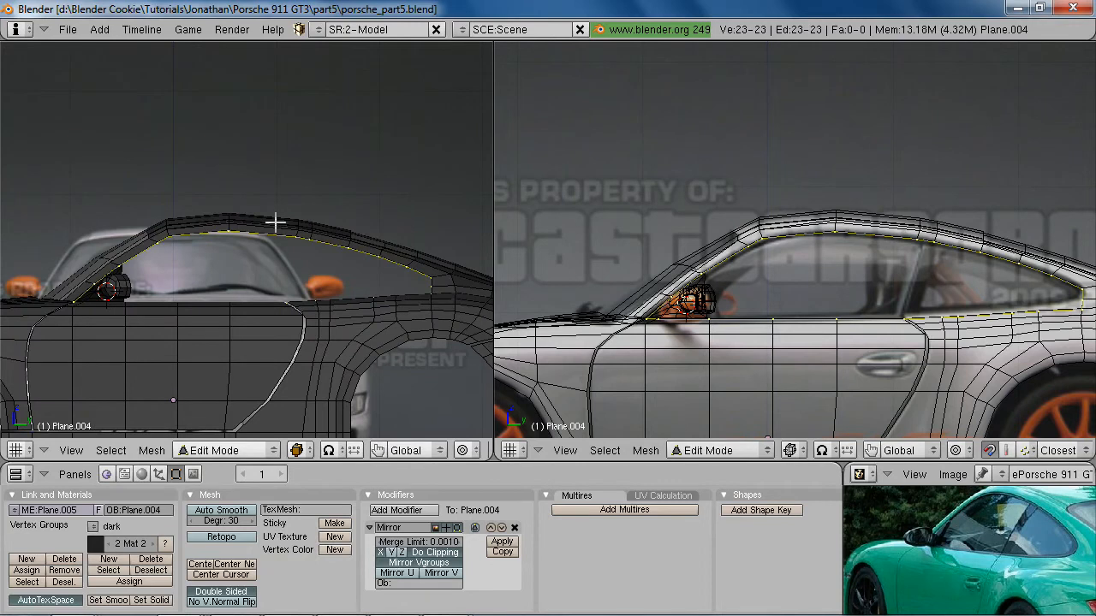
key("KP_0")
key("z")
key("KP_1")
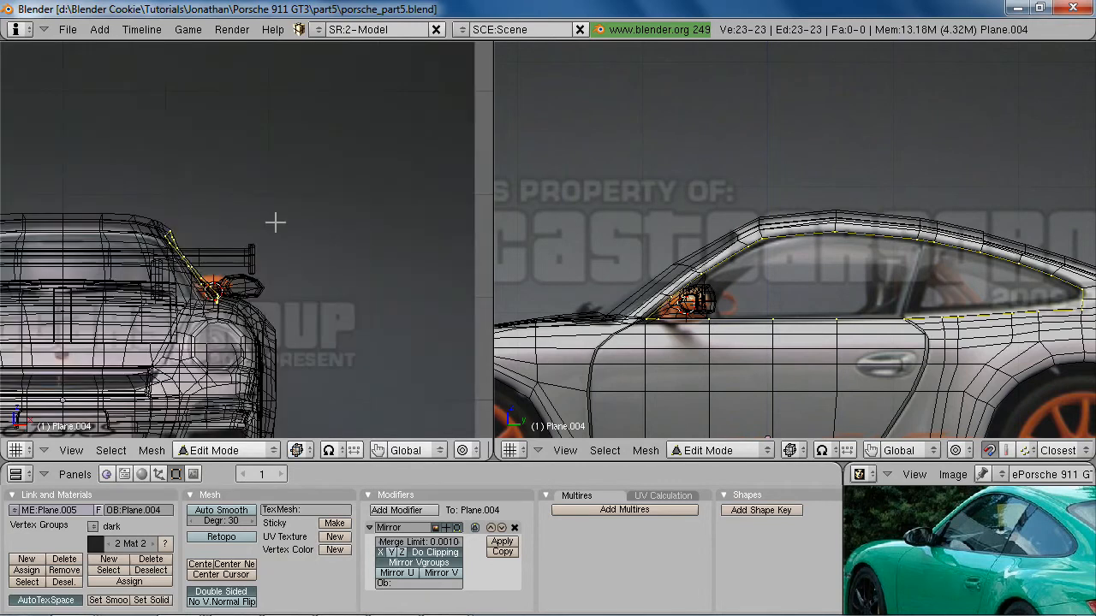
scroll(211, 261, "up", 4)
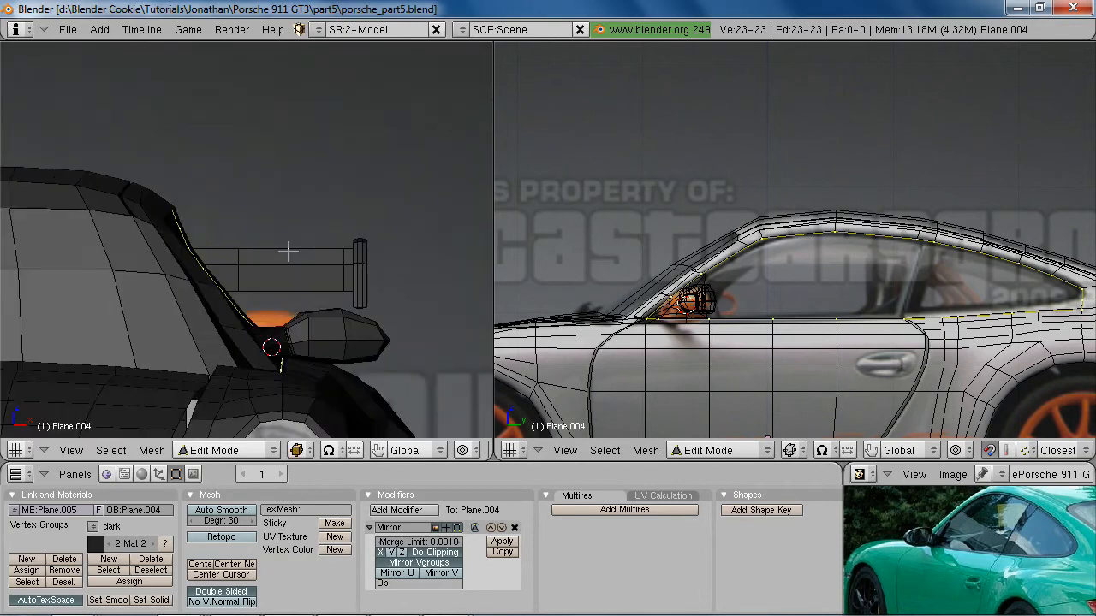
scroll(785, 220, "up", 1)
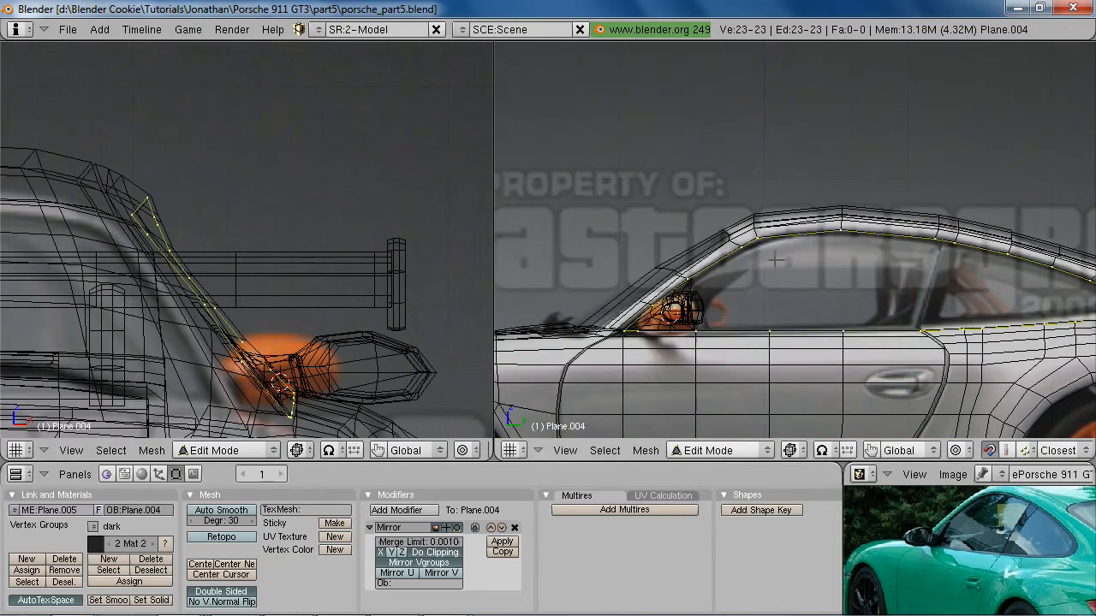
key("a")
left_click_drag(589, 333, 590, 330)
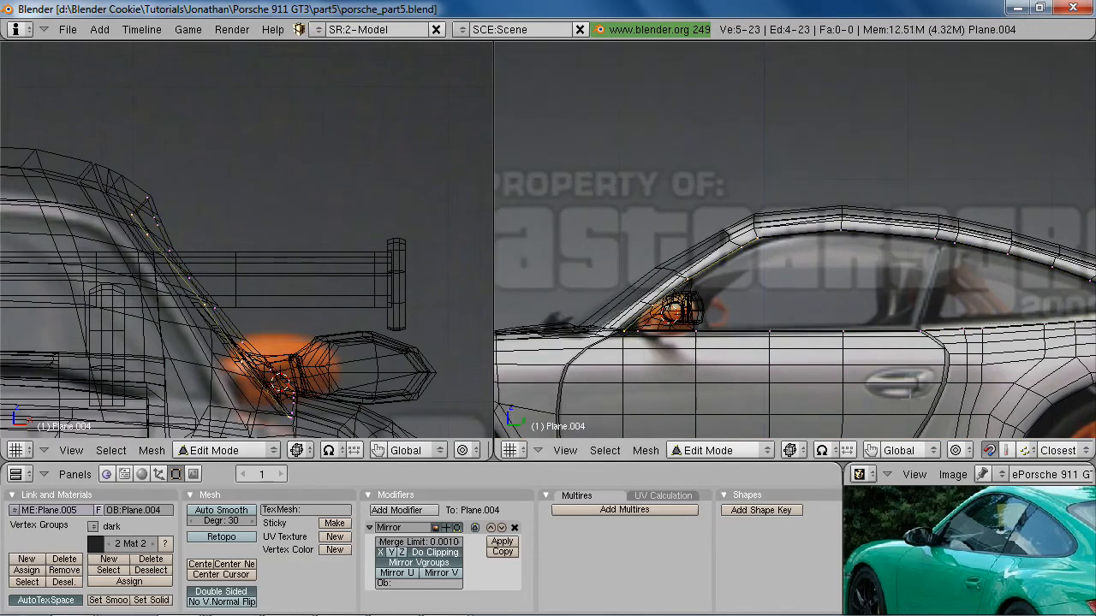
key("e")
left_click(749, 306)
key("x")
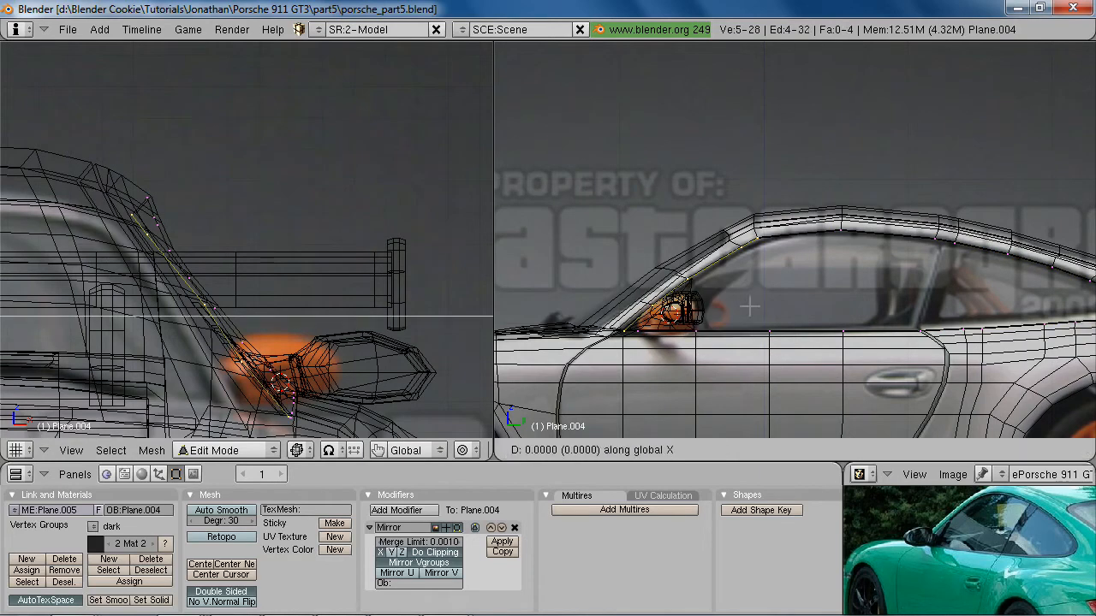
key("y")
left_click(878, 298)
Flatten the extruded edge by scaling it to 0 on the Y axis and reposition it along Y
key("s")
key("y")
key("0")
key("Return")
key("g")
key("y")
left_click(891, 298)
Shift the glass panel's extruded rear edge slightly inward along the X axis, by about -0.013
key("z")
mouse_move(891, 299)
middle_mouse_down()
mouse_move(967, 351)
mouse_move(1044, 364)
mouse_move(938, 335)
middle_mouse_up()
scroll(219, 305, "up", 1)
middle_click_drag(802, 261, 843, 259)
key("g")
key("x")
left_click(809, 245, "ctrl")
scroll(840, 243, "up", 4)
key("g")
key("x")
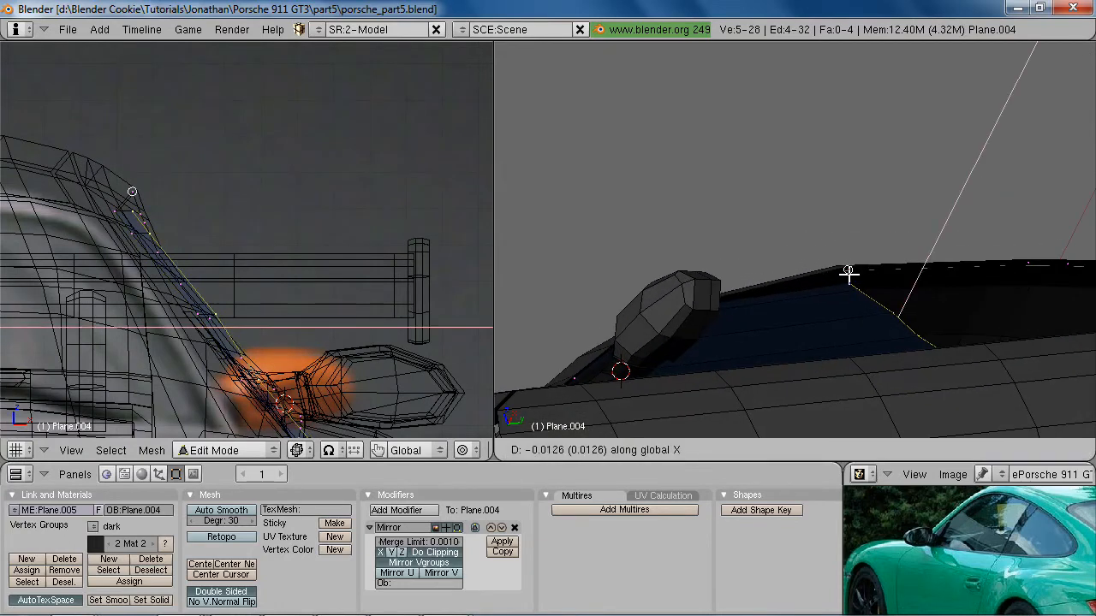
left_click(847, 272)
Rotate and reposition the extruded edge in the front view to match the window opening's slope
key("r")
left_click(372, 237)
key("g")
left_click(377, 231)
Move one vertex on the lower half of the glass panel's rear edge slightly along the X axis
key("z")
middle_click_drag(380, 192, 300, 245)
middle_click_drag(222, 329, 315, 287, "shift")
key("o")
key("a")
right_click(314, 296)
key("g")
key("x")
left_click(306, 297)
Move the lowest vertex of the glass panel's rear edge along X by about -0.06
middle_click_drag(276, 392, 320, 362)
right_click(320, 362)
key("g")
key("x")
left_click(333, 361)
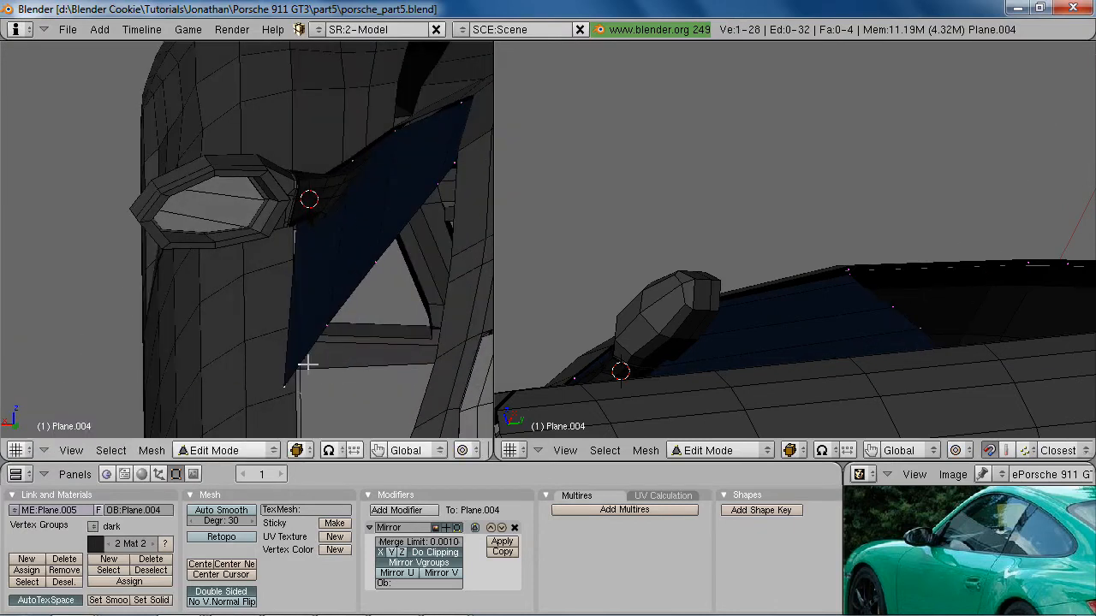
key("g")
key("x")
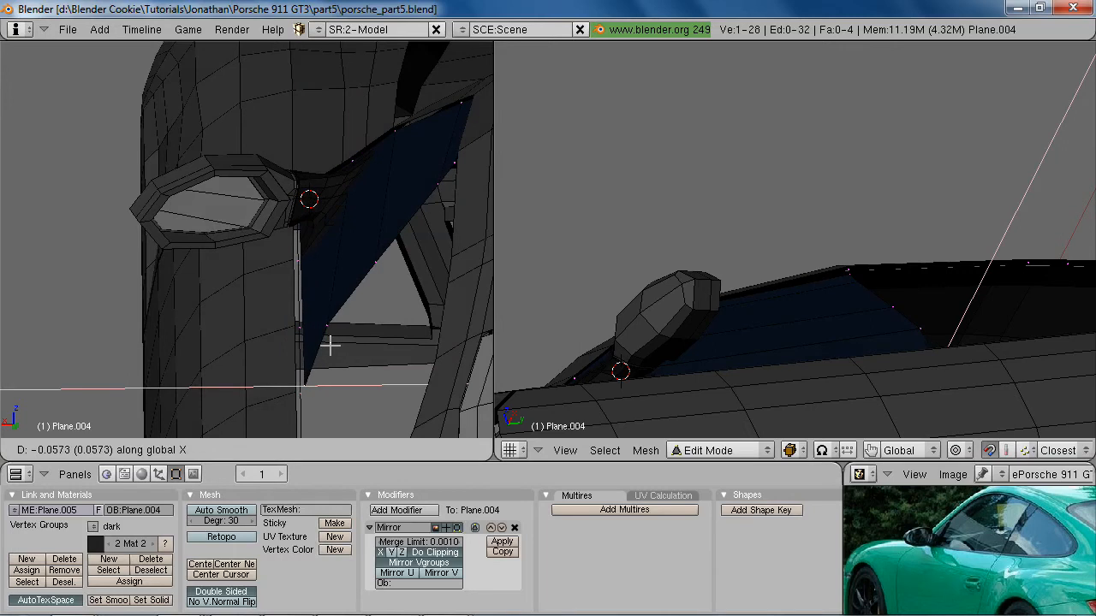
left_click(330, 345)
Select the entire window mesh and switch its material to "windows"
key("a")
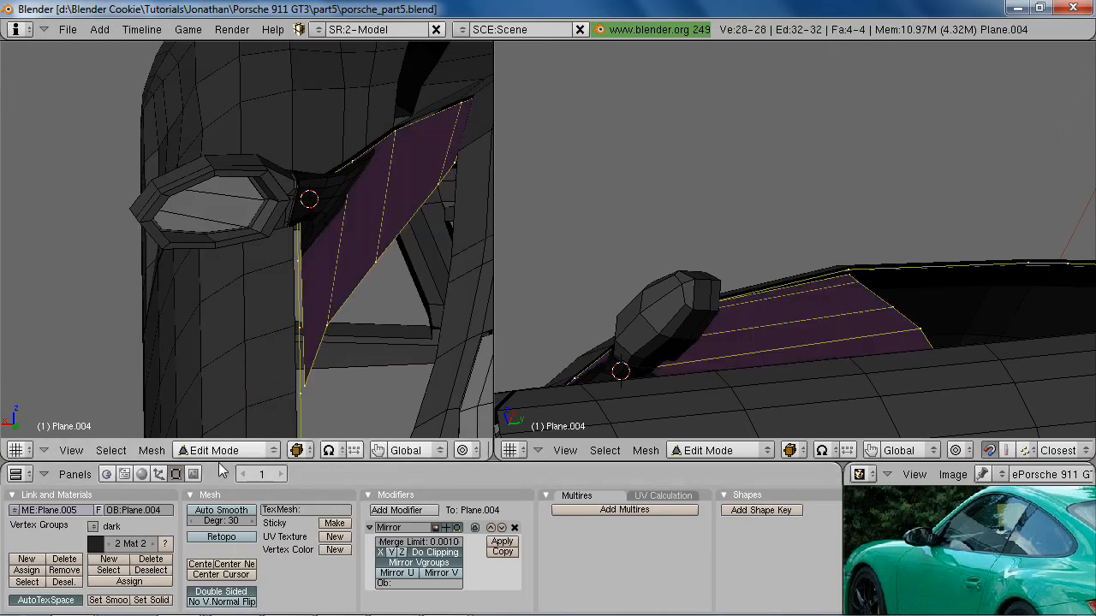
left_click(92, 526)
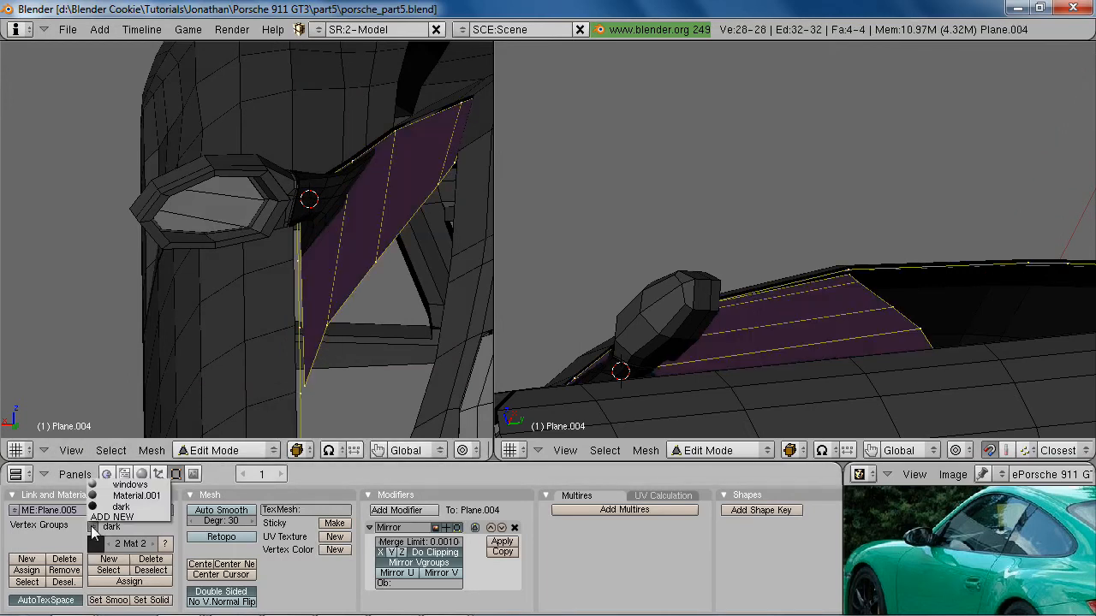
left_click(127, 486)
Nudge a single vertex of the glass panel to refine its curvature
middle_click_drag(214, 352, 276, 345)
key("a")
right_click(294, 281)
key("g")
left_click(291, 281)
Add two loop cuts running from the top to the bottom of the glass panel
middle_click_drag(257, 289, 337, 281)
key("z")
key("KP_3")
scroll(253, 287, "down", 4)
key("z")
mouse_move(239, 314)
middle_mouse_down()
mouse_move(333, 306)
mouse_move(354, 267)
mouse_move(322, 134)
middle_mouse_up()
key("a")
middle_click_drag(836, 236, 874, 333)
middle_click_drag(295, 231, 184, 300)
key("z")
middle_click_drag(343, 192, 278, 361)
key("ctrl+r")
left_click(265, 221)
Delete the leftover outline edge along the bottom of the window's front corner near the mirror
scroll(233, 370, "up", 4)
key("a")
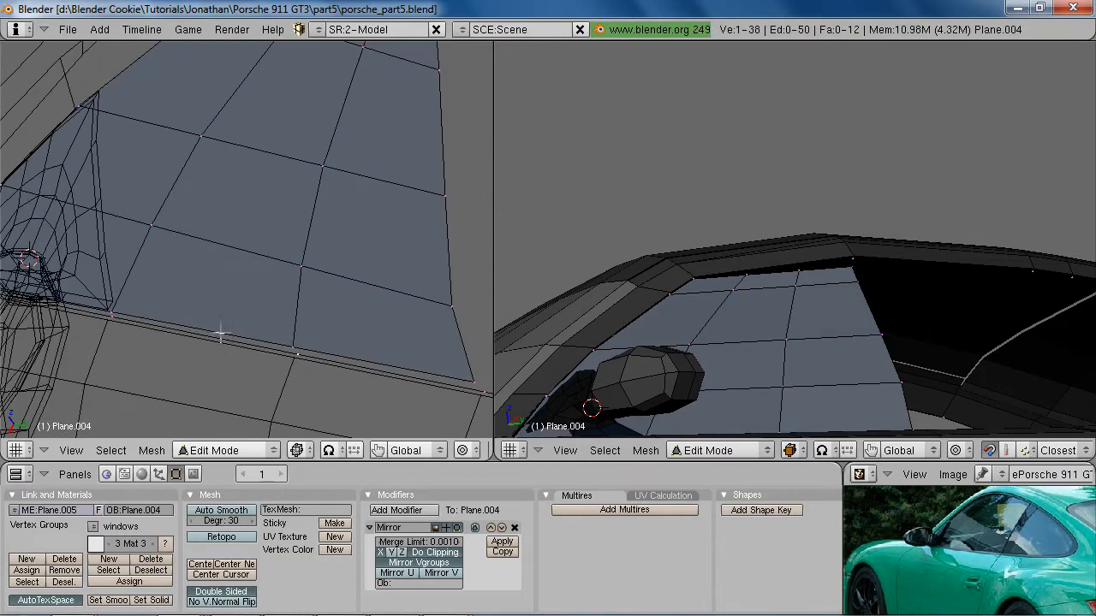
right_click(96, 319, "shift")
middle_click_drag(93, 319, 337, 281)
scroll(301, 276, "up", 3)
middle_click_drag(226, 254, 323, 220)
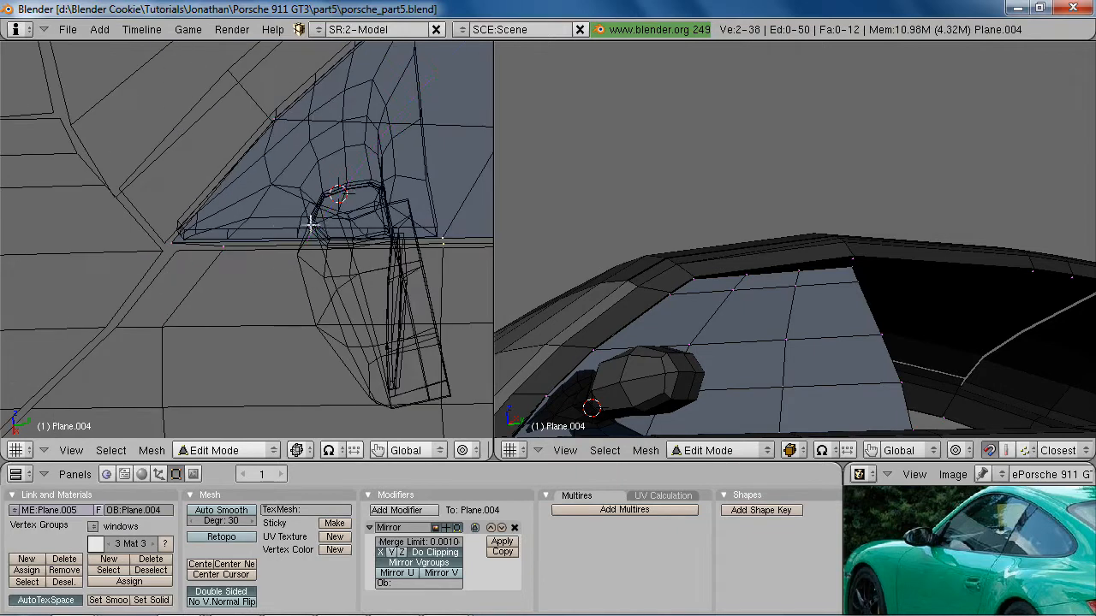
key("ctrl+r")
left_click(276, 224)
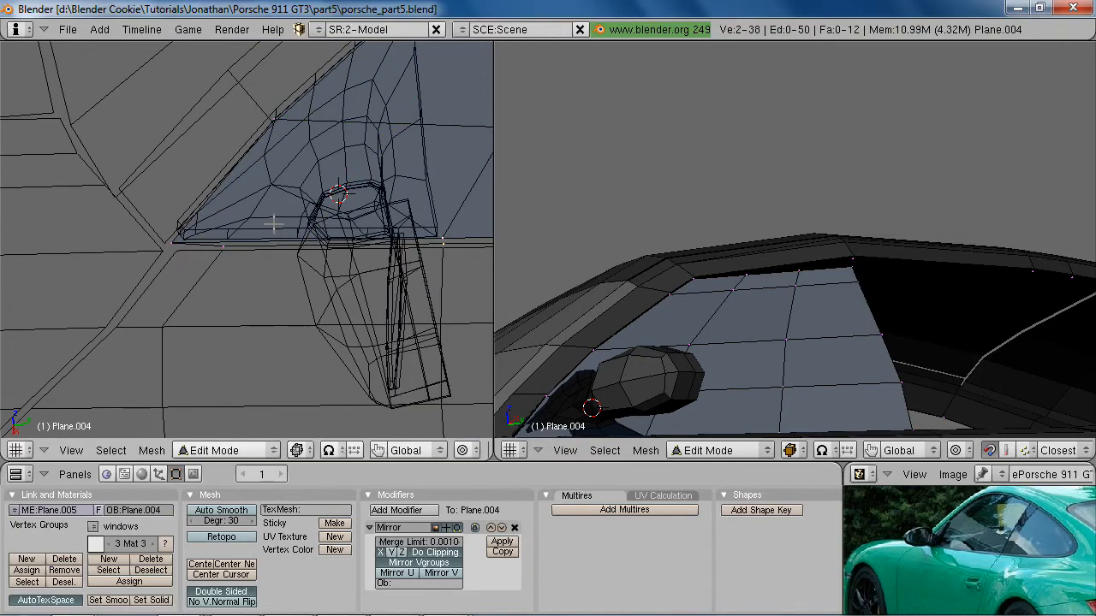
right_click(211, 257)
key("x")
left_click(228, 151)
Merge the two neighbouring vertices on the glass's lower edge just behind the mirror mount
middle_click_drag(393, 353, 168, 400, "shift")
key("a")
right_click(222, 297)
right_click(222, 280, "shift")
key("w")
left_click(222, 281)
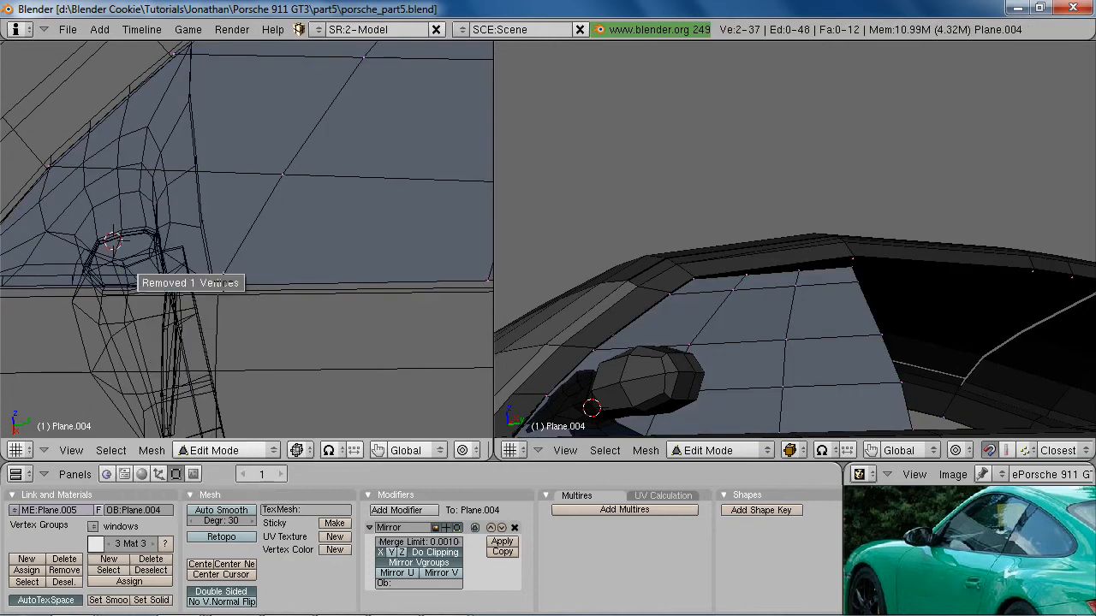
left_click(222, 282)
Merge the next two pairs of neighbouring vertices along the glass's lower edge toward its rear corner
middle_click_drag(454, 262, 194, 300, "shift")
key("alt+m")
left_click(216, 314)
scroll(401, 316, "down", 3)
middle_click_drag(399, 316, 372, 322, "shift")
key("alt+m")
left_click(354, 287)
Reposition the short top edge of the glass's rearmost interior loop in the side view to follow the window frame
mouse_move(264, 333)
middle_mouse_down()
mouse_move(302, 259)
mouse_move(259, 320)
middle_mouse_up()
key("z")
key("KP_3")
scroll(306, 281, "down", 3)
scroll(259, 320, "up", 4)
key("z")
right_click(211, 154, "shift")
key("z")
key("g")
left_click(171, 134)
key("z")
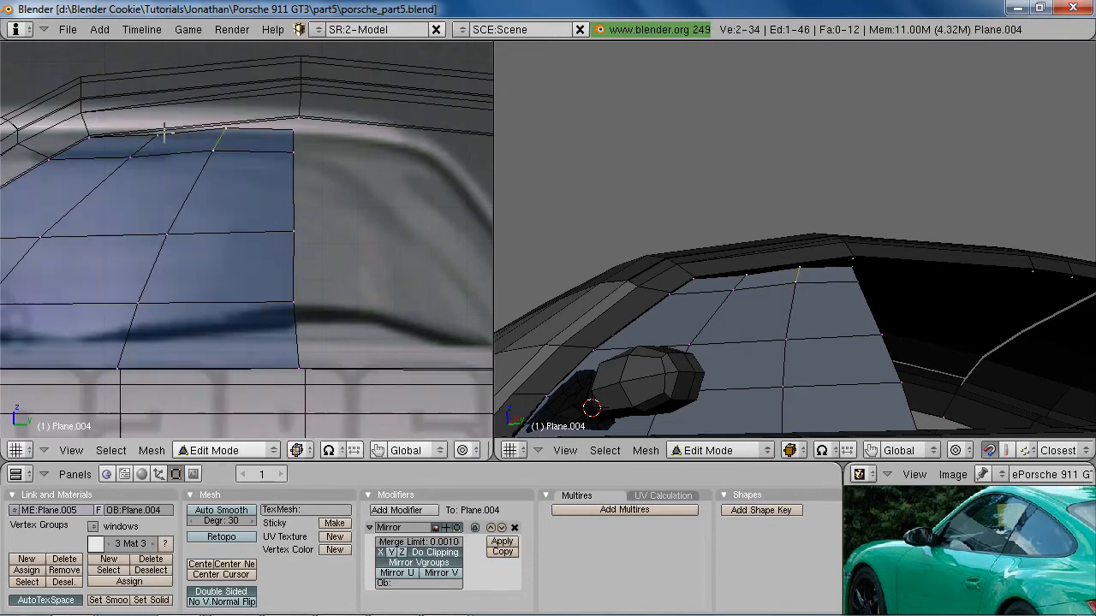
Adjust the short top edges of the front interior loop and the glass's rear border to fit the frame
right_click(120, 165, "shift")
key("z")
key("g")
left_click(130, 156)
key("z")
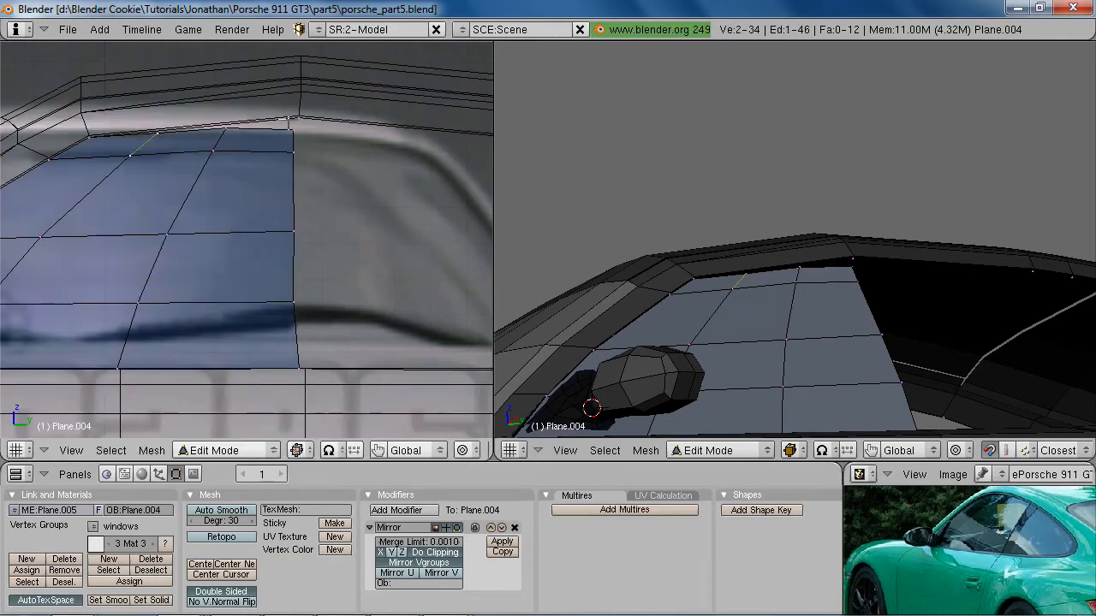
right_click(292, 154, "shift")
key("g")
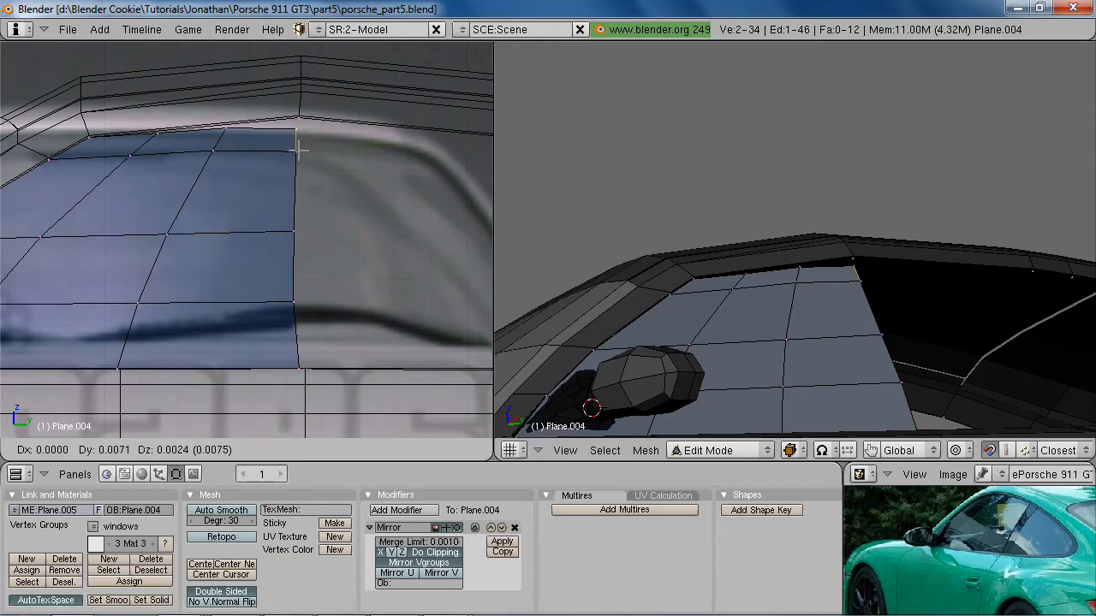
left_click(293, 149)
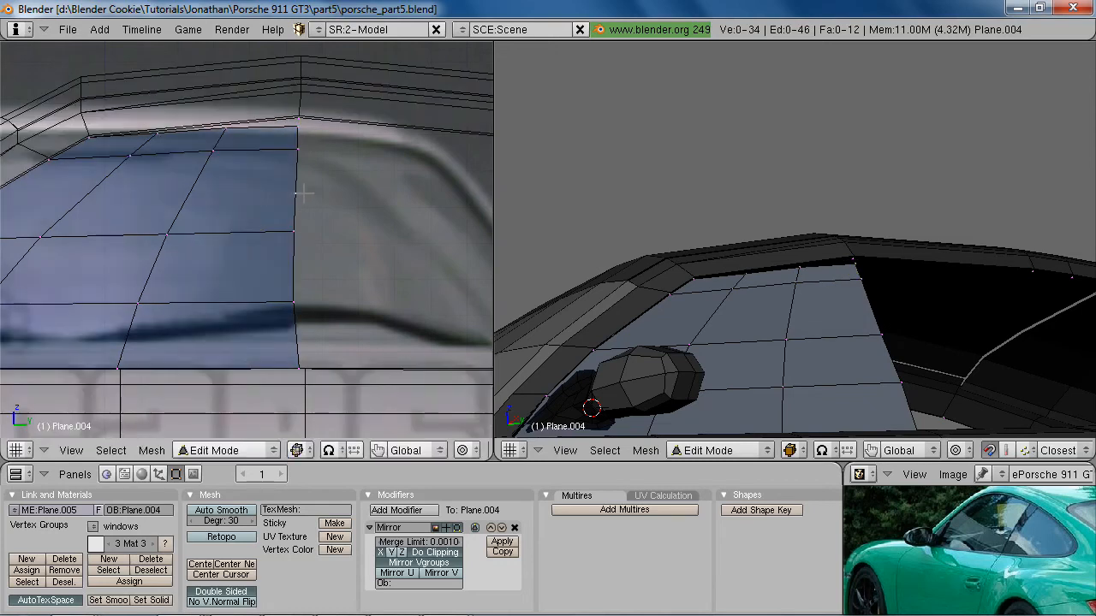
Extrude the glass's rear border about 0.68 rearward along the Y axis
key("z")
middle_click_drag(307, 242, 307, 306, "ctrl")
key("s")
left_click(272, 280)
key("e")
left_click(266, 246)
key("y")
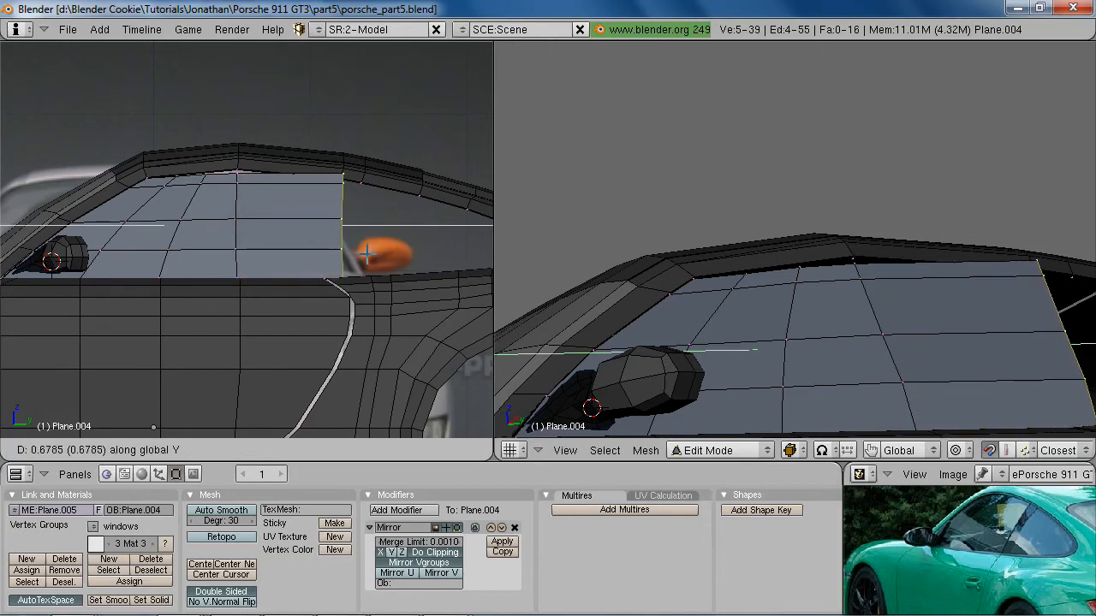
left_click(370, 254)
Select the leftover outline edges around the rear part of the window opening and delete them
key("z")
scroll(351, 276, "up", 3)
middle_click_drag(398, 300, 198, 336, "shift")
key("z")
key("z")
middle_click_drag(205, 290, 221, 302)
key("a")
scroll(233, 284, "down", 3)
right_click(262, 243, "shift")
right_click(338, 200, "shift")
right_click(339, 200, "shift")
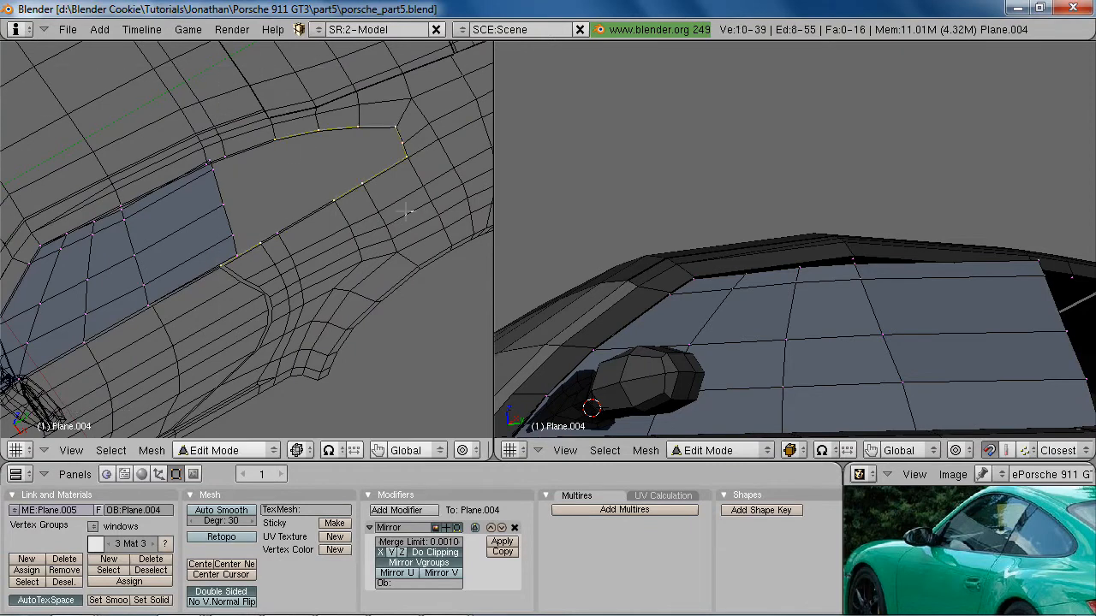
key("x")
left_click(282, 215)
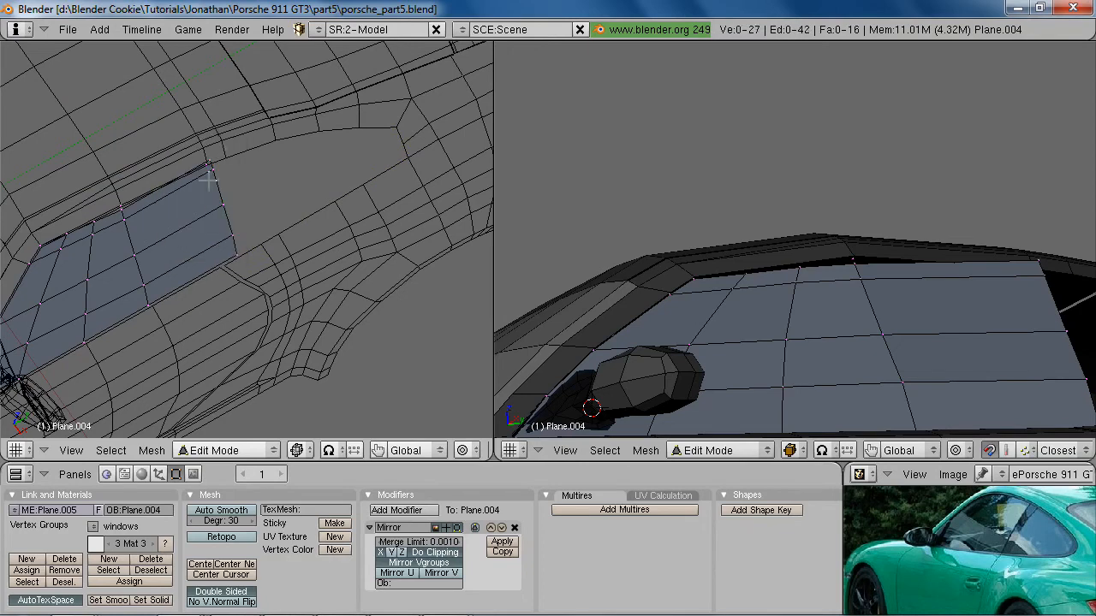
Delete the remaining stray outline vertices at the upper edge of the window glass
right_click(199, 166)
key("x")
left_click(197, 168)
right_click(215, 185, "alt")
key("x")
left_click(150, 188)
scroll(330, 196, "up", 4)
scroll(312, 231, "down", 4)
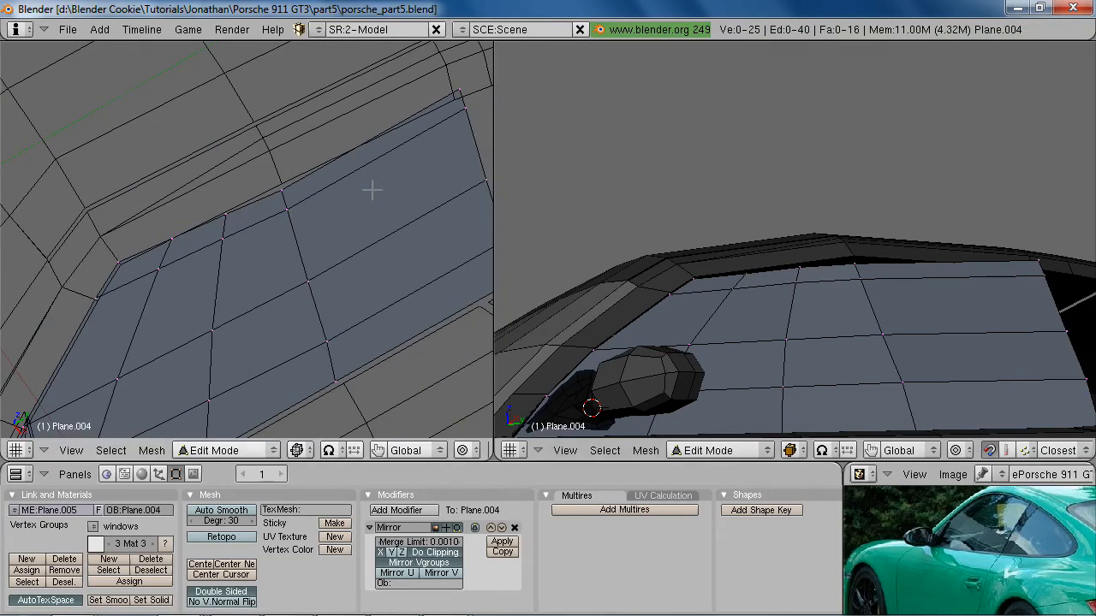
middle_click_drag(402, 162, 363, 288)
key("KP_3")
key("z")
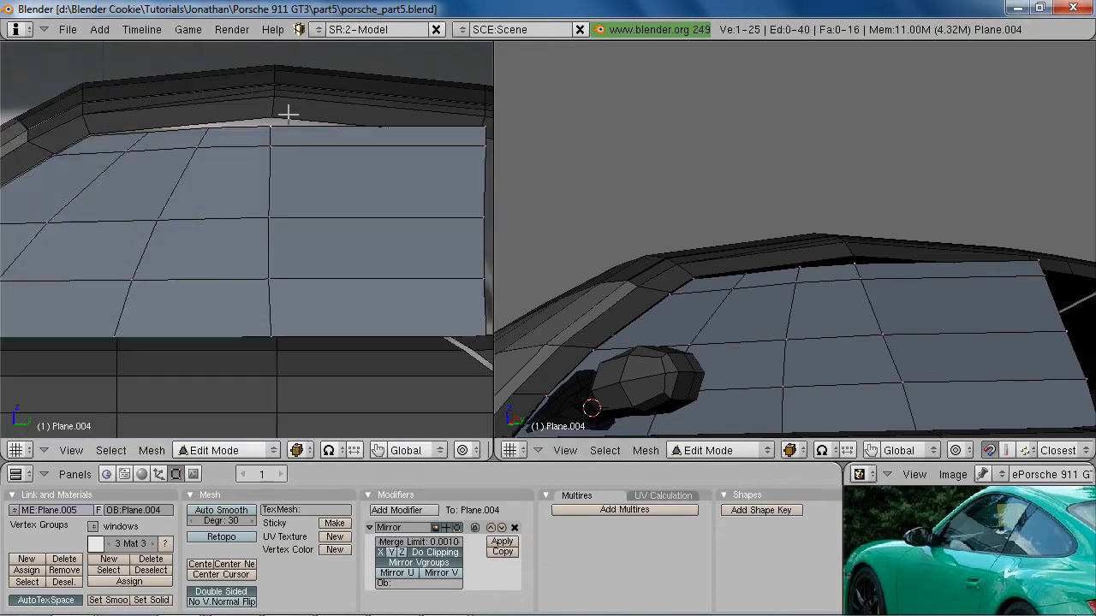
Extrude the side glass's rear border rearward twice along the Y axis to add two more columns of faces
middle_click_drag(265, 225, 245, 237)
key("KP_3")
key("z")
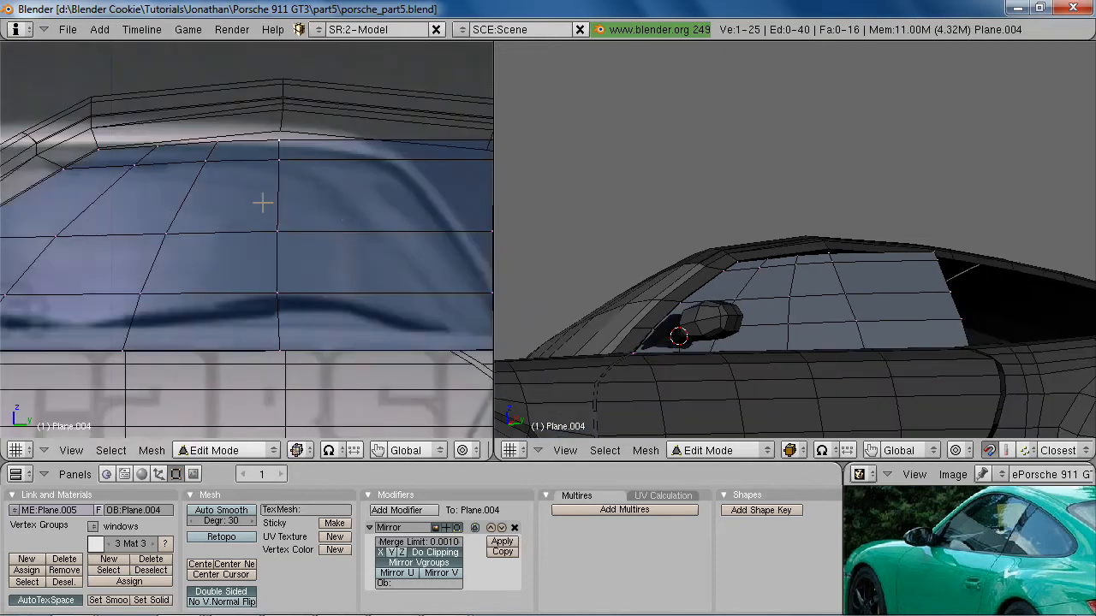
middle_click_drag(263, 202, 389, 179)
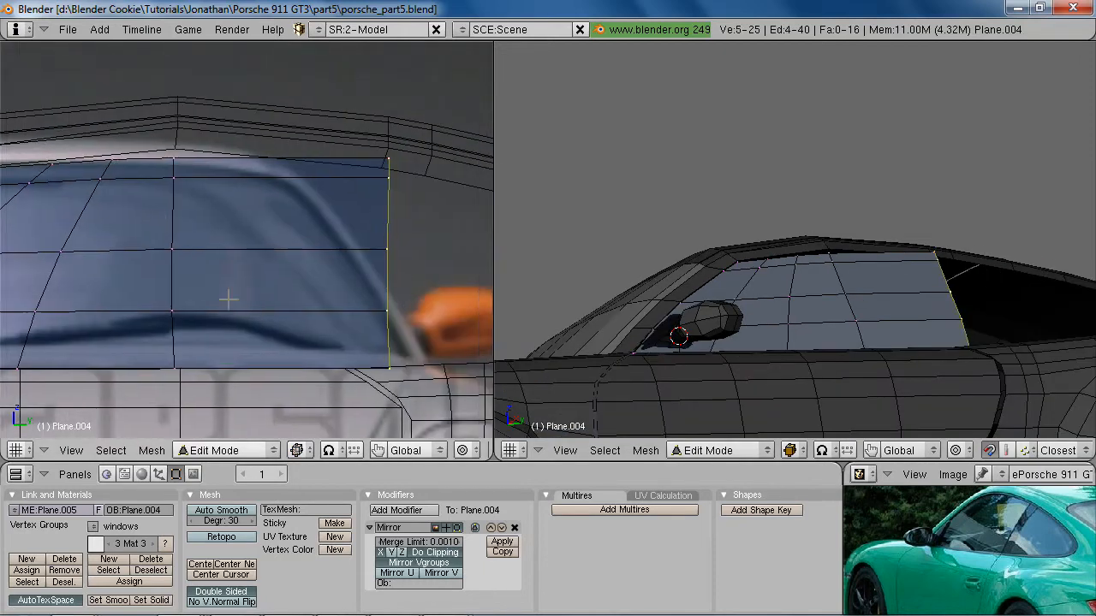
middle_click_drag(417, 296, 274, 318)
key("KP_3")
key("g")
key("y")
left_click(363, 307)
key("e")
key("y")
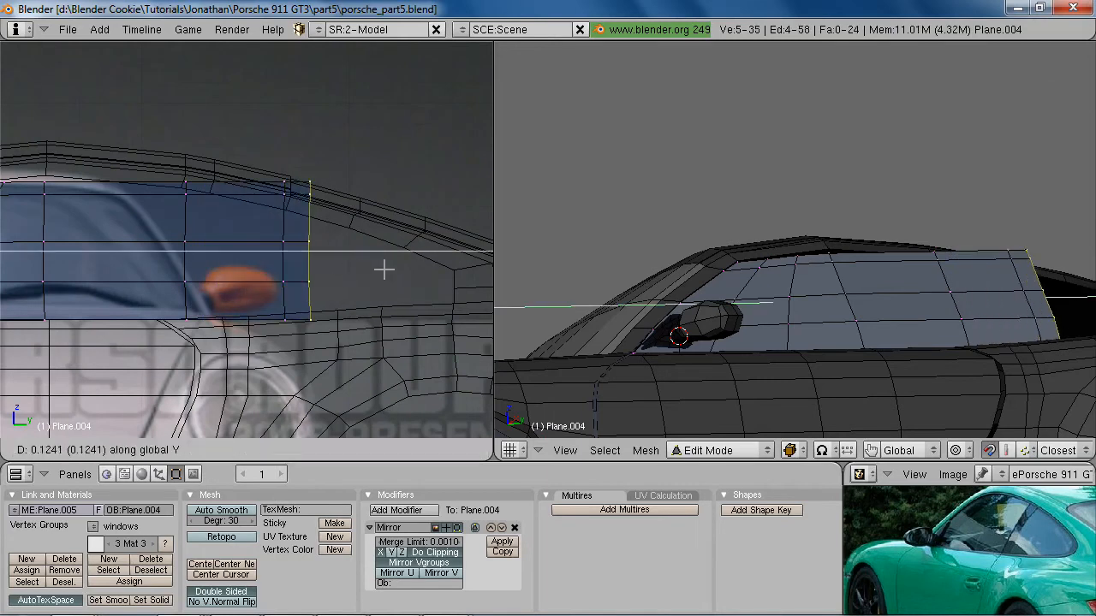
left_click(421, 270)
Extrude the new rear border once more along Y toward the rear tip of the window opening
key("e")
left_click(404, 272)
key("y")
left_click(447, 264)
Scale down the glass's rearmost vertical edge along Z and lower it between the roof frame and the body
key("z")
middle_click_drag(415, 396, 389, 369, "shift")
key("s")
left_click(417, 300)
key("z")
key("g")
key("z")
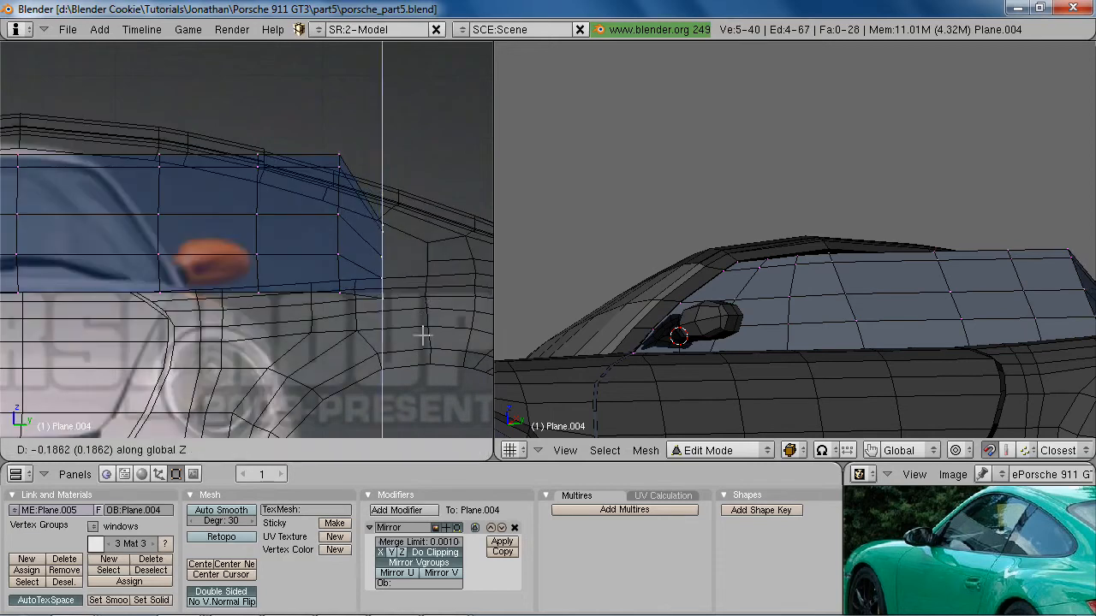
left_click(414, 308)
key("g")
key("z")
left_click(408, 296)
Scale the second-to-last vertical edge loop along Z and lower it to follow the sloping window frame
right_click(338, 237, "alt")
key("s")
key("z")
right_click(373, 299)
key("s")
key("z")
left_click(372, 300)
key("g")
key("z")
left_click(330, 293)
Scale the third-to-last vertical edge loop and shift it along Z to meet the upper frame and beltline
key("a")
key("s")
left_click(345, 356)
key("g")
key("z")
left_click(346, 368)
key("z")
key("s")
left_click(340, 343)
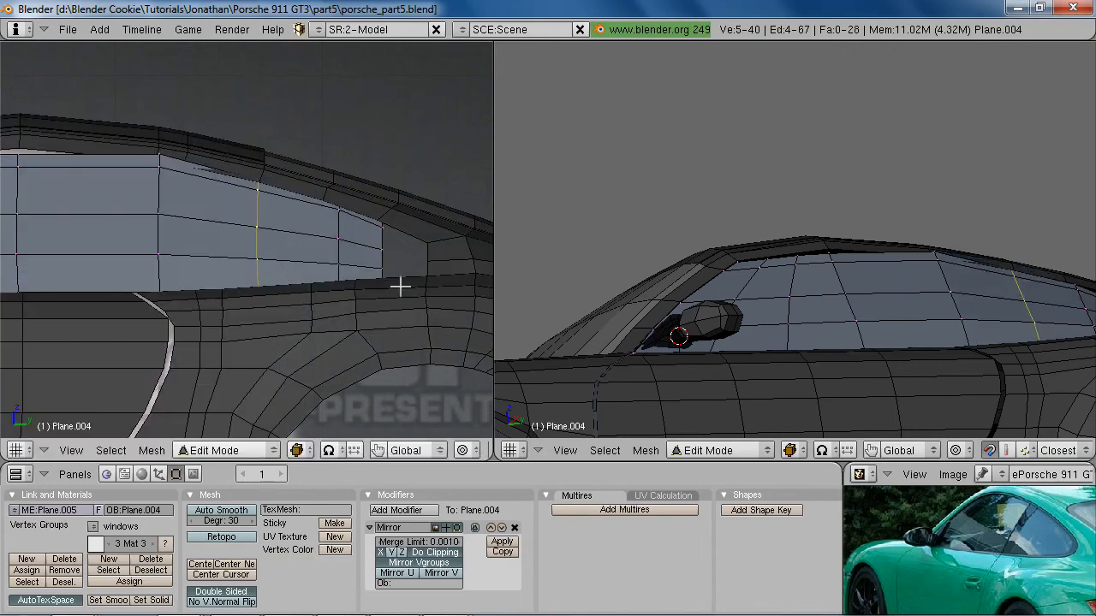
Select the vertical edge loop in the middle of the glass and shift its vertices above the beltline along X
key("a")
key("z")
key("KP_3")
key("z")
scroll(867, 304, "up", 8)
middle_click_drag(869, 325, 833, 277, "shift")
middle_click_drag(856, 129, 924, 251)
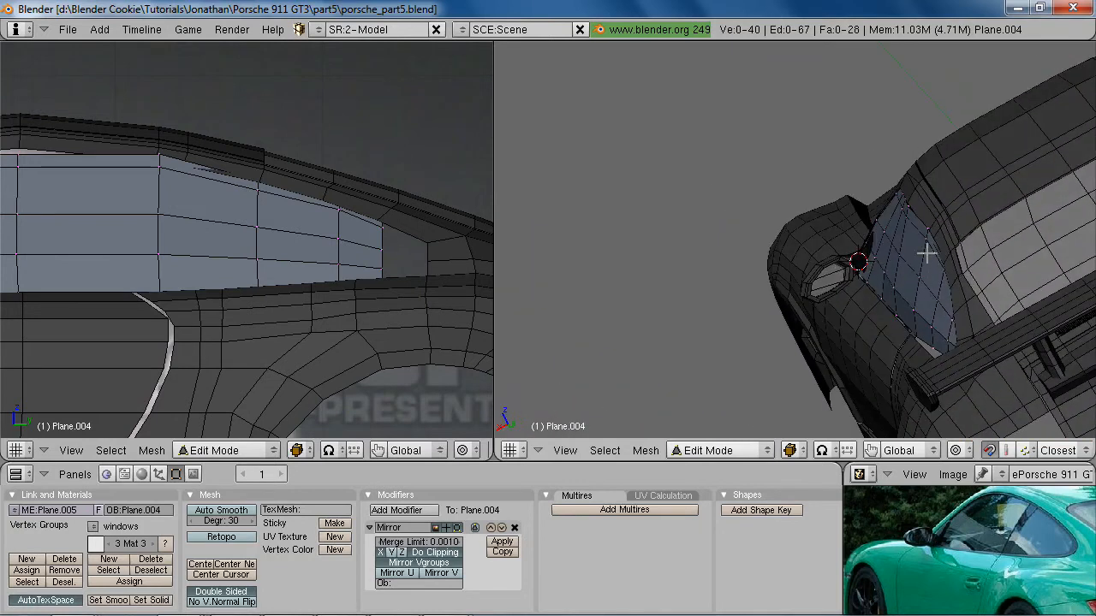
middle_click_drag(967, 312, 873, 225)
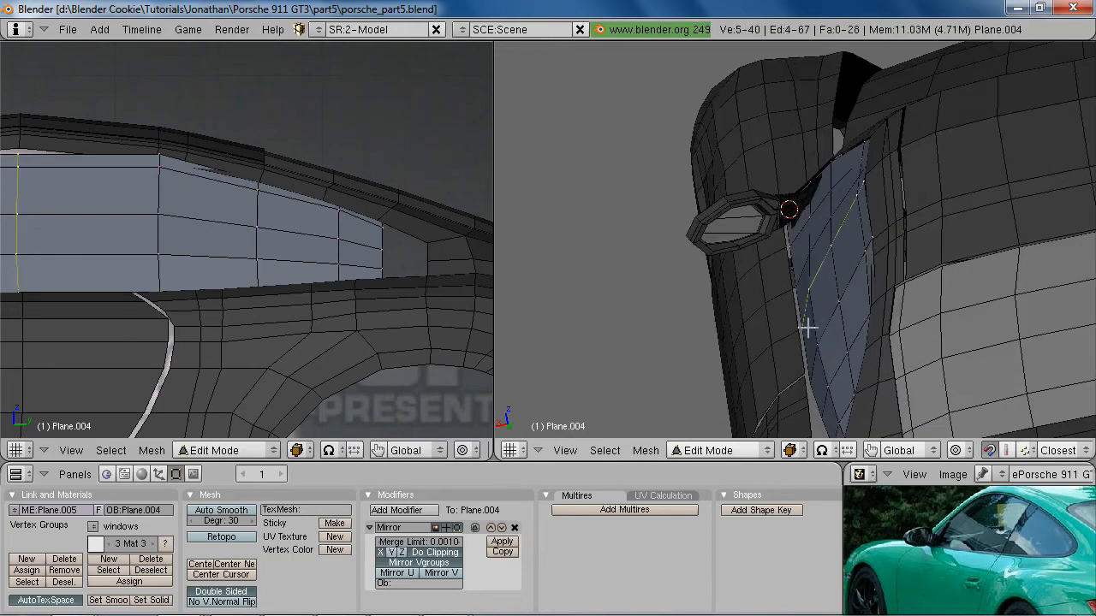
key("g")
key("x")
left_click(862, 295)
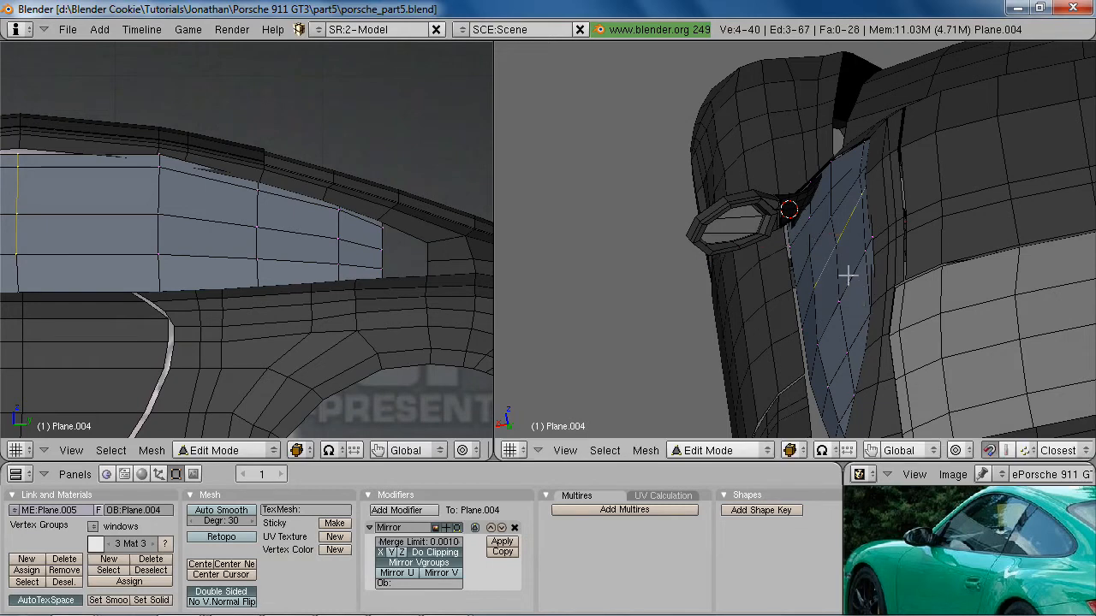
Shift the next loop rearward along X, leaving its bottom vertex out of the selection
key("a")
middle_click_drag(851, 274, 850, 294)
right_click(805, 387, "shift")
key("g")
key("x")
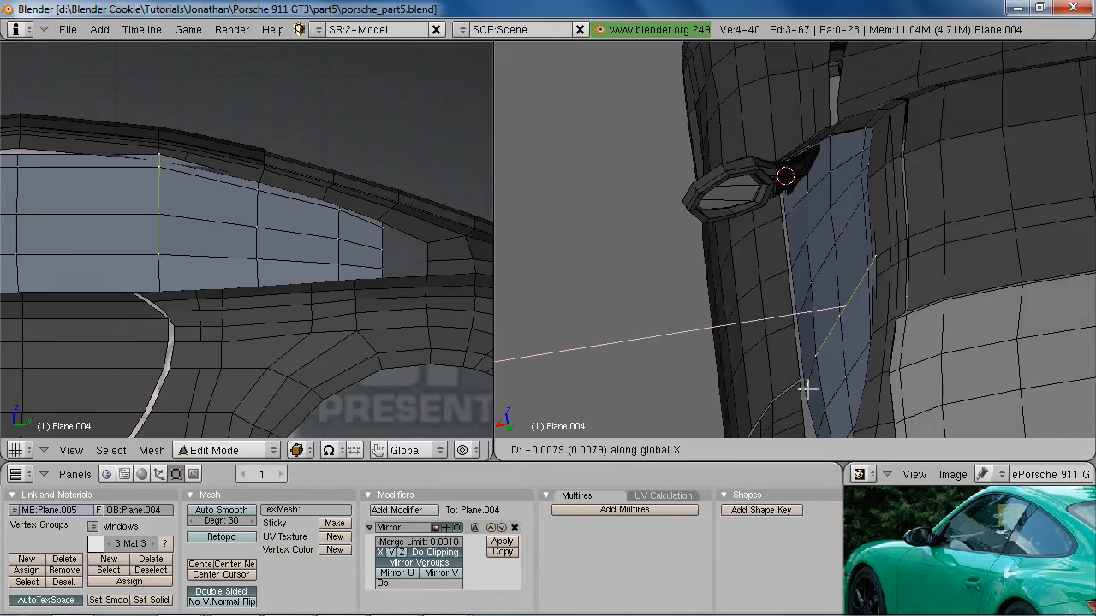
left_click(812, 391)
Move the glass's upper-edge vertices behind the roof's peak to fit against the frame
middle_click_drag(811, 385, 890, 257)
right_click(869, 248)
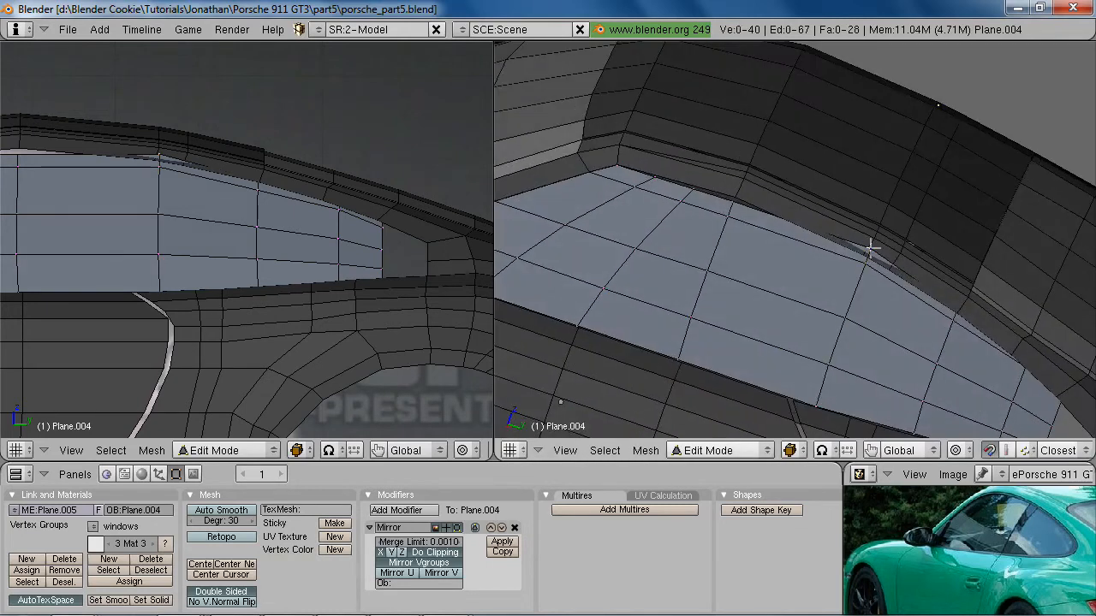
right_click(869, 259, "shift")
key("g")
left_click(863, 267)
scroll(863, 267, "down", 3)
Narrow the selection to the top three vertices of the middle loop and move them slightly along X
middle_click_drag(655, 364, 791, 287)
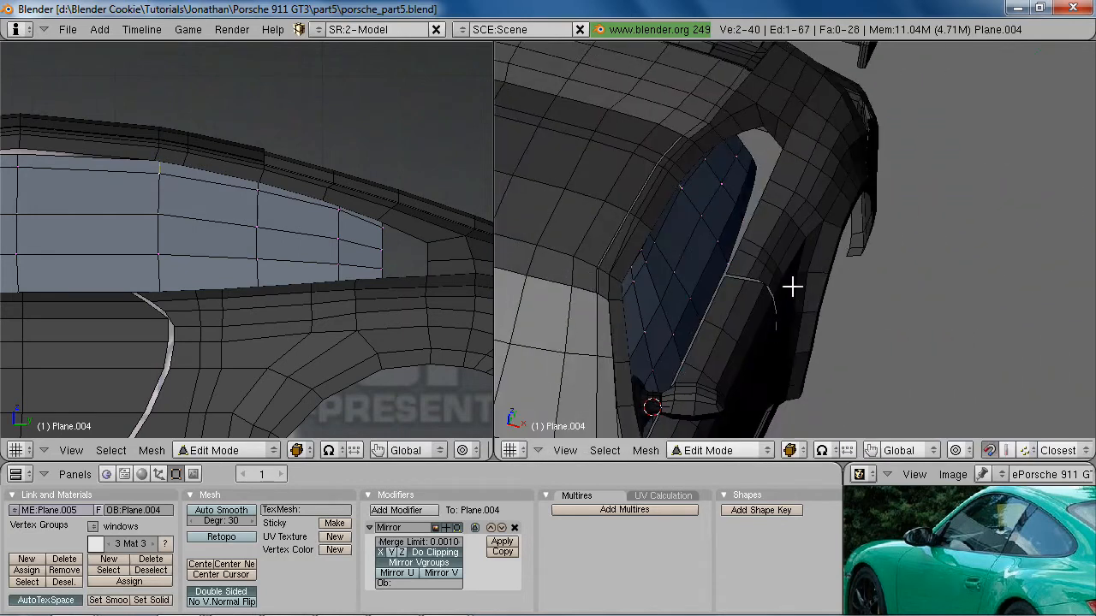
key("z")
mouse_move(737, 254)
middle_mouse_down()
mouse_move(753, 294)
mouse_move(715, 294)
middle_mouse_up()
key("b")
right_click_drag(678, 285, 716, 328)
key("z")
key("g")
key("x")
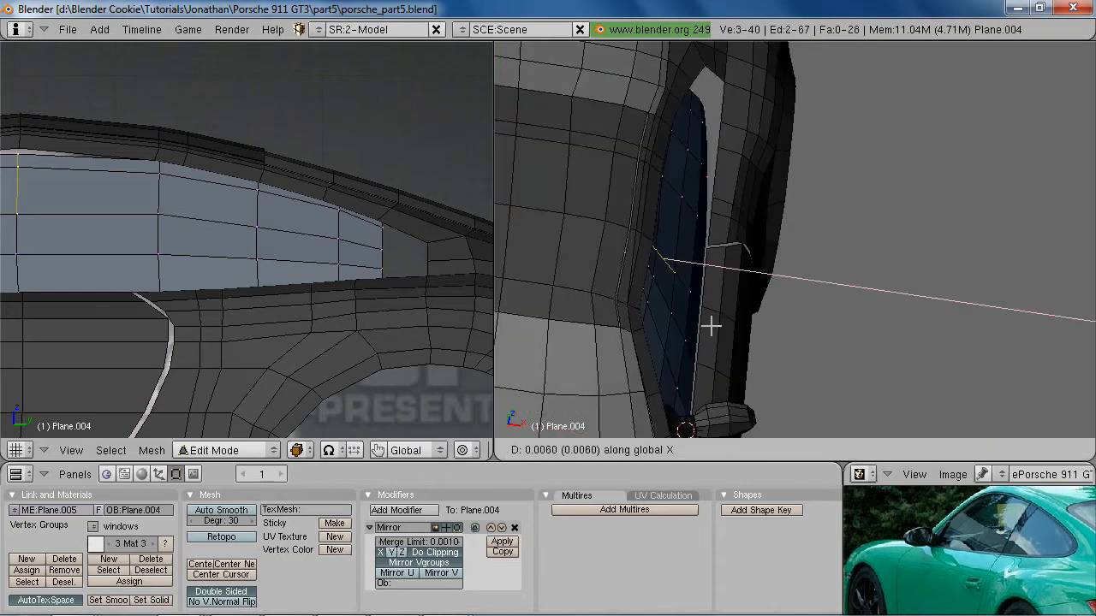
left_click(711, 325)
Reduce the middle loop's selection to its top two vertices and shift them slightly along X
key("z")
key("b")
right_click_drag(666, 261, 690, 306)
key("z")
key("g")
key("x")
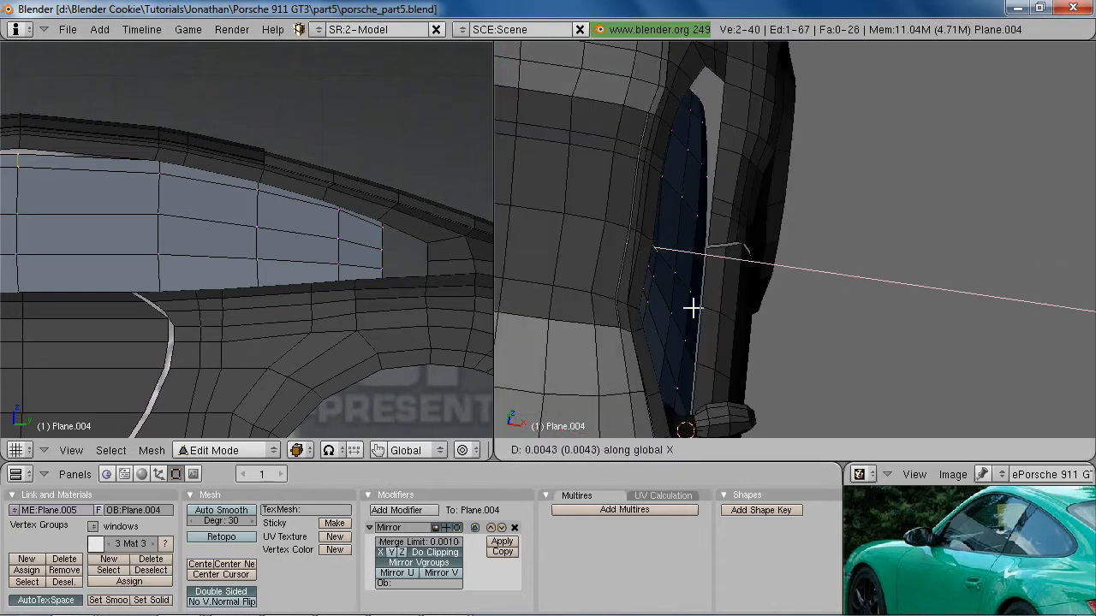
left_click(691, 308)
Move the two selected vertices near the glass's upper edge about 0.009 in the negative X direction
right_click(649, 266, "shift")
key("g")
key("x")
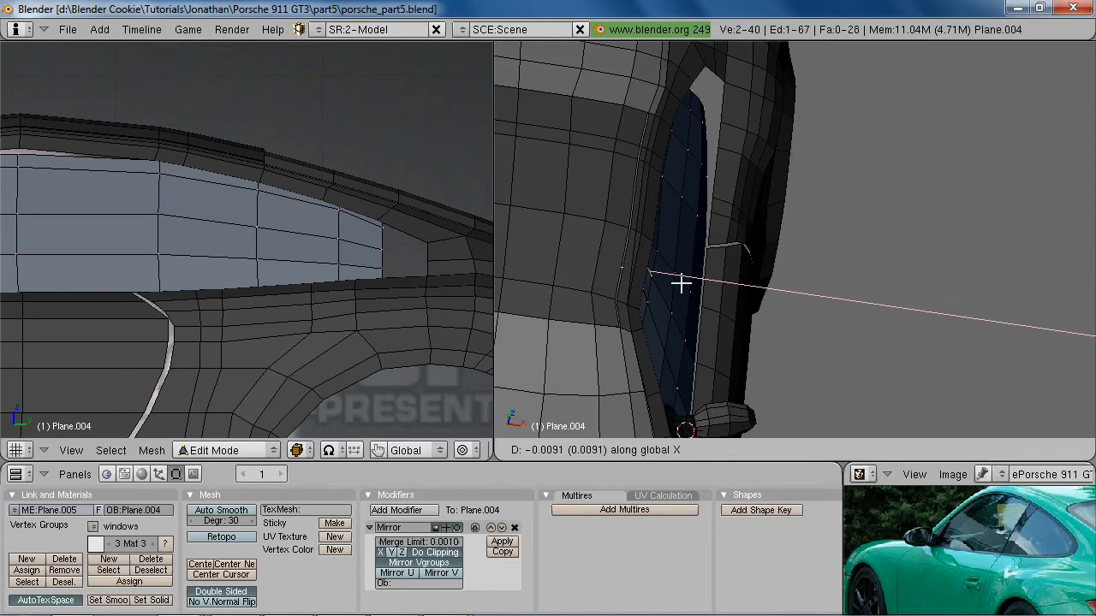
left_click(683, 282)
Reposition a single glass vertex, lowering it slightly to smooth the window's surface
mouse_move(787, 206)
middle_mouse_down()
mouse_move(725, 235)
mouse_move(747, 250)
mouse_move(782, 232)
mouse_move(880, 326)
mouse_move(848, 225)
mouse_move(1039, 251)
mouse_move(782, 183)
mouse_move(753, 190)
mouse_move(748, 162)
mouse_move(761, 164)
mouse_move(776, 205)
mouse_move(764, 175)
mouse_move(789, 148)
mouse_move(726, 200)
mouse_move(717, 223)
middle_mouse_up()
right_click(762, 170)
key("z")
key("g")
left_click(781, 199)
key("z")
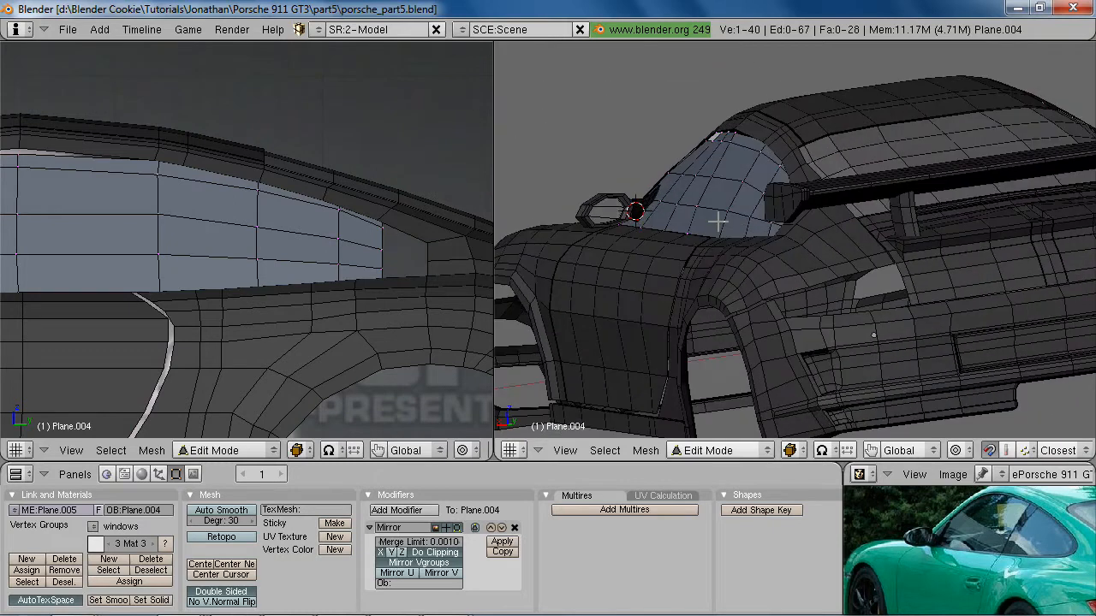
key("g")
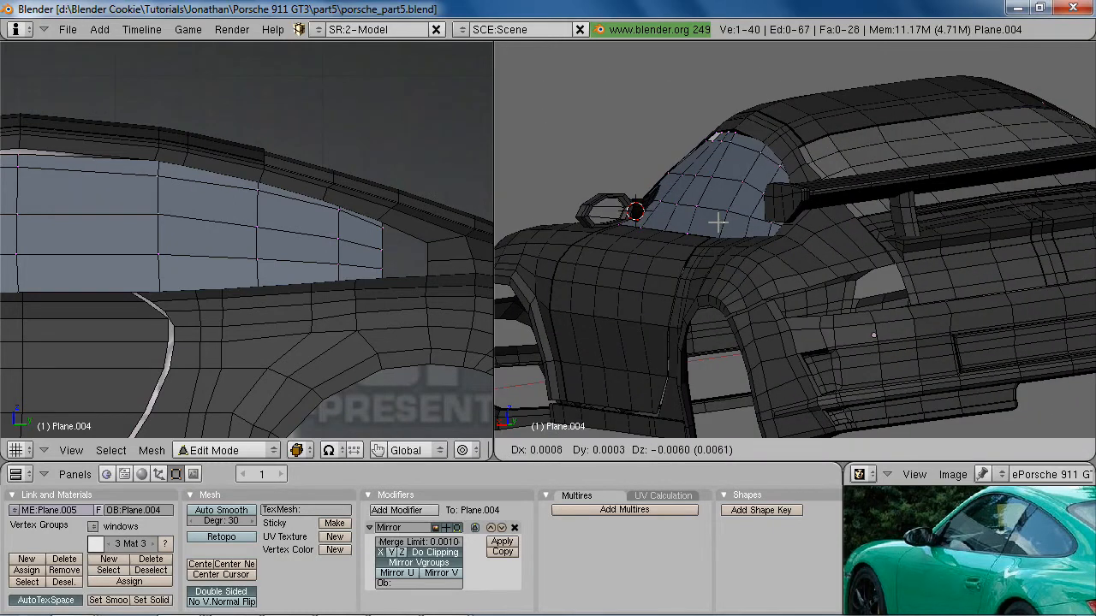
left_click(715, 221)
Select the rearmost column of glass faces and move it about 0.05 outward along the X axis
middle_click_drag(717, 217, 752, 272)
middle_click_drag(878, 197, 798, 238, "shift")
scroll(798, 238, "up", 3)
key("a")
middle_click_drag(844, 211, 863, 193)
key("z")
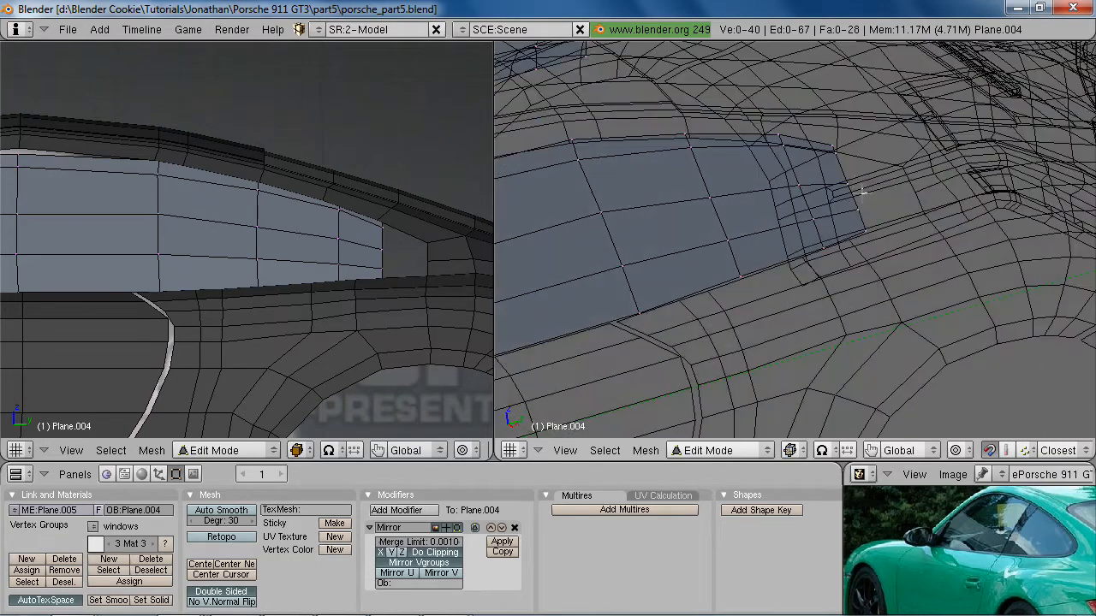
right_click(851, 185, "alt")
key("z")
middle_click_drag(862, 279, 845, 319)
middle_click_drag(842, 155, 818, 240)
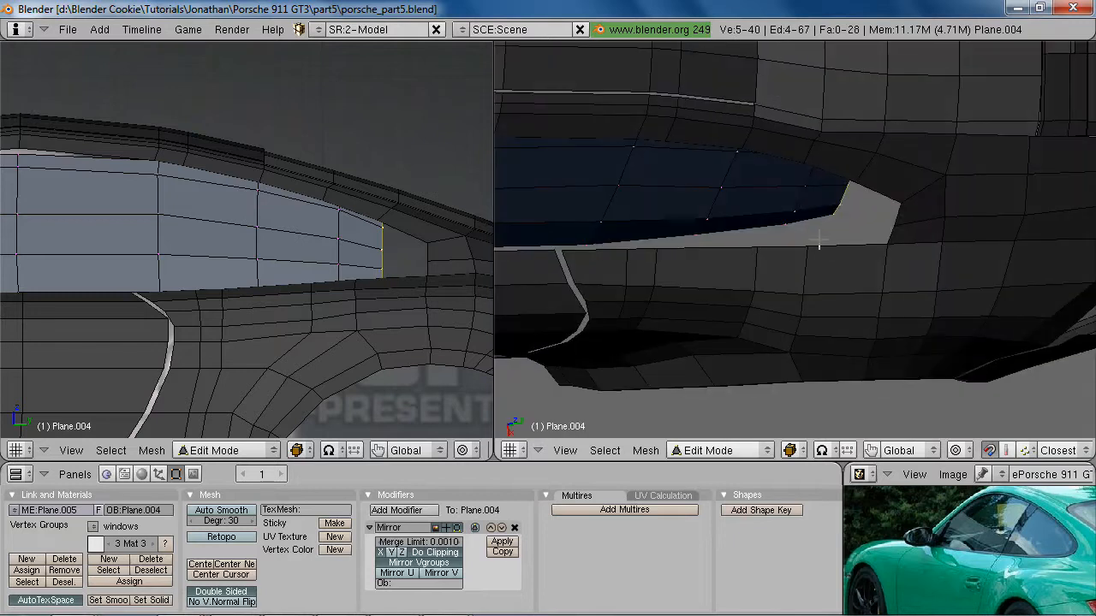
key("e")
key("x")
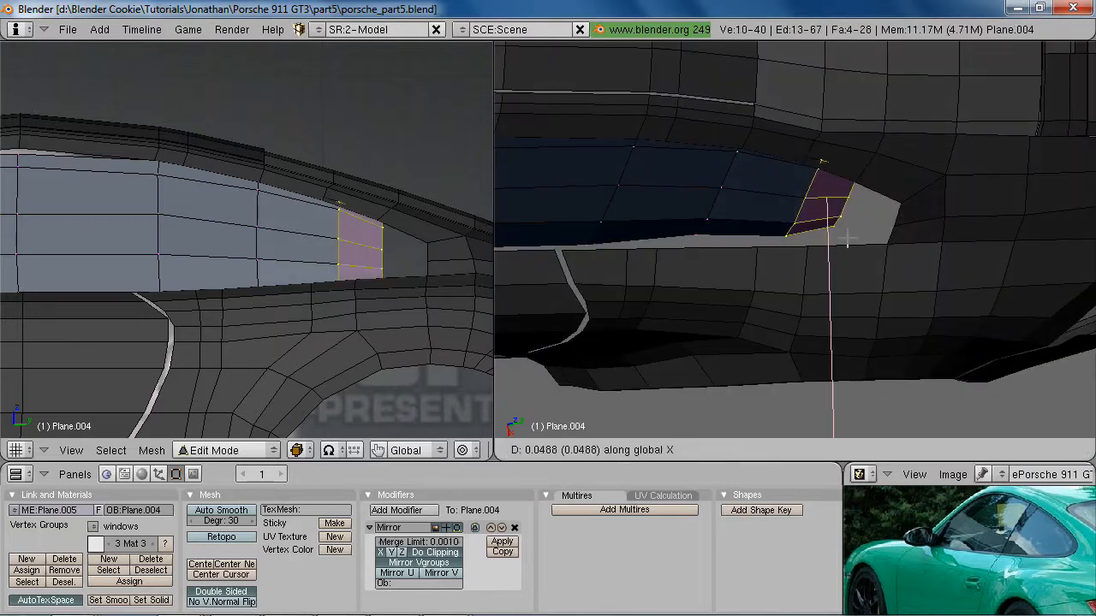
left_click(846, 241)
Fine-tune the X position of the rearmost glass column with the hidden geometry shown
key("z")
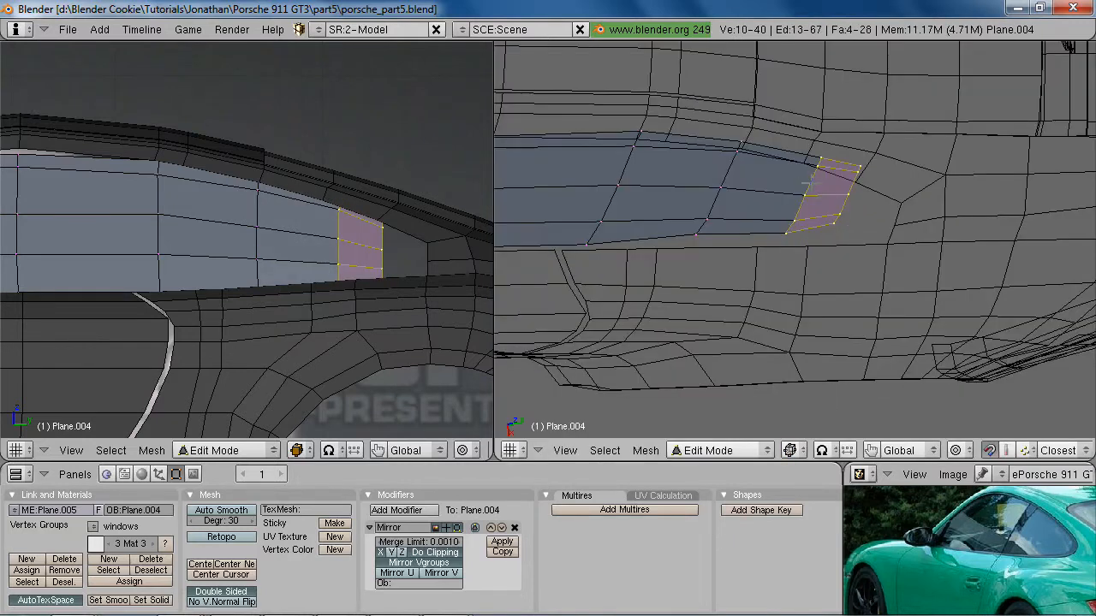
key("g")
key("x")
left_click(829, 209)
key("z")
Shift the rear glass vertices near the beltline along X, including the second-to-last column's bottom face
mouse_move(827, 207)
middle_mouse_down()
mouse_move(783, 173)
mouse_move(880, 155)
mouse_move(734, 111)
mouse_move(765, 180)
mouse_move(790, 183)
mouse_move(790, 345)
mouse_move(747, 269)
mouse_move(762, 240)
middle_mouse_up()
key("a")
key("g")
key("x")
left_click(779, 184)
key("a")
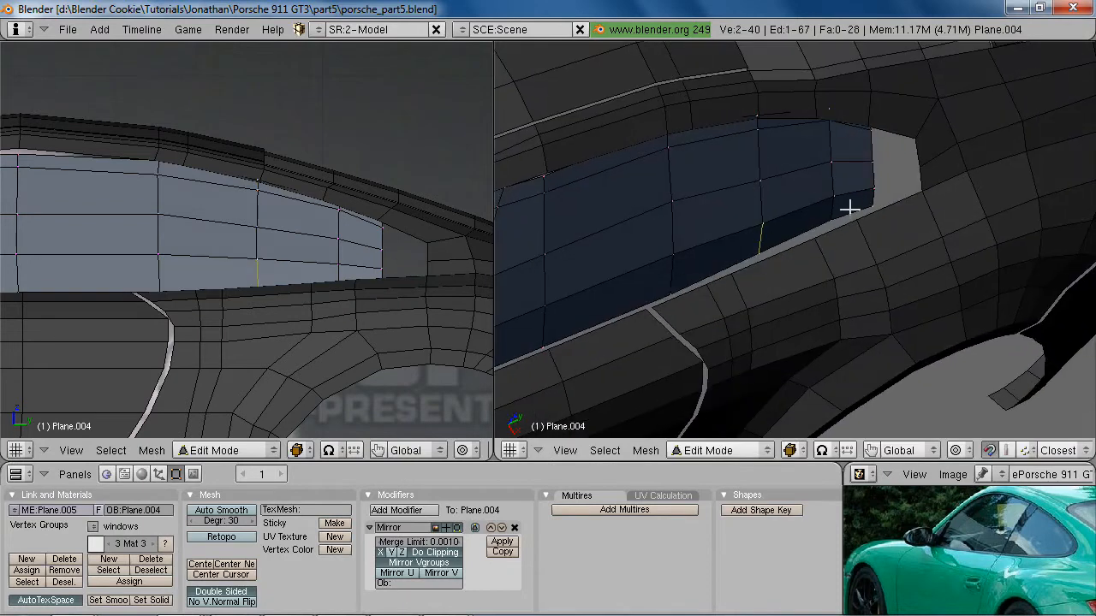
key("g")
key("x")
left_click(837, 199)
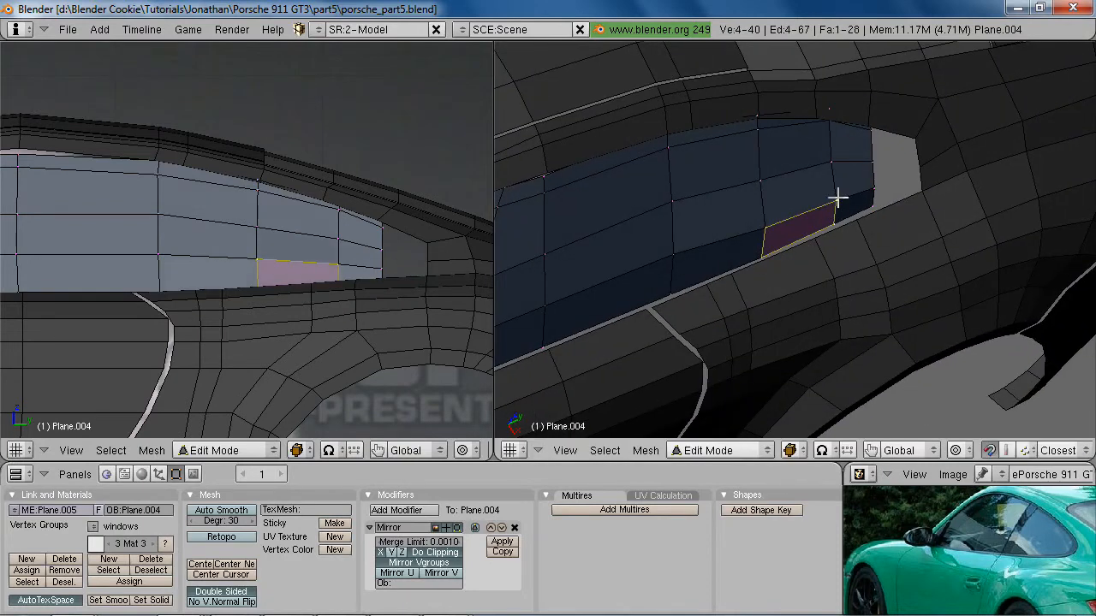
Add the rear lower corner vertex to the selection and move the vertices along X toward the frame
right_click(879, 211, "shift")
key("g")
key("x")
left_click(838, 164)
middle_click_drag(792, 272, 848, 232)
key("g")
right_click(801, 165)
Adjust individual rear glass vertices along X to even out the pane's curvature
middle_click_drag(839, 274, 818, 199)
right_click(769, 175)
key("g")
key("x")
left_click(767, 175)
key("z")
key("z")
key("g")
key("x")
left_click(774, 156)
Move one more interior glass vertex along the X axis
right_click(747, 94)
key("g")
key("x")
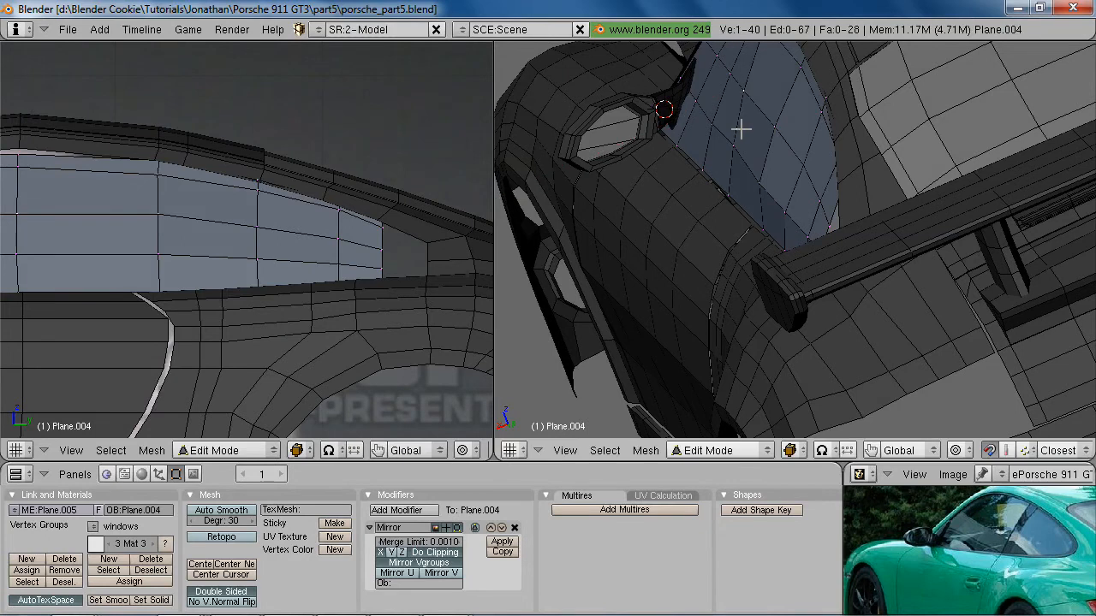
left_click(728, 149)
Reposition the rear glass vertices, including the middle-row edge vertices of the last two columns, to smooth the surface
middle_click_drag(734, 195, 822, 195)
right_click(739, 175)
middle_click_drag(781, 247, 810, 165)
key("g")
left_click(731, 113)
key("g")
left_click(817, 194)
right_click(763, 176, "shift")
key("g")
left_click(812, 163)
Rotate the vertical glass edge column above the door's rear seam to match the pillar's slant, and scale it along Z to fit the frame
key("KP_3")
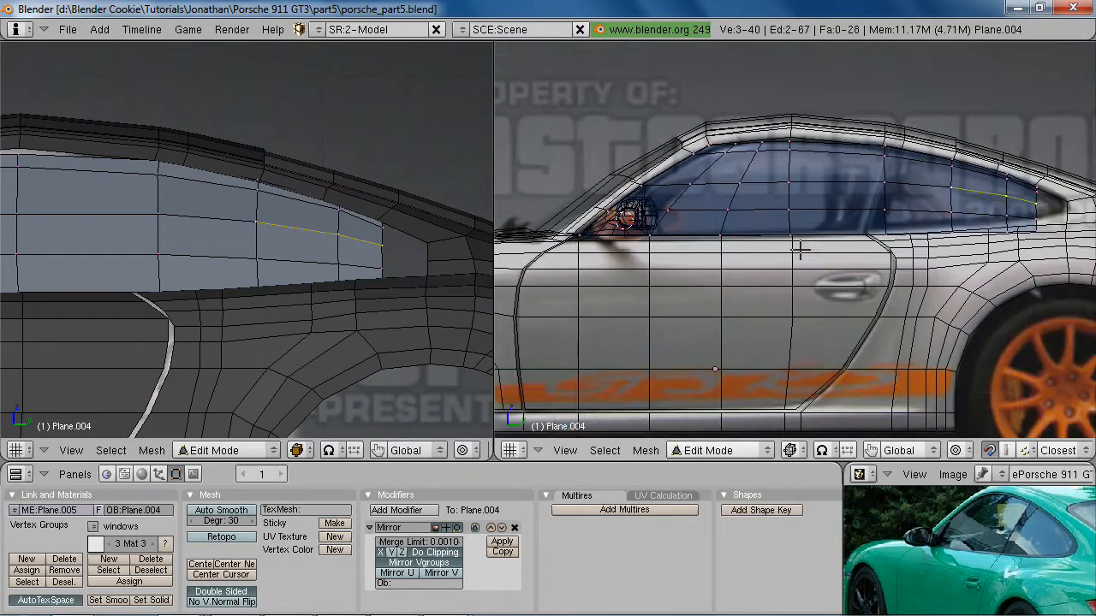
middle_click_drag(983, 240, 844, 267, "shift")
middle_click_drag(844, 267, 871, 283, "ctrl")
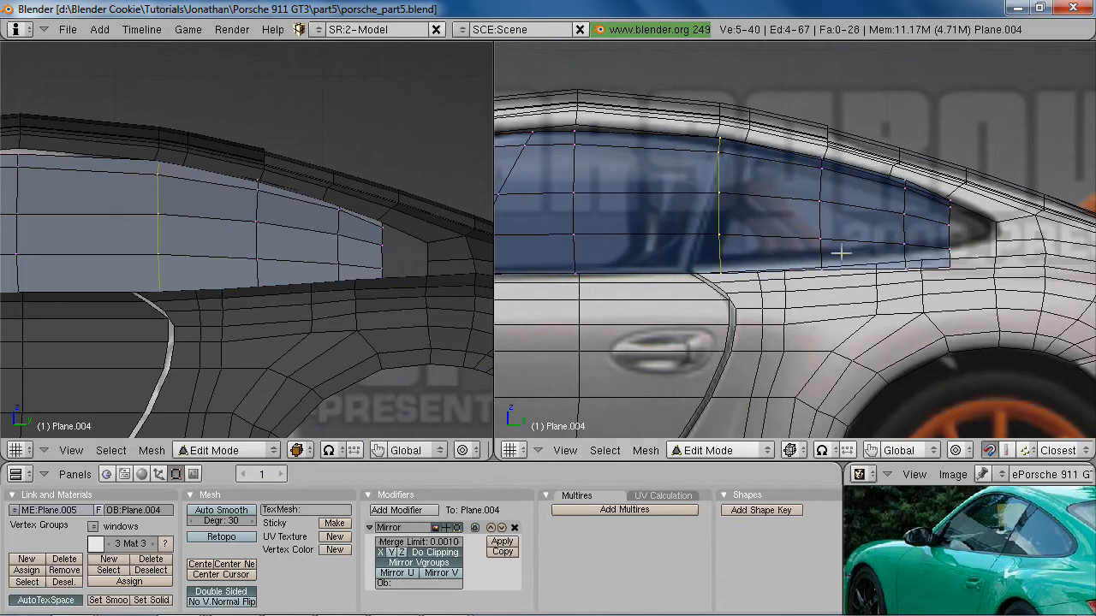
key("r")
left_click(839, 294)
key("s")
key("z")
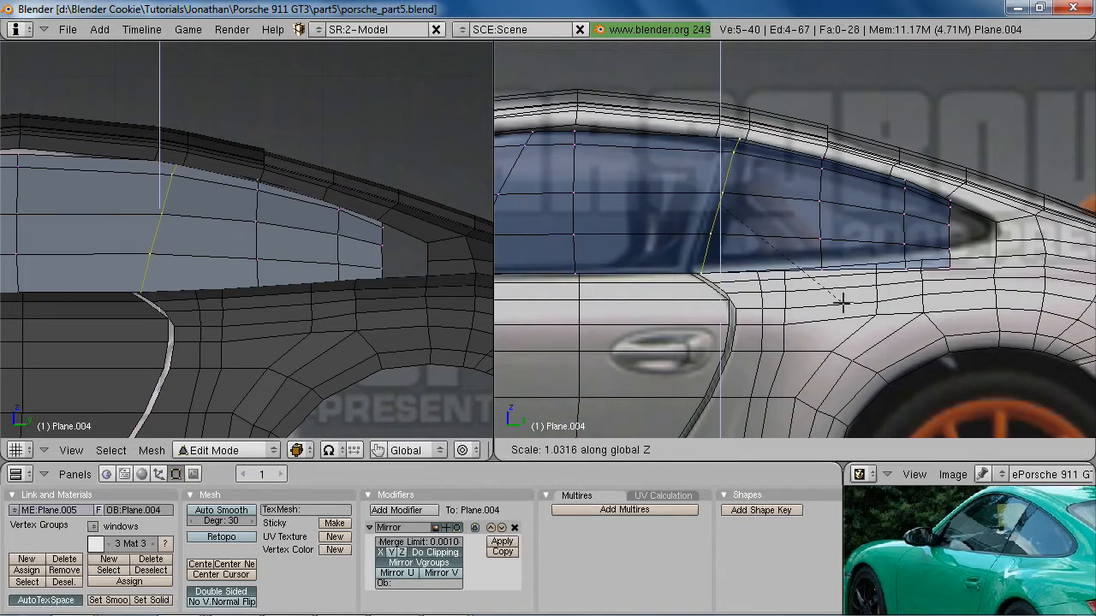
left_click(836, 298)
Extrude the side glass's rear edge along Y toward the window tip, scaling and positioning it to fit the narrower opening
middle_click_drag(371, 326, 274, 334)
key("a")
scroll(824, 272, "up", 3)
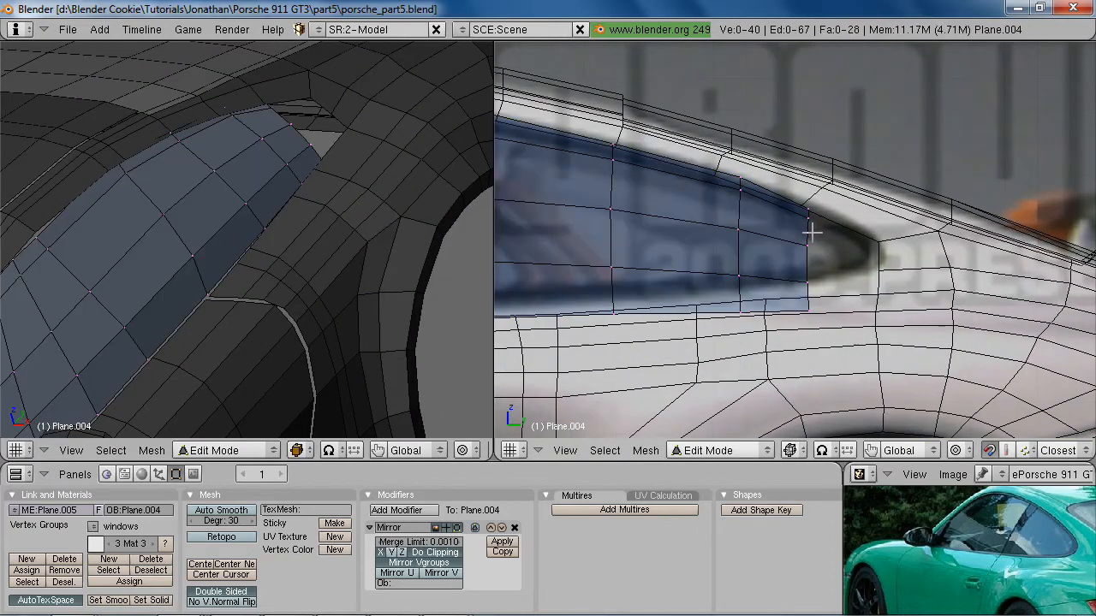
key("e")
key("Return")
key("y")
left_click(933, 309)
key("s")
left_click(924, 353)
key("z")
key("g")
left_click(931, 354)
key("s")
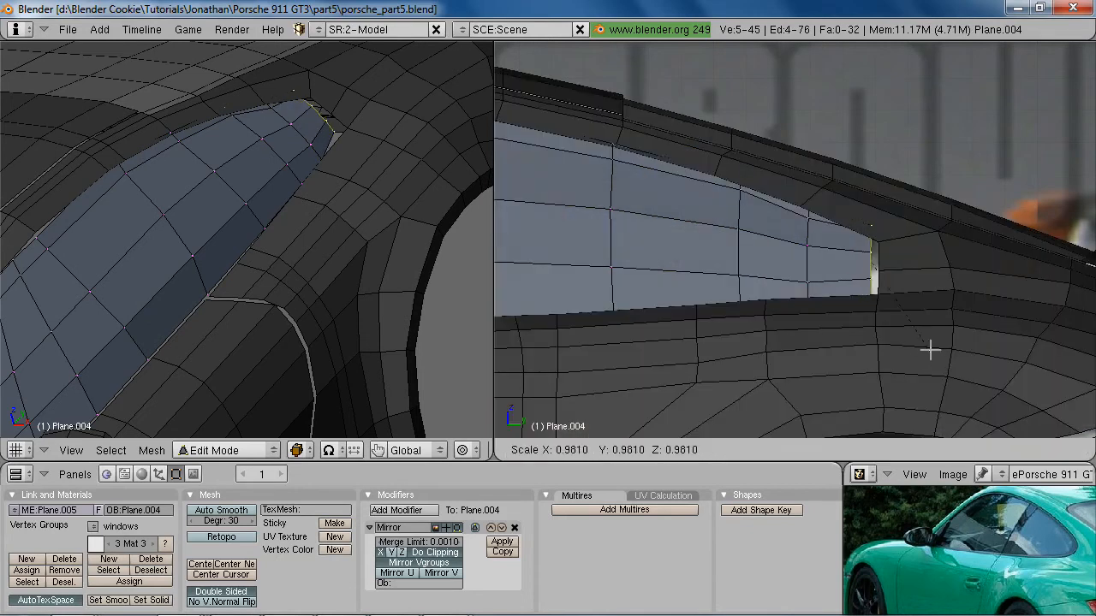
left_click(914, 309)
key("g")
left_click(917, 314)
Move the extruded rear edge along X and rescale it to follow the body's curvature
middle_click_drag(917, 313, 965, 337)
key("g")
key("x")
left_click(839, 322)
key("s")
key("x")
left_click(887, 353)
key("z")
key("z")
key("s")
left_click(986, 369)
Reposition a single vertex at the glass's rear end to fit the frame opening
mouse_move(849, 313)
middle_mouse_down()
mouse_move(930, 271)
mouse_move(873, 286)
mouse_move(771, 285)
mouse_move(842, 278)
mouse_move(825, 248)
mouse_move(808, 335)
mouse_move(819, 335)
mouse_move(814, 315)
mouse_move(832, 317)
middle_mouse_up()
right_click(828, 297)
key("g")
left_click(848, 302)
key("Tab")
key("a")
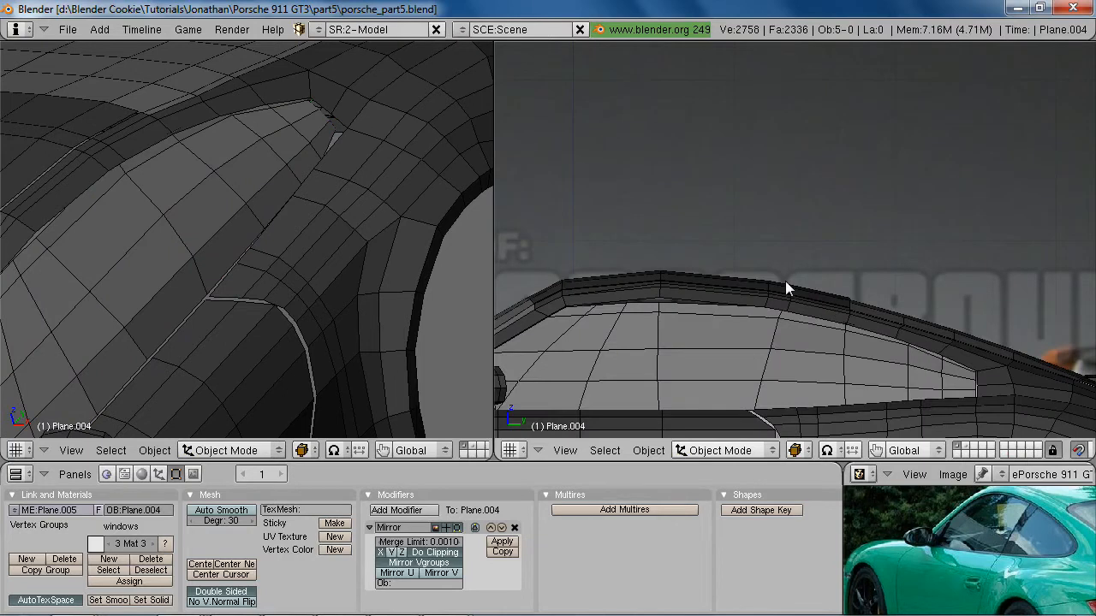
Select the upper three vertices of the glass's rear edge and move them slightly forward, leaving the lower corner in place
middle_click_drag(1022, 356, 847, 240, "shift")
scroll(957, 273, "up", 2)
key("Tab")
key("z")
scroll(856, 248, "up", 2)
key("a")
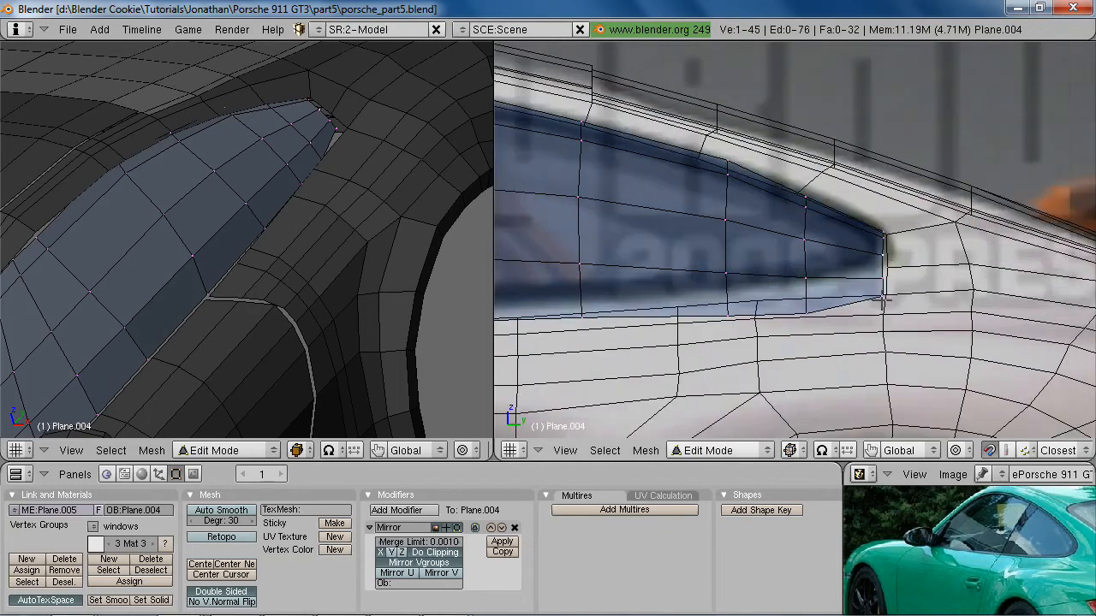
right_click(882, 241, "shift")
key("g")
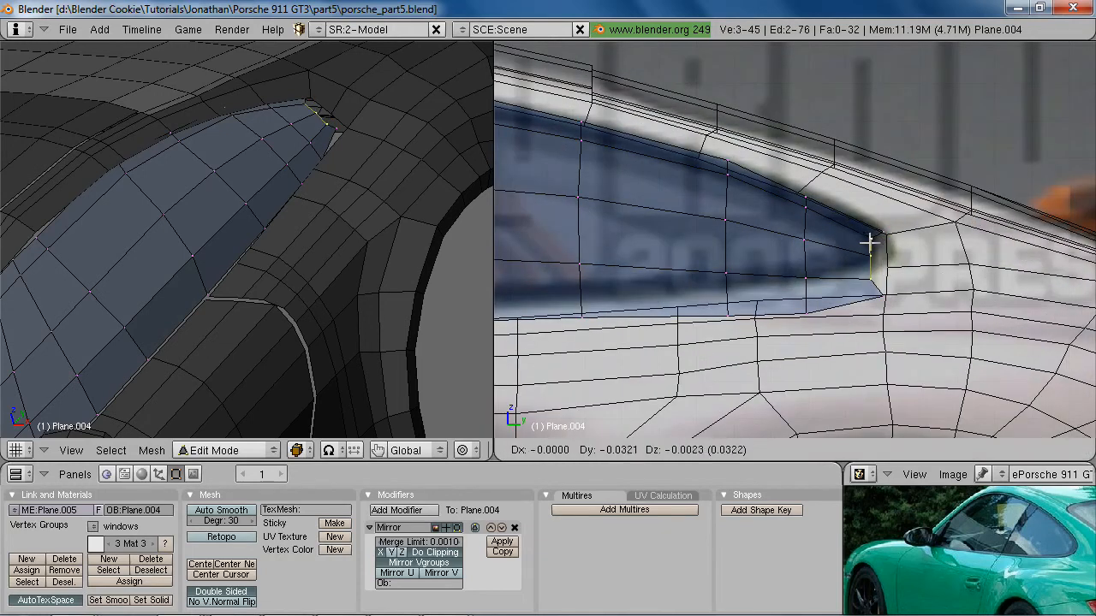
left_click(869, 244)
key("z")
key("z")
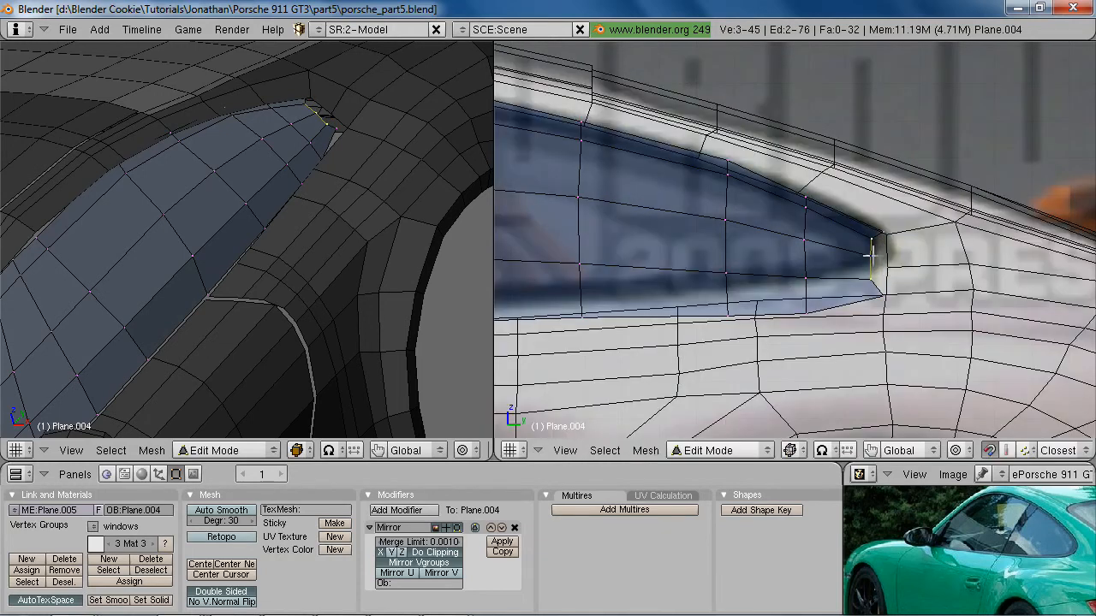
Extrude the rear edge's middle vertex slightly backward and fill faces between it and its neighbours to round the glass tip
right_click(871, 254)
key("e")
left_click(878, 251)
right_click(888, 298, "shift")
key("f")
key("z")
middle_click_drag(888, 298, 893, 267)
Move the glass tip vertices, including the lower rear corner, along X to meet the frame
key("a")
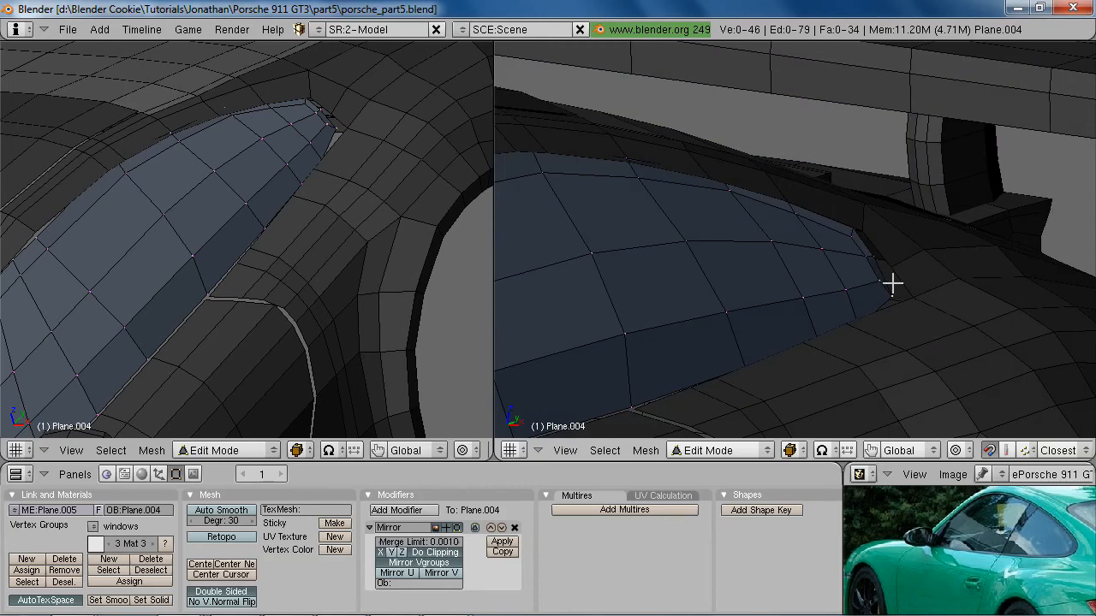
key("g")
key("x")
left_click(921, 299)
right_click(899, 297)
key("g")
key("x")
left_click(902, 292)
Shift the rear tip edge and an adjoining vertex along X to follow the surrounding frame
key("a")
key("x")
key("ctrl+r")
key("Escape")
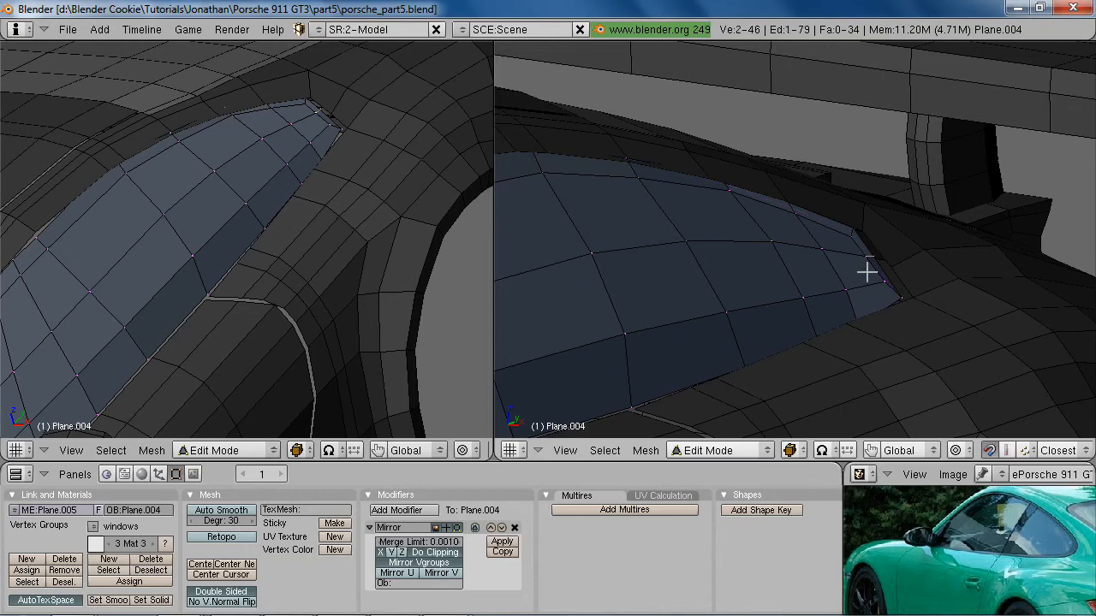
middle_click_drag(866, 267, 913, 289)
key("g")
key("x")
left_click(920, 290)
key("a")
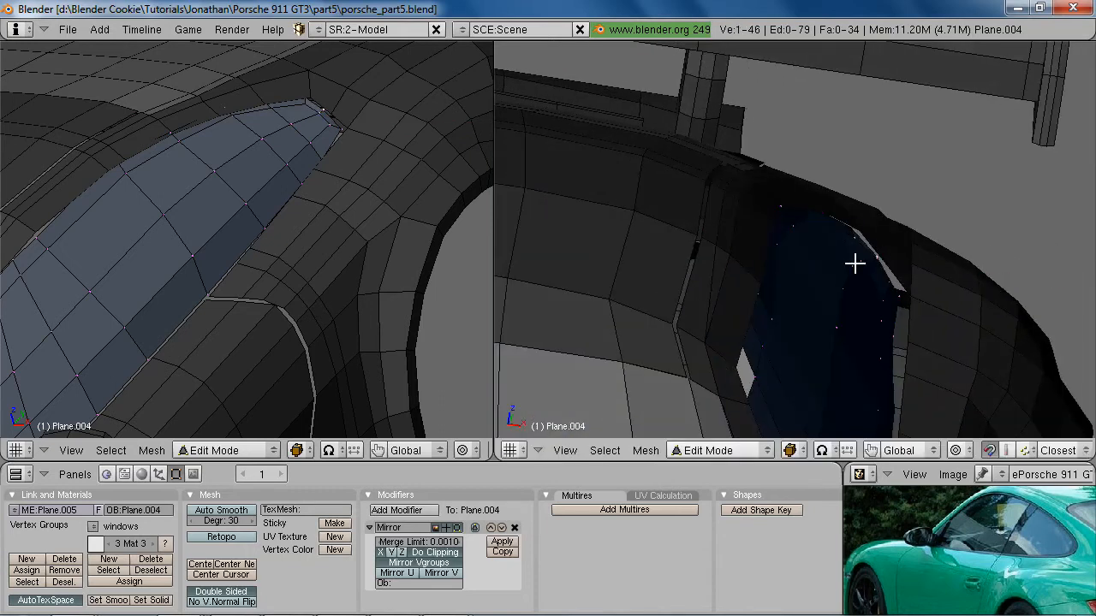
right_click(862, 261, "shift")
key("g")
key("x")
left_click(867, 259)
Move the vertices of the glass's lower rear row along X to smooth the pane's curvature
middle_click_drag(1074, 367, 957, 354)
key("a")
right_click(922, 311)
key("z")
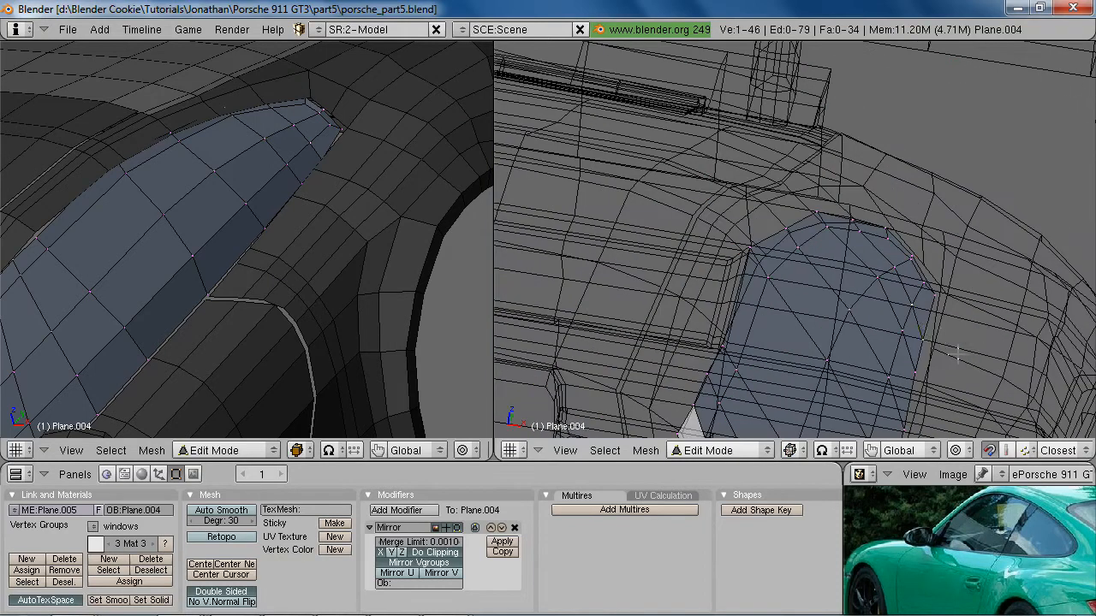
key("z")
key("g")
key("x")
left_click(927, 334)
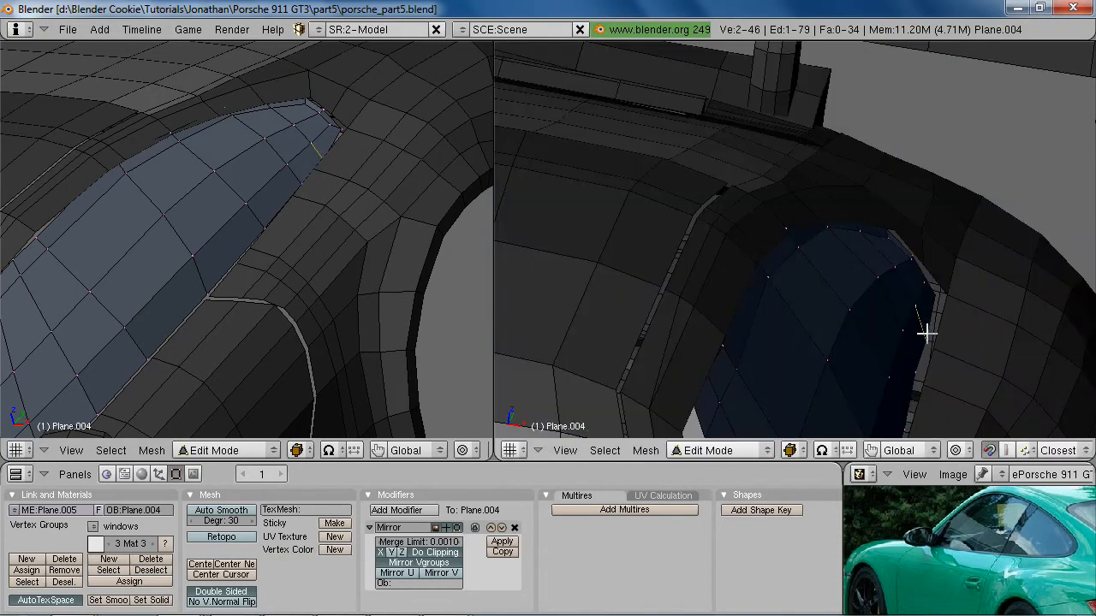
right_click(917, 373, "shift")
key("g")
key("x")
left_click(922, 371)
Select the six vertices at the glass's rear tip and smooth them three times
middle_click_drag(922, 370, 947, 298)
key("a")
right_click(914, 256, "shift")
key("b")
left_click_drag(924, 255, 964, 300)
key("z")
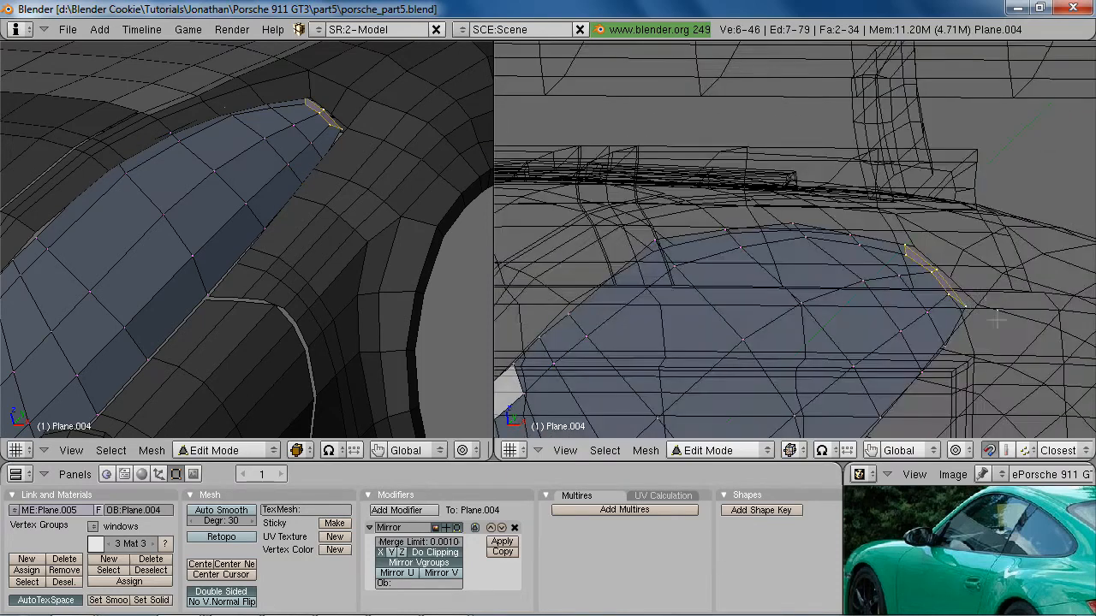
key("z")
key("w")
left_click(992, 423)
key("w")
left_click(991, 423)
key("w")
left_click(991, 423)
Scale the smoothed rear tip vertices and move them back toward the end of the window opening in side view
middle_click_drag(980, 394, 936, 262)
key("KP_3")
middle_click_drag(1000, 330, 902, 278, "shift")
key("s")
left_click(962, 426)
key("g")
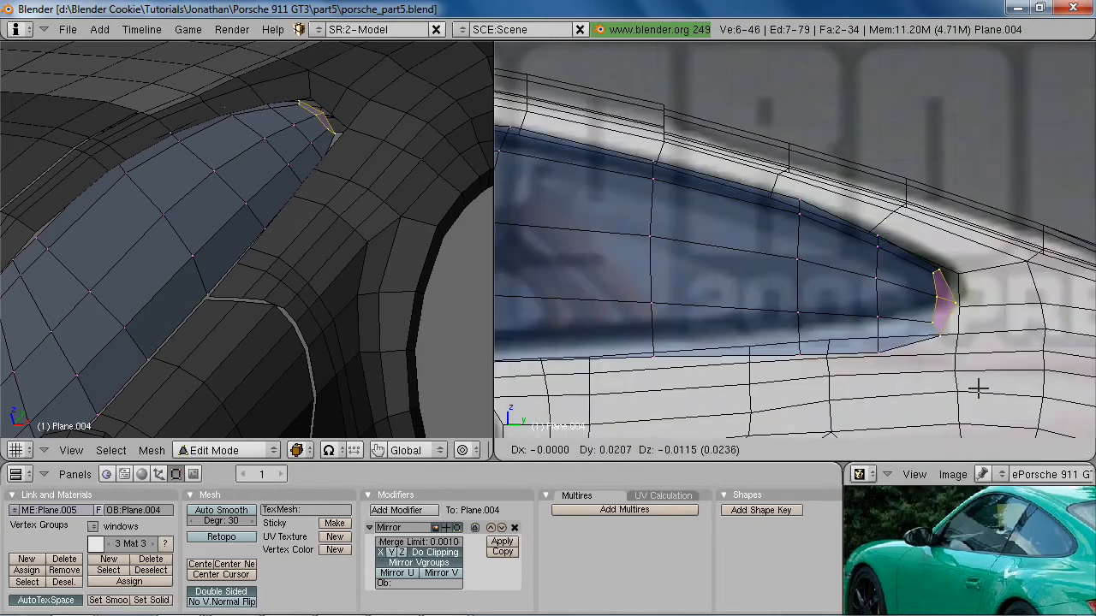
left_click(986, 384)
key("Tab")
Select an edge along the glass's upper rear border and move it along Z to fit beneath the roof frame
middle_click_drag(934, 374, 825, 237)
key("Tab")
key("z")
right_click(822, 246, "alt")
key("z")
middle_click_drag(991, 209, 831, 311)
key("z")
key("g")
key("z")
left_click(937, 251)
key("z")
key("Tab")
scroll(813, 279, "down", 5)
middle_click_drag(810, 274, 704, 303)
scroll(704, 303, "up", 4)
key("Tab")
key("KP_3")
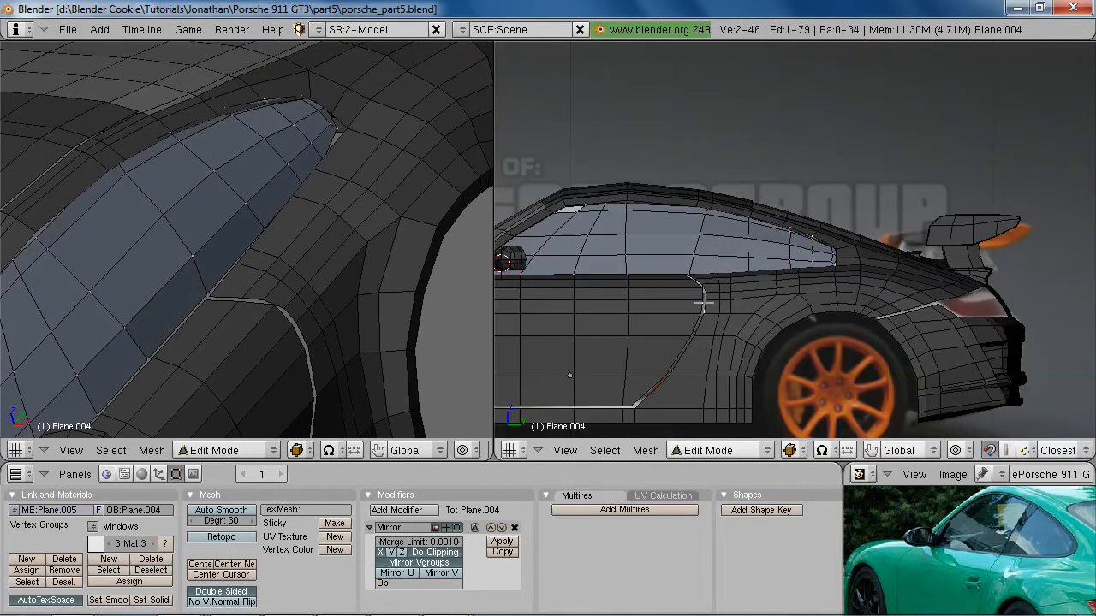
Add an edge loop to the side window glass, slid close against the slanted division ahead of the rear quarter window
key("z")
scroll(769, 281, "up", 5)
scroll(769, 280, "up", 2)
key("a")
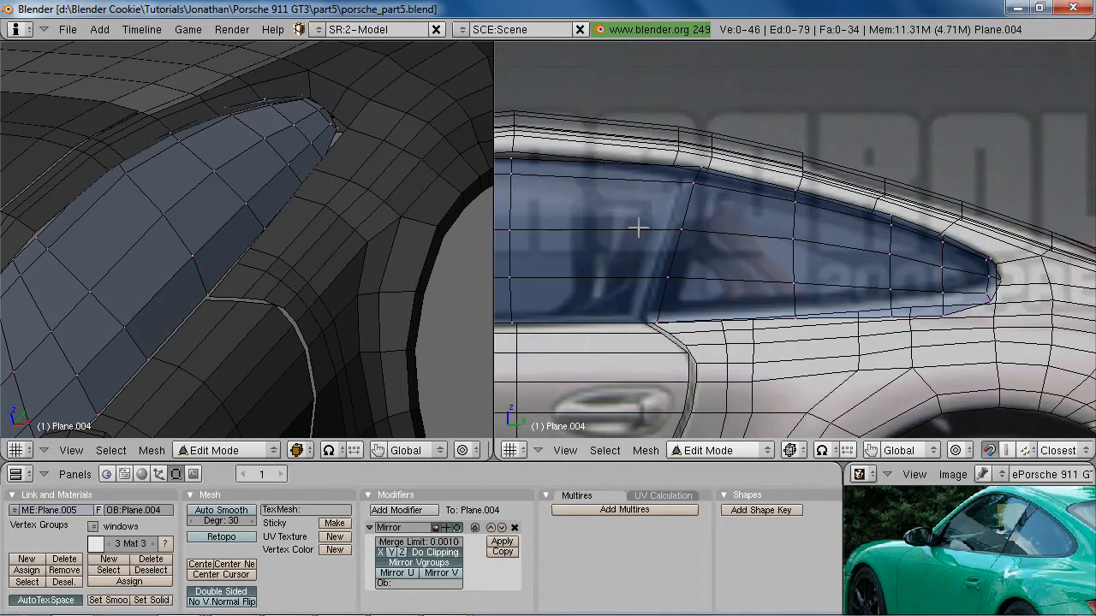
key("ctrl+r")
left_click(637, 227)
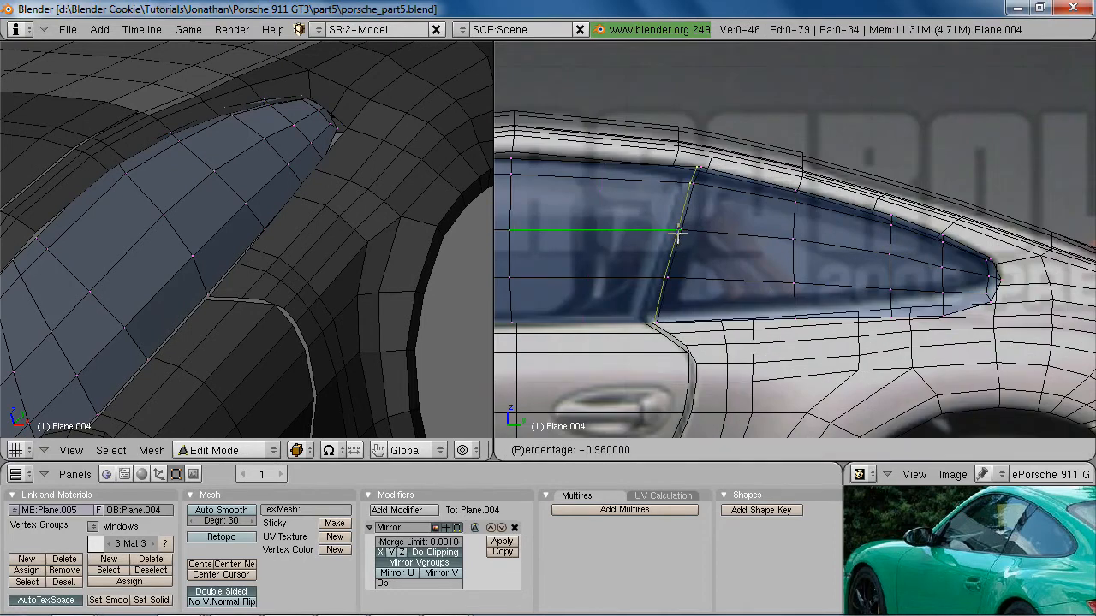
left_click(678, 233)
Delete the narrow strip of faces between the two slanted loops to leave a gap between the side windows
right_click(694, 210, "alt+shift")
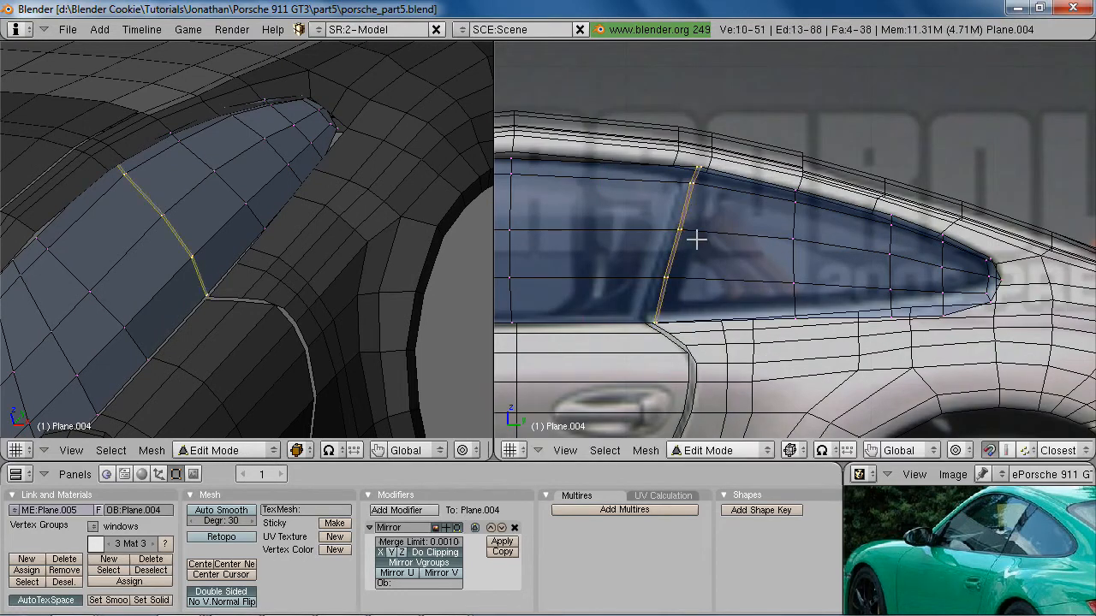
key("z")
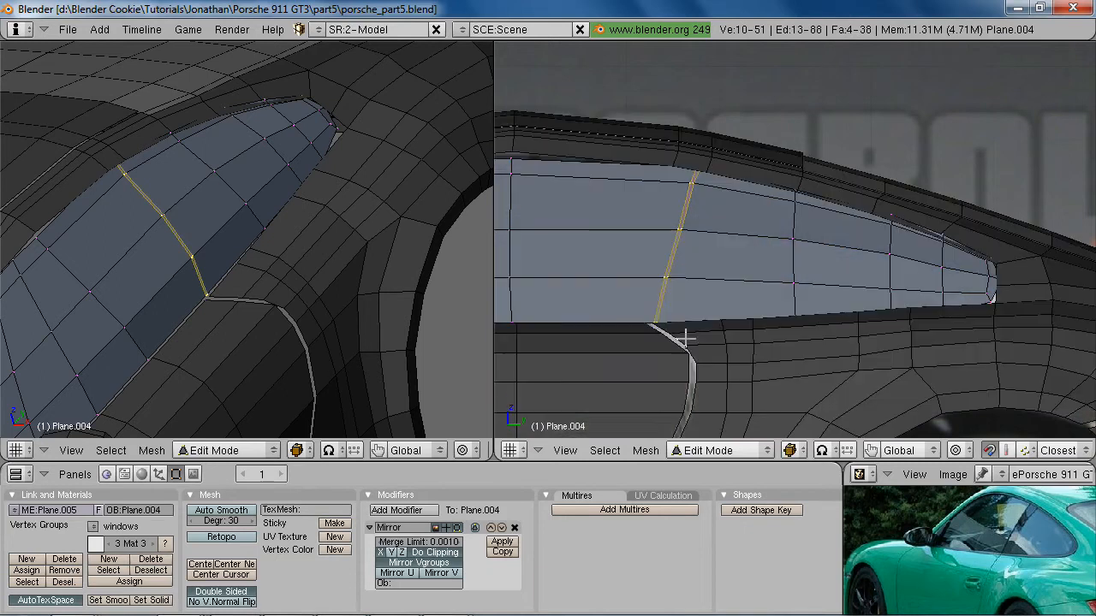
key("x")
left_click(679, 375)
key("Tab")
key("a")
Save the file over porsche_part5.blend
scroll(722, 289, "down", 4)
middle_click_drag(722, 290, 828, 311)
scroll(776, 239, "down", 3)
middle_click_drag(776, 231, 886, 248)
key("ctrl+s")
left_click(731, 227)
key("KP_3")
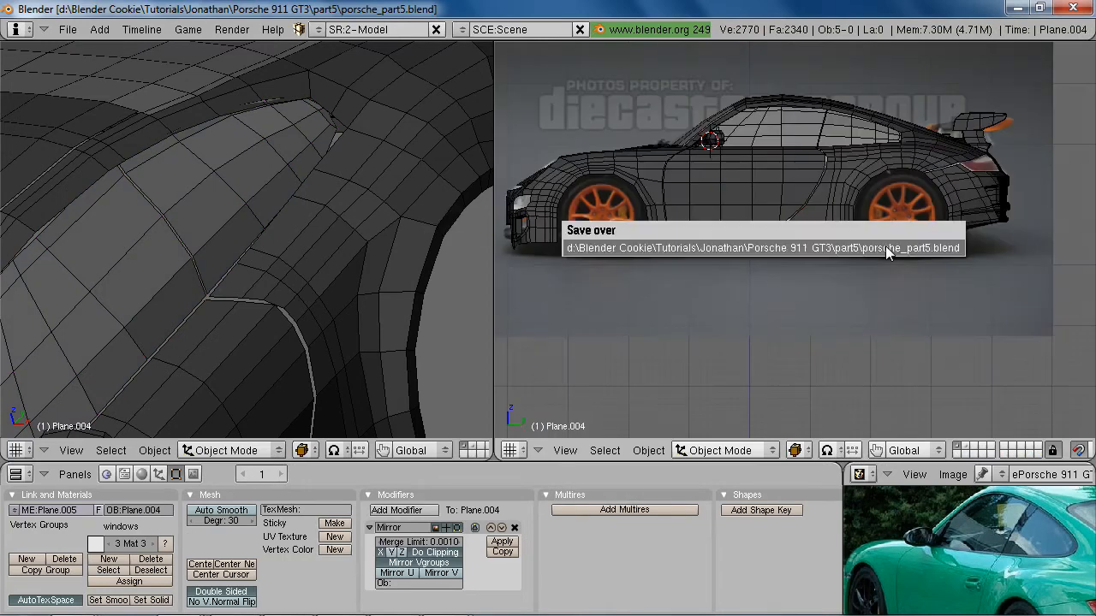
Open the car body mesh for editing and select the border vertices around the taillight opening
middle_click_drag(884, 173, 817, 251, "shift")
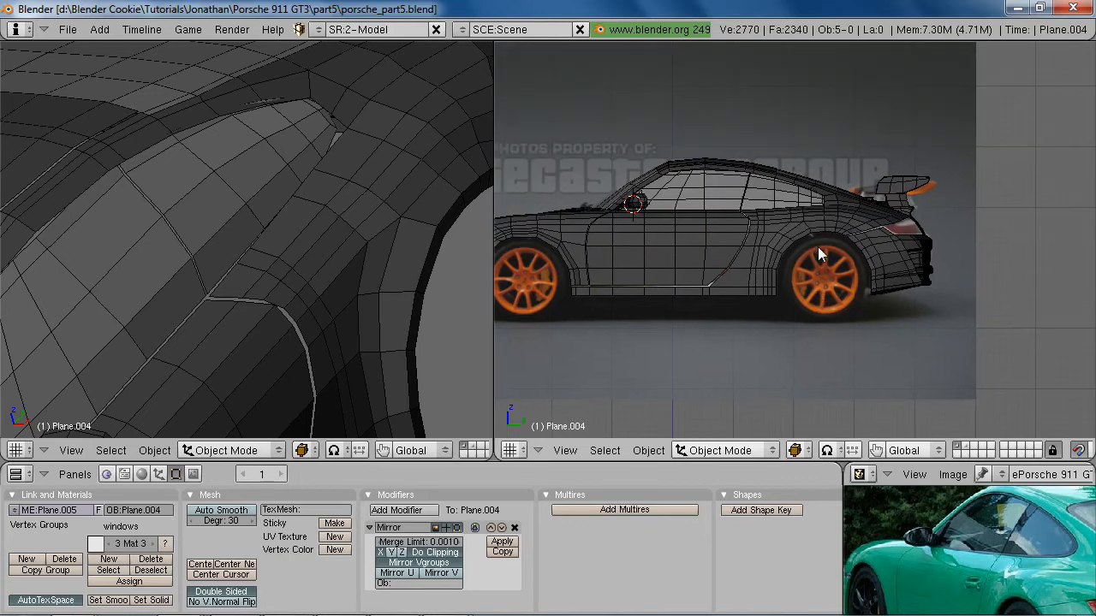
scroll(895, 271, "up", 8)
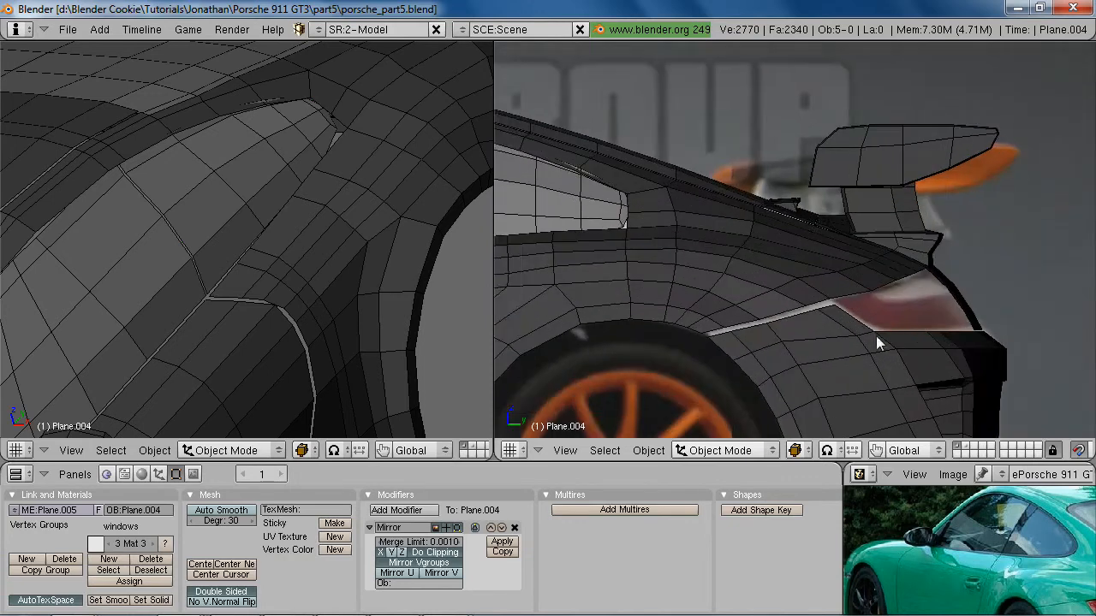
right_click(852, 238)
key("Tab")
middle_click_drag(881, 301, 819, 281, "shift")
scroll(794, 280, "up", 2)
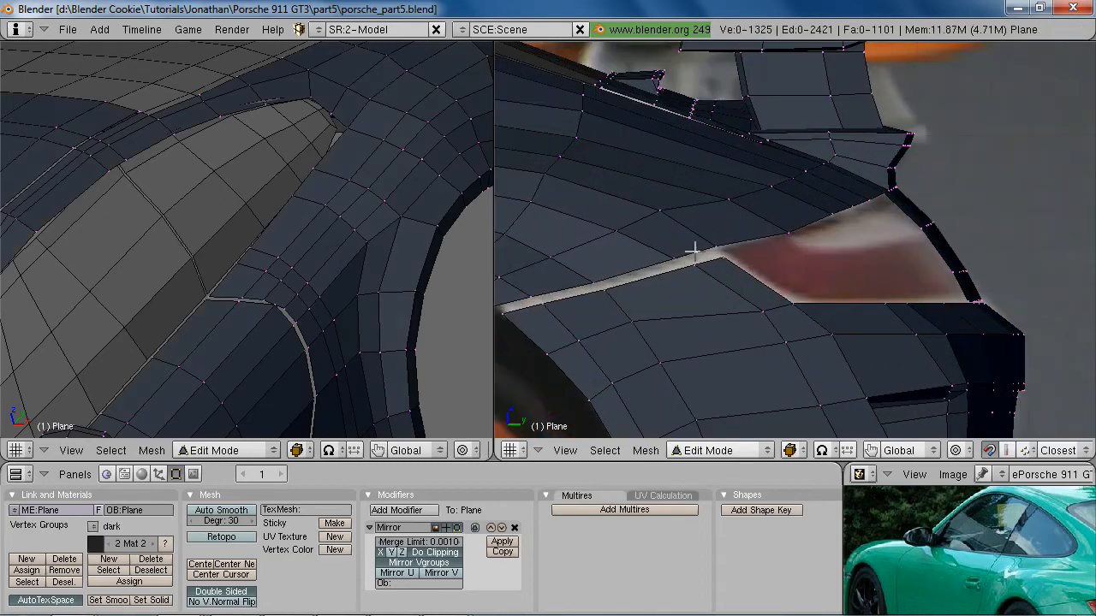
right_click(758, 269, "alt")
middle_click_drag(759, 267, 765, 290)
scroll(865, 236, "down", 3)
scroll(875, 295, "down", 4)
key("b")
right_click_drag(861, 175, 975, 284)
scroll(913, 268, "up", 4)
key("b")
right_click_drag(901, 256, 936, 323)
scroll(937, 323, "up", 2)
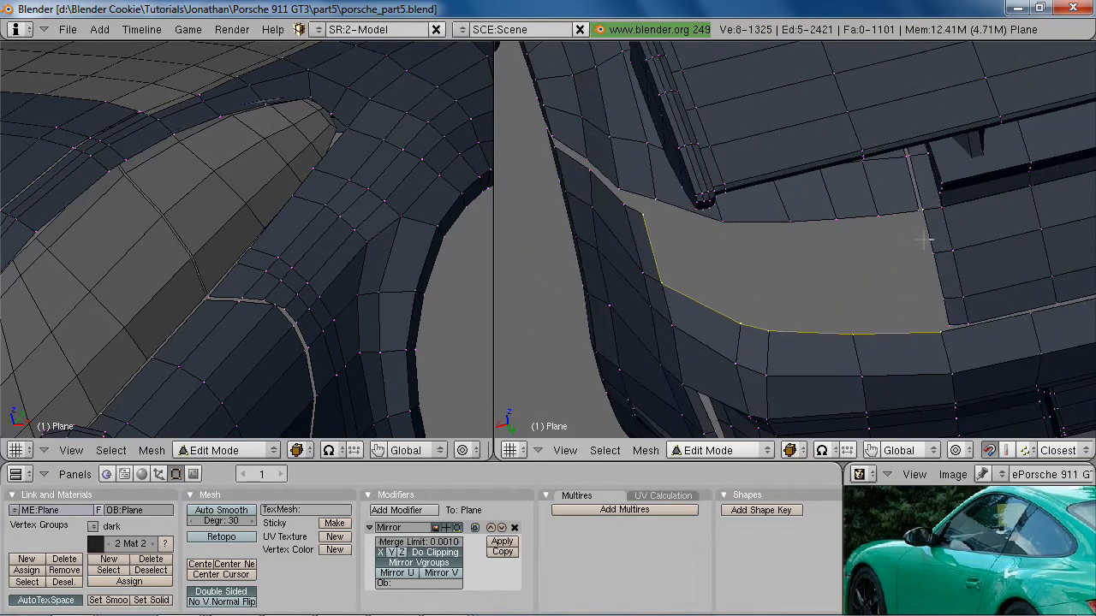
left_click_drag(949, 298, 942, 337)
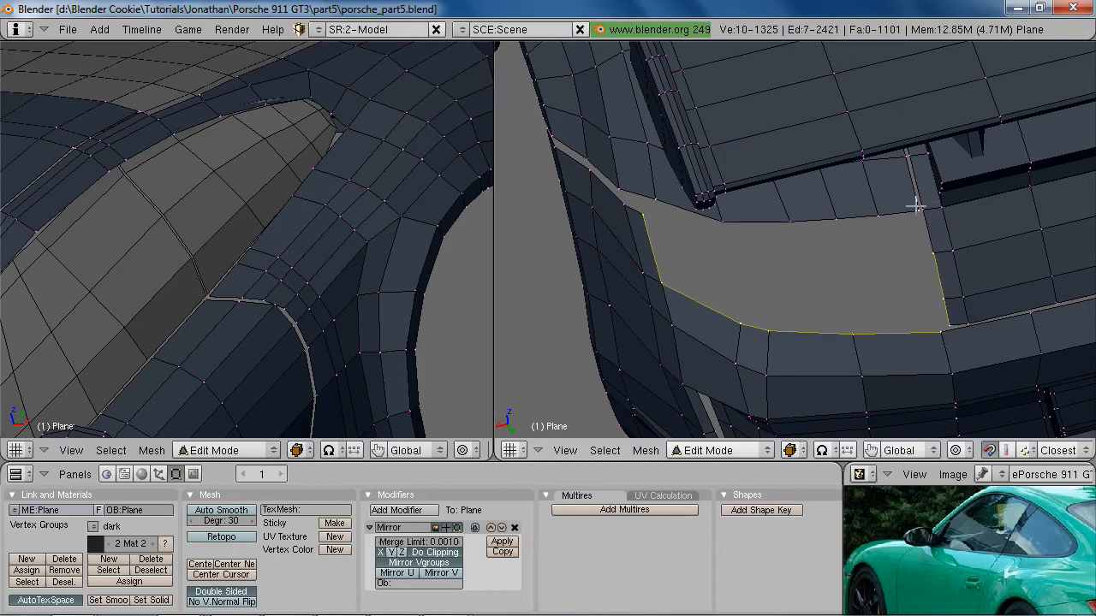
left_click_drag(929, 209, 649, 224)
Duplicate the selected taillight border in place, separate the copy into its own object and select that object
middle_click_drag(832, 344, 1001, 311)
key("shift+d")
key("Escape")
key("p")
left_click(1002, 313)
key("Tab")
right_click(901, 299)
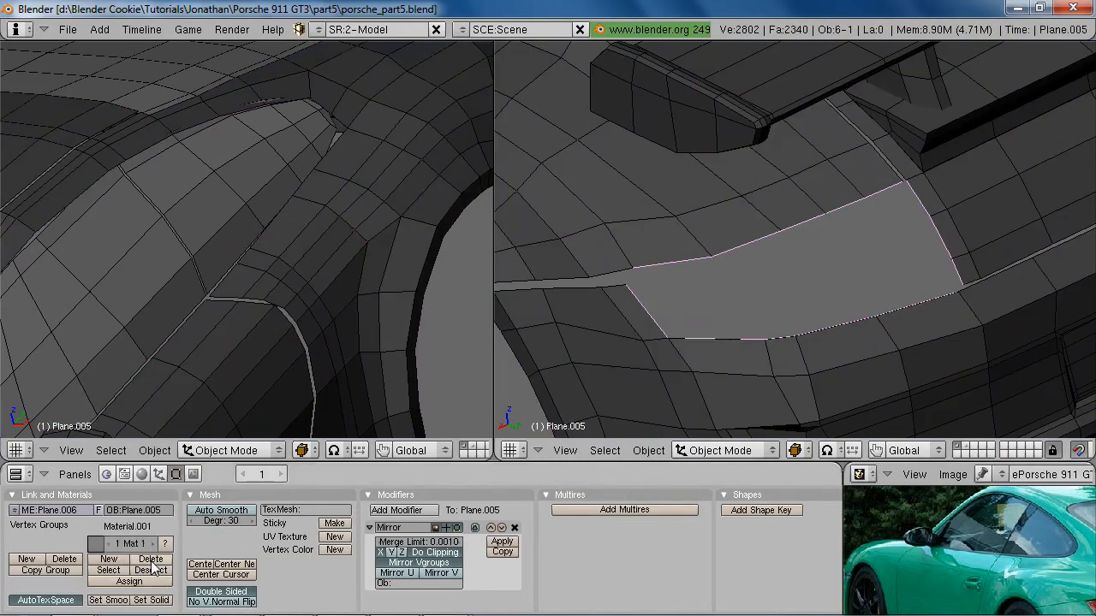
Assign the existing windows material to the separated taillight object
left_click(141, 473)
left_click(195, 518)
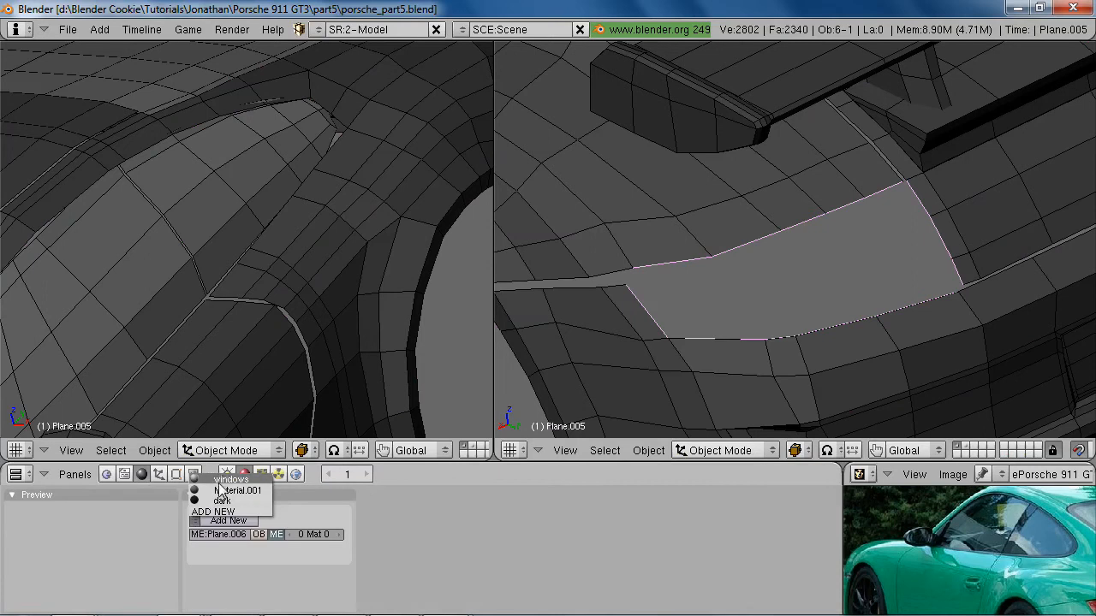
left_click(210, 462)
Merge the two vertices at the front corner of the taillight outline at their center and adjust the merged vertex's position
key("Tab")
middle_click_drag(656, 304, 662, 277)
key("a")
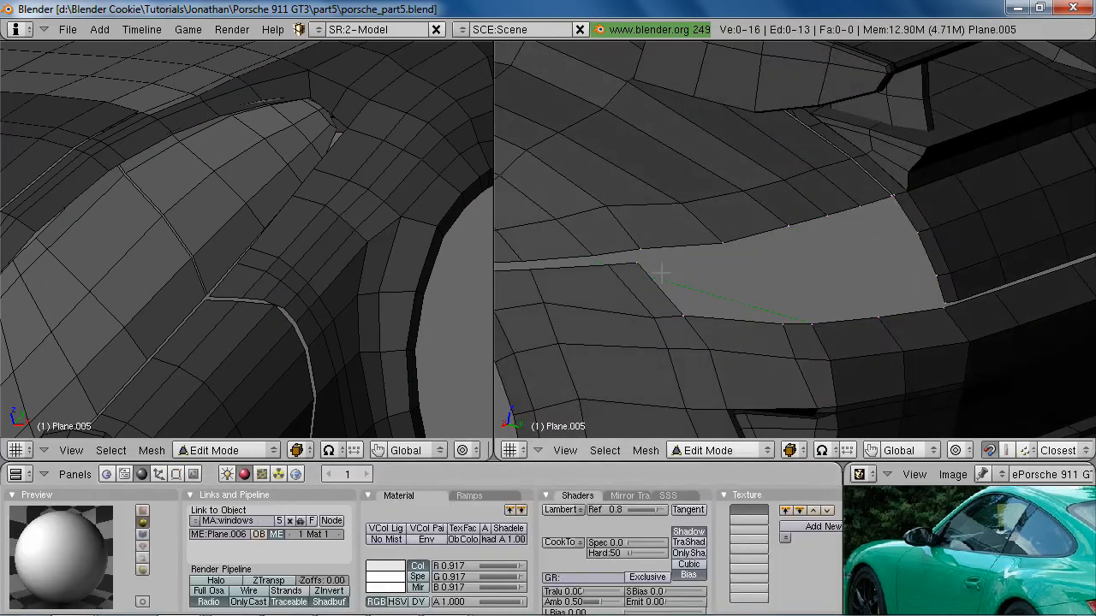
right_click(639, 260)
key("w")
left_click(630, 129)
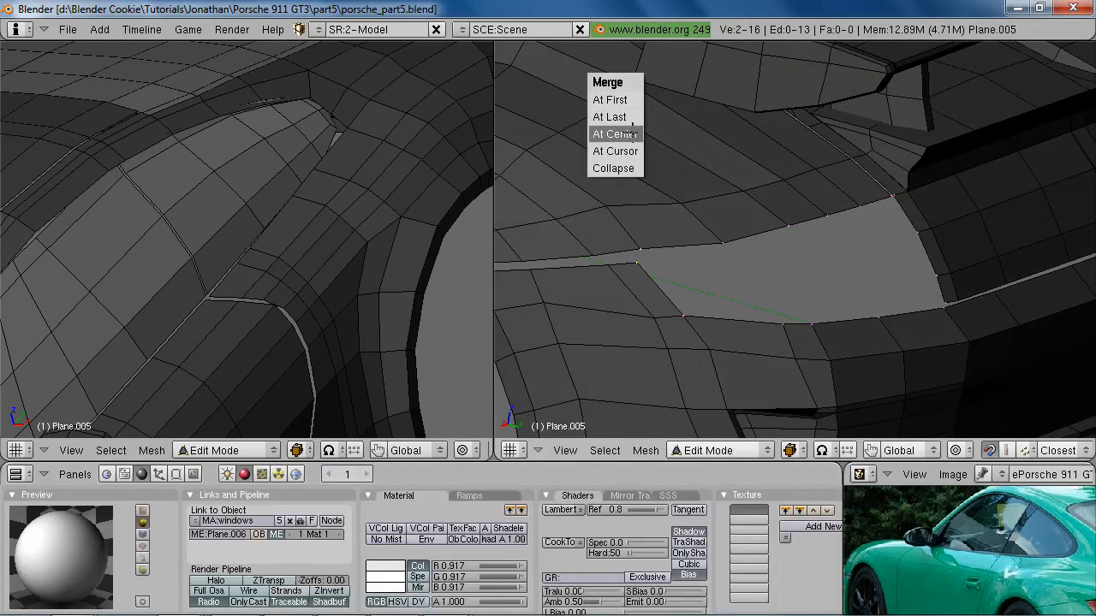
left_click(631, 133)
key("g")
left_click(631, 237)
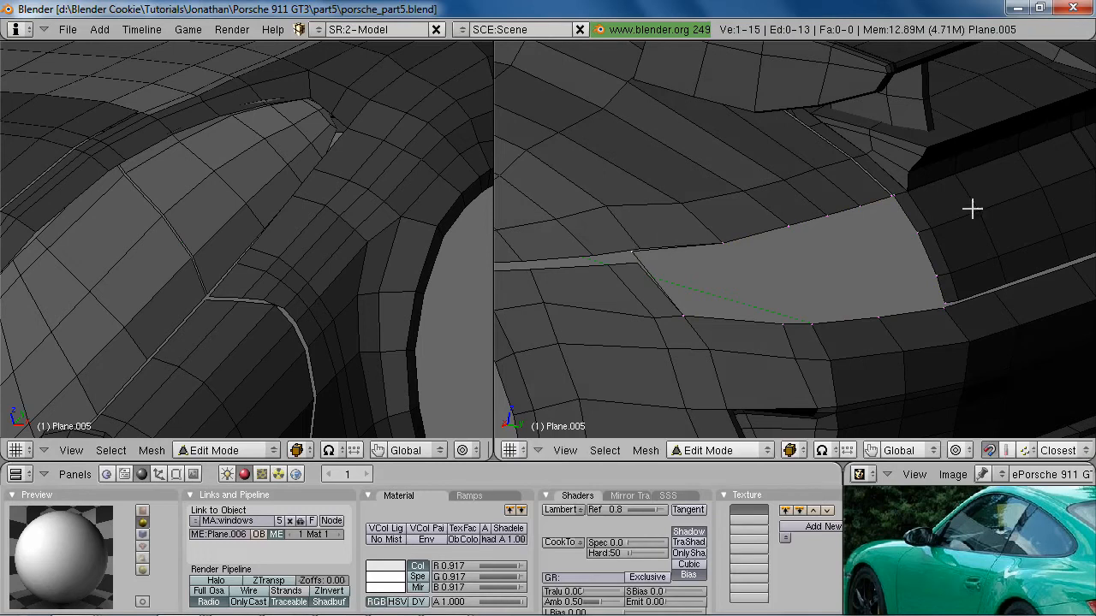
Merge the paired vertices at the taillight outline's two inner corners next to the engine cover
middle_click_drag(958, 208, 929, 208)
key("w")
left_click(913, 184)
left_click(912, 185)
right_click(960, 301)
right_click(973, 295, "shift")
key("w")
left_click(970, 296)
left_click(970, 301)
Select the whole taillight outline
key("a")
key("a")
middle_click_drag(841, 328, 895, 340)
key("g")
key("y")
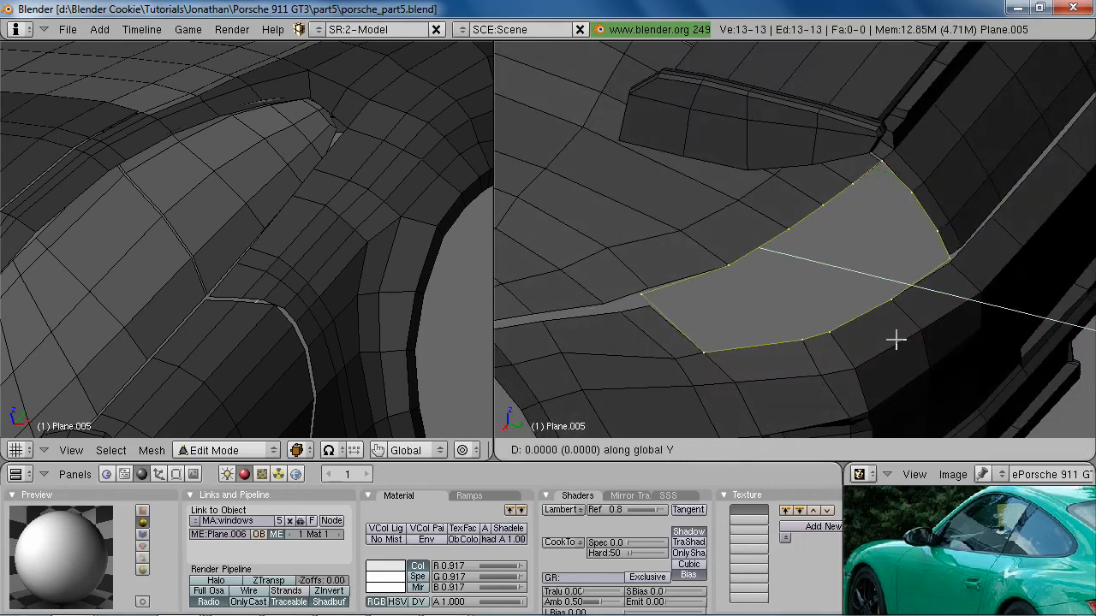
key("y")
key("y")
key("z")
key("Escape")
Scale the taillight outline down slightly and lower it along Z by about 0.005 so it sits inside the opening
key("s")
left_click(892, 335)
middle_click_drag(892, 335, 895, 254)
key("g")
key("z")
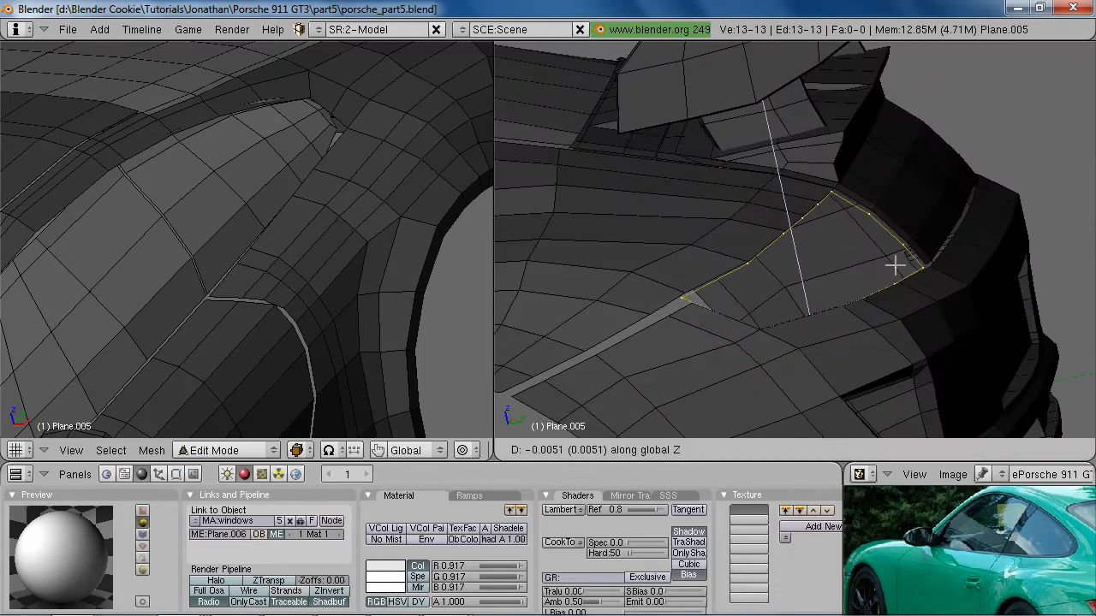
left_click(894, 263)
Subdivide the front edge of the taillight outline with two cuts
key("KP_3")
key("z")
middle_click_drag(885, 270, 908, 223)
key("z")
middle_click_drag(1006, 544, 895, 513)
middle_click_drag(920, 291, 765, 227, "shift")
key("z")
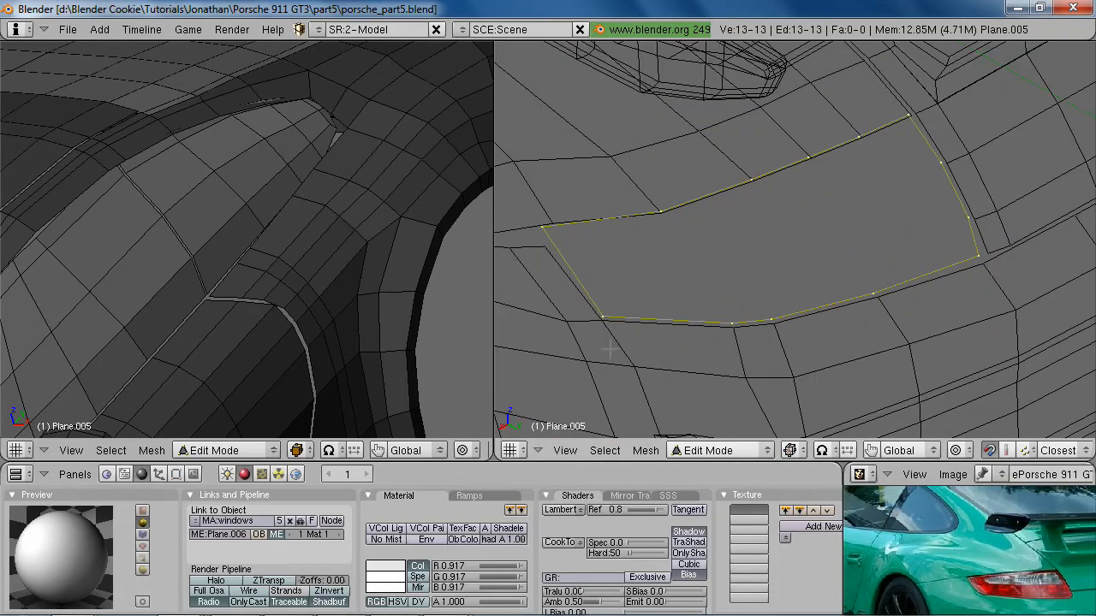
right_click(601, 318)
right_click(545, 226, "shift")
key("w")
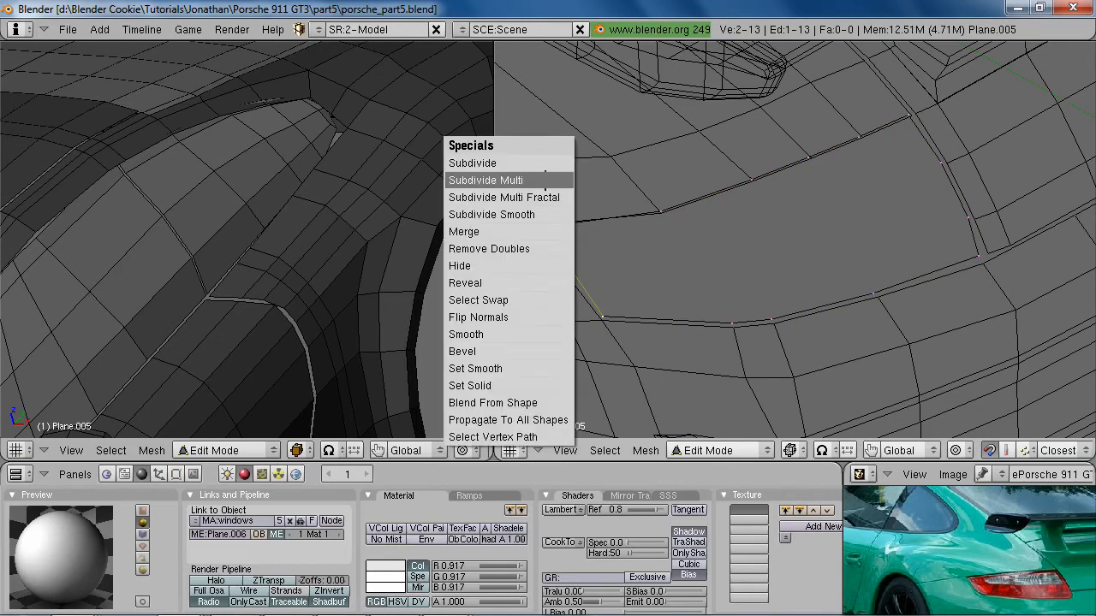
left_click(543, 180)
key("Return")
Extrude the upper edge of the taillight outline twice to build two rows of faces across the opening
middle_click_drag(599, 240, 641, 251)
key("a")
key("z")
key("z")
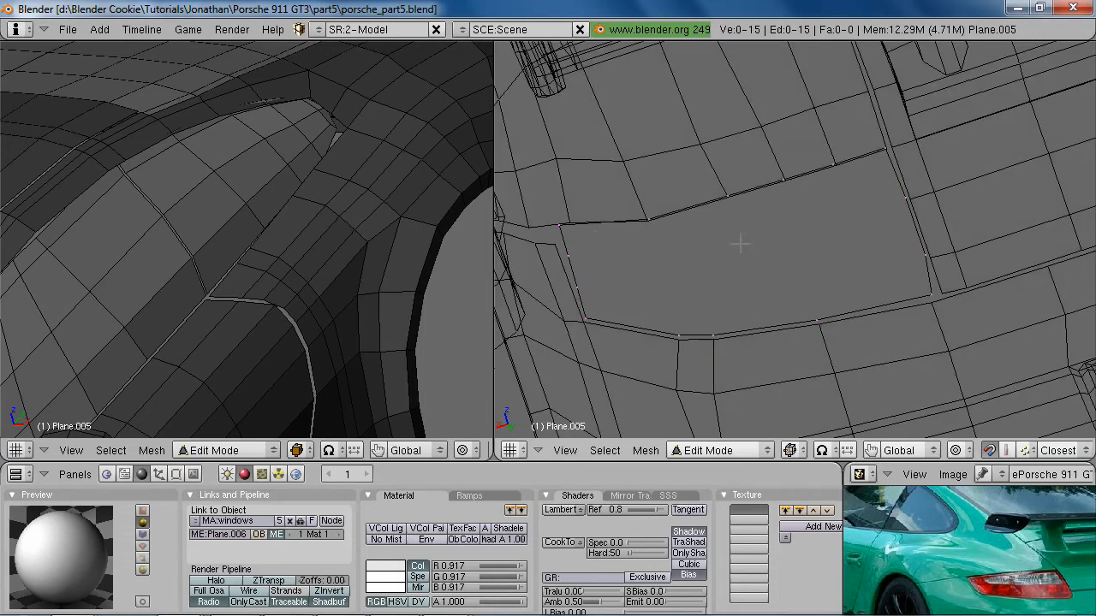
right_click(568, 216)
key("g")
left_click(650, 219)
key("e")
left_click(934, 206)
left_click(899, 206)
key("e")
left_click(895, 214)
left_click(923, 263)
Move the front vertices of the new face rows to line up with the taillight's front edge
key("z")
middle_click_drag(861, 311, 858, 288)
middle_click_drag(668, 306, 723, 271)
key("z")
key("g")
left_click(638, 293)
right_click(592, 273)
key("g")
left_click(603, 274)
Delete the unneeded outline vertex and move the frontmost lower-row vertex onto the taillight's lower border
mouse_move(710, 255)
middle_mouse_down()
mouse_move(655, 331)
mouse_move(808, 215)
mouse_move(668, 276)
mouse_move(582, 241)
middle_mouse_up()
key("x")
left_click(582, 211)
mouse_move(798, 264)
middle_mouse_down()
mouse_move(838, 244)
mouse_move(796, 251)
middle_mouse_up()
right_click(724, 262)
key("g")
left_click(742, 267)
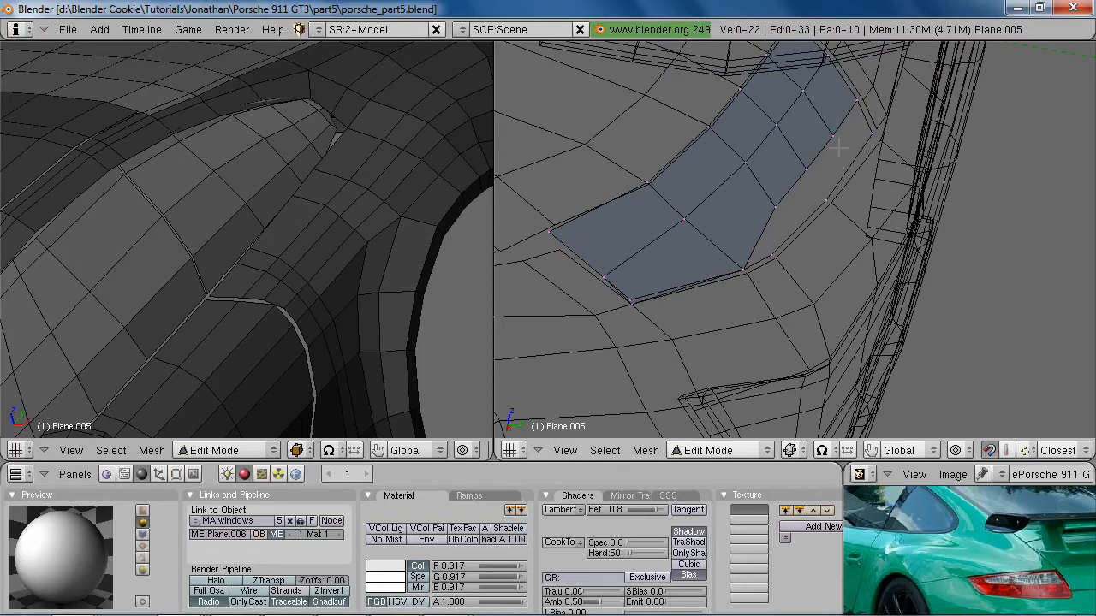
Subdivide the adjacent lower border segment once and move the next lower-row vertex onto the new border point
key("z")
middle_click_drag(851, 180, 827, 227)
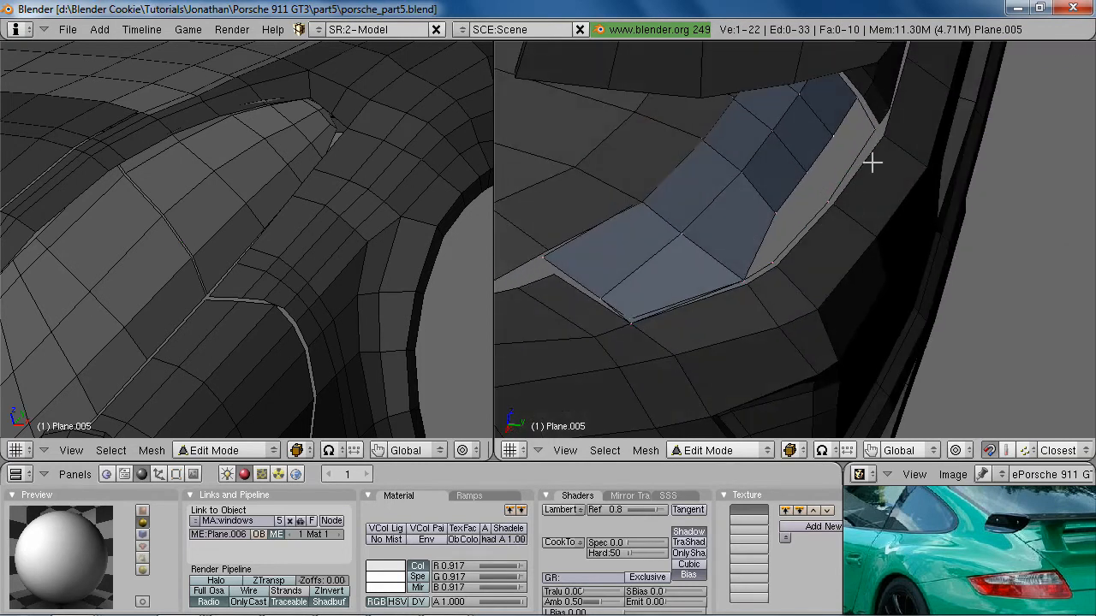
middle_click_drag(789, 249, 793, 265)
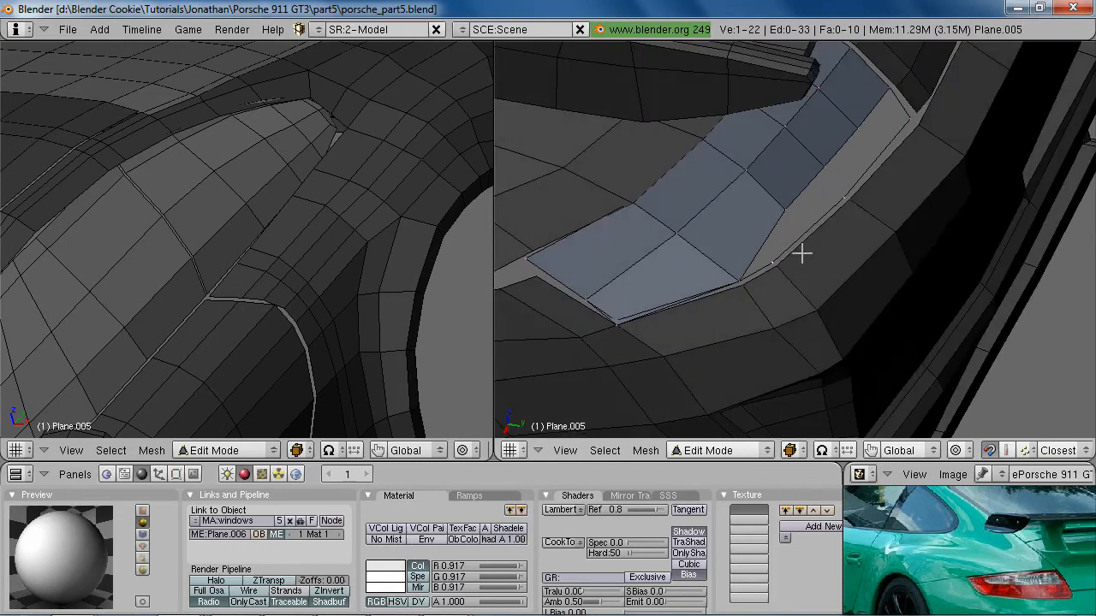
right_click(856, 193, "shift")
key("w")
left_click(856, 192)
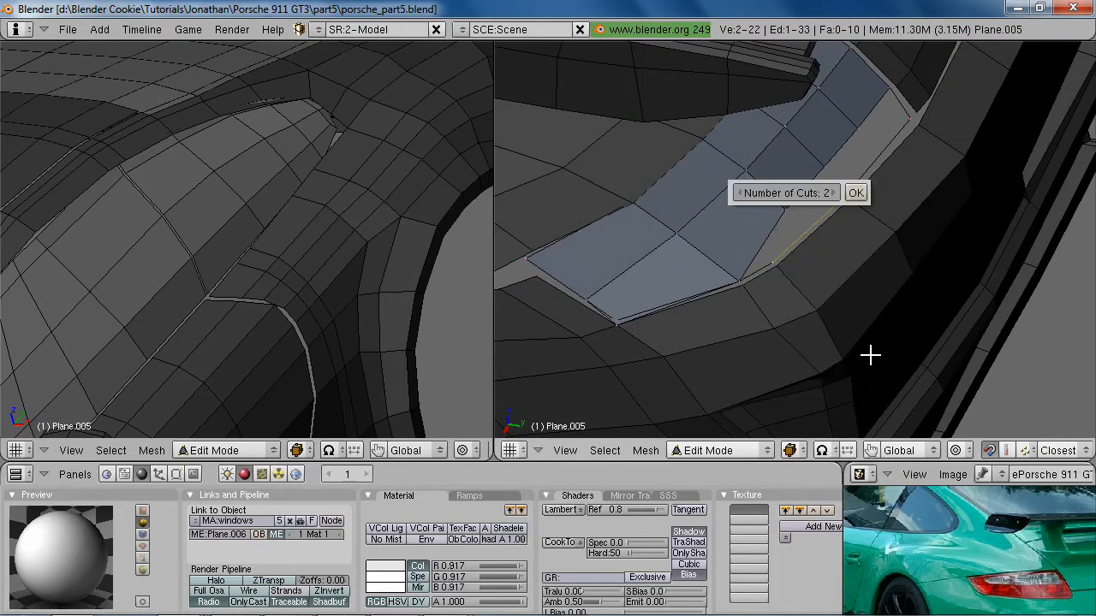
key("Escape")
key("w")
key("Escape")
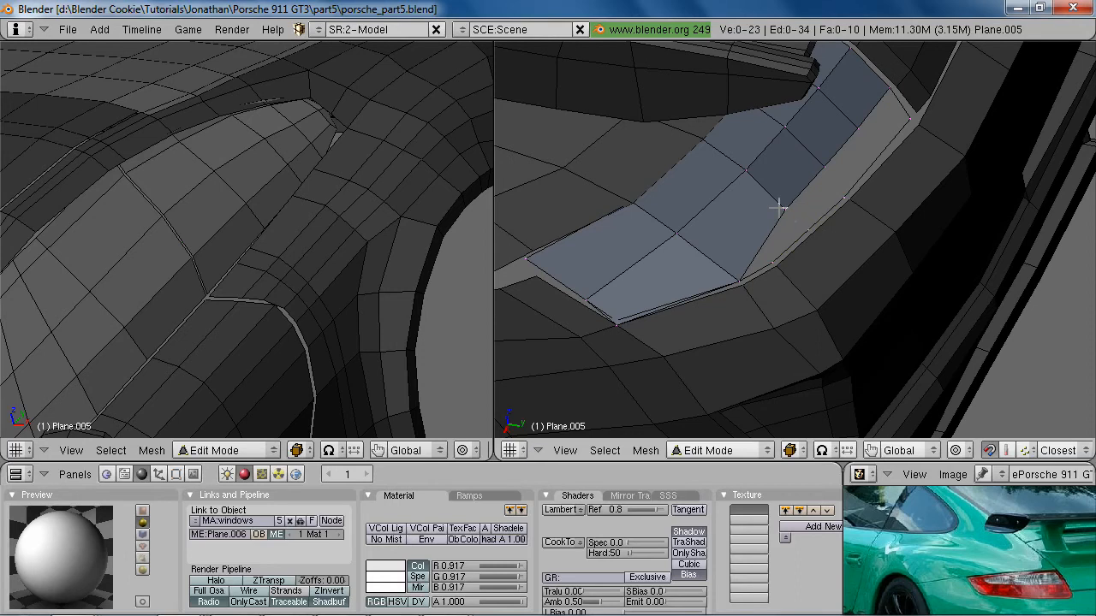
key("g")
left_click(814, 230)
Delete the leftover lower border vertex and move the following lower-row vertex onto the border line
right_click(773, 269)
key("x")
left_click(773, 267)
right_click(843, 198)
key("g")
left_click(837, 197)
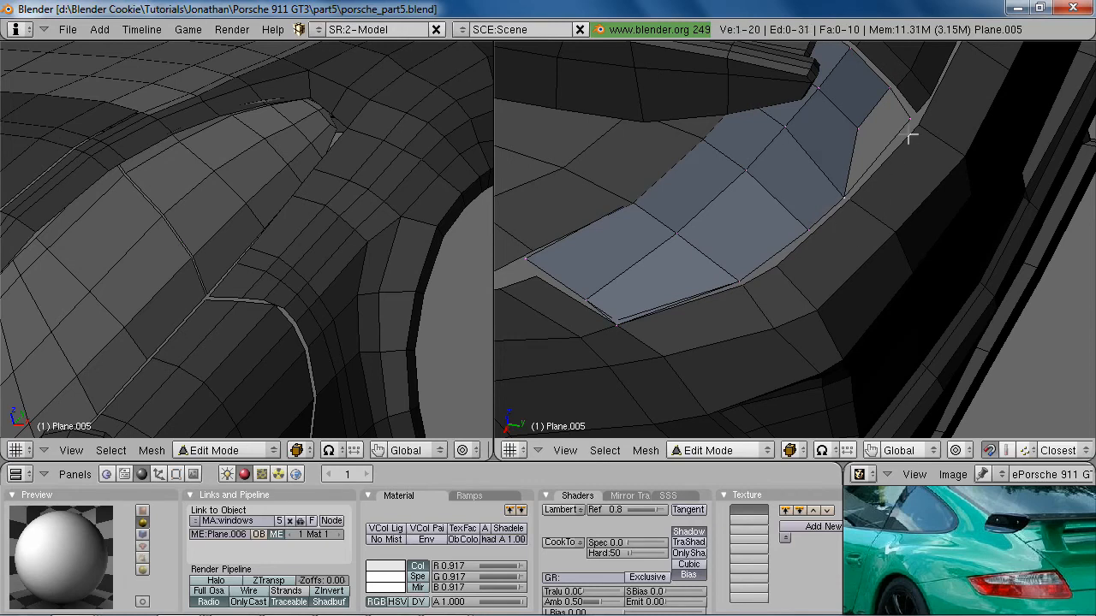
Subdivide the last lower border segment and move the remaining lower-row vertices onto the border up to the inner corner
key("w")
left_click(892, 164)
key("g")
left_click(882, 155)
key("g")
left_click(902, 117)
middle_click_drag(817, 329, 831, 261)
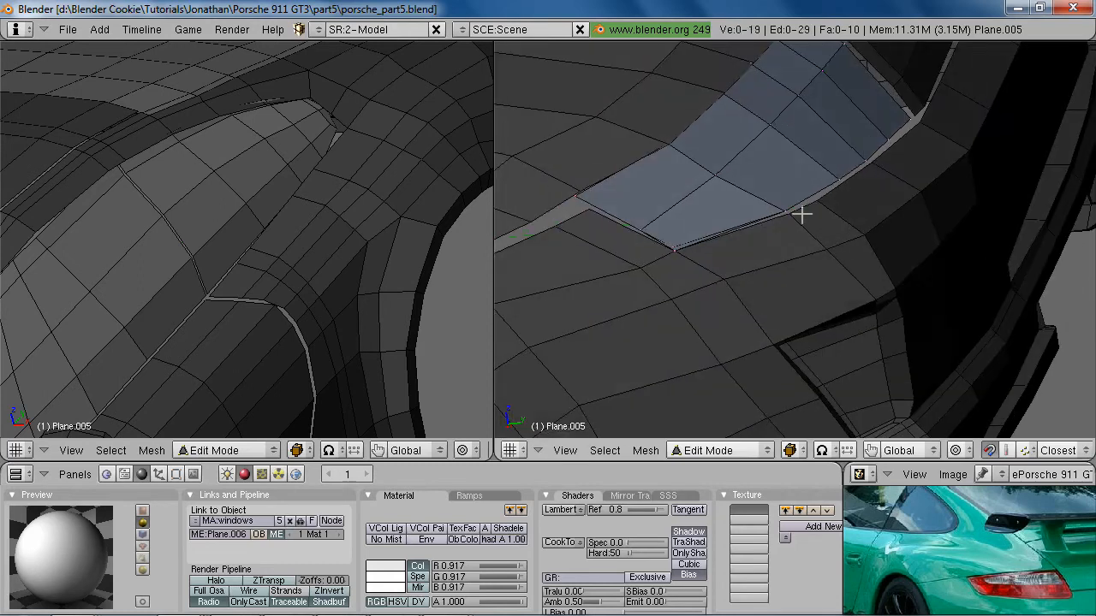
Delete the stray vertex at the lower front corner and add a lengthwise edge loop through the taillight's lower face row
key("z")
key("x")
left_click(676, 244)
key("ctrl+r")
left_click(841, 117)
left_click(849, 125)
Move the new taillight edge loop along the global Y axis to shape the lens curvature
key("z")
middle_click_drag(865, 186, 690, 189)
key("g")
key("y")
left_click(908, 162)
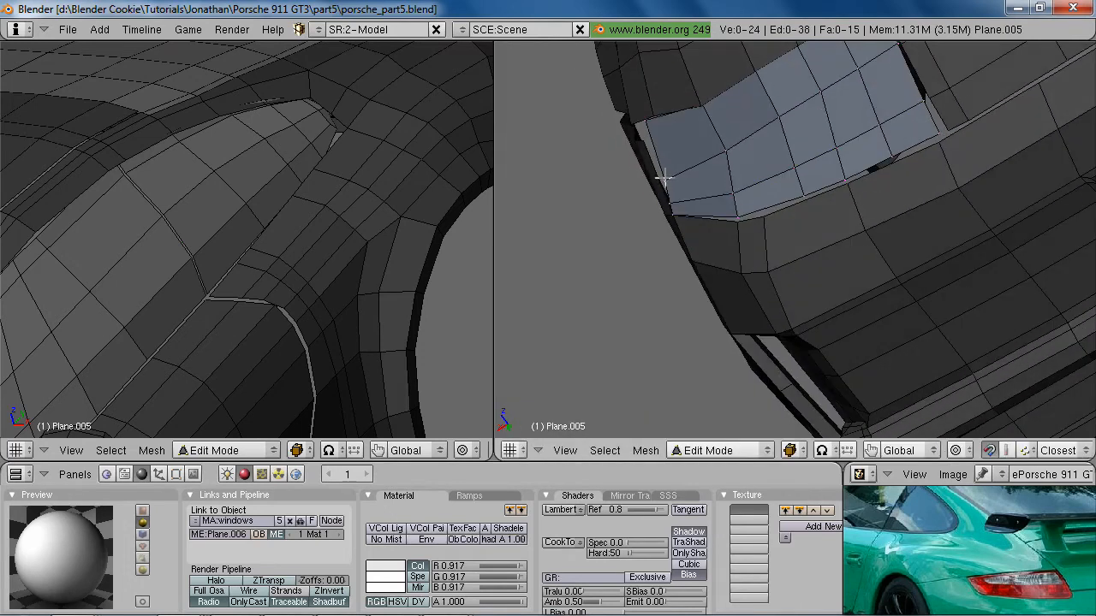
Move the selected taillight lens geometry near the outer end along the global X axis
key("g")
key("x")
left_click(722, 154)
middle_click_drag(733, 192, 790, 231)
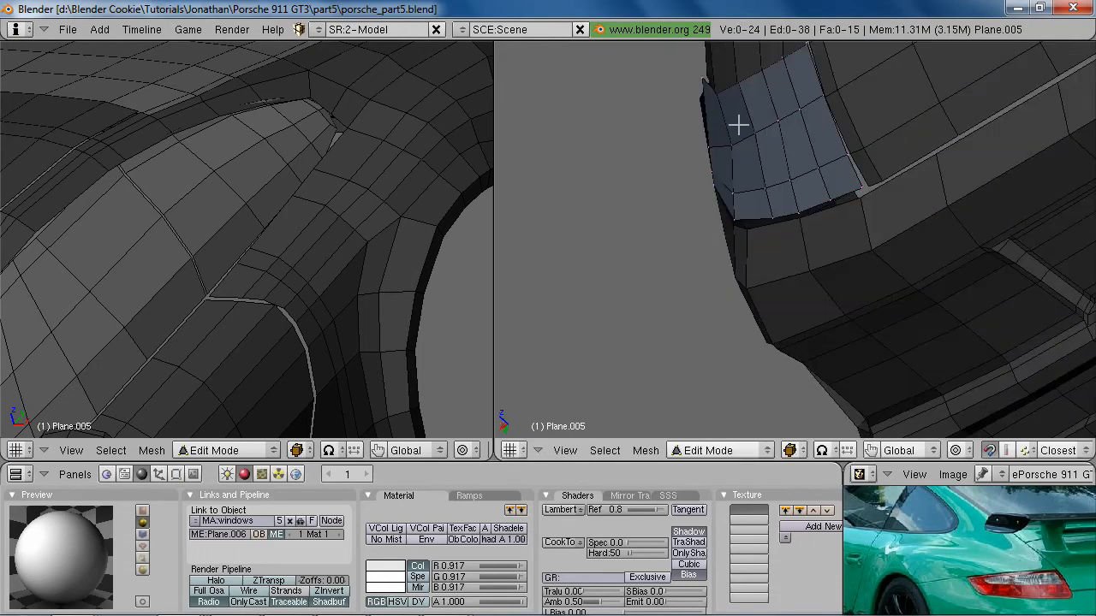
Reposition two vertices at the taillight lens's lower outer end to refine its curvature
middle_click_drag(737, 131, 761, 194)
right_click(759, 195)
key("g")
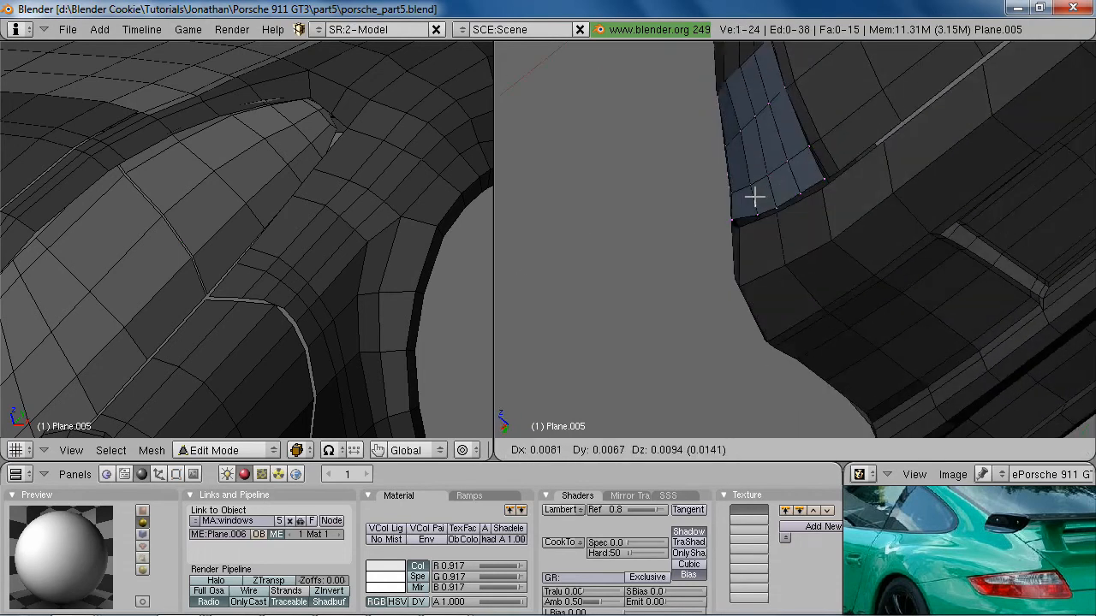
left_click(747, 177)
right_click(734, 187, "shift")
key("g")
left_click(725, 178)
middle_click_drag(725, 177, 758, 180)
Select the whole taillight lens mesh and apply a mesh Specials operation, undoing one of the attempts
key("a")
middle_click_drag(670, 156, 724, 274)
key("a")
key("w")
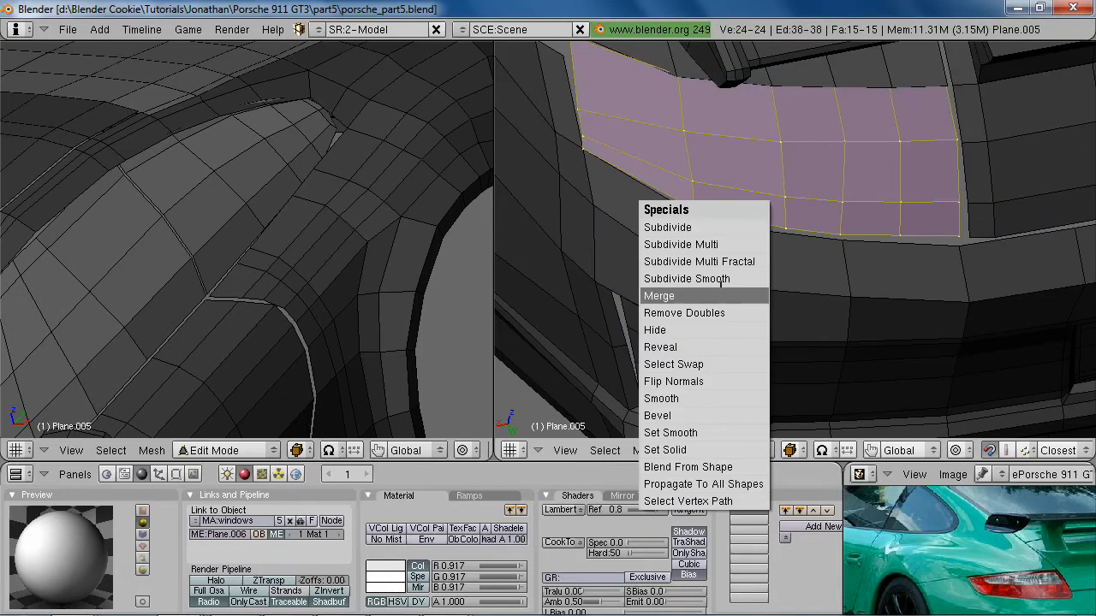
left_click(719, 323)
key("w")
key("ctrl+z")
key("w")
left_click(762, 274)
middle_click_drag(773, 265, 608, 284)
Move the vertex on the taillight lens's lower border to fit the opening and return to Object Mode
key("a")
right_click(636, 243)
middle_click_drag(636, 243, 692, 238)
key("g")
left_click(690, 275)
scroll(814, 289, "down", 4)
middle_click_drag(771, 279, 1027, 300)
key("Tab")
key("a")
scroll(802, 287, "down", 3)
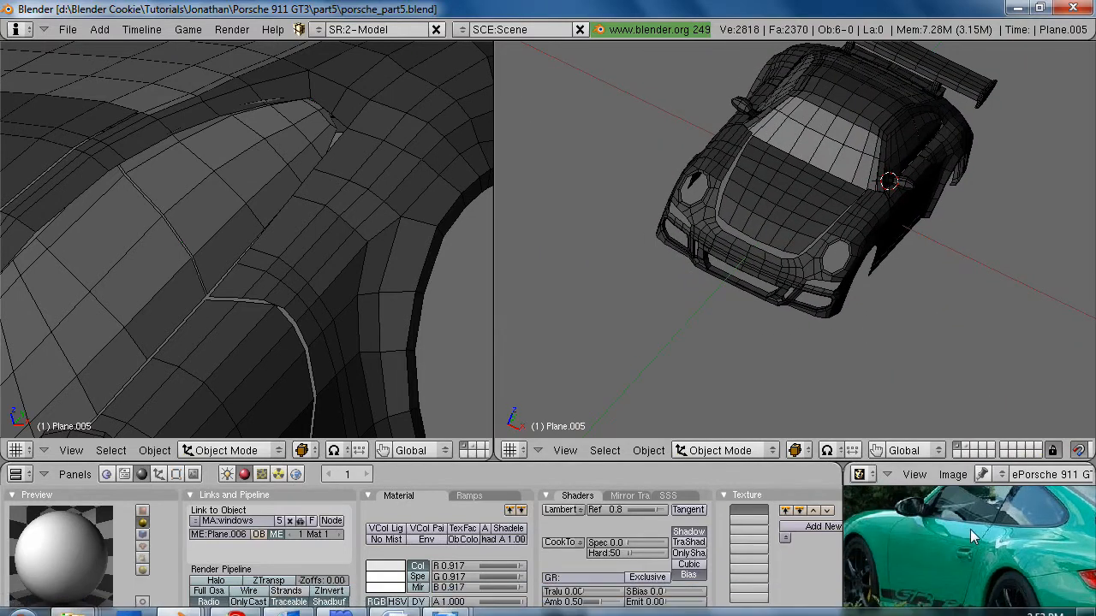
Check the front reference photo in Windows Photo Viewer, then open the car body mesh for editing around the headlight opening
key("alt+Tab")
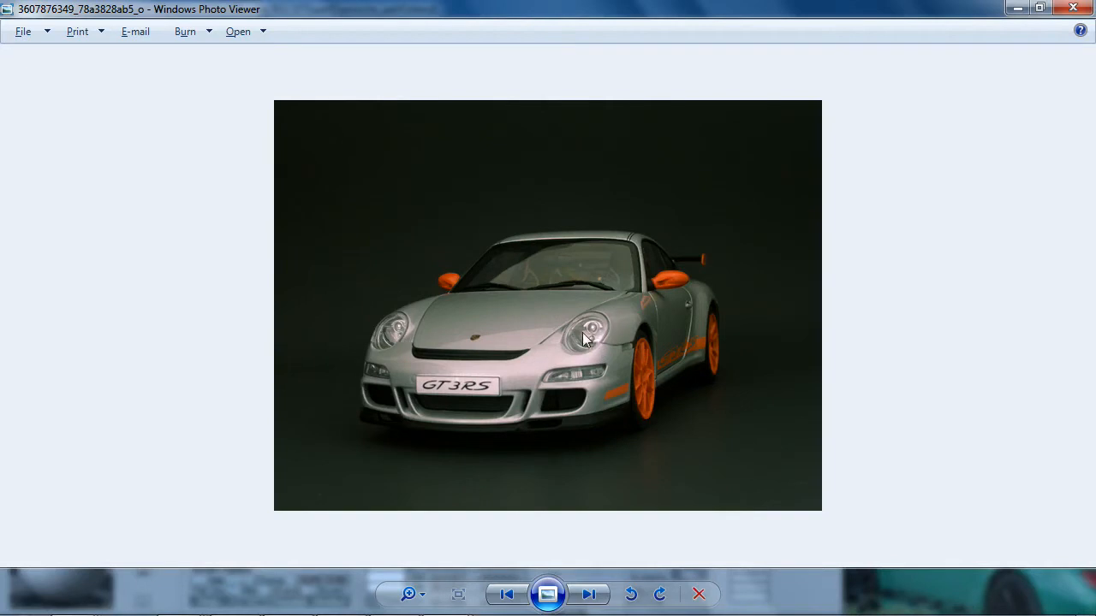
key("alt+Tab")
key("KP_3")
key("z")
middle_click_drag(606, 214, 823, 262, "shift")
scroll(823, 262, "up", 4)
right_click(834, 123)
mouse_move(834, 124)
middle_mouse_down("shift")
mouse_move(784, 301)
mouse_move(889, 347)
mouse_move(815, 113)
middle_mouse_up("shift")
key("Tab")
key("z")
middle_click_drag(937, 220, 797, 192)
middle_click_drag(797, 193, 736, 172, "shift")
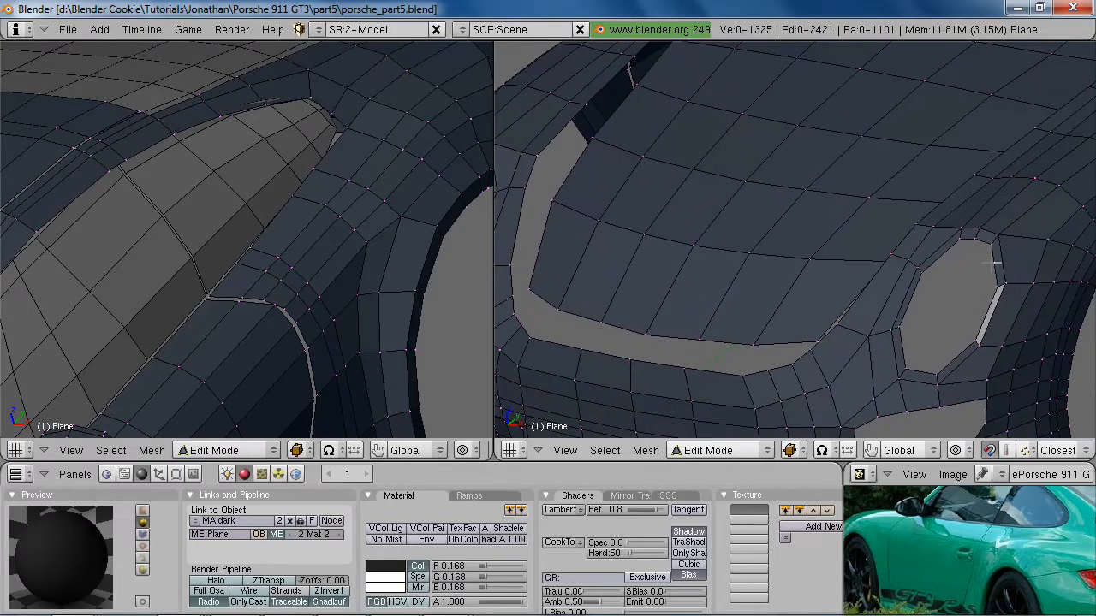
Extrude the headlight opening's edge loop and move it back into the body along the global Y axis
left_click(995, 368)
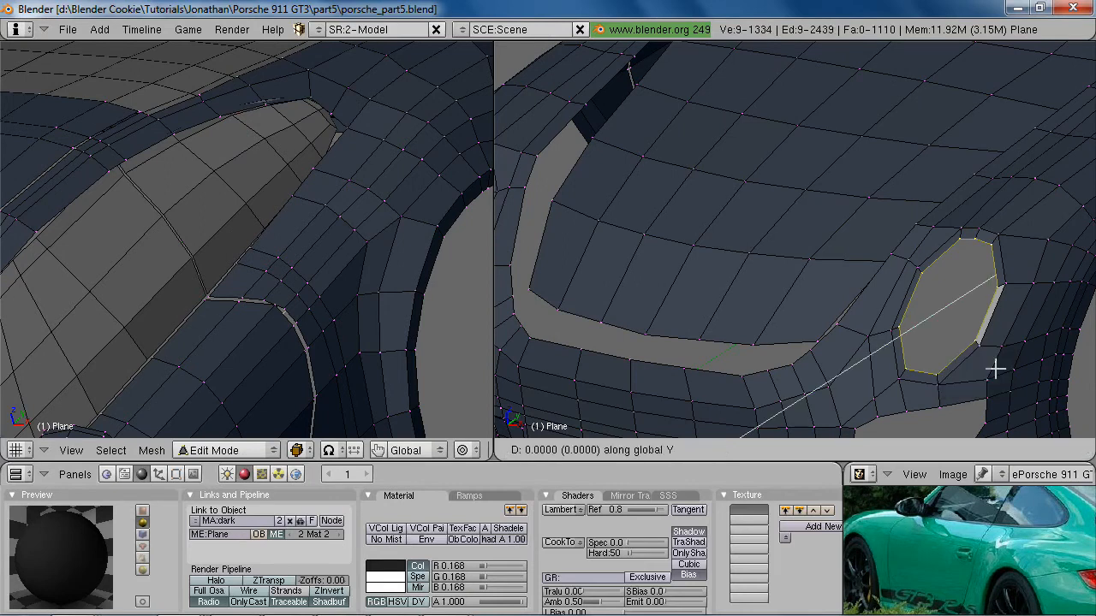
left_click(1038, 338)
key("KP_3")
scroll(1053, 329, "down", 4)
scroll(966, 300, "up", 4)
key("g")
key("y")
left_click(880, 363)
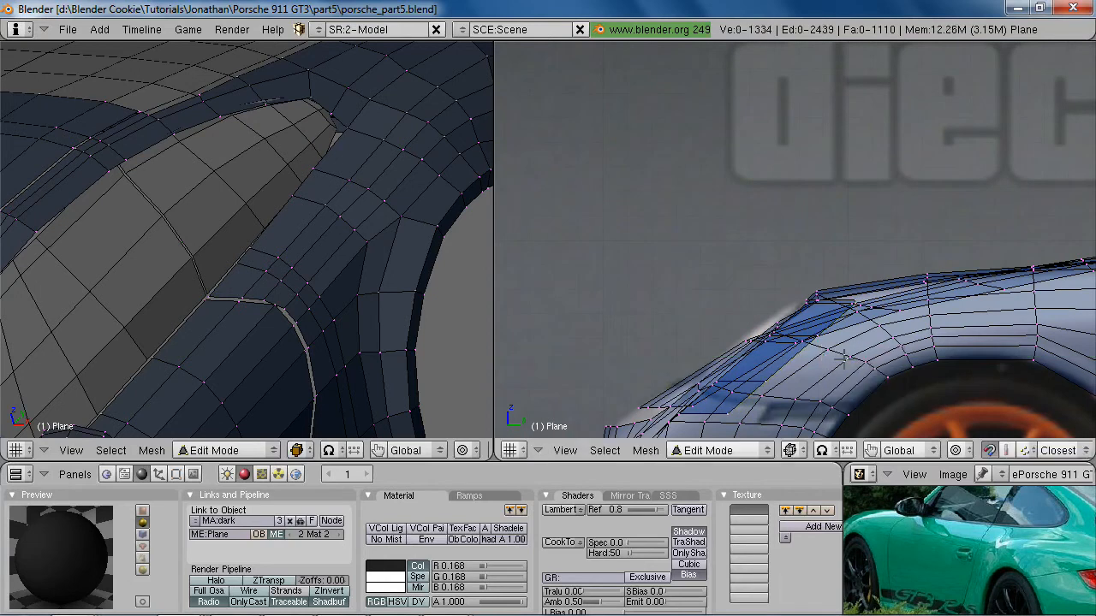
Flatten the extruded headlight loop by scaling it to 0 along Y, and move it further back along Y
key("s")
key("y")
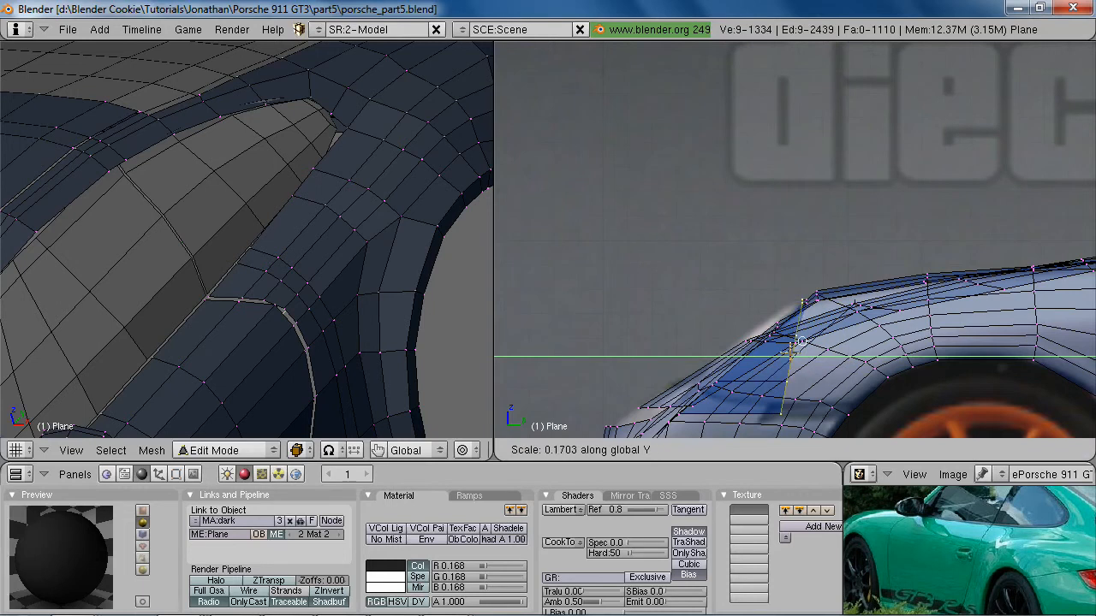
left_click(803, 356)
key("s")
key("y")
key("0")
key("Return")
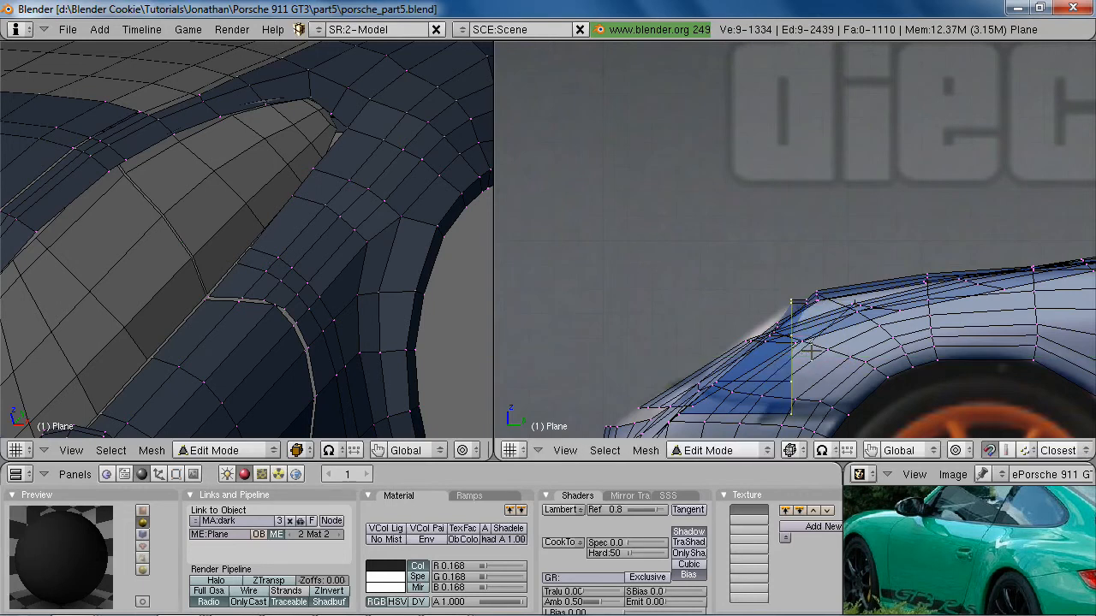
key("g")
key("y")
left_click(886, 359)
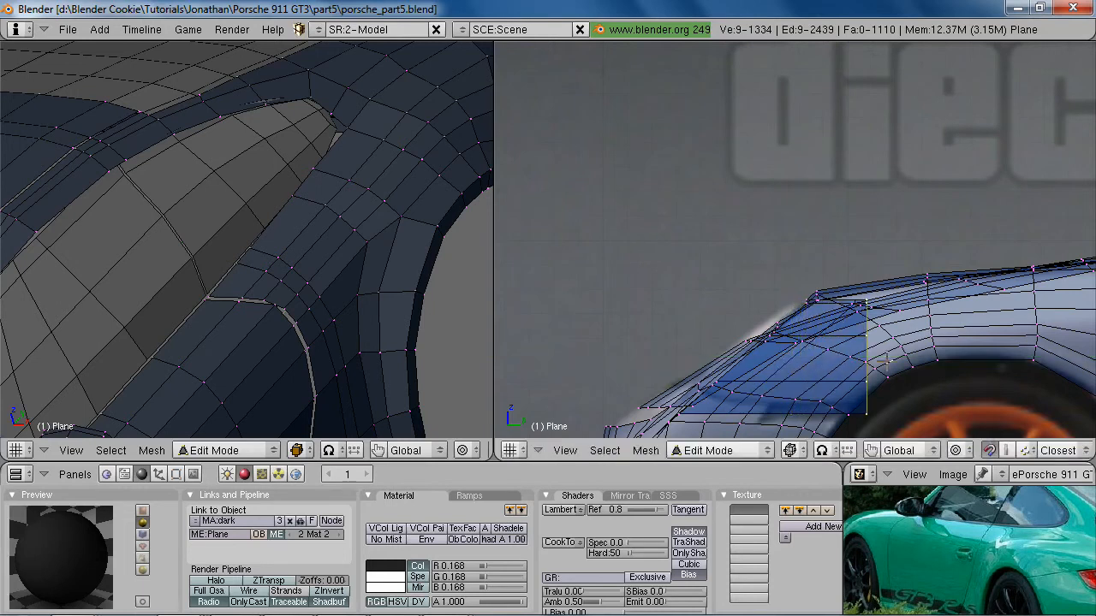
Compare the headlight recess with the front reference photo in Windows Photo Viewer
key("alt+Tab")
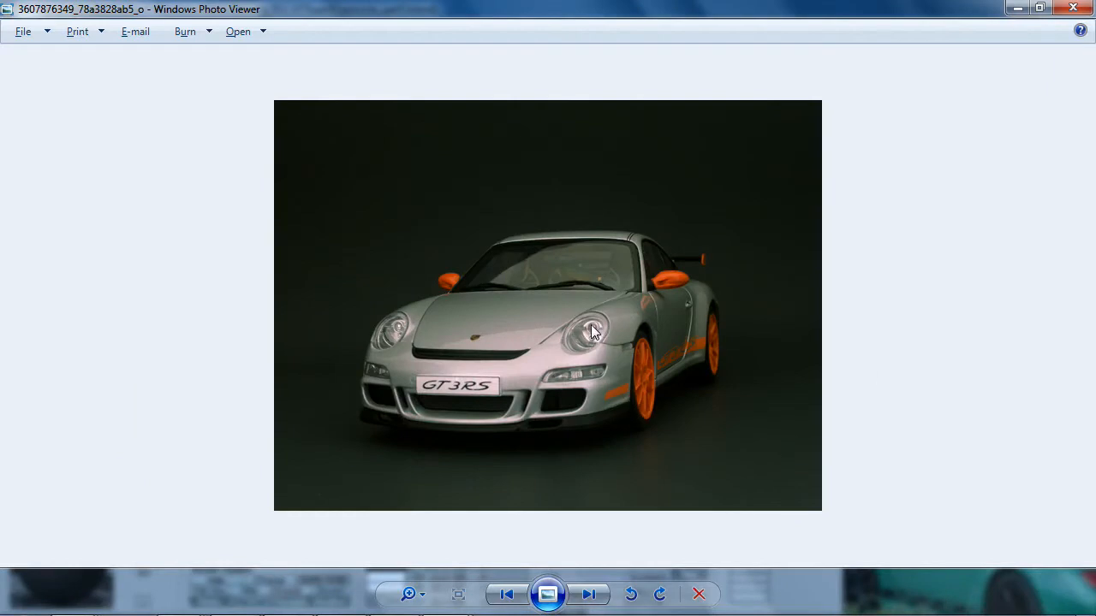
key("alt+Tab")
mouse_move(780, 302)
middle_mouse_down()
mouse_move(827, 313)
mouse_move(861, 342)
mouse_move(899, 136)
mouse_move(945, 175)
middle_mouse_up()
key("z")
scroll(945, 176, "down", 6)
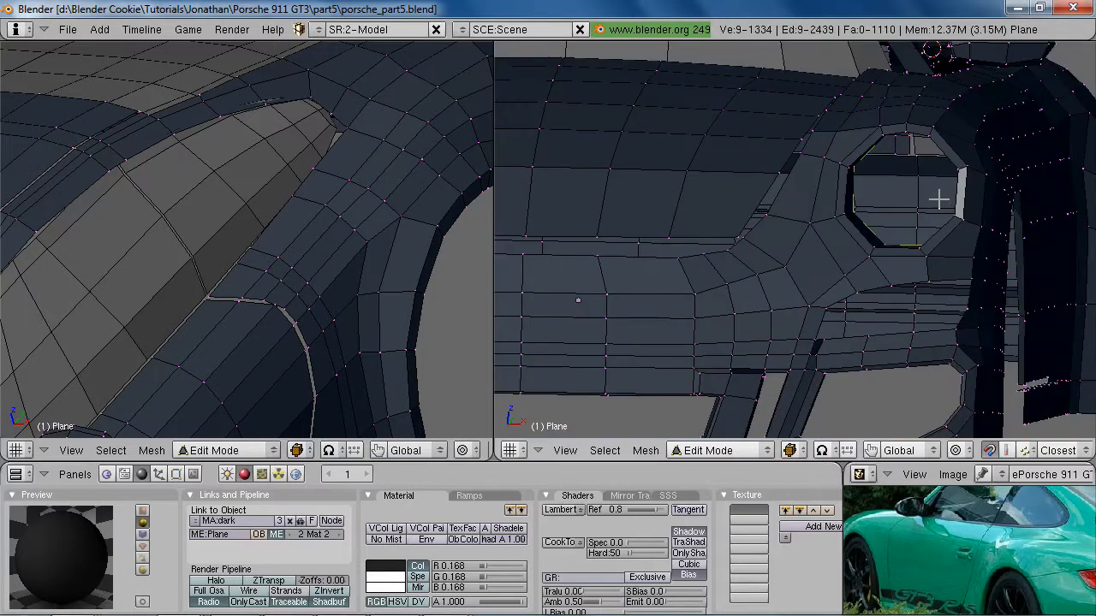
scroll(862, 274, "up", 7)
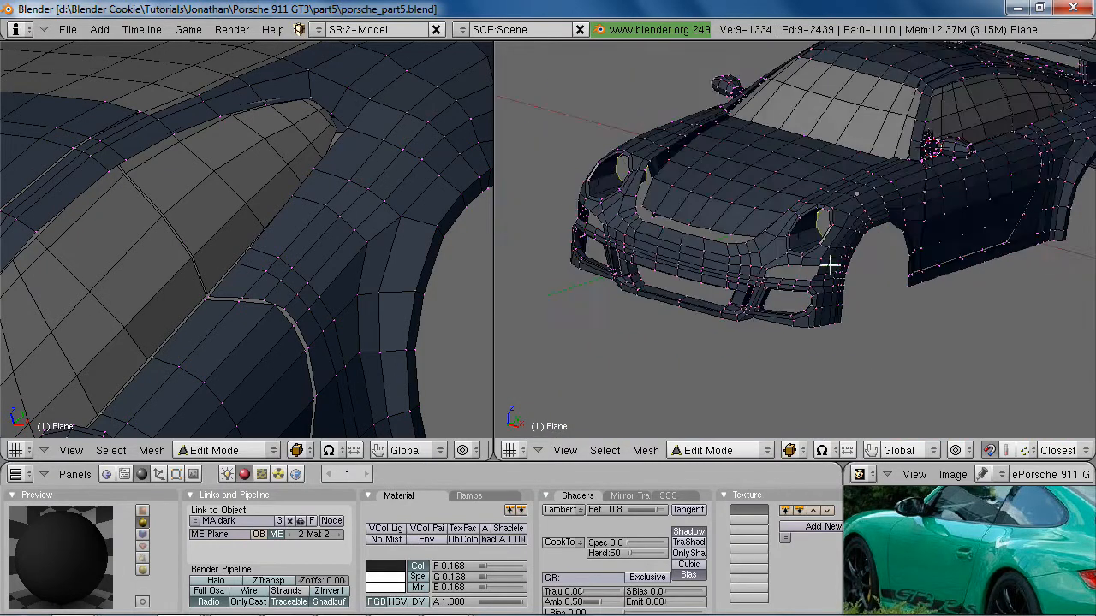
scroll(824, 272, "up", 3)
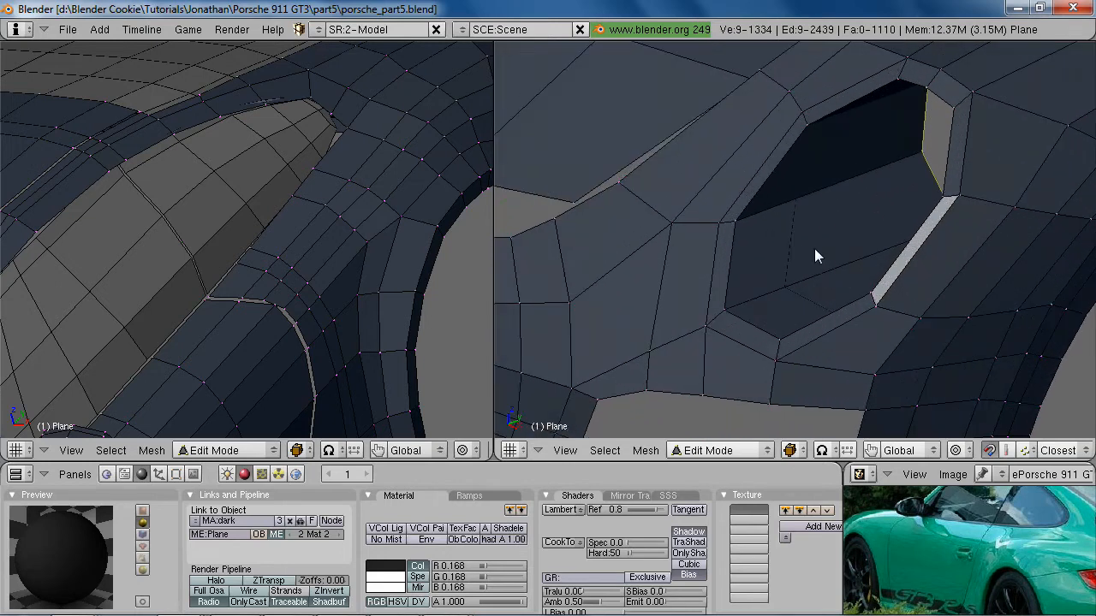
Separate a copy of the recessed headlight edge loop as its own object and open it for editing
key("Tab")
key("z")
right_click(789, 228)
key("Tab")
key("z")
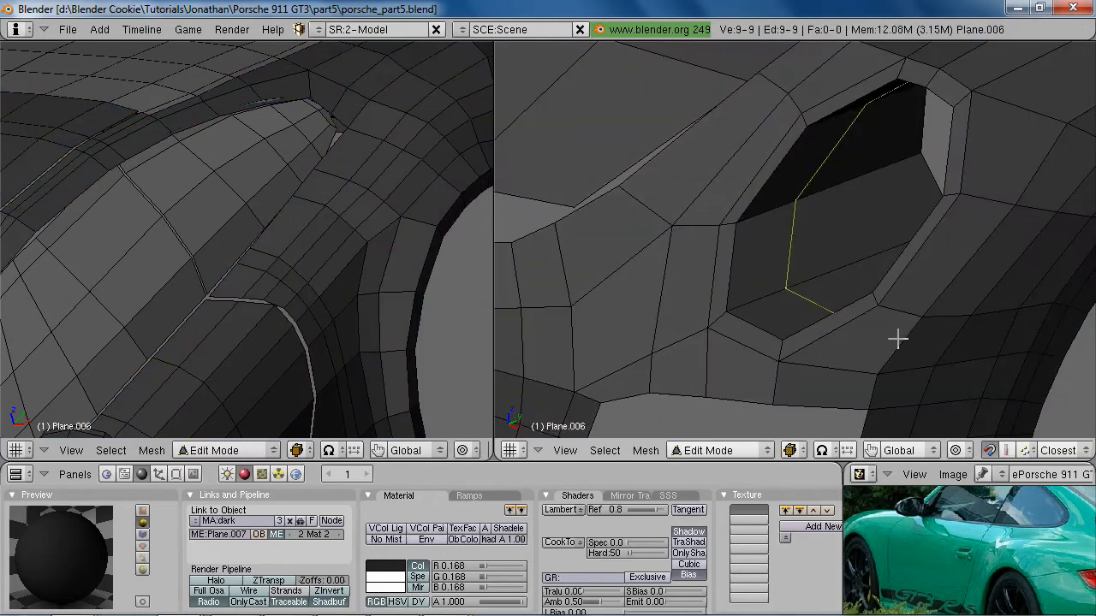
Extrude the separated headlight loop twice, scaling each new ring inward to leave a small central hole
left_click(1021, 356)
key("s")
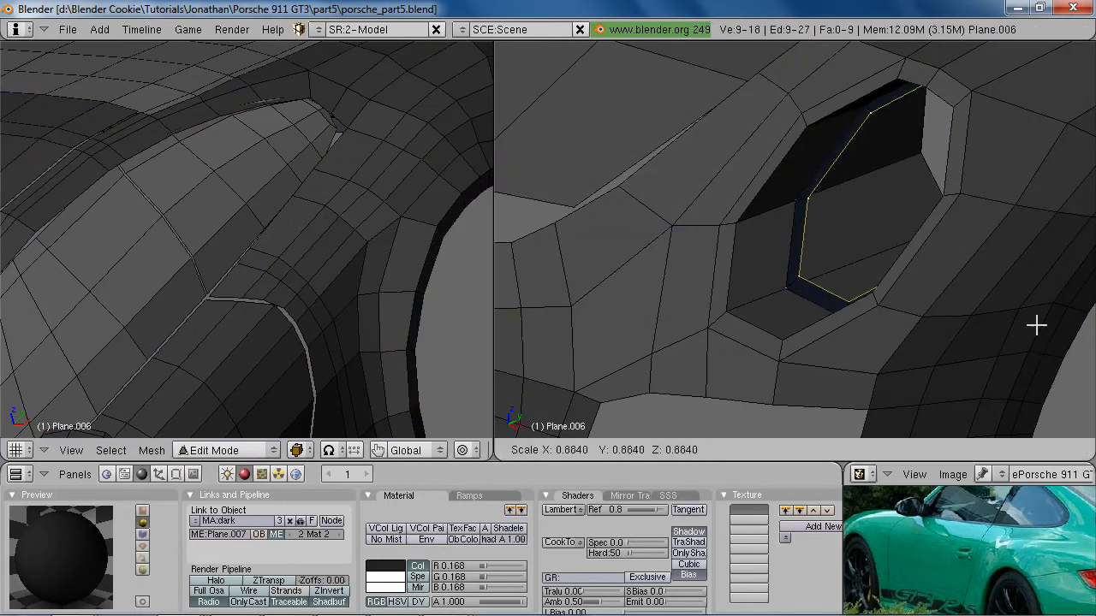
left_click(1030, 297)
key("z")
middle_click_drag(1030, 297, 1058, 287)
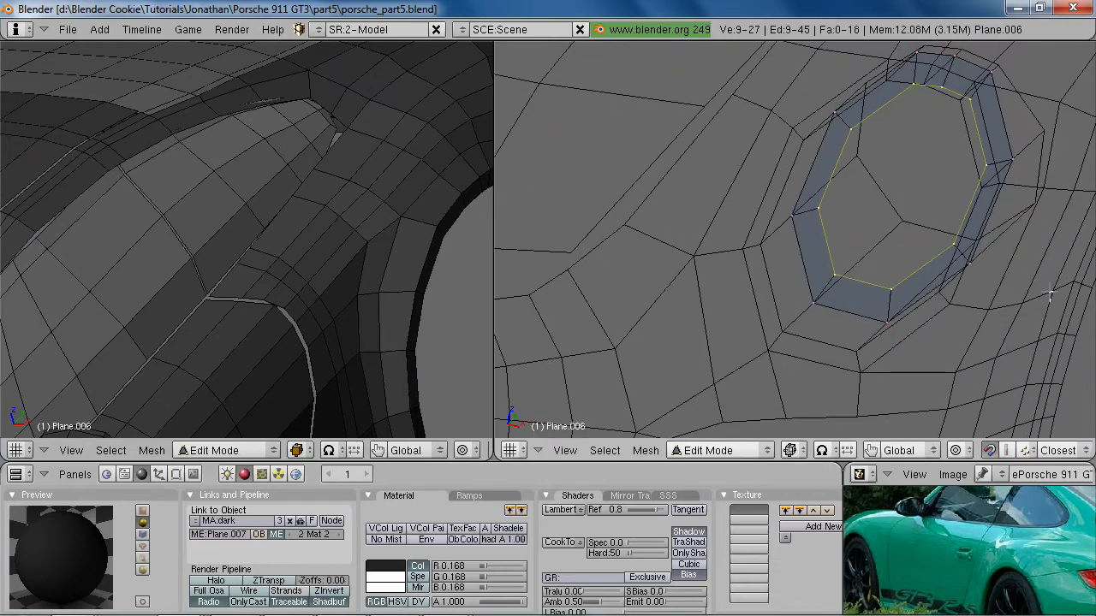
key("s")
left_click(983, 228)
key("z")
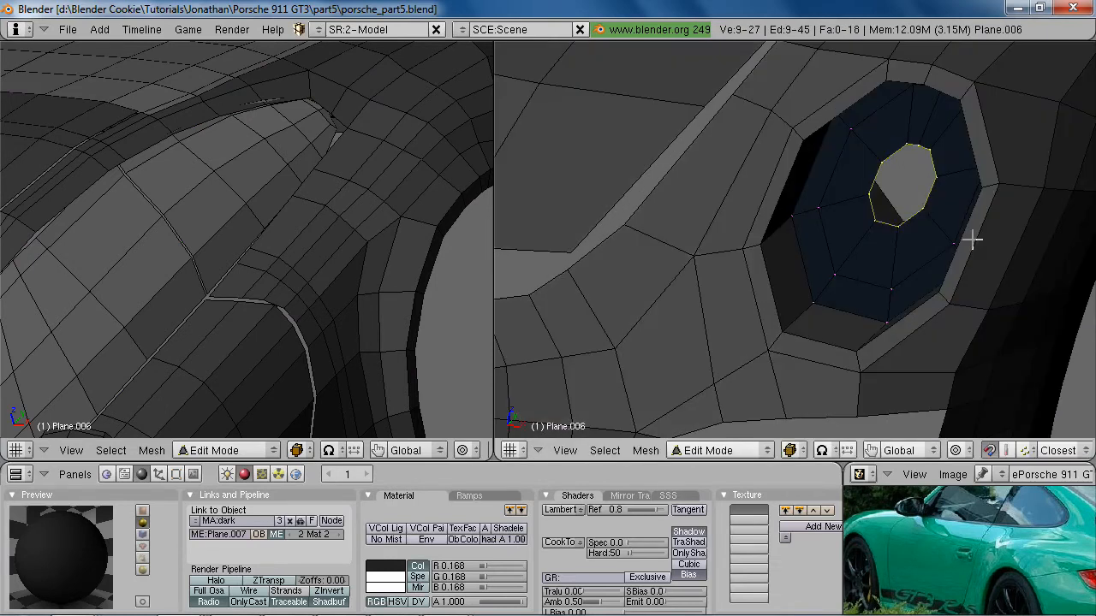
Fill the headlight's central hole with faces, delete the surplus edge loop, and select the whole headlight mesh
key("a")
key("z")
middle_click_drag(898, 188, 923, 142)
key("x")
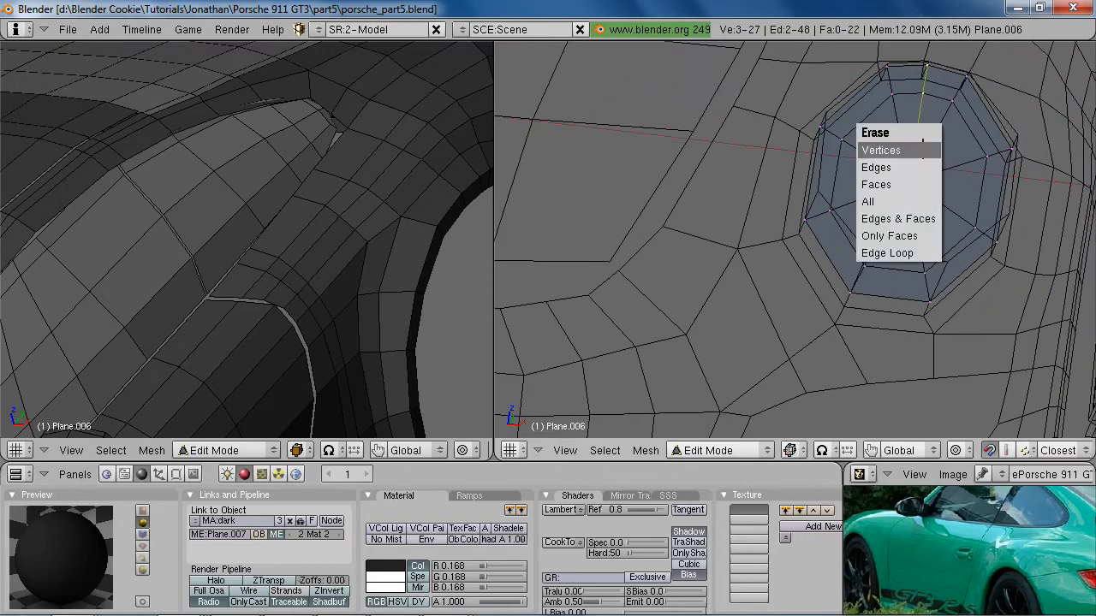
left_click(913, 244)
mouse_move(913, 244)
middle_mouse_down()
mouse_move(925, 149)
mouse_move(881, 140)
mouse_move(886, 230)
middle_mouse_up()
key("a")
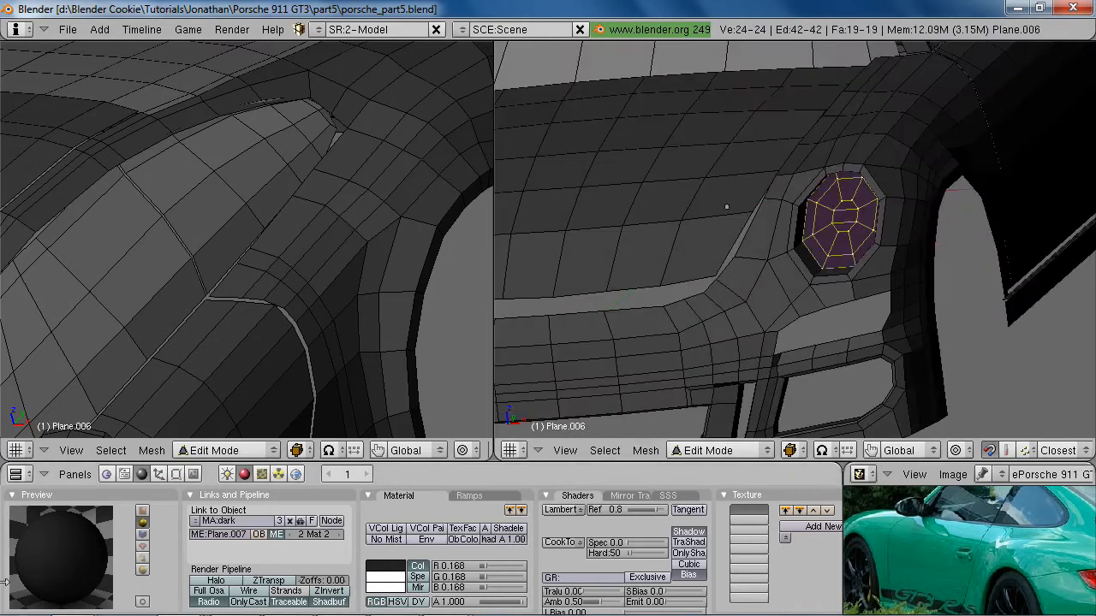
Remove the headlight object's existing material slots and assign it the windows material
key("Tab")
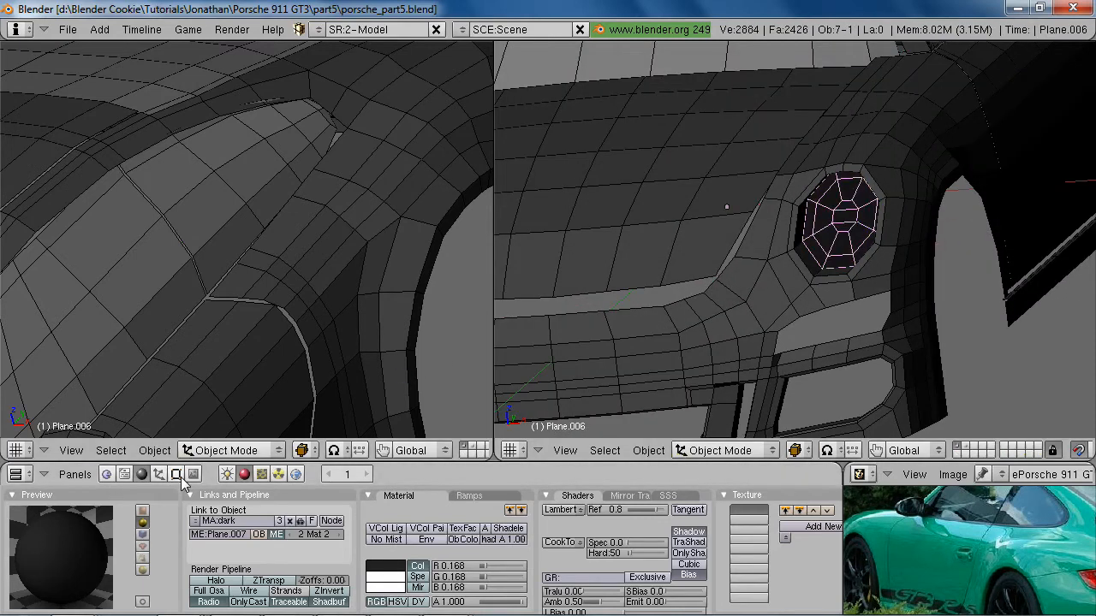
key("F9")
key("Tab")
key("Tab")
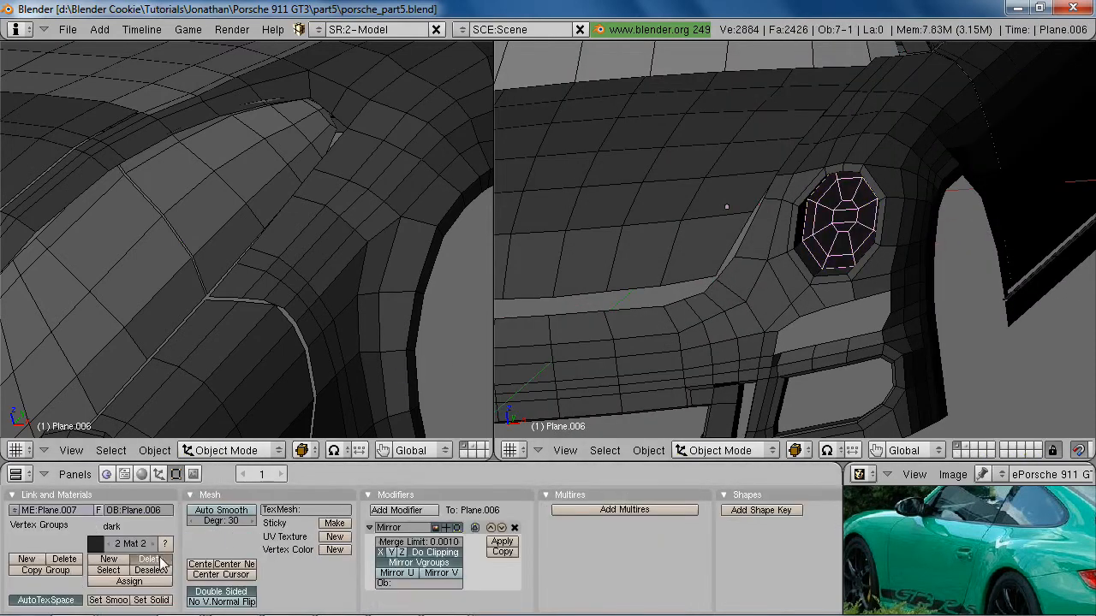
left_click(142, 475)
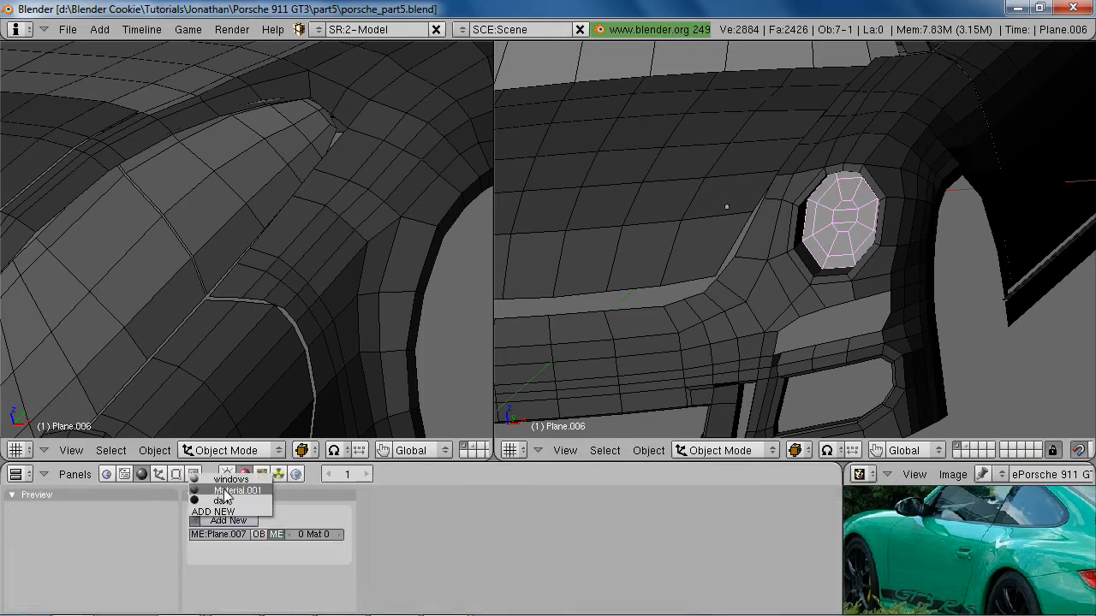
left_click(227, 482)
scroll(815, 302, "down", 3)
key("a")
middle_click_drag(816, 302, 853, 260)
scroll(785, 309, "down", 3)
Compare the car's front and side shape with the reference photo and the side view background image
key("alt+Tab")
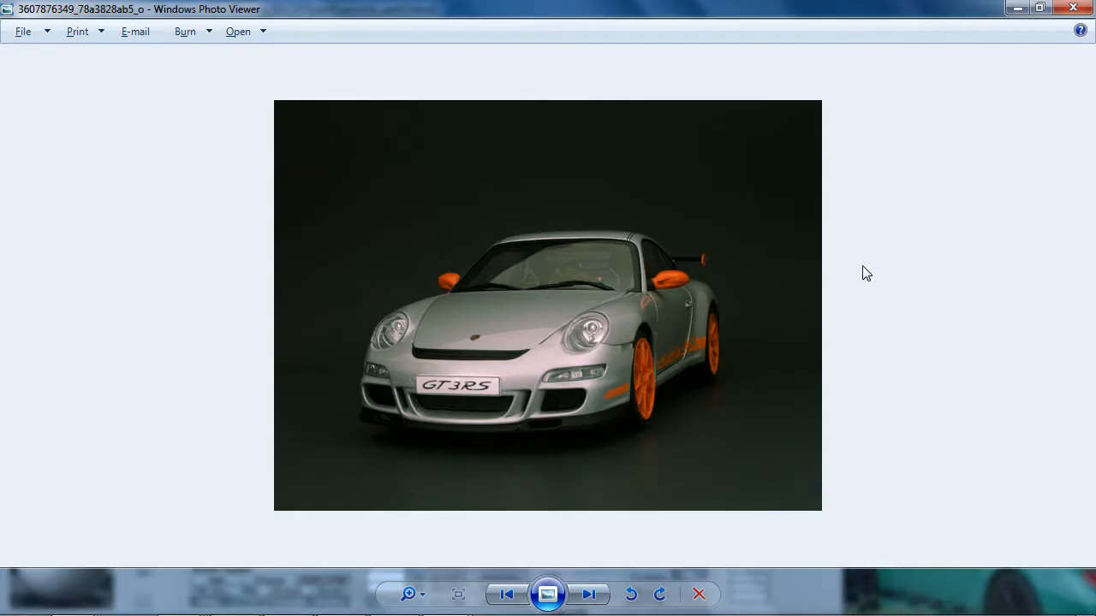
key("alt+Tab")
middle_click_drag(954, 354, 814, 251)
scroll(814, 251, "down", 4)
middle_click_drag(768, 220, 773, 311)
middle_click_drag(864, 324, 818, 284)
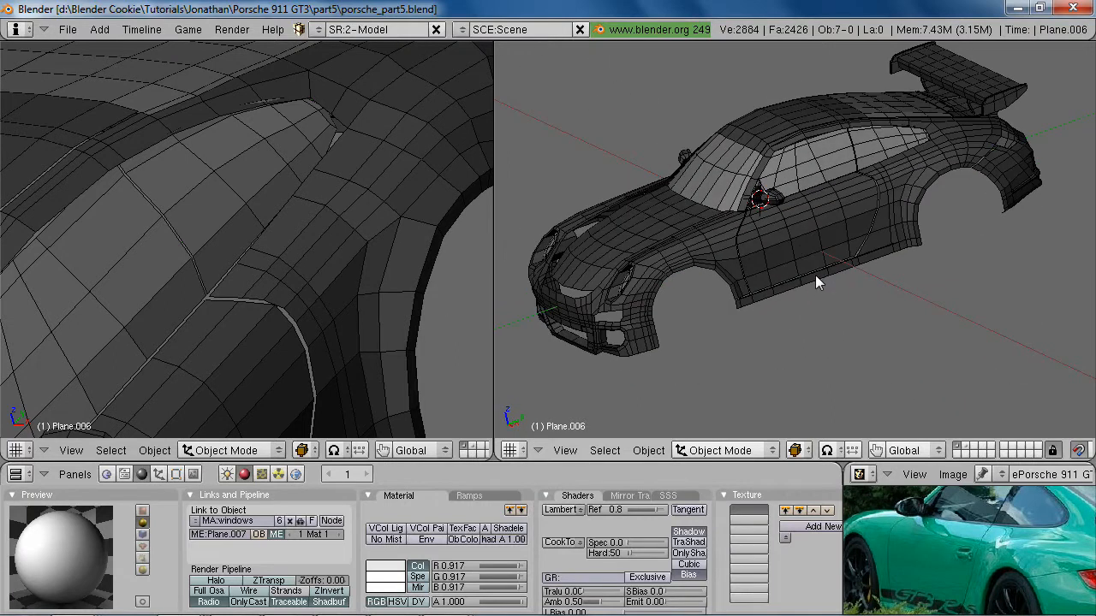
scroll(796, 229, "down", 2)
key("KP_3")
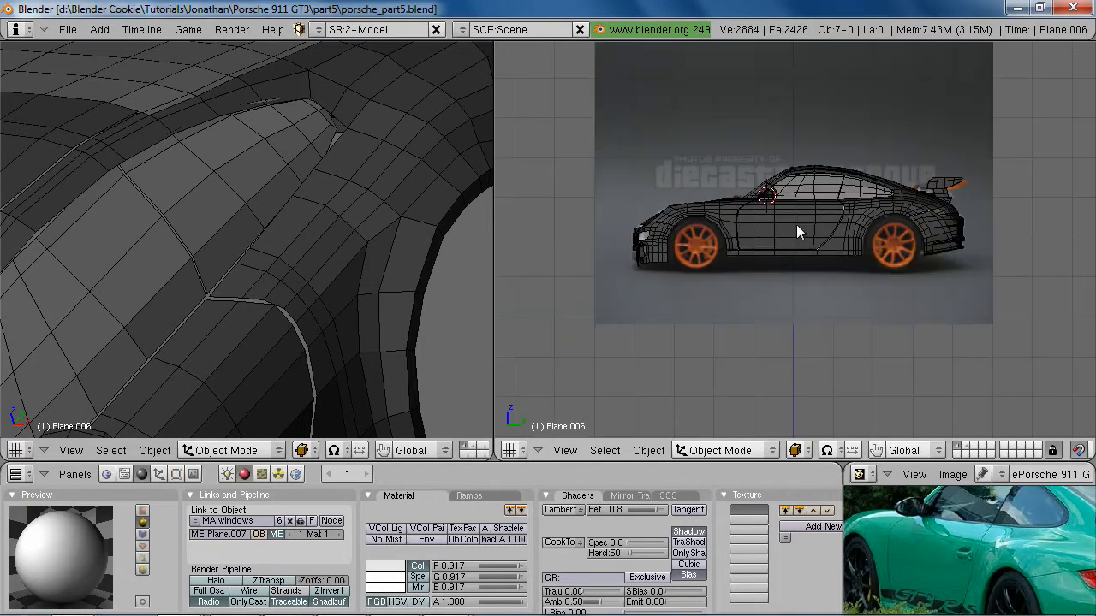
scroll(776, 344, "up", 2)
middle_click_drag(755, 224, 897, 231, "shift")
scroll(856, 222, "up", 3)
middle_click_drag(674, 209, 823, 257)
Open the car body for editing and apply Edge Slide to a crosswise edge loop in the middle of the hood
right_click(760, 228)
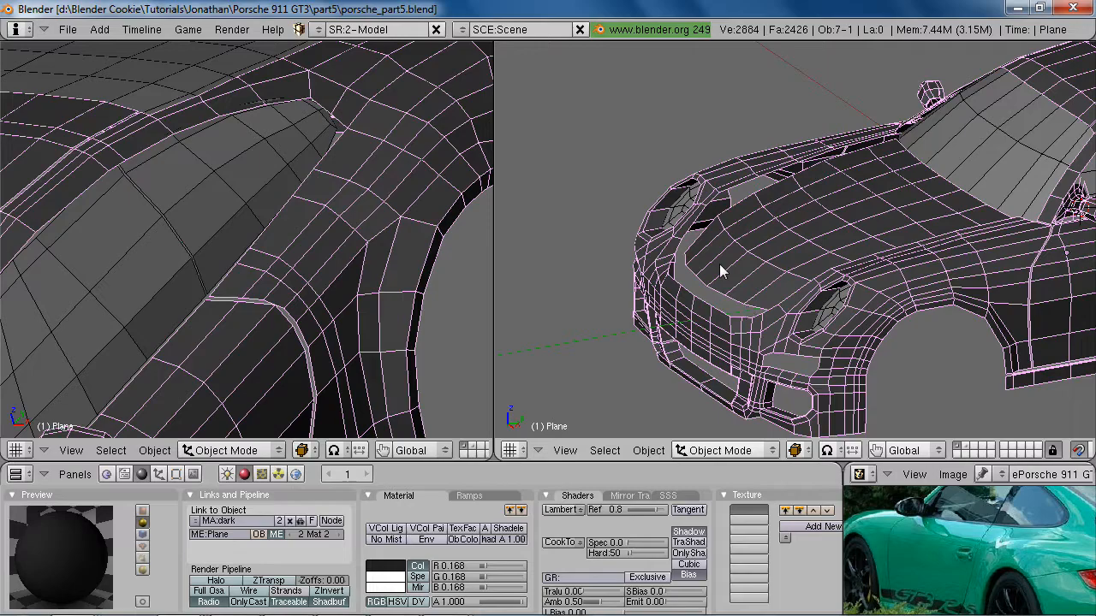
scroll(719, 264, "up", 4)
key("Tab")
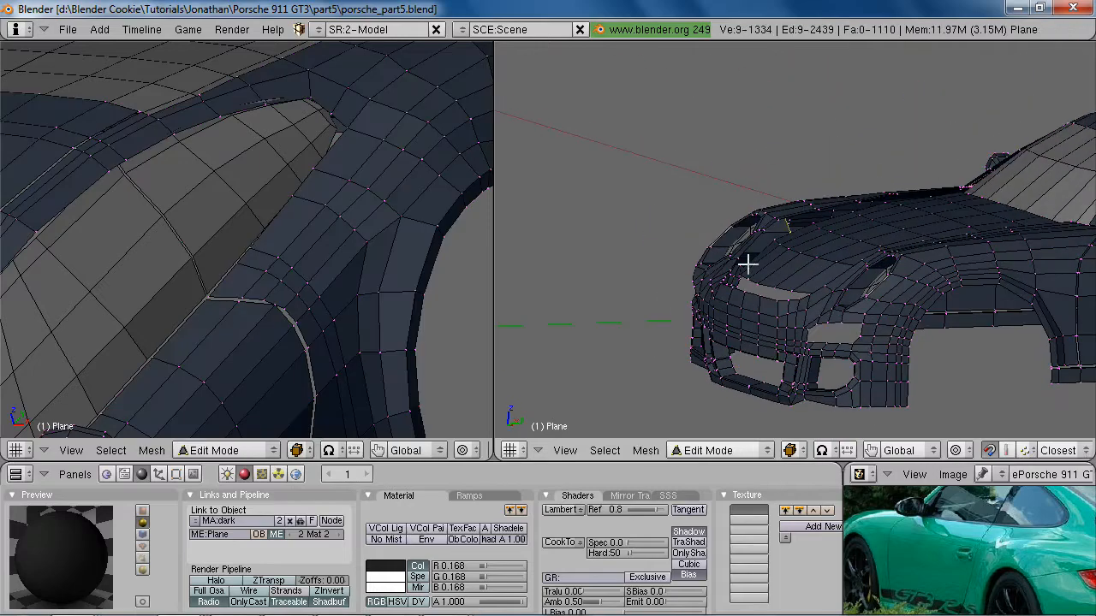
key("a")
middle_click_drag(830, 210, 757, 292)
scroll(825, 260, "up", 4)
key("a")
middle_click_drag(834, 152, 793, 251, "shift")
key("ctrl+e")
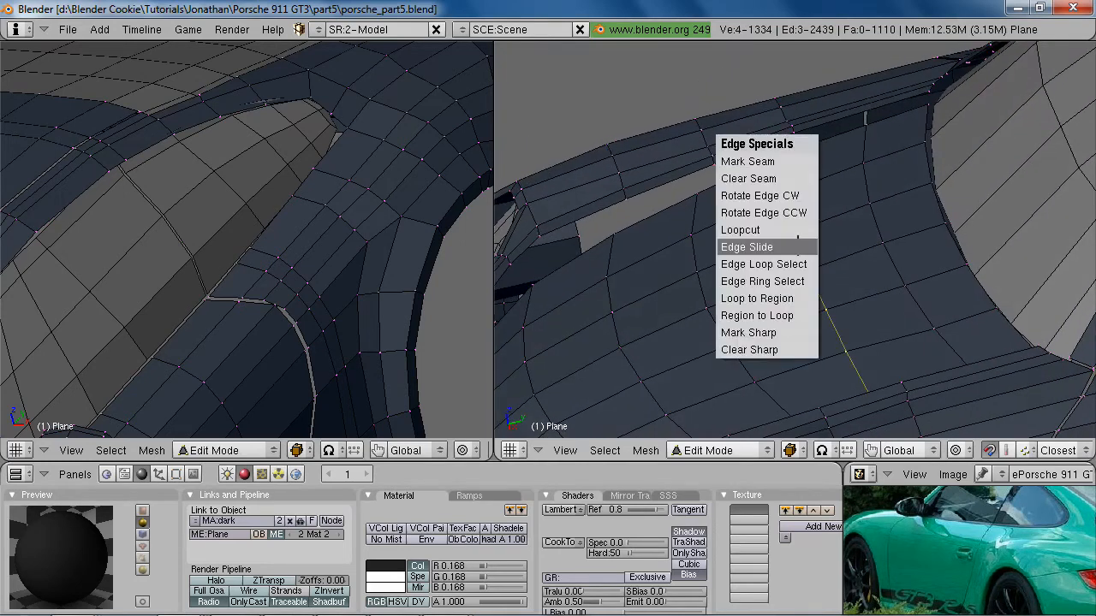
left_click(796, 245)
left_click(824, 240)
Adjust the height of the slid hood edge loop along the global Z axis
mouse_move(823, 241)
middle_mouse_down()
mouse_move(796, 257)
mouse_move(810, 237)
middle_mouse_up()
key("g")
key("z")
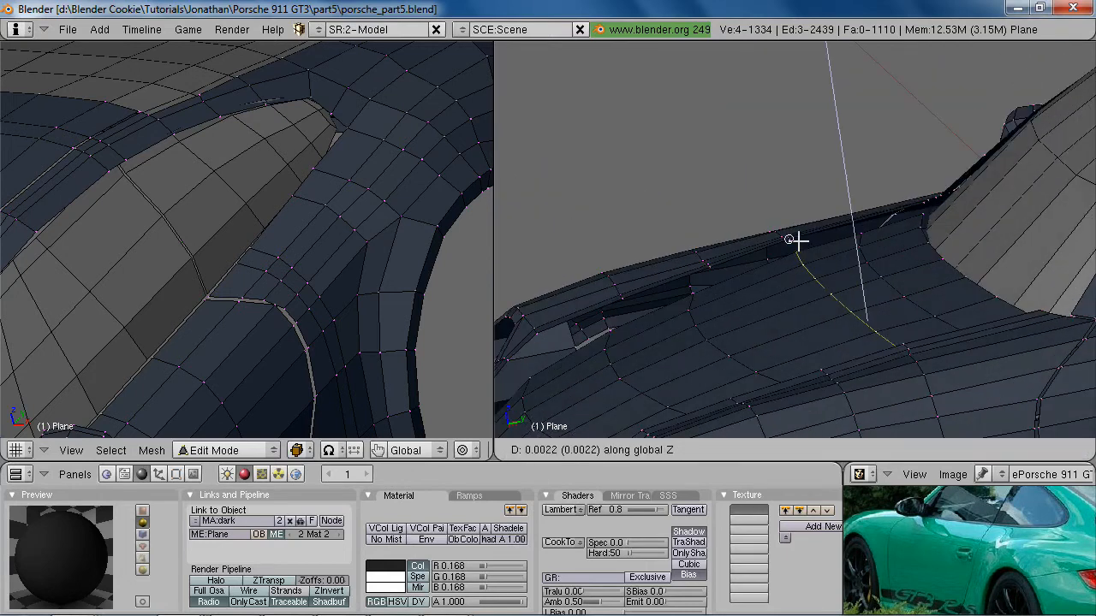
left_click(798, 241)
middle_click_drag(790, 296, 883, 225)
key("g")
key("z")
left_click(980, 300)
Select the crosswise hood edge loop near the windshield and adjust its height along the global Z axis
key("a")
key("g")
key("z")
left_click(810, 234)
key("g")
key("z")
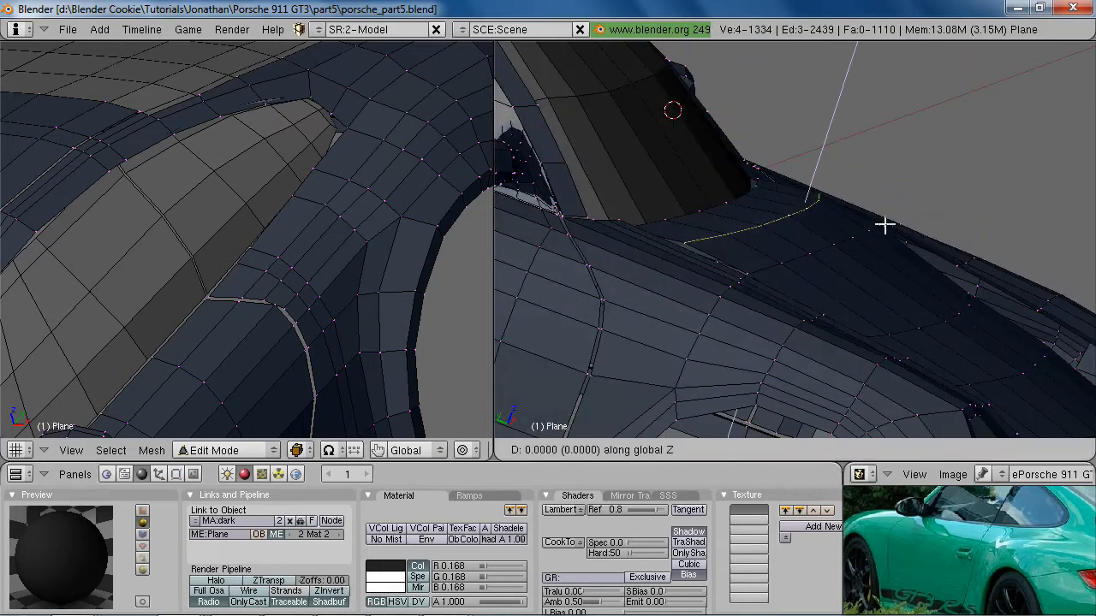
left_click(899, 278)
Edge-slide a crosswise loop further forward on the hood and adjust its height along global Z
right_click(950, 318, "alt")
middle_click_drag(950, 318, 945, 299)
key("ctrl+e")
left_click(945, 298)
left_click(936, 272)
key("g")
key("z")
left_click(977, 259)
Apply Edge Slide to the following crosswise hood loop and move it along global Z
middle_click_drag(956, 296, 905, 274)
key("ctrl+e")
left_click(905, 272)
left_click(916, 249)
key("g")
key("z")
left_click(925, 314)
Edge-slide the crosswise loop nearest the hood's front end and adjust its height along the global Z axis
middle_click_drag(925, 313, 883, 252)
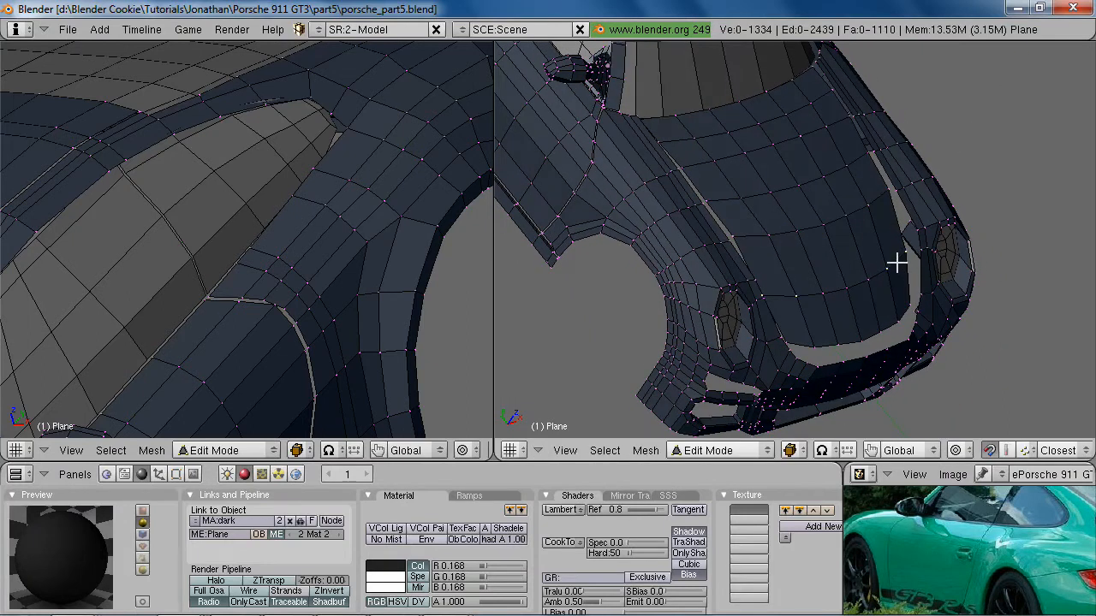
right_click(896, 263, "alt")
key("ctrl+e")
left_click(896, 255)
left_click(900, 243)
key("g")
key("z")
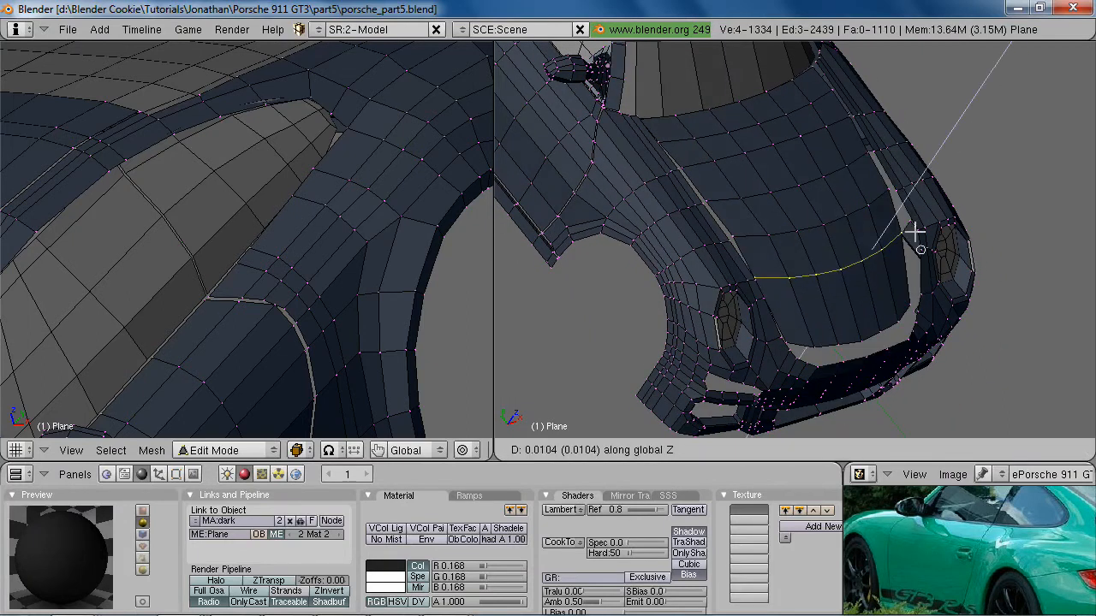
left_click(918, 229)
middle_click_drag(918, 229, 908, 178)
key("g")
key("z")
left_click(895, 177)
Apply Edge Slide to the front crosswise hood loop once more and move it along global Z
middle_click_drag(927, 222, 906, 222)
key("ctrl+e")
left_click(907, 222)
left_click(928, 222)
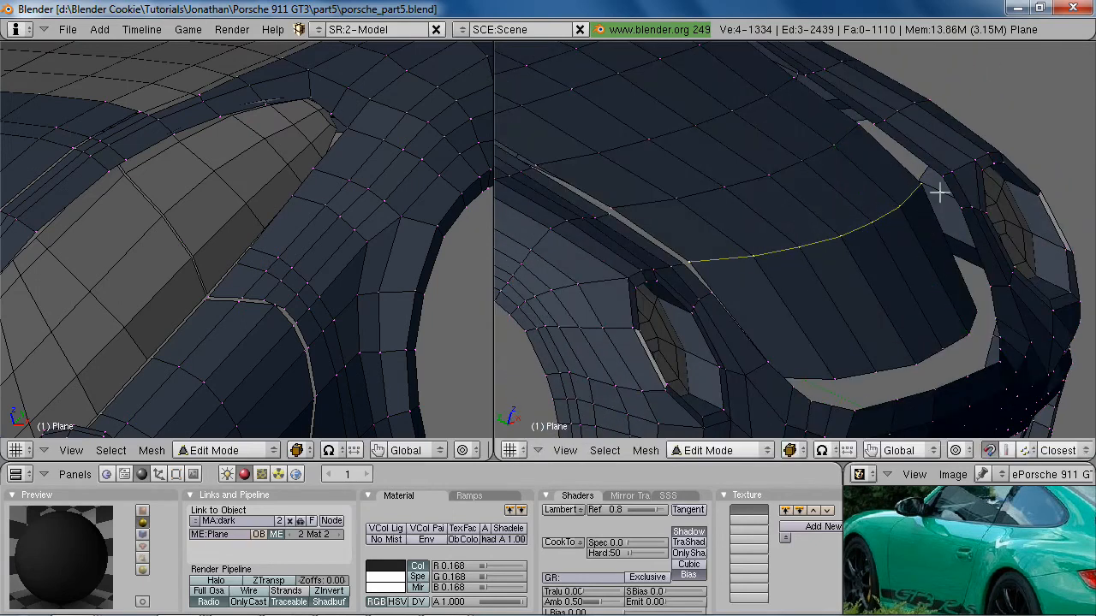
key("g")
key("z")
left_click(930, 209)
middle_click_drag(930, 209, 917, 233)
Cut a new crosswise edge loop through the frontmost row of hood faces and move it to round the nose
key("a")
key("ctrl+r")
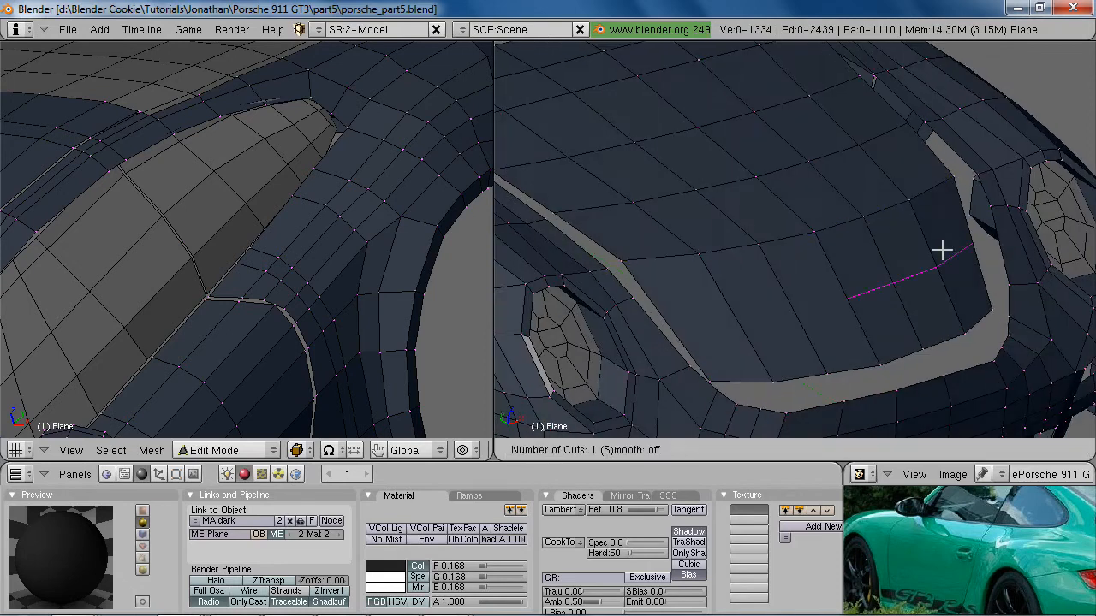
left_click(1000, 209)
key("g")
left_click(991, 205)
middle_click_drag(991, 206, 939, 211)
key("g")
left_click(934, 201)
key("a")
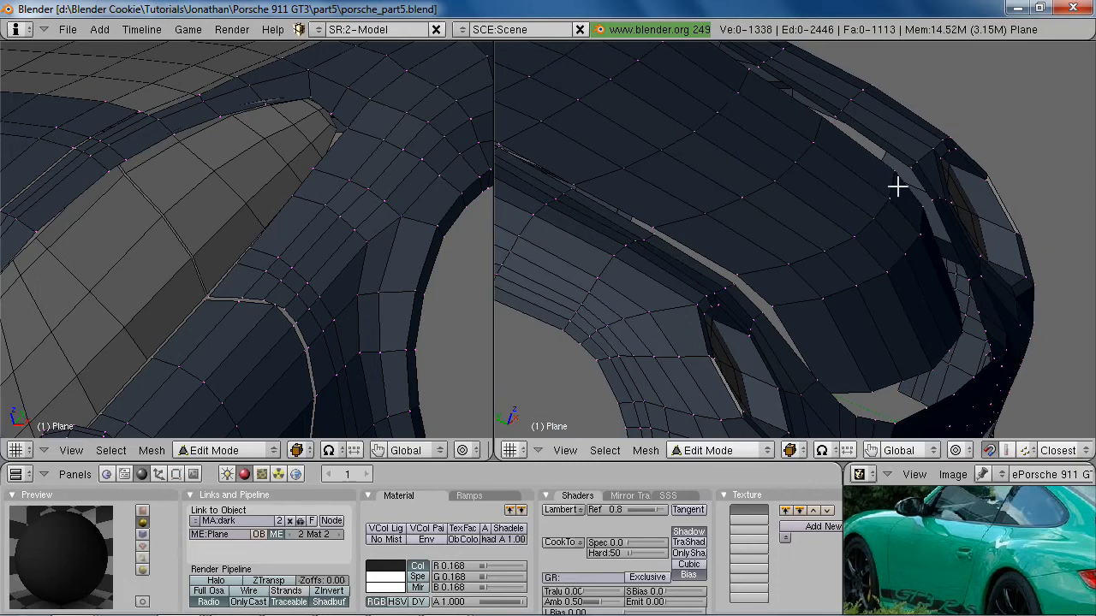
Scale the crosswise hood loop behind the new cut along the Y axis and reposition it
key("s")
key("y")
left_click(909, 236)
key("g")
left_click(909, 169)
middle_click_drag(910, 169, 894, 218)
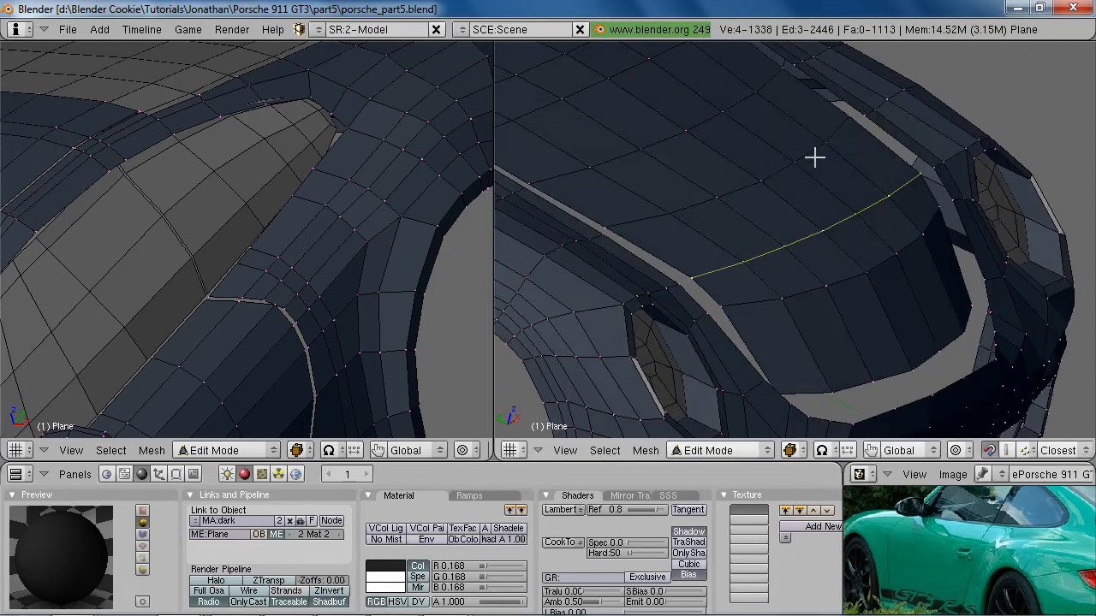
Scale the next crosswise hood loop toward the windshield along Y and move it, checking the reference photo
key("s")
key("y")
left_click(888, 210)
key("g")
left_click(864, 113)
middle_click_drag(865, 114, 754, 257)
key("alt+Tab")
key("alt+Tab")
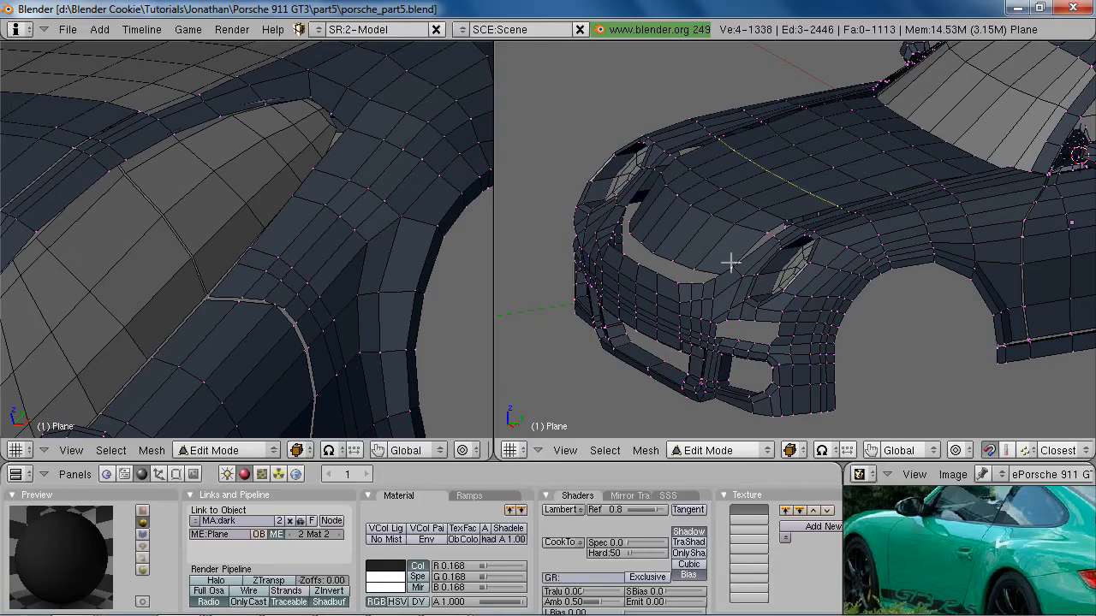
Edge-slide the crosswise loop just behind the hood's front edge and compare the hood with the reference photo
middle_click_drag(739, 261, 949, 318)
key("a")
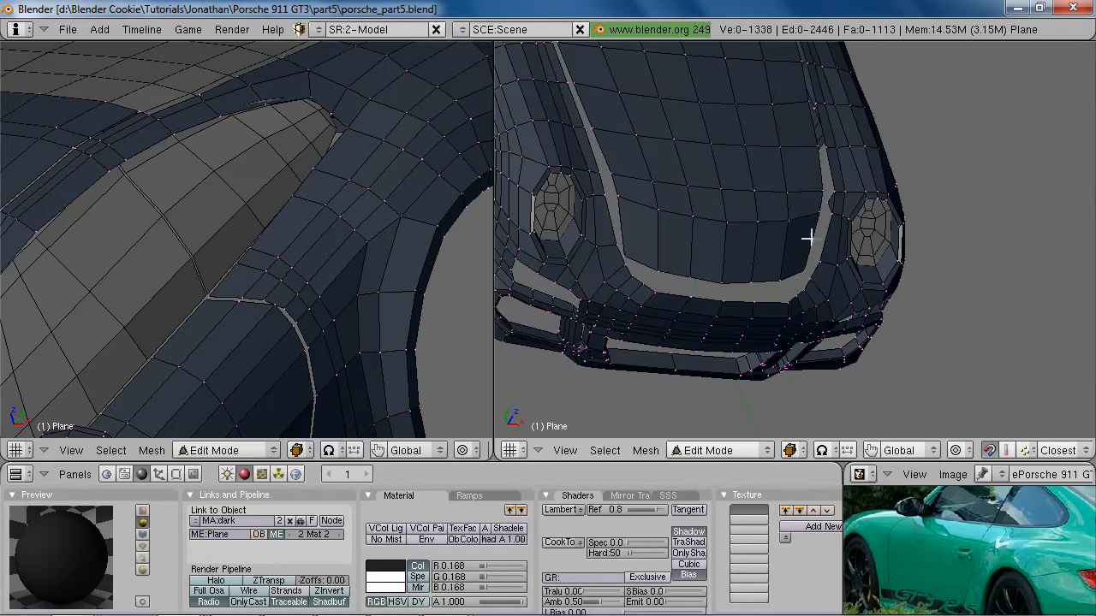
key("ctrl+e")
left_click(862, 259)
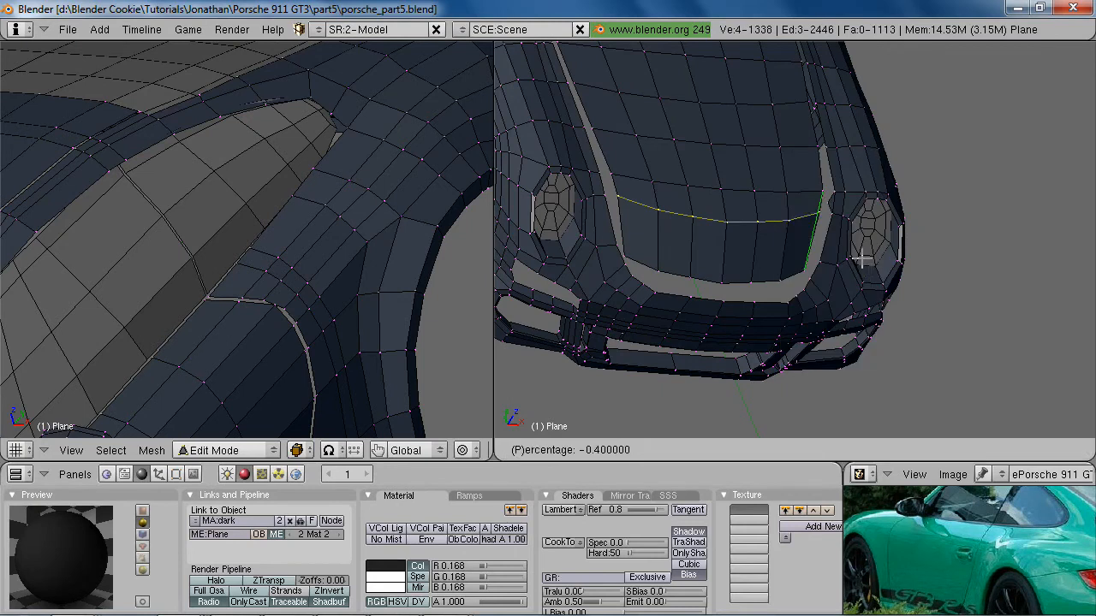
left_click(873, 243)
scroll(873, 245, "up", 5)
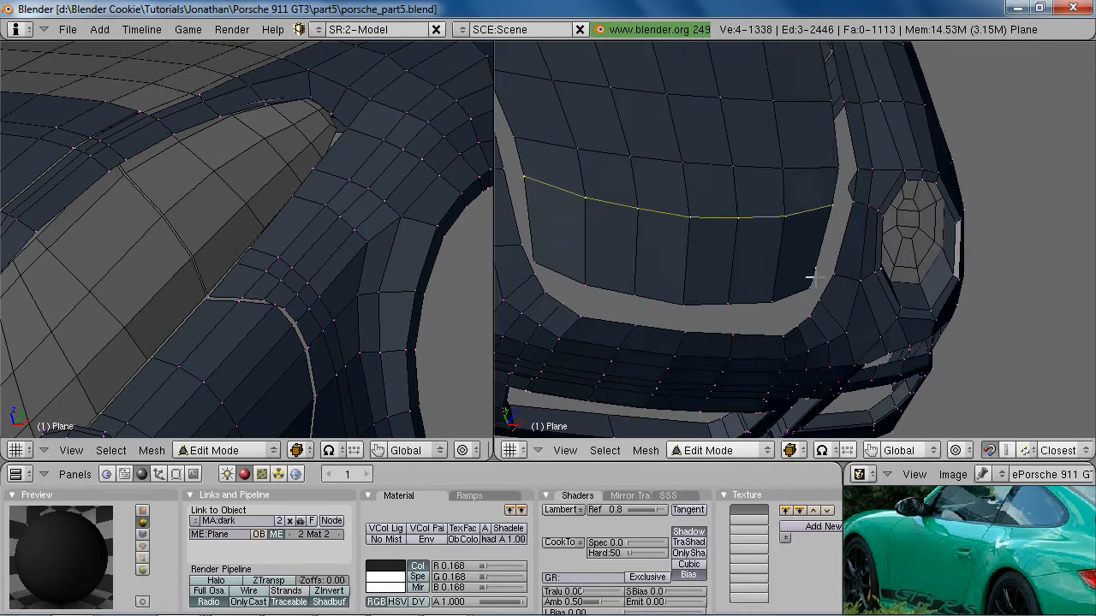
middle_click_drag(729, 285, 861, 267)
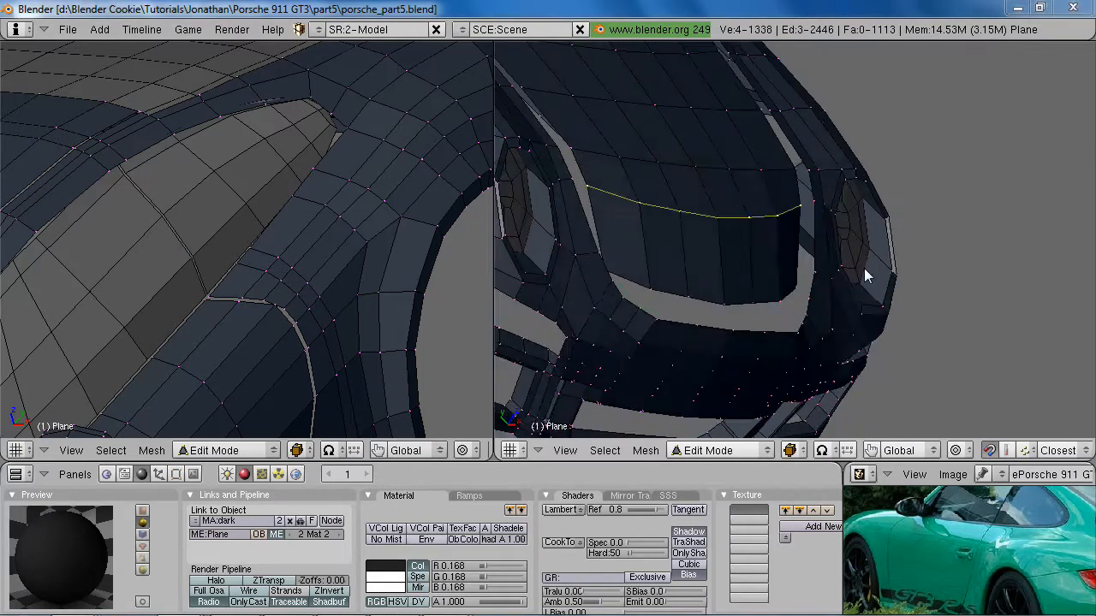
key("alt+Tab")
key("alt+Tab")
middle_click_drag(930, 313, 843, 226)
Select the edge loop along the side of the hood and move it along the X axis toward the fender
key("a")
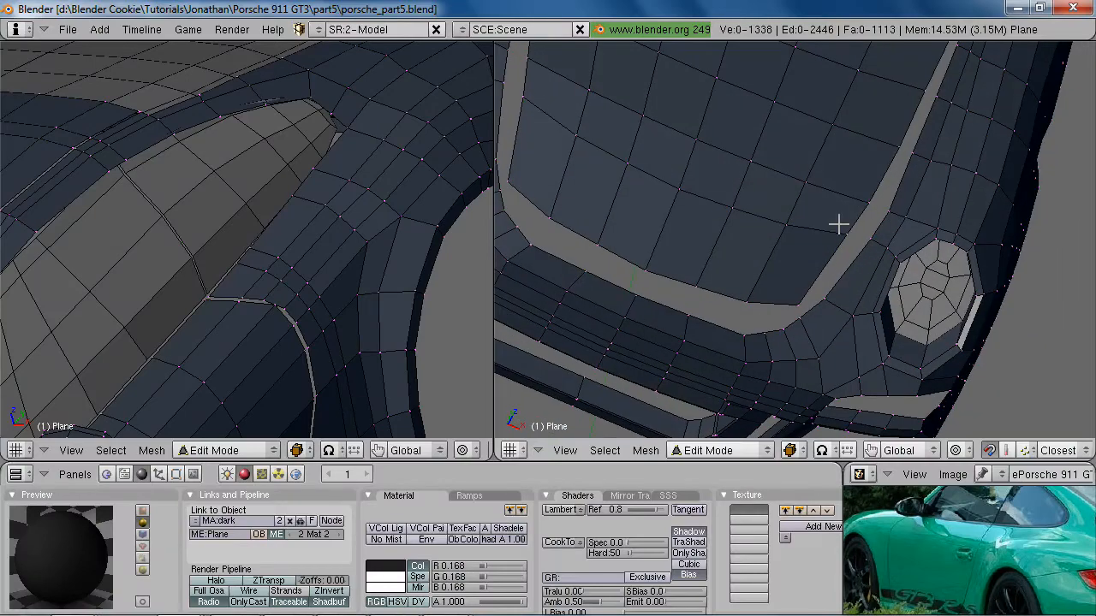
scroll(859, 205, "down", 4)
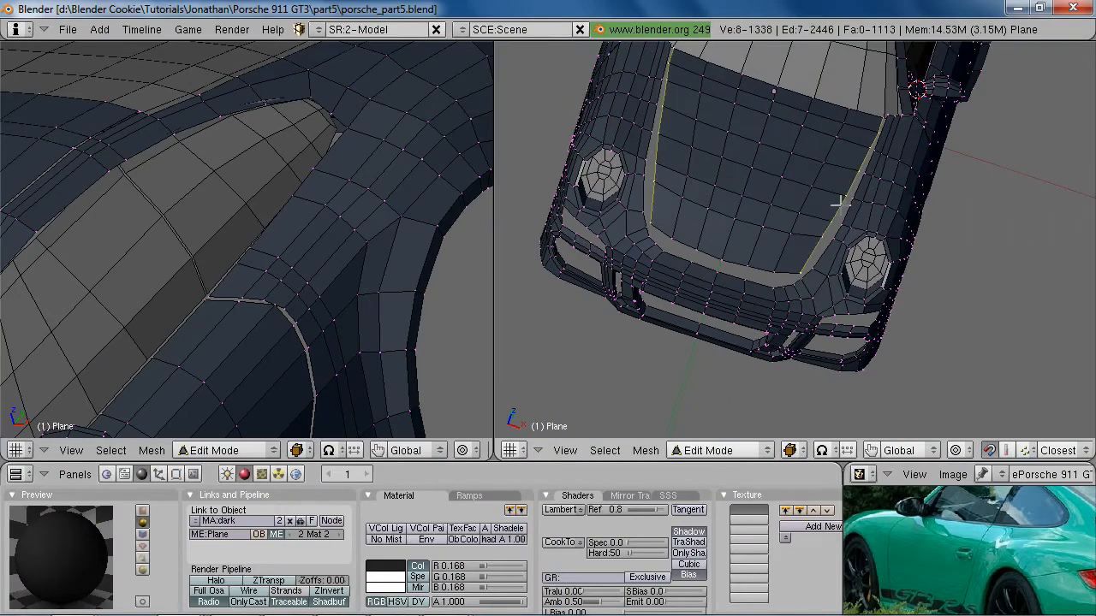
right_click(840, 204, "alt")
scroll(839, 204, "up", 2)
key("g")
key("x")
left_click(913, 149)
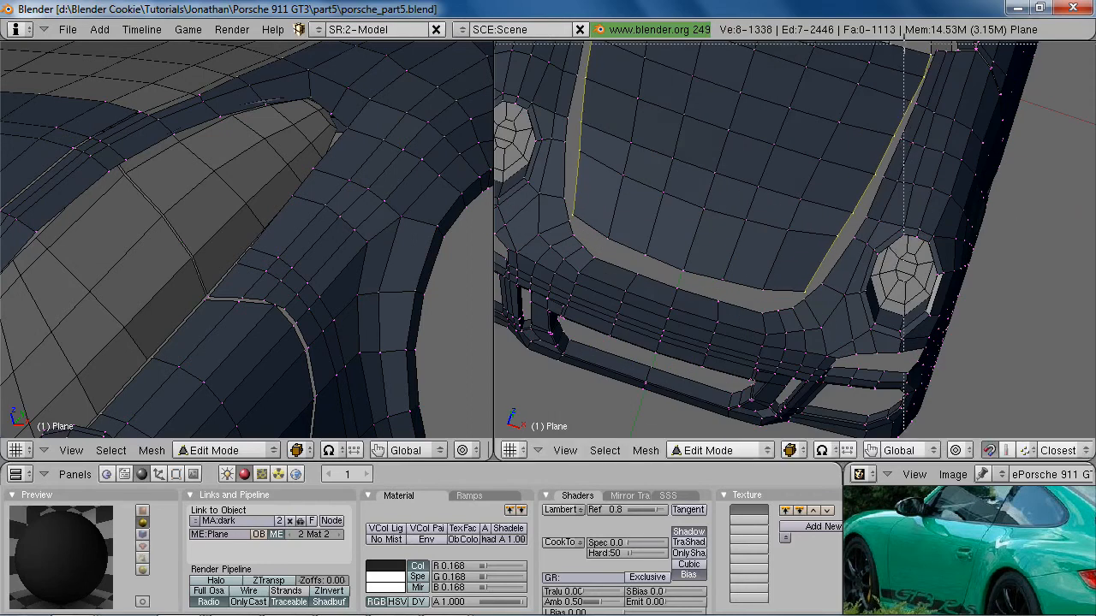
Narrow the selection on the hood's side edge in stages, moving the remaining vertices along X each time
key("g")
key("x")
left_click(925, 199)
key("b")
key("g")
key("x")
right_click_drag(892, 132, 906, 211)
left_click(928, 171)
key("b")
key("g")
key("x")
left_click(914, 214)
key("g")
key("x")
left_click(899, 286)
Adjust the heights of vertices on the hood's front edge along global Z, using the reference photo
scroll(839, 306, "up", 2)
middle_click_drag(839, 305, 893, 311)
middle_click_drag(783, 328, 736, 276)
key("g")
key("z")
left_click(827, 302)
key("a")
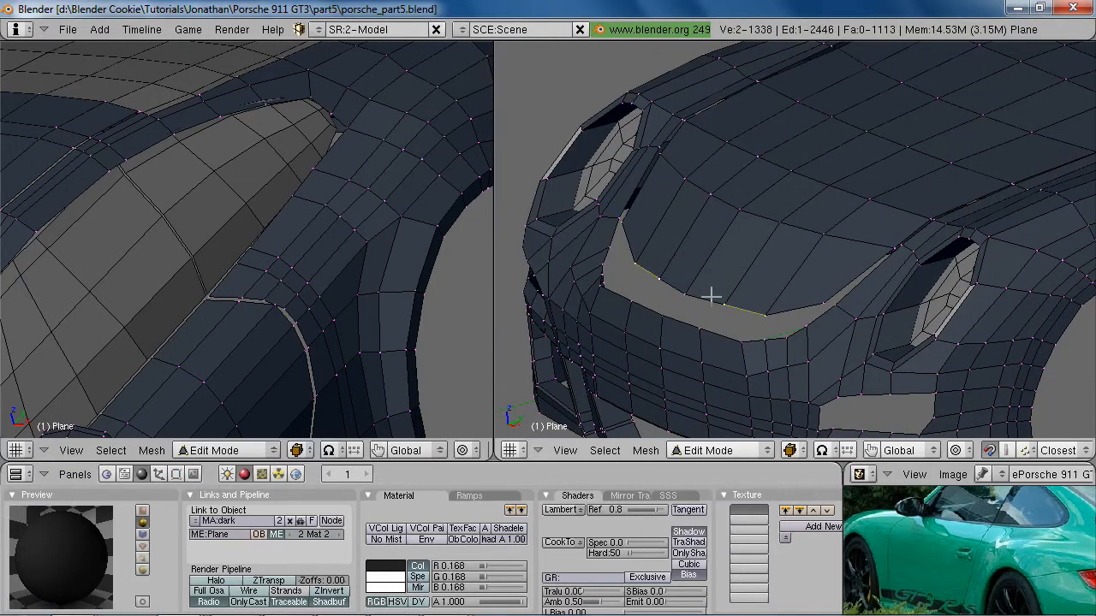
key("g")
key("z")
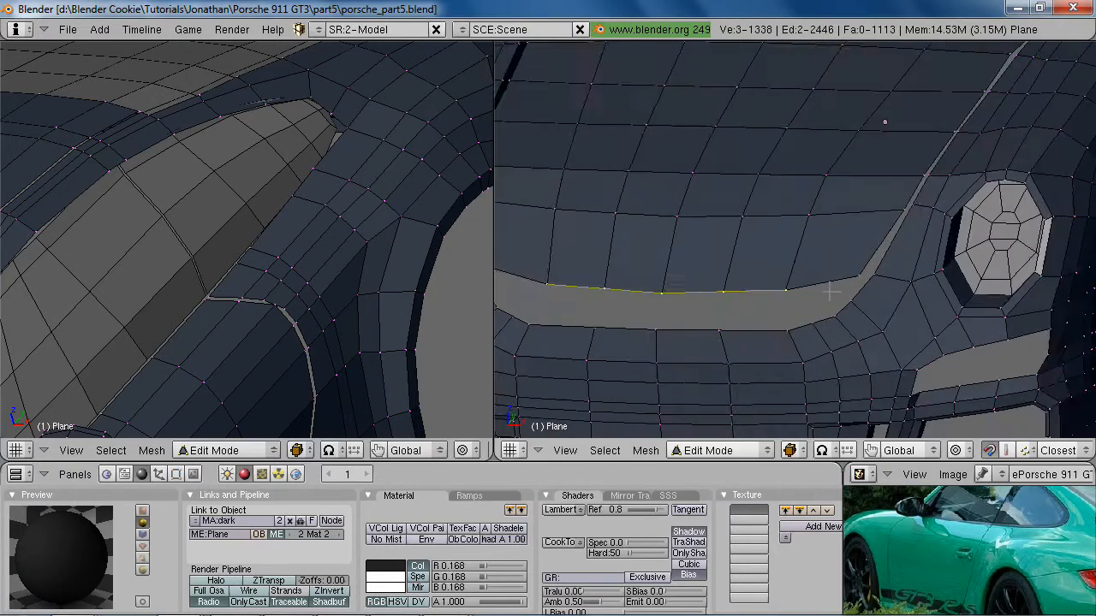
key("alt+Tab")
key("alt+Tab")
middle_click_drag(850, 325, 707, 297)
Move a single vertex of the body mesh slightly and return to Object Mode
key("Tab")
key("Tab")
right_click(699, 237)
key("g")
left_click(700, 242)
key("Tab")
Compare the shape of the car's front end with the GT3 RS reference photo
scroll(870, 299, "down", 6)
middle_click_drag(871, 298, 925, 291)
key("alt+Tab")
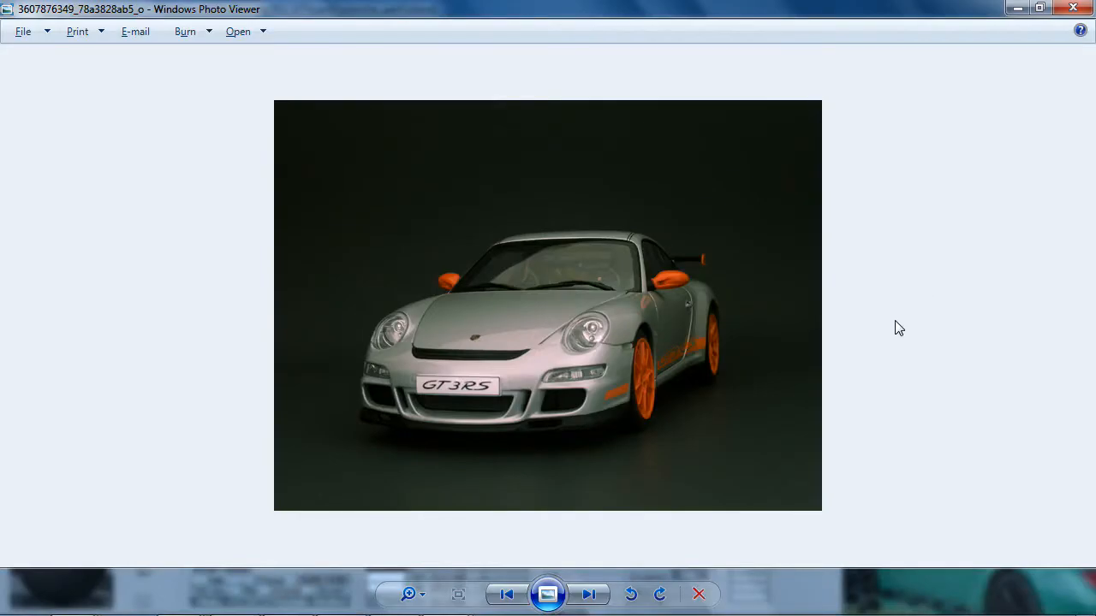
key("alt+Tab")
scroll(808, 226, "up", 4)
middle_click_drag(808, 226, 868, 251)
scroll(767, 229, "down", 3)
scroll(868, 252, "up", 2)
scroll(737, 236, "up", 2)
Save the Blender file over the existing version
key("ctrl+w")
left_click(738, 239)
middle_click_drag(740, 241, 764, 255)
scroll(877, 301, "down", 3)
mouse_move(877, 301)
middle_mouse_down()
mouse_move(663, 279)
mouse_move(695, 296)
mouse_move(722, 269)
mouse_move(863, 309)
mouse_move(869, 289)
middle_mouse_up()
scroll(868, 294, "up", 2)
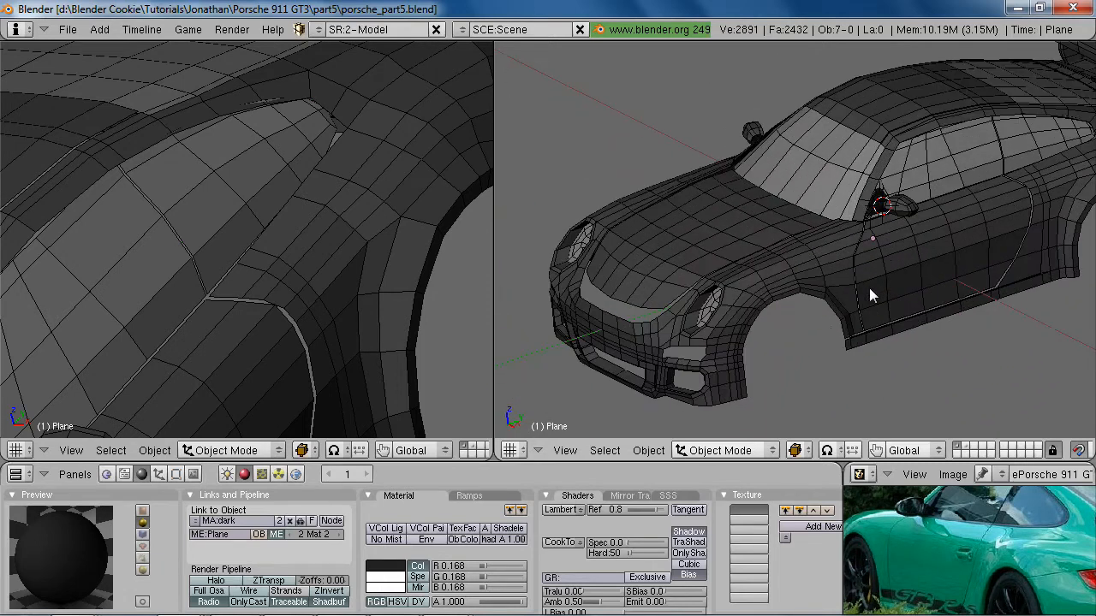
Select the car body mesh and add a Subsurf modifier to it
scroll(702, 311, "down", 3)
middle_click_drag(702, 311, 747, 276)
scroll(736, 269, "up", 3)
right_click(731, 265)
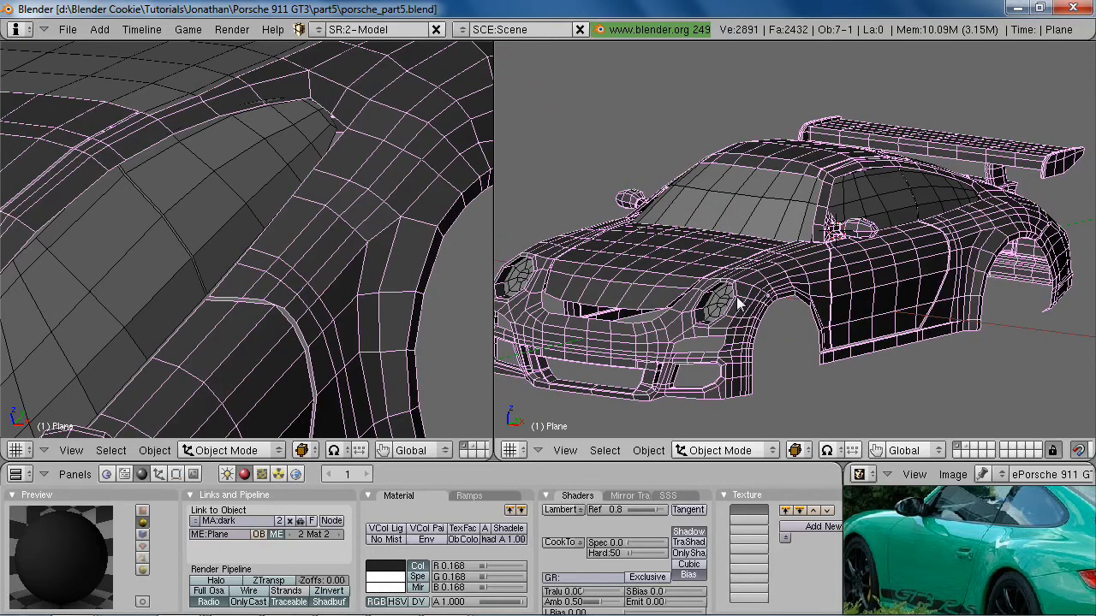
key("z")
key("z")
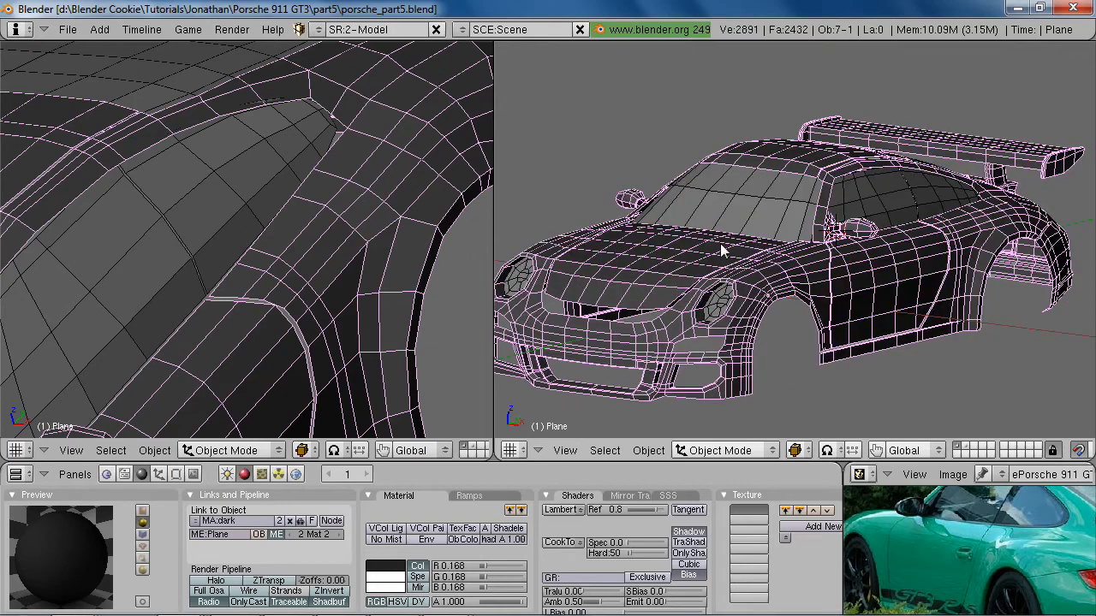
left_click(176, 474)
left_click(420, 511)
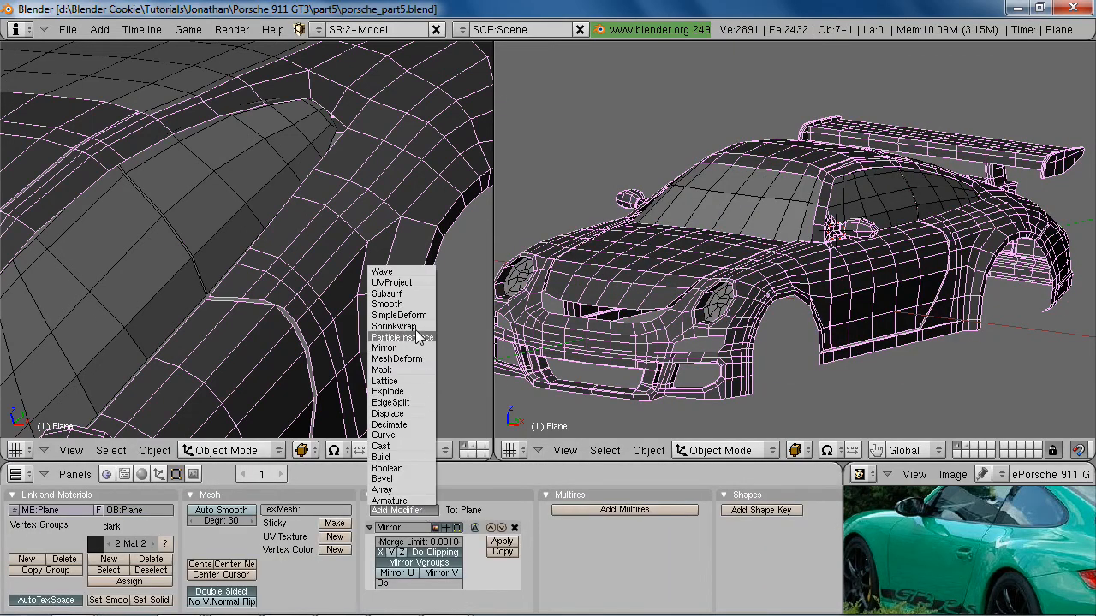
left_click(410, 294)
Enable Optimal Draw and set Levels to 2 on the Subsurf modifier, and give the body smooth shading
scroll(551, 496, "down", 2)
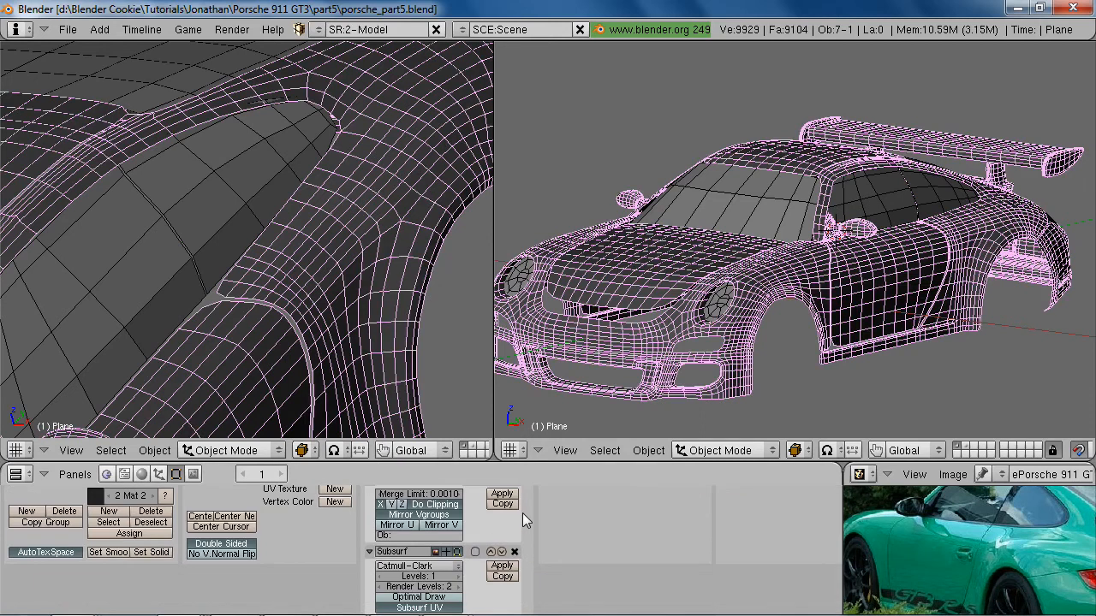
left_click(432, 597)
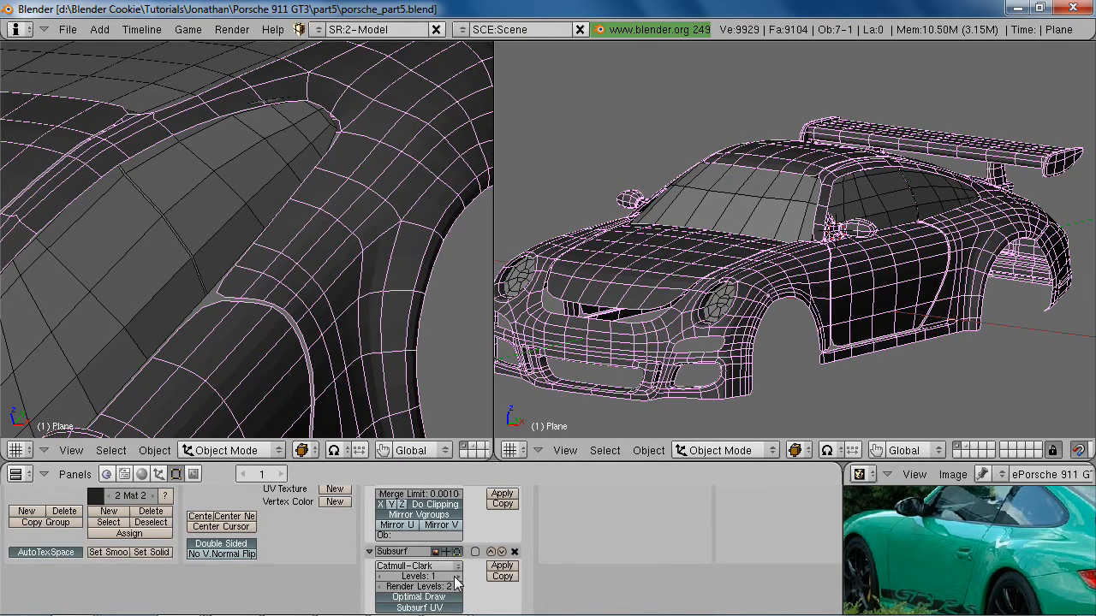
left_click(452, 576)
left_click(112, 552)
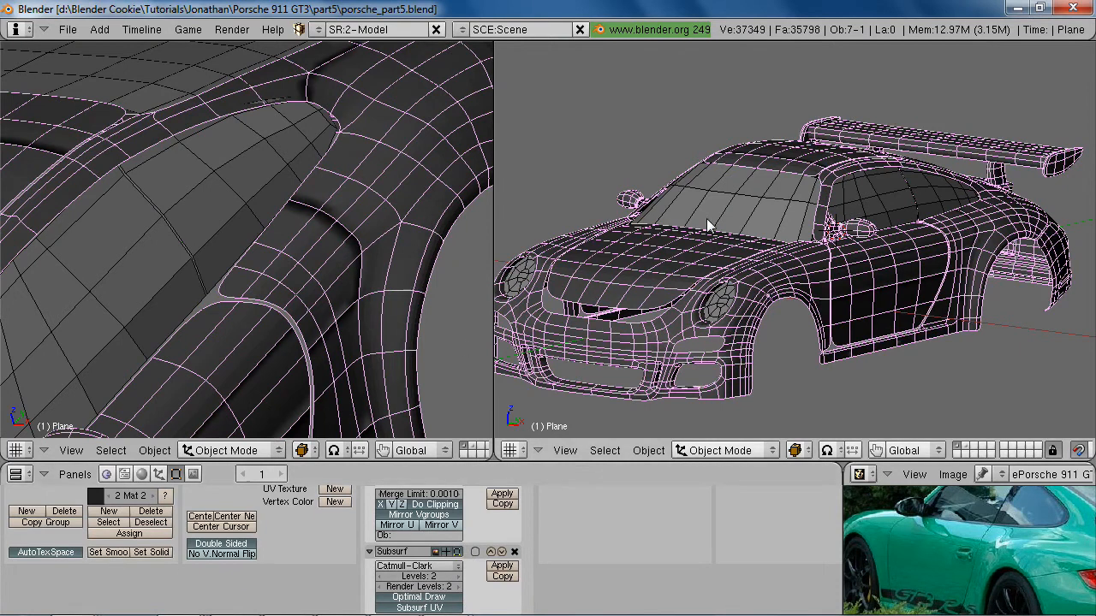
Turn off the extra Wire drawing for the car body object
middle_click_drag(706, 219, 718, 252)
left_click(159, 476)
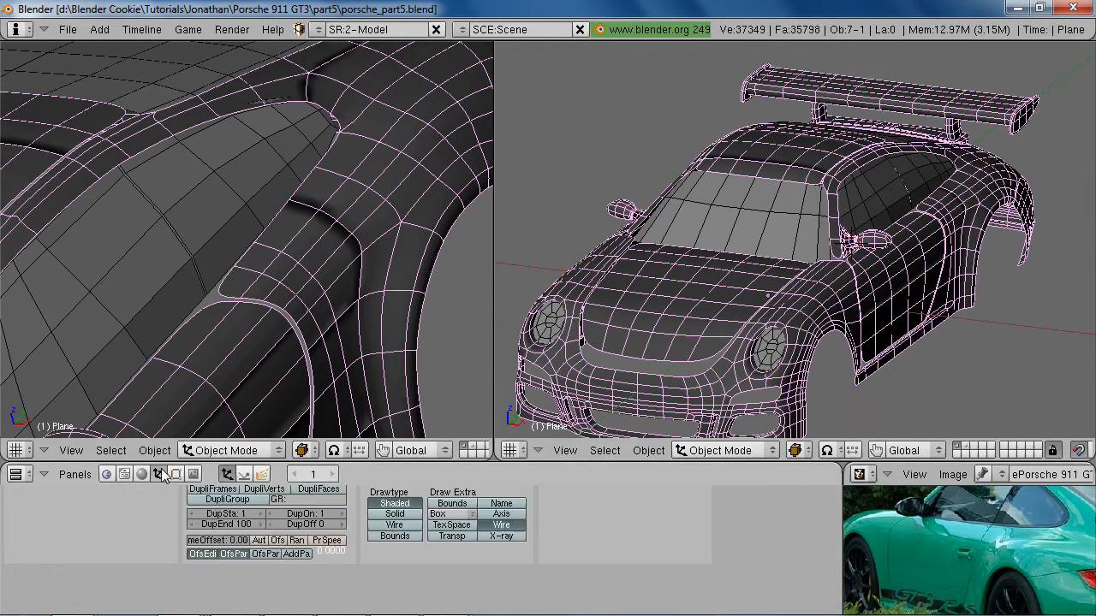
left_click(510, 526)
Select the whole body mesh in Edit Mode and recalculate its normals outside
mouse_move(770, 343)
middle_mouse_down()
mouse_move(827, 317)
mouse_move(803, 244)
mouse_move(925, 243)
mouse_move(839, 271)
middle_mouse_up()
key("Tab")
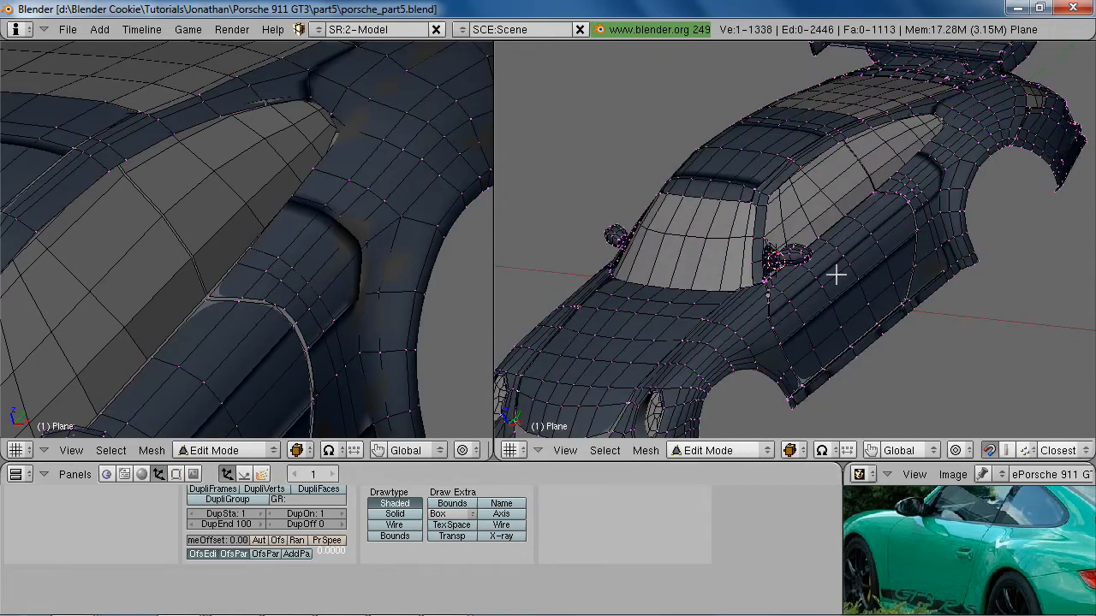
key("a")
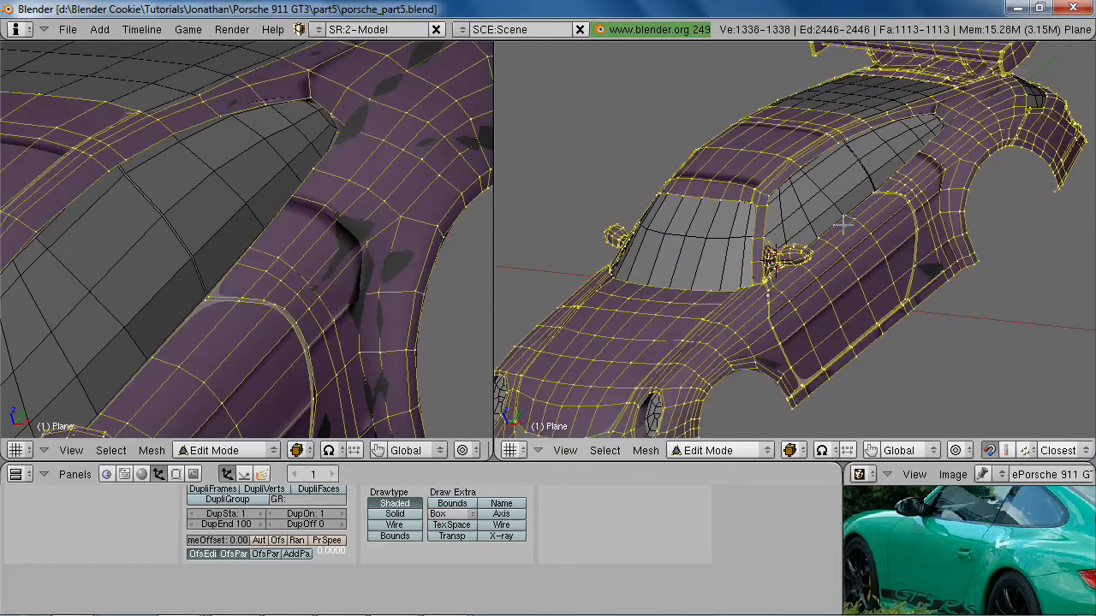
key("ctrl+n")
left_click(843, 224)
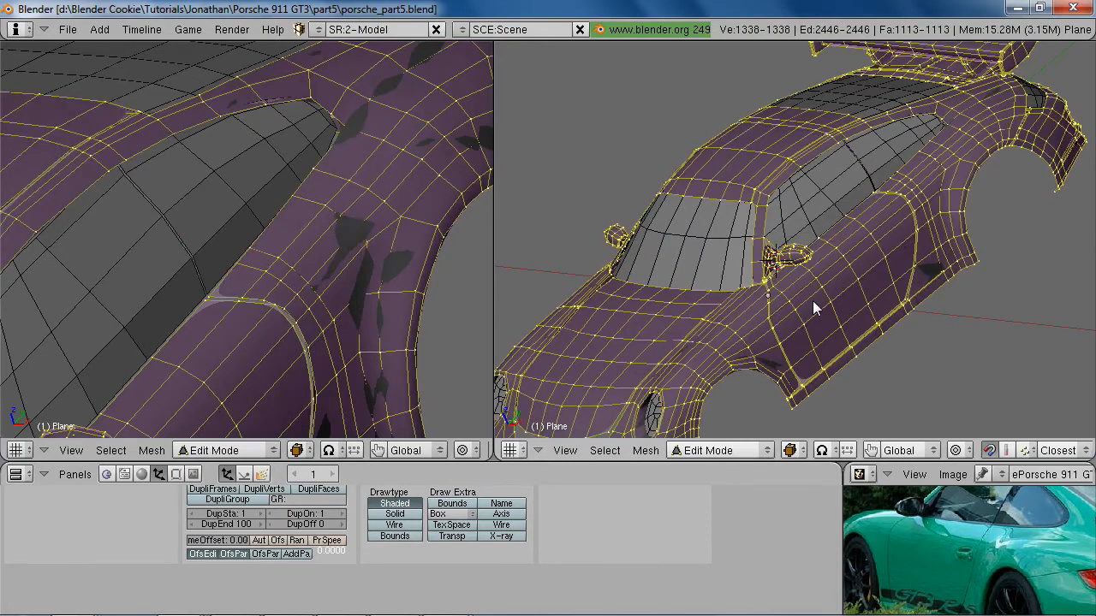
key("Tab")
Inspect the smoothed body and the reference photo around the roof and windshield, and enter Edit Mode on the body
scroll(814, 302, "down", 4)
middle_click_drag(814, 302, 720, 326)
key("a")
middle_click_drag(912, 199, 930, 242)
scroll(871, 299, "up", 4)
mouse_move(853, 257)
middle_mouse_down()
mouse_move(721, 276)
mouse_move(744, 386)
mouse_move(798, 364)
mouse_move(836, 314)
mouse_move(843, 245)
middle_mouse_up()
scroll(760, 275, "down", 3)
scroll(839, 332, "up", 3)
scroll(839, 325, "up", 1)
middle_click_drag(925, 531, 875, 594)
middle_click_drag(859, 372, 833, 420, "shift")
scroll(833, 419, "up", 2)
key("Tab")
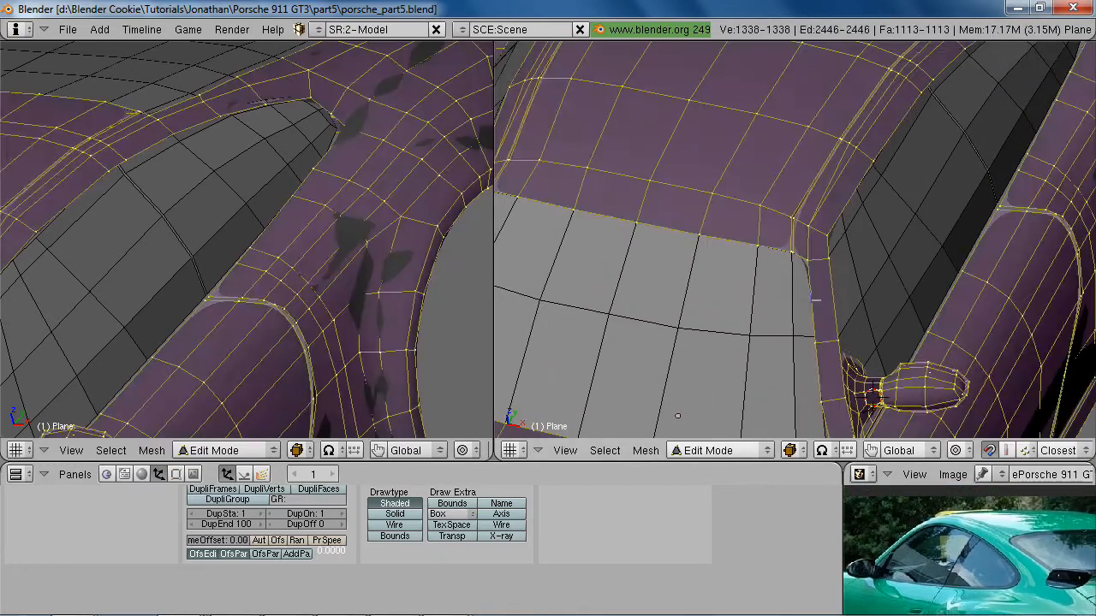
Select the roof panel's border edge loop and extrude it down along global Z by about 0.0076
scroll(834, 419, "up", 2)
key("a")
middle_click_drag(763, 253, 867, 192)
right_click(894, 142, "alt+shift")
mouse_move(894, 144)
middle_mouse_down()
mouse_move(771, 345)
mouse_move(727, 360)
mouse_move(877, 224)
mouse_move(868, 264)
middle_mouse_up()
key("z")
key("z")
key("e")
key("z")
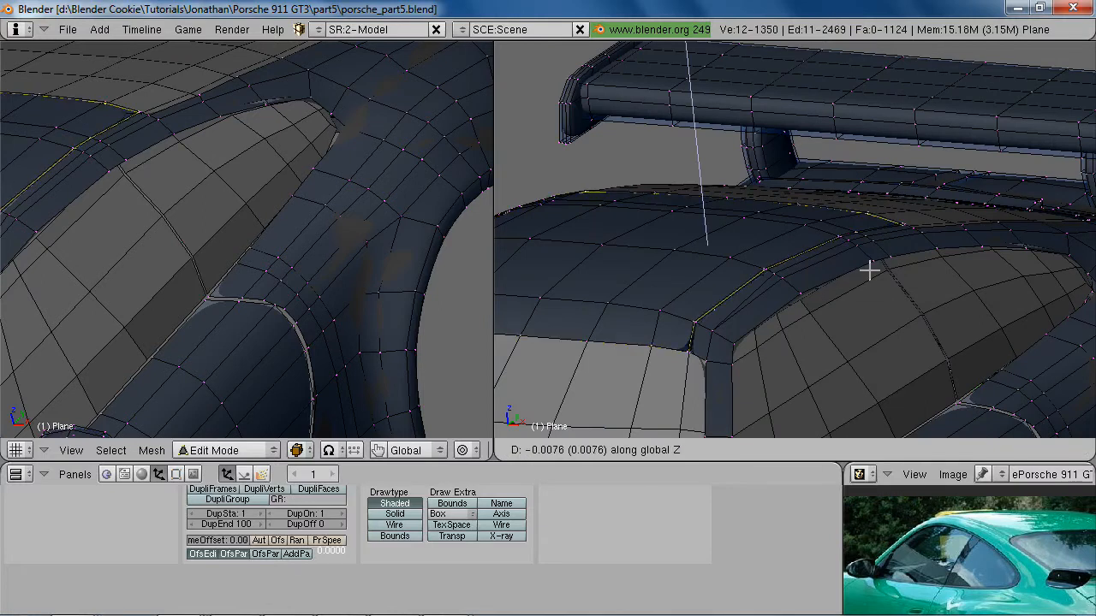
left_click(869, 274)
Add an edge loop tight against the roof panel's side border
scroll(861, 220, "up", 6)
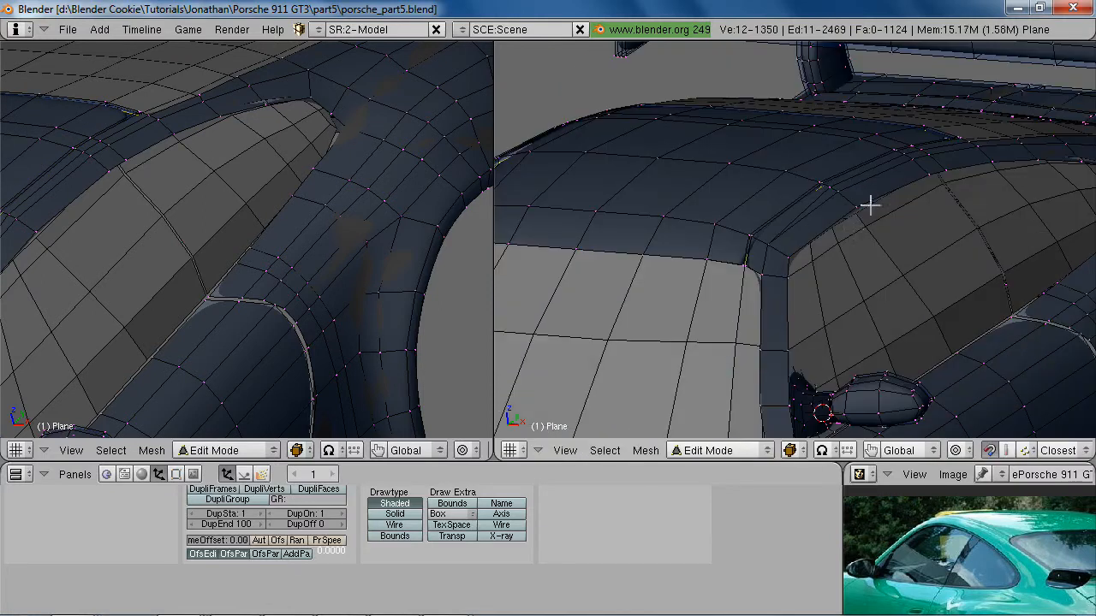
middle_click_drag(915, 234, 818, 312)
key("a")
key("ctrl+r")
left_click(811, 282)
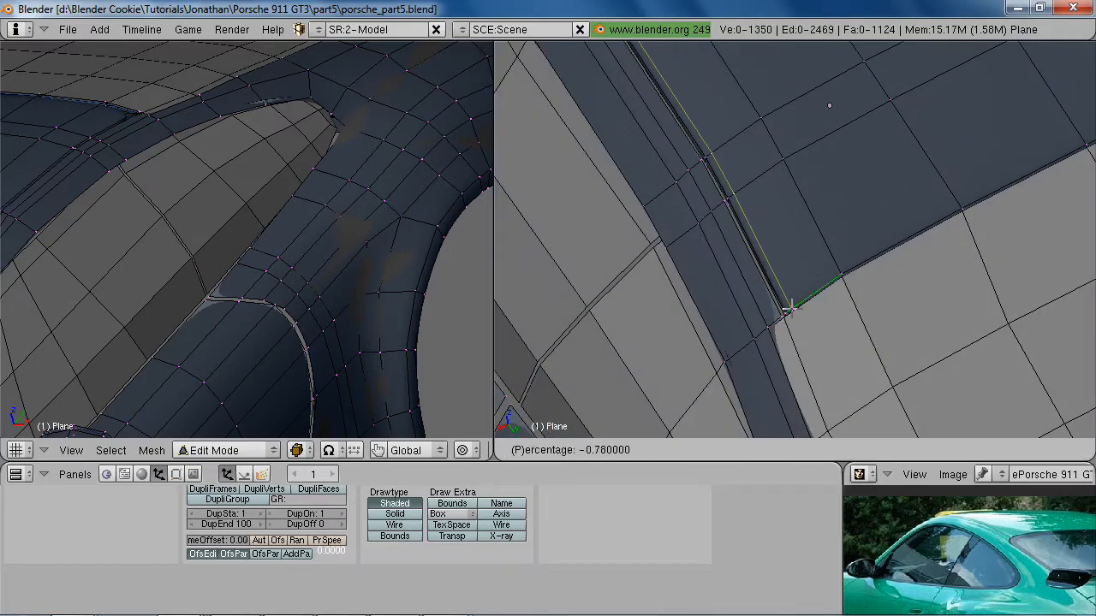
left_click(826, 251)
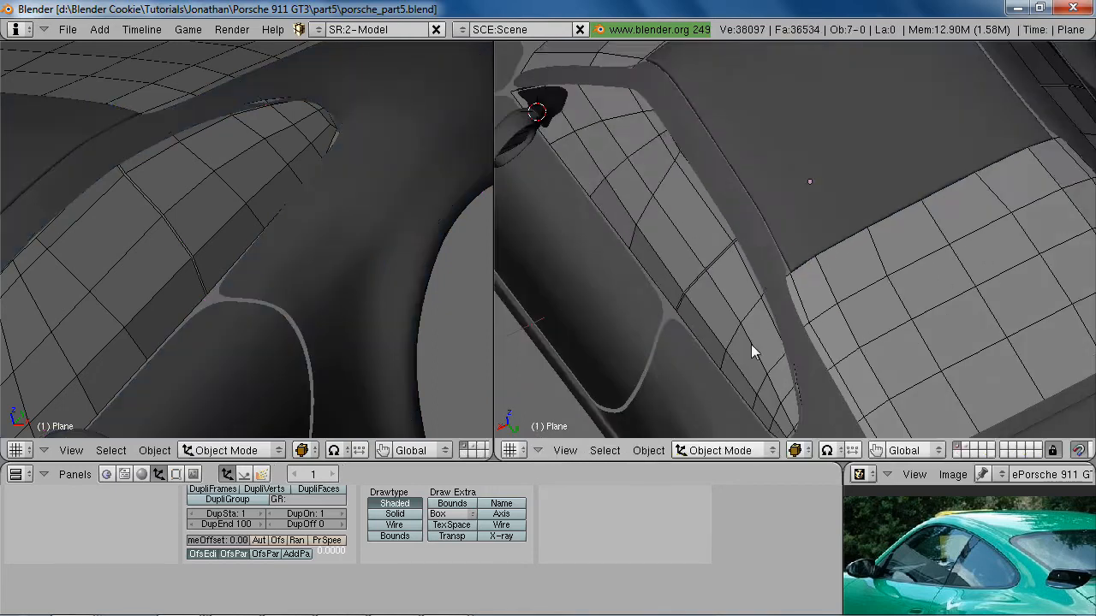
Add edge loops close to the roof panel's rear and front borders
middle_click_drag(751, 350, 814, 345)
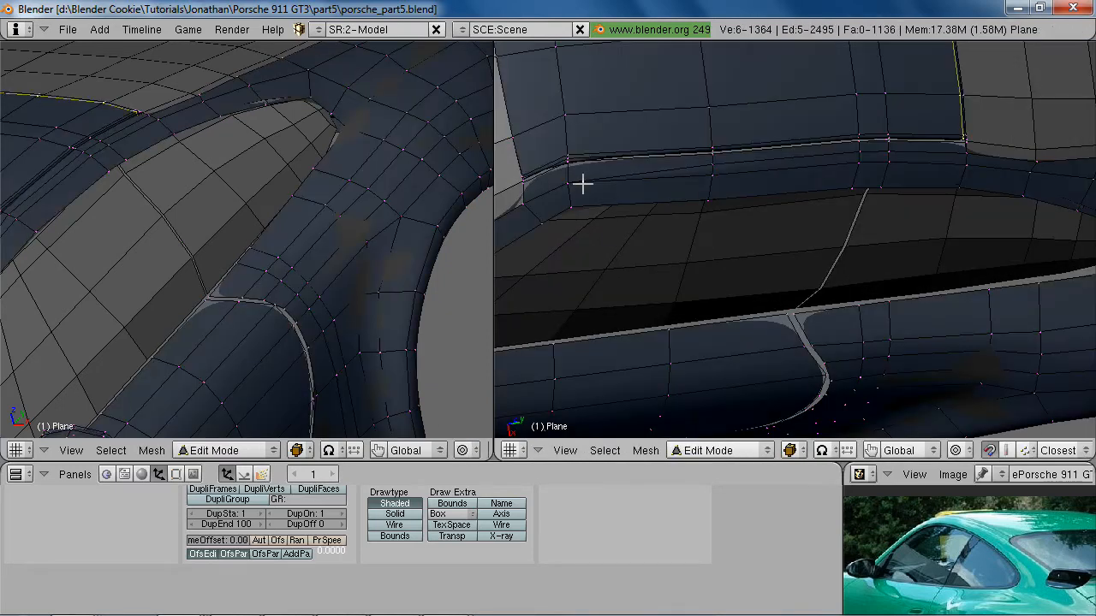
middle_click_drag(582, 184, 863, 261, "shift")
scroll(866, 259, "up", 2)
key("ctrl+r")
left_click(813, 203)
left_click(779, 221)
scroll(846, 285, "up", 3)
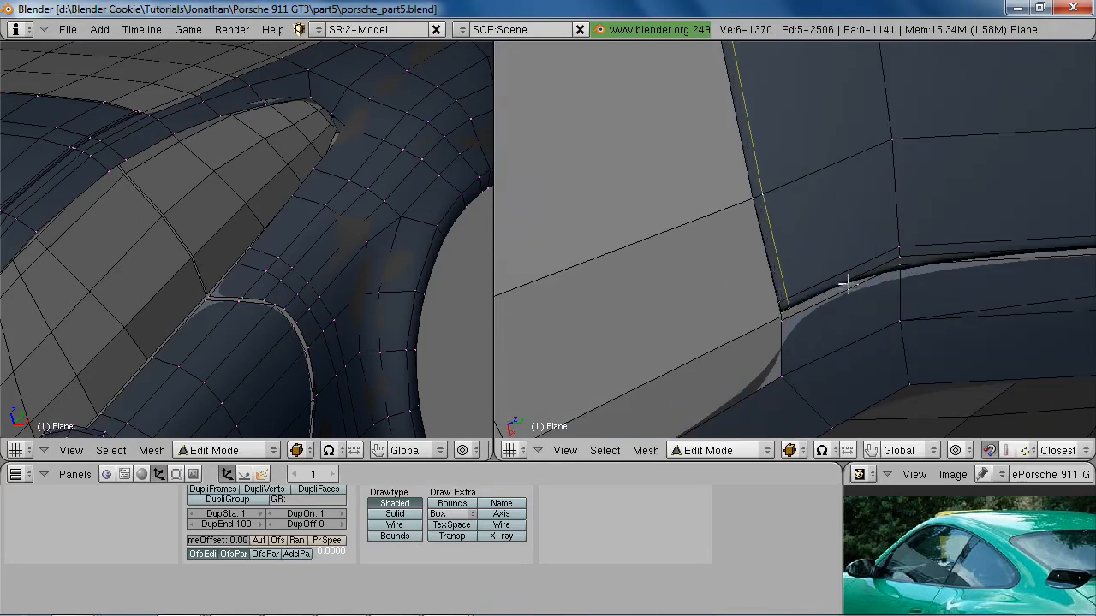
Select the body's border edges along the windshield pillar and roof groove, and add the side window opening's edges in edge select mode
right_click(781, 352, "alt+shift")
scroll(793, 357, "down", 8)
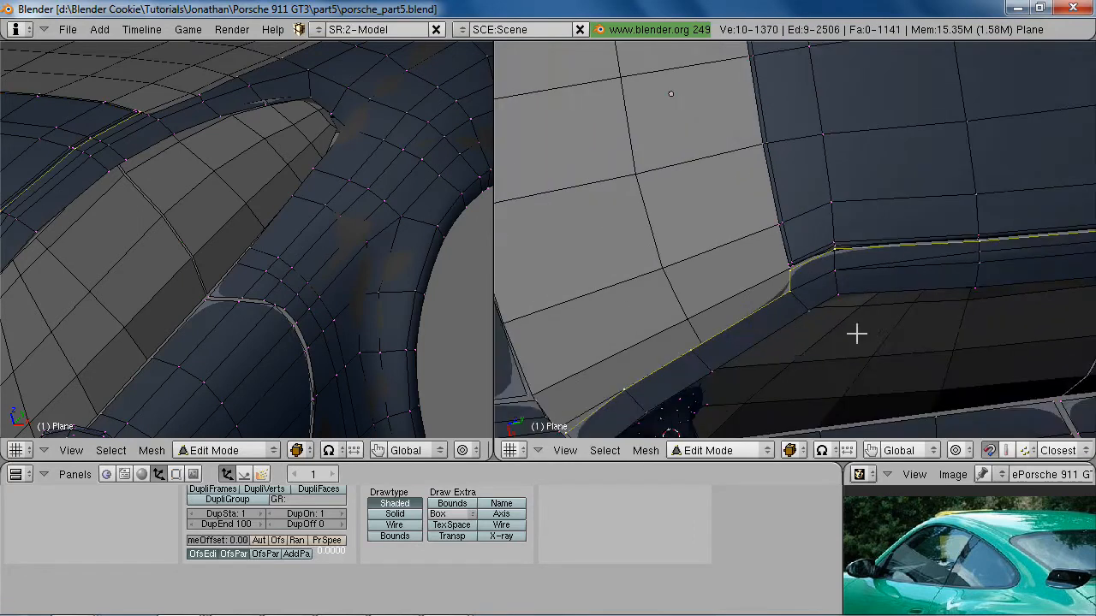
scroll(845, 268, "up", 3)
middle_click_drag(776, 339, 800, 236, "shift")
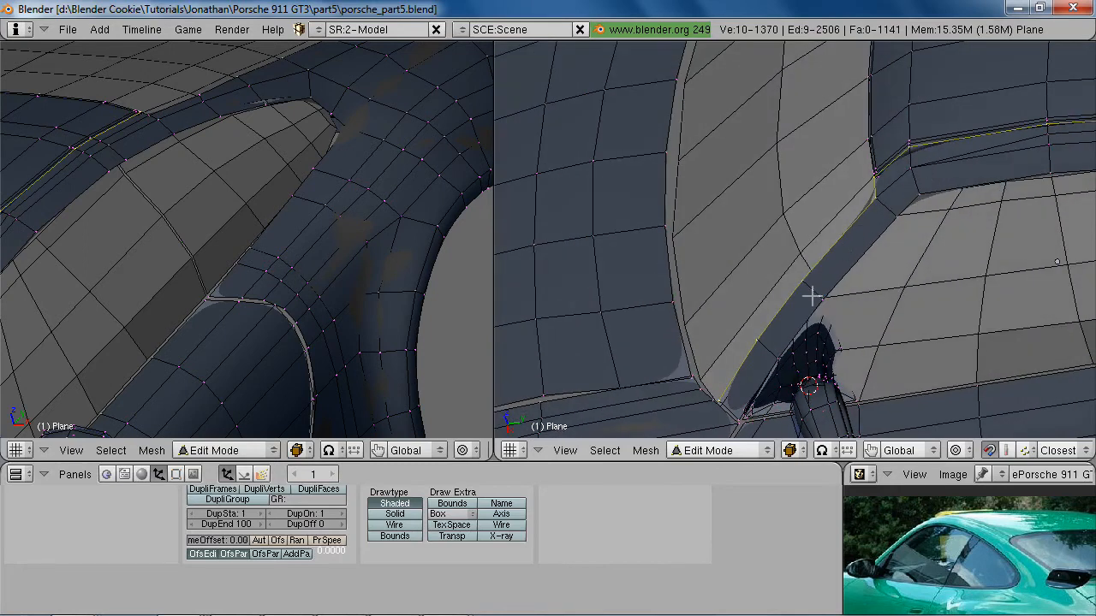
key("ctrl+Tab")
left_click(863, 264)
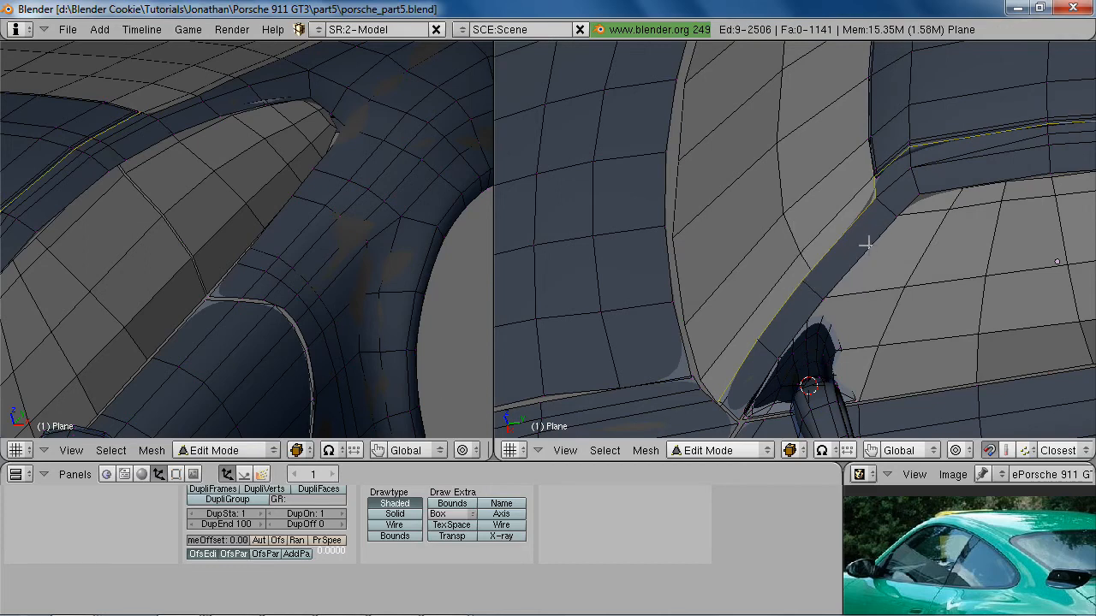
right_click(874, 231, "alt+shift")
middle_click_drag(874, 231, 700, 402)
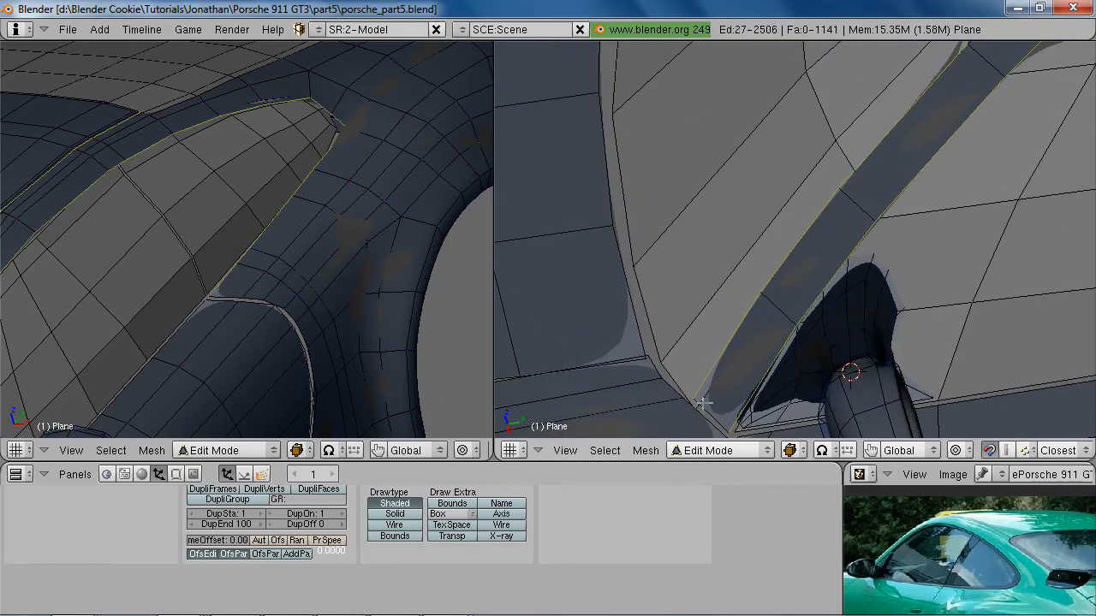
middle_click_drag(785, 290, 835, 326)
middle_click_drag(819, 288, 832, 309)
scroll(832, 309, "up", 2)
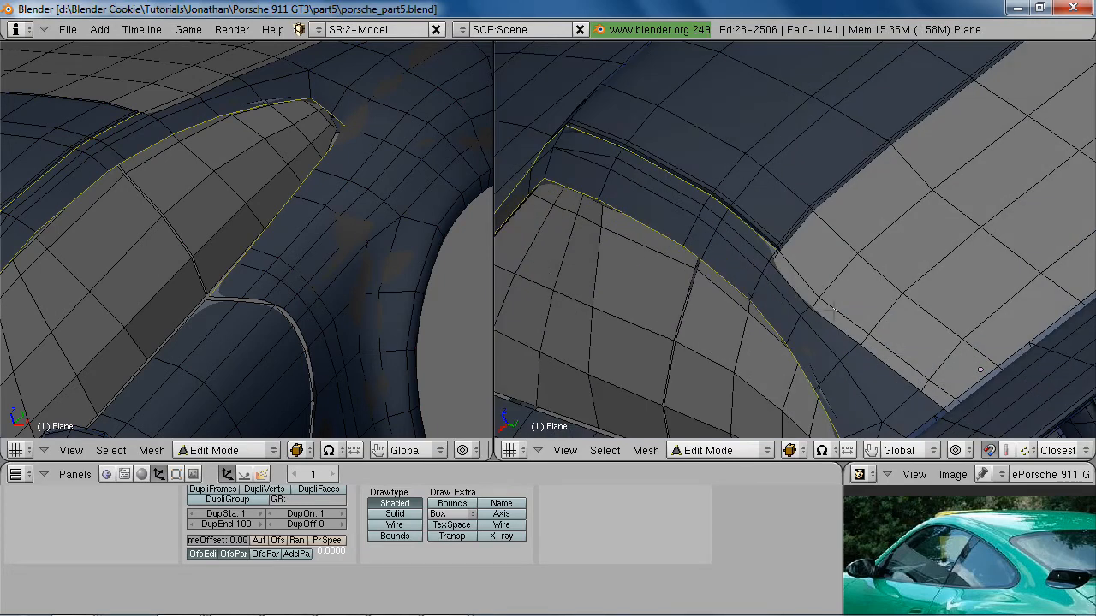
Extend the edge selection along the rear window, rear wheel arch and door sill borders
scroll(841, 338, "down", 4)
key("z")
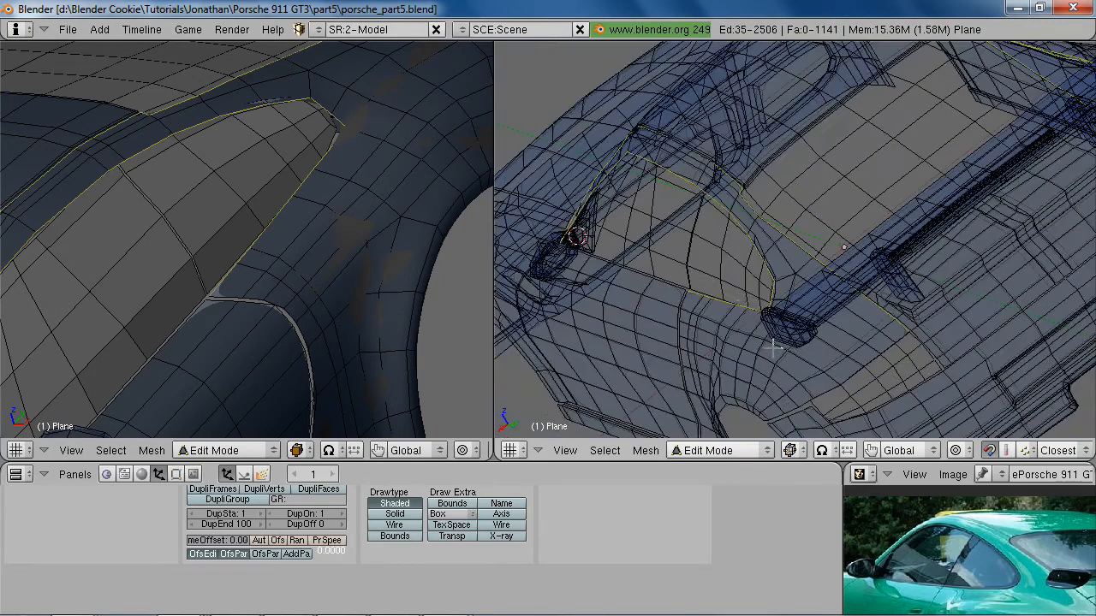
key("z")
middle_click_drag(745, 390, 862, 240)
middle_click_drag(794, 328, 881, 295)
scroll(763, 303, "down", 3)
middle_click_drag(763, 303, 859, 220, "shift")
scroll(848, 256, "up", 1)
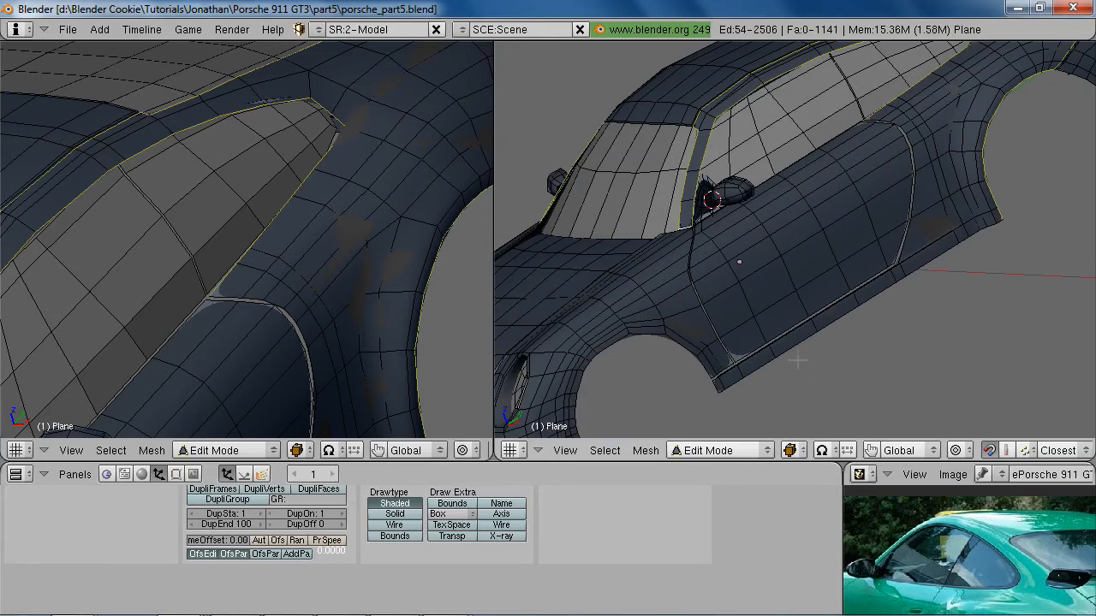
key("z")
middle_click_drag(788, 350, 721, 299, "shift")
scroll(807, 286, "up", 3)
scroll(722, 299, "up", 1)
scroll(685, 293, "up", 2)
middle_click_drag(667, 205, 763, 275, "shift")
scroll(763, 276, "up", 1)
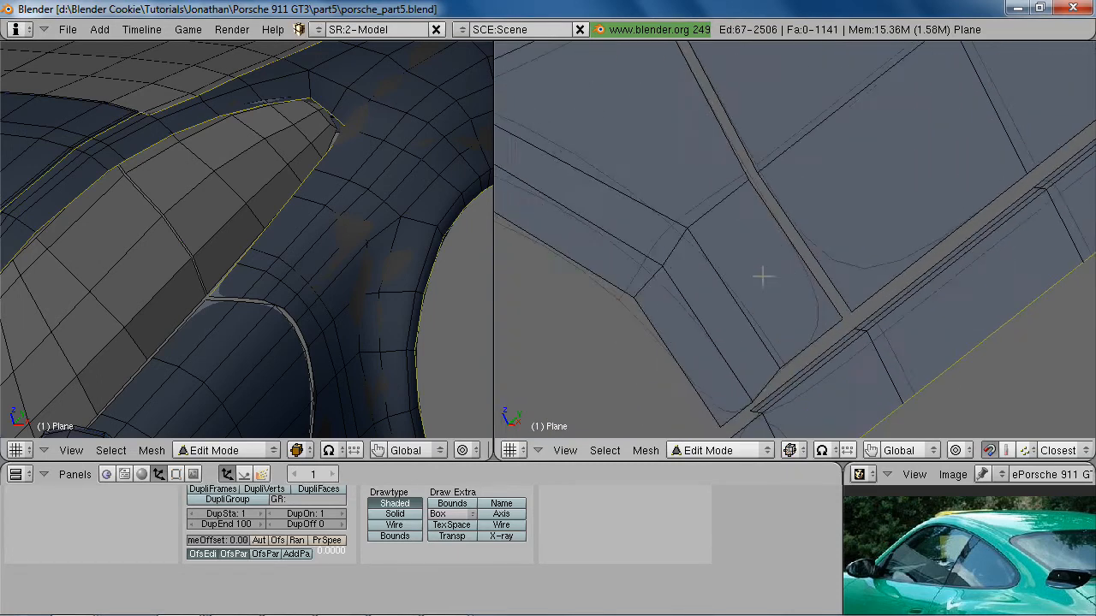
Deselect the rear window, wheel arch and sill edges, keeping only those along the roof groove and side window opening
scroll(763, 275, "down", 8)
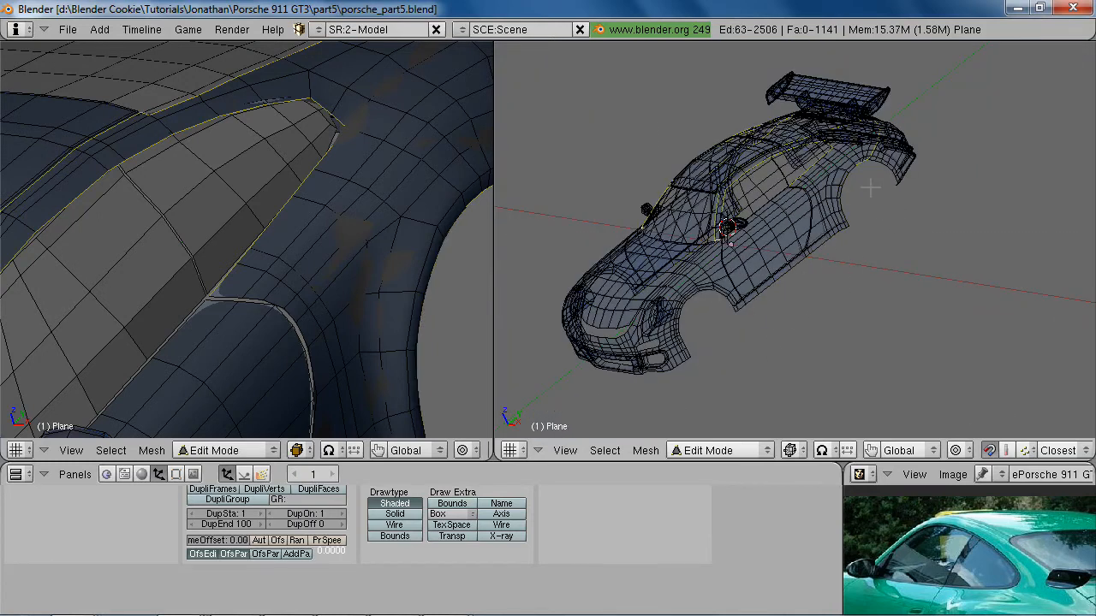
right_click(870, 91)
key("z")
middle_click_drag(880, 128, 842, 287, "shift")
scroll(841, 320, "up", 5)
middle_click_drag(848, 350, 874, 393)
scroll(865, 292, "up", 3)
middle_click_drag(874, 393, 934, 287, "shift")
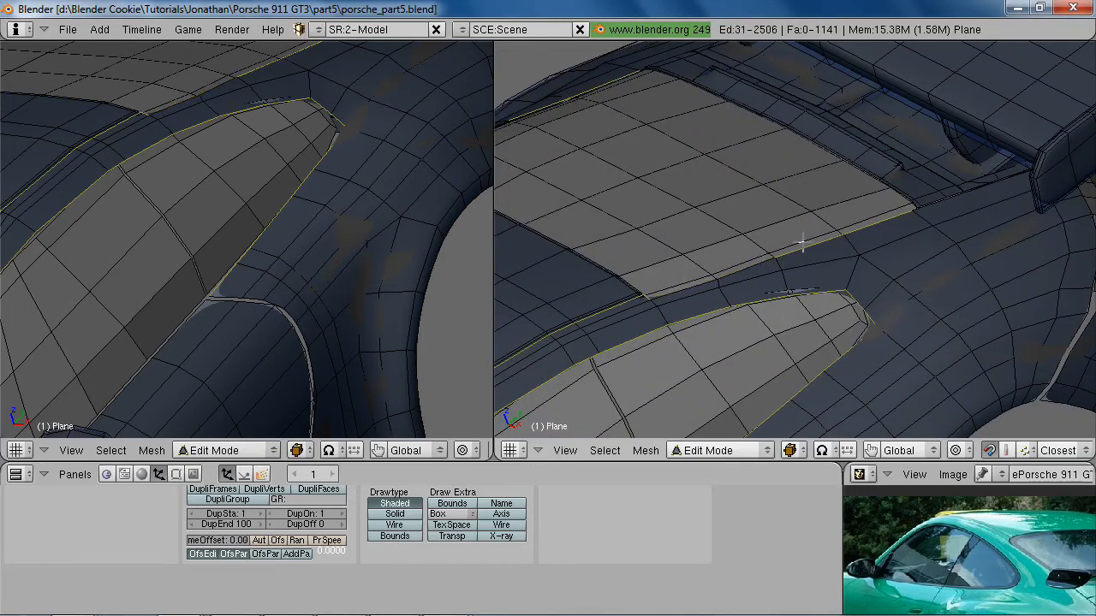
middle_click_drag(819, 249, 920, 246)
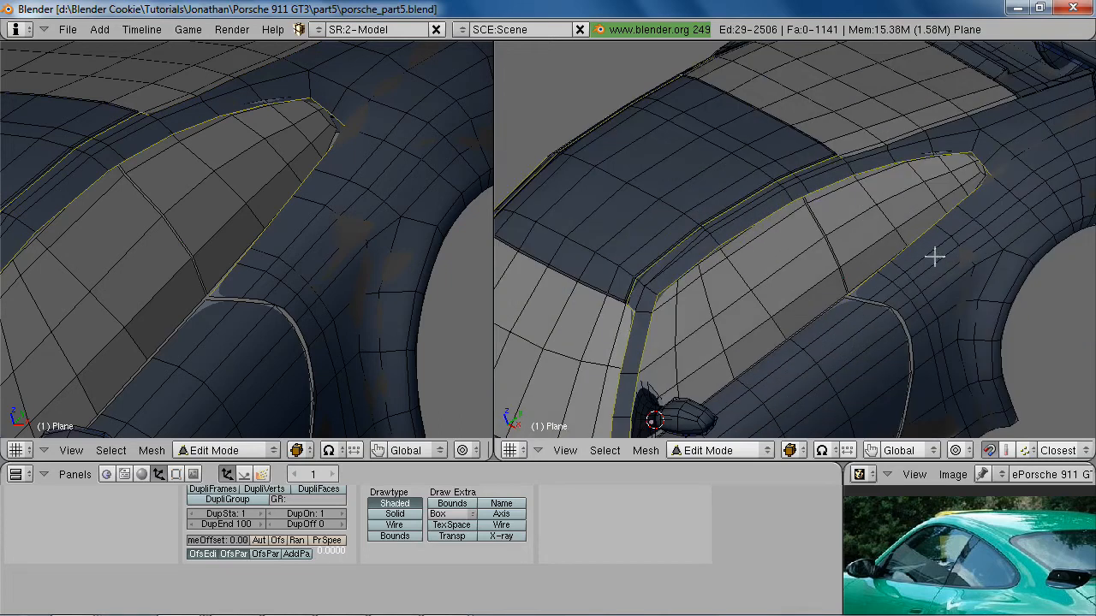
Extrude the selected roof groove and side window edges in place
key("e")
right_click(962, 292)
key("alt+s")
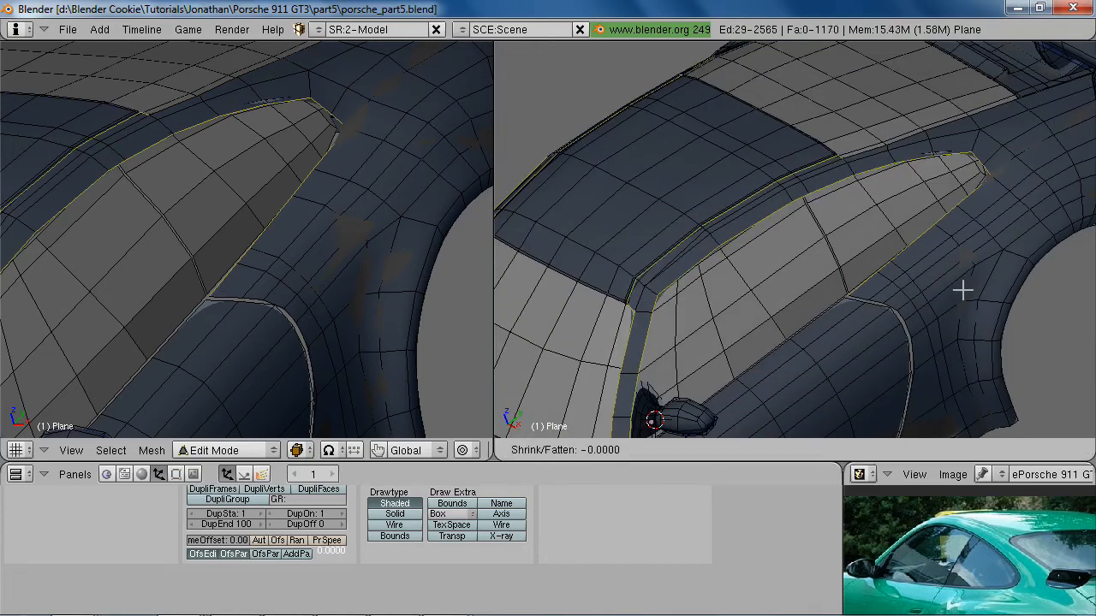
right_click(961, 283)
Try pulling the extruded edges inward by about 0.05 with Shrink/Fatten
key("z")
scroll(957, 288, "up", 5)
key("alt+s")
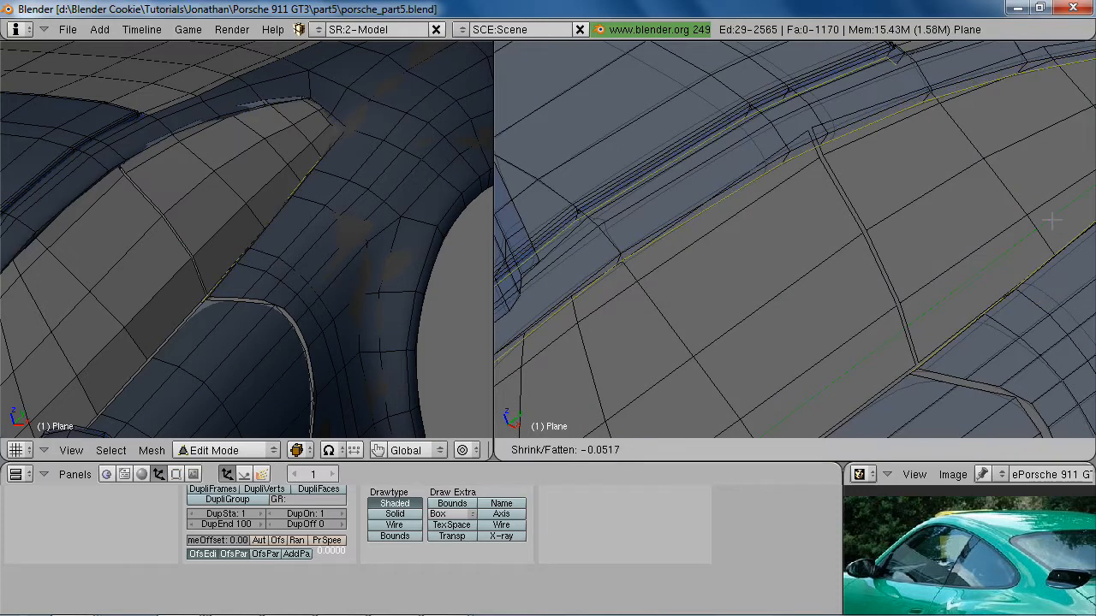
left_click(1052, 214)
middle_click_drag(860, 298, 961, 346)
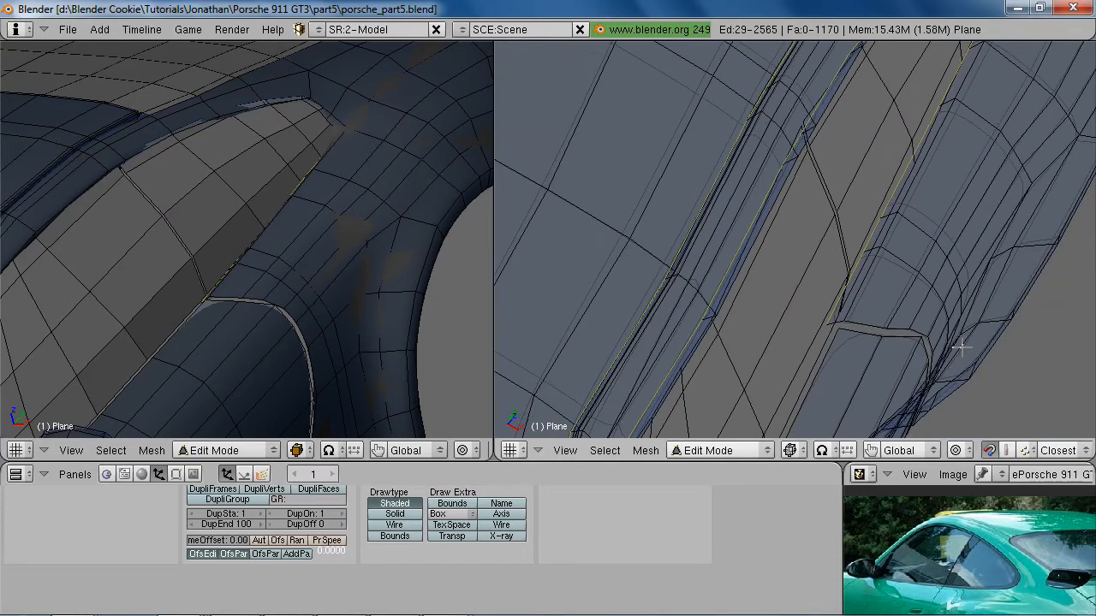
key("alt+s")
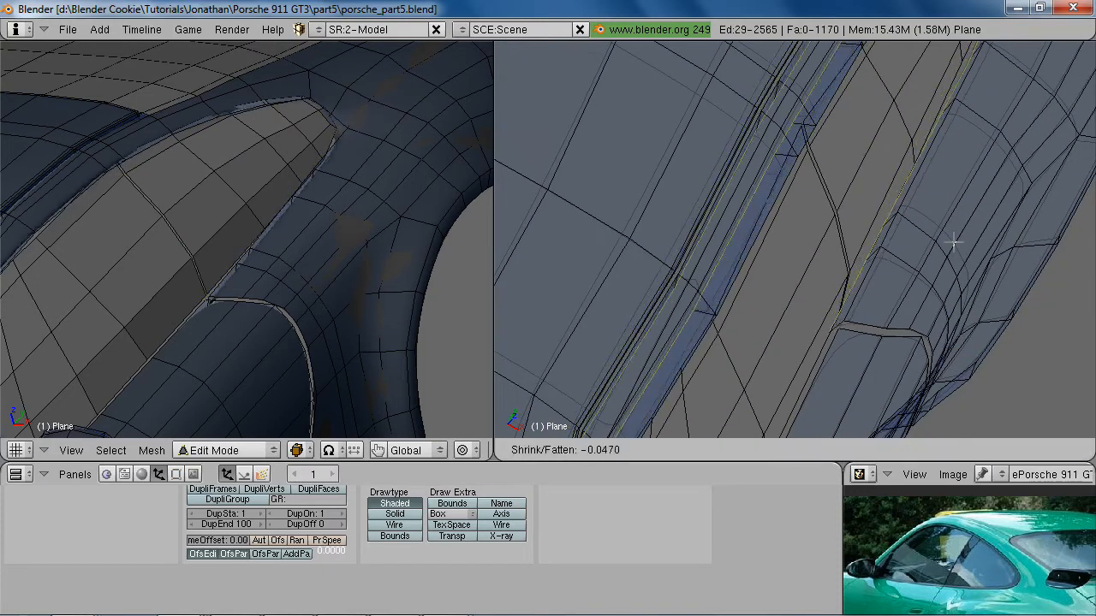
right_click(954, 226)
Shrink the extruded roof groove and side window edges by about 0.0185, and check the smoothed body in Object Mode
key("alt+s")
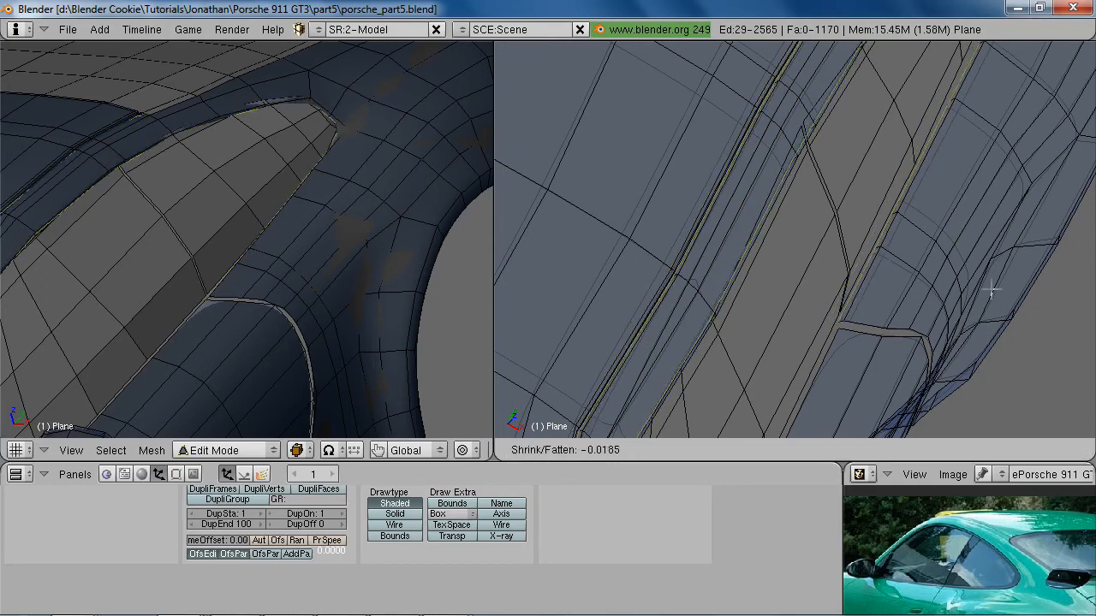
left_click(991, 293)
key("z")
scroll(988, 296, "down", 3)
middle_click_drag(988, 296, 815, 271)
key("Tab")
scroll(817, 332, "down", 4)
middle_click_drag(817, 333, 828, 313)
Add an edge loop on the body beside the roof groove, slid to about 91 percent toward the groove edge
scroll(727, 320, "up", 5)
key("Tab")
scroll(844, 269, "up", 3)
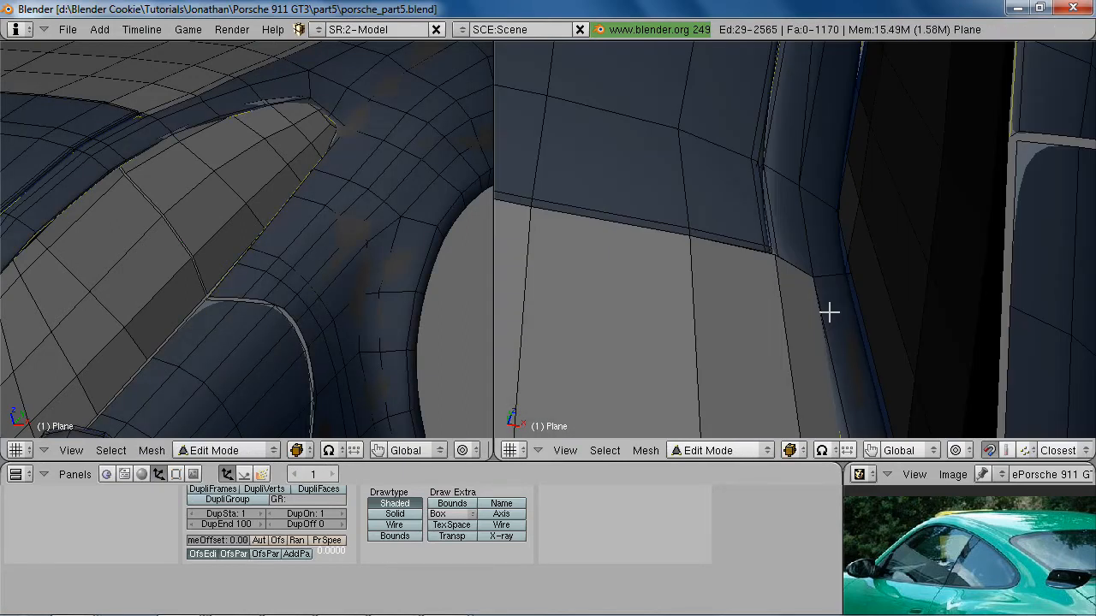
key("ctrl+r")
left_click(797, 260)
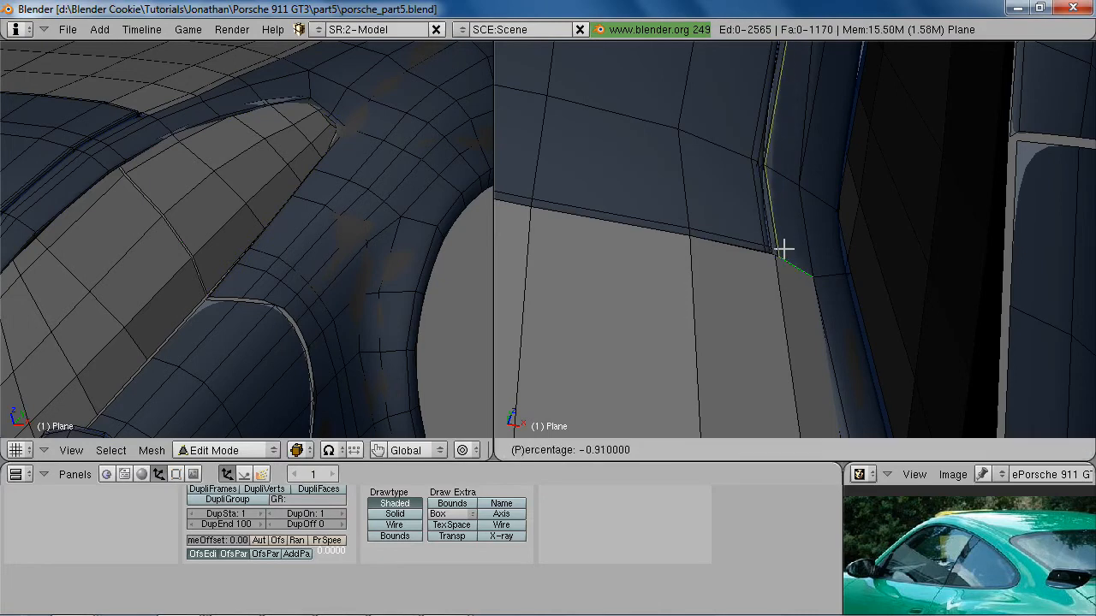
left_click(785, 255)
key("z")
key("Tab")
scroll(766, 309, "down", 4)
Enter Edit Mode on the windshield mesh and move its upper corner edge vertically along Z
key("z")
middle_click_drag(766, 309, 697, 302)
right_click(677, 300)
key("Tab")
key("z")
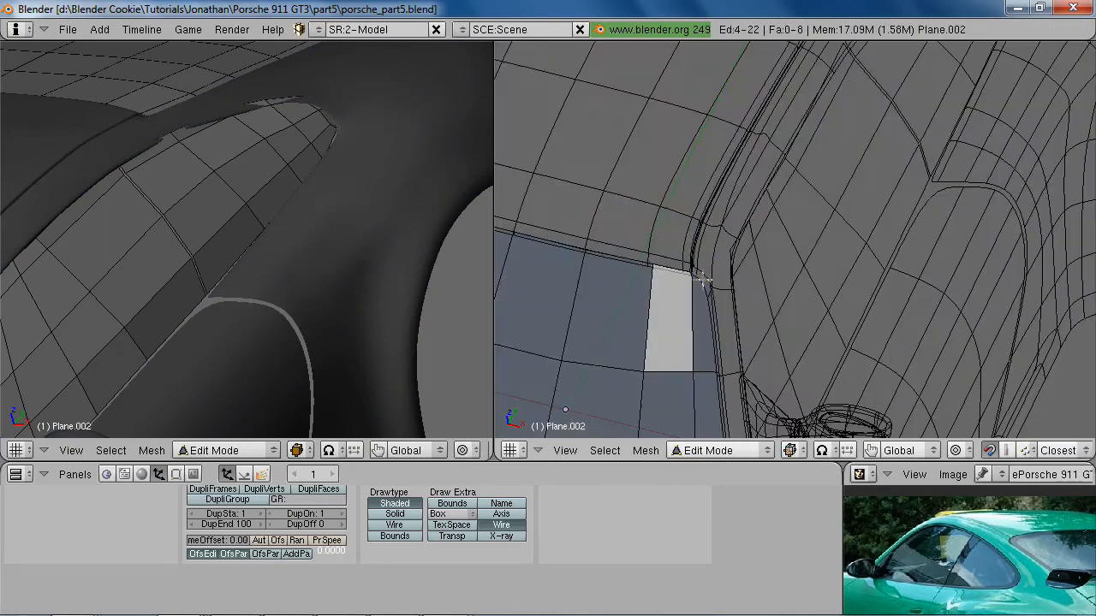
key("z")
key("g")
key("z")
left_click(766, 270)
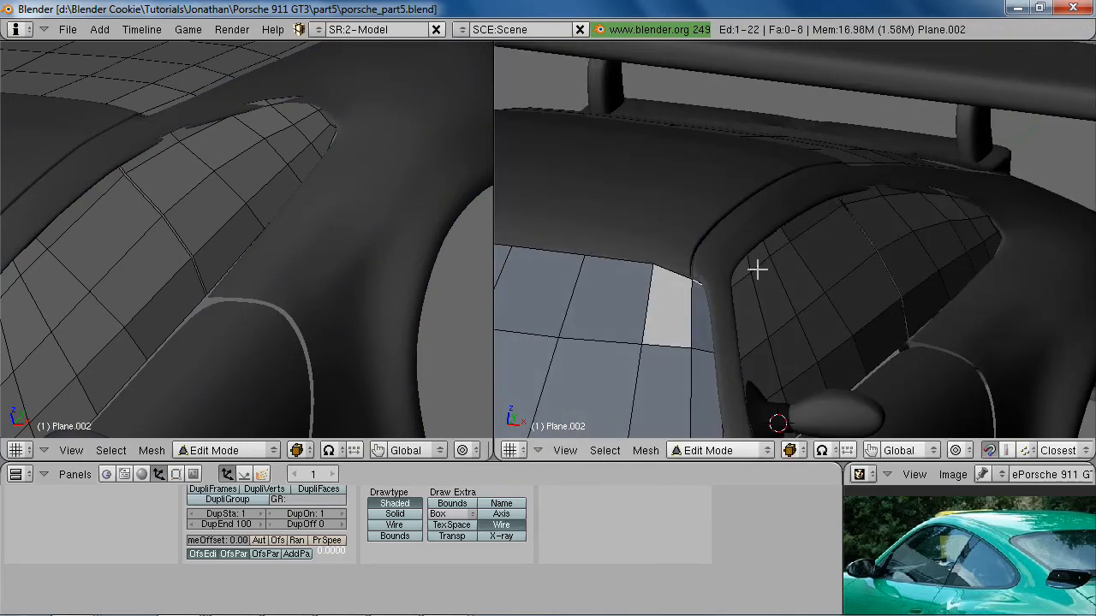
Select the windshield's top border edges, move them slightly down along Z, and leave Edit Mode
right_click(543, 246, "shift")
scroll(543, 246, "up", 2)
key("g")
key("z")
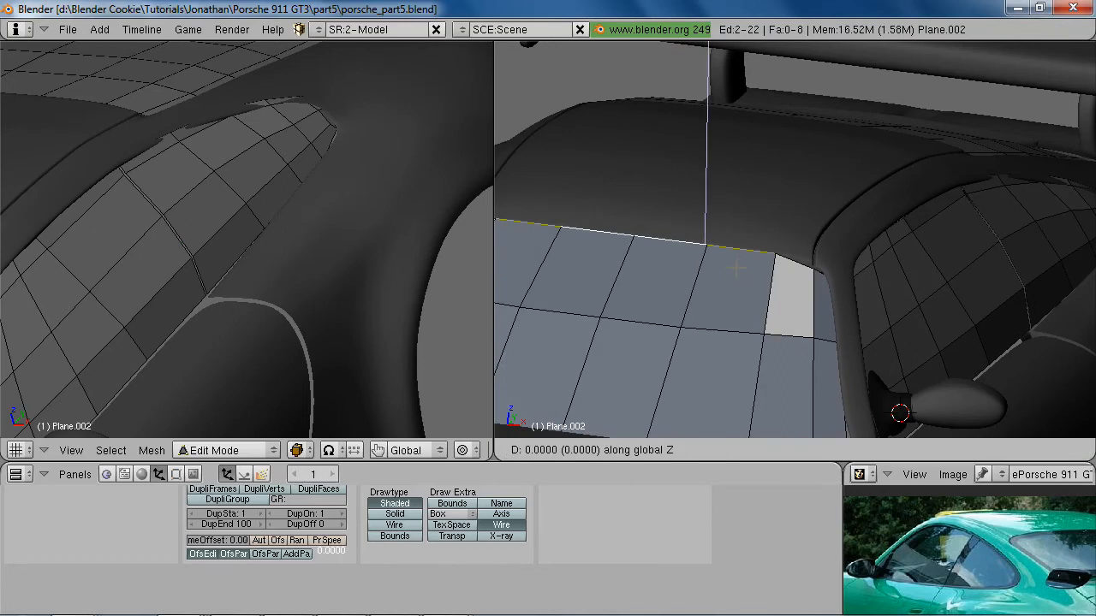
left_click(741, 279)
middle_click_drag(791, 276, 770, 251)
key("g")
key("Escape")
key("Tab")
Edit the body mesh and add an edge loop across the top of the windshield pillar, slid to about 0.91
right_click(800, 264)
key("Tab")
middle_click_drag(765, 386, 786, 265)
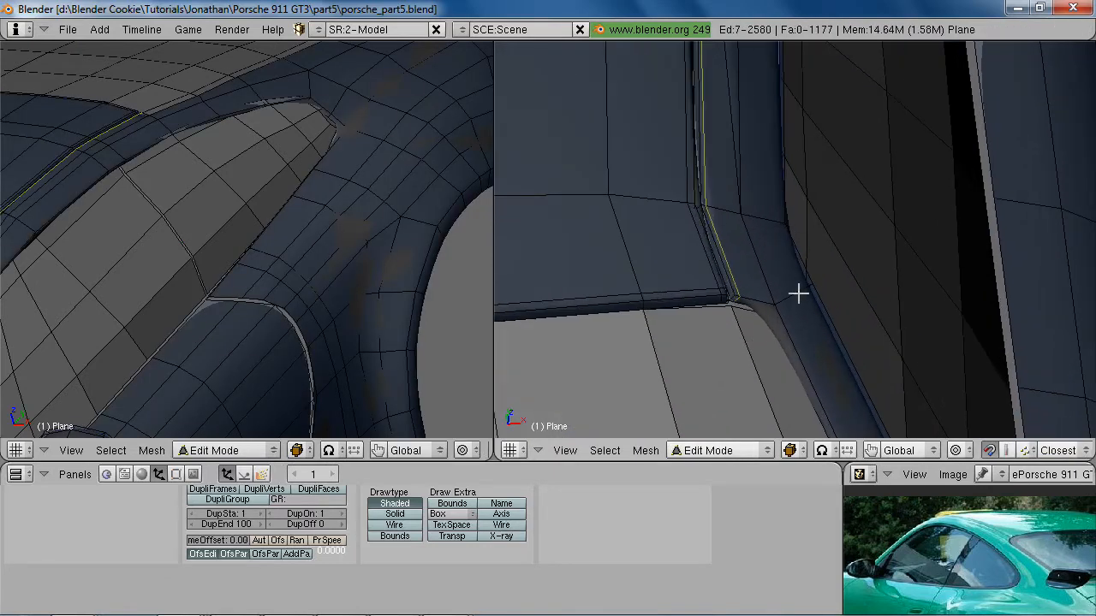
key("ctrl+r")
left_click(764, 261)
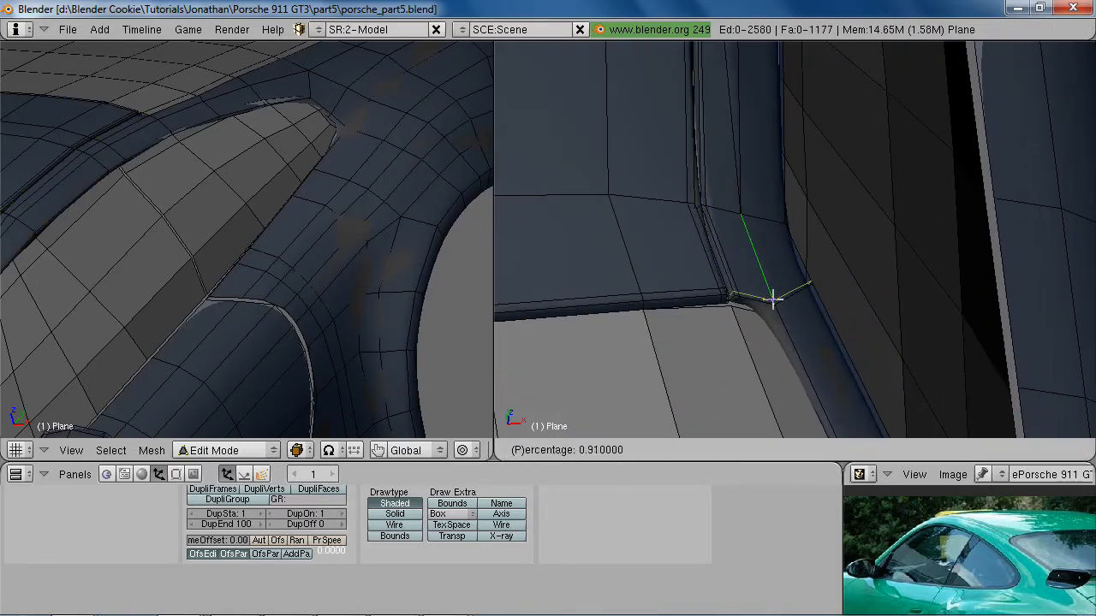
left_click(773, 300)
key("Tab")
middle_click_drag(773, 305, 682, 302)
key("Tab")
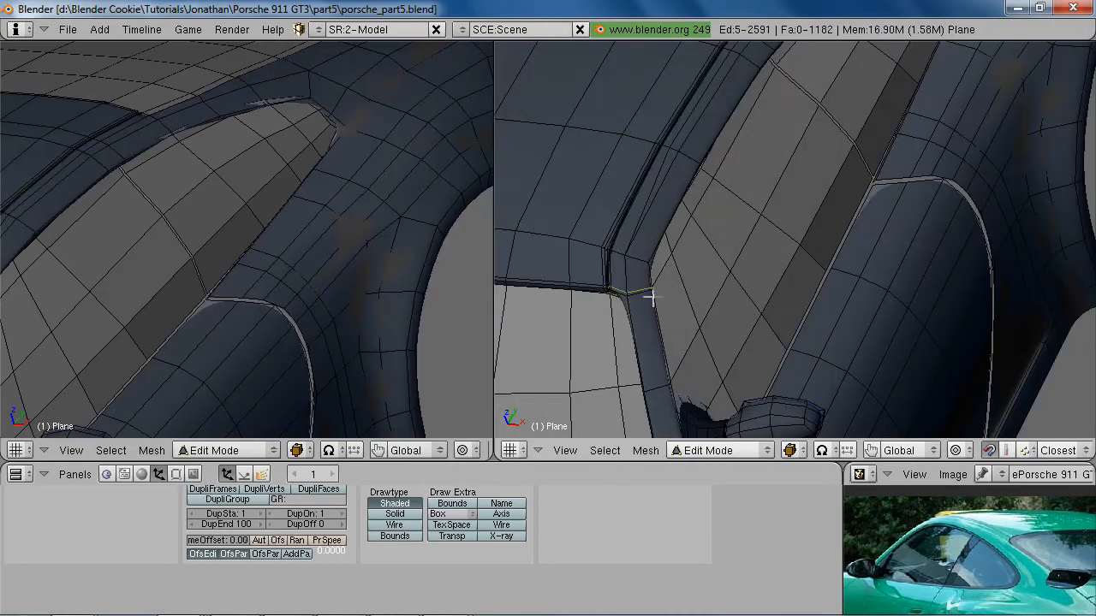
key("Tab")
key("Tab")
Add an edge loop along the windshield pillar and above the side window, close to the window opening
key("ctrl+r")
left_click(643, 289)
left_click(648, 291)
scroll(770, 321, "down", 5)
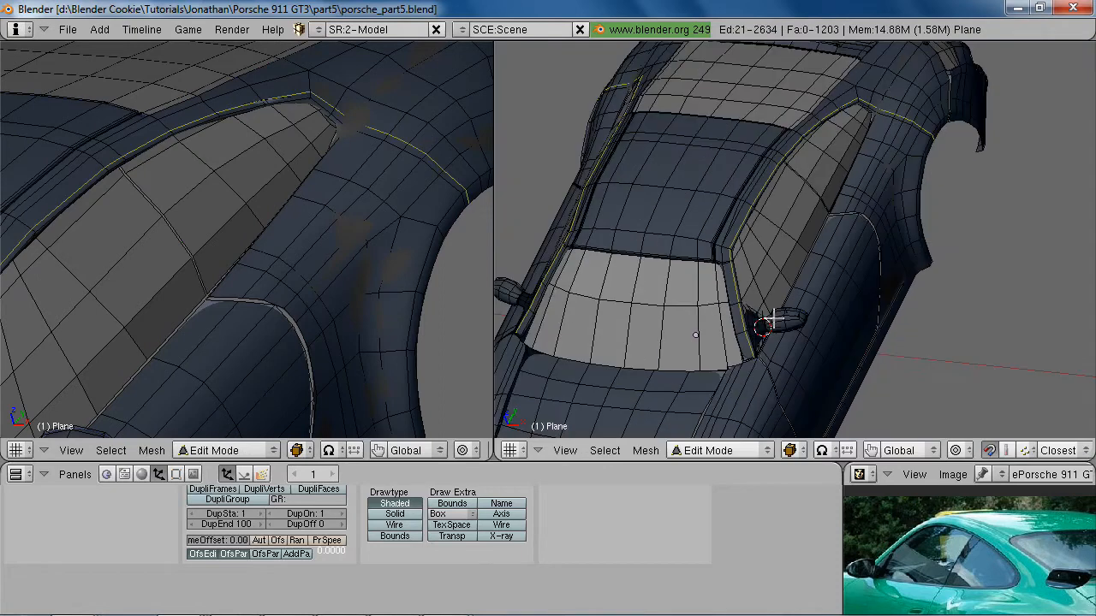
middle_click_drag(783, 296, 864, 137)
scroll(763, 296, "up", 5)
scroll(834, 264, "up", 3)
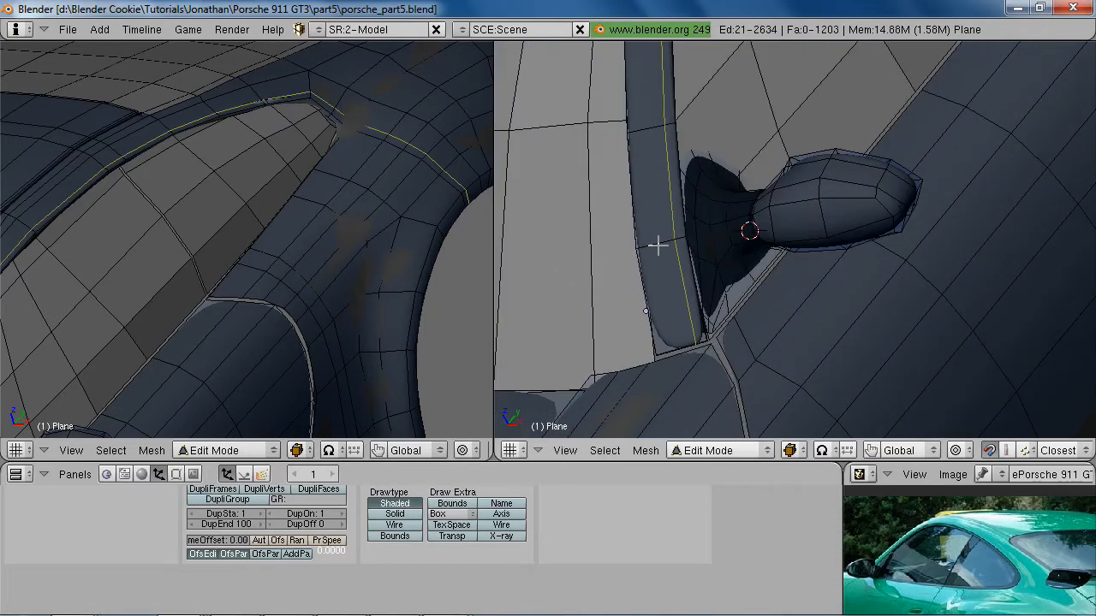
Add an edge loop across the base of the windshield pillar near the side mirror, close to its lower end
middle_click_drag(657, 247, 706, 195)
left_click(719, 287)
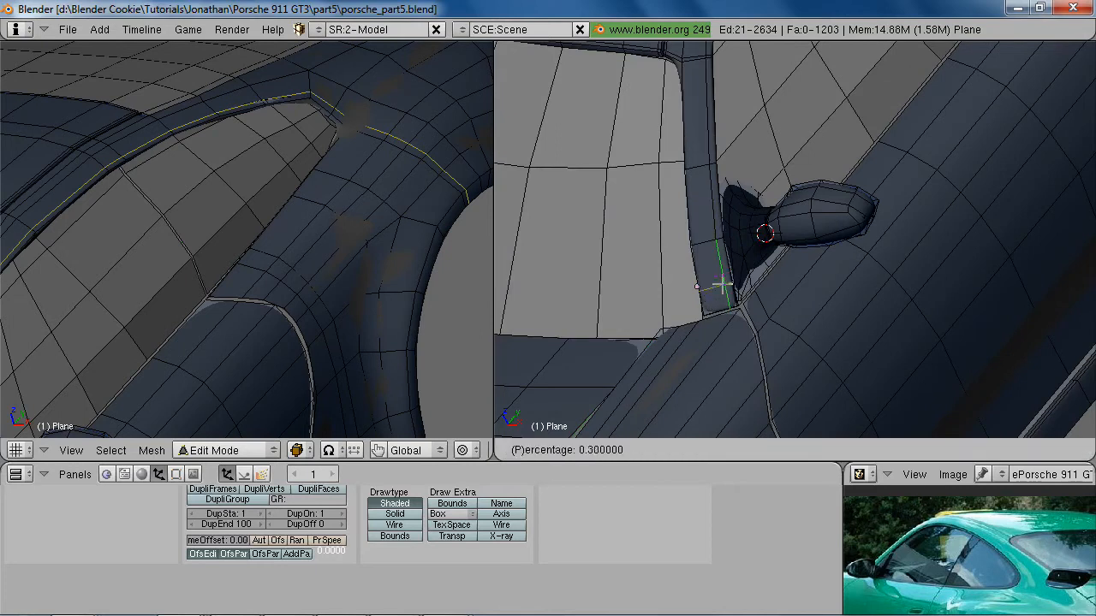
left_click(727, 302)
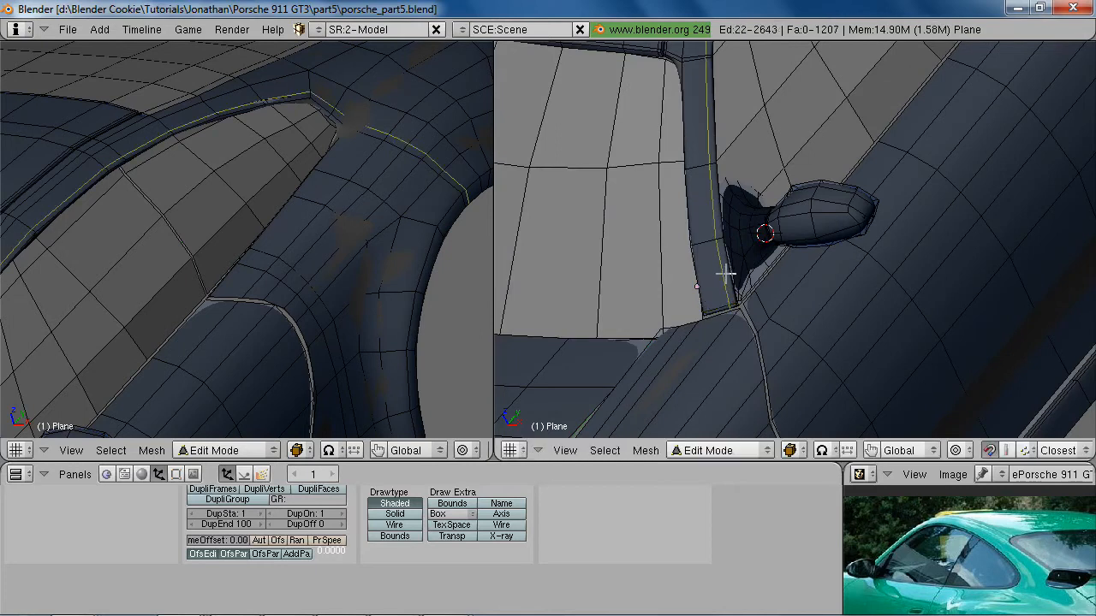
Slide the selected edge loop that frames the top of the side window slightly and leave Edit Mode
scroll(829, 225, "down", 6)
key("ctrl+e")
left_click(811, 217)
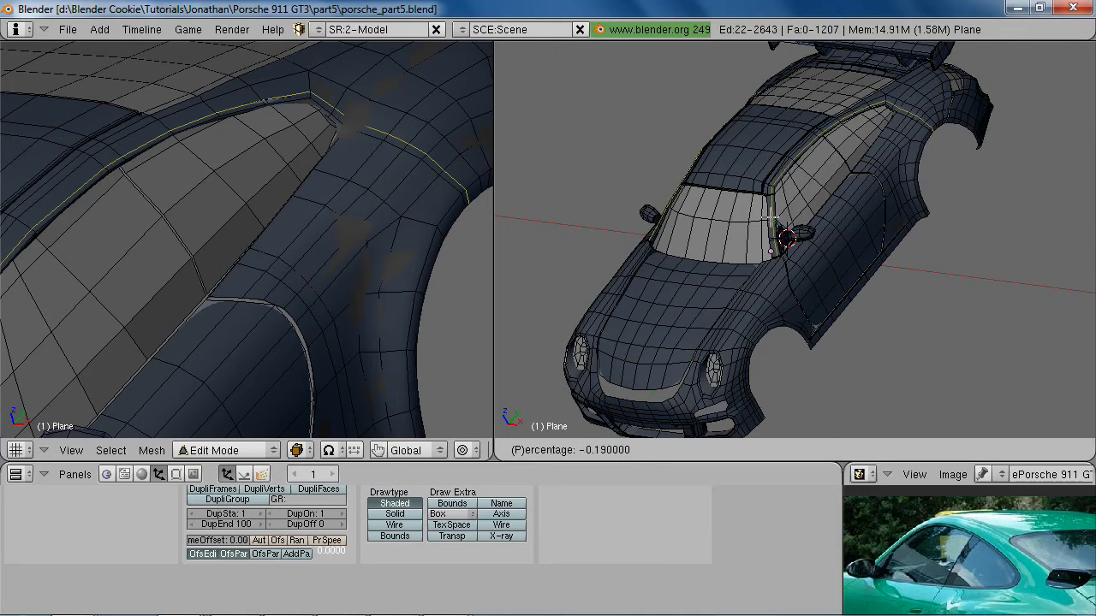
left_click(810, 316)
key("Tab")
scroll(810, 316, "up", 6)
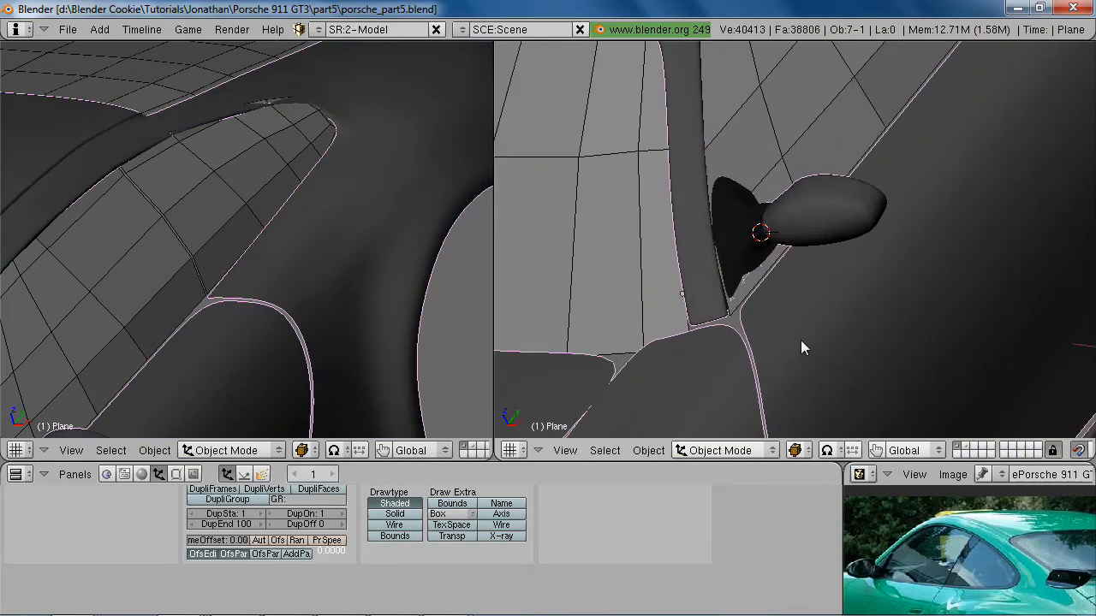
Edit the body mesh again and select the edge loop along the roof side above the side window
middle_click_drag(804, 325, 812, 322)
scroll(565, 296, "down", 7)
key("a")
middle_click_drag(879, 291, 763, 345)
scroll(812, 317, "up", 5)
key("Tab")
scroll(812, 317, "up", 3)
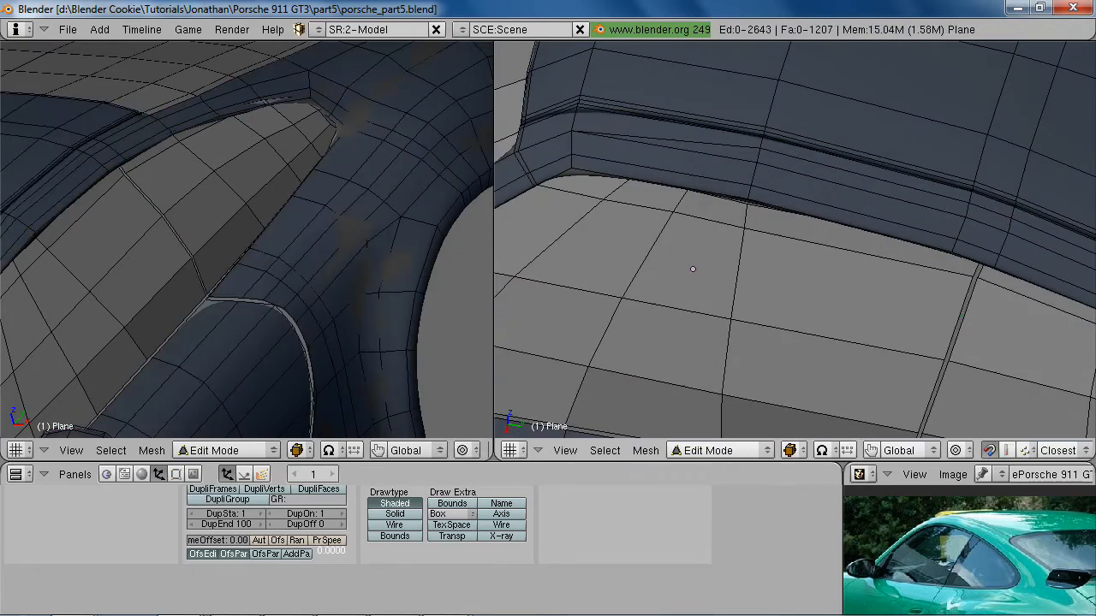
scroll(653, 193, "down", 1)
middle_click_drag(563, 176, 665, 286)
scroll(664, 286, "up", 4)
middle_click_drag(685, 218, 716, 280)
Switch to vertex selection and test-move the vertices where the edge loops converge above the side window near the pillar
key("ctrl+Tab")
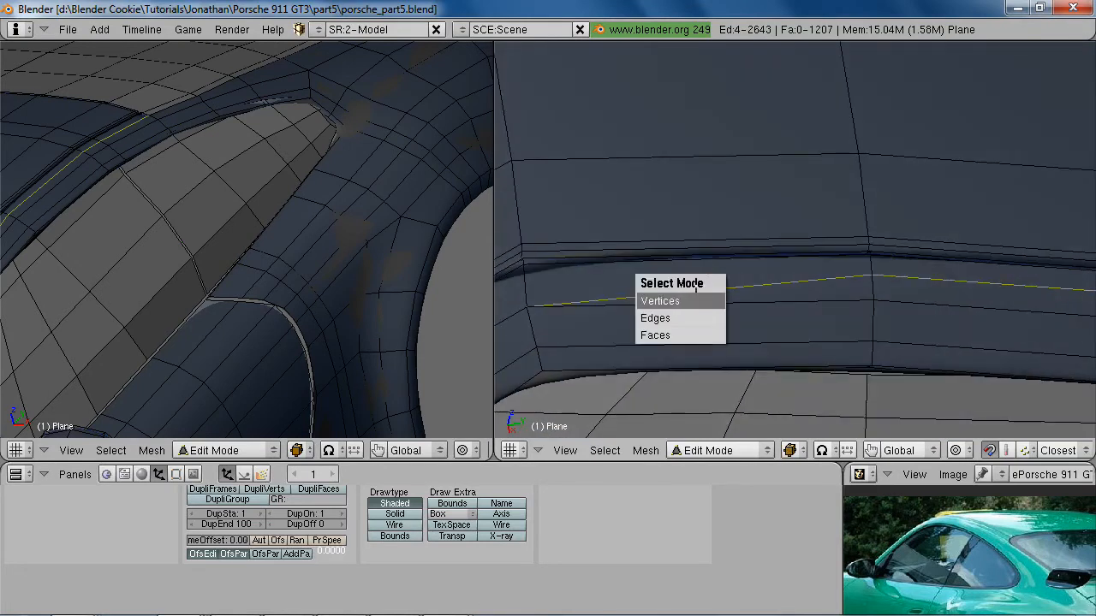
left_click(660, 300)
scroll(724, 282, "down", 2)
key("g")
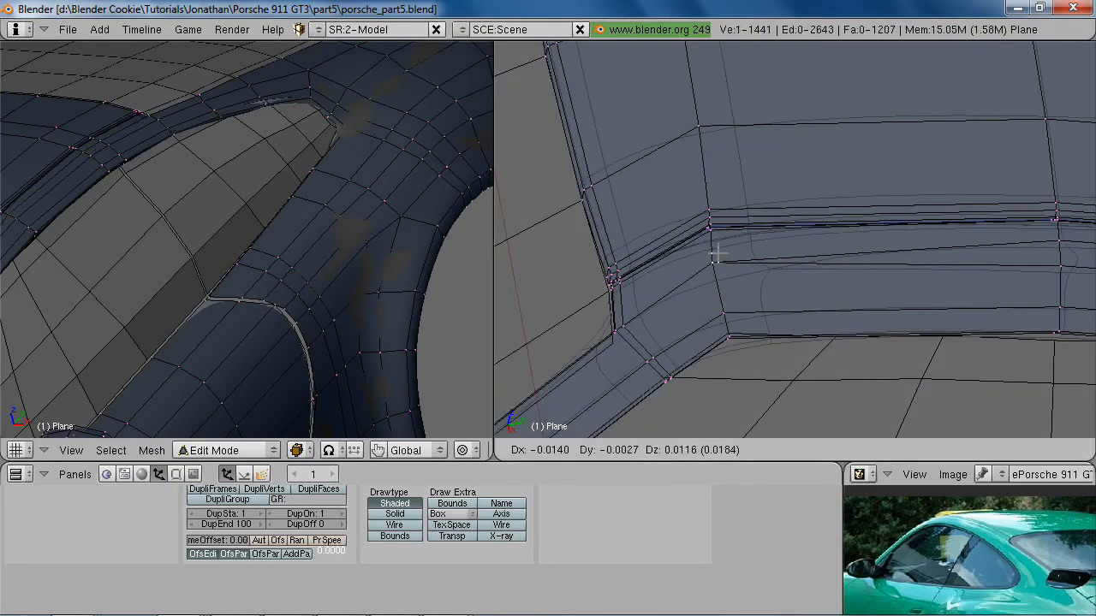
right_click(1049, 286)
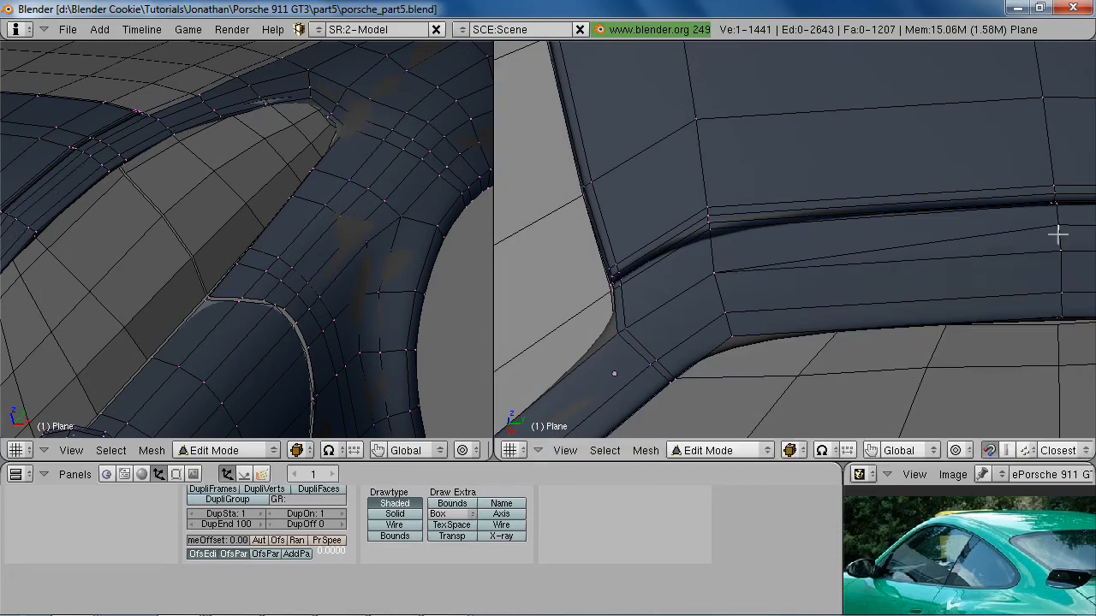
key("z")
right_click(1059, 229)
key("g")
left_click(1058, 236)
right_click(699, 273)
key("g")
left_click(715, 302)
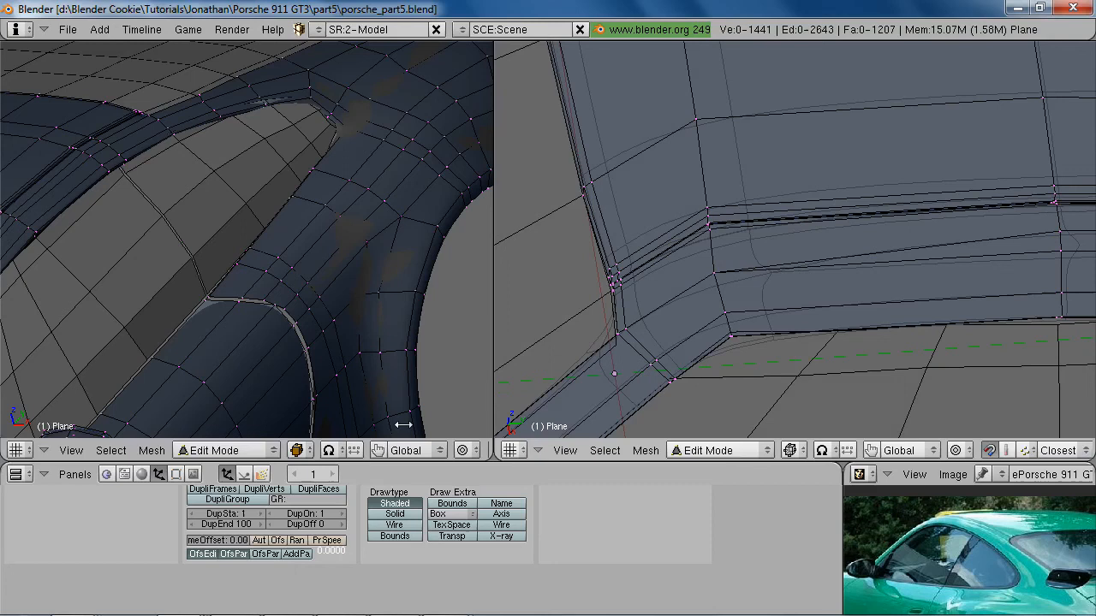
Check whether AutoMerge Editing is enabled for the mesh
left_click(152, 451)
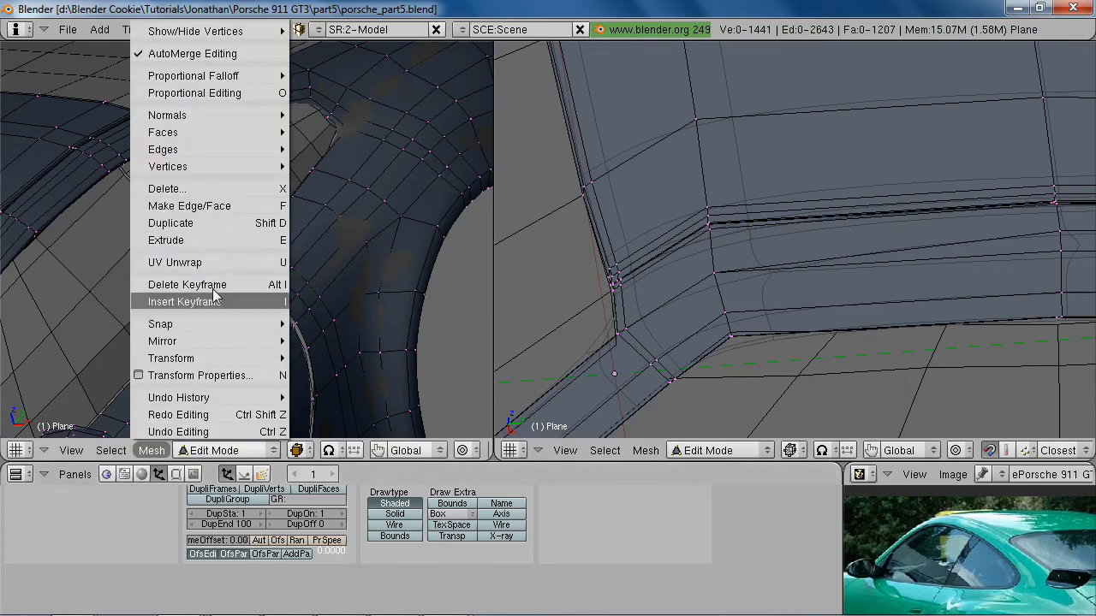
left_click(248, 56)
key("z")
scroll(837, 280, "down", 2)
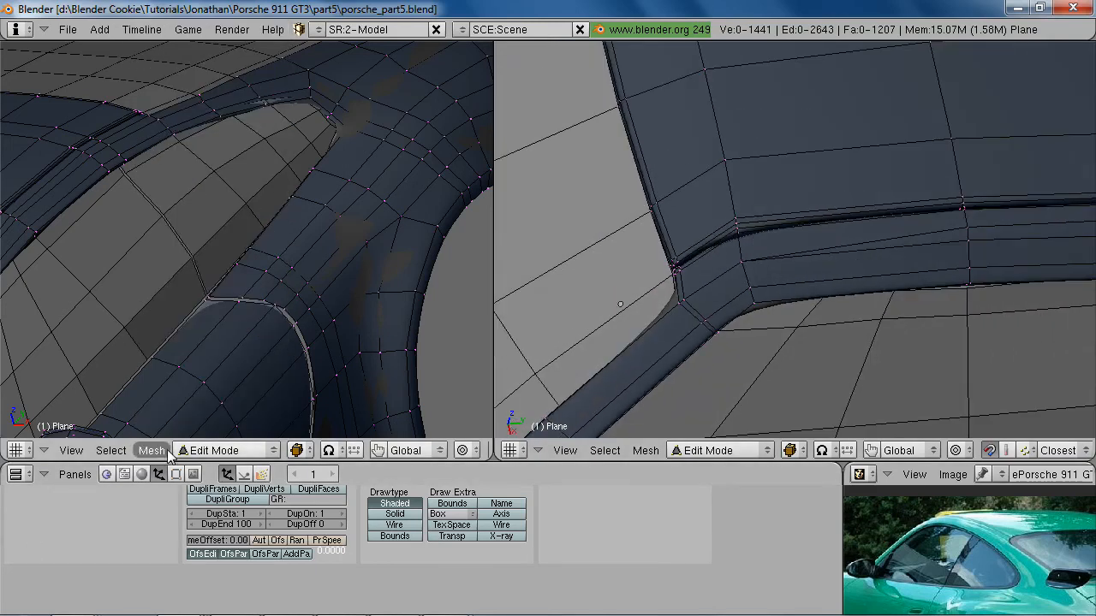
left_click(152, 450)
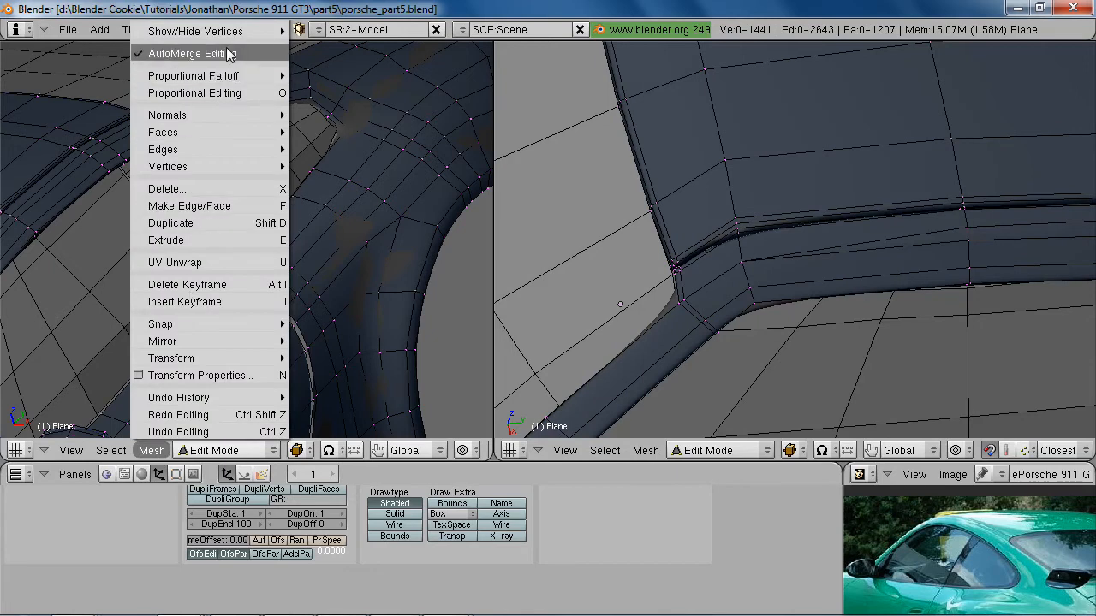
scroll(725, 244, "down", 2, "ctrl")
Switch to face selection and triangulate the long tapering face below the roof groove near the windshield pillar
left_click(683, 283)
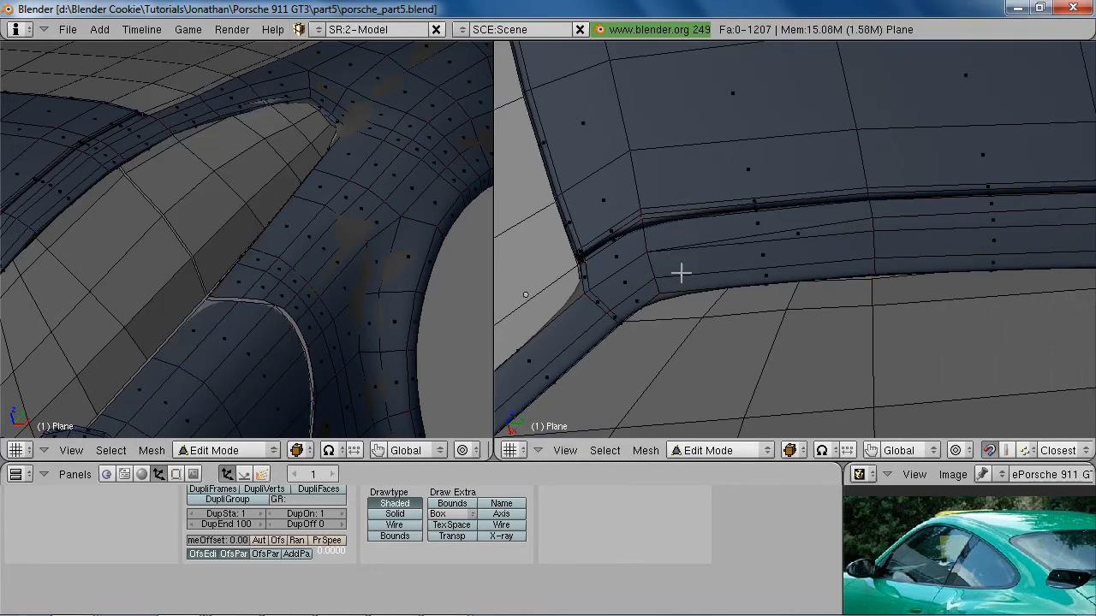
right_click(765, 225)
scroll(764, 227, "up", 1)
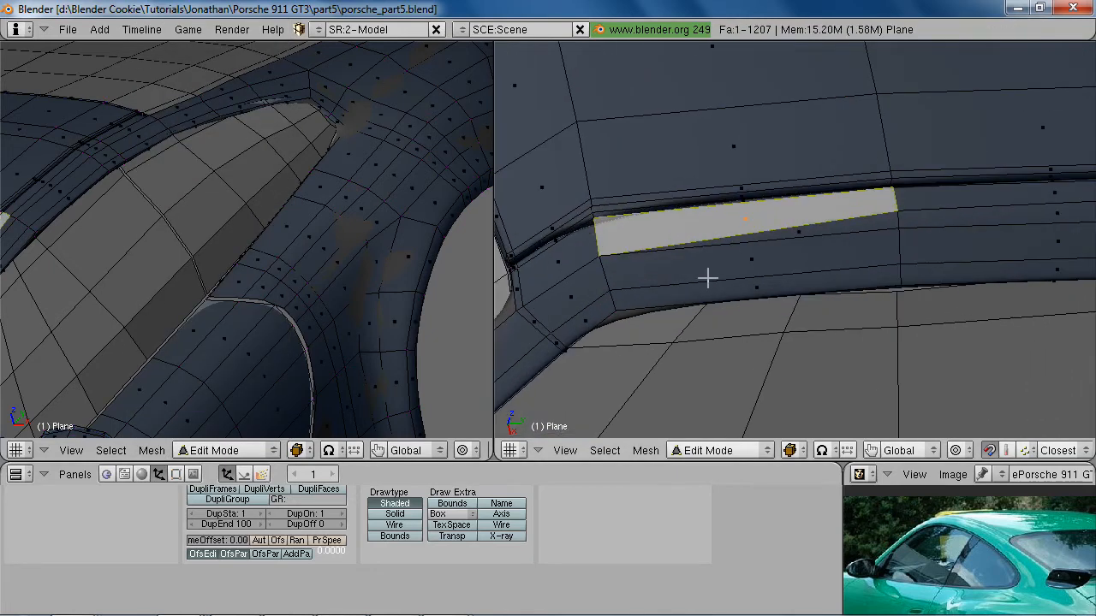
key("ctrl+t")
middle_click_drag(583, 277, 742, 287, "shift")
scroll(743, 286, "up", 2)
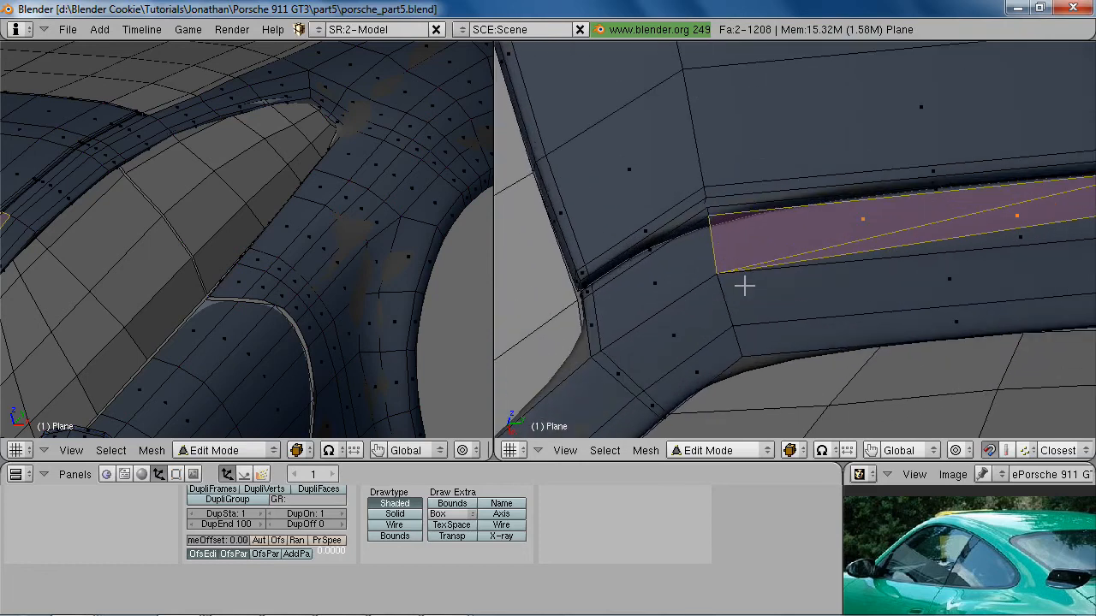
Add an edge loop across the corner band at the windshield pillar's top, slid to about -0.43
key("ctrl+r")
left_click(599, 322)
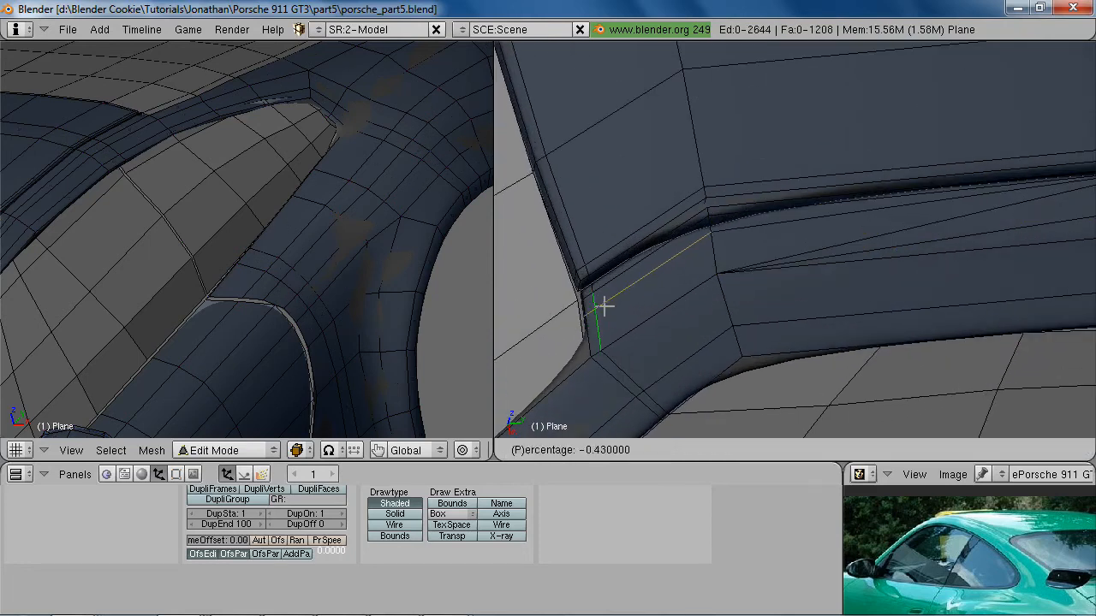
left_click(604, 305)
Select the two adjoining triangular faces where the new loop ends above the side window and rotate their shared edge
middle_click_drag(887, 221, 850, 226, "shift")
right_click(842, 218)
right_click(833, 206, "shift")
middle_click_drag(968, 246, 891, 264, "shift")
right_click(857, 248)
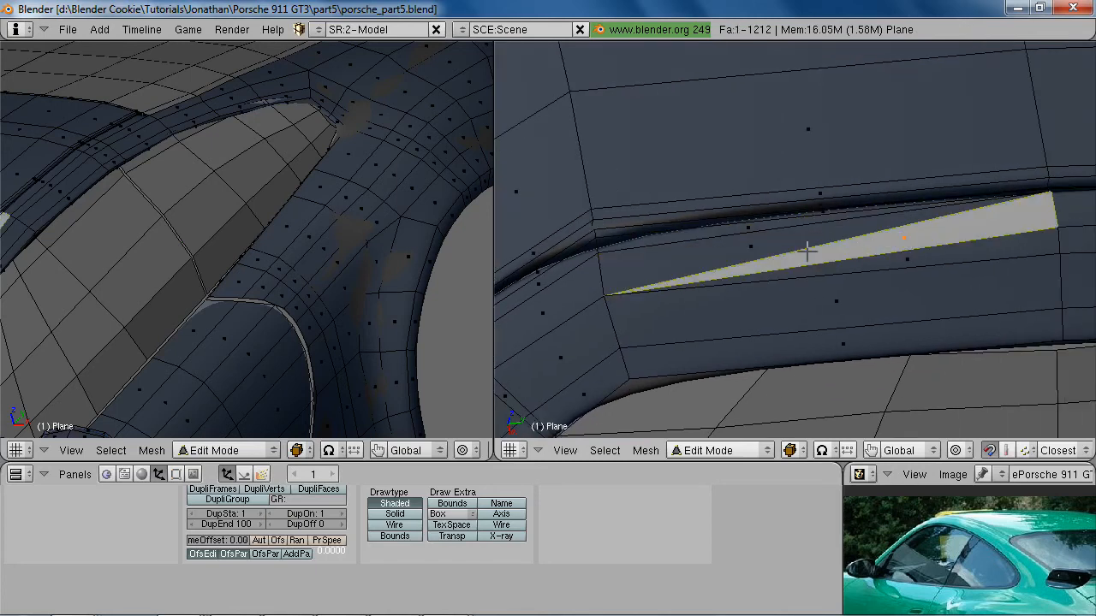
right_click(763, 246, "shift")
scroll(770, 253, "down", 2)
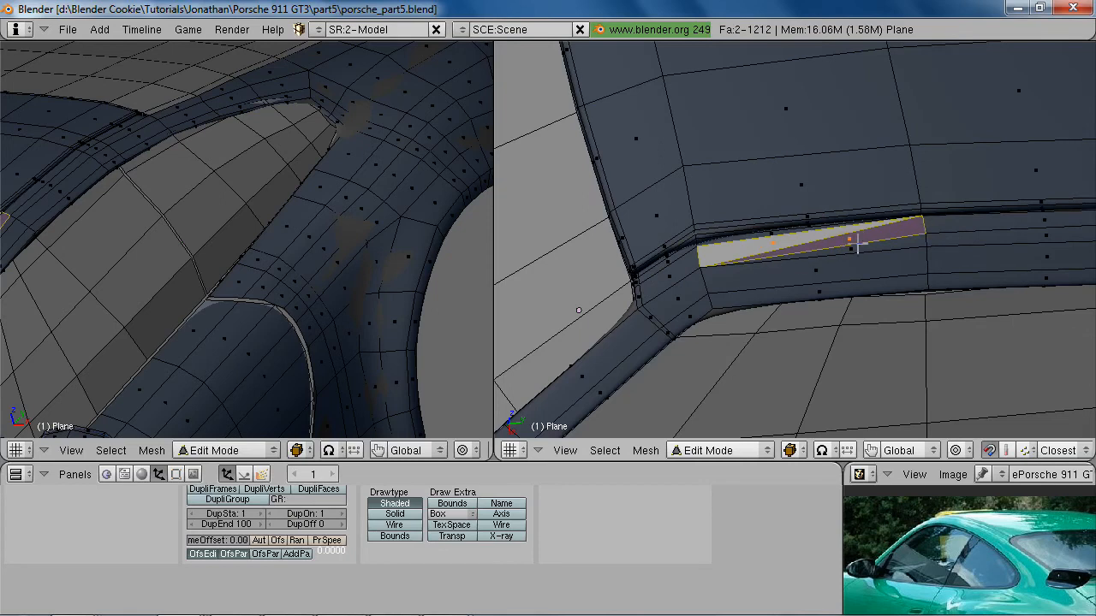
scroll(810, 245, "up", 2)
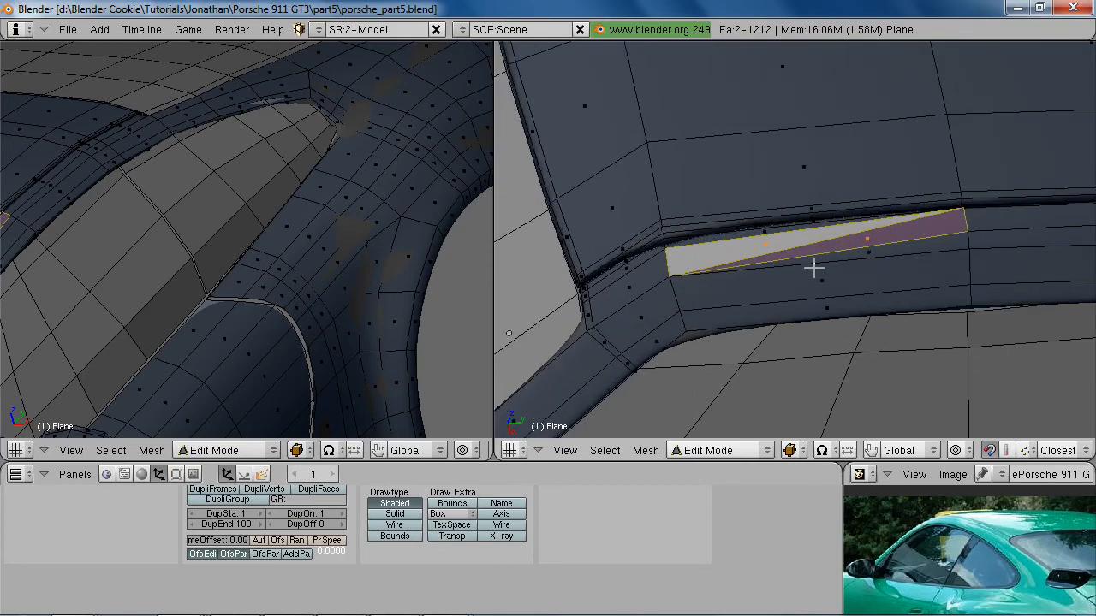
key("ctrl+e")
left_click(783, 229)
Join the remaining pairs of neighbouring triangles above the side window into single faces and leave Edit Mode
key("a")
right_click(784, 251)
right_click(873, 255, "shift")
key("f")
right_click(857, 228)
right_click(761, 232, "shift")
key("f")
key("a")
scroll(817, 286, "down", 3)
key("Tab")
scroll(819, 289, "down", 6)
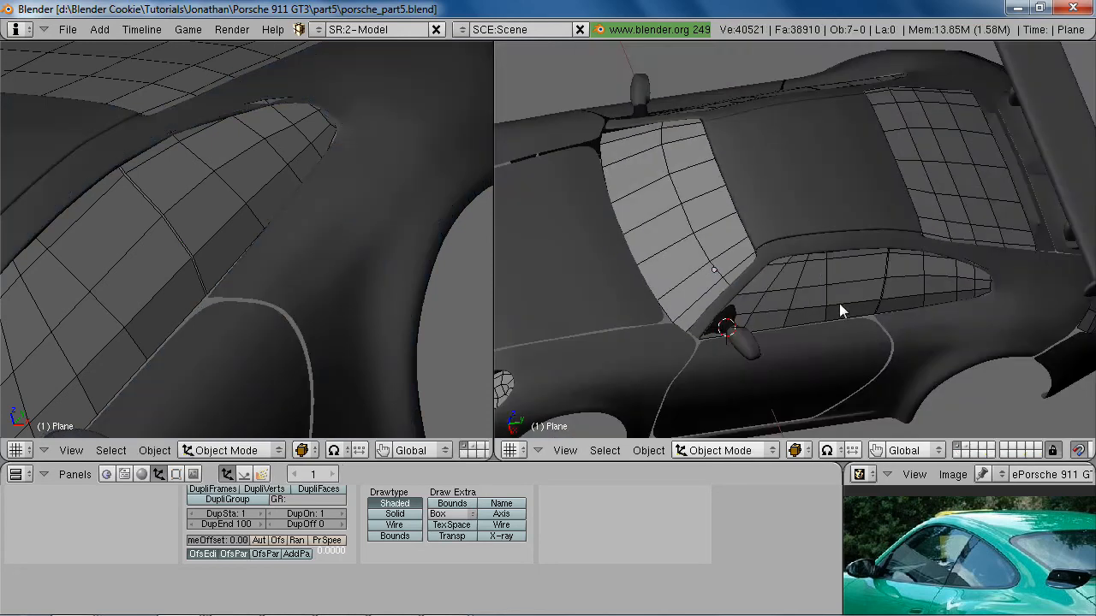
Edit the side window mesh in vertex selection and shift a vertex on its upper rear border along X
scroll(820, 293, "up", 8)
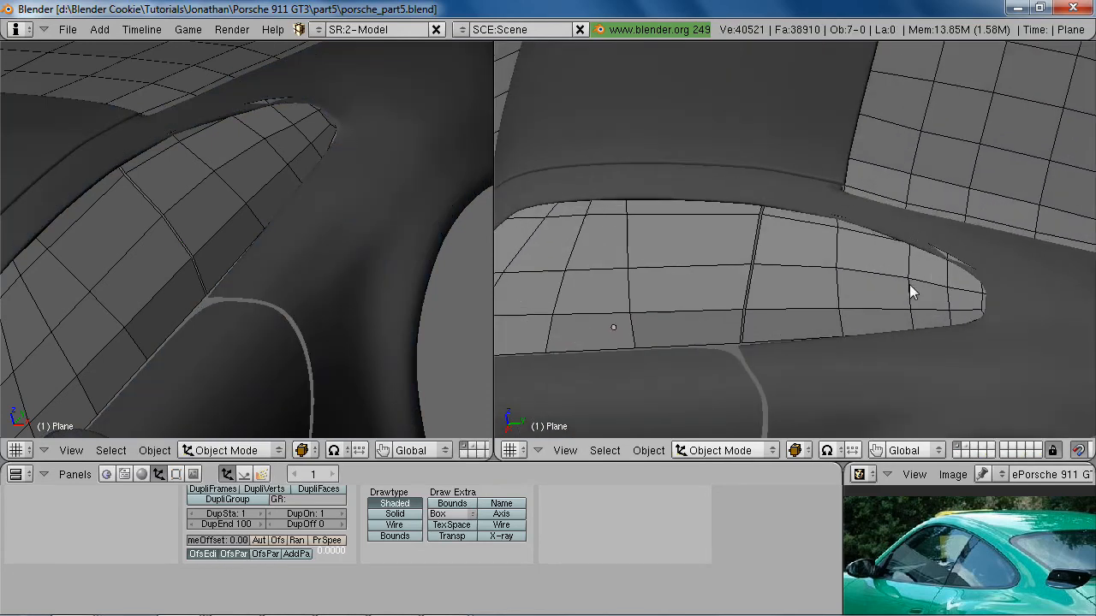
right_click(911, 287)
key("Tab")
key("ctrl+Tab")
left_click(934, 226)
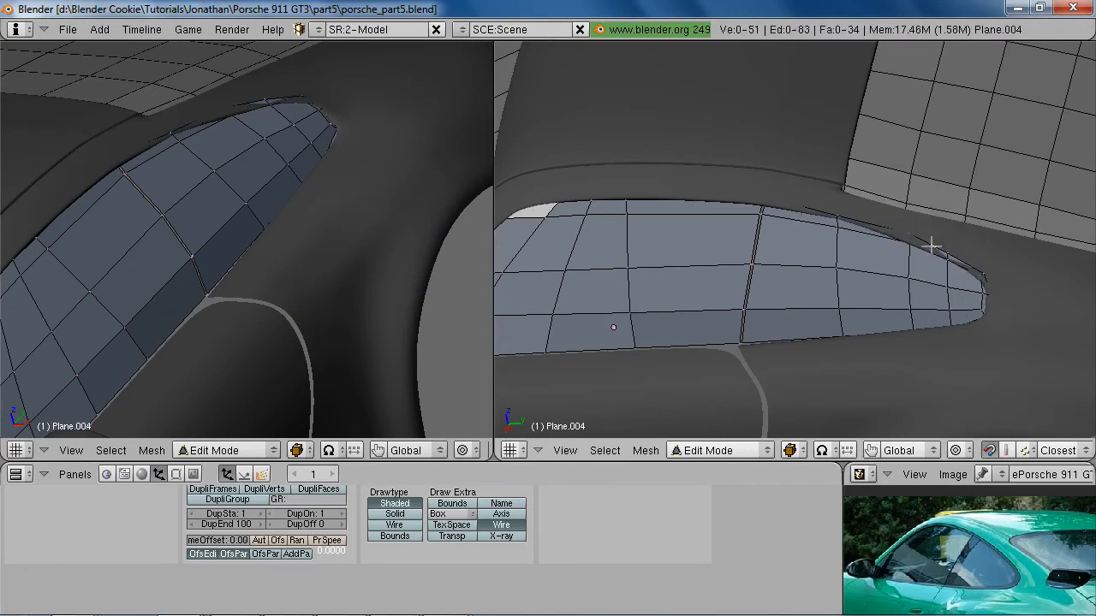
middle_click_drag(947, 265, 881, 266)
scroll(1001, 258, "up", 2)
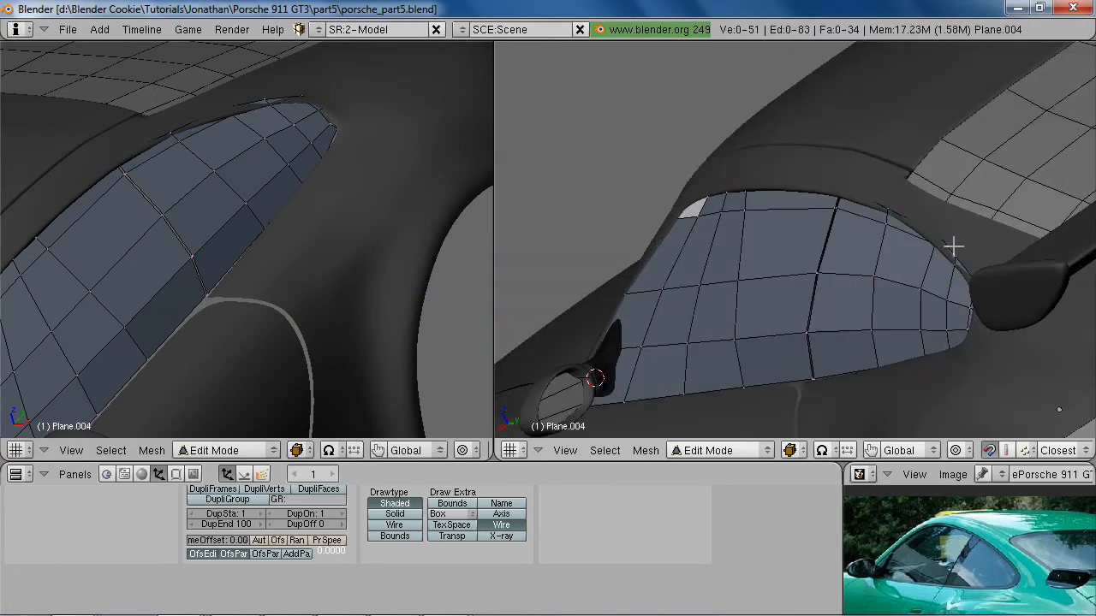
right_click(969, 262)
key("g")
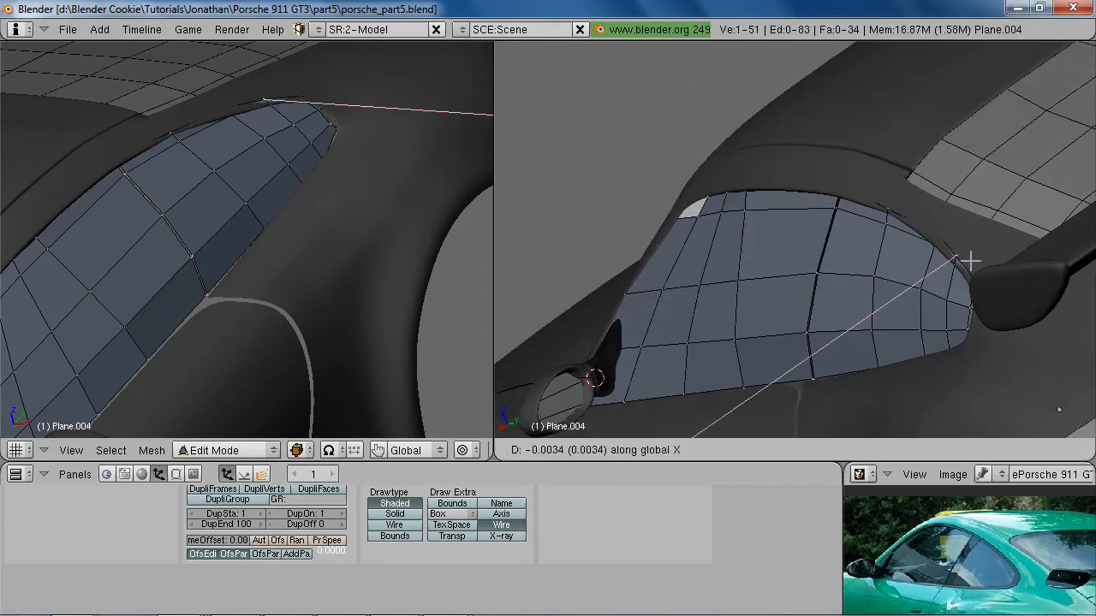
left_click(971, 261)
Move the vertices on the side window's upper rear border along Z to follow the body opening
right_click(942, 266, "shift")
key("g")
key("z")
left_click(948, 274)
key("z")
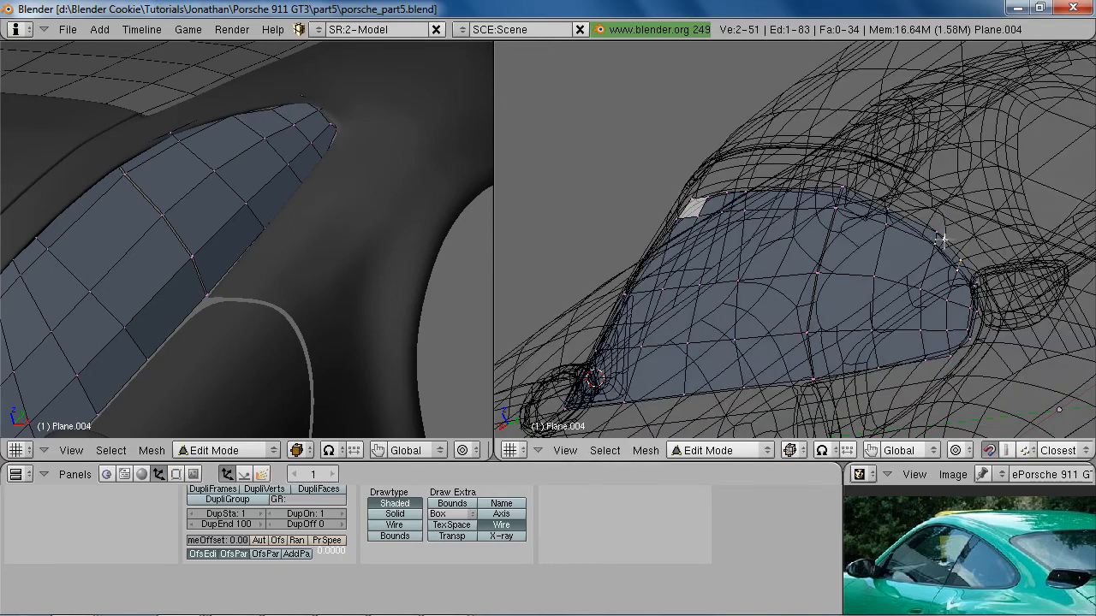
right_click(935, 243, "shift")
key("z")
key("g")
key("z")
left_click(935, 250)
Adjust a further vertex near the side window's rear tip along Z to fit the body
middle_click_drag(935, 250, 781, 237)
scroll(1014, 343, "up", 2)
key("a")
right_click(946, 264, "shift")
key("g")
key("z")
left_click(946, 269)
key("z")
key("z")
key("z")
key("z")
Reposition individual vertices around the side window's rear curve so they sit against the body opening
key("g")
left_click(798, 222)
key("z")
key("z")
key("g")
left_click(801, 242)
key("z")
right_click(792, 193)
key("z")
key("z")
key("z")
key("g")
left_click(747, 223)
Fine-tune the vertices at the side window's rear tip and along the adjoining upper edge, checking them in wireframe
key("g")
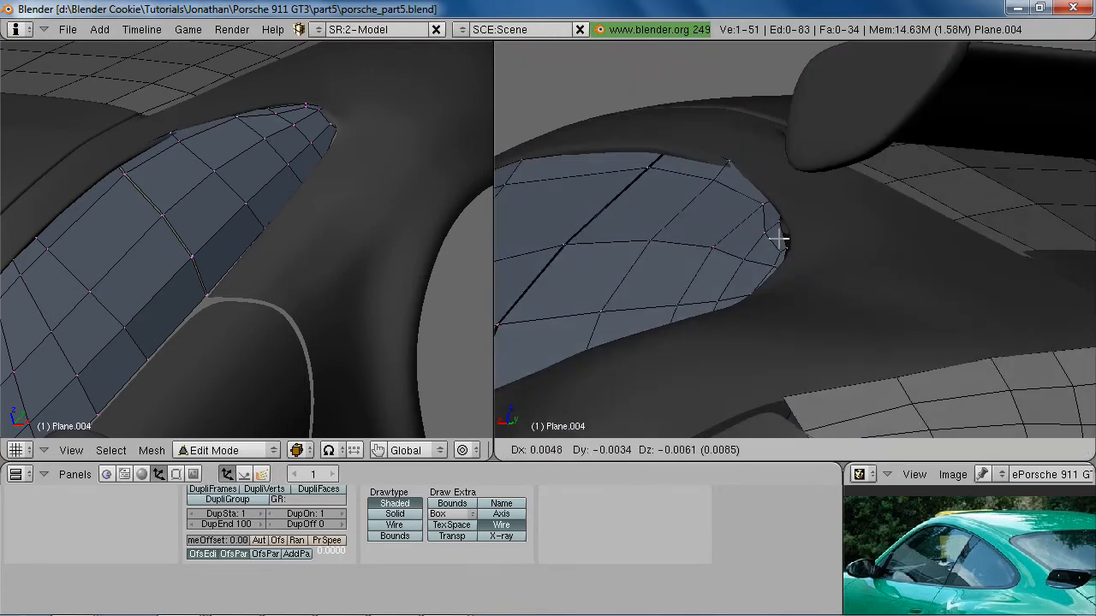
key("z")
key("z")
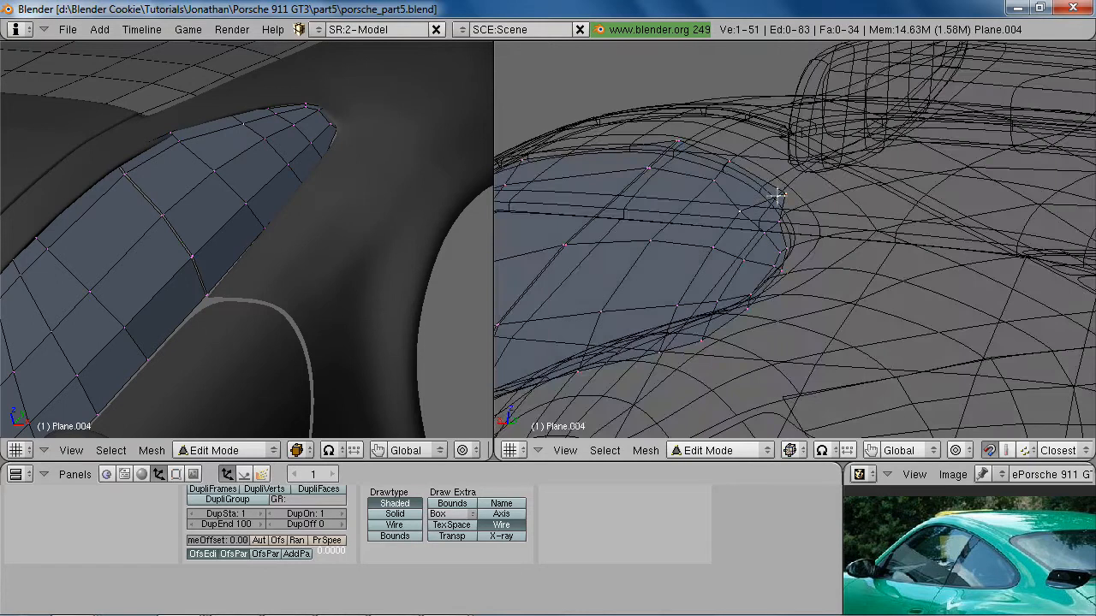
left_click(740, 205)
key("g")
left_click(735, 208)
key("z")
right_click(780, 220)
key("z")
key("g")
left_click(785, 216)
key("g")
left_click(740, 174)
Move two more vertices along the side window's upper edge behind the divider
middle_click_drag(751, 222, 697, 191)
key("g")
left_click(712, 215)
key("g")
left_click(687, 176)
Move the vertices at the top of the side window's divider strip to meet the body's window edge
key("z")
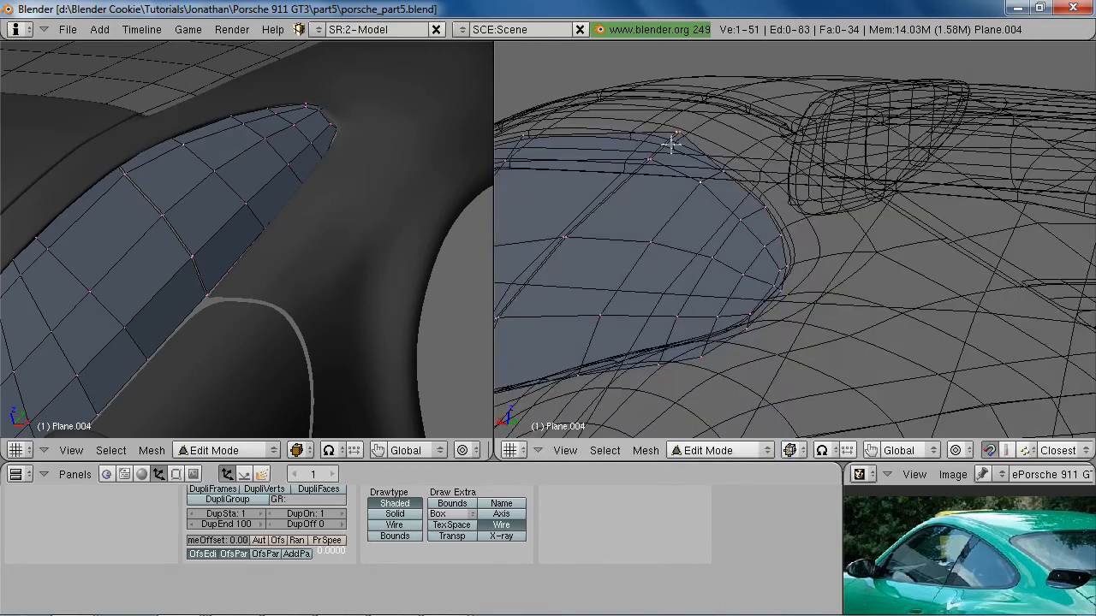
right_click(710, 118, "shift")
key("z")
middle_click_drag(709, 118, 768, 181)
key("g")
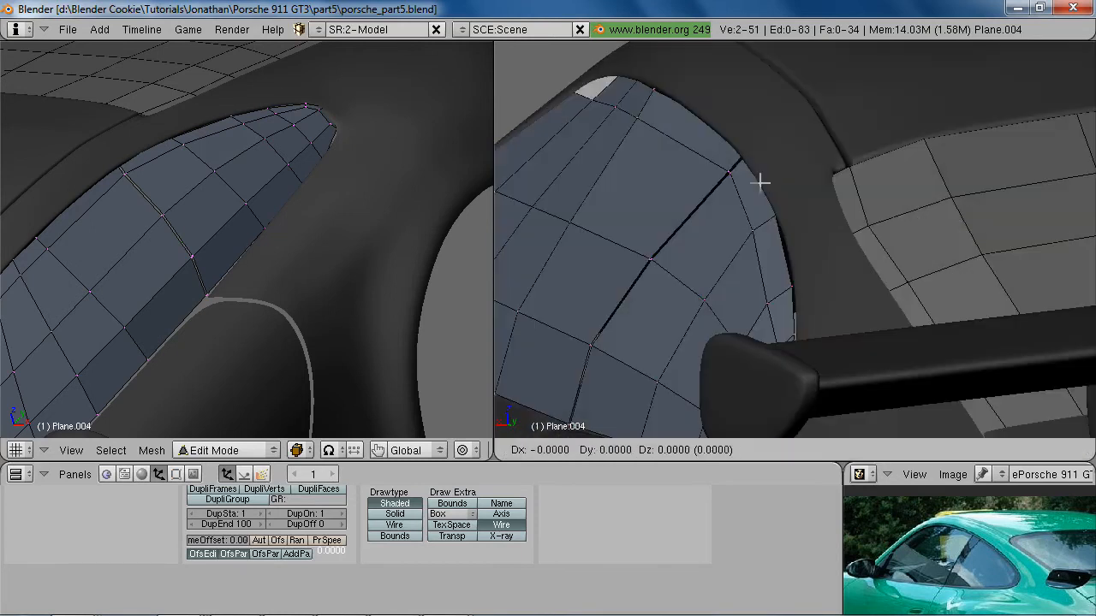
left_click(743, 192)
right_click(727, 173, "shift")
key("g")
left_click(718, 174)
Select the short edge at the middle of the side window's rear tip and move it slightly
middle_click_drag(700, 183, 808, 367)
scroll(734, 241, "down", 4)
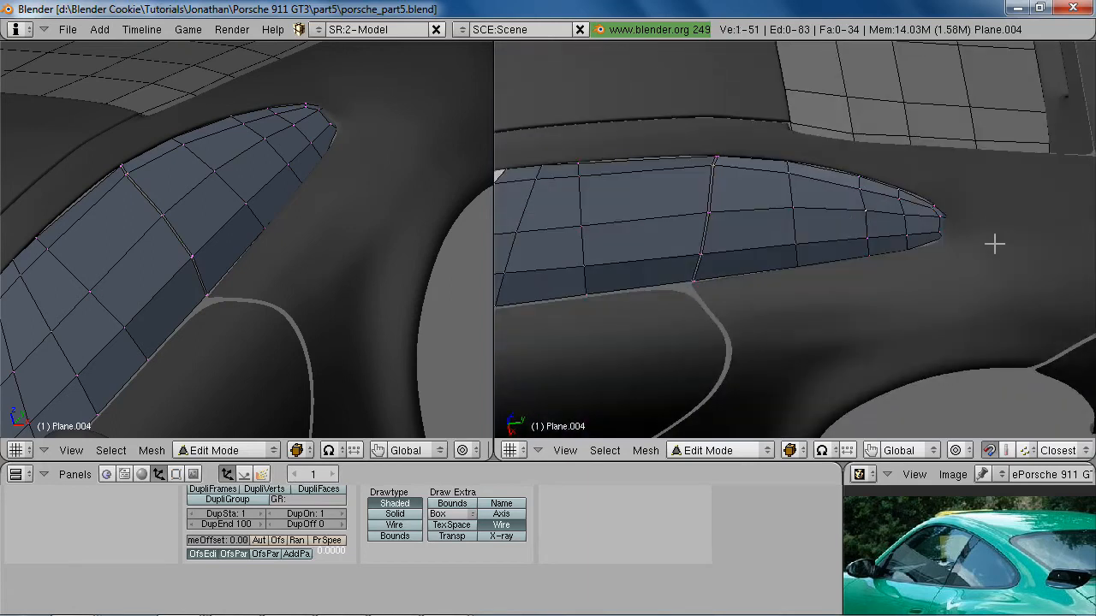
middle_click_drag(979, 233, 872, 260, "shift")
scroll(775, 303, "up", 4)
key("a")
key("g")
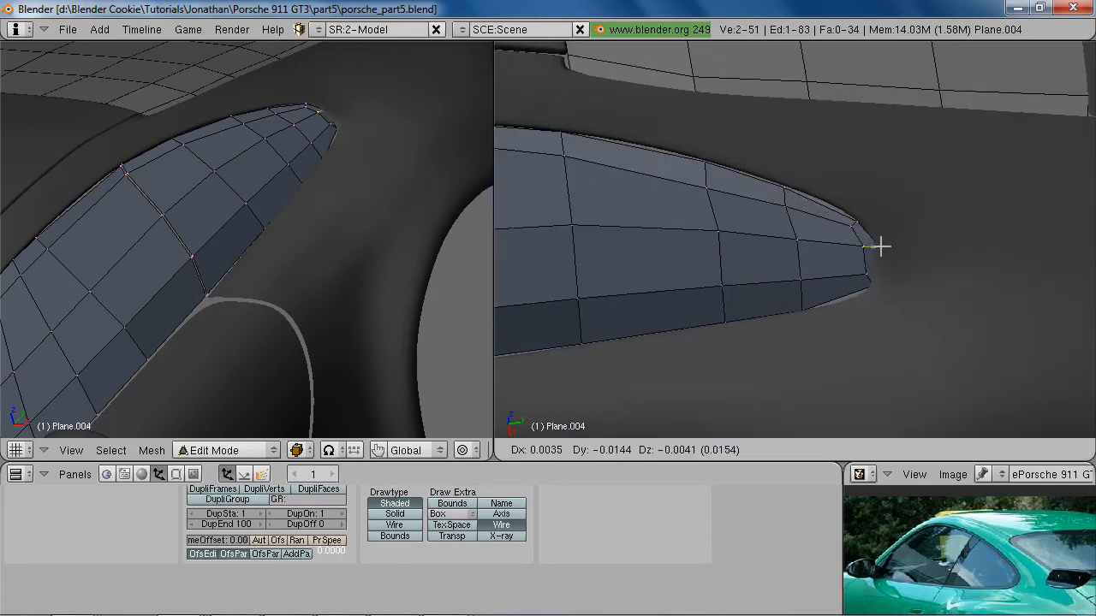
left_click(881, 245)
Move the side window's lower rear corner vertices and shift them along X to align with the body surface
right_click(873, 291, "shift")
key("g")
left_click(865, 293)
middle_click_drag(865, 293, 873, 335)
key("g")
key("x")
left_click(875, 330)
Rotate the side window's rear tip edge by about 14 degrees and nudge its position to fit the body
key("r")
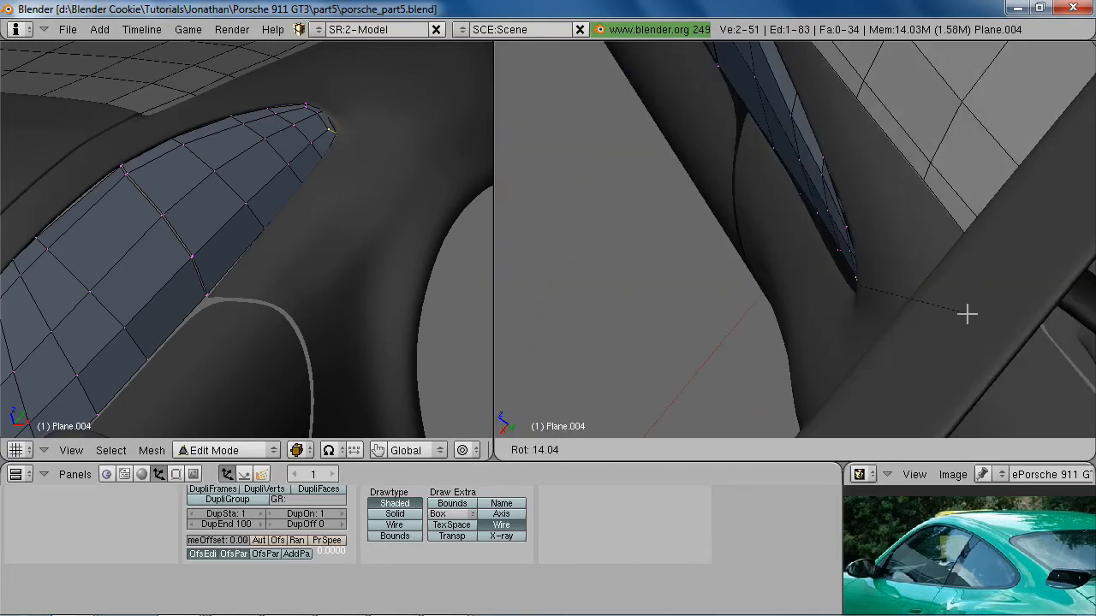
left_click(966, 311)
key("z")
key("g")
left_click(961, 315)
key("z")
key("z")
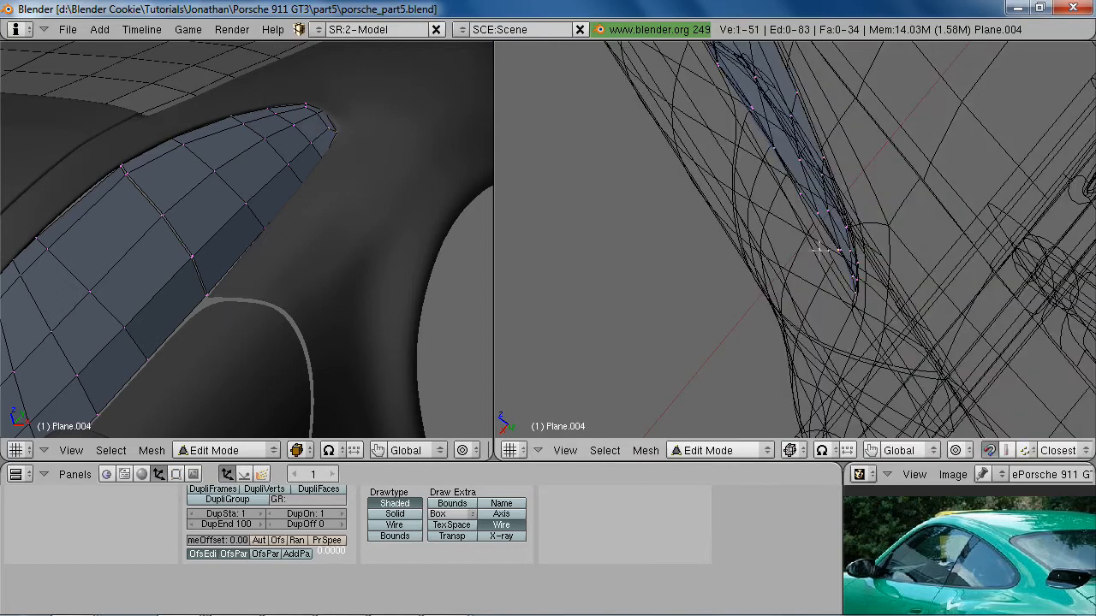
Move the vertices at the side window's rear tip so the glass sits against the body surface
key("z")
mouse_move(861, 324)
middle_mouse_down()
mouse_move(872, 285)
mouse_move(931, 299)
mouse_move(981, 276)
mouse_move(846, 213)
mouse_move(882, 266)
mouse_move(917, 251)
middle_mouse_up()
right_click(855, 261)
key("g")
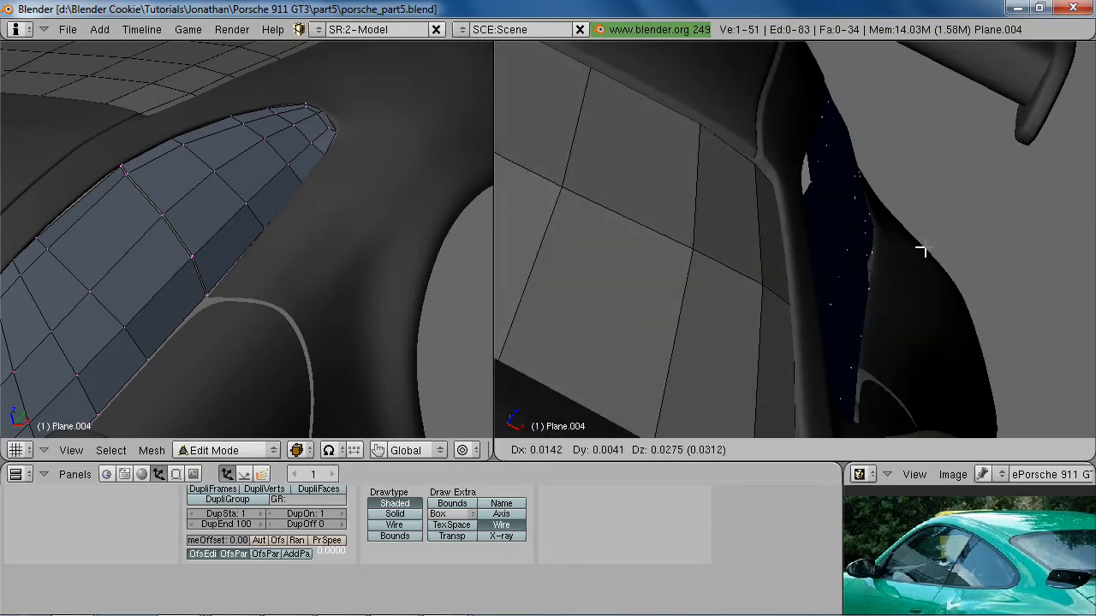
left_click(865, 281)
key("z")
key("z")
key("g")
left_click(931, 256)
middle_click_drag(931, 255, 609, 330)
middle_click_drag(768, 301, 871, 232)
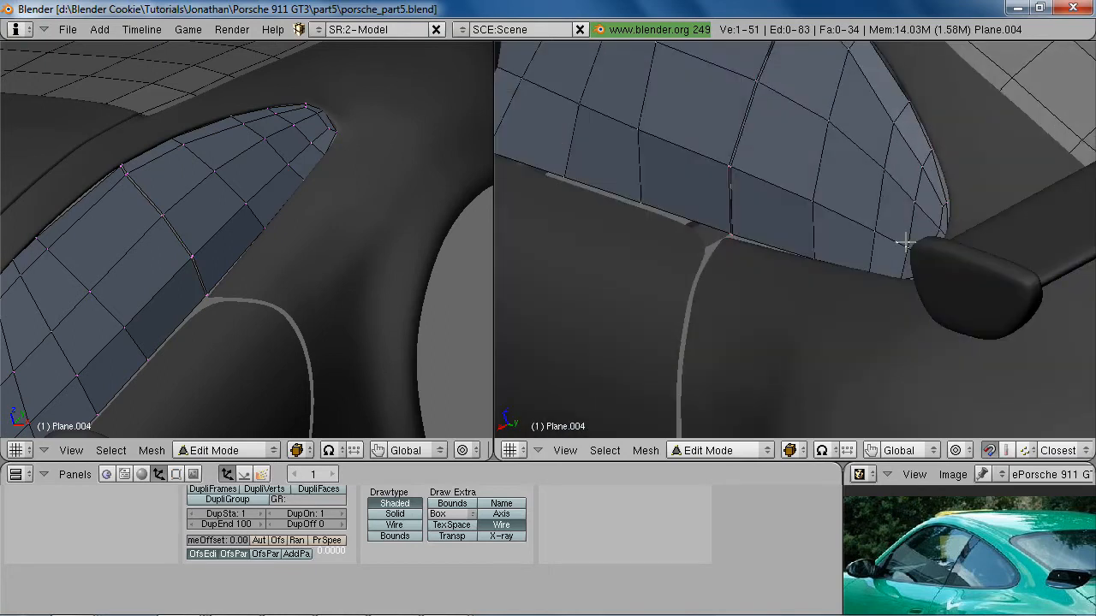
middle_click_drag(809, 246, 856, 245)
Finish editing the side window glass and open the car body mesh for editing
key("Tab")
scroll(844, 274, "down", 6)
key("a")
middle_click_drag(833, 305, 903, 265)
scroll(826, 282, "down", 3)
scroll(873, 260, "up", 4)
right_click(880, 310)
key("Tab")
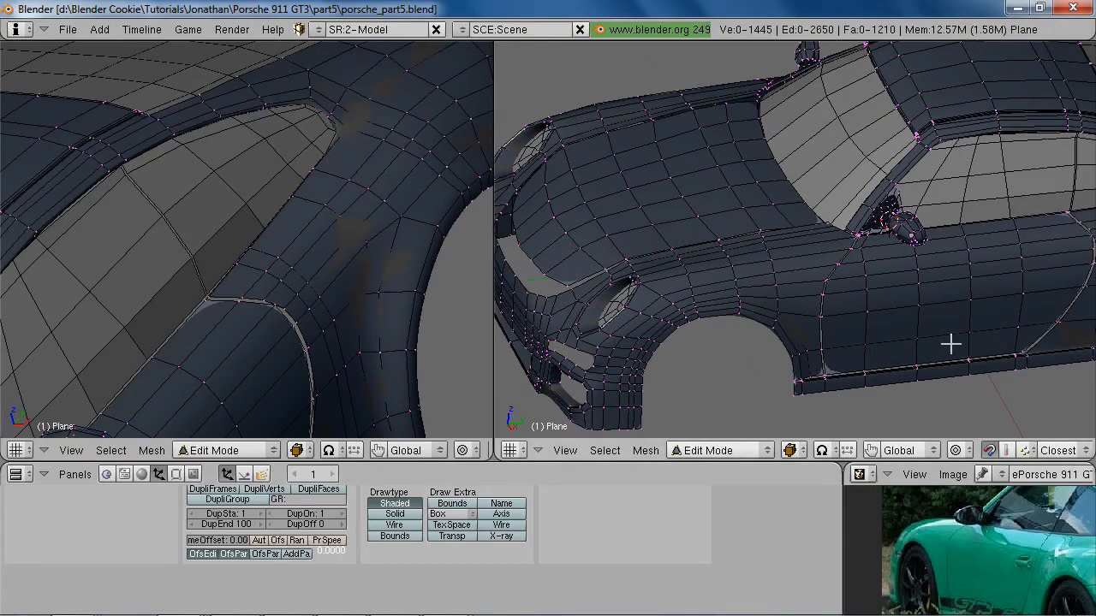
Select the edge loop around the door outline and extrude it along X by about -0.024
scroll(850, 323, "up", 3)
middle_click_drag(857, 302, 789, 386)
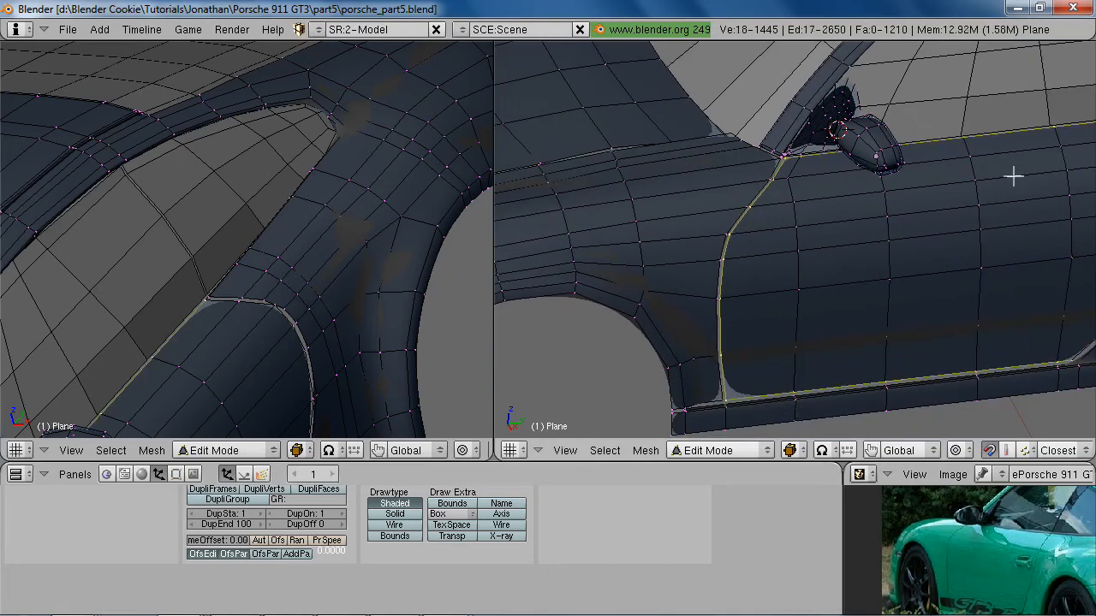
middle_click_drag(1007, 172, 877, 278)
middle_click_drag(833, 231, 937, 394)
key("e")
key("x")
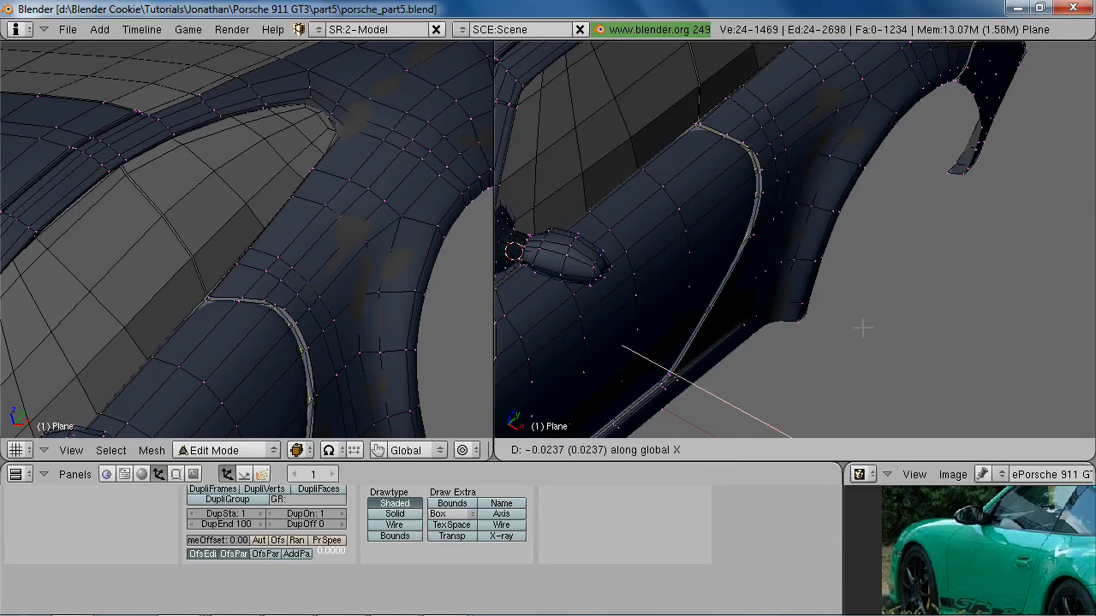
left_click(861, 324)
middle_click_drag(861, 320, 714, 189)
Add edge loops on the door close to its rear and front edges, sliding the front one to -0.69
key("a")
key("ctrl+r")
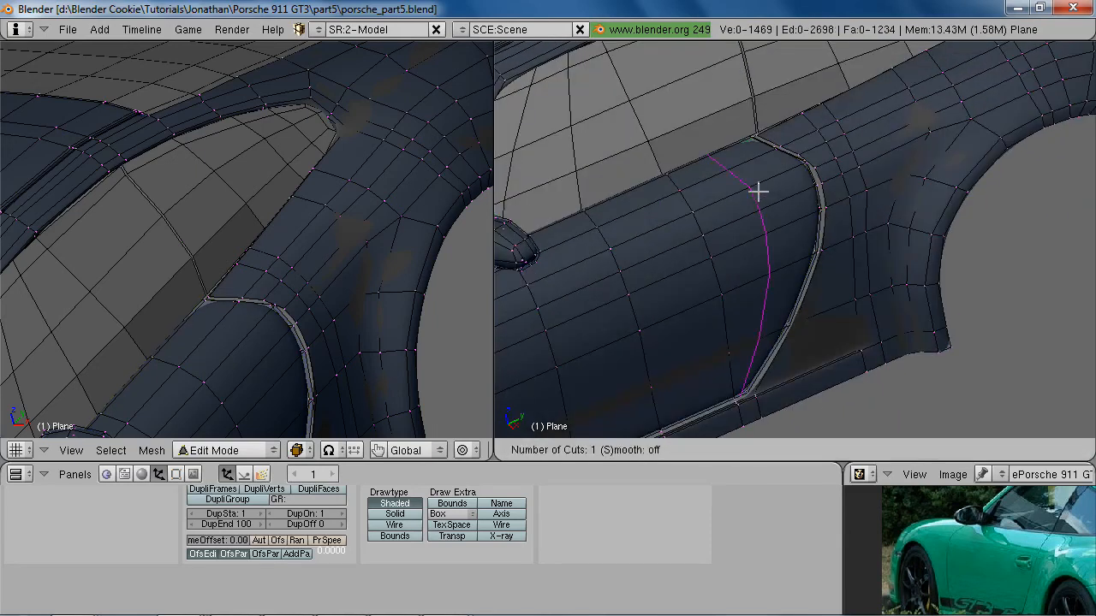
left_click(807, 182)
middle_click_drag(625, 274, 617, 239)
key("ctrl+r")
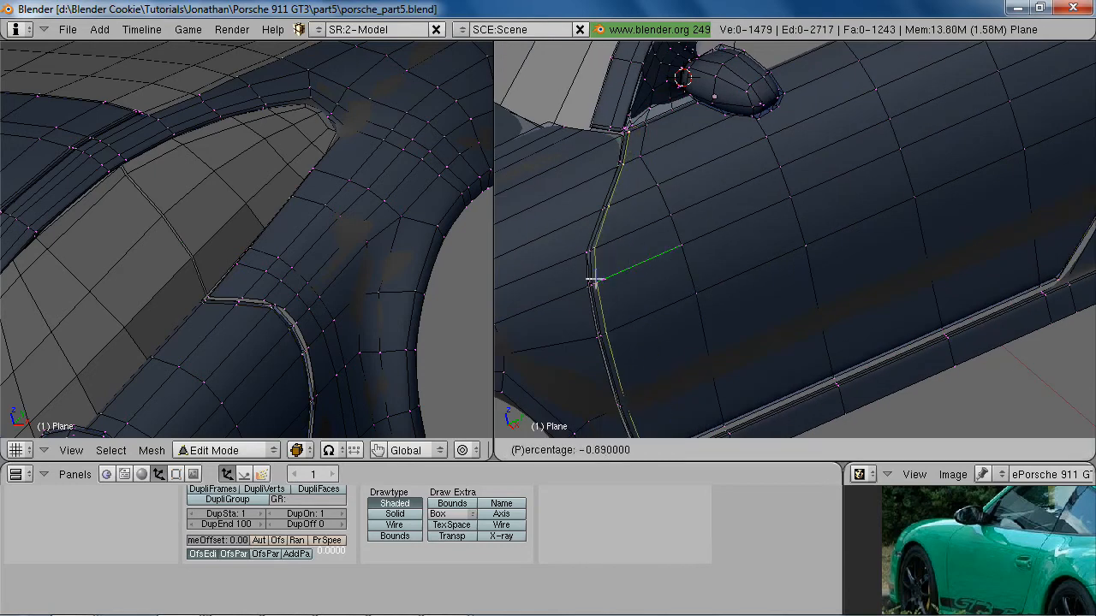
left_click(593, 278)
Add edge loops close to the door's bottom and top edges, sliding the top one to 0.74
middle_click_drag(783, 360, 742, 269)
key("ctrl+r")
left_click(749, 246)
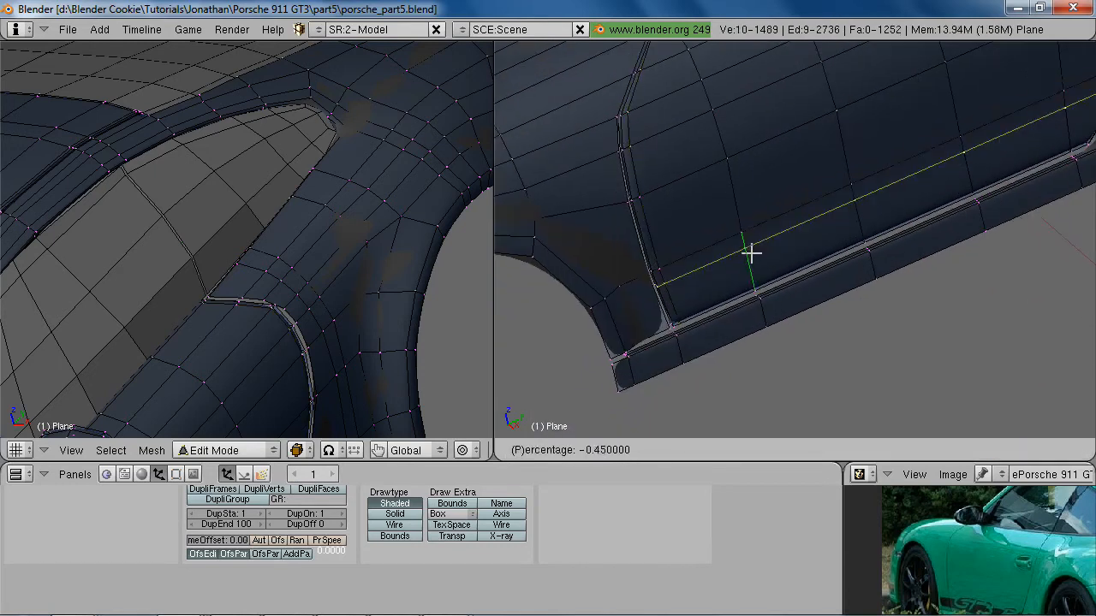
left_click(761, 285)
middle_click_drag(733, 155, 660, 190)
key("ctrl+r")
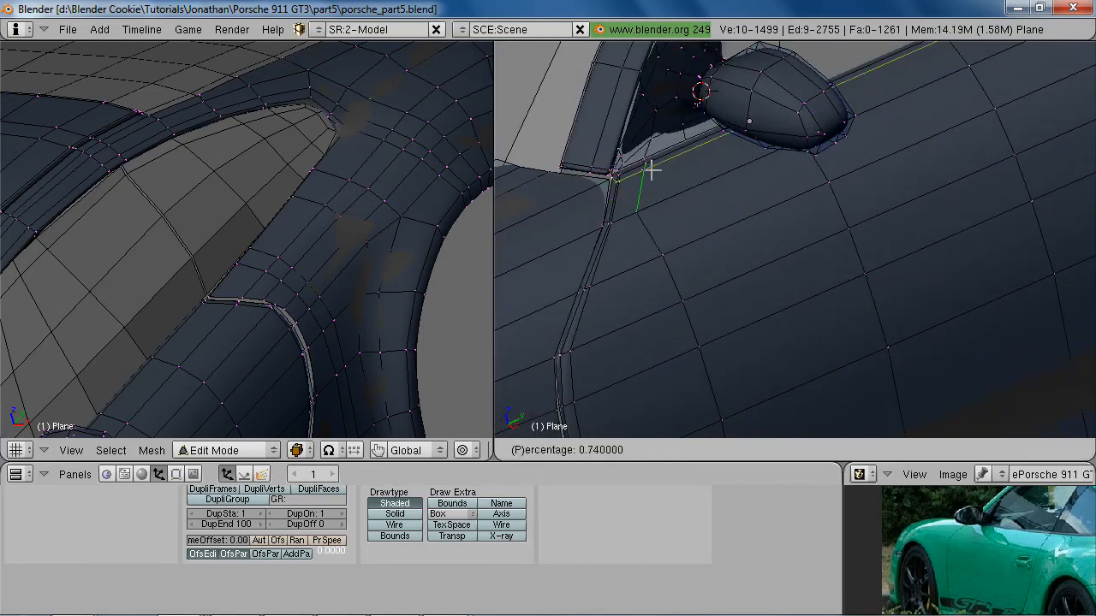
left_click(652, 170)
Check the door's shape in object mode and reopen the body mesh for editing
key("Tab")
scroll(717, 353, "down", 5)
middle_click_drag(716, 352, 902, 237)
key("a")
scroll(881, 273, "up", 4)
right_click(881, 273)
key("Tab")
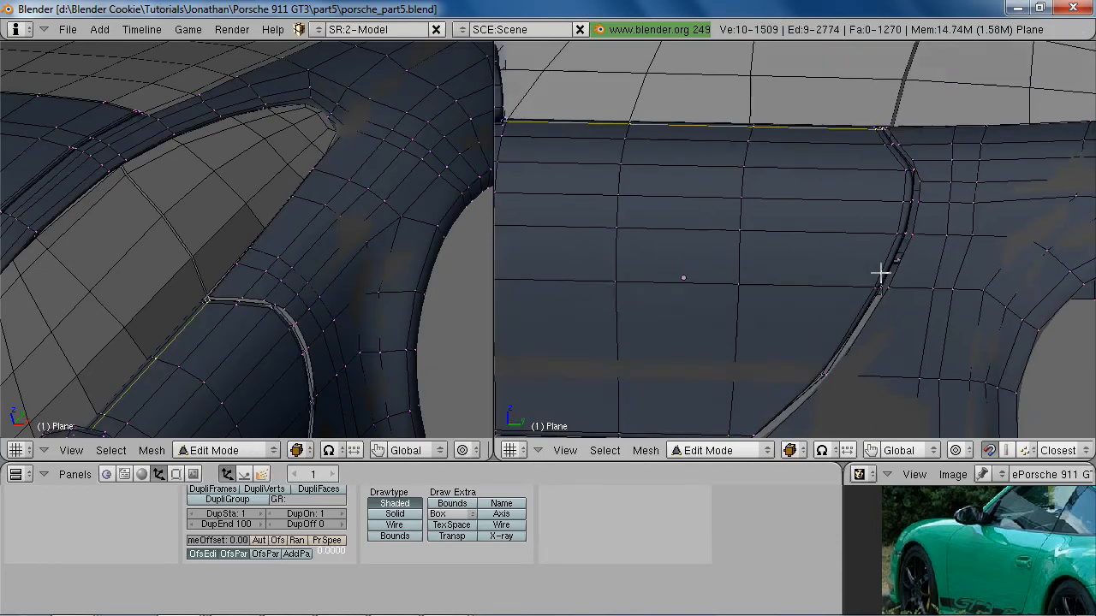
Select the edges around the door gap against the side reference, limit the selection to the rear gap and shift it along Y
middle_click_drag(848, 288, 849, 197, "shift")
scroll(885, 262, "up", 2)
key("z")
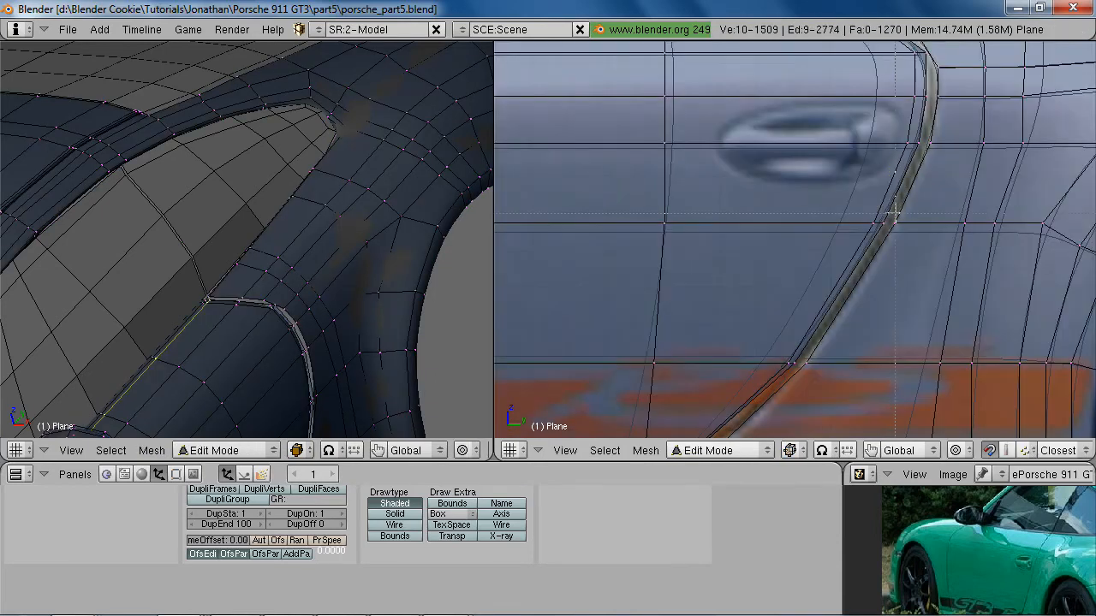
right_click(924, 129)
right_click(939, 115, "alt+shift")
scroll(911, 221, "down", 5)
scroll(909, 226, "up", 3)
scroll(909, 225, "down", 1)
key("b")
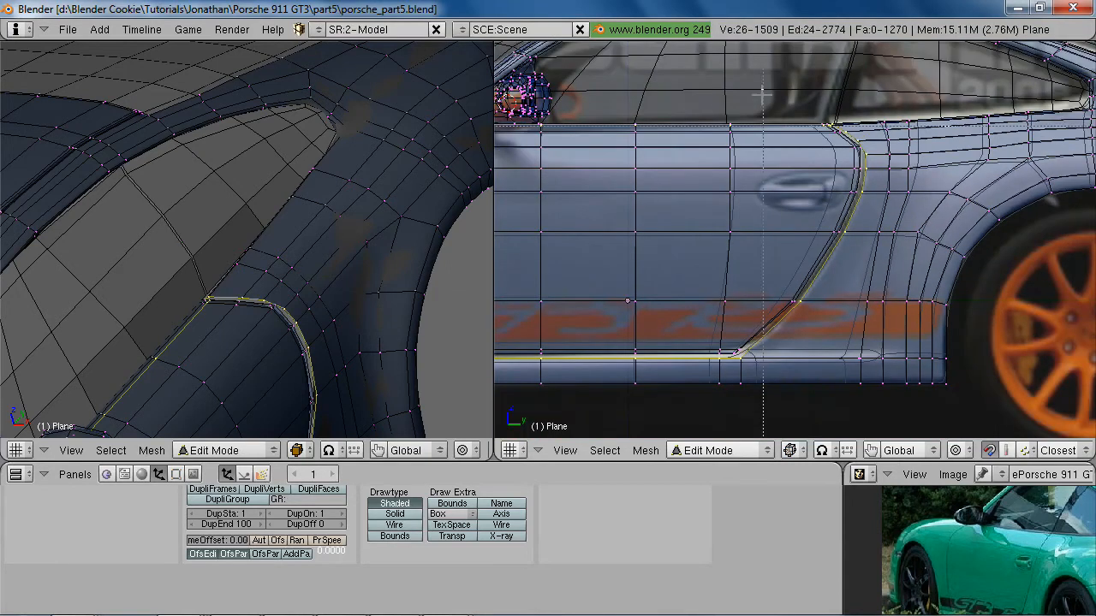
middle_click_drag(667, 198, 857, 212, "shift")
key("b")
right_click_drag(919, 336, 426, 393)
middle_click_drag(1001, 353, 851, 324, "shift")
scroll(847, 329, "up", 2)
left_click_drag(711, 392, 503, 412)
key("g")
key("y")
left_click(876, 346)
Select the vertex at the door gap's upper rear corner and shift it along X
key("z")
middle_click_drag(748, 196, 800, 403)
key("z")
middle_click_drag(923, 212, 900, 279)
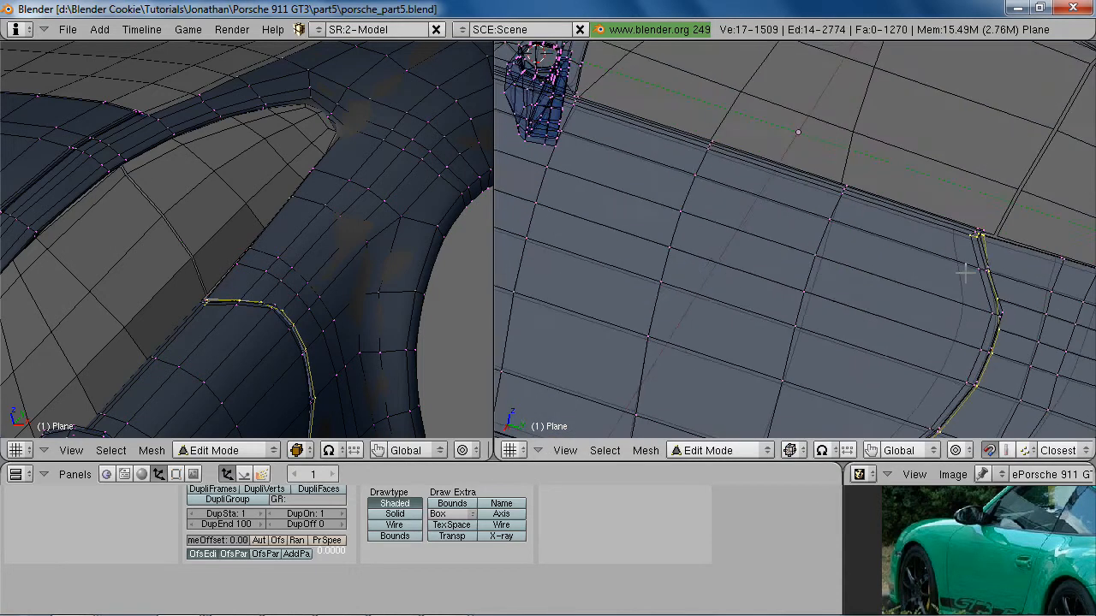
key("z")
middle_click_drag(978, 291, 831, 306, "shift")
scroll(831, 305, "up", 3)
scroll(907, 313, "up", 2)
key("z")
key("a")
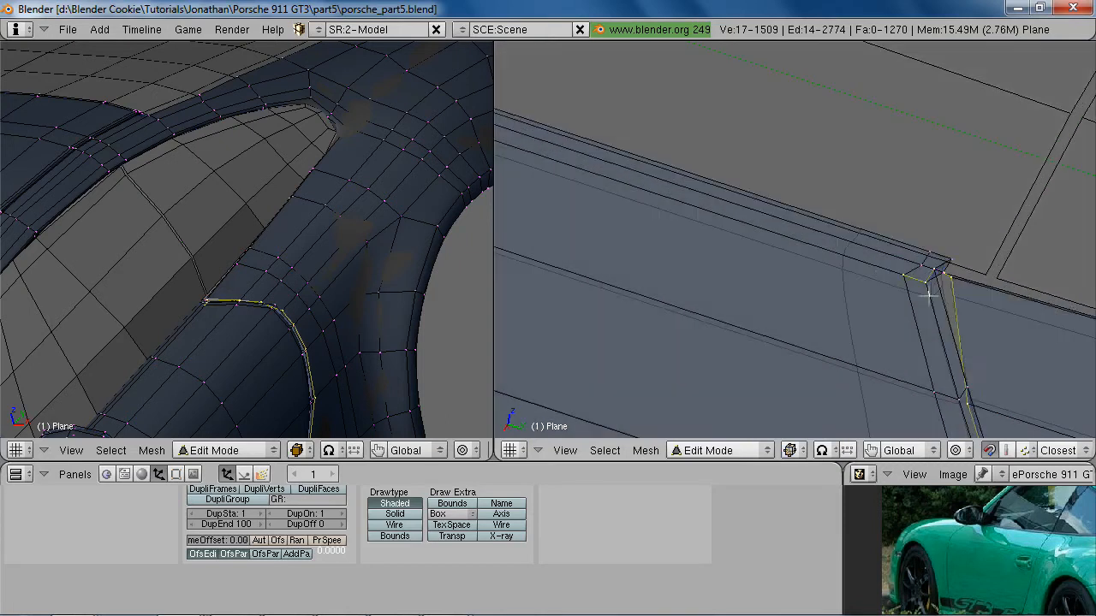
right_click(933, 266, "shift")
key("g")
key("x")
left_click(940, 265)
Shift the vertex at the door's upper rear corner along Y and fine-tune its position
middle_click_drag(943, 311, 942, 283)
key("g")
key("y")
left_click(943, 322)
key("g")
key("y")
left_click(959, 295)
key("z")
key("g")
left_click(942, 300)
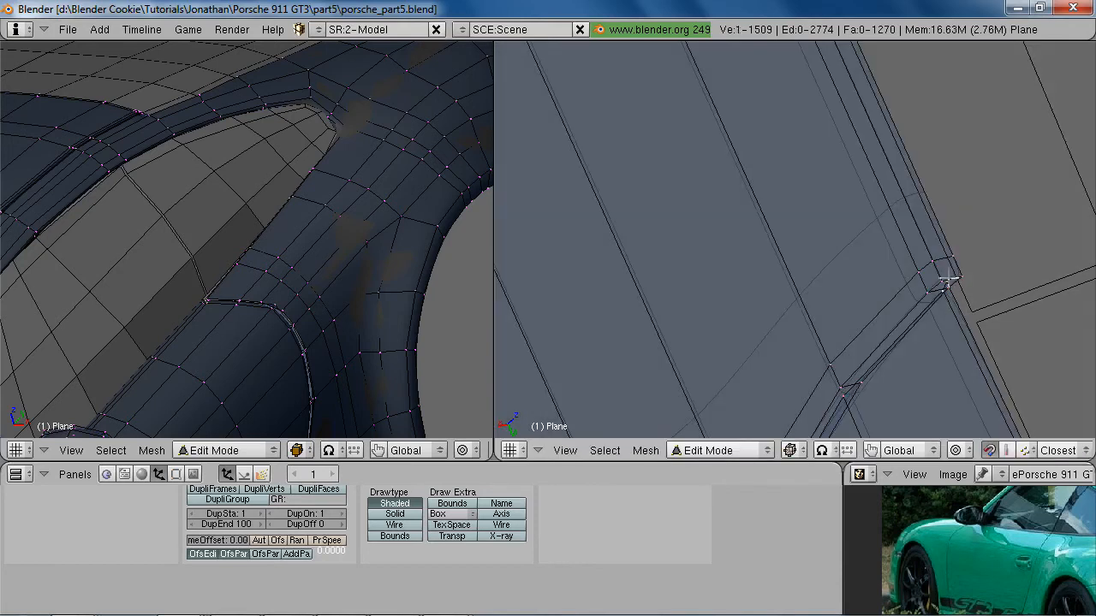
Add the neighbouring corner vertex to the selection, move it into the door gap's top and adjust it along Y
right_click(948, 281, "shift")
key("g")
left_click(956, 314)
key("z")
key("g")
key("y")
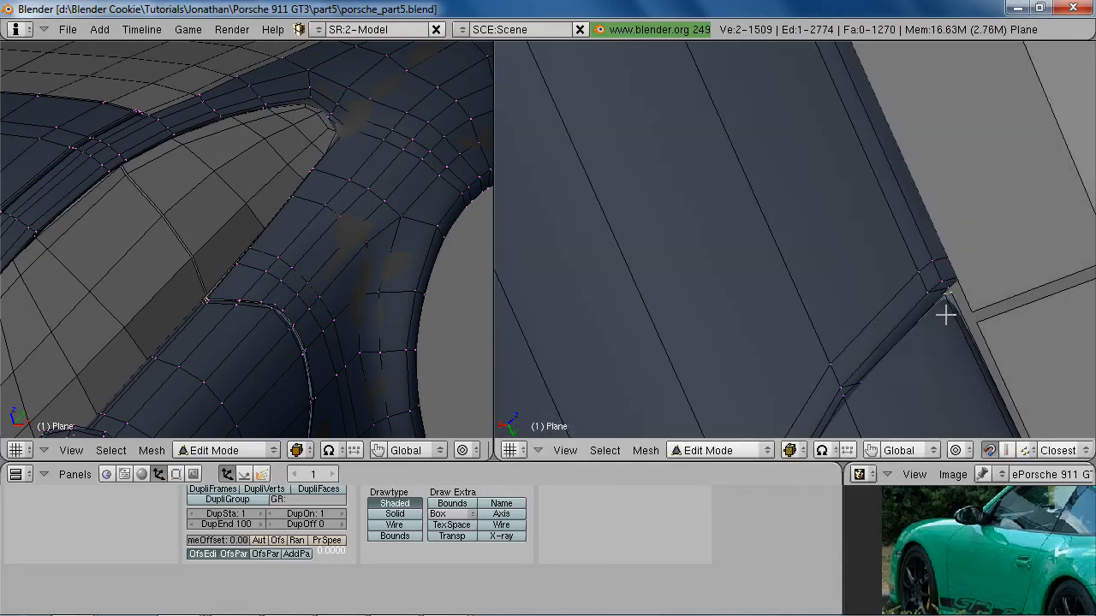
left_click(954, 318)
Align the door gap's top corner vertices with the window line by shifting them along Y and Z
middle_click_drag(954, 317, 991, 249)
key("g")
key("y")
left_click(979, 245)
key("g")
key("z")
left_click(978, 240)
scroll(826, 300, "down", 6)
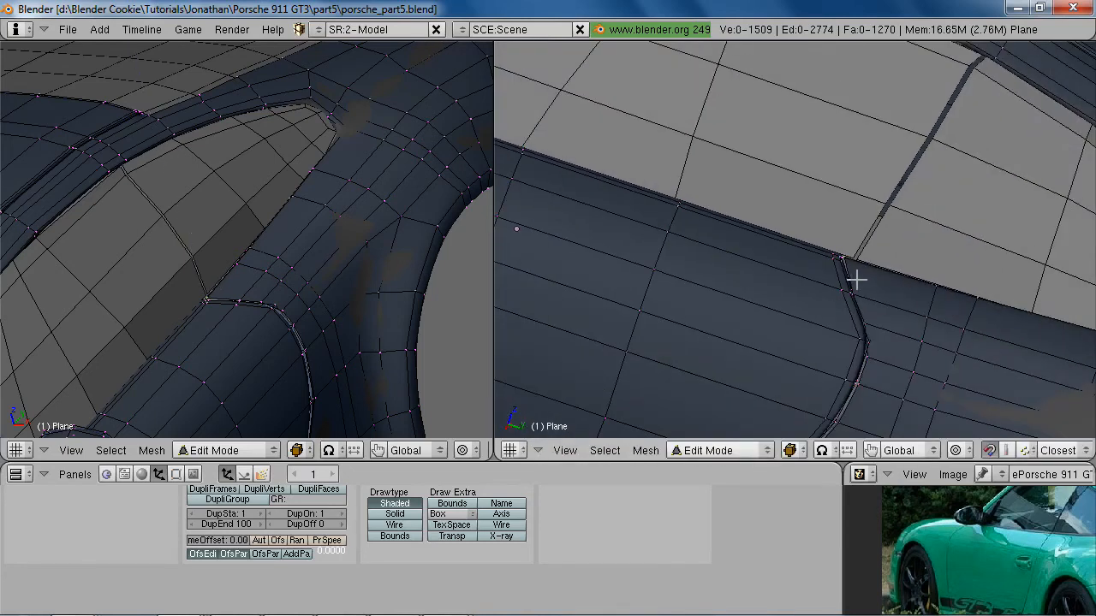
Select the body-side edges running down the door's rear gap and along the sill
key("z")
middle_click_drag(856, 279, 893, 327)
scroll(892, 328, "up", 3)
middle_click_drag(929, 364, 788, 210, "shift")
scroll(856, 232, "up", 3)
middle_click_drag(915, 247, 920, 210)
right_click(780, 184, "shift")
scroll(863, 263, "down", 4)
key("z")
scroll(802, 264, "down", 5)
middle_click_drag(686, 344, 861, 223, "shift")
key("z")
scroll(851, 303, "up", 7)
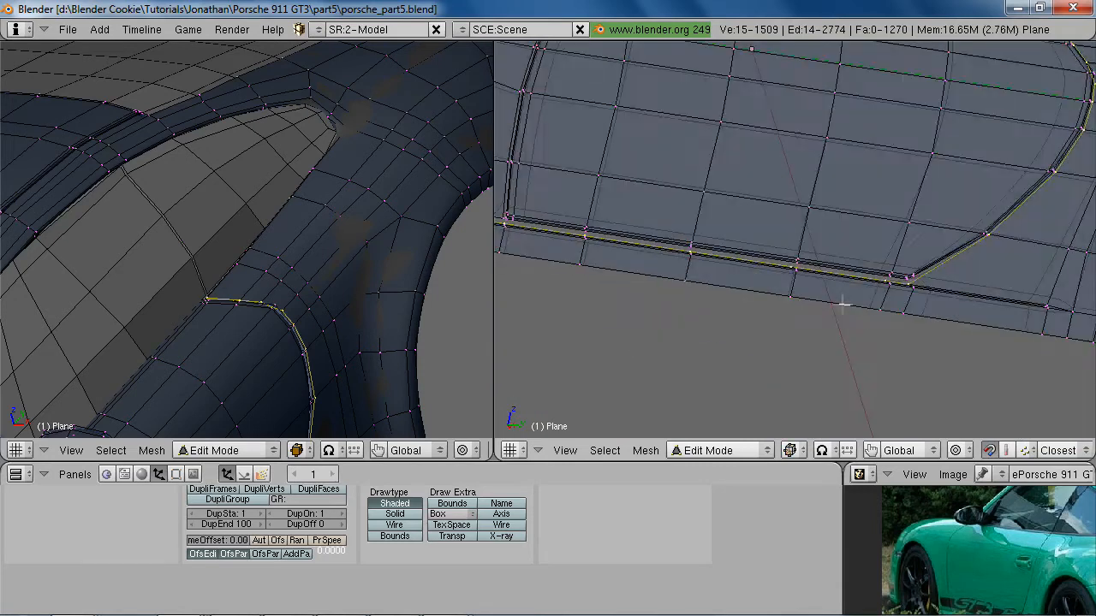
Examine the selected edges along the sill, the front door corner and the rear door gap
middle_click_drag(793, 348, 858, 362)
middle_click_drag(743, 343, 1088, 108, "shift")
scroll(904, 240, "up", 2)
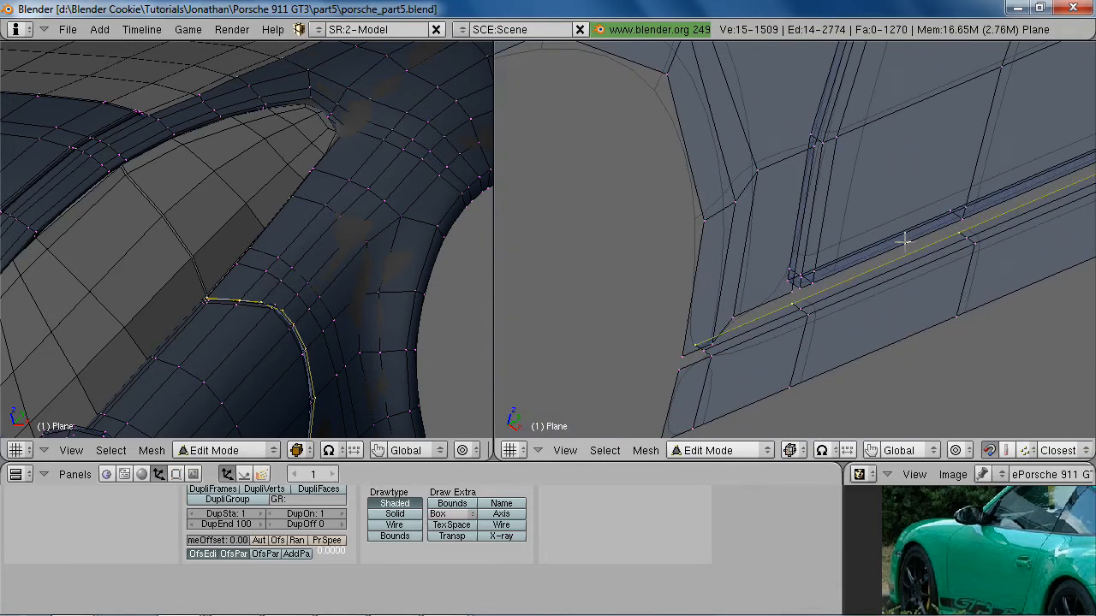
middle_click_drag(880, 160, 788, 308, "shift")
key("z")
scroll(788, 308, "down", 8)
middle_click_drag(924, 154, 621, 379, "shift")
middle_click_drag(846, 158, 812, 308, "shift")
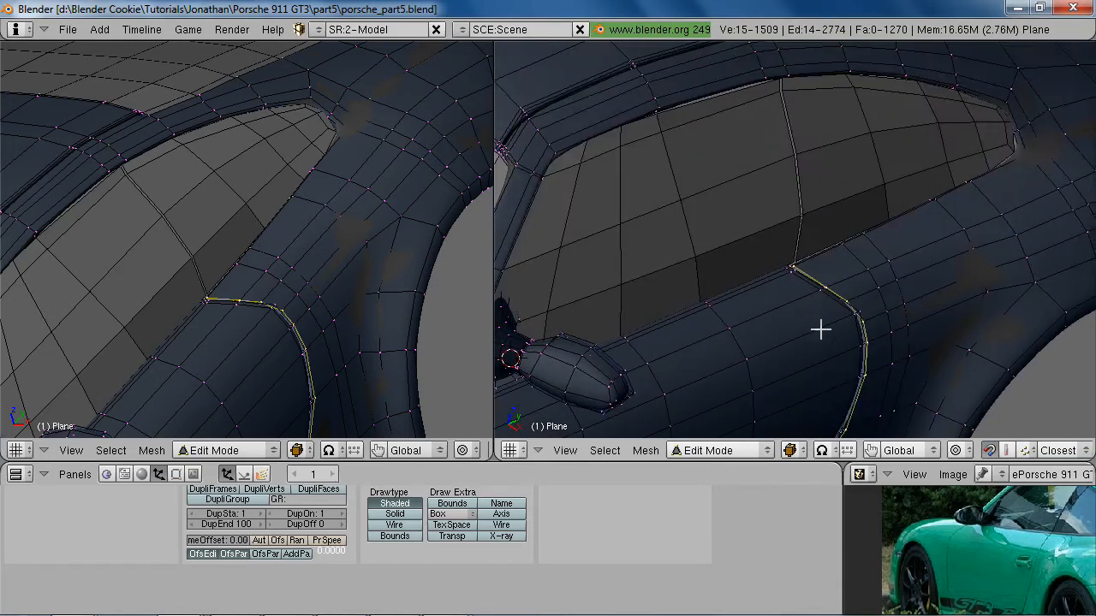
Extrude the selected body-side gap edges along X and adjust the extruded vertices near the window corner along X
scroll(830, 315, "up", 7)
key("e")
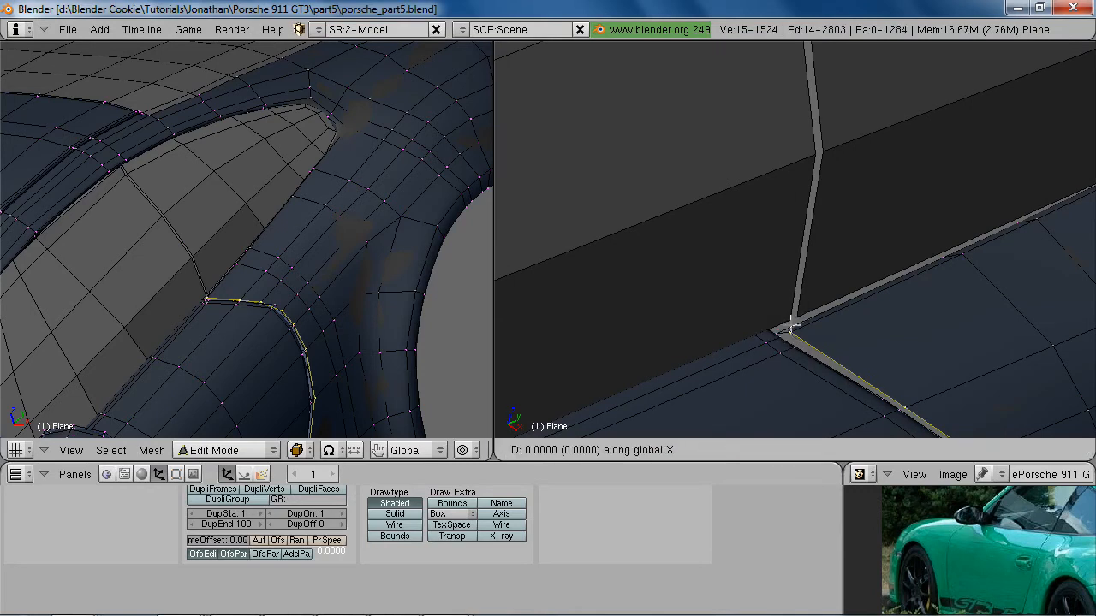
left_click(774, 334)
middle_click_drag(810, 336, 657, 229, "shift")
scroll(916, 214, "up", 2)
key("z")
key("g")
key("x")
left_click(905, 203)
key("g")
key("x")
left_click(655, 232)
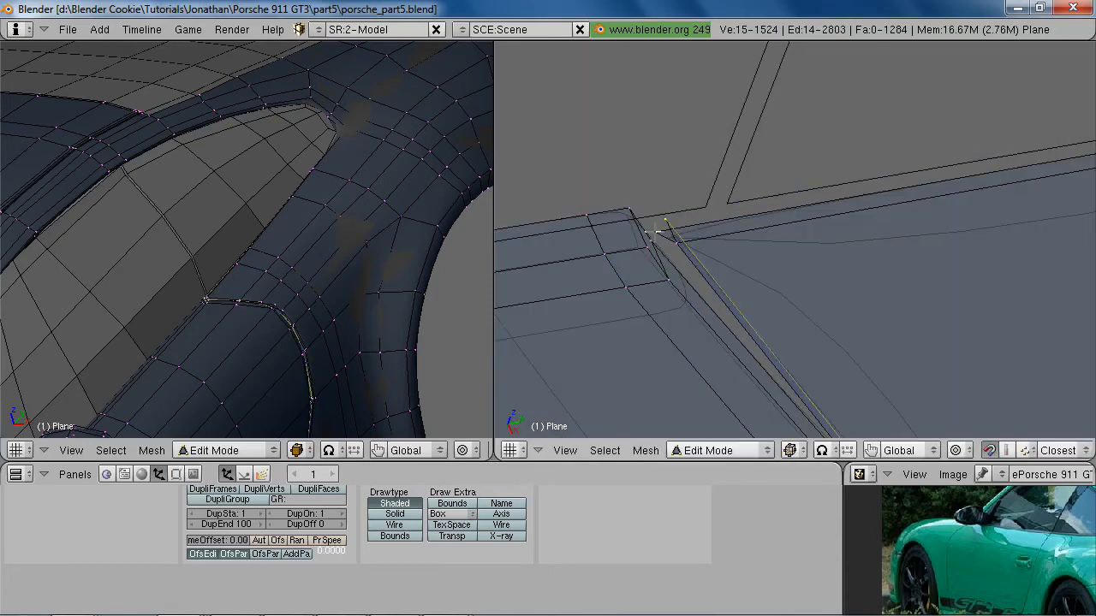
Move the vertex at the gap's top corner into place and remove duplicate vertices from the whole body mesh
key("g")
left_click(665, 218)
mouse_move(721, 238)
middle_mouse_down()
mouse_move(786, 276)
mouse_move(839, 260)
middle_mouse_up()
key("z")
key("a")
key("w")
left_click(710, 240)
Add edge loops on the rear quarter panel beside the door gap at 0.82 and below the window at about -0.85
key("ctrl+r")
left_click(839, 227)
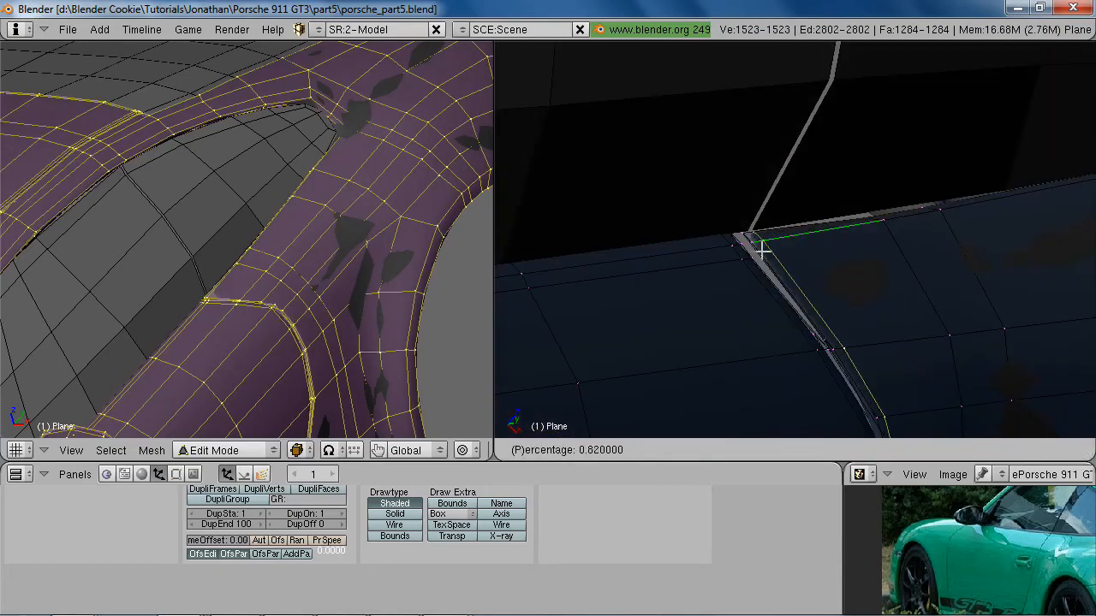
left_click(761, 249)
key("ctrl+r")
left_click(777, 252)
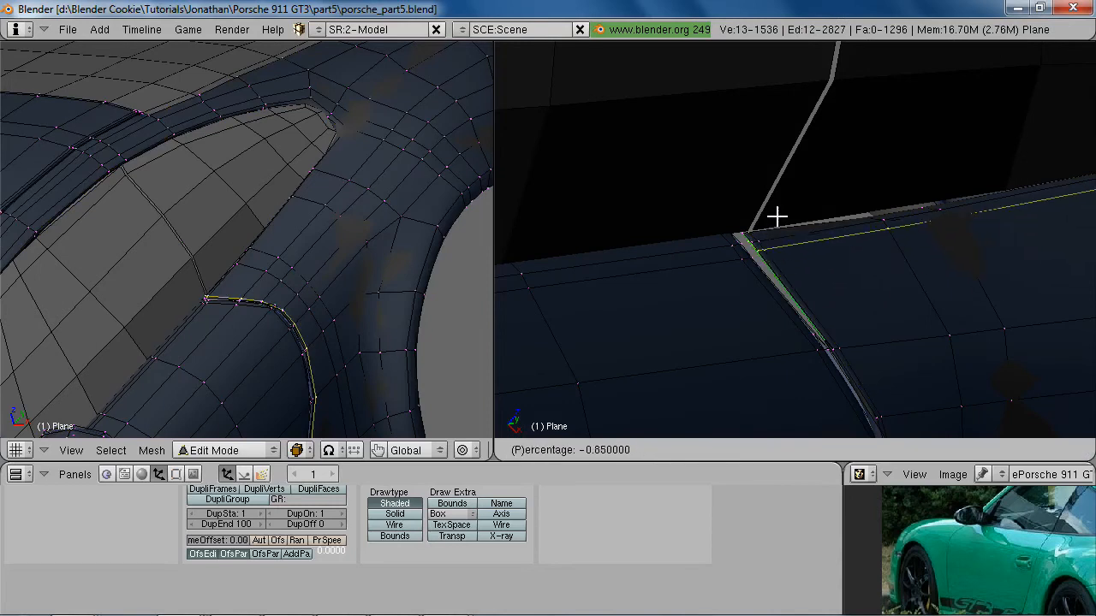
left_click(780, 225)
Compare the smooth rear quarter panel with the reference photo and reopen the body mesh for editing
scroll(797, 257, "down", 8)
middle_click_drag(833, 326, 856, 332)
key("Tab")
middle_click_drag(1003, 526, 891, 528)
mouse_move(794, 302)
middle_mouse_down()
mouse_move(707, 207)
mouse_move(721, 261)
mouse_move(803, 285)
middle_mouse_up()
key("Tab")
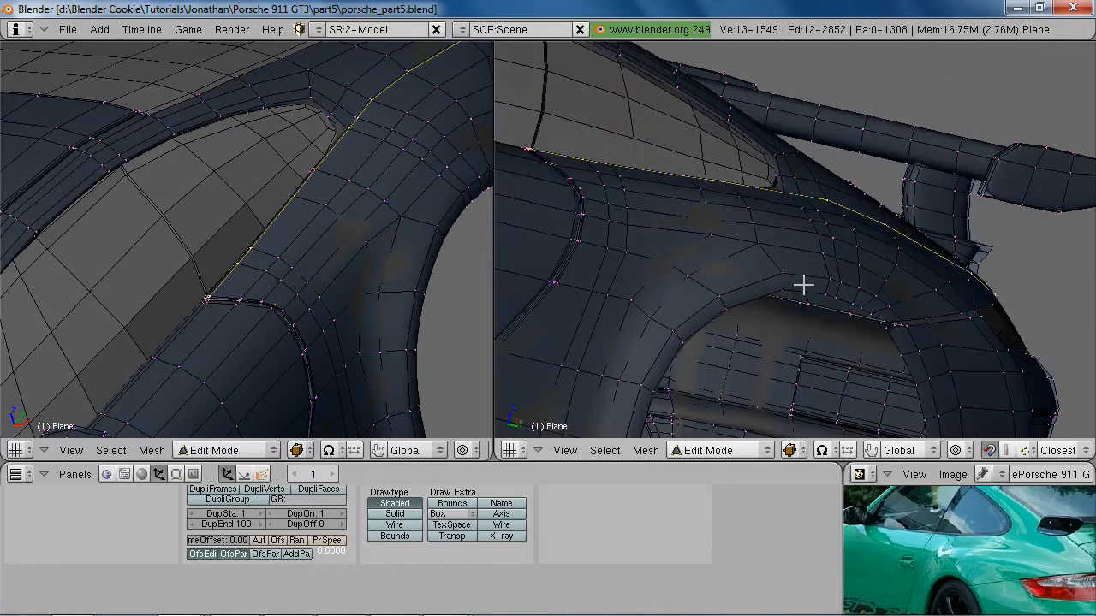
Add edge loops around the rear wheel arch at about -0.72 on its upper part and 0.6 behind the wheel
key("ctrl+r")
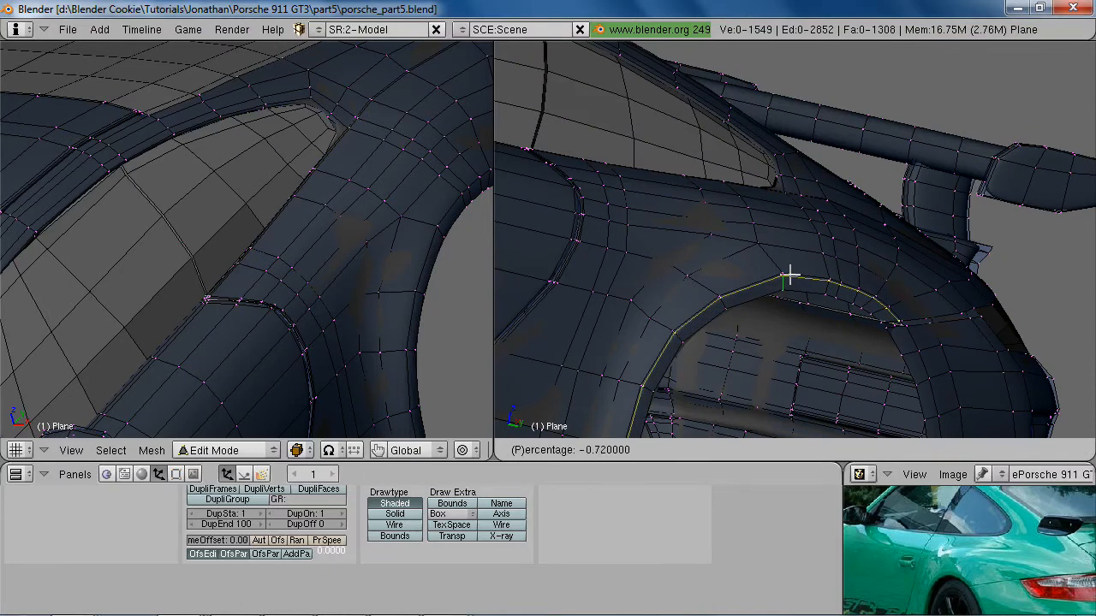
left_click(790, 276)
left_click(913, 351)
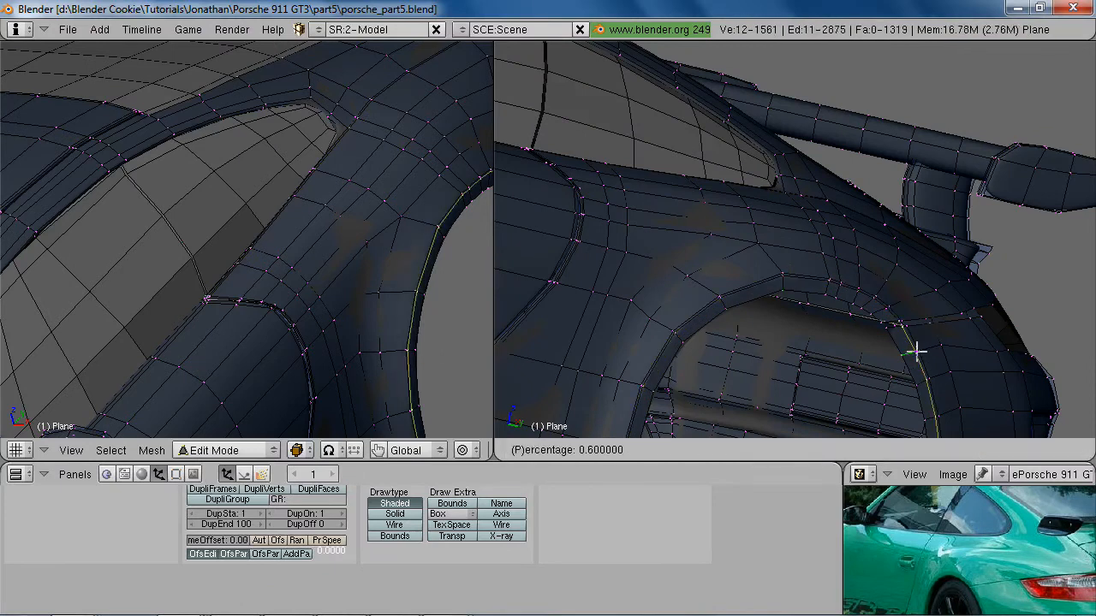
left_click(916, 352)
key("Tab")
scroll(917, 352, "down", 4)
middle_click_drag(805, 329, 779, 325)
scroll(856, 336, "up", 4)
key("Tab")
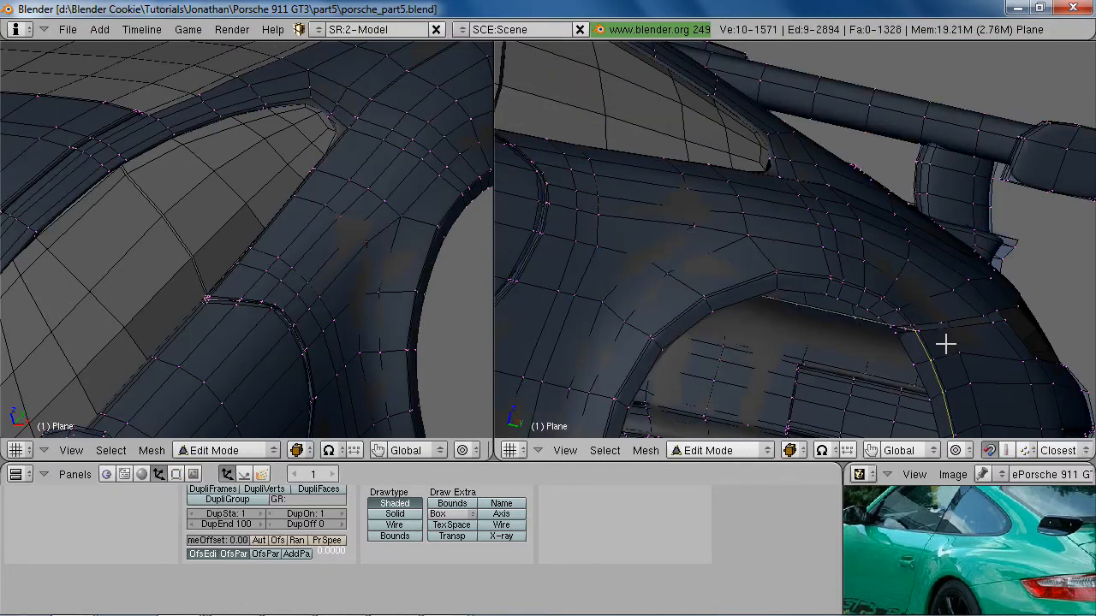
Adjust the vertex above the rear wheel arch and shift the short edge at the arch lip along Y
right_click(831, 246)
middle_click_drag(831, 246, 863, 250)
scroll(895, 278, "up", 3)
key("g")
left_click(870, 248)
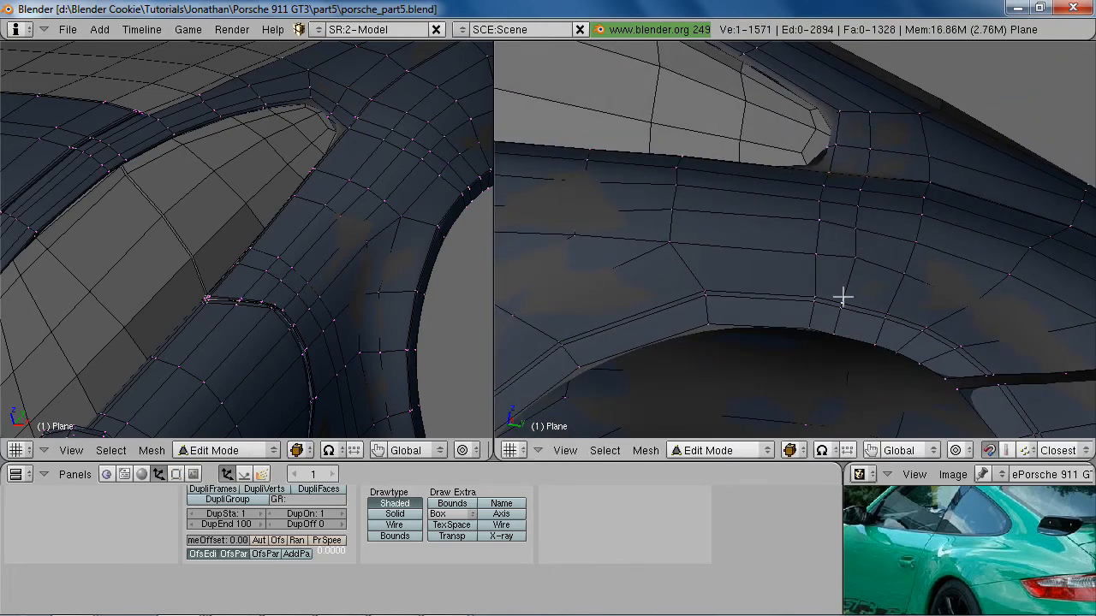
right_click(833, 339, "shift")
key("g")
key("y")
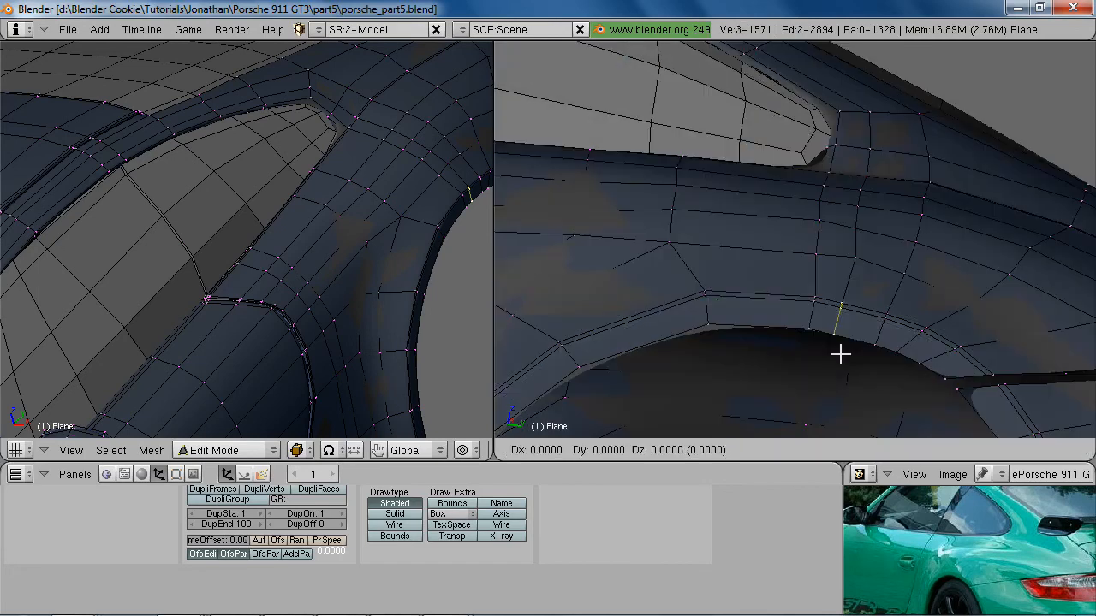
left_click(847, 357)
Examine the smoothed rear wheel arch, door gap and side skirt from several angles
key("Tab")
middle_click_drag(825, 367, 772, 325)
scroll(775, 327, "up", 3)
key("Tab")
middle_click_drag(827, 352, 854, 263)
key("Tab")
scroll(797, 317, "down", 5)
middle_click_drag(724, 373, 851, 248)
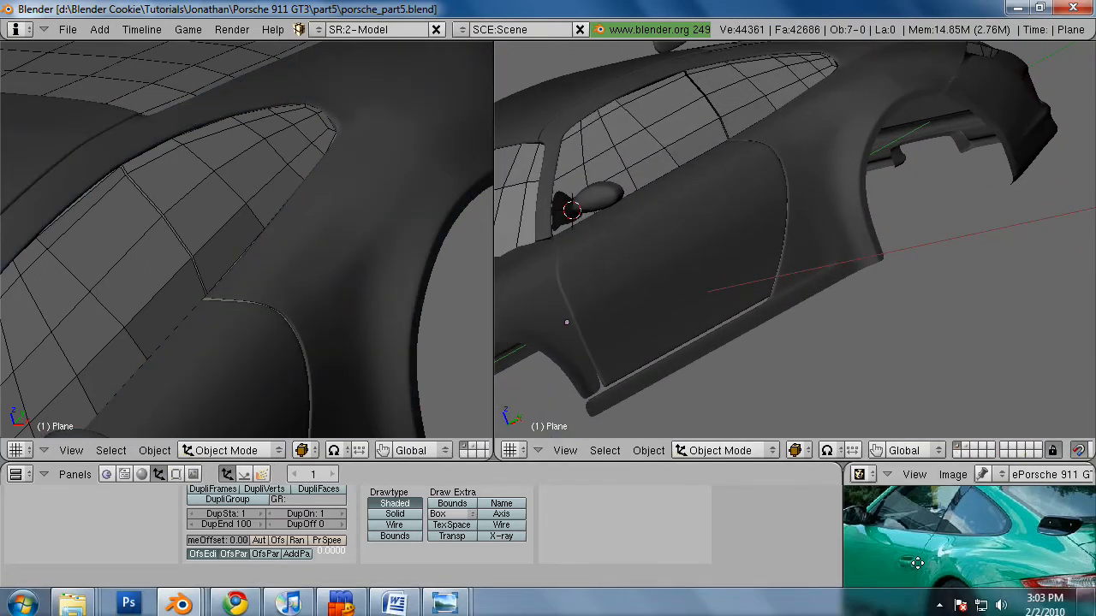
middle_click_drag(906, 384, 874, 306)
In side view, move the vertices at the door gap's lower rear corner by about 0.087 in Y and 0.056 in Z
key("KP_3")
key("z")
scroll(805, 287, "down", 1)
scroll(874, 306, "up", 4)
key("2")
key("1")
key("Tab")
key("z")
scroll(873, 317, "up", 4)
key("z")
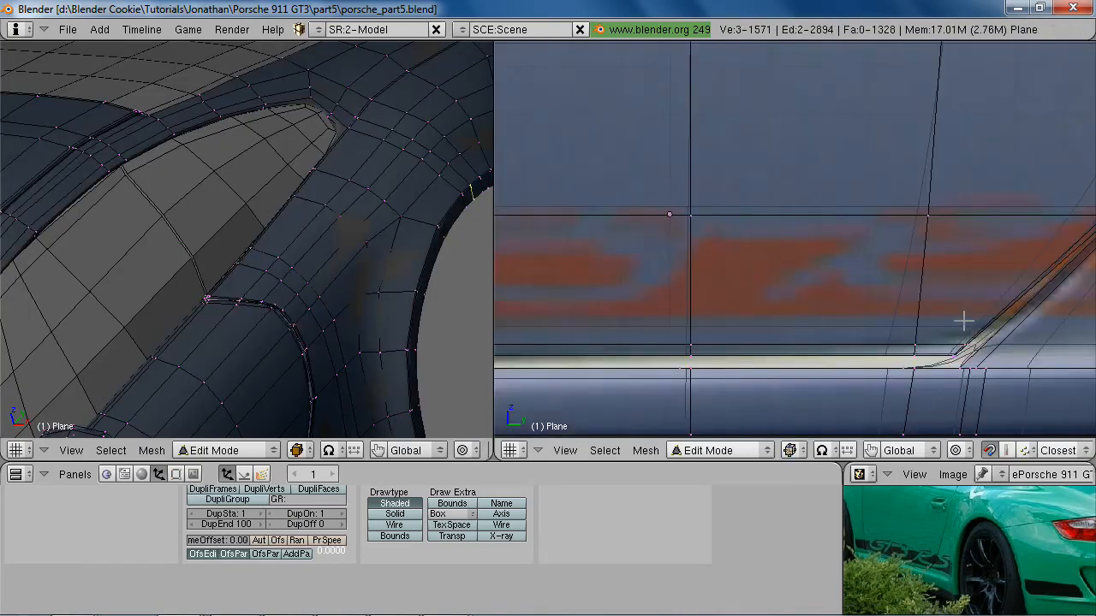
left_click_drag(983, 349, 985, 351)
key("z")
scroll(972, 293, "down", 2)
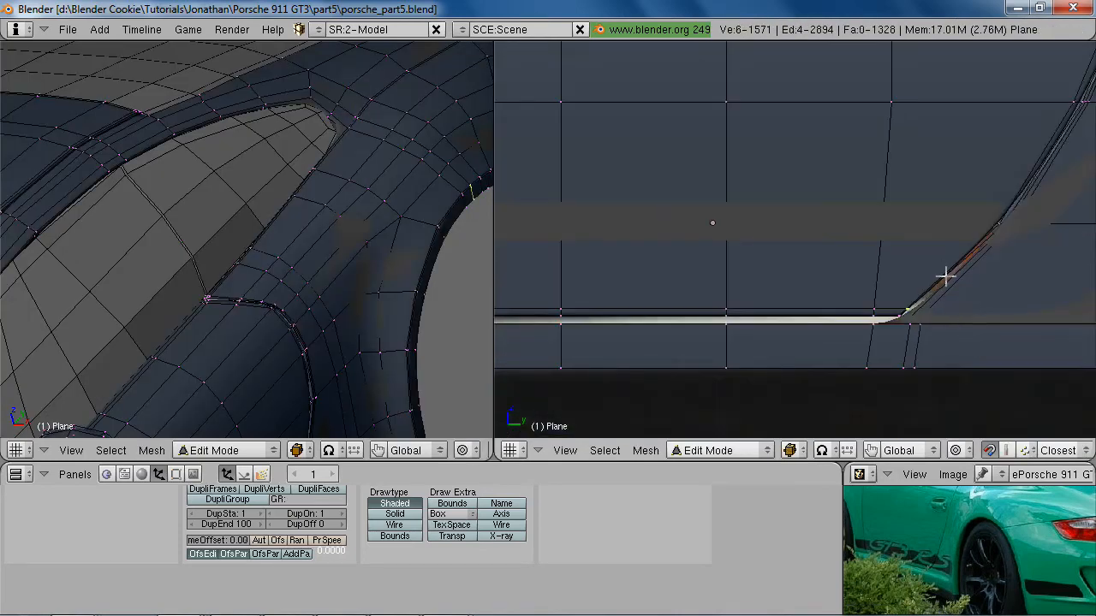
scroll(952, 262, "up", 2)
key("g")
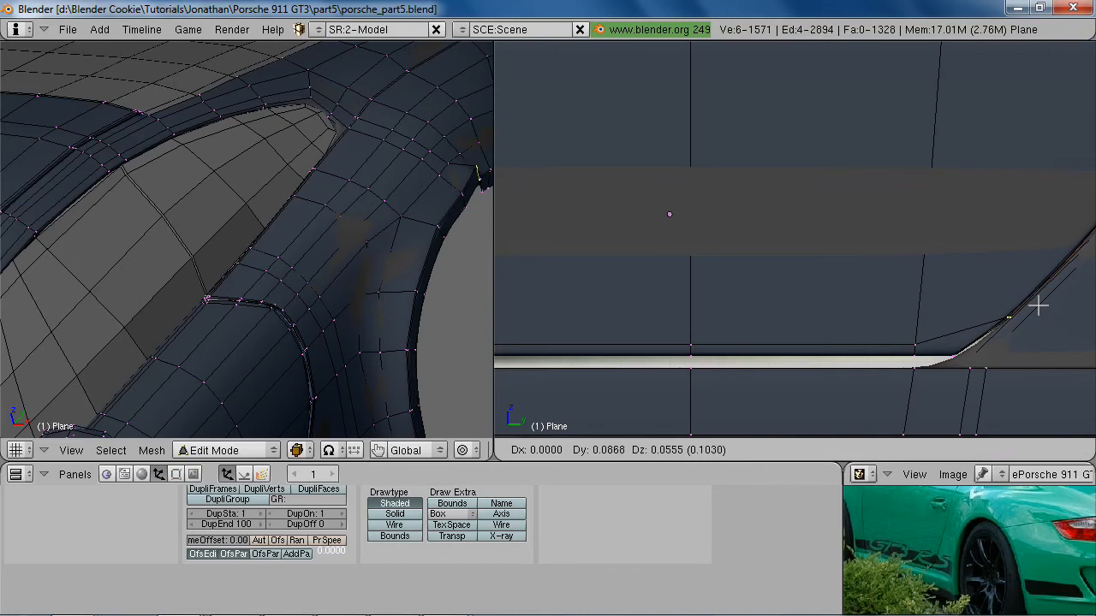
left_click(1038, 305)
Move the remaining gap corner vertices and the side skirt vertices beneath them slightly forward along Y
key("z")
key("a")
key("b")
left_click_drag(948, 349, 965, 362)
key("z")
key("g")
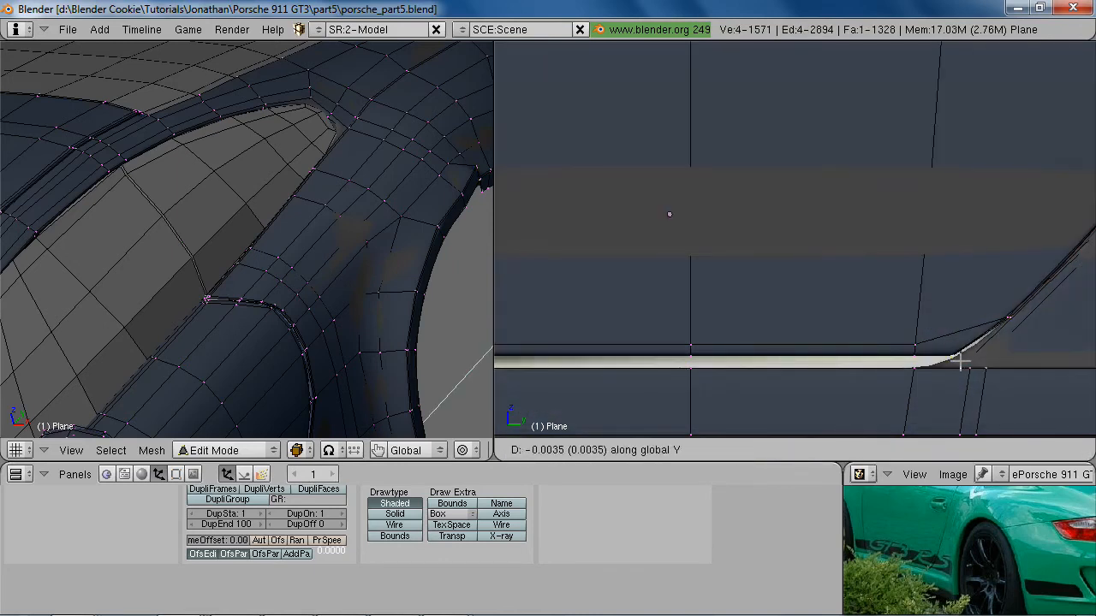
left_click(949, 363)
left_click_drag(893, 363, 1032, 399)
key("z")
key("g")
left_click(1017, 398)
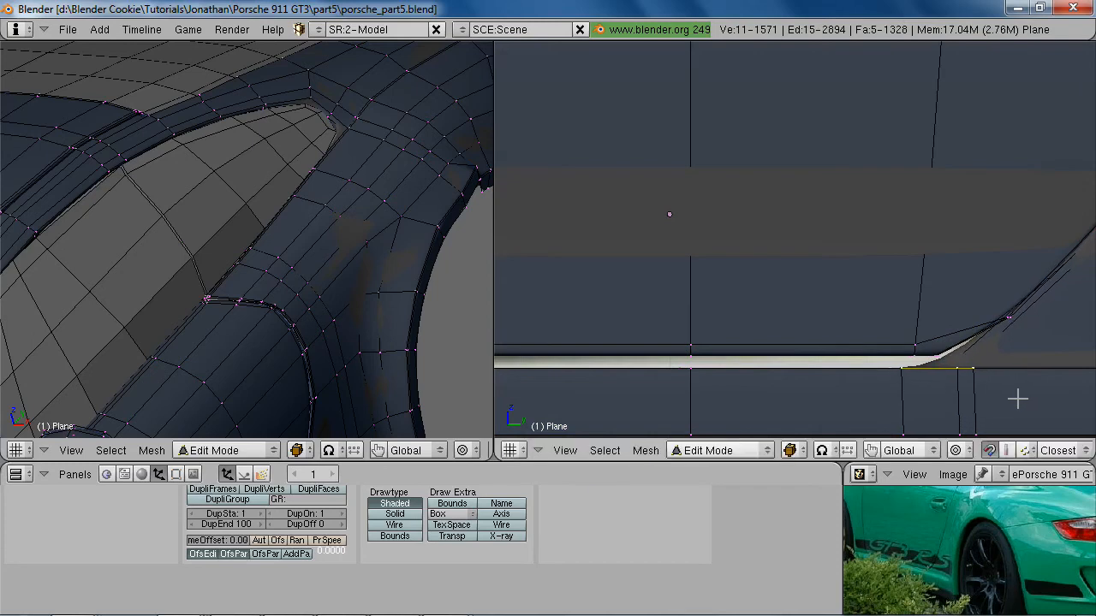
Select the door's bottom edges along the gap above the side skirt and lower them slightly along Z
scroll(907, 393, "down", 2)
left_click_drag(660, 272, 869, 300)
middle_click_drag(690, 345, 685, 283, "shift")
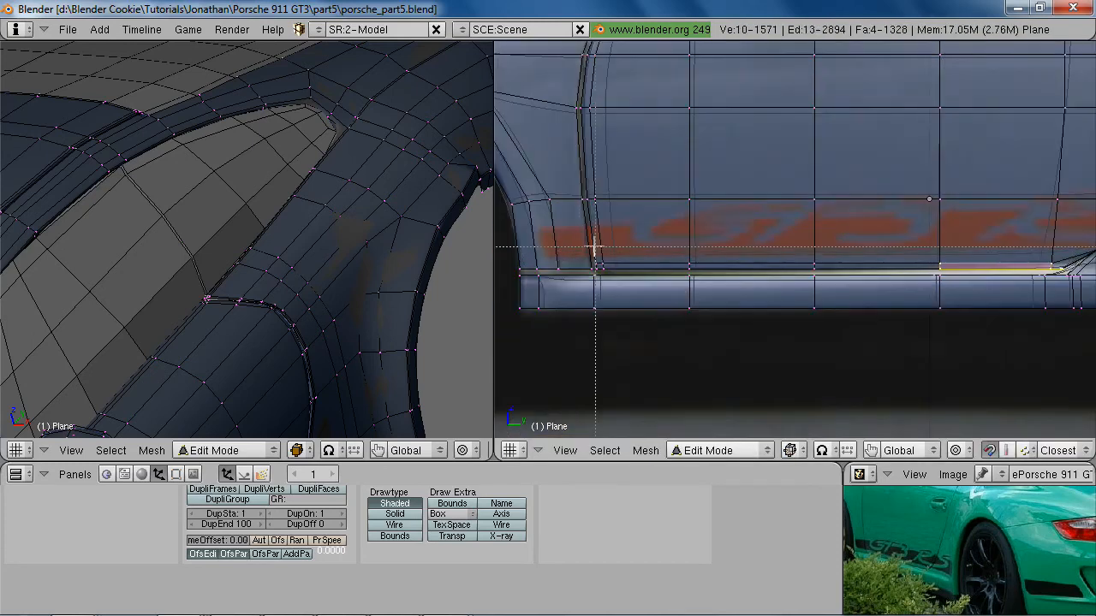
left_click_drag(558, 251, 559, 252)
left_click_drag(1026, 271, 1030, 272)
key("g")
key("z")
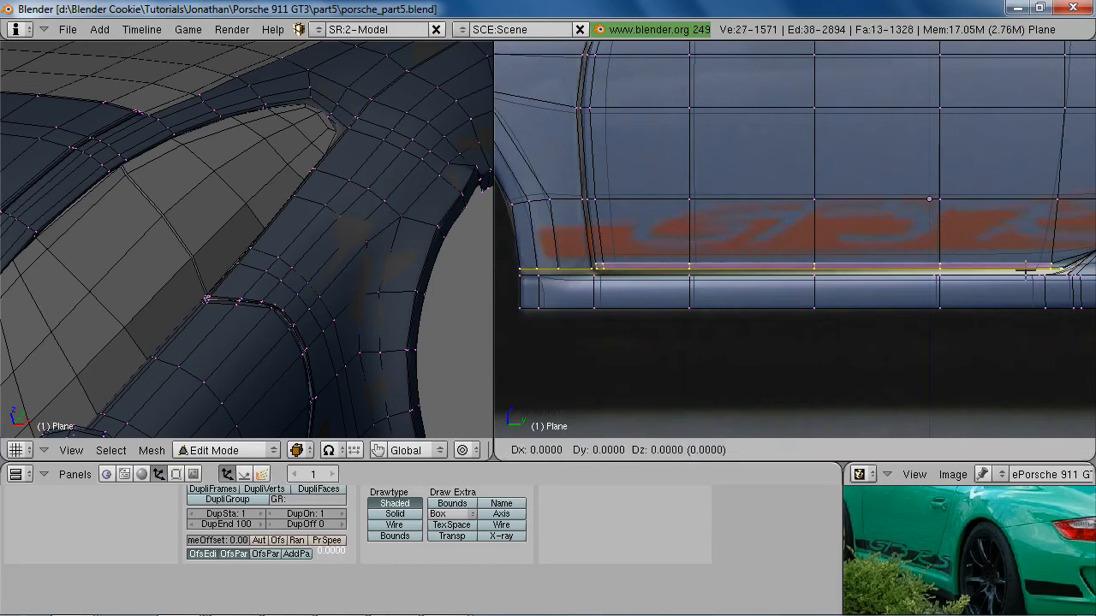
left_click(1030, 275)
key("z")
key("Tab")
scroll(1019, 318, "down", 5)
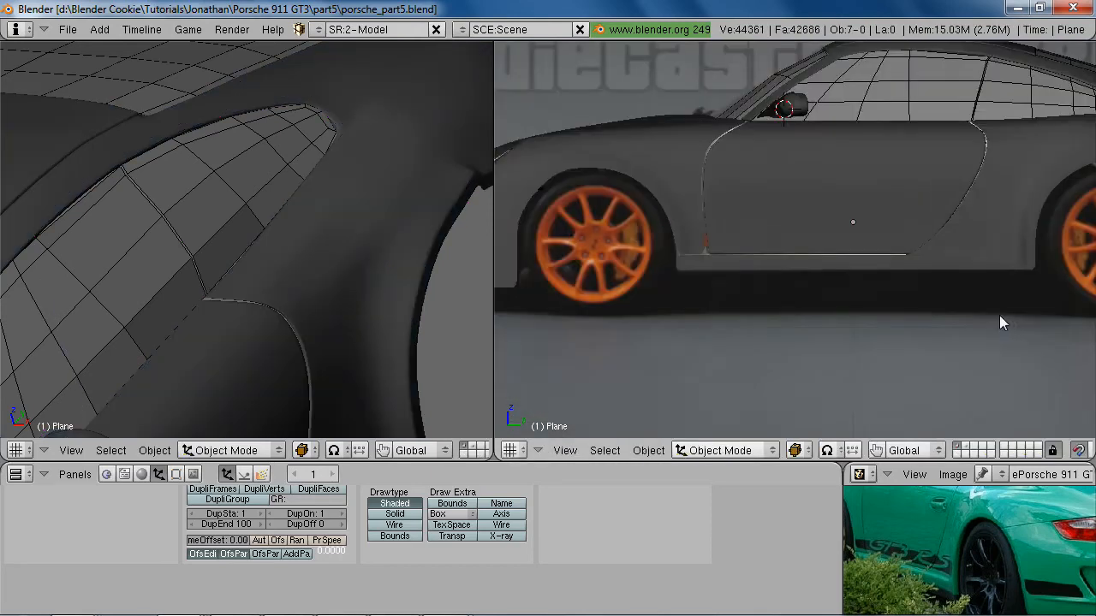
Raise the vertices at the door gap's lower rear bend by about 0.016 along Z
scroll(1004, 316, "up", 8)
key("Tab")
key("a")
key("b")
left_click_drag(823, 328, 823, 328)
key("g")
key("z")
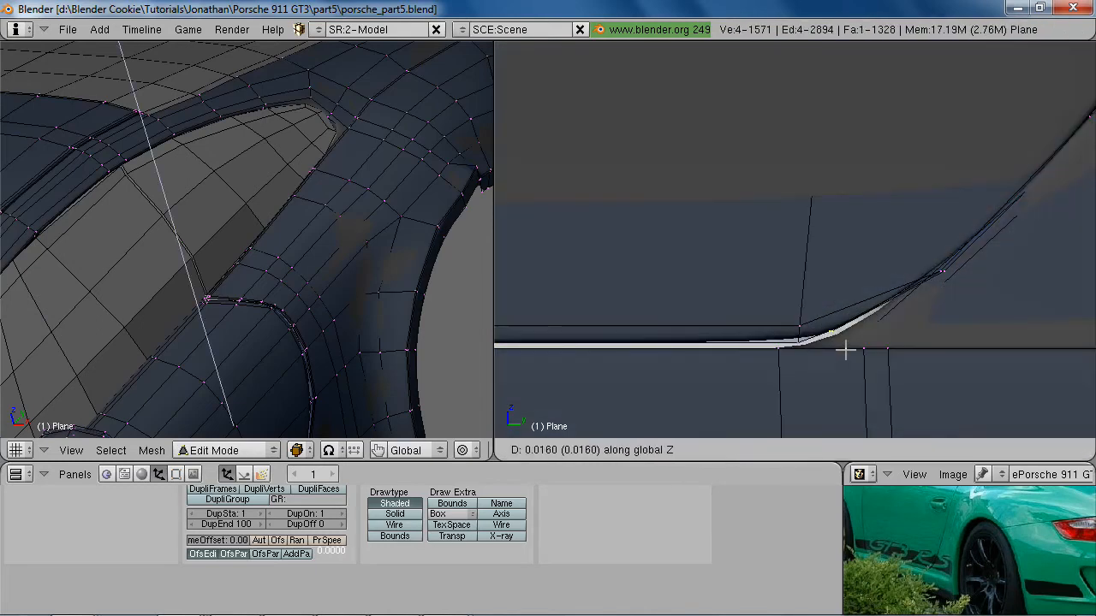
left_click(847, 352)
key("Tab")
scroll(844, 371, "down", 12)
scroll(983, 281, "up", 6)
Move the vertices just above the door gap's lower rear bend slightly forward to smooth the curve
key("Tab")
key("x")
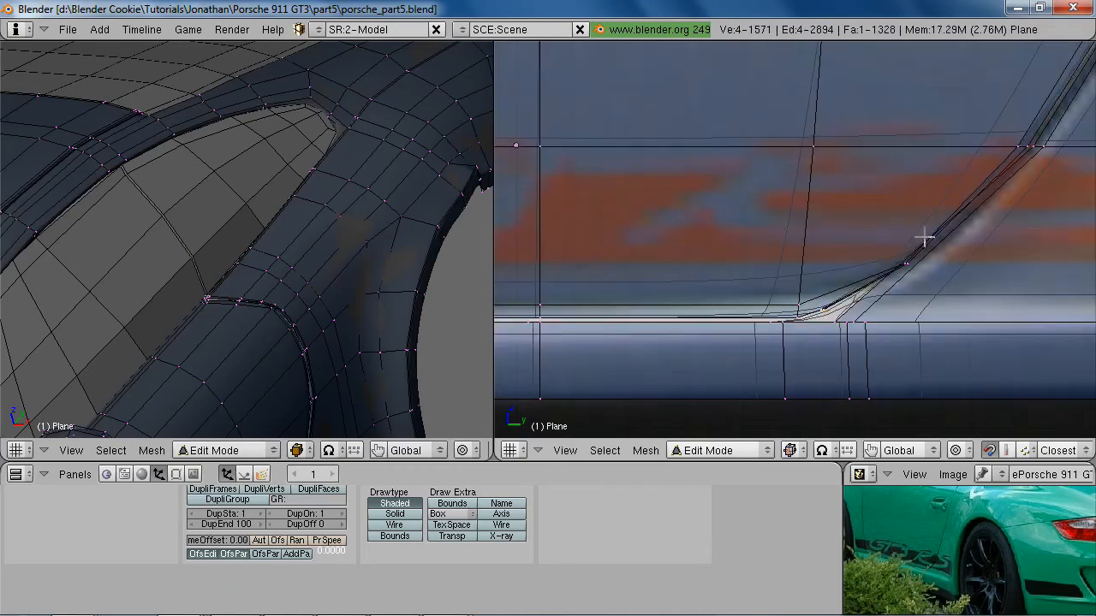
left_click_drag(874, 228, 906, 266)
key("g")
left_click(929, 292)
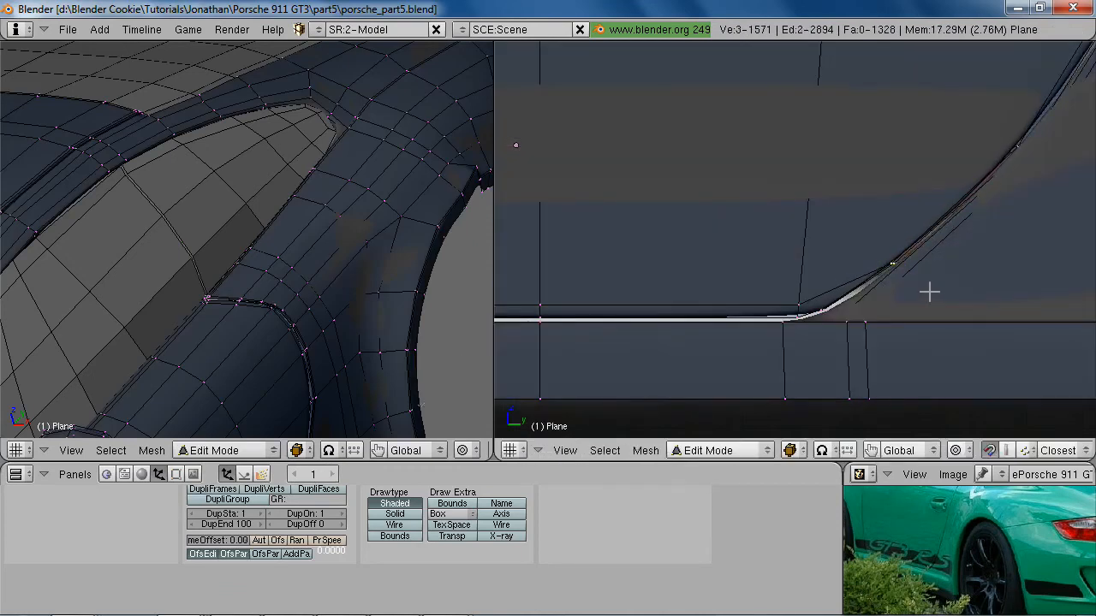
key("Tab")
scroll(918, 323, "down", 8)
scroll(868, 282, "up", 6)
Switch to edge selection and select the open edges around the side skirt's top, front end and bottom
middle_click_drag(664, 297, 762, 322, "shift")
key("Tab")
middle_click_drag(823, 242, 782, 286)
scroll(807, 317, "up", 4)
key("z")
scroll(783, 286, "up", 2)
scroll(783, 286, "up", 3)
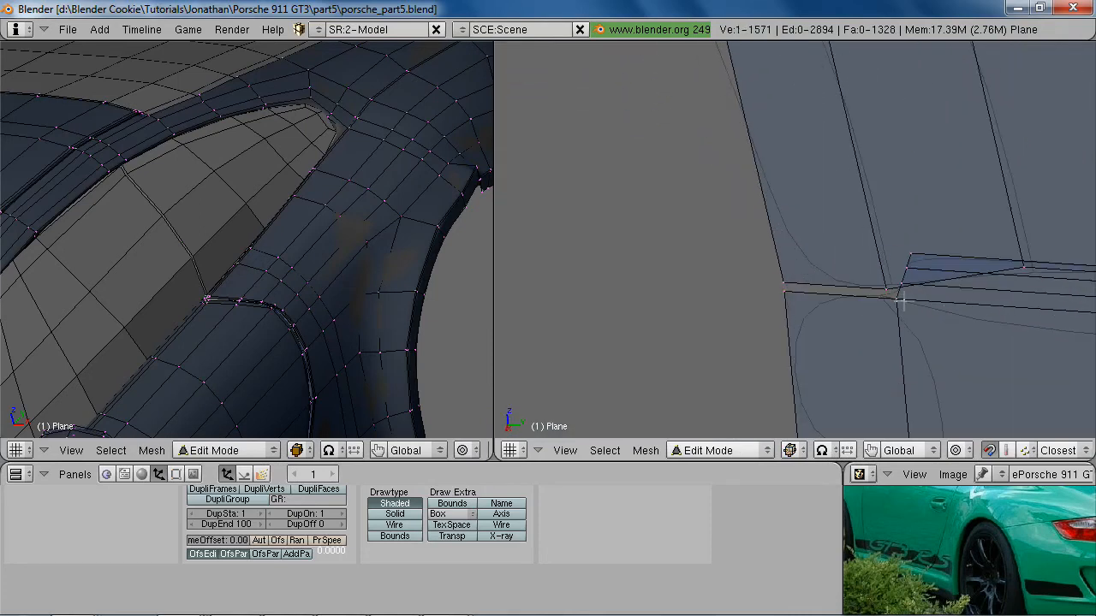
middle_click_drag(832, 374, 846, 262, "shift")
right_click(904, 182, "shift")
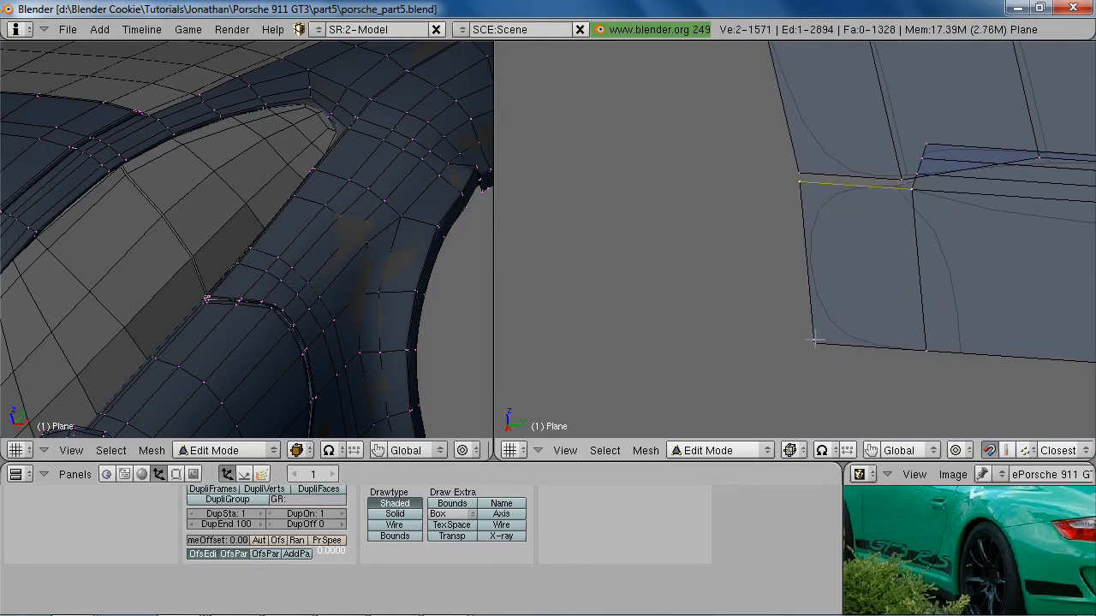
right_click(956, 348, "shift")
key("ctrl+Tab")
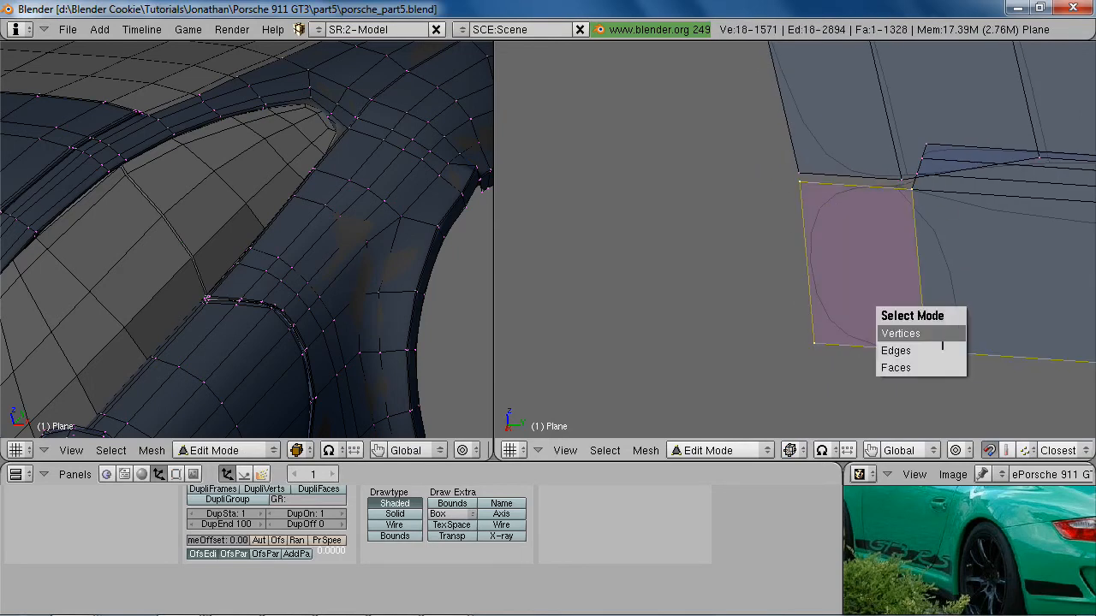
left_click(940, 351)
right_click(905, 250, "shift")
scroll(906, 297, "down", 9)
mouse_move(924, 319)
middle_mouse_down("shift")
mouse_move(510, 322)
mouse_move(822, 327)
mouse_move(705, 342)
middle_mouse_up("shift")
key("z")
middle_click_drag(697, 248, 899, 233, "shift")
scroll(656, 286, "up", 6)
middle_click_drag(763, 293, 967, 279, "shift")
scroll(968, 279, "up", 3)
Extrude the selected side skirt edges inward along X twice by small amounts
key("x")
key("Escape")
key("e")
key("x")
left_click(925, 282)
key("e")
left_click(930, 279)
key("x")
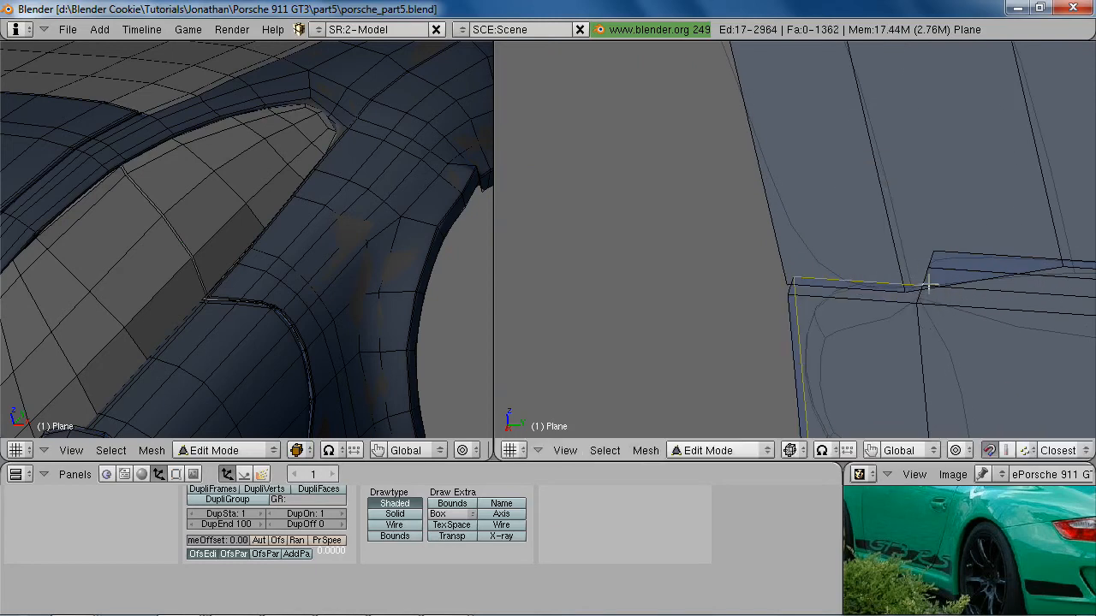
key("Escape")
Move the extruded side skirt edges further inward along X and extrude them again by about 0.016
key("g")
key("x")
left_click(931, 269)
key("g")
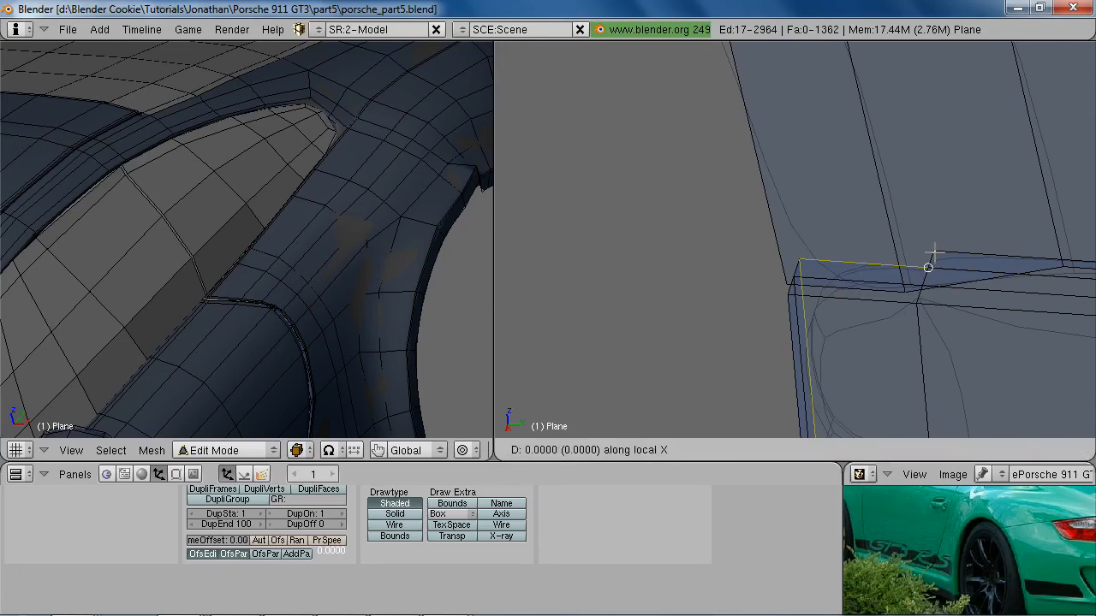
left_click(936, 248)
key("e")
key("x")
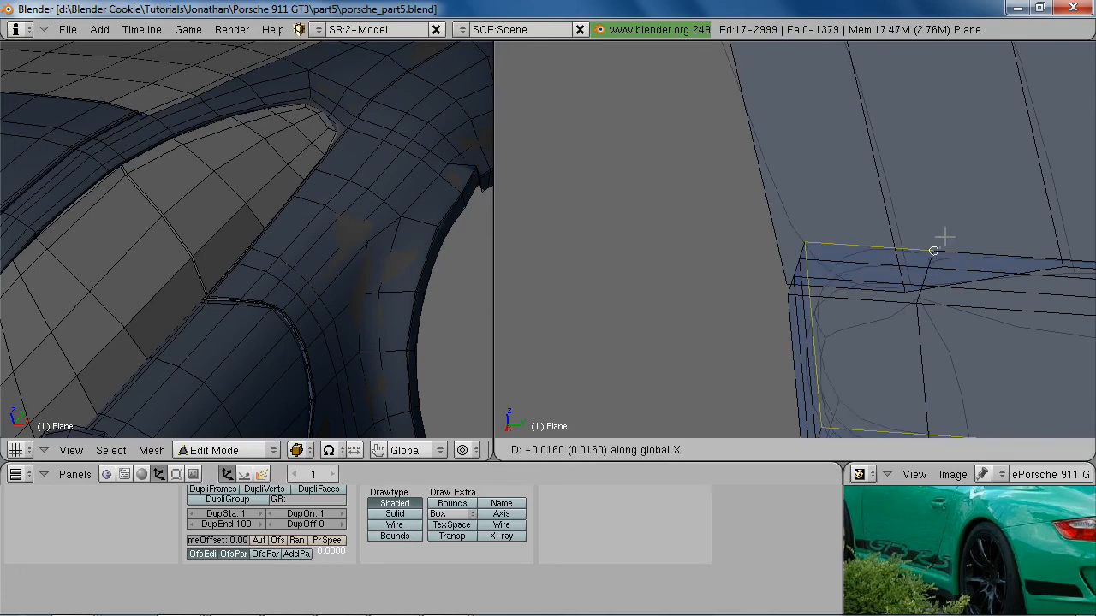
left_click(943, 238)
Remove duplicate vertices from the whole body mesh and return to vertex selection
key("z")
scroll(888, 288, "down", 4)
middle_click_drag(888, 289, 682, 188)
key("z")
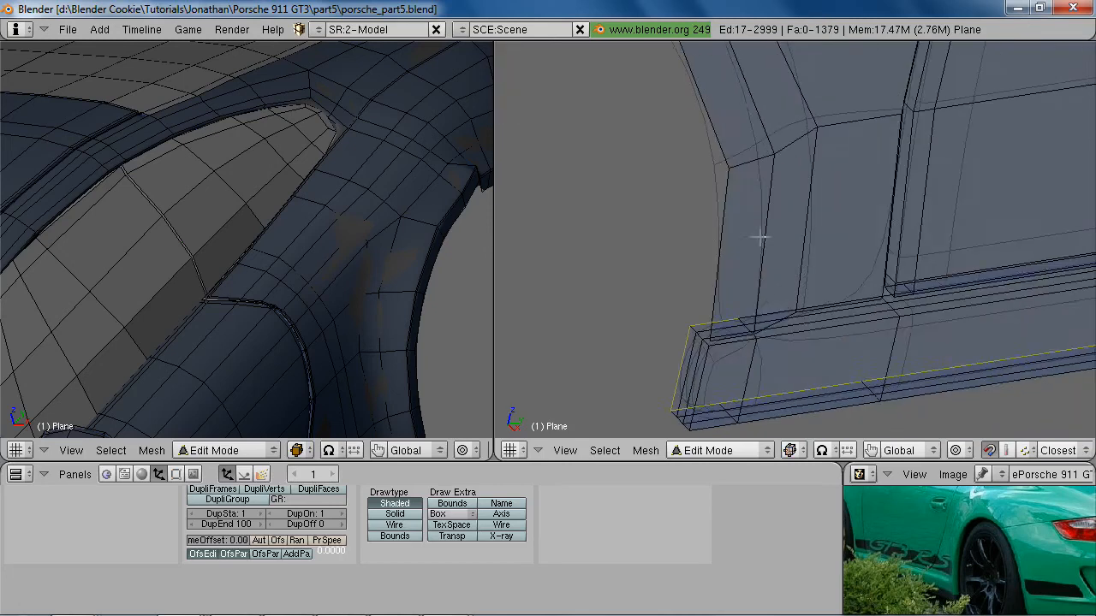
key("a")
key("a")
key("w")
left_click(822, 280)
key("z")
key("ctrl+Tab")
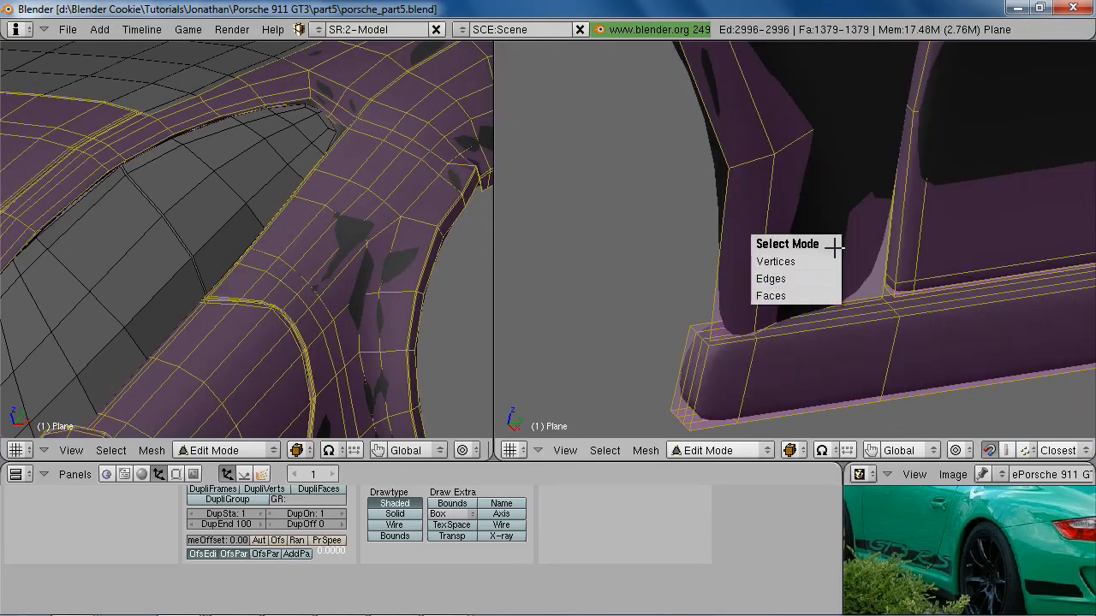
left_click(834, 256)
Add edge loops along the side skirt, one close to its upper edge and one close to its lower edge
key("KP_3")
scroll(835, 256, "down", 7)
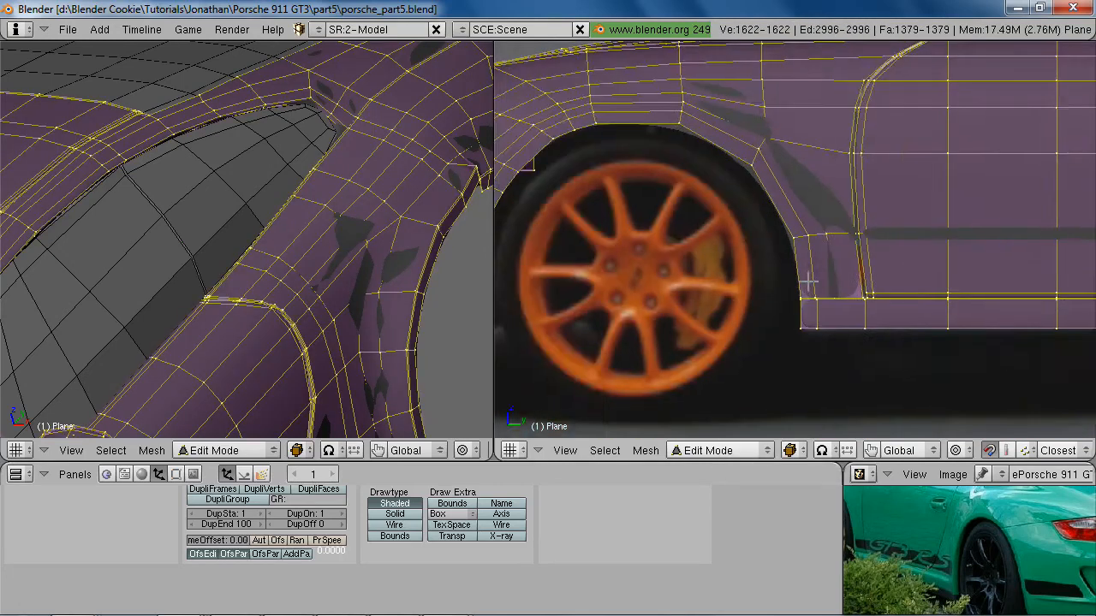
middle_click_drag(810, 281, 445, 247, "shift")
middle_click_drag(687, 315, 924, 316, "shift")
scroll(924, 315, "up", 5)
key("a")
scroll(774, 269, "up", 1)
key("ctrl+r")
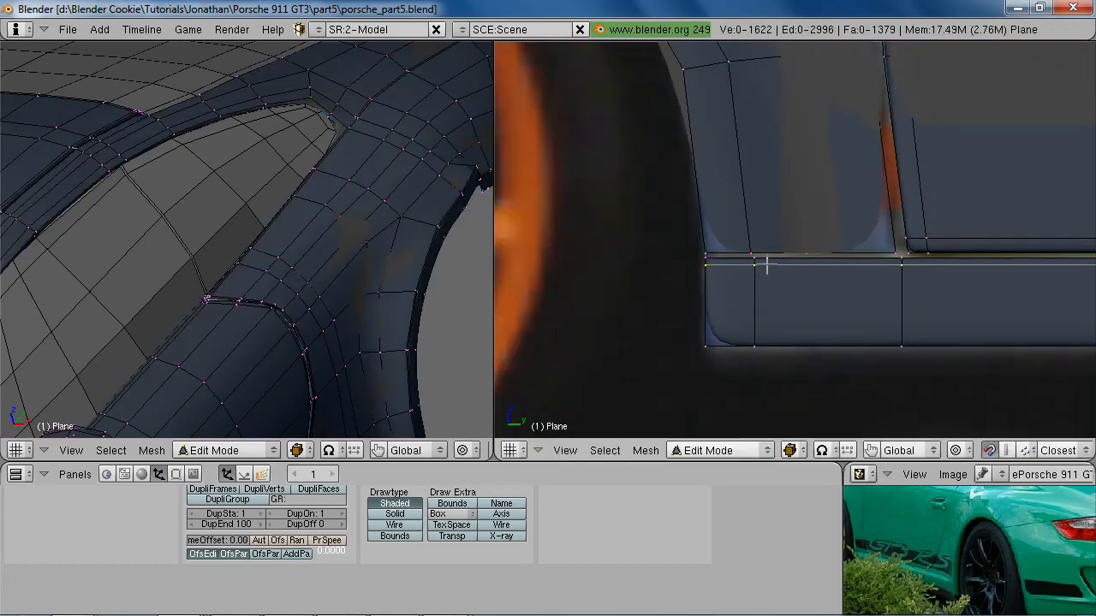
left_click(766, 267)
key("ctrl+r")
left_click(765, 344)
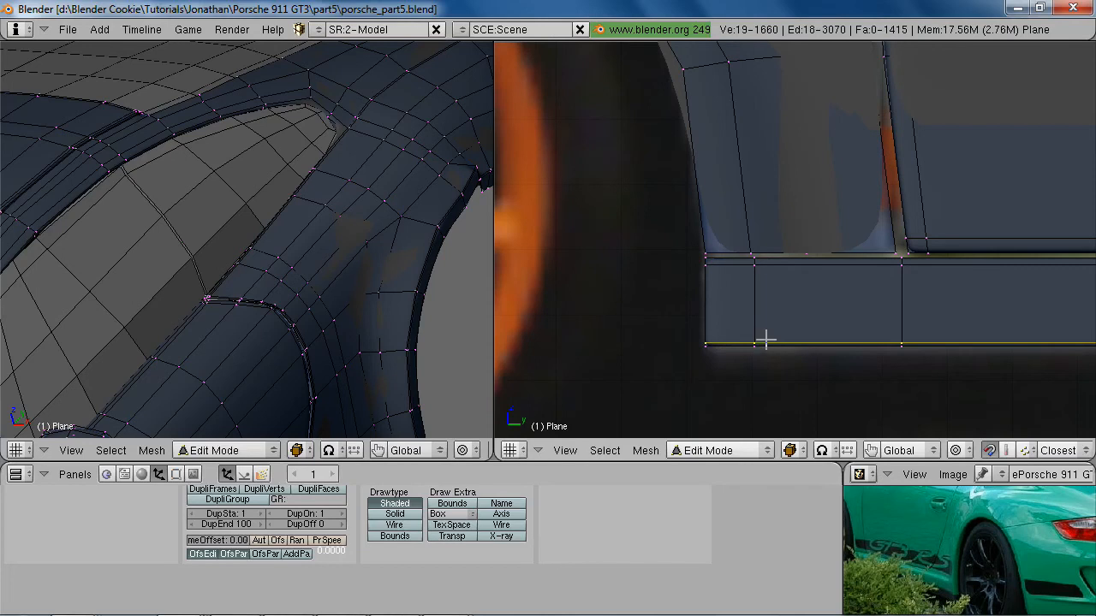
Examine the side skirt's rear end and the gap below the door in smooth shading and wireframe
scroll(765, 320, "down", 12)
middle_click_drag(818, 303, 633, 299, "shift")
scroll(795, 299, "up", 6)
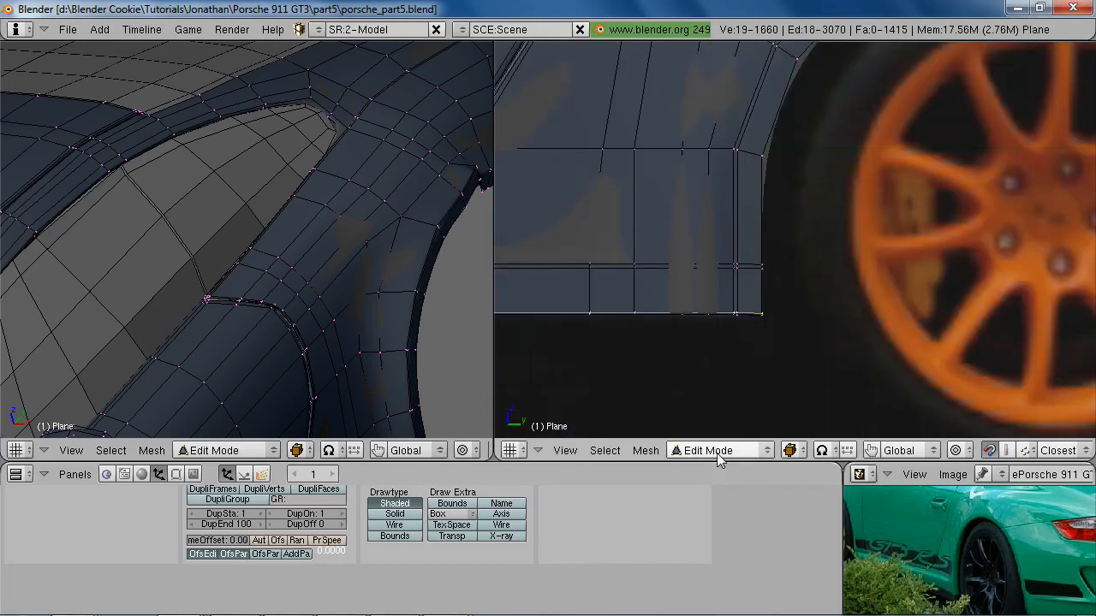
key("Tab")
middle_click_drag(670, 350, 799, 260)
key("Tab")
middle_click_drag(739, 242, 758, 275)
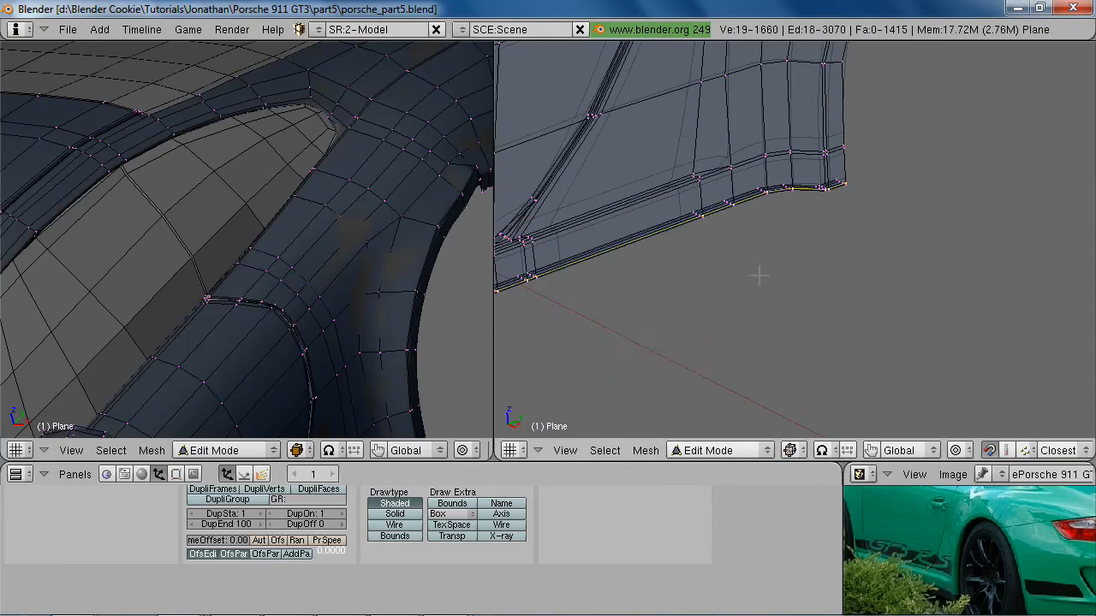
scroll(947, 335, "up", 5)
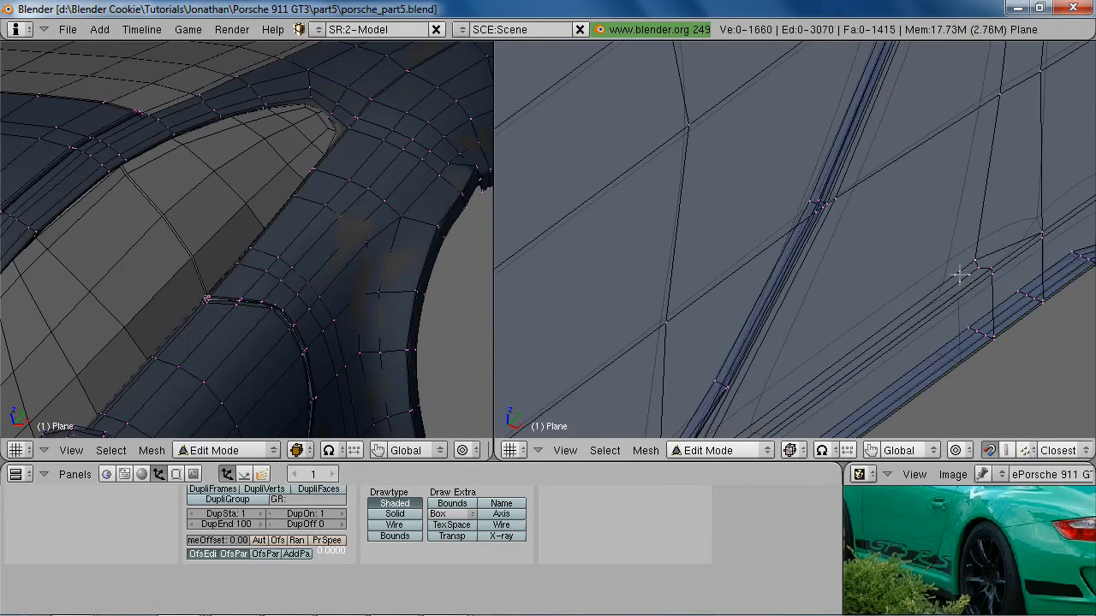
Select the new edge loops along the side skirt and move them inward along X by about 0.005
right_click(979, 275, "alt")
key("z")
right_click(966, 276, "alt")
key("z")
scroll(971, 278, "down", 5)
middle_click_drag(964, 142, 947, 161)
key("z")
middle_click_drag(730, 327, 854, 147, "shift")
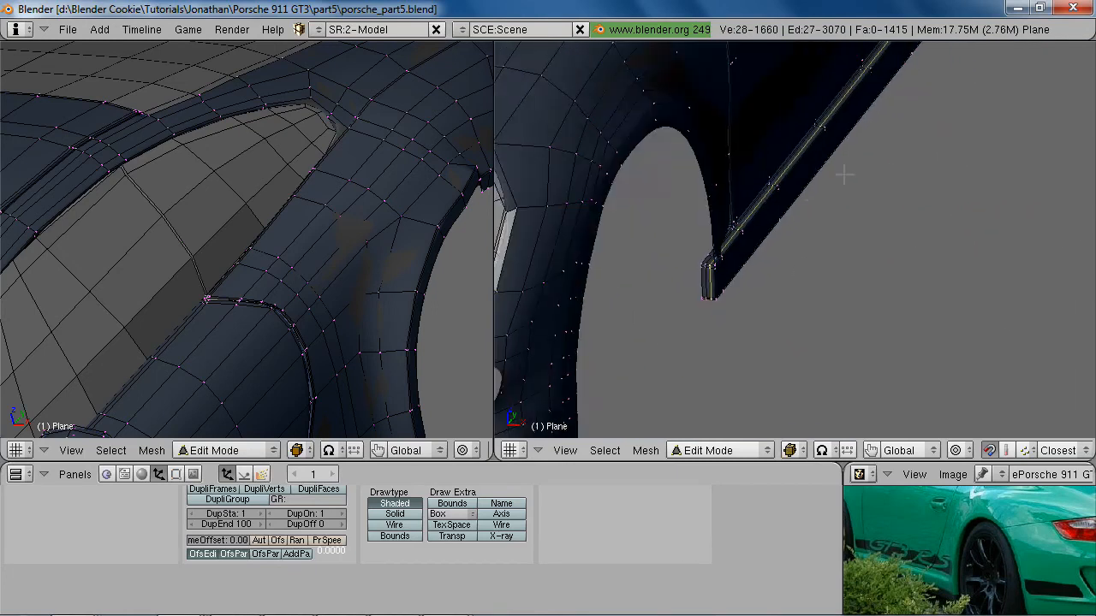
scroll(808, 245, "up", 6)
key("g")
key("x")
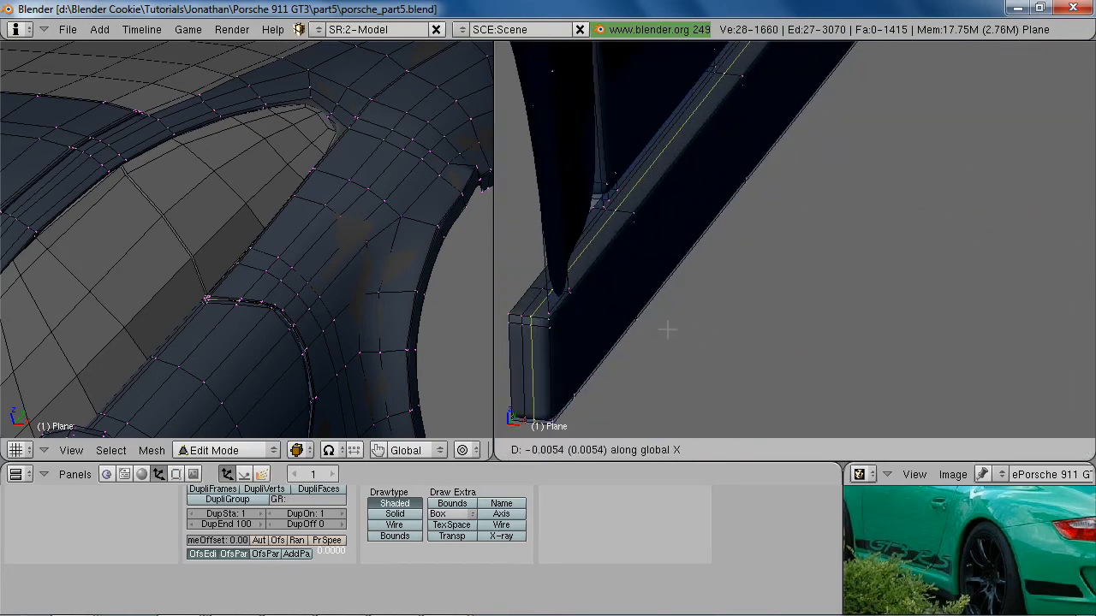
left_click(673, 327)
Examine the side skirt and its end at the front wheel arch in wireframe and smooth shading
middle_click_drag(673, 328, 726, 396)
middle_click_drag(880, 199, 925, 232, "shift")
key("z")
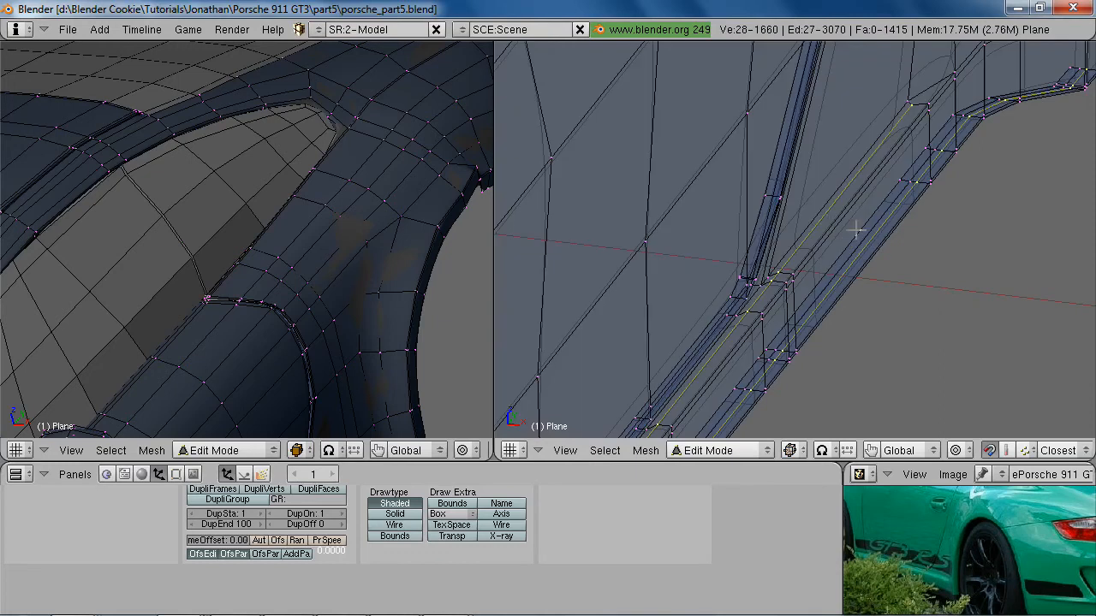
key("z")
key("Tab")
scroll(907, 261, "down", 6)
middle_click_drag(828, 353, 855, 254)
scroll(854, 254, "up", 6)
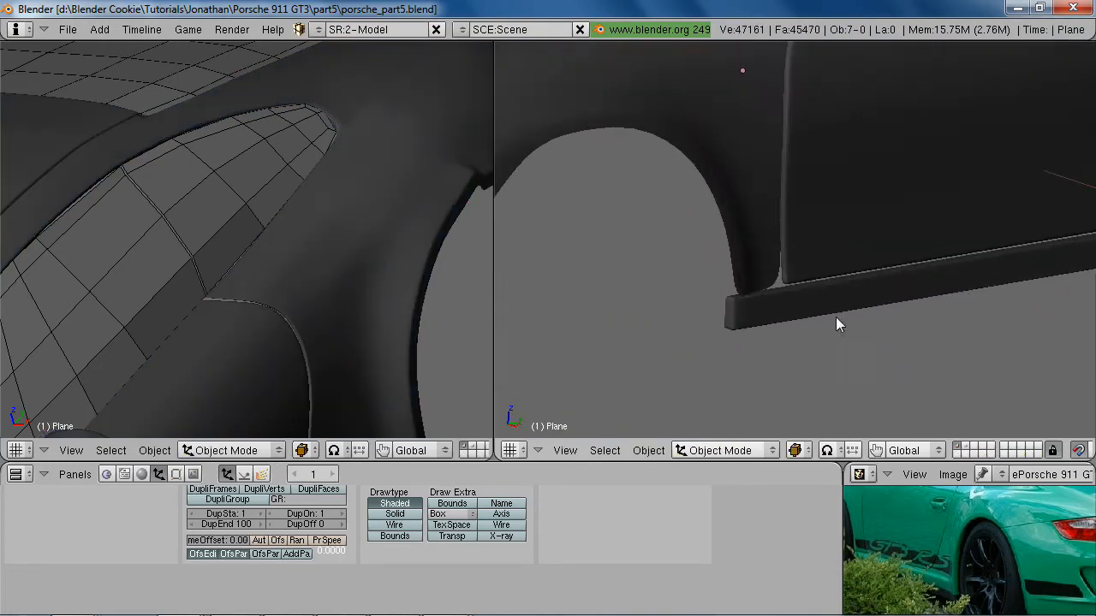
Add an edge loop around the front wheel arch, close to its outer rim
key("Tab")
key("KP_3")
key("a")
scroll(825, 320, "down", 4)
middle_click_drag(762, 257, 1046, 367, "shift")
scroll(882, 210, "up", 2)
key("ctrl+r")
left_click(845, 183)
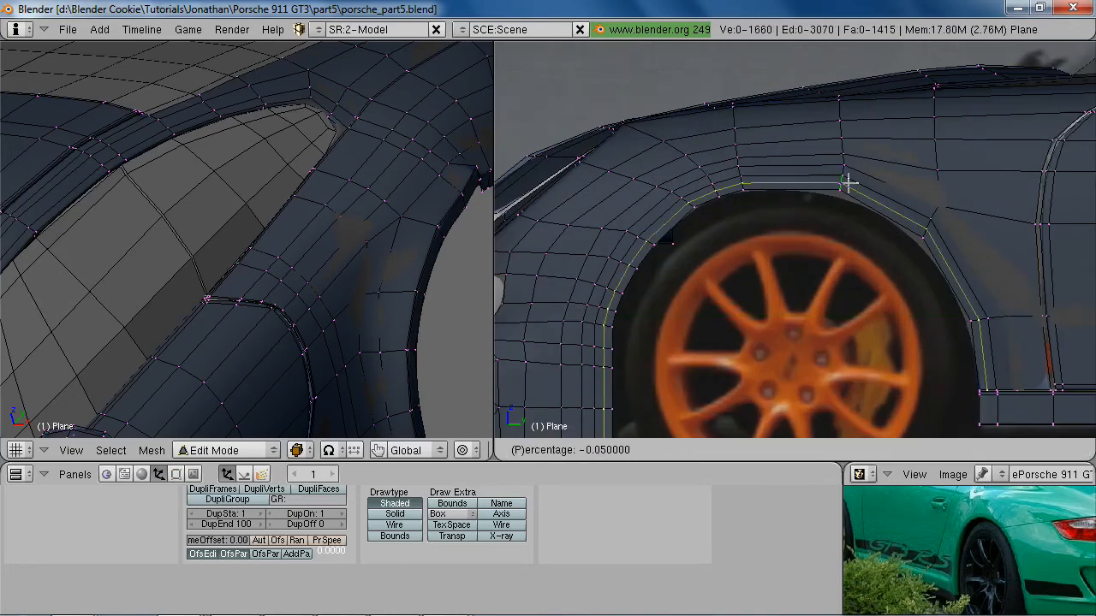
left_click(859, 180)
scroll(954, 505, "up", 2)
key("Tab")
scroll(760, 279, "up", 1)
middle_click_drag(760, 279, 818, 165, "shift")
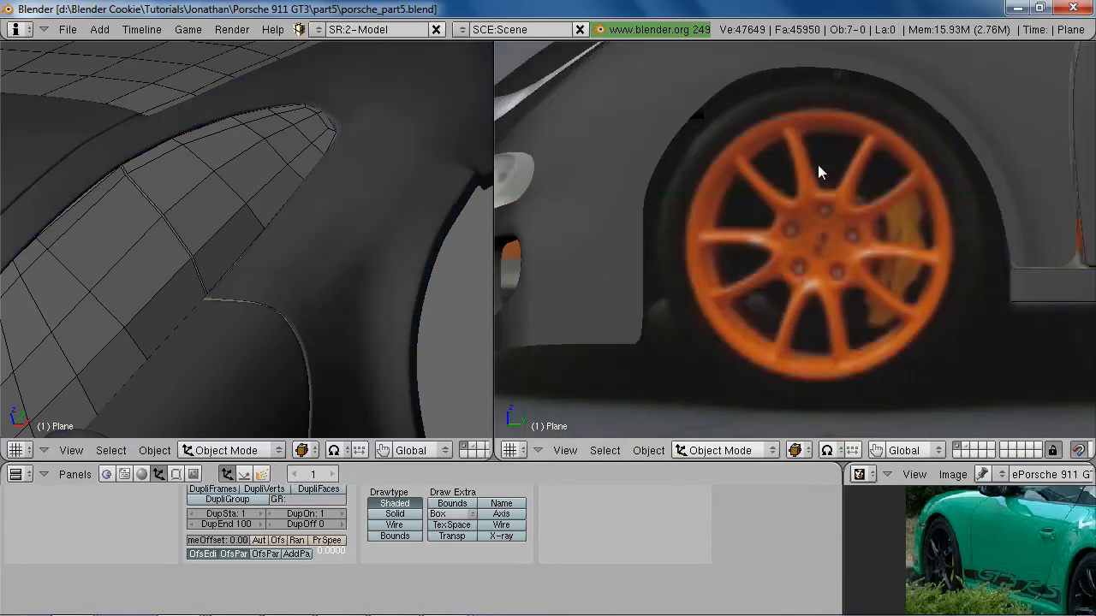
Extrude the front wheel arch's rim edges inward along X by about 0.034
key("Tab")
middle_click_drag(800, 220, 1036, 318)
middle_click_drag(1027, 264, 936, 318, "shift")
scroll(985, 320, "up", 4)
middle_click_drag(1051, 308, 980, 332, "shift")
key("e")
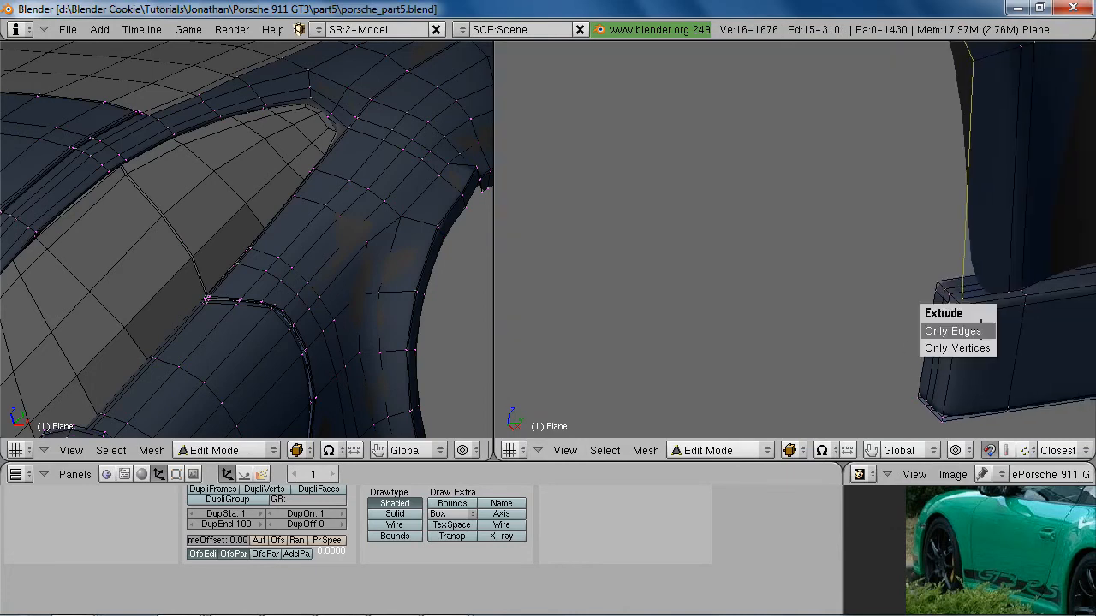
left_click(980, 331)
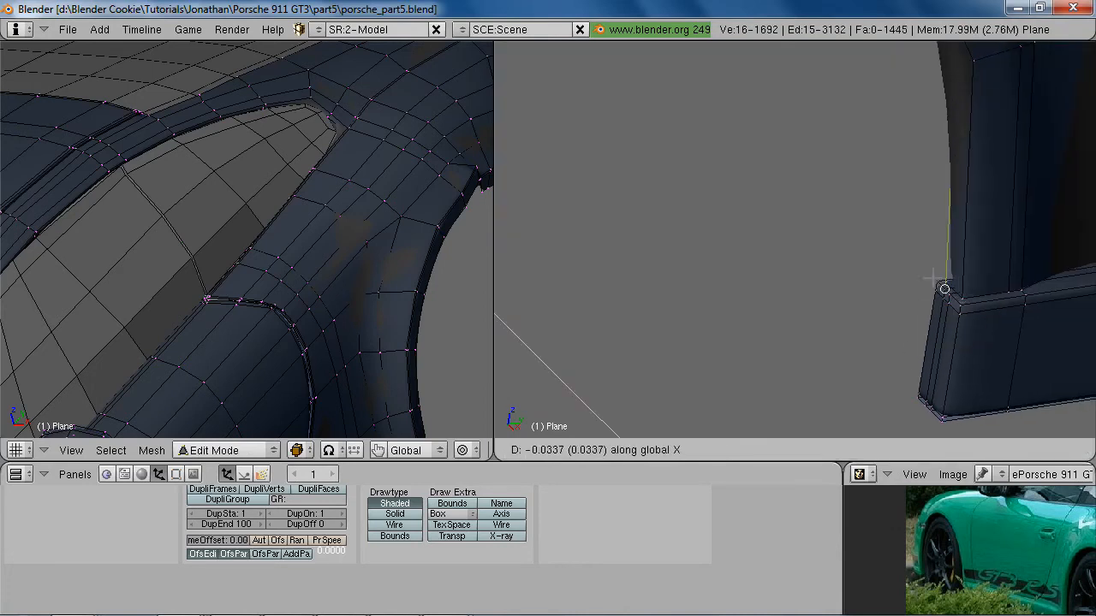
left_click(926, 268)
scroll(895, 289, "down", 6)
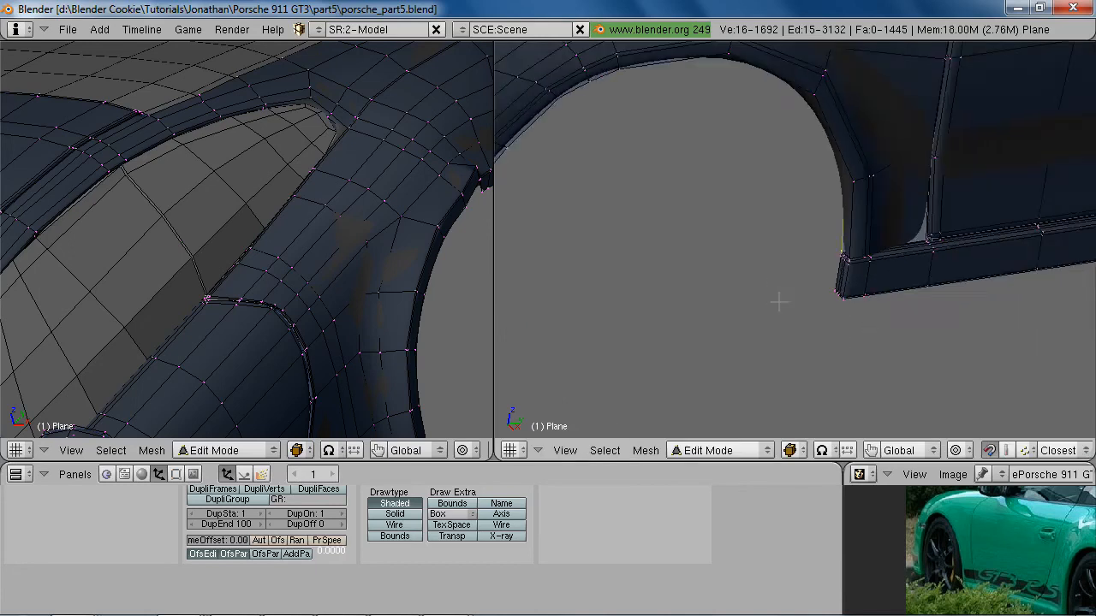
Add an edge loop along the extruded inner lip of the front wheel arch
middle_click_drag(768, 294, 819, 231)
middle_click_drag(744, 272, 756, 298, "shift")
scroll(756, 298, "up", 3)
key("z")
key("ctrl+r")
left_click(676, 202)
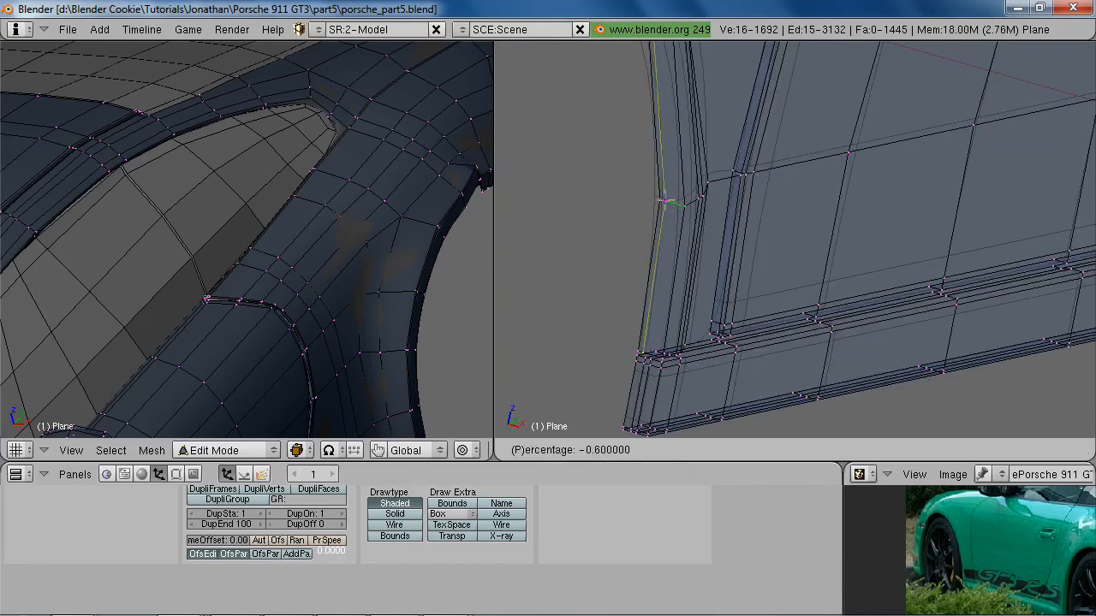
left_click(672, 210)
Examine the front wheel arch from several angles and compare it with the side reference image
key("z")
scroll(718, 291, "down", 6)
middle_click_drag(718, 291, 784, 286)
middle_click_drag(637, 364, 853, 305, "shift")
scroll(813, 302, "up", 3)
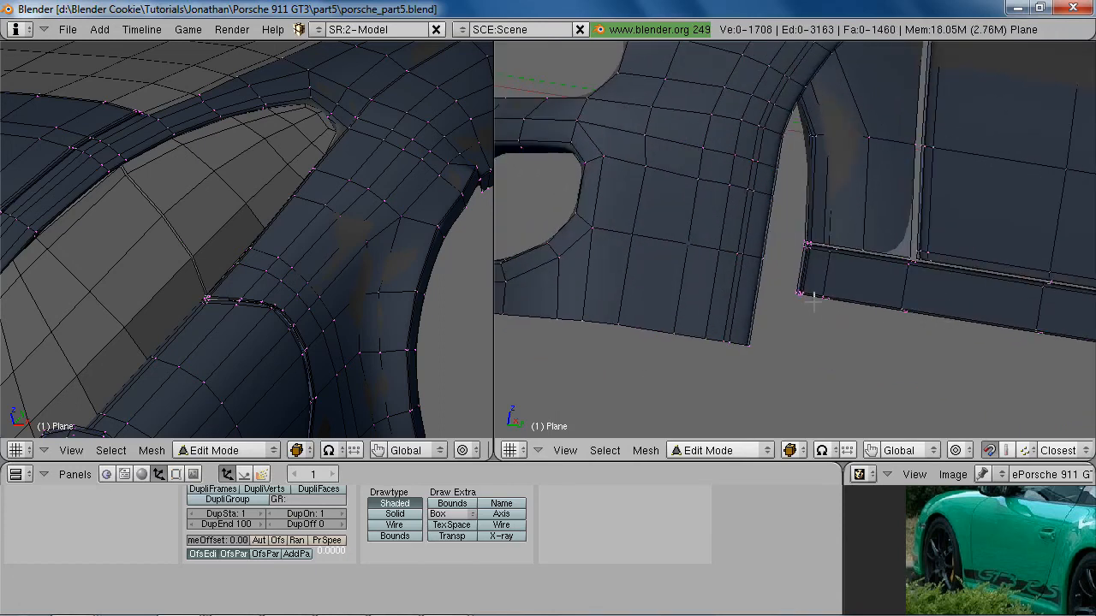
key("KP_3")
key("Tab")
scroll(789, 311, "down", 3)
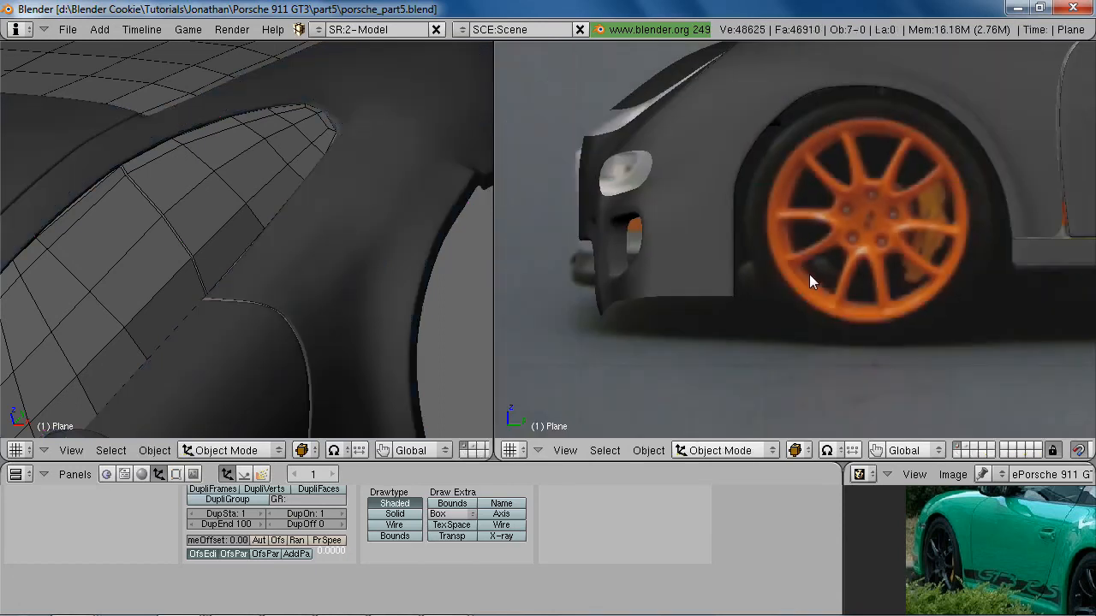
middle_click_drag(808, 274, 809, 288, "shift")
key("z")
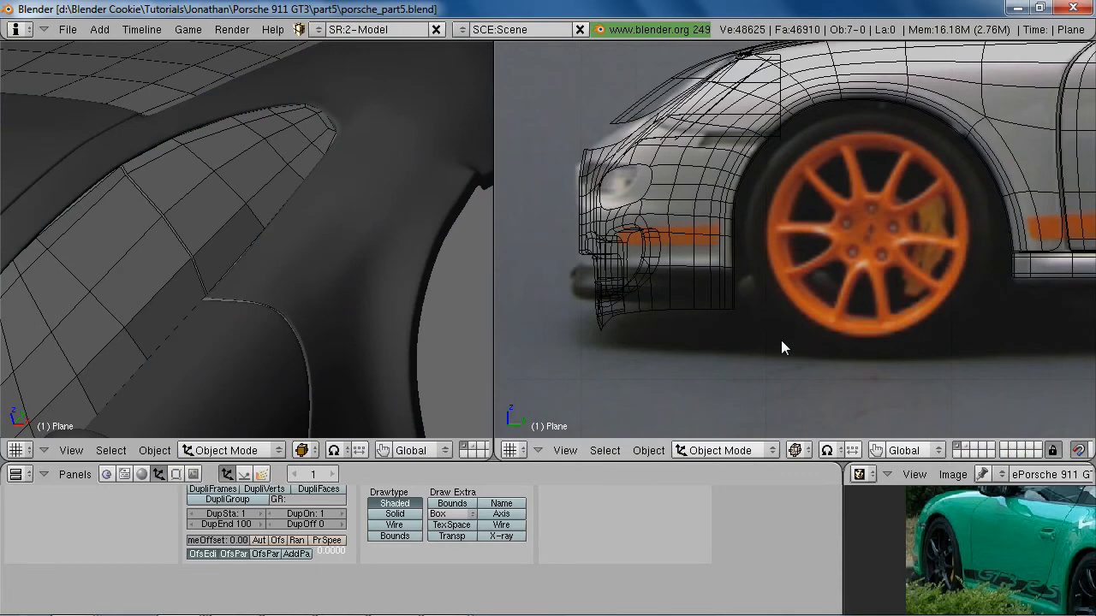
key("z")
Move the misaligned vertices at the step in the rear wheel arch's rim down and forward into line with the arch curve
scroll(821, 265, "down", 4)
middle_click_drag(1027, 230, 804, 305, "shift")
scroll(847, 248, "up", 4)
middle_click_drag(890, 197, 789, 338, "shift")
scroll(783, 317, "up", 3)
key("Tab")
scroll(770, 287, "up", 1)
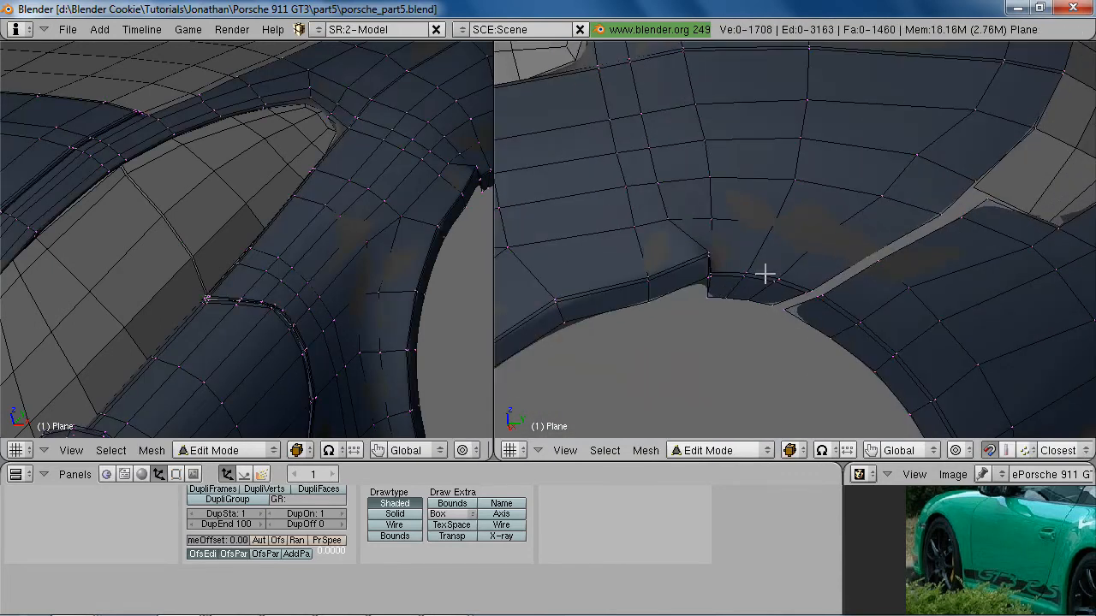
key("KP_3")
middle_click_drag(689, 153, 788, 228, "shift")
scroll(788, 217, "up", 2)
key("z")
right_click(784, 226)
key("g")
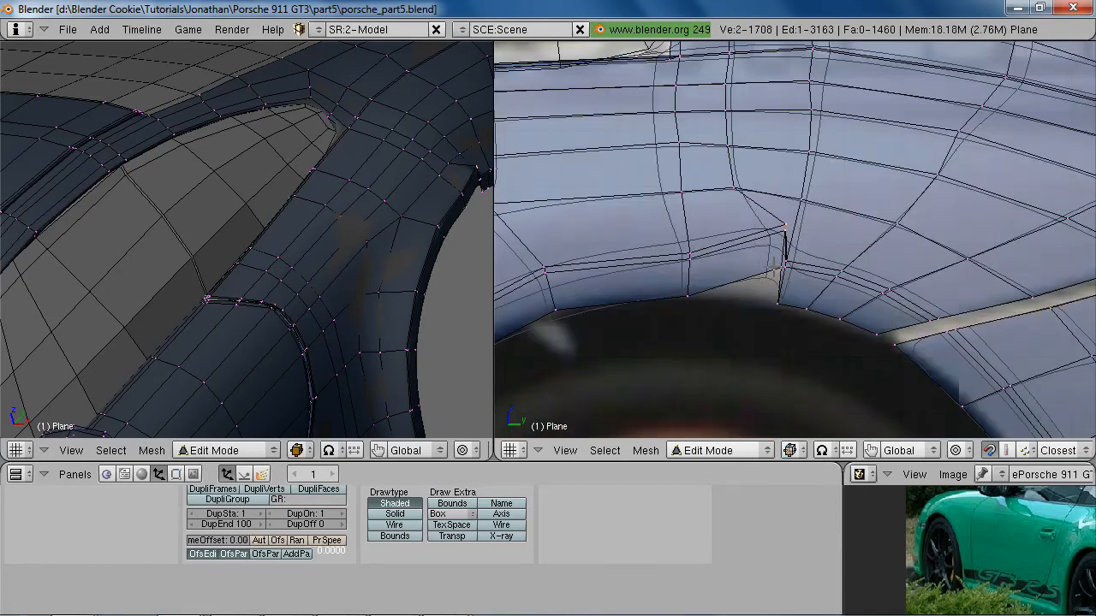
key("z")
key("g")
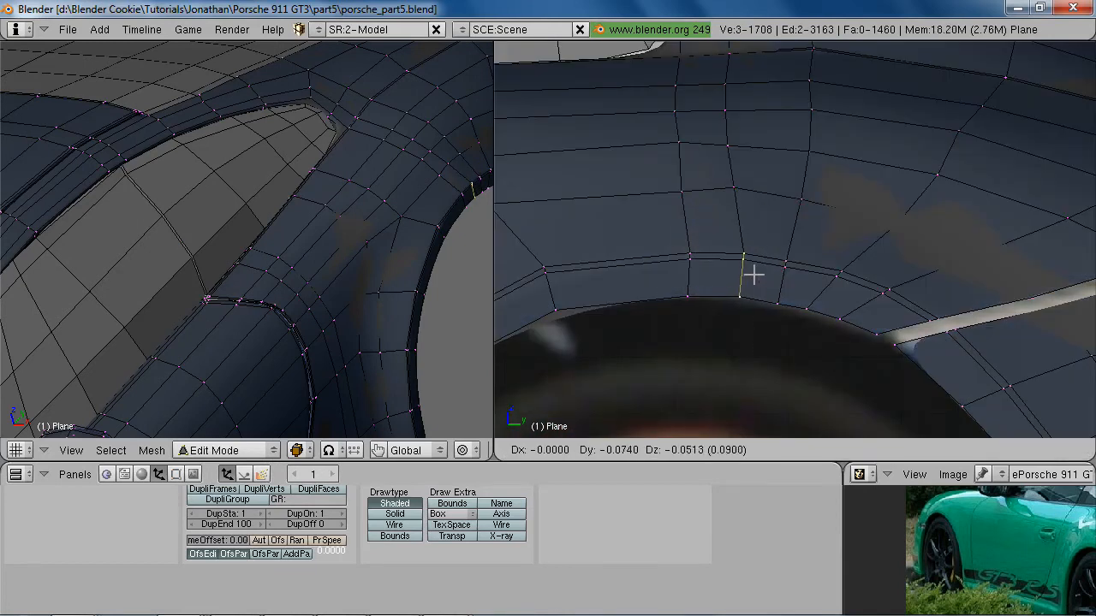
left_click(752, 273)
middle_click_drag(752, 273, 766, 308)
Smooth the patches of faces above the rear wheel arch and check the body in smooth shading
key("Tab")
scroll(798, 291, "down", 3)
key("Tab")
scroll(786, 252, "up", 3)
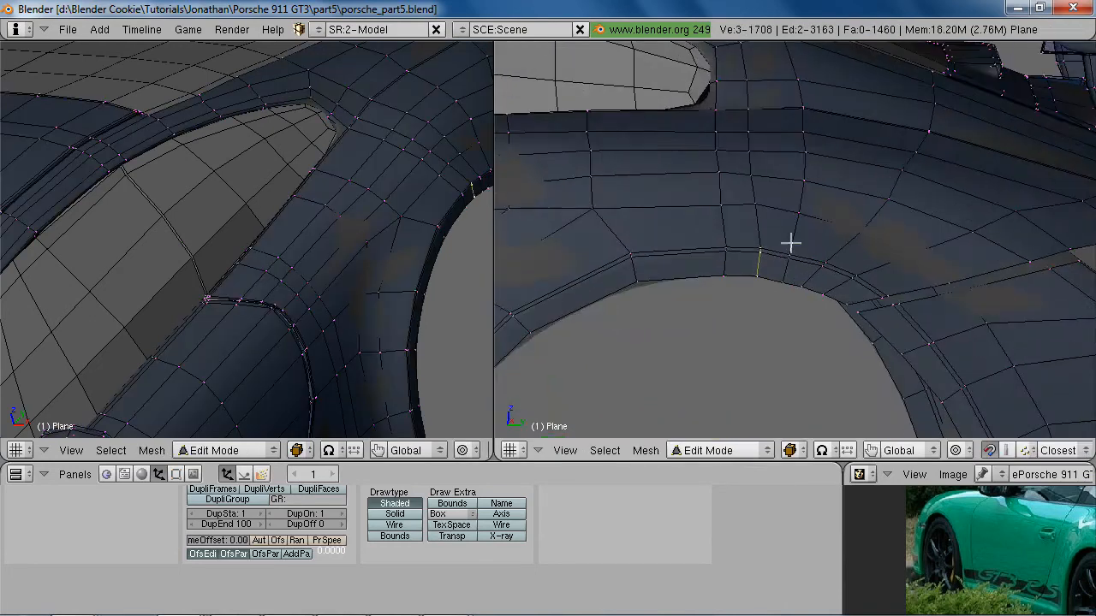
middle_click_drag(787, 252, 772, 218)
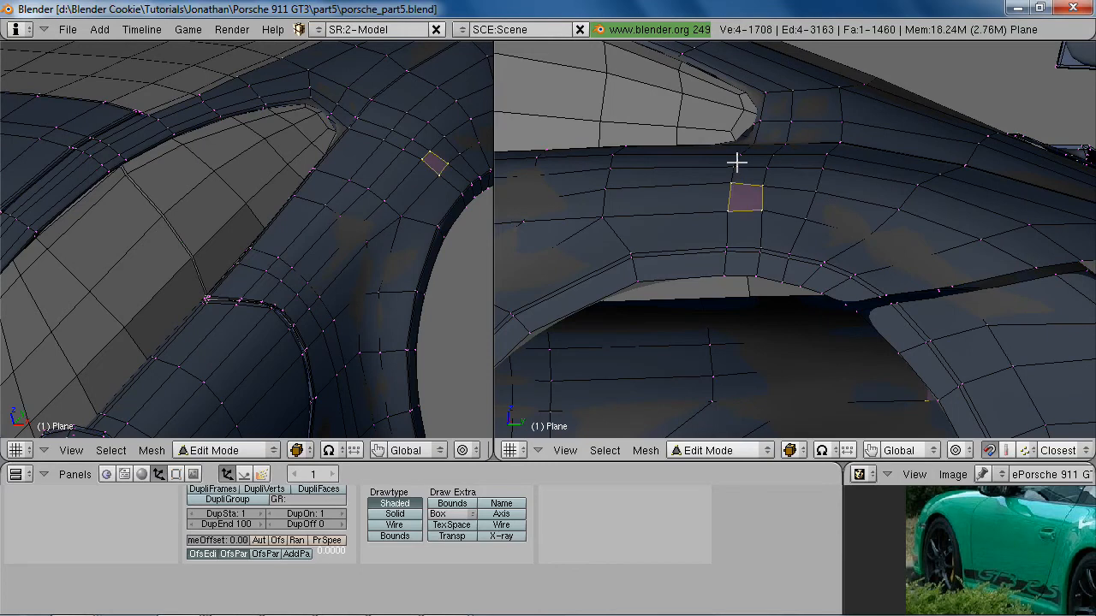
key("w")
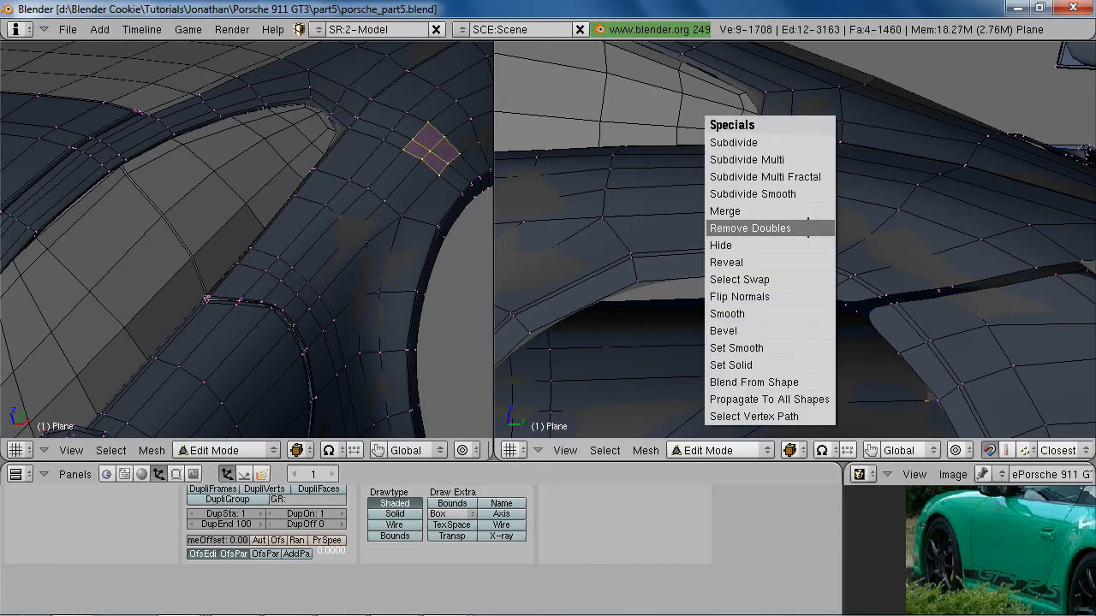
left_click(797, 316)
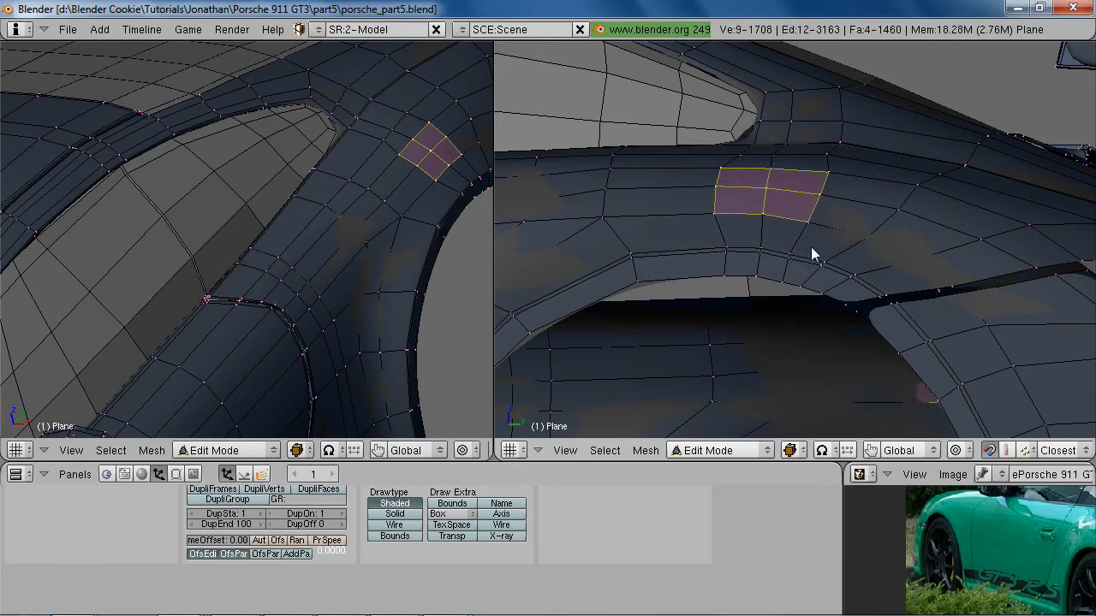
key("Tab")
scroll(761, 303, "down", 5)
middle_click_drag(771, 390, 753, 301)
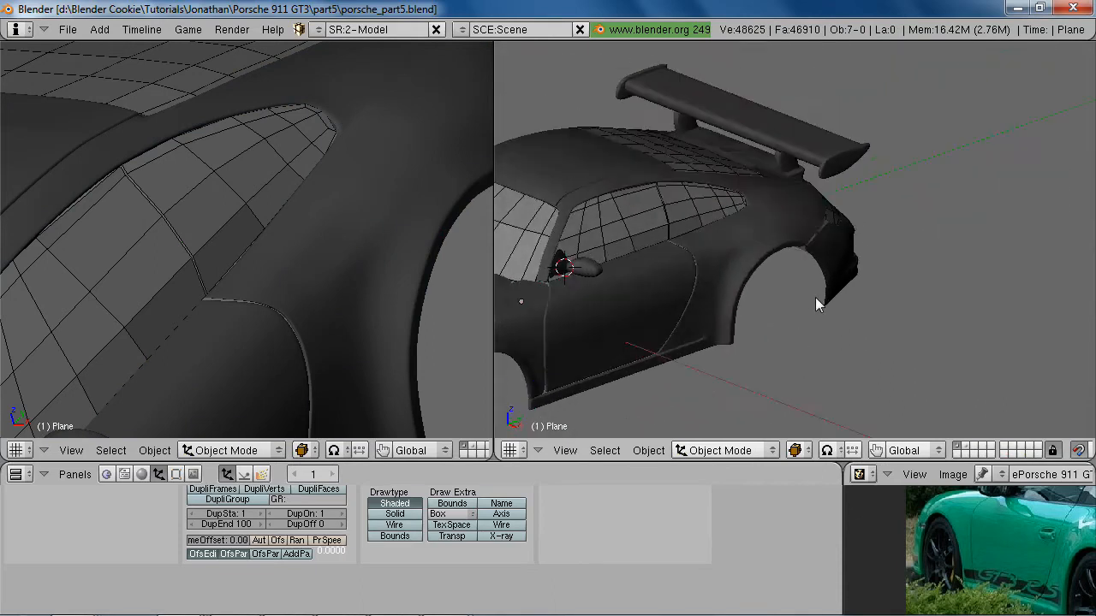
Smooth the block of fender faces between the rear side window, the door gap and the rear wheel arch
key("Tab")
scroll(809, 274, "up", 5)
key("a")
right_click(779, 238)
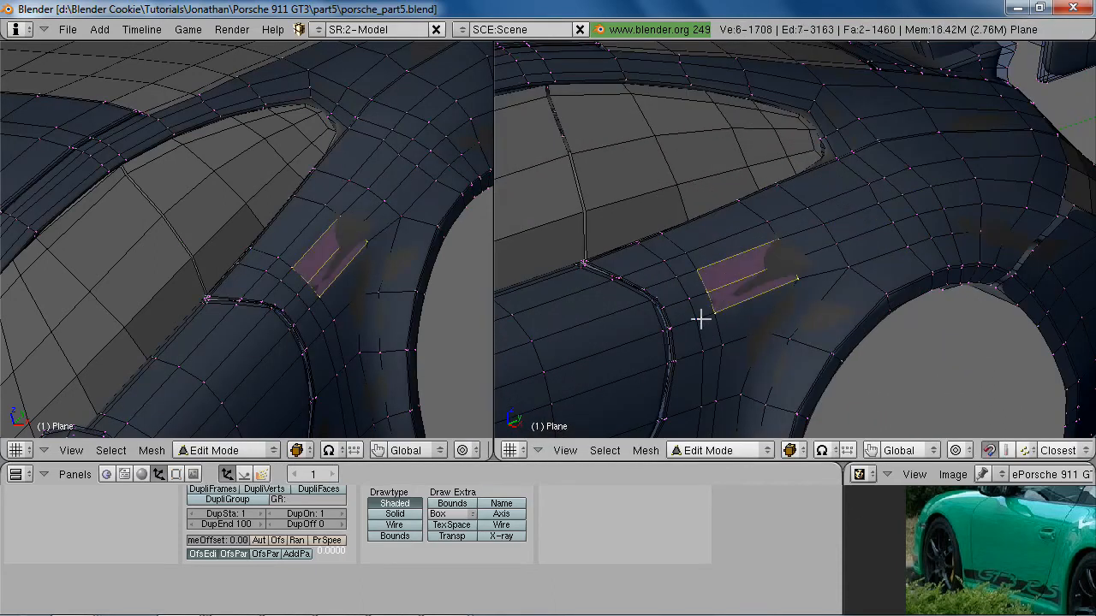
right_click(684, 280, "shift")
key("w")
left_click(679, 276)
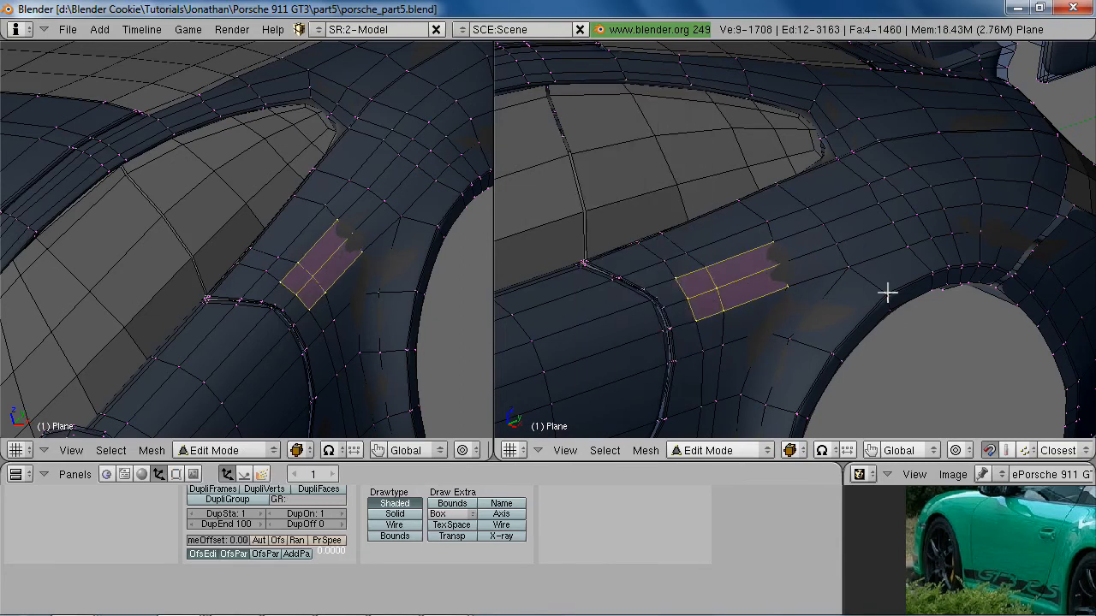
key("Tab")
scroll(878, 308, "down", 5)
Smooth the fender faces around the front upper curve of the rear wheel arch
middle_click_drag(878, 307, 765, 237)
scroll(784, 305, "up", 4)
key("Tab")
right_click(740, 204)
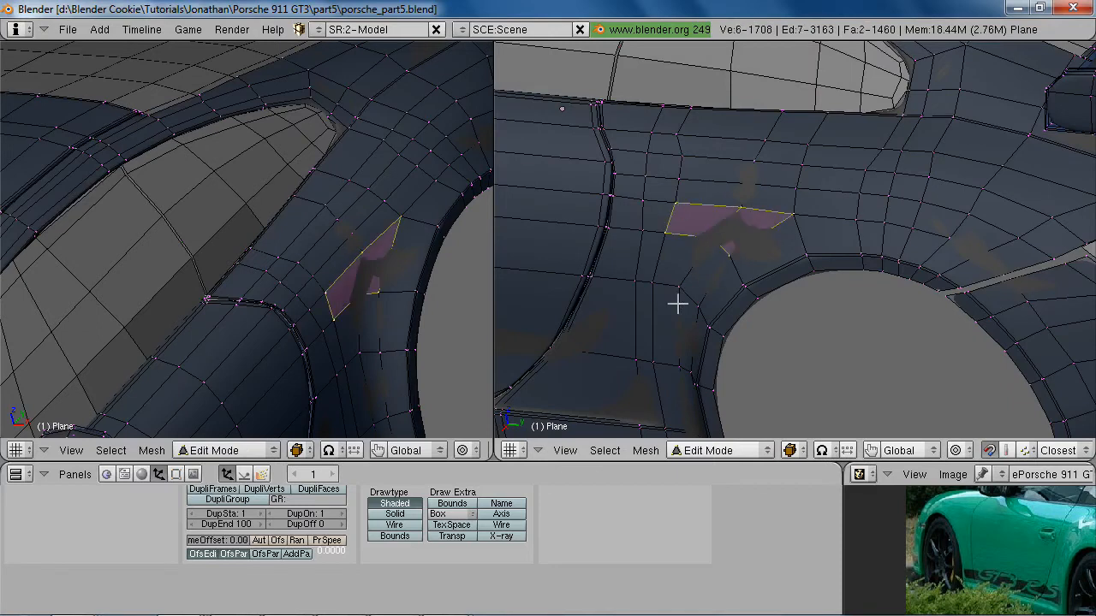
right_click(656, 281, "shift")
key("w")
left_click(657, 280)
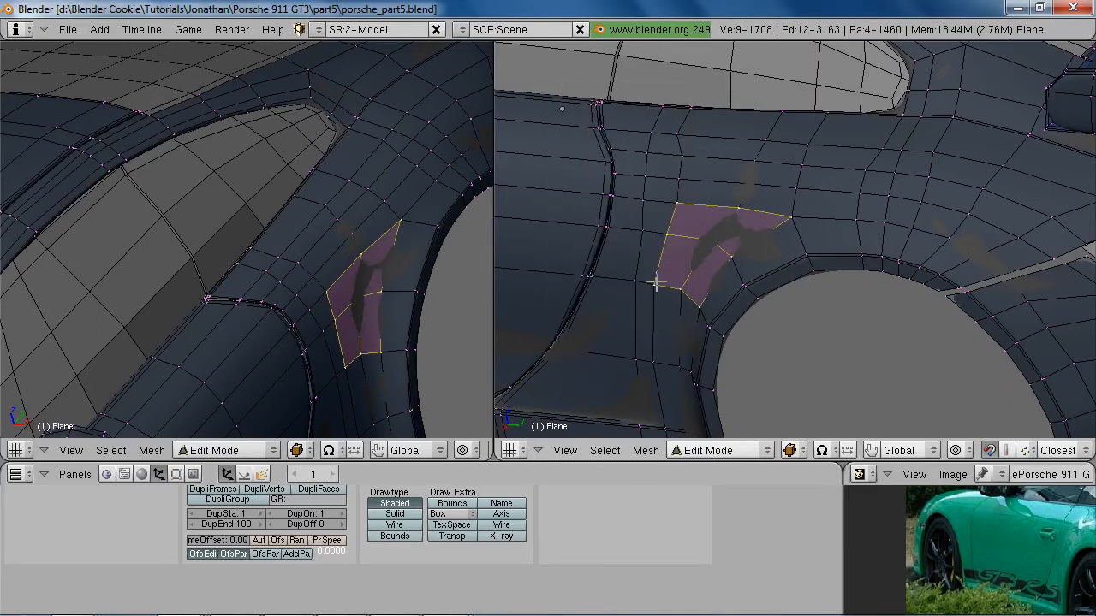
middle_click_drag(778, 269, 852, 279)
key("Tab")
scroll(763, 298, "down", 6)
Extrude the rear fender's edge along the taillight opening and bumper gap, and shrink it slightly into the body
middle_click_drag(765, 283, 756, 323)
scroll(870, 227, "up", 2)
scroll(886, 308, "up", 3)
scroll(756, 323, "up", 2)
key("Tab")
key("a")
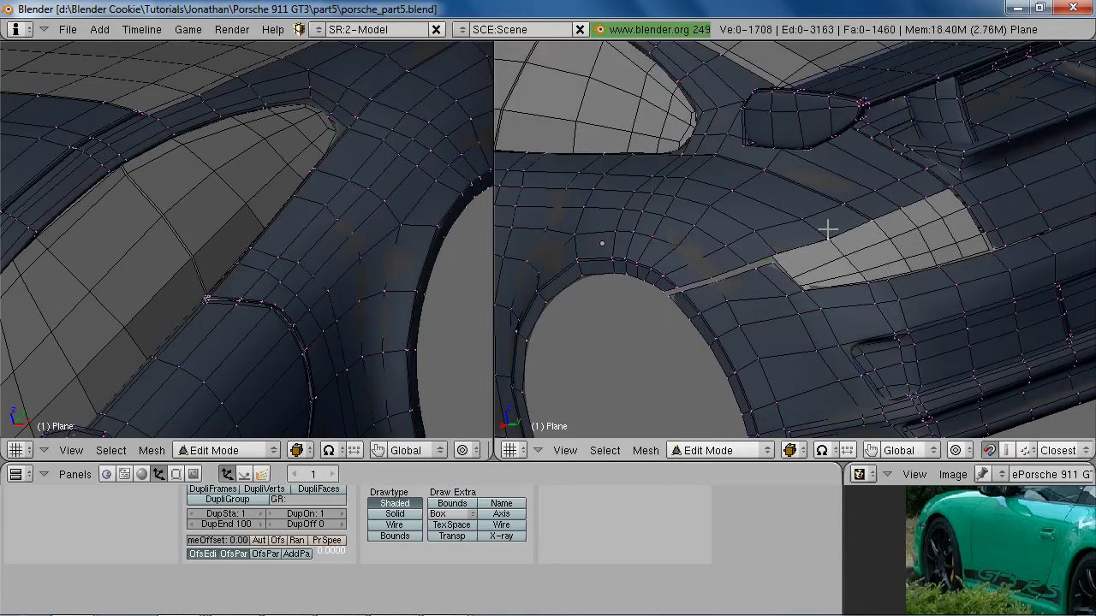
key("ctrl+r")
middle_click_drag(839, 237, 822, 295)
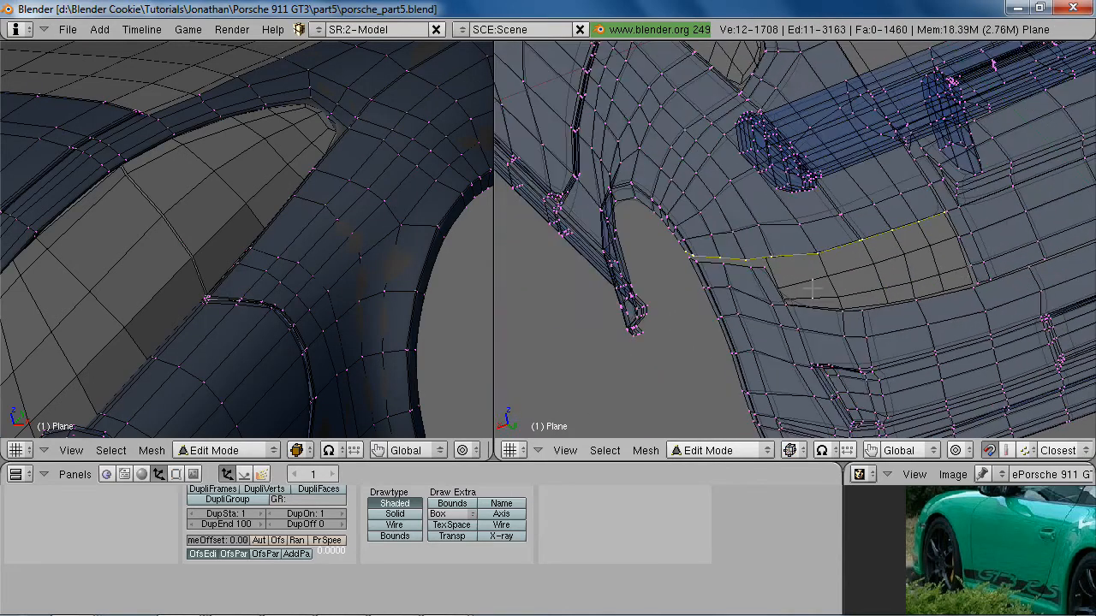
scroll(822, 305, "up", 4)
mouse_move(697, 288)
middle_mouse_down()
mouse_move(743, 283)
mouse_move(728, 339)
mouse_move(907, 269)
mouse_move(834, 292)
mouse_move(742, 355)
mouse_move(745, 254)
mouse_move(779, 305)
mouse_move(1036, 277)
middle_mouse_up()
key("z")
key("z")
key("z")
key("e")
left_click(1038, 276)
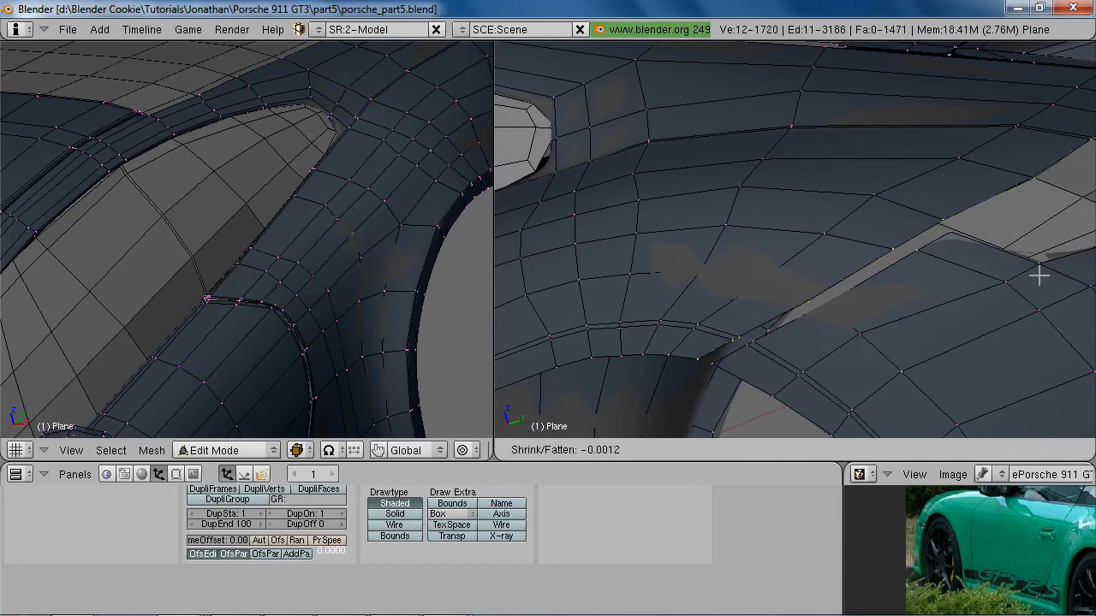
middle_click_drag(998, 265, 872, 231)
left_click(963, 246)
Reposition the whole extruded fender edge in wireframe
scroll(962, 244, "down", 4)
key("z")
key("g")
left_click(870, 235)
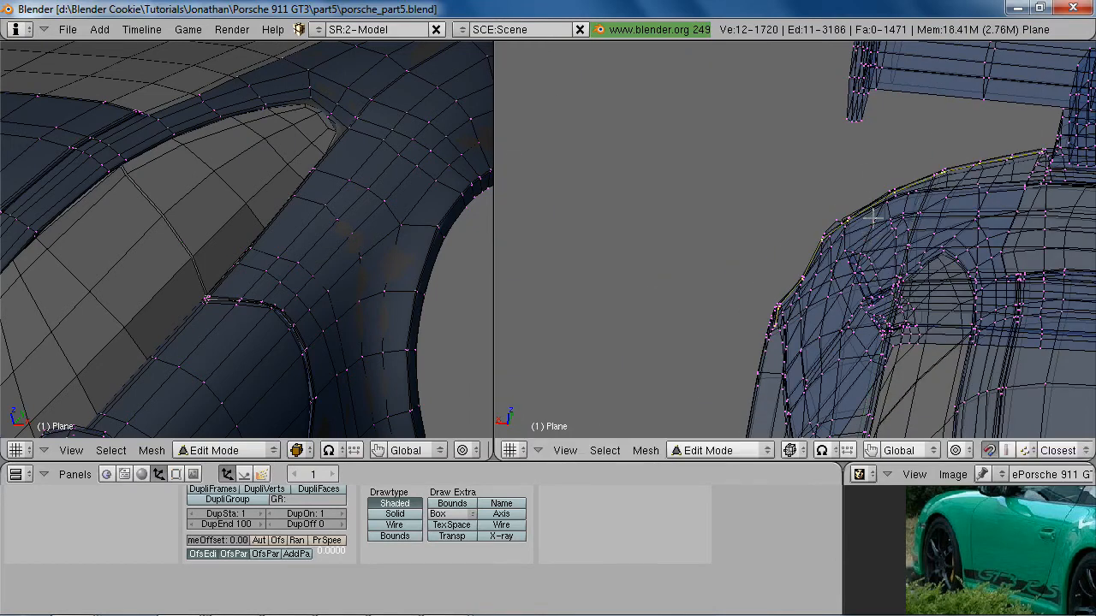
Move the six extruded vertices along the bumper gap, from the wheel arch towards the taillight, along Y
key("z")
middle_click_drag(870, 66, 793, 340)
scroll(709, 284, "up", 2)
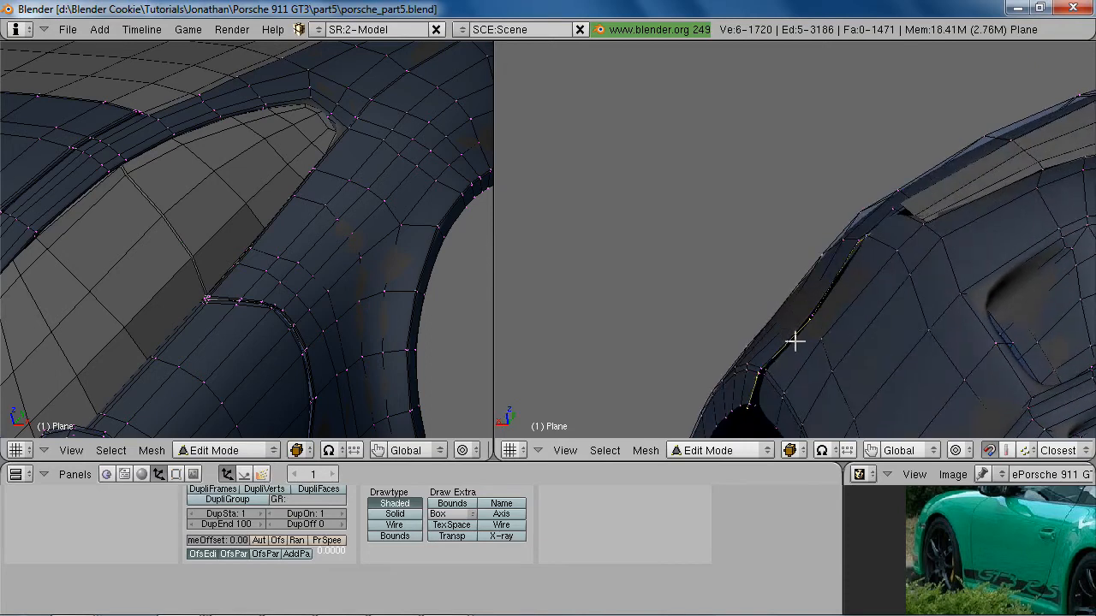
scroll(804, 344, "up", 2)
key("g")
key("x")
key("y")
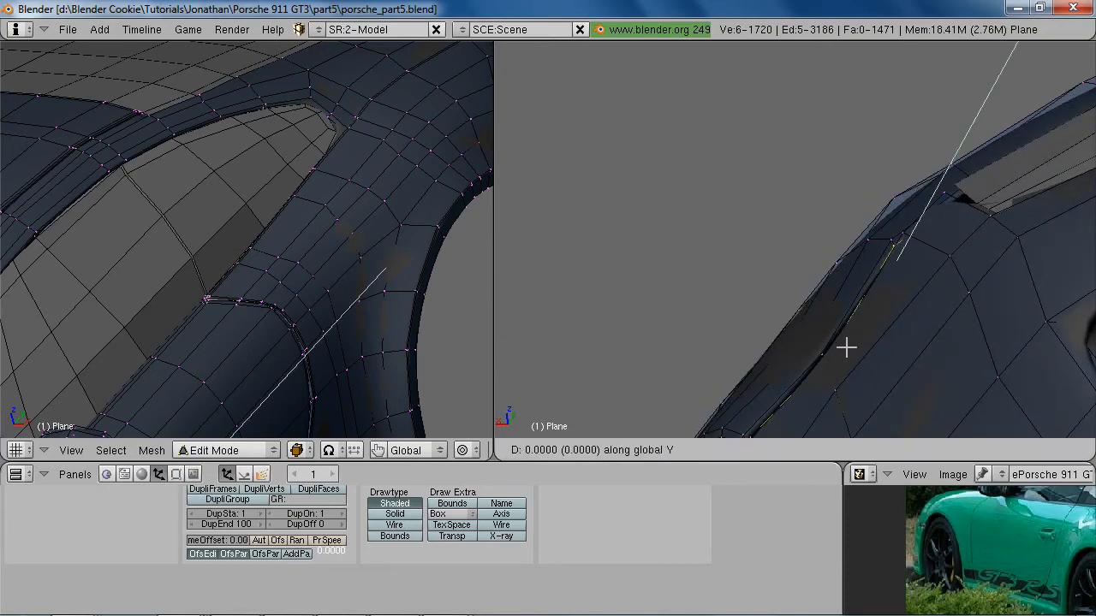
left_click(853, 341)
Move the three extruded gap vertices nearest the rear wheel arch by about 0.014 along Y
middle_click_drag(856, 337, 845, 242)
key("z")
right_click(938, 92, "shift")
right_click(939, 81, "shift")
key("z")
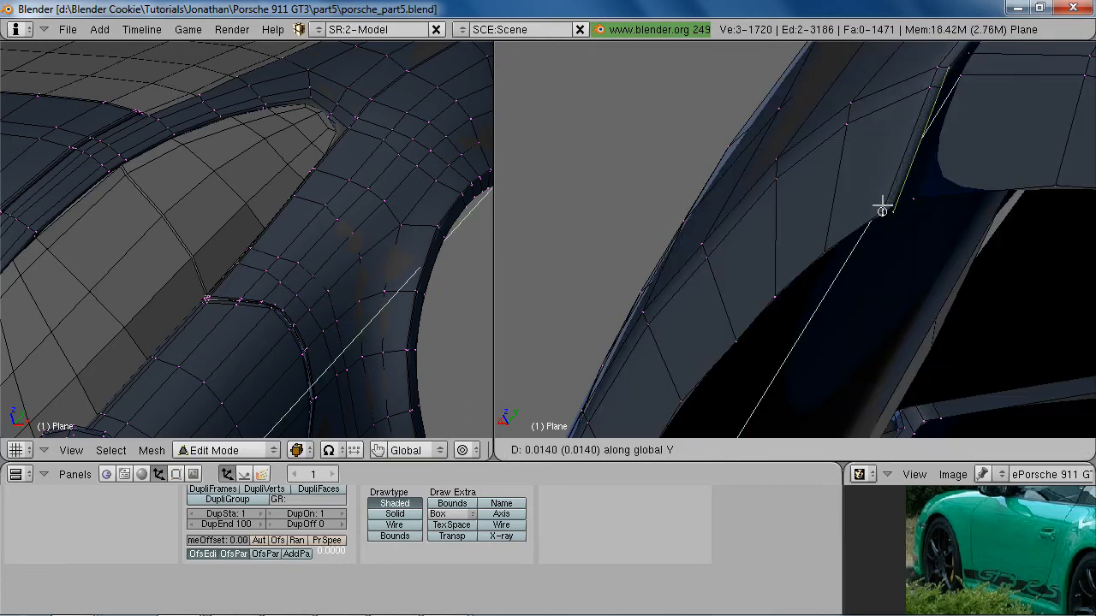
left_click(882, 206)
Add an edge loop close to the rear fender's edge along the bumper gap
middle_click_drag(883, 206, 830, 261)
scroll(879, 269, "down", 3)
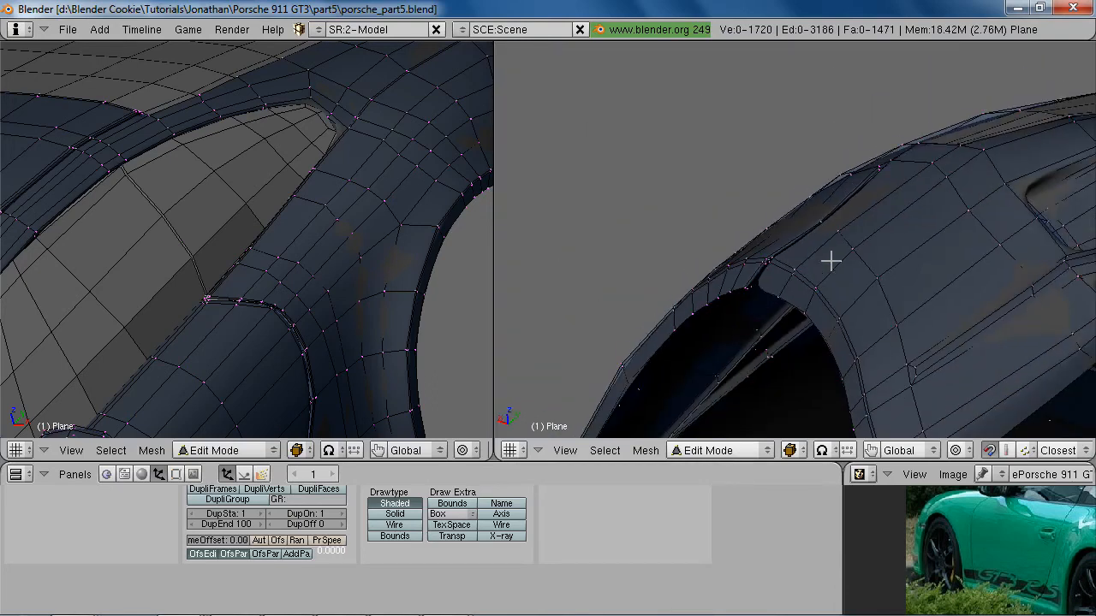
middle_click_drag(797, 295, 937, 329)
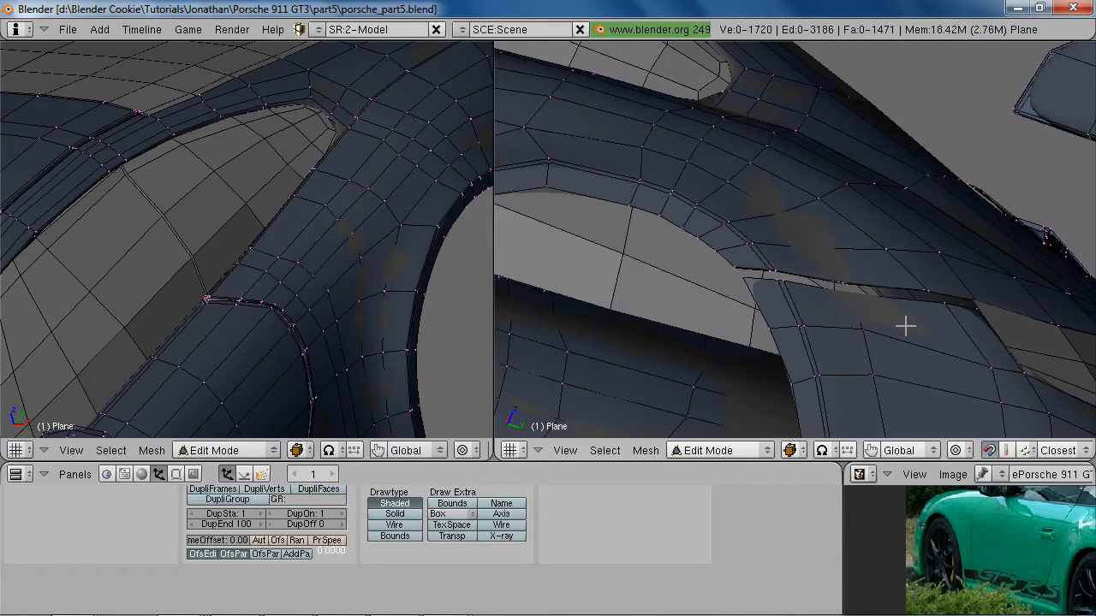
key("ctrl+r")
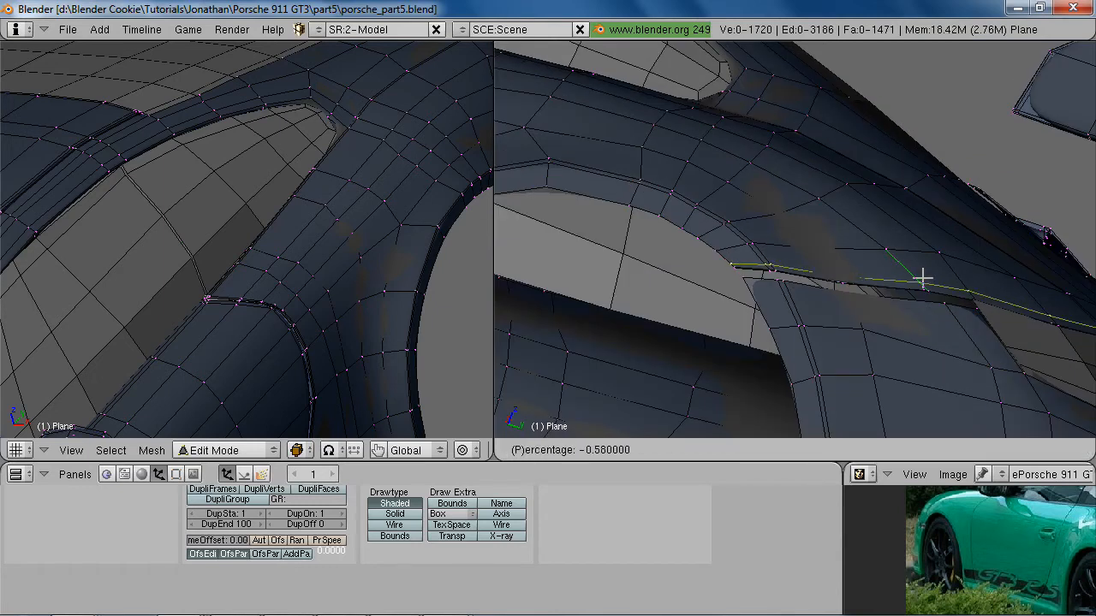
left_click(925, 280)
Move the bumper's six gap-edge vertices about -0.021 in Y and 0.014 in Z, and add an edge loop along that strip
middle_click_drag(925, 280, 774, 253)
middle_click_drag(727, 285, 828, 299)
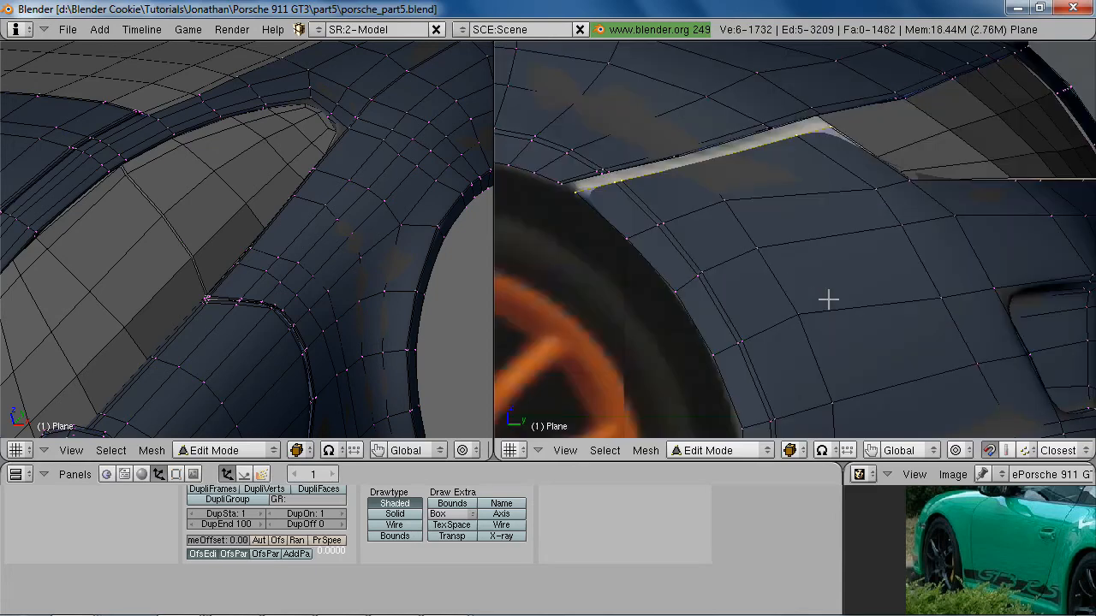
middle_click_drag(758, 210, 856, 285)
key("g")
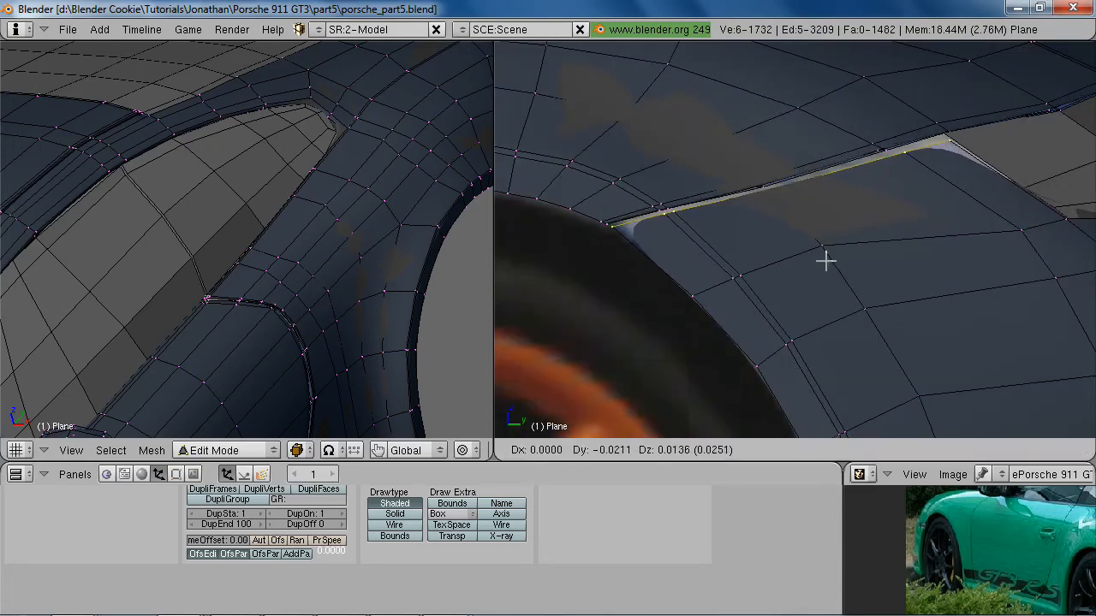
key("ctrl+r")
left_click(954, 171)
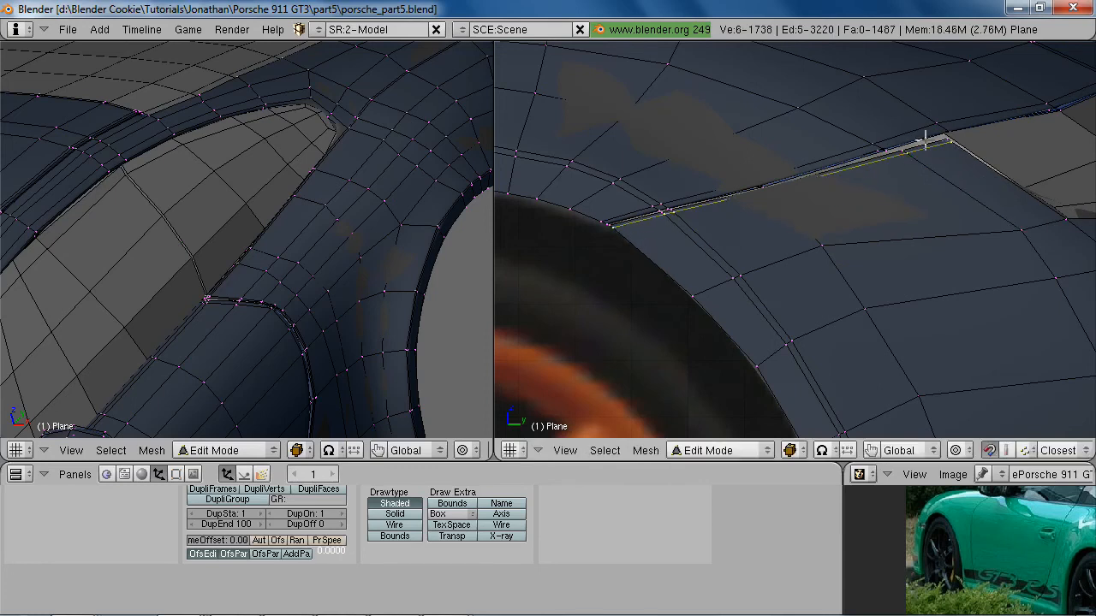
Move the six selected bumper vertices along the gap by about -0.017 along X
middle_click_drag(941, 176, 809, 160)
key("g")
key("x")
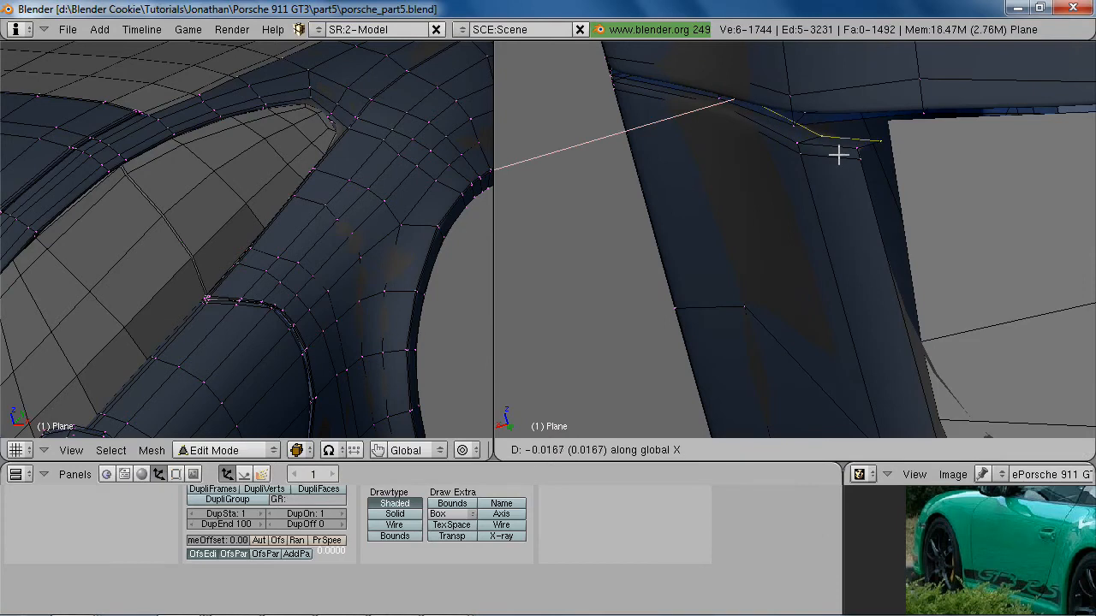
left_click(841, 153)
Extrude the bumper's edge around the front and underside of the taillight opening, and shrink it by about 0.012 into the body
scroll(840, 153, "down", 6)
middle_click_drag(840, 153, 781, 127, "shift")
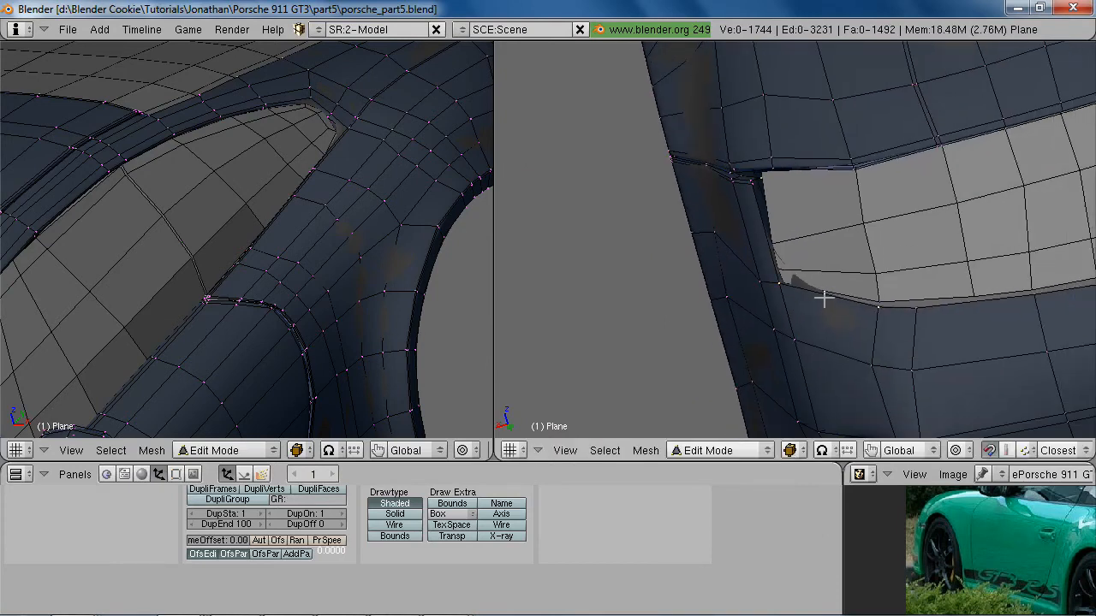
right_click(824, 298, "alt")
key("z")
scroll(866, 336, "down", 2)
middle_click_drag(844, 318, 670, 332, "shift")
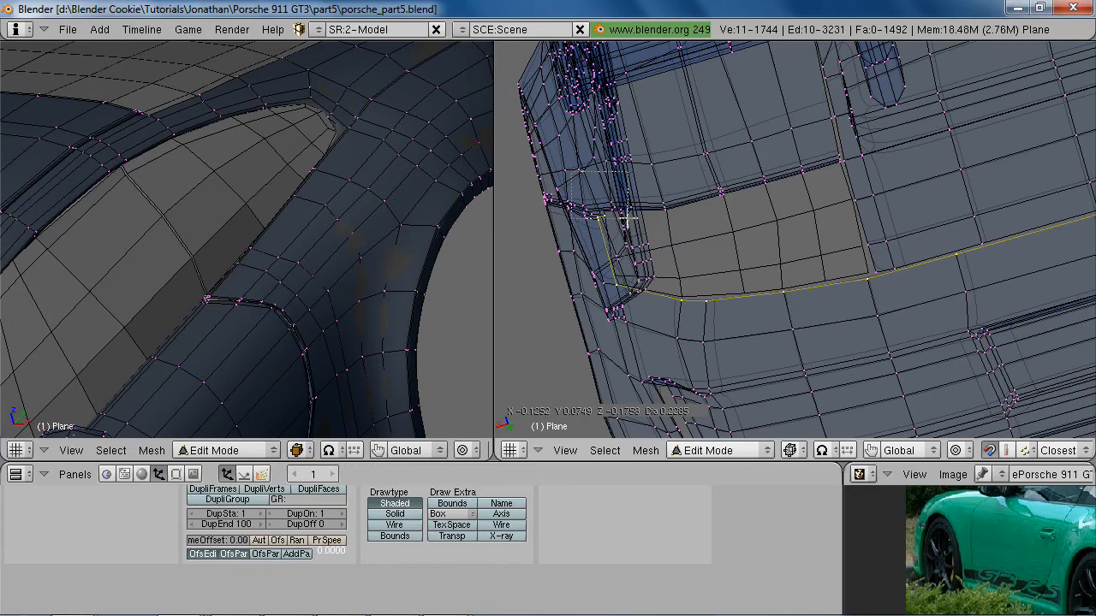
scroll(687, 227, "down", 4)
middle_click_drag(687, 228, 853, 311)
scroll(853, 311, "up", 5)
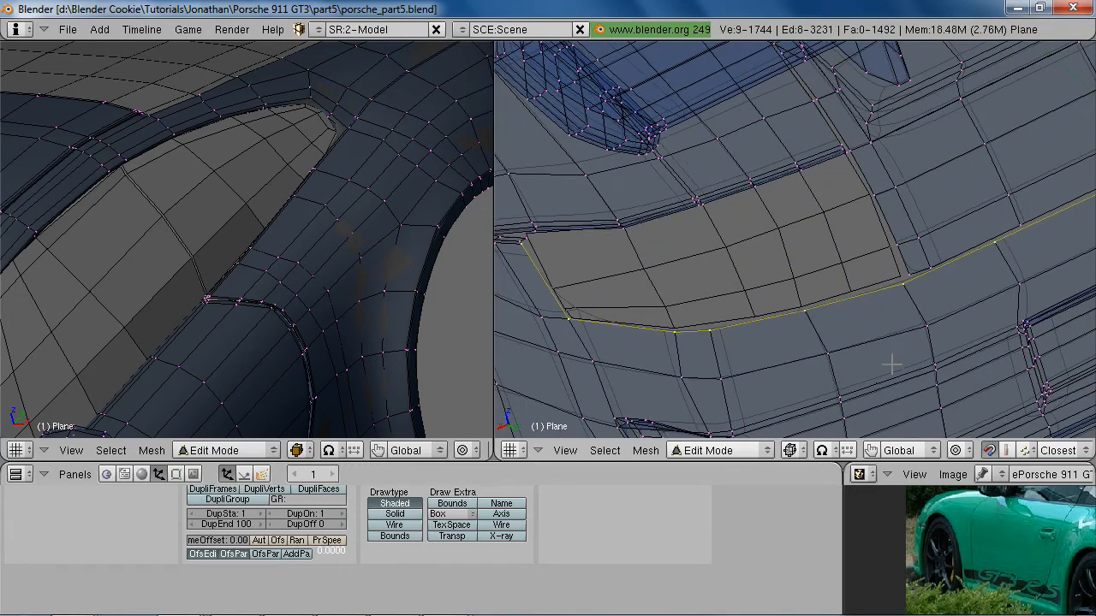
key("e")
left_click(892, 364)
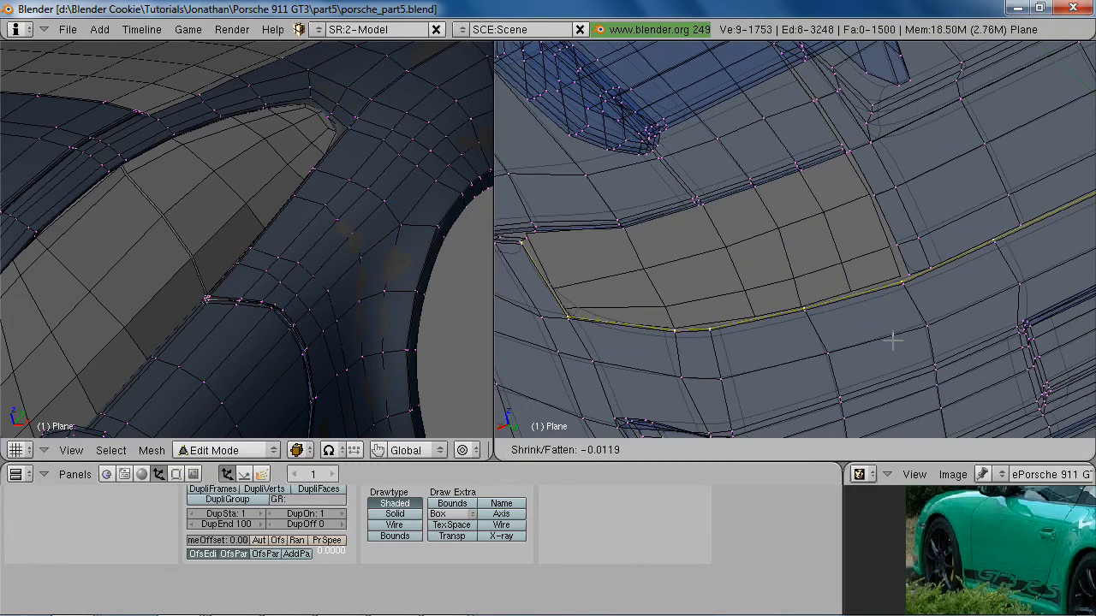
left_click(893, 334)
Reposition the whole extruded bumper edge around the taillight opening in the side view
key("z")
mouse_move(849, 311)
middle_mouse_down()
mouse_move(765, 269)
mouse_move(881, 344)
mouse_move(930, 165)
middle_mouse_up()
scroll(910, 231, "up", 3)
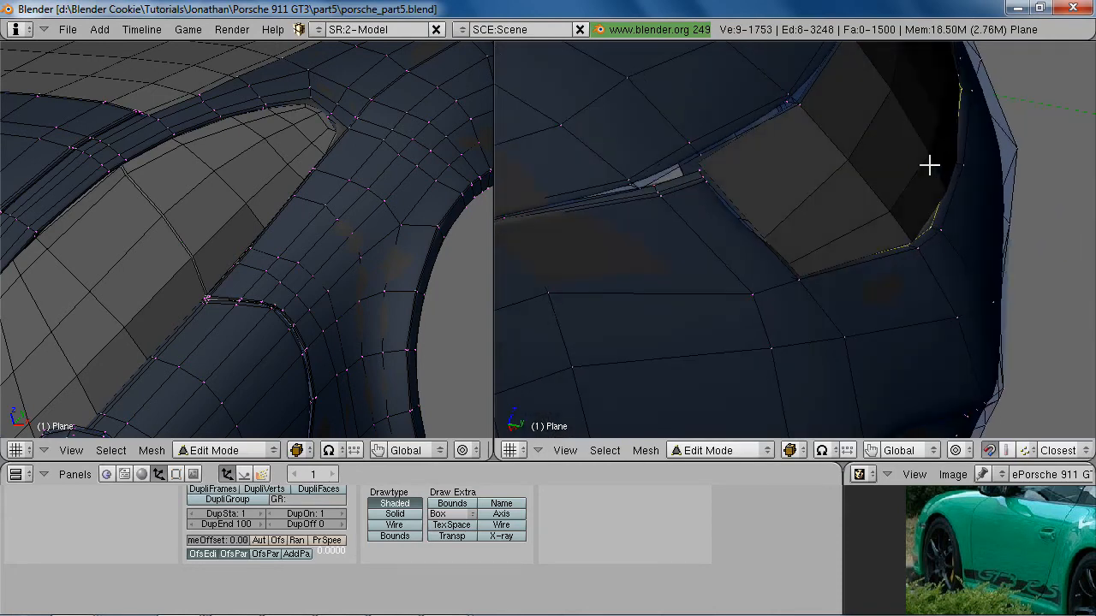
key("KP_3")
key("z")
middle_click_drag(621, 123, 767, 284, "shift")
scroll(822, 164, "up", 2)
middle_click_drag(852, 77, 839, 237, "shift")
scroll(839, 237, "up", 5)
key("g")
left_click(837, 234)
Deselect the extruded vertices beneath the taillight and reposition the two that remain on the opening's front edge
key("z")
middle_click_drag(719, 232, 922, 257, "shift")
key("z")
scroll(882, 248, "down", 7)
key("b")
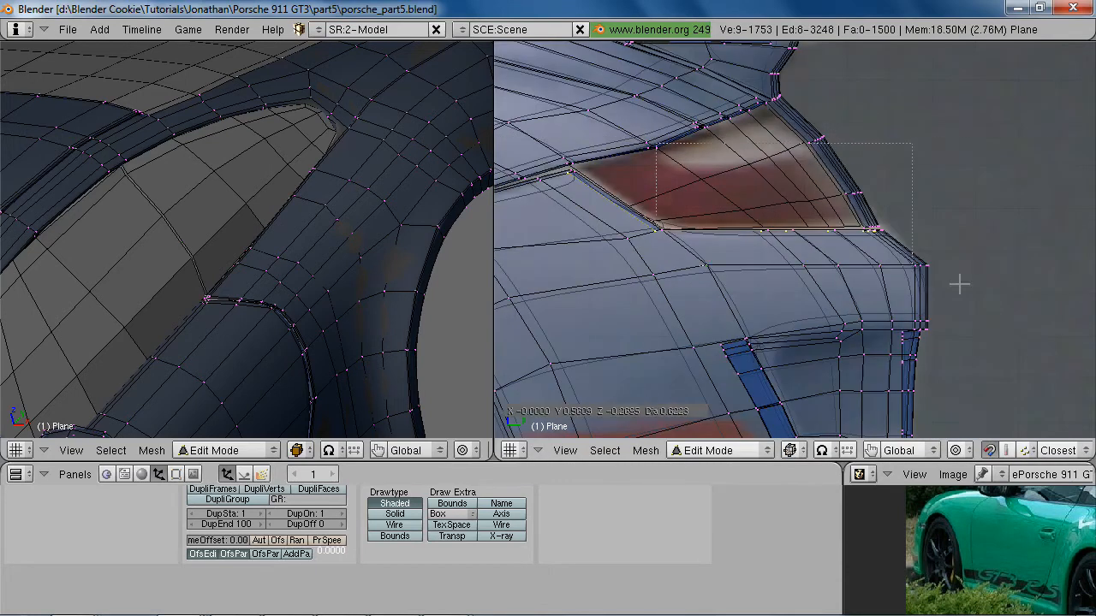
scroll(937, 166, "up", 2)
key("z")
middle_click_drag(688, 136, 793, 211, "shift")
middle_click_drag(929, 223, 792, 218)
left_click(885, 214)
key("z")
scroll(893, 208, "up", 4)
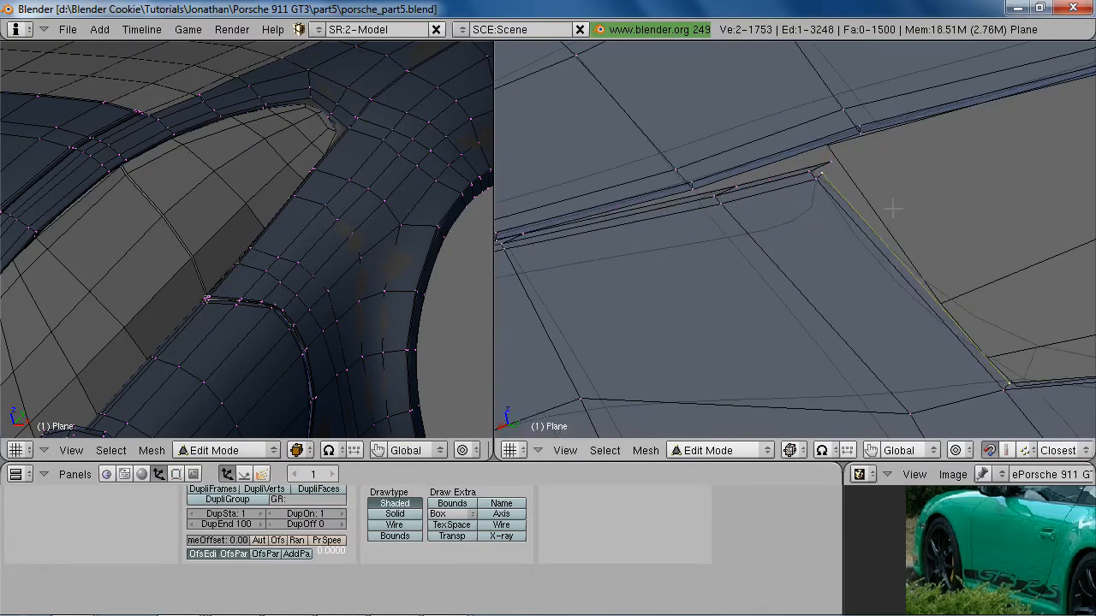
Adjust the extruded vertex at the taillight opening's front upper corner along Y, and fill the small face between the two extruded strips
left_click(832, 163)
mouse_move(831, 170)
middle_mouse_down()
mouse_move(822, 181)
mouse_move(851, 175)
middle_mouse_up()
key("g")
left_click(825, 168)
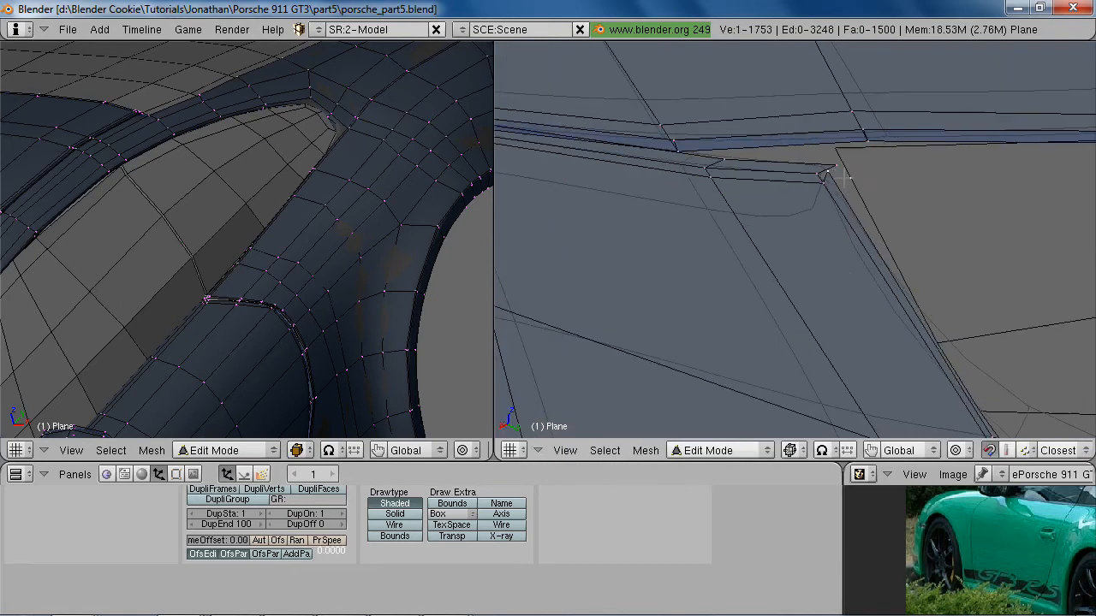
key("g")
key("y")
left_click(836, 166)
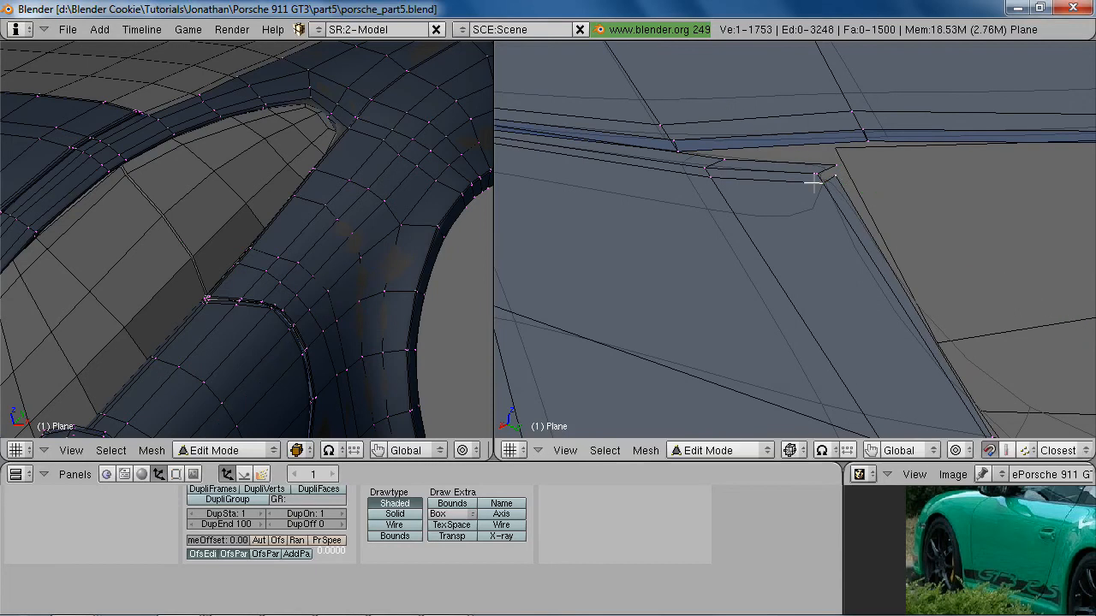
right_click(839, 175, "shift")
key("f")
Move the extruded vertex at the taillight opening's lower corner along Y, and adjust its position freely
key("z")
scroll(864, 224, "down", 3)
middle_click_drag(871, 237, 776, 289)
key("z")
key("a")
right_click(827, 260)
key("g")
key("y")
left_click(831, 273)
key("z")
key("g")
left_click(783, 289)
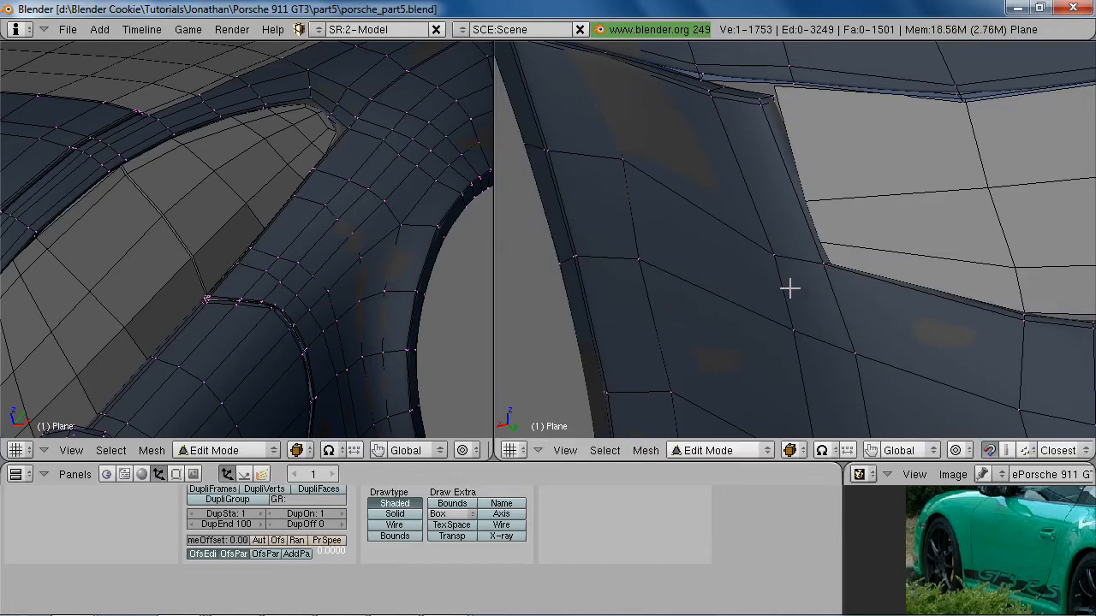
Examine the smoothed bumper edge around the taillight opening outside Edit Mode
scroll(805, 269, "down", 4)
scroll(905, 533, "up", 2)
scroll(868, 323, "down", 3)
key("Tab")
middle_click_drag(856, 313, 843, 246)
scroll(788, 279, "up", 5)
key("Tab")
key("z")
middle_click_drag(628, 244, 690, 306)
Select the whole body mesh and remove its doubled vertices
scroll(690, 310, "up", 4)
key("a")
key("a")
key("w")
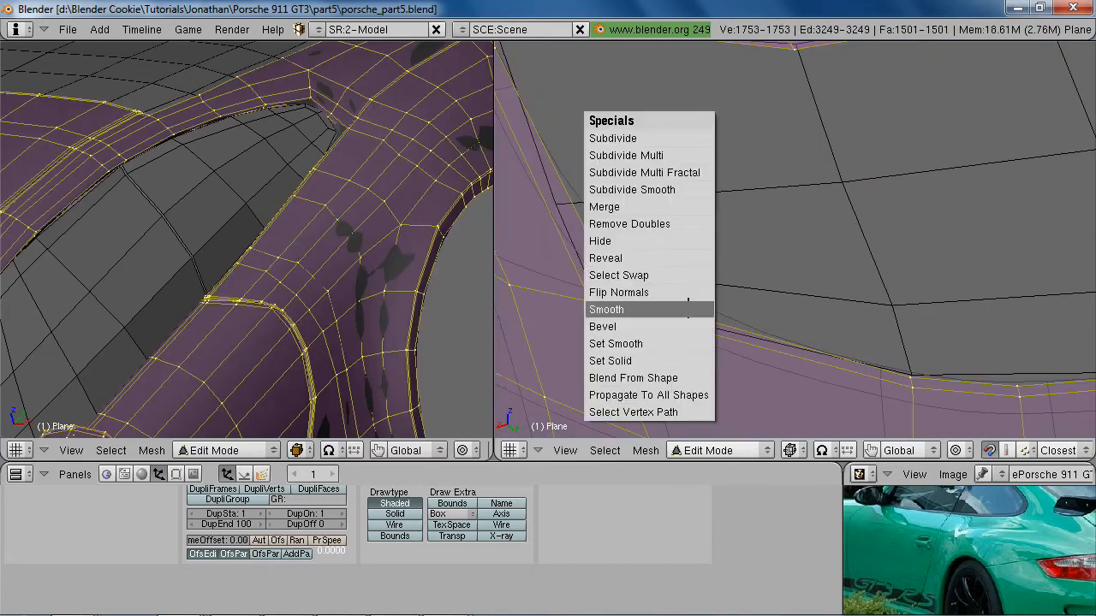
left_click(670, 223)
Grab the body vertex at the taillight opening's lower corner to adjust its position
key("z")
key("z")
right_click(624, 283)
key("g")
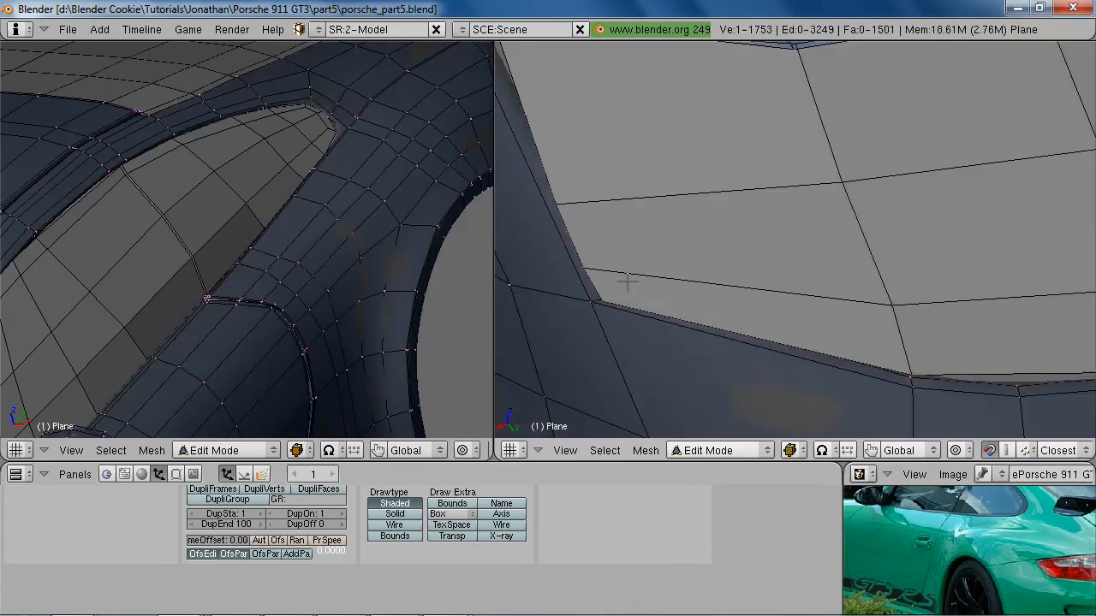
key("z")
Open the taillight mesh for editing and reposition its vertex near the lower front corner against the body opening
key("Tab")
right_click(642, 283)
key("Tab")
key("z")
right_click(579, 257, "shift")
key("z")
middle_click_drag(635, 269, 597, 245)
key("g")
left_click(637, 256)
Adjust the taillight's front border vertex, and move its lower corner vertex by about -0.016 in X, 0.047 in Y and 0.007 in Z
right_click(626, 210)
key("g")
left_click(627, 207)
middle_click_drag(624, 245, 714, 323)
key("g")
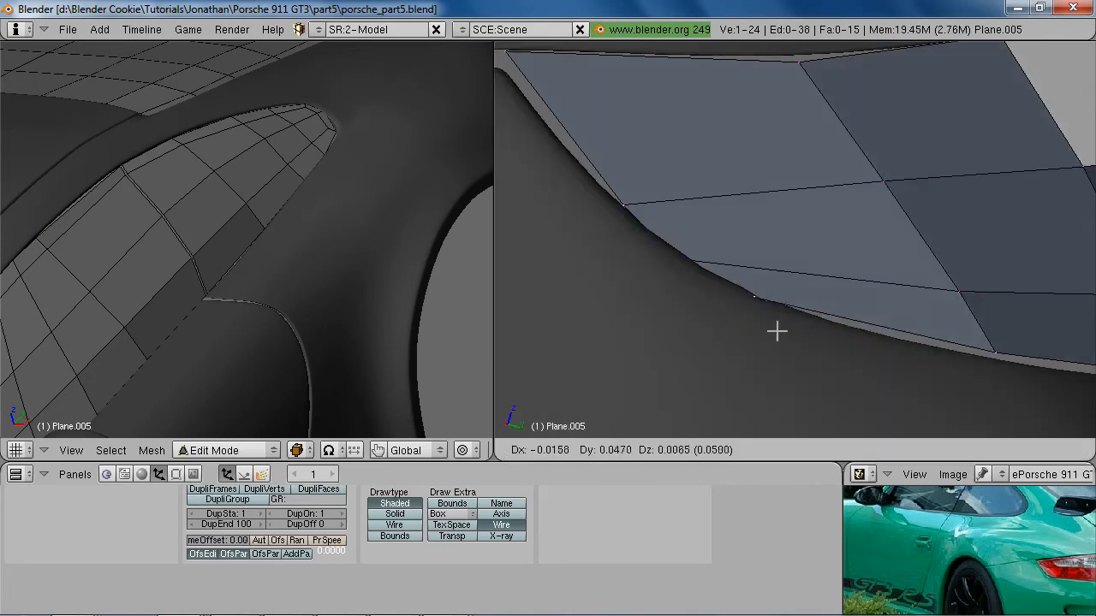
left_click(781, 334)
Adjust the taillight border vertex just above its lower corner to follow the body opening, and leave Edit Mode
left_click(709, 252)
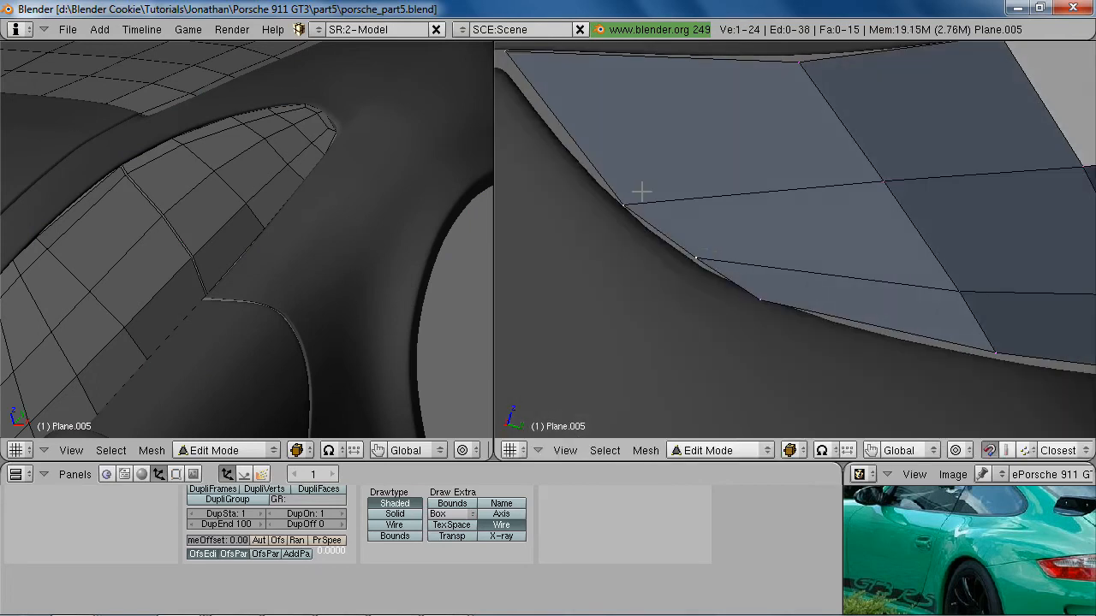
middle_click_drag(790, 288, 739, 245)
key("g")
scroll(746, 259, "down", 4)
key("Tab")
Extrude the body's edges around the rear deck panel beside the rear window by about -0.004 in Y and -0.010 in Z
middle_click_drag(780, 290, 603, 174)
scroll(603, 174, "down", 2)
right_click(926, 317)
key("Tab")
mouse_move(917, 317)
middle_mouse_down()
mouse_move(910, 283)
mouse_move(822, 246)
mouse_move(844, 277)
mouse_move(788, 284)
mouse_move(861, 298)
mouse_move(841, 276)
mouse_move(867, 267)
mouse_move(910, 283)
mouse_move(693, 251)
mouse_move(804, 320)
mouse_move(803, 249)
mouse_move(761, 213)
mouse_move(691, 232)
mouse_move(603, 229)
middle_mouse_up()
scroll(844, 244, "up", 4)
right_click(912, 292, "alt+shift")
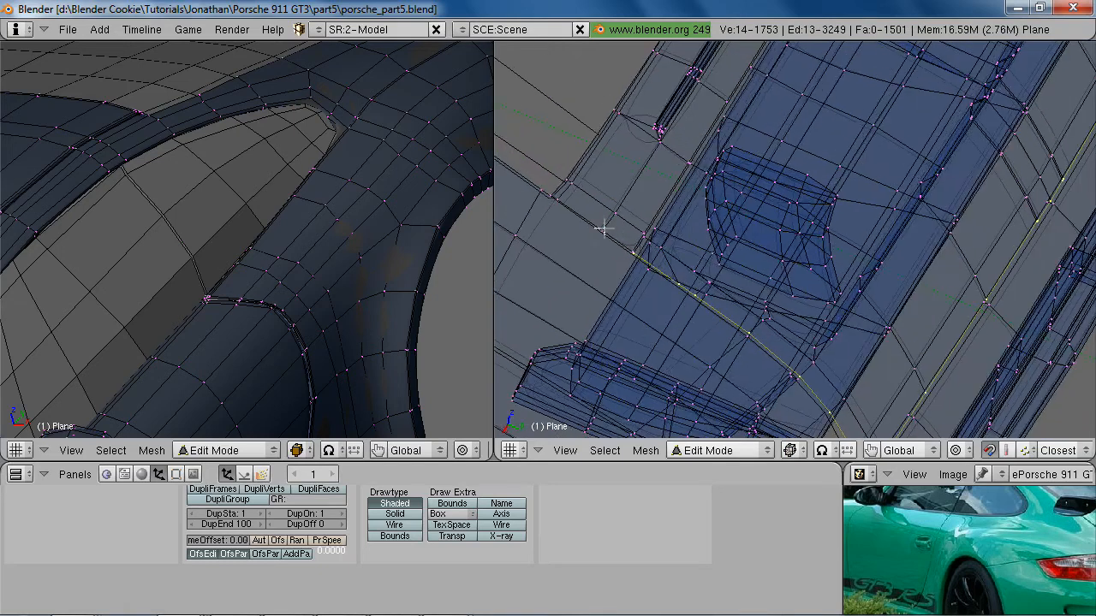
middle_click_drag(698, 264, 868, 262, "shift")
scroll(895, 261, "up", 4)
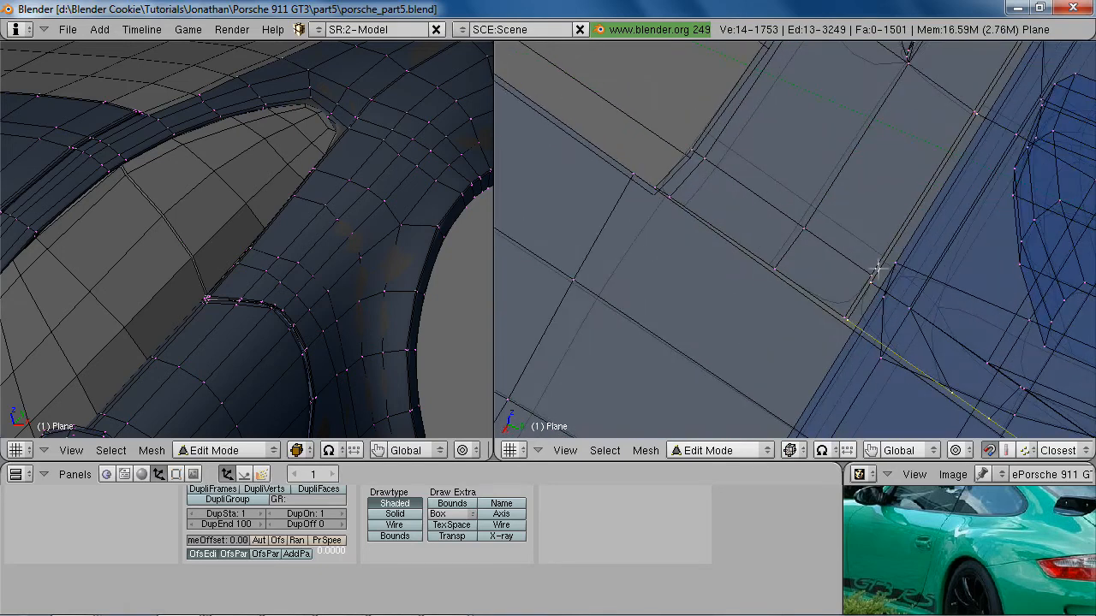
right_click(719, 120, "alt+shift")
scroll(796, 166, "down", 6)
middle_click_drag(821, 177, 796, 200, "shift")
scroll(807, 212, "up", 2)
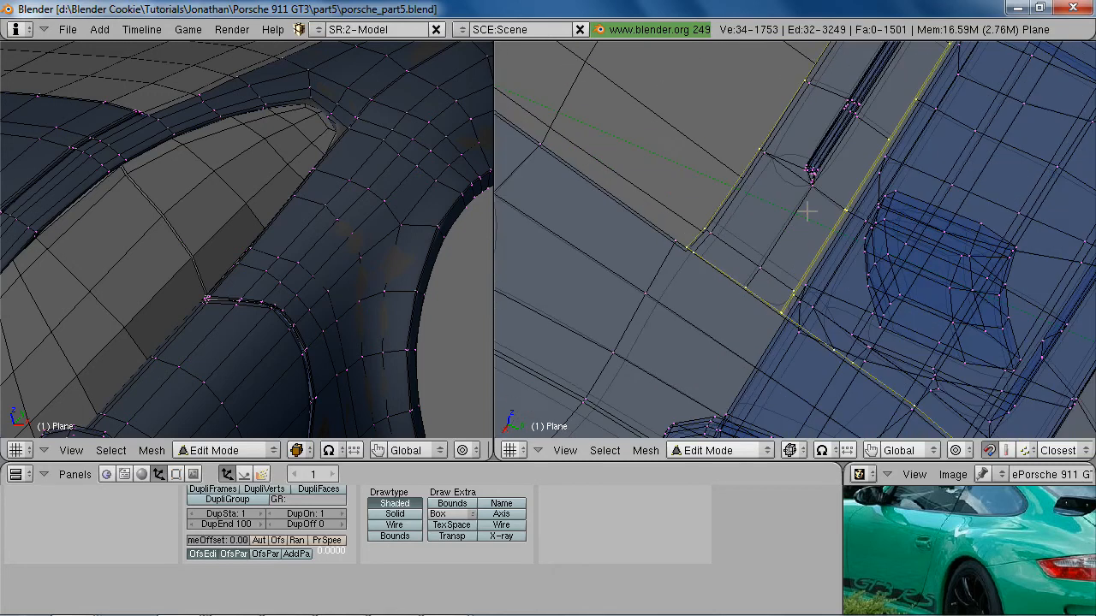
key("KP_3")
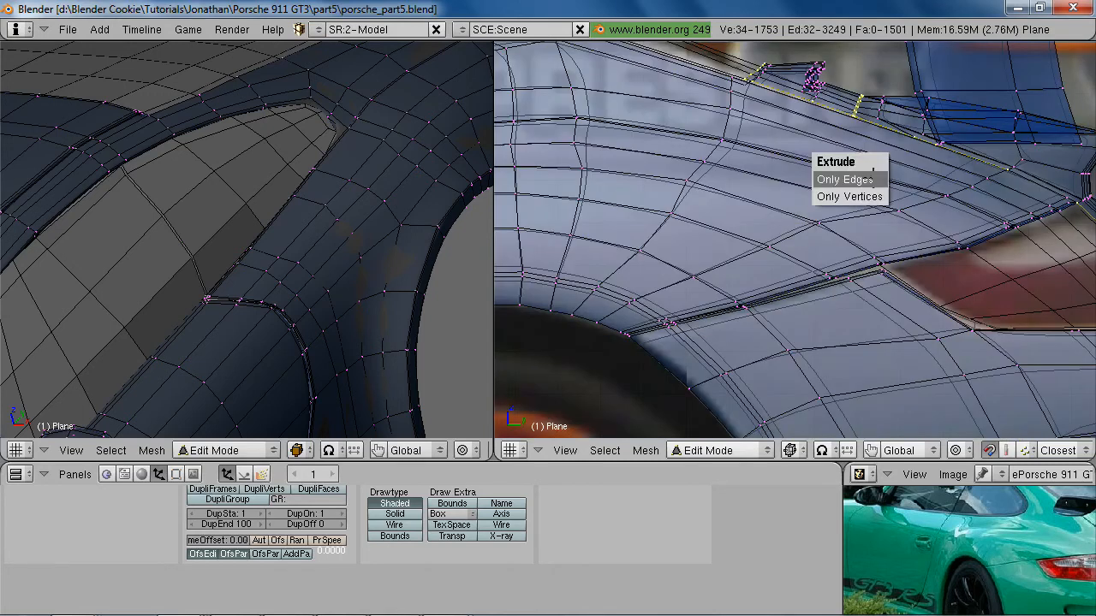
key("e")
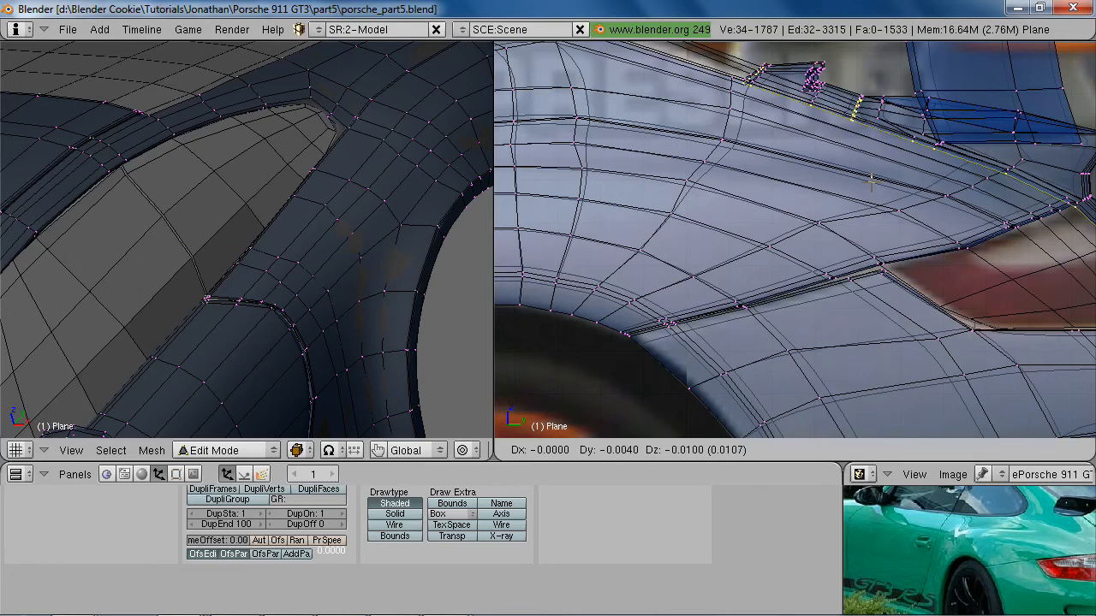
left_click(869, 181)
Add an edge loop along the rear fender beside the deck panel seam, and another across its end near the rear window
middle_click_drag(869, 181, 789, 306)
key("ctrl+r")
left_click(646, 399)
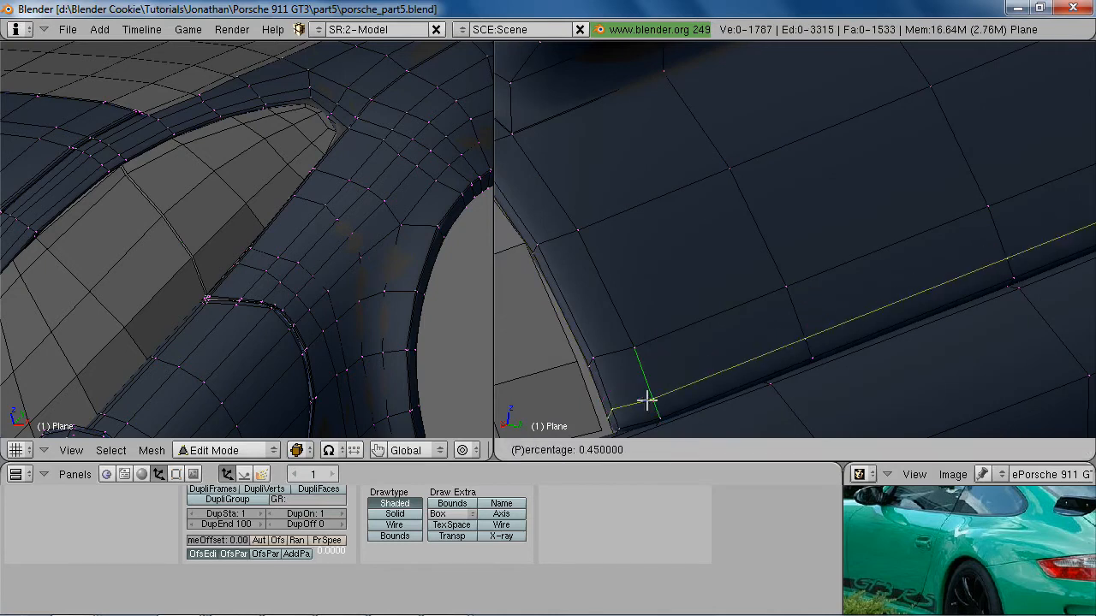
left_click(651, 413)
key("ctrl+r")
left_click(613, 350)
left_click(597, 356)
Add an edge loop tight along the long extruded edge of the narrow deck panel, and clear the selection
middle_click_drag(599, 163, 763, 240, "shift")
scroll(739, 240, "down", 4)
scroll(734, 276, "up", 4)
key("ctrl+r")
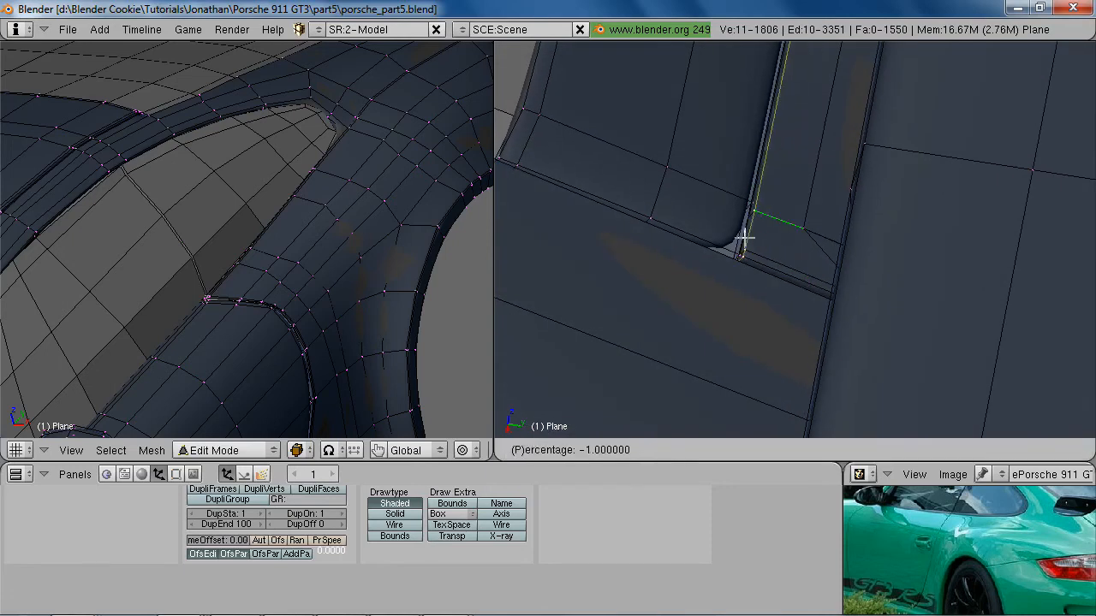
left_click(743, 192)
key("a")
key("z")
key("z")
Add short edge loops across the narrow deck panel's corner close to the seam
key("ctrl+e")
left_click(751, 277)
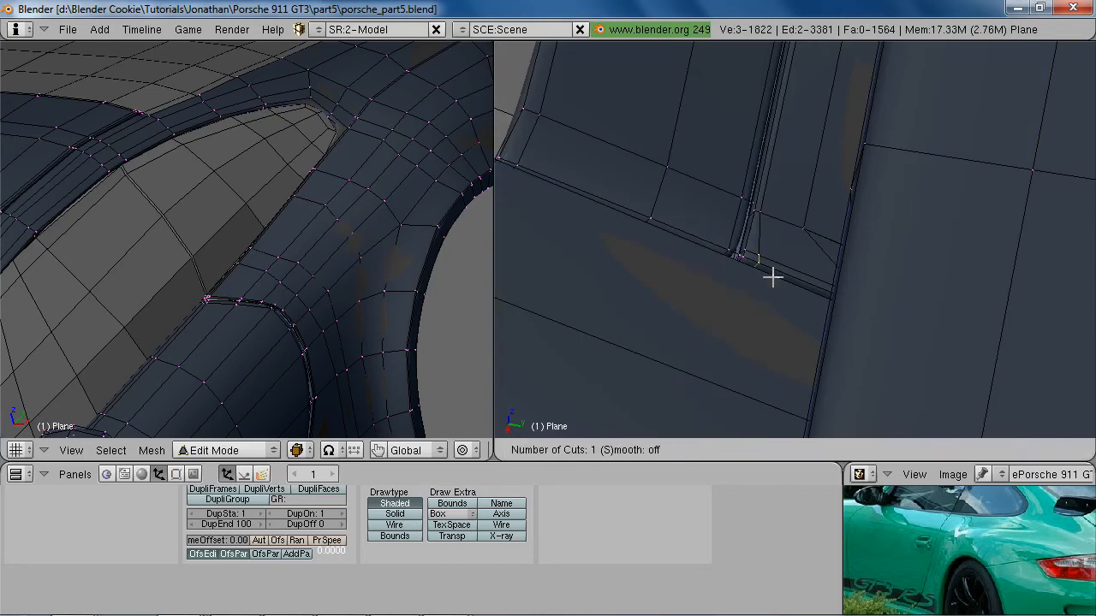
key("ctrl+e")
left_click(758, 288)
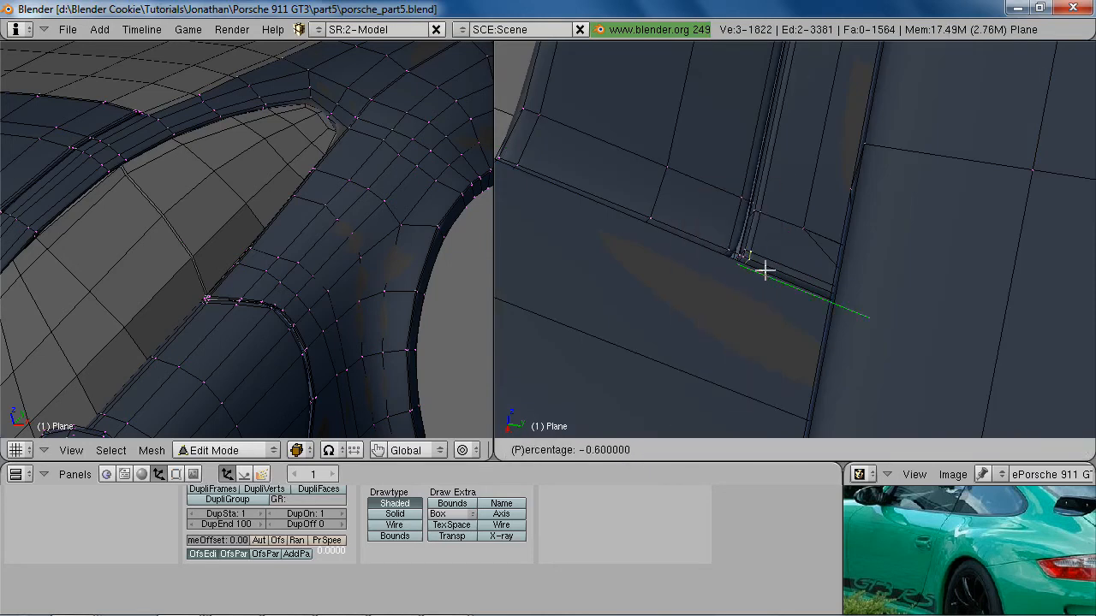
left_click(765, 270)
Add an edge loop along the narrow deck panel's window-side edge and another across its lower end, then review the smoothed surface
middle_click_drag(540, 117, 733, 319)
key("ctrl+r")
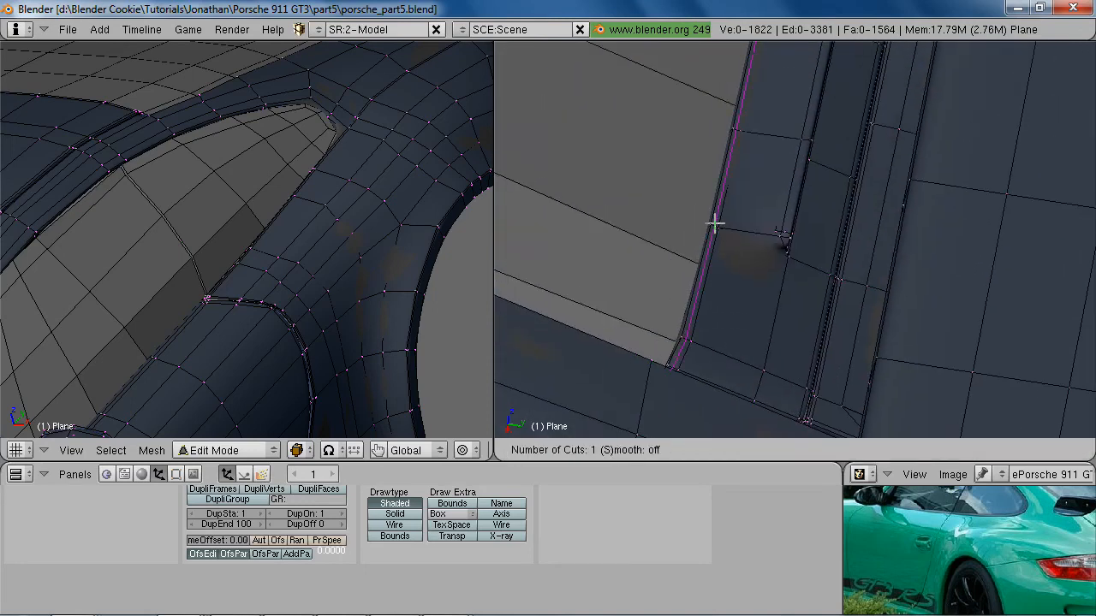
left_click(715, 224)
key("ctrl+r")
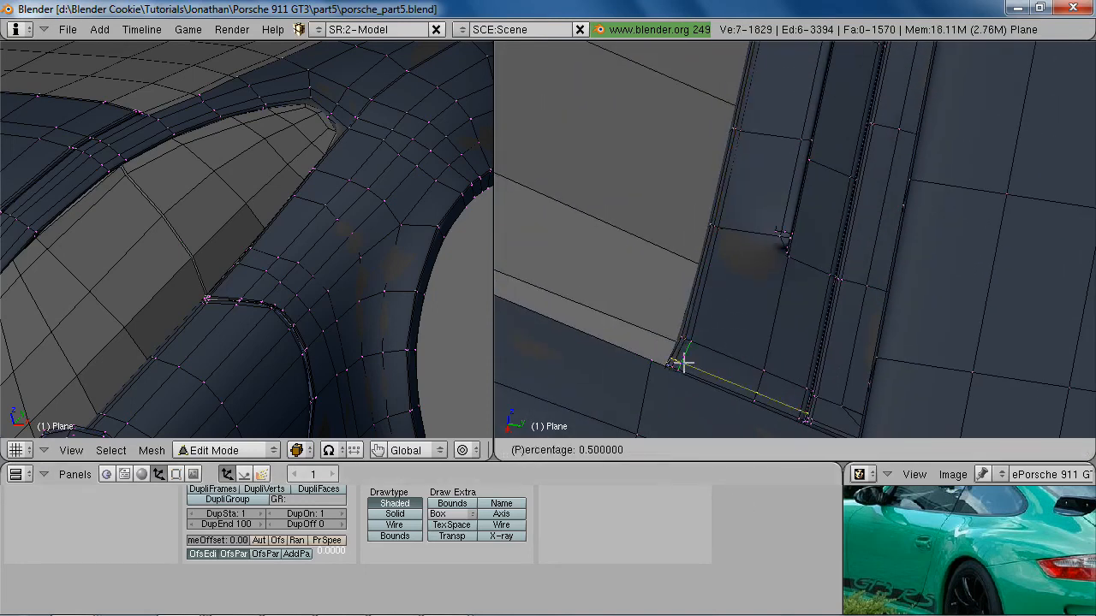
key("Tab")
scroll(861, 378, "down", 6)
middle_click_drag(817, 370, 716, 235)
key("a")
scroll(824, 255, "down", 4)
scroll(941, 220, "up", 6)
Add an edge loop across the rear deck near the spoiler base
key("Tab")
scroll(907, 291, "up", 4)
scroll(795, 320, "up", 3)
scroll(832, 327, "up", 3)
key("ctrl+r")
left_click(834, 291)
key("Tab")
key("Tab")
scroll(716, 235, "up", 3)
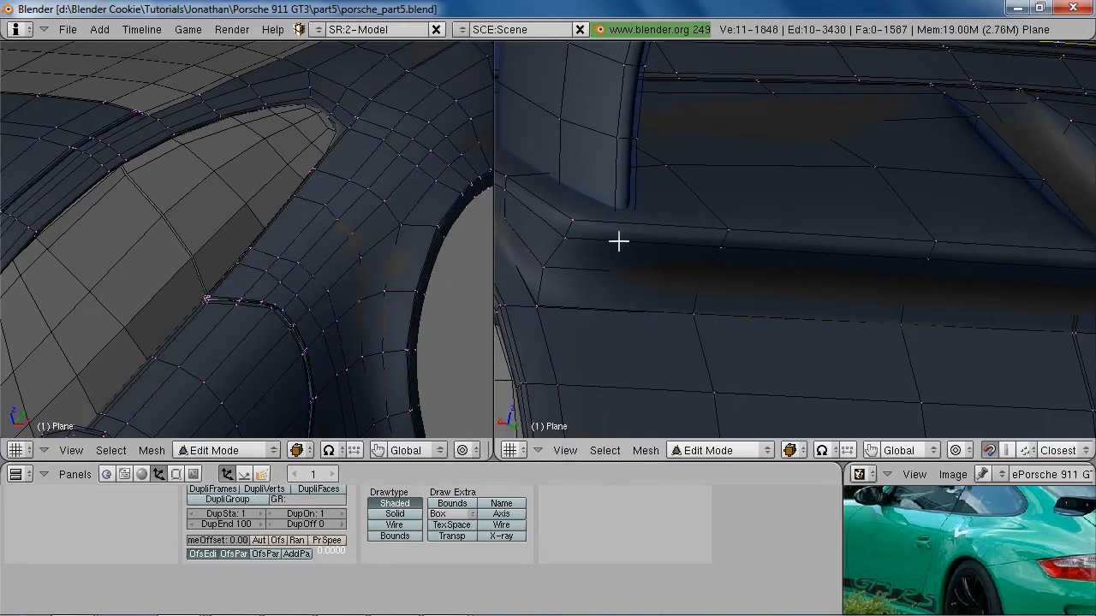
Try an edge loop along the upper rim of the spoiler base and compare the smoothed shape with the reference photo
middle_click_drag(618, 228, 700, 240)
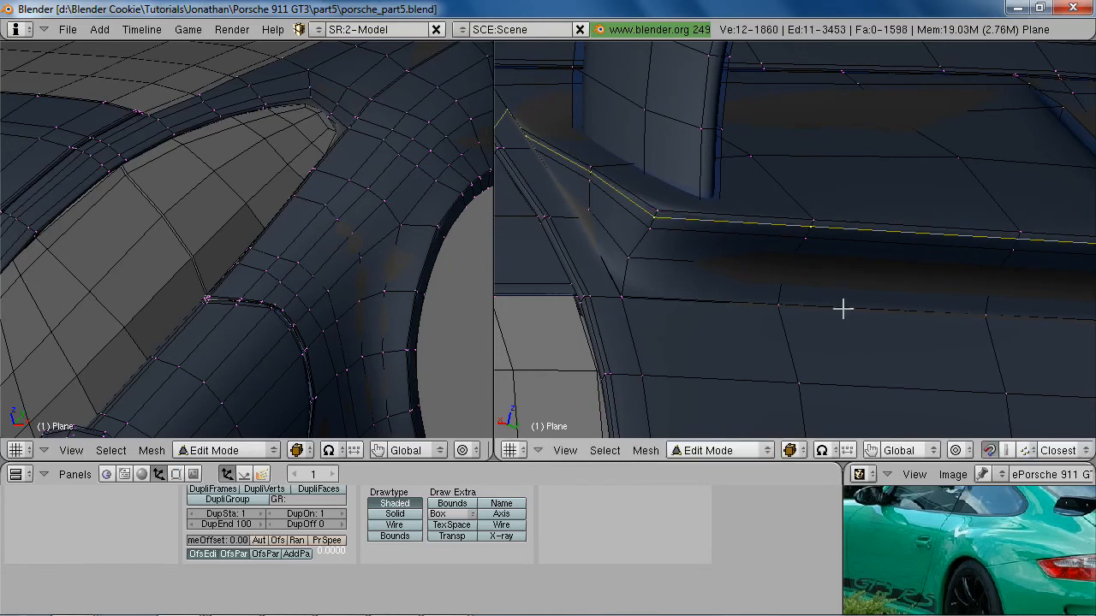
scroll(708, 257, "down", 3)
scroll(884, 552, "up", 4)
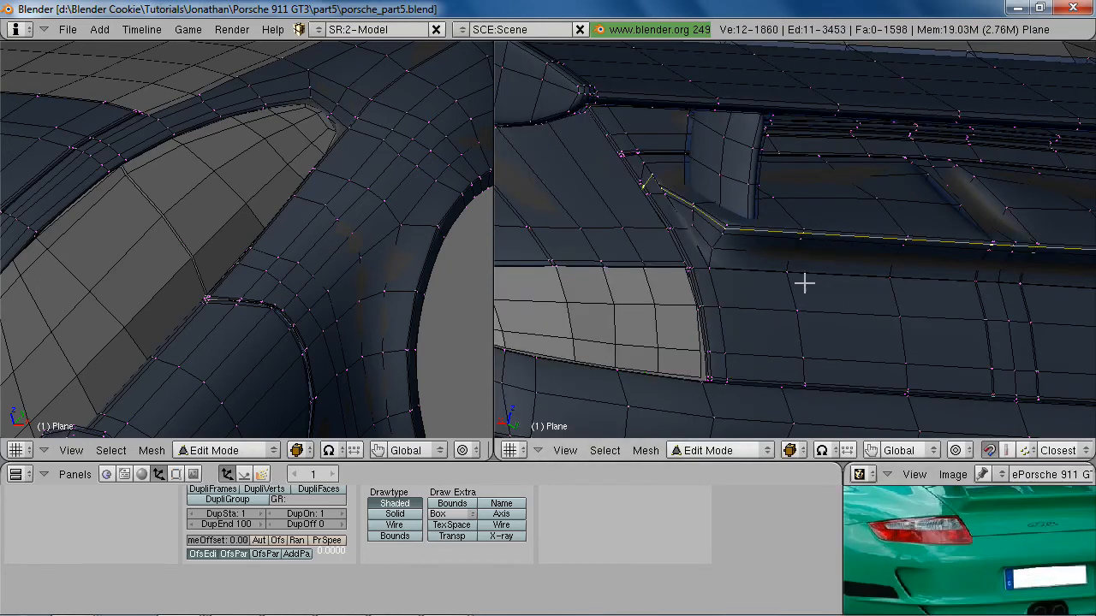
key("Tab")
scroll(786, 274, "down", 5)
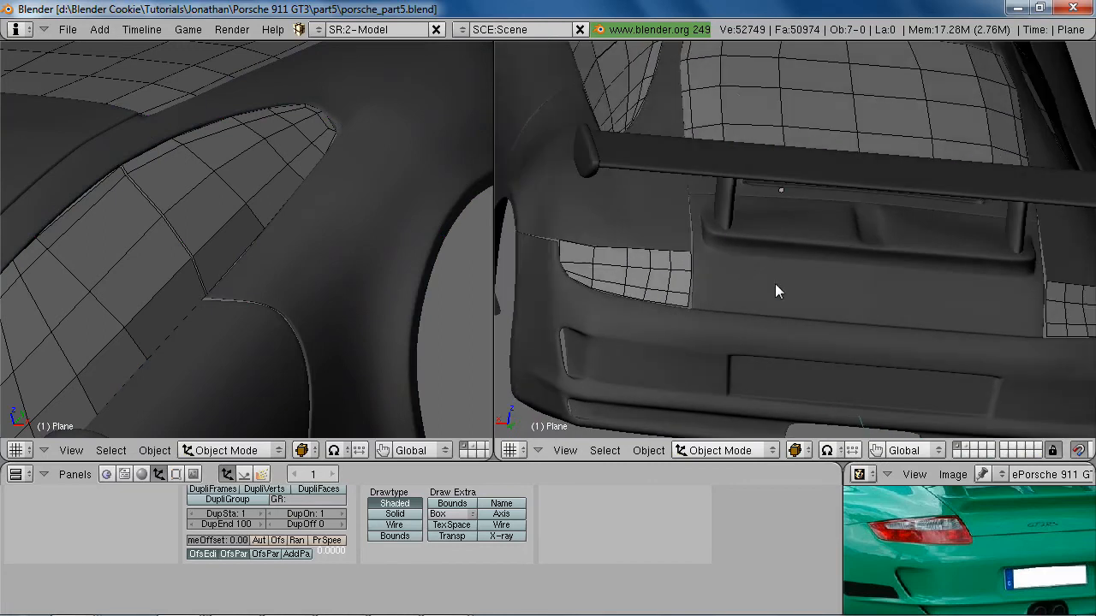
middle_click_drag(1011, 569, 1006, 597)
scroll(899, 369, "up", 2)
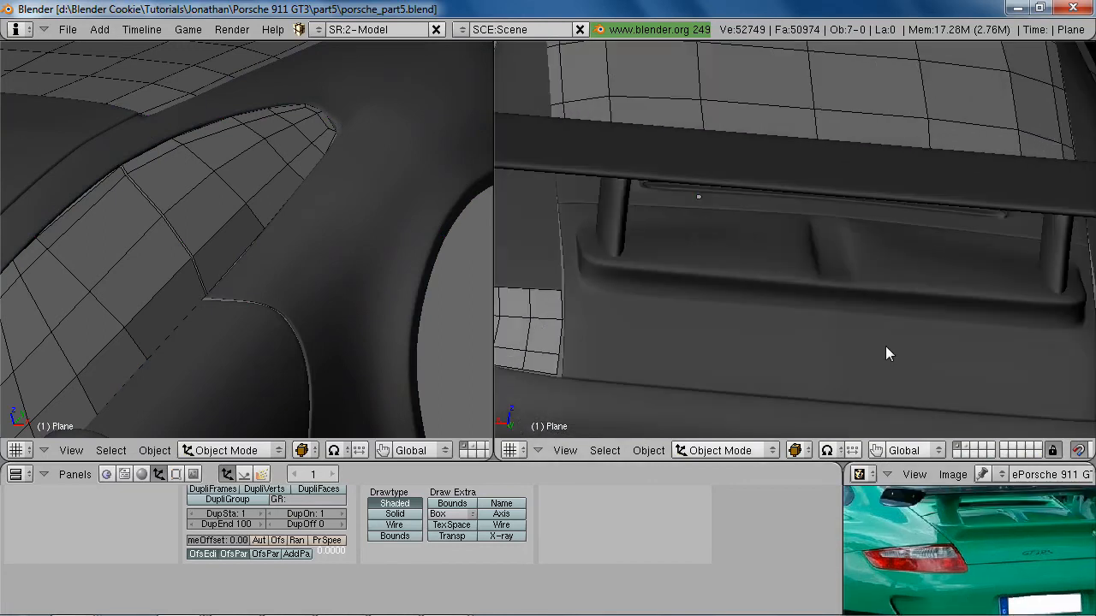
Add an edge loop around the foot of the spoiler base, close to where it meets the rear deck
key("Tab")
middle_click_drag(748, 224, 829, 217)
scroll(799, 250, "up", 3)
key("Tab")
key("Tab")
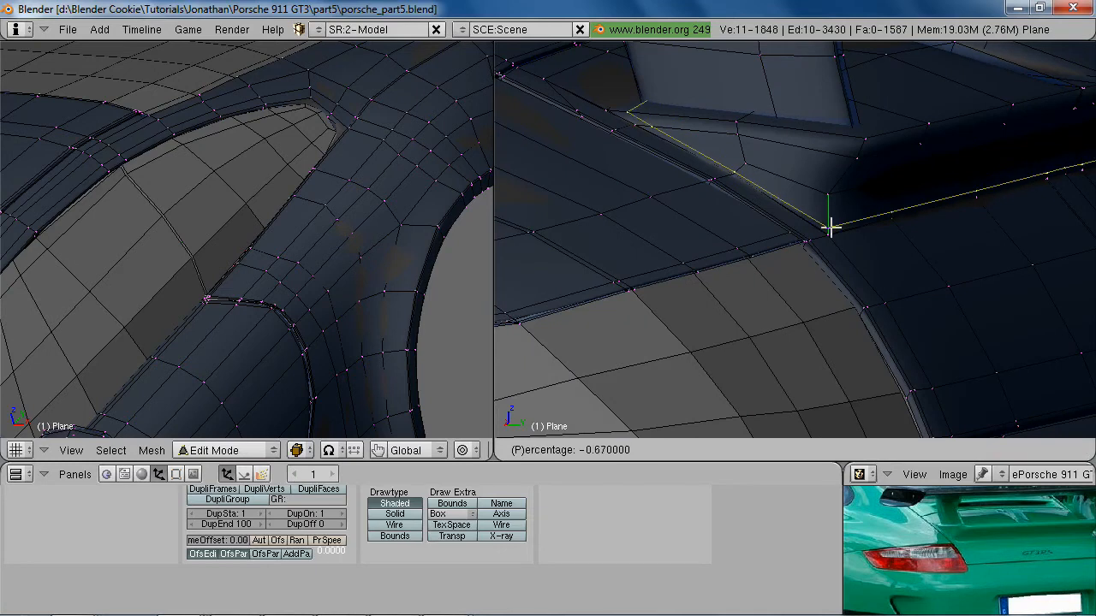
key("Tab")
scroll(834, 251, "down", 7)
Examine the rear deck and bumper in both the smoothed and the mesh display
middle_click_drag(834, 251, 699, 305)
scroll(794, 285, "down", 3)
mouse_move(795, 261)
middle_mouse_down()
mouse_move(697, 237)
mouse_move(697, 252)
mouse_move(773, 283)
mouse_move(812, 316)
mouse_move(831, 271)
mouse_move(820, 340)
mouse_move(814, 320)
mouse_move(838, 334)
mouse_move(827, 271)
mouse_move(736, 274)
mouse_move(788, 274)
mouse_move(803, 315)
mouse_move(768, 315)
mouse_move(807, 277)
middle_mouse_up()
scroll(801, 294, "up", 3)
key("Tab")
scroll(831, 271, "up", 3)
scroll(831, 271, "down", 3)
scroll(814, 320, "up", 3)
key("Tab")
scroll(825, 269, "down", 3)
key("Tab")
scroll(768, 314, "up", 4)
Add an edge loop around the inner side of the rear bumper's side vent, tight to its rim
middle_click_drag(756, 310, 842, 242)
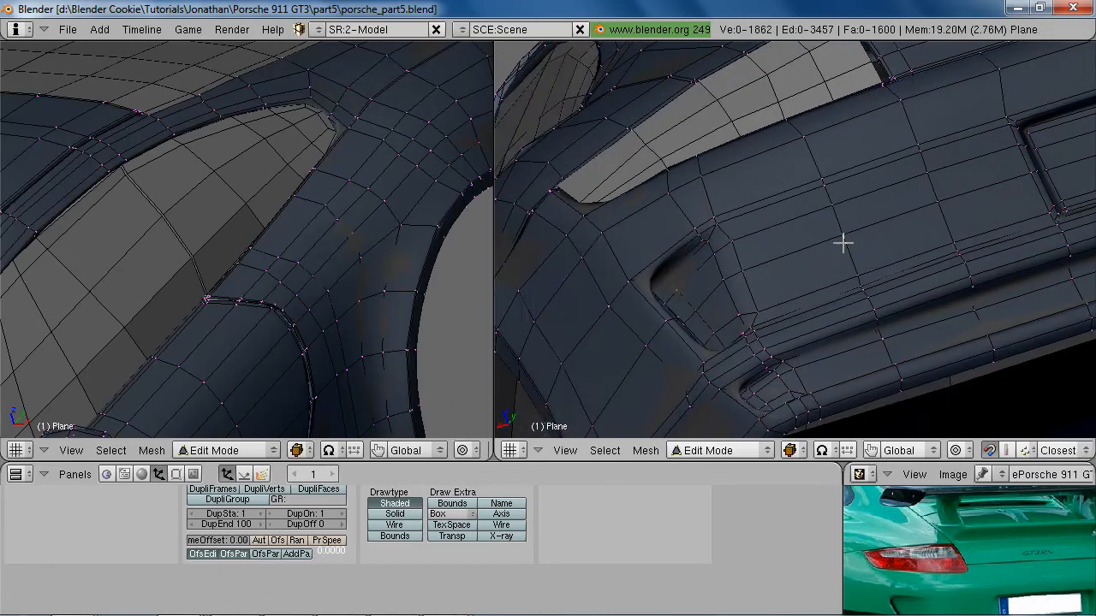
scroll(842, 243, "up", 3)
key("z")
middle_click_drag(619, 331, 704, 252)
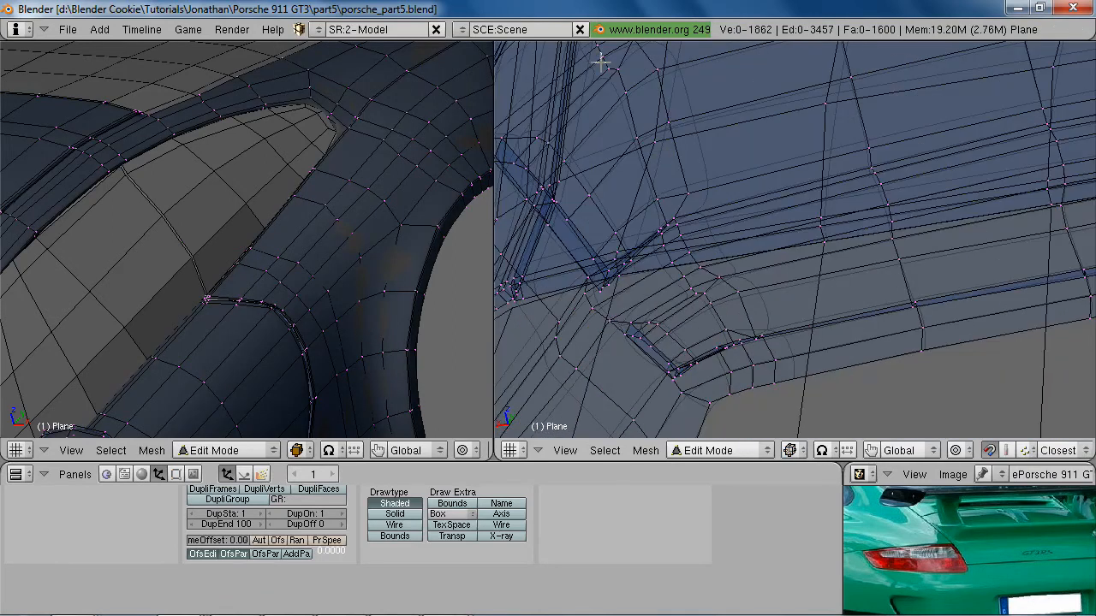
key("z")
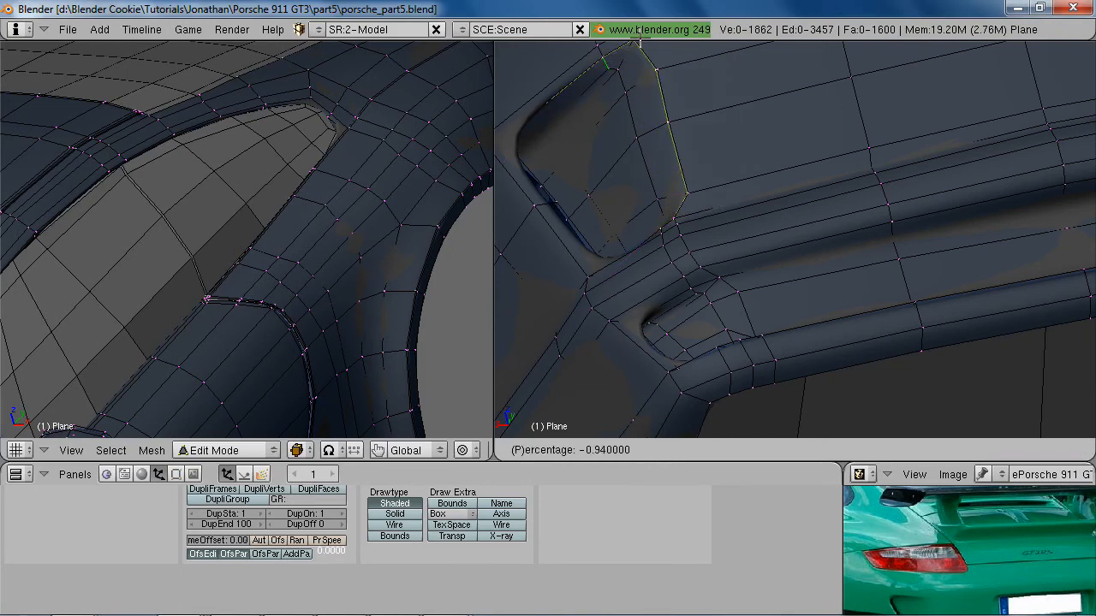
left_click(646, 108)
key("Tab")
middle_click_drag(713, 203, 789, 303)
key("Tab")
Try to add an edge loop around the corner of the bumper's lower slot
key("ctrl+r")
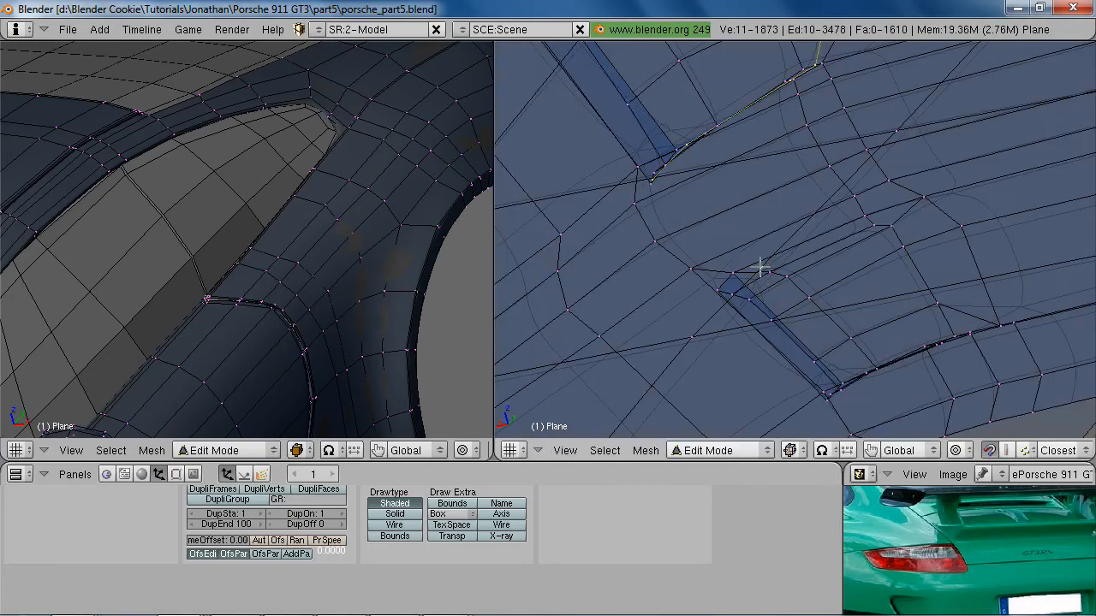
left_click(727, 267)
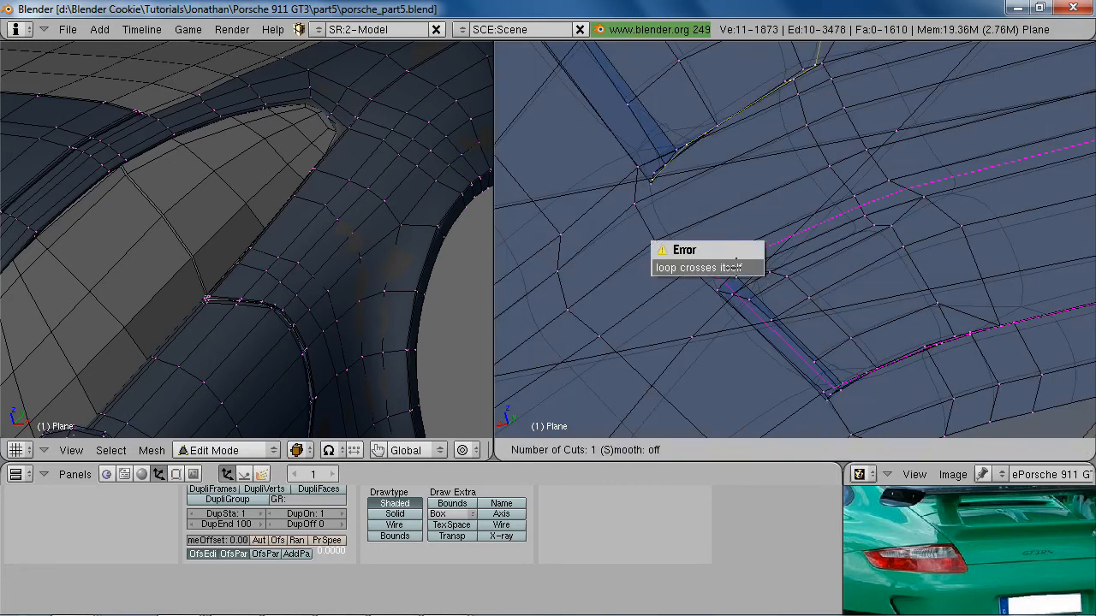
middle_click_drag(746, 266, 841, 281)
scroll(841, 282, "up", 4)
key("z")
key("z")
scroll(813, 328, "down", 8)
Add two edge loops along the lower bumper side between the wheel arch and the end of the lower slot
middle_click_drag(787, 214, 835, 247)
scroll(834, 247, "up", 3)
key("ctrl+r")
left_click(801, 260)
key("ctrl+r")
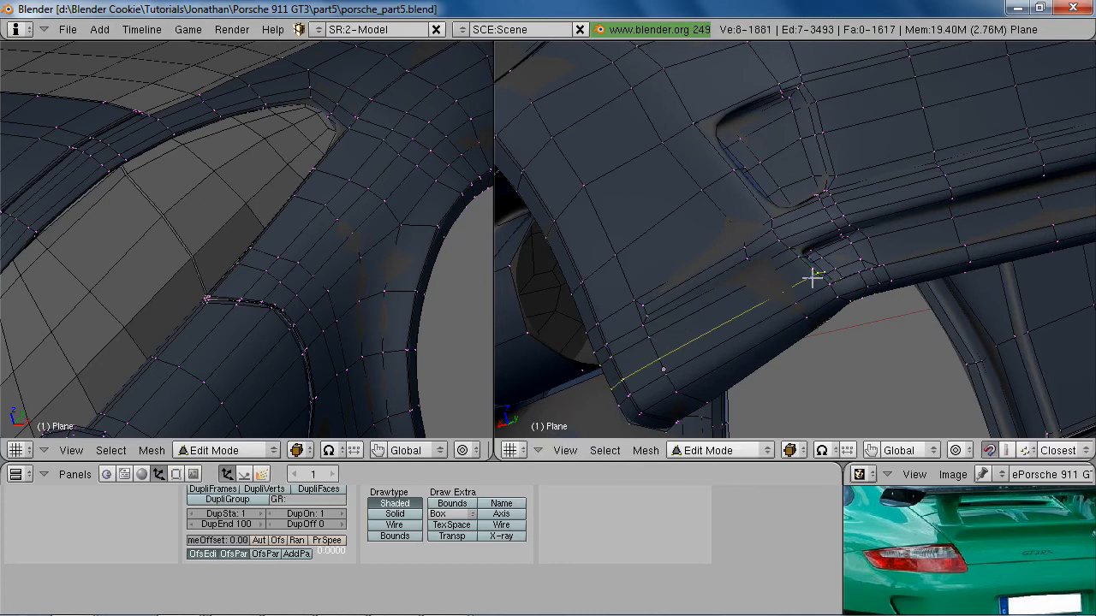
left_click(811, 278)
key("Tab")
scroll(788, 214, "down", 4)
middle_click_drag(789, 214, 818, 221)
scroll(762, 258, "down", 4)
scroll(817, 221, "up", 4)
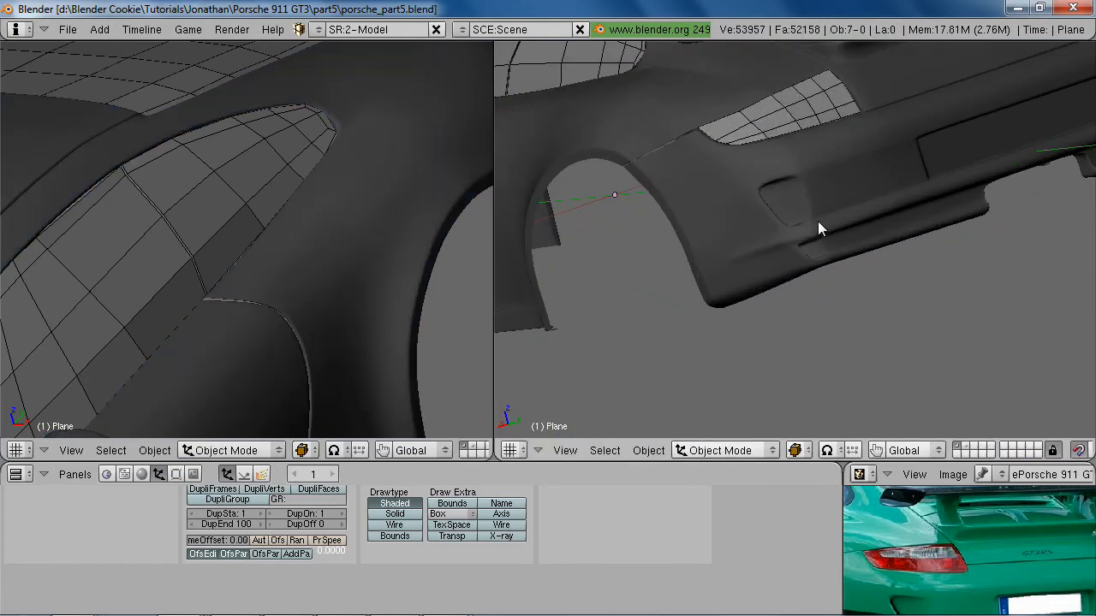
scroll(840, 209, "up", 3)
key("Tab")
scroll(782, 269, "up", 3)
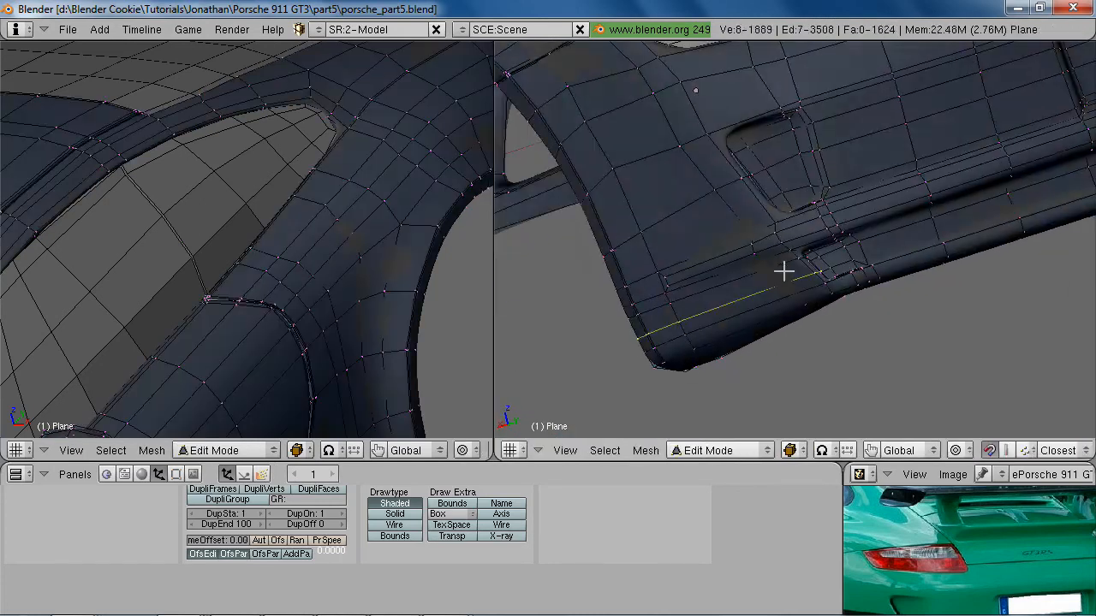
Move vertices on the bumper corner between the side vent and the lower slot along the X axis
scroll(781, 294, "down", 3)
middle_click_drag(781, 294, 820, 256)
scroll(813, 259, "up", 6)
middle_click_drag(743, 282, 694, 283)
key("a")
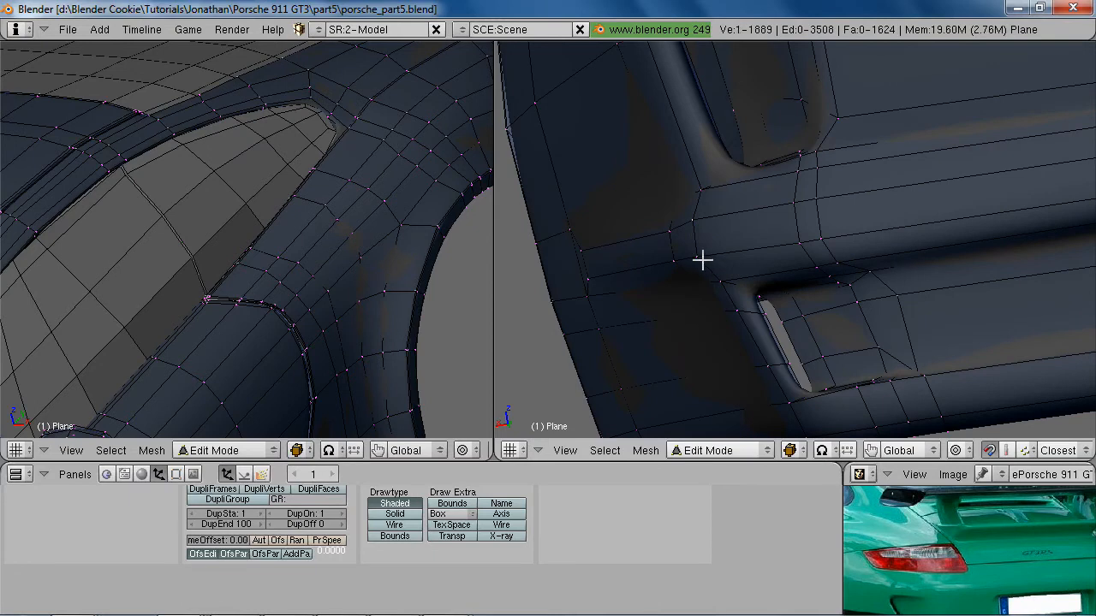
key("g")
key("x")
left_click(697, 206)
right_click(681, 250)
key("g")
key("x")
left_click(697, 285)
middle_click_drag(698, 285, 683, 250)
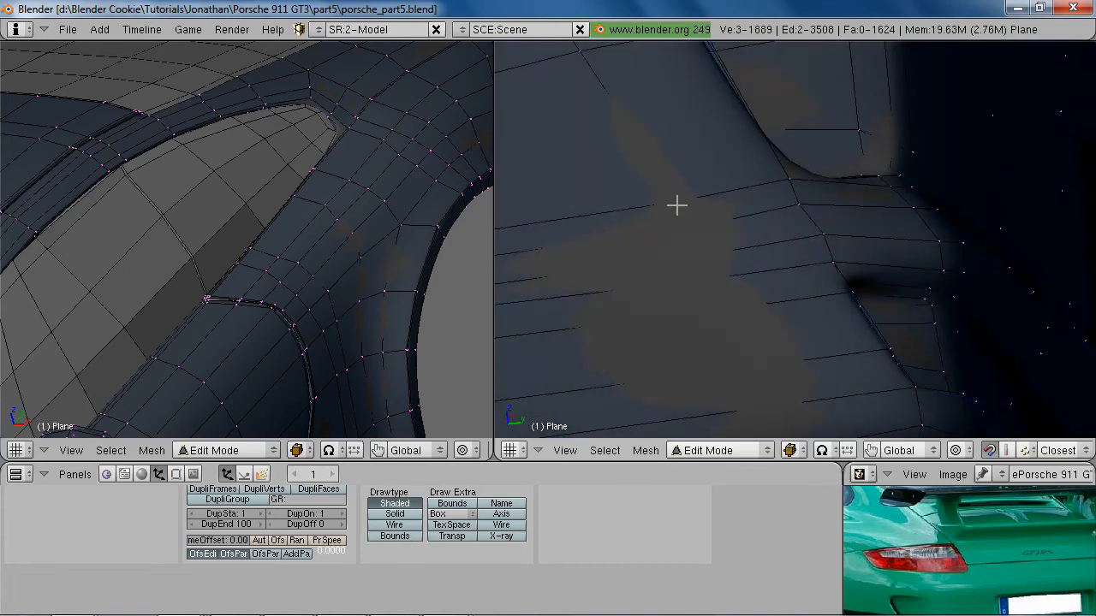
Smooth the column of five vertices on the bumper side next to the vent and slot, and clear the selection
key("z")
right_click(691, 258, "shift")
key("w")
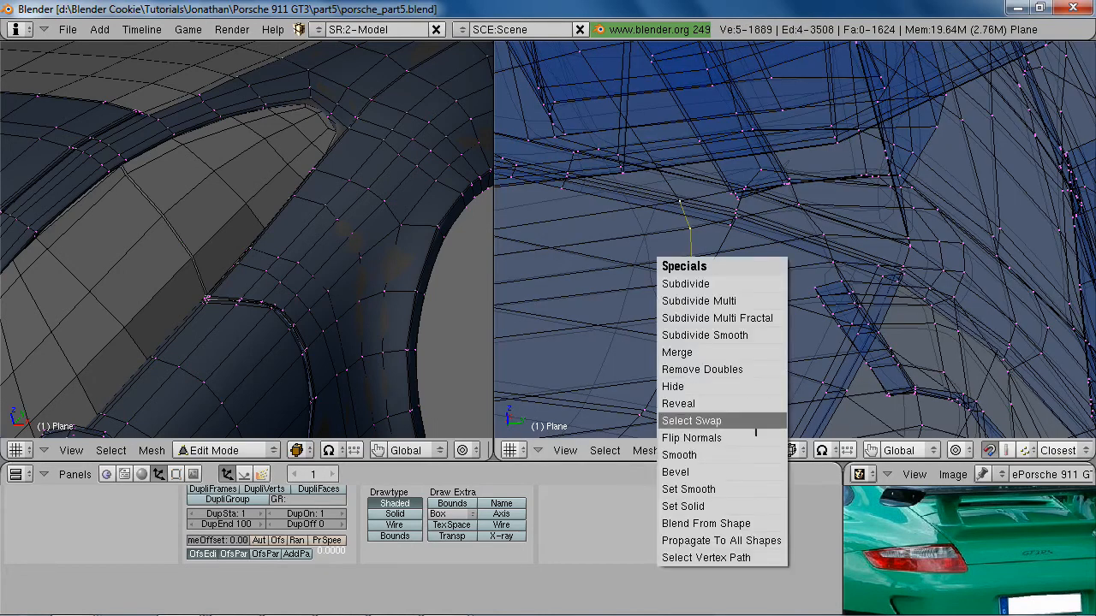
left_click(758, 455)
key("z")
key("a")
Select the vertices at the loop ends on the bumper side behind the wheel arch and smooth them twice
middle_click_drag(754, 315, 952, 294, "shift")
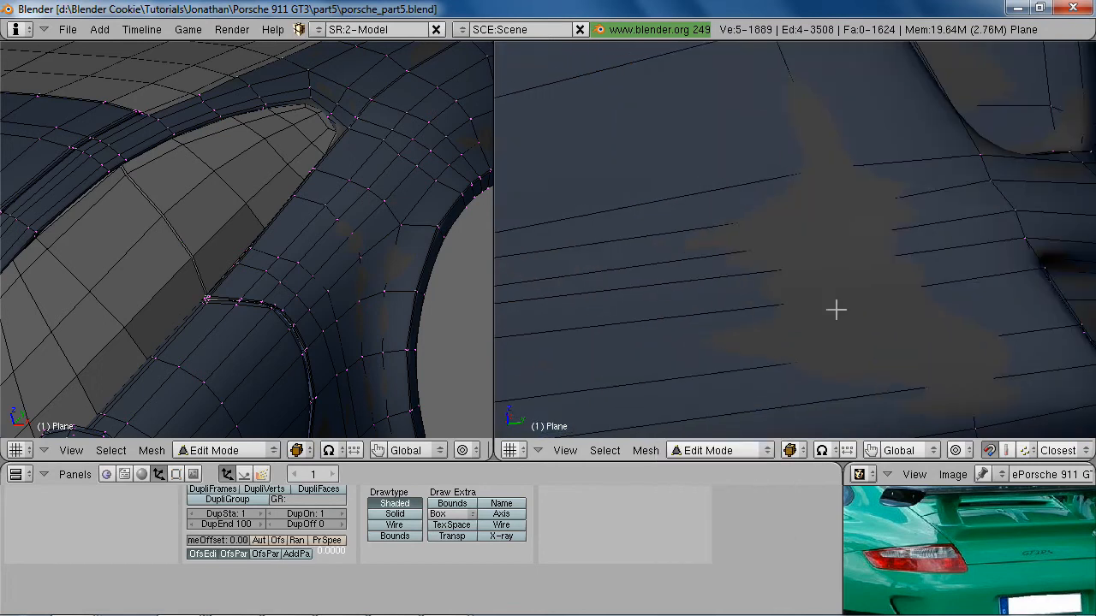
scroll(633, 299, "down", 3)
middle_click_drag(639, 299, 692, 270, "shift")
key("b")
left_click_drag(630, 202, 696, 297)
key("w")
left_click(696, 287)
key("w")
left_click(695, 287)
key("Tab")
scroll(713, 309, "down", 3)
middle_click_drag(835, 245, 789, 279)
Try an additional edge loop on the lower bumper side and undo it
key("Tab")
scroll(724, 279, "up", 3)
middle_click_drag(905, 277, 714, 272, "shift")
key("z")
key("z")
key("ctrl+r")
left_click(746, 303)
key("ctrl+z")
Examine the smoothed rear bumper corner and compare it with the lower bumper in the reference photo
scroll(724, 291, "down", 3)
middle_click_drag(724, 291, 800, 237)
key("z")
key("z")
mouse_move(925, 242)
middle_mouse_down("shift")
mouse_move(627, 231)
mouse_move(829, 225)
mouse_move(917, 242)
mouse_move(886, 267)
mouse_move(667, 255)
mouse_move(720, 256)
mouse_move(784, 222)
mouse_move(797, 239)
middle_mouse_up("shift")
key("Tab")
scroll(626, 233, "down", 5)
scroll(721, 256, "up", 3)
scroll(797, 239, "up", 3)
middle_click_drag(971, 554, 961, 504)
middle_click_drag(721, 346, 799, 251)
Slide the bumper's horizontal edge loop below the side vent, and slide the loop just above the lower slot
key("Tab")
middle_click_drag(653, 222, 810, 267)
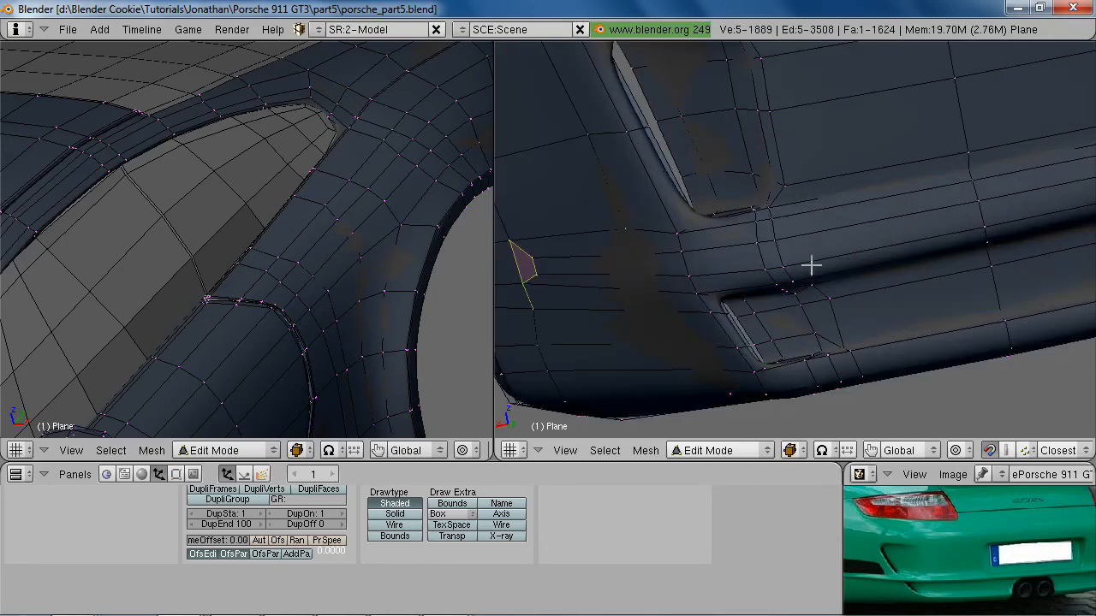
right_click(709, 246, "alt")
middle_click_drag(710, 247, 759, 248)
key("ctrl+e")
left_click(708, 252)
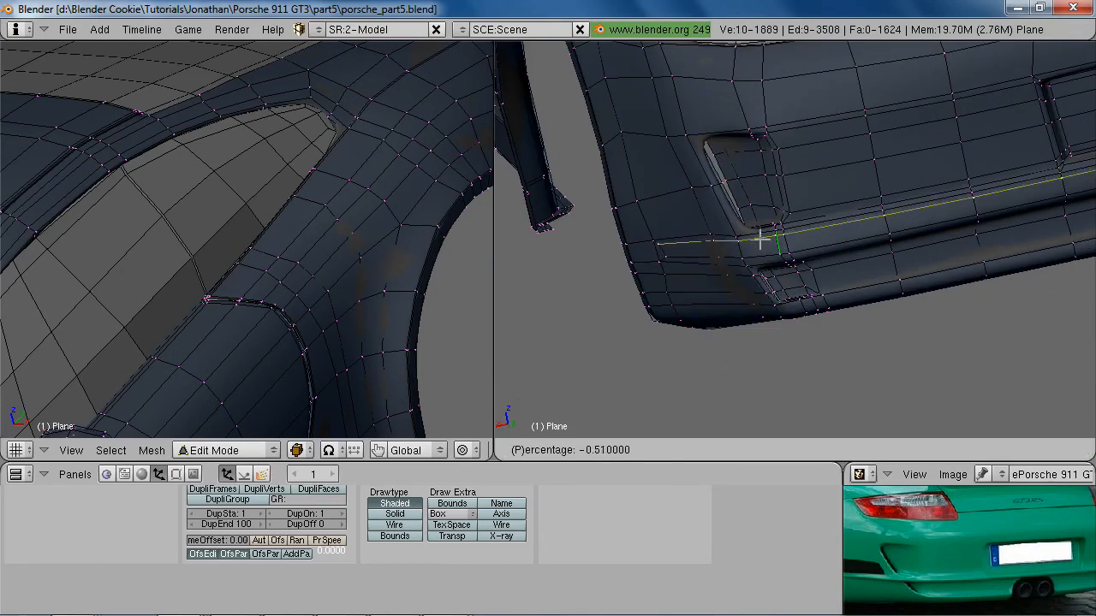
left_click(760, 244)
key("ctrl+e")
left_click(761, 249)
left_click(761, 254)
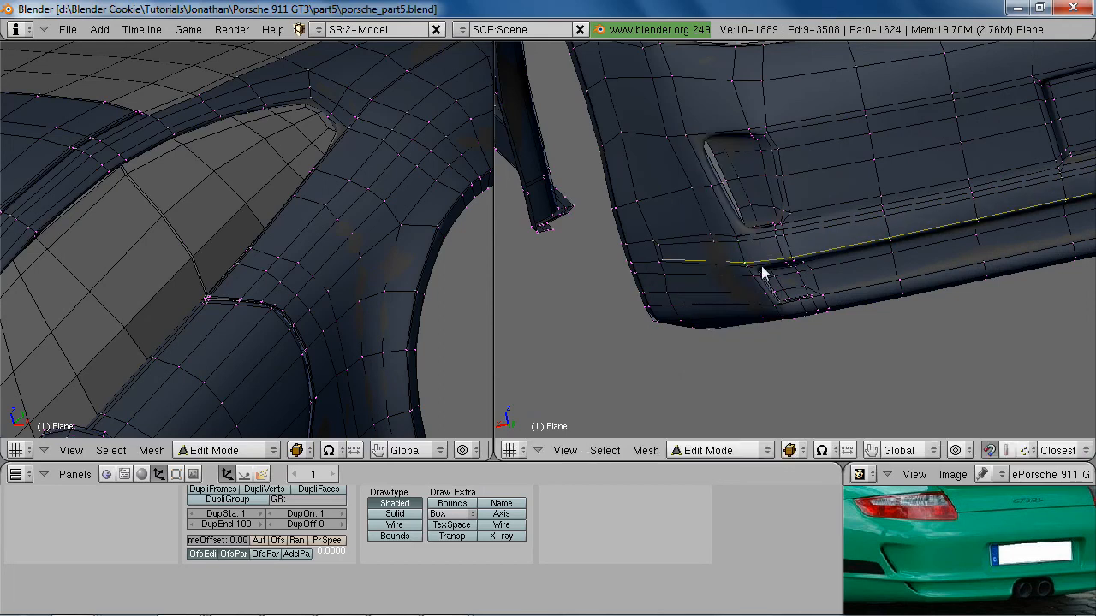
Move two vertices on the bumper side beside the end of the lower slot to even out the edge flow
key("Tab")
scroll(736, 293, "down", 5)
middle_click_drag(709, 284, 795, 247)
scroll(796, 246, "up", 6)
key("Tab")
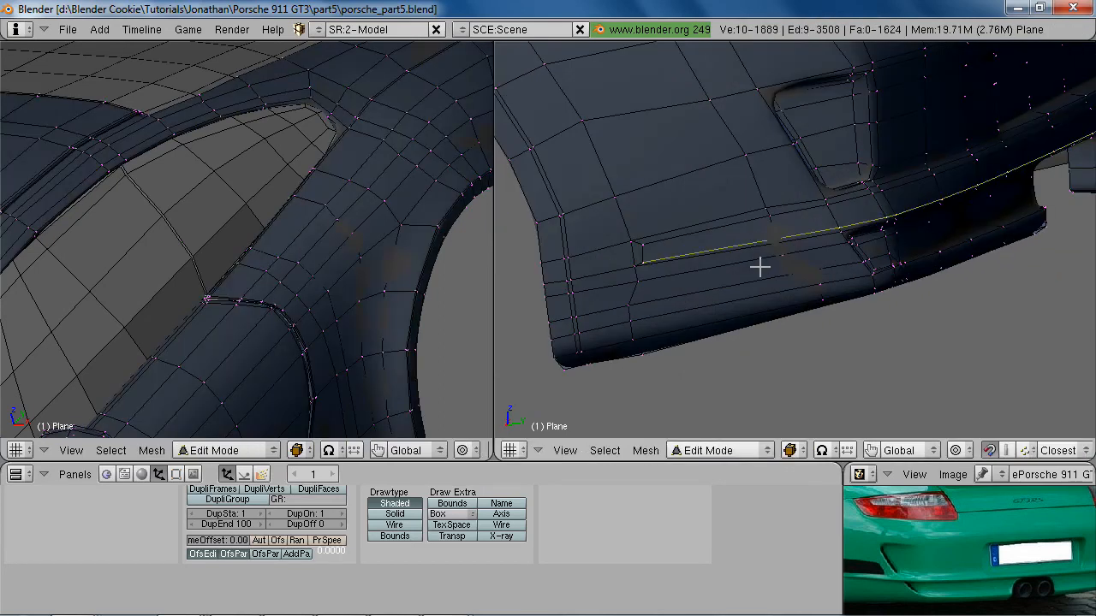
key("g")
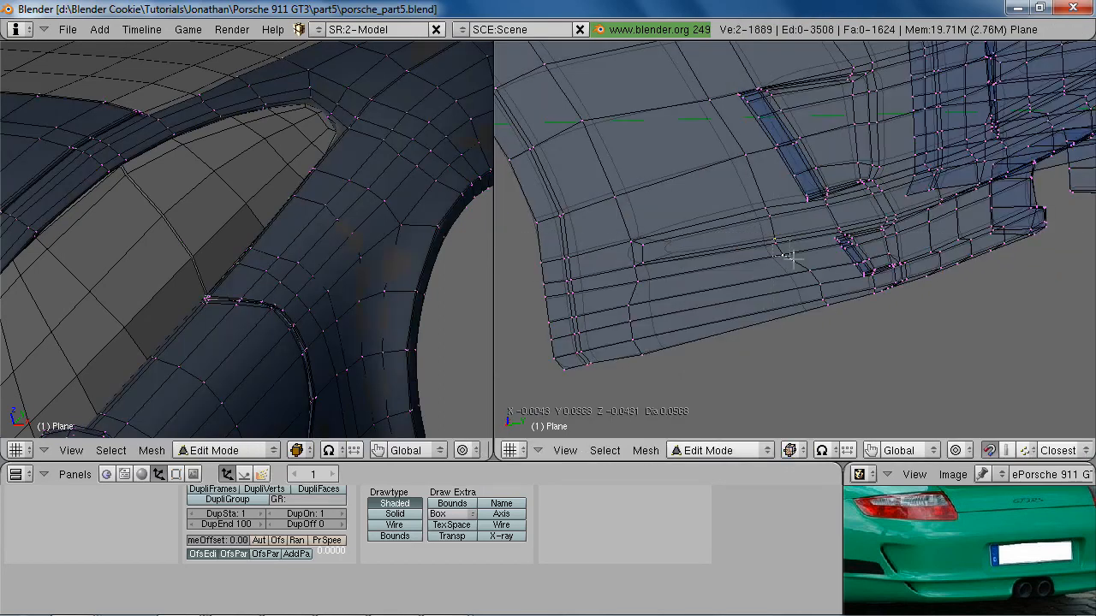
left_click(681, 310)
Smooth the selected vertices on the lower bumper side twice and return to the solid display
key("w")
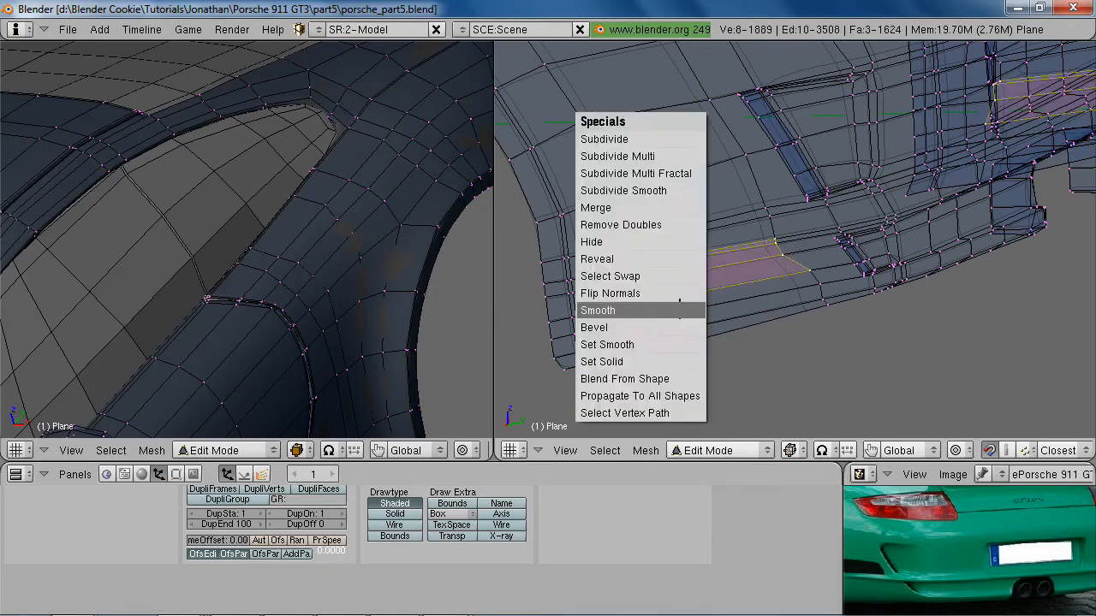
left_click(680, 310)
key("w")
left_click(679, 310)
key("z")
Clear the selection and examine the smoothed bumper side from the wheel arch to the lower slot
mouse_move(799, 279)
middle_mouse_down()
mouse_move(694, 274)
mouse_move(935, 232)
mouse_move(724, 289)
mouse_move(690, 273)
mouse_move(800, 259)
mouse_move(734, 264)
middle_mouse_up()
scroll(697, 272, "up", 3)
key("Tab")
key("Tab")
key("a")
scroll(727, 257, "up", 4)
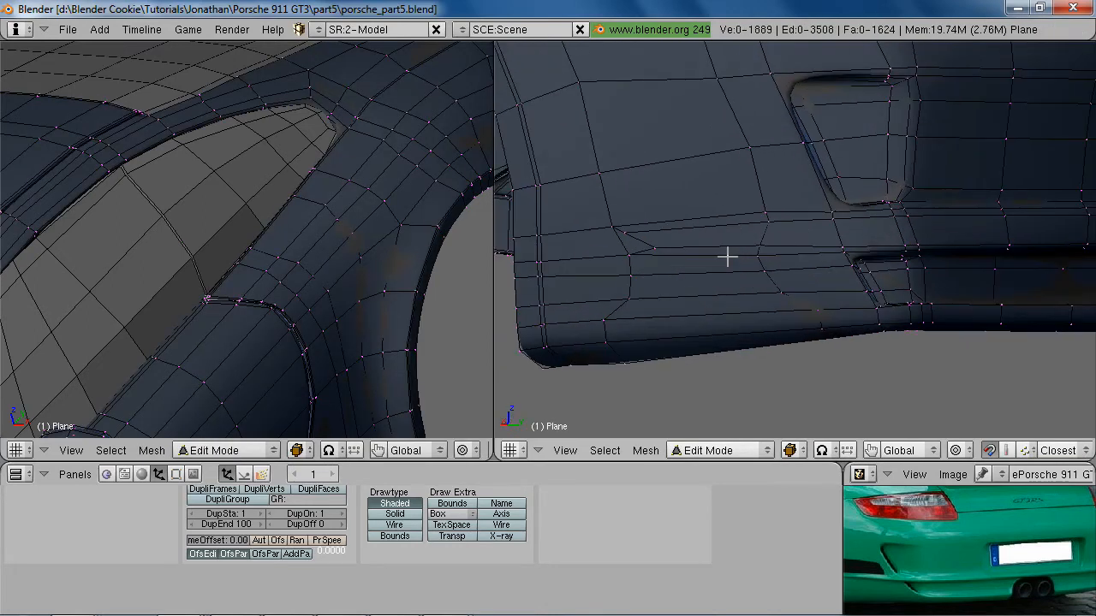
scroll(727, 256, "down", 3)
middle_click_drag(774, 232, 761, 254)
key("Tab")
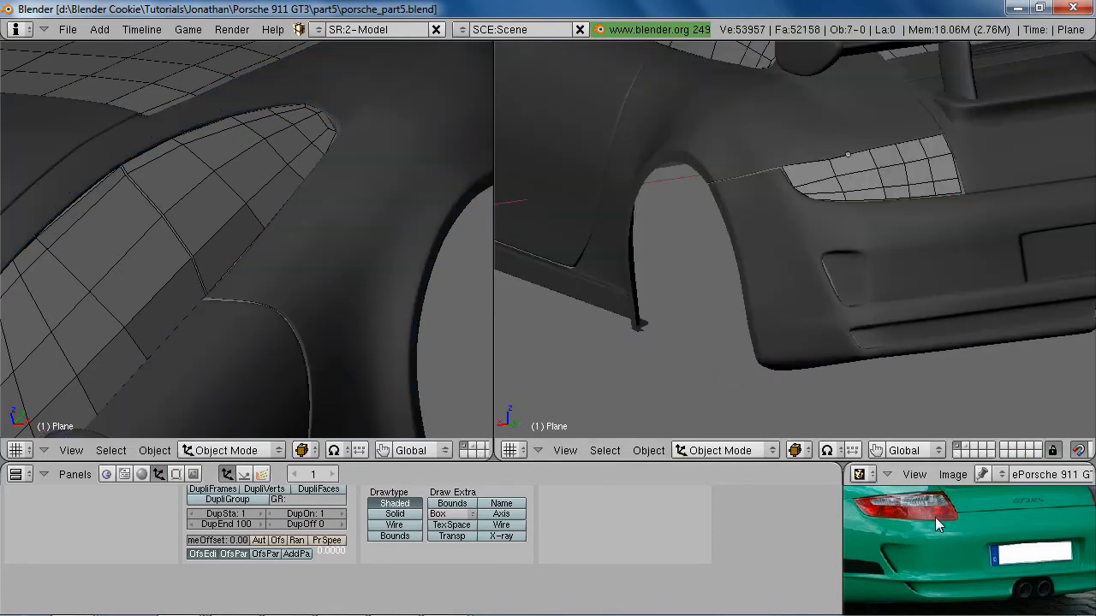
Scale the vertex pairs of the crease beside the lower slot closer together on the rear bumper side, the front pair along Y
key("Tab")
mouse_move(859, 303)
middle_mouse_down()
mouse_move(861, 261)
mouse_move(873, 291)
middle_mouse_up()
key("a")
key("a")
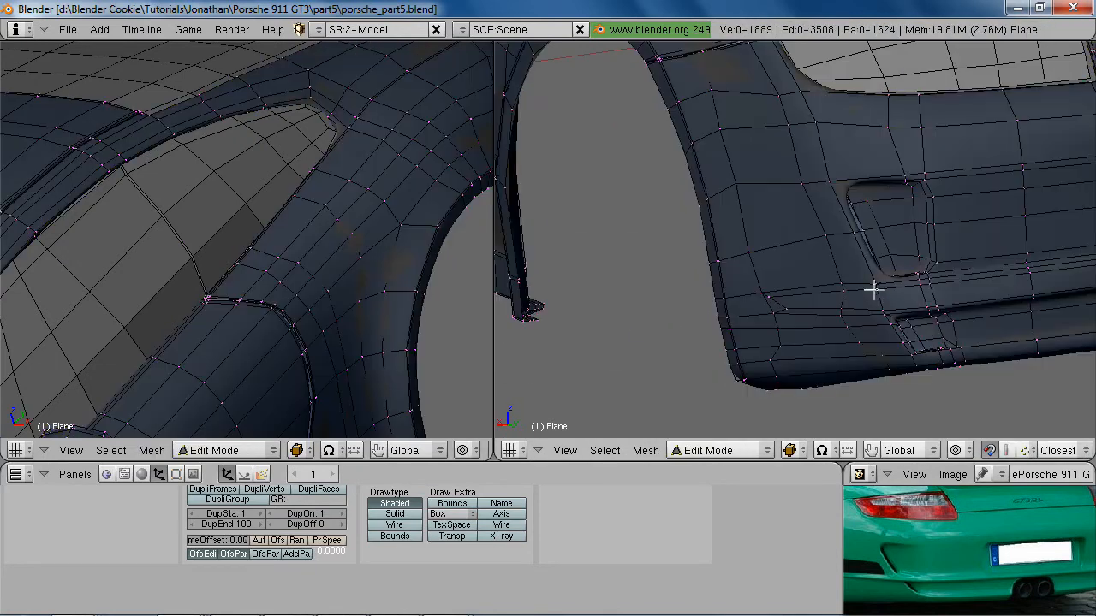
key("s")
left_click(871, 315)
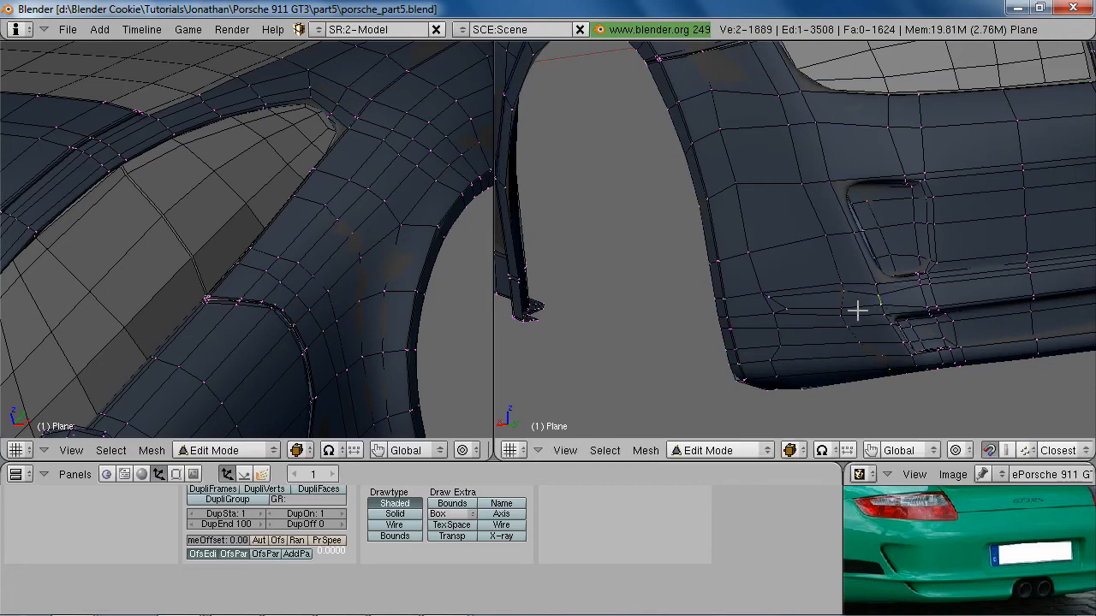
right_click(846, 294, "shift")
key("s")
left_click(843, 314)
key("s")
left_click(776, 325)
middle_click_drag(779, 325, 913, 303)
key("s")
key("y")
left_click(793, 317)
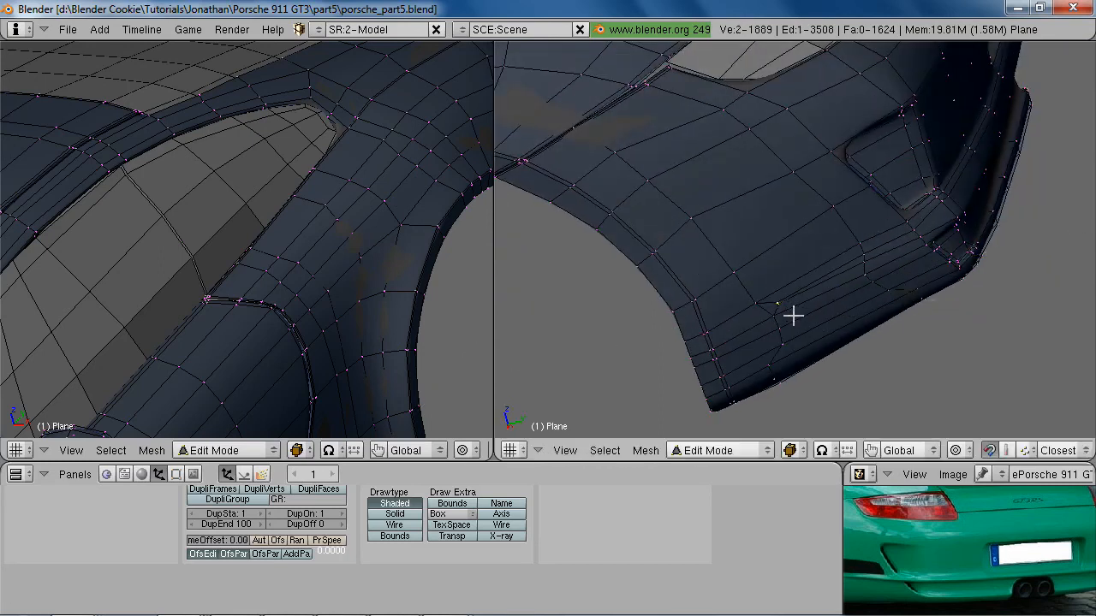
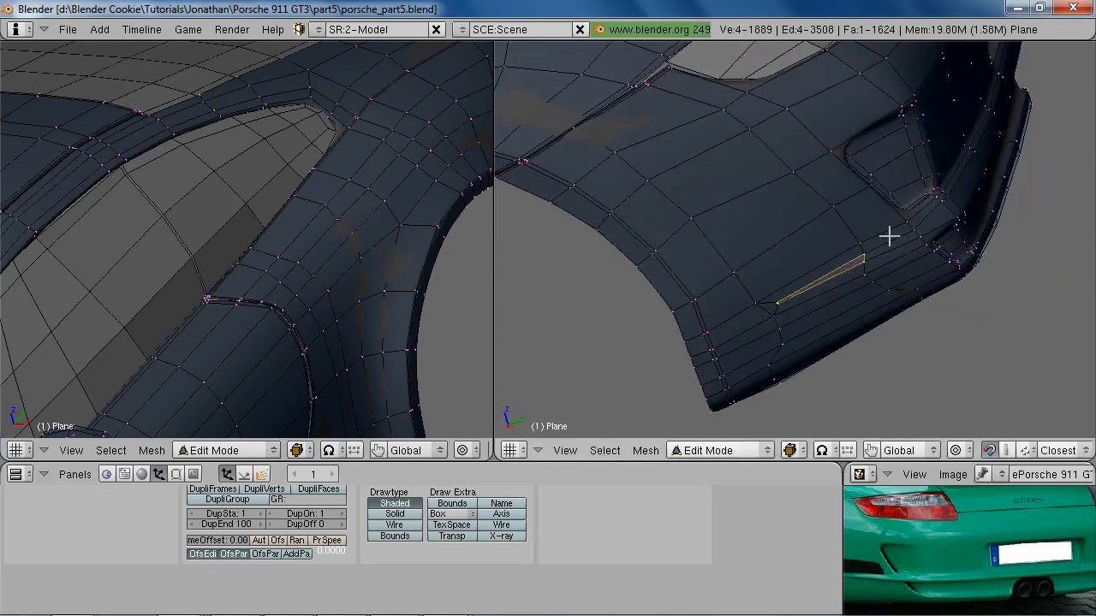
Move the narrow crease face on the bumper side along X, and shift the adjacent vertex pair at the corner along X
middle_click_drag(869, 232, 884, 283)
key("g")
key("x")
left_click(893, 275)
scroll(887, 298, "up", 3)
middle_click_drag(886, 300, 885, 336)
key("a")
right_click(882, 308, "shift")
key("g")
key("x")
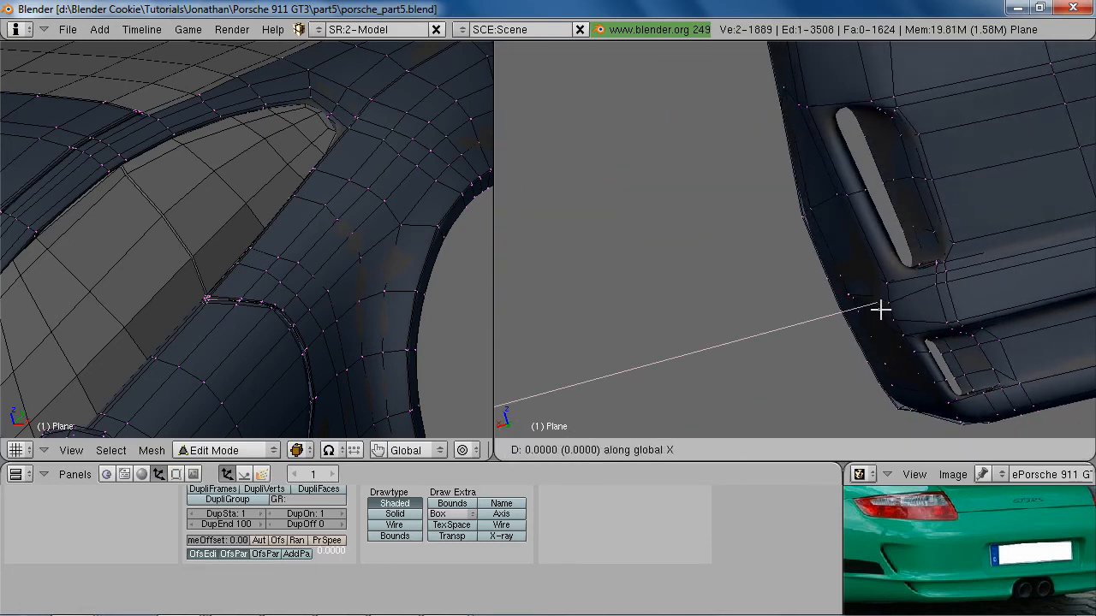
left_click(875, 307)
Scale the two short edges between the side vent and the lower slot's end to tighten the crease
middle_click_drag(797, 323, 950, 304)
key("Tab")
scroll(811, 243, "down", 3)
key("Tab")
scroll(951, 309, "up", 3)
key("s")
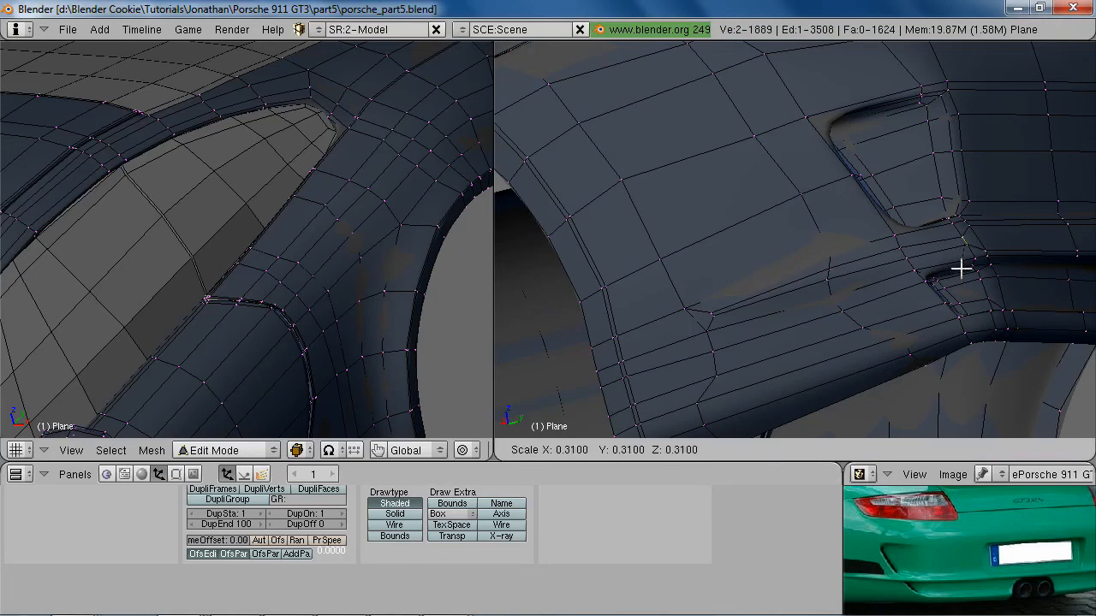
left_click(961, 269)
right_click(986, 243, "shift")
key("s")
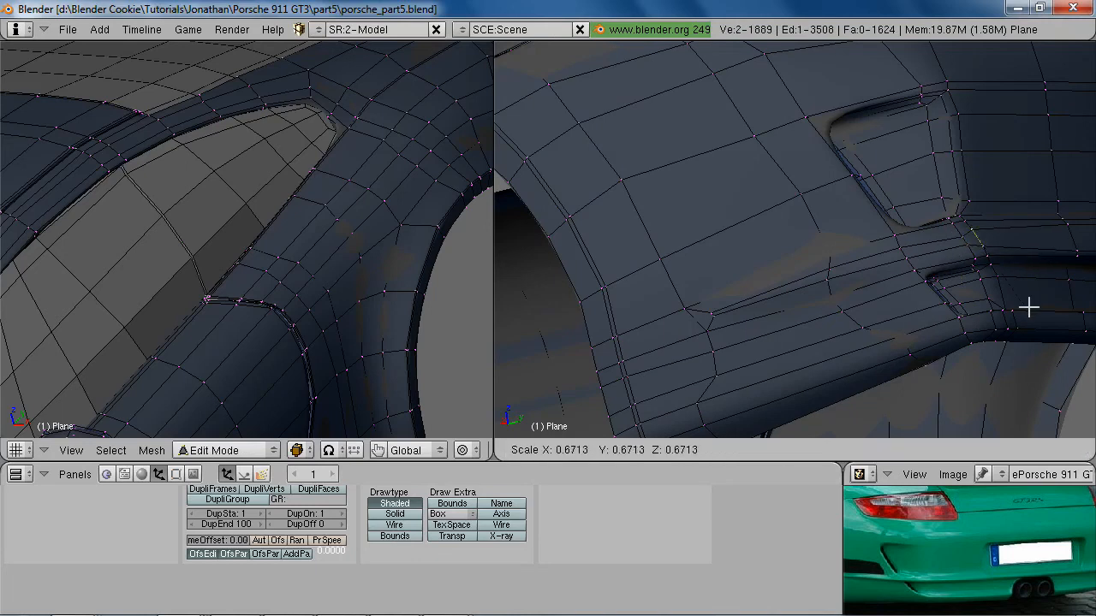
left_click(1020, 263)
key("a")
Flatten the strip of rear bumper faces above the lower slot by scaling along Z, reposition it and shorten the remaining center edge
middle_click_drag(1031, 290, 780, 329, "shift")
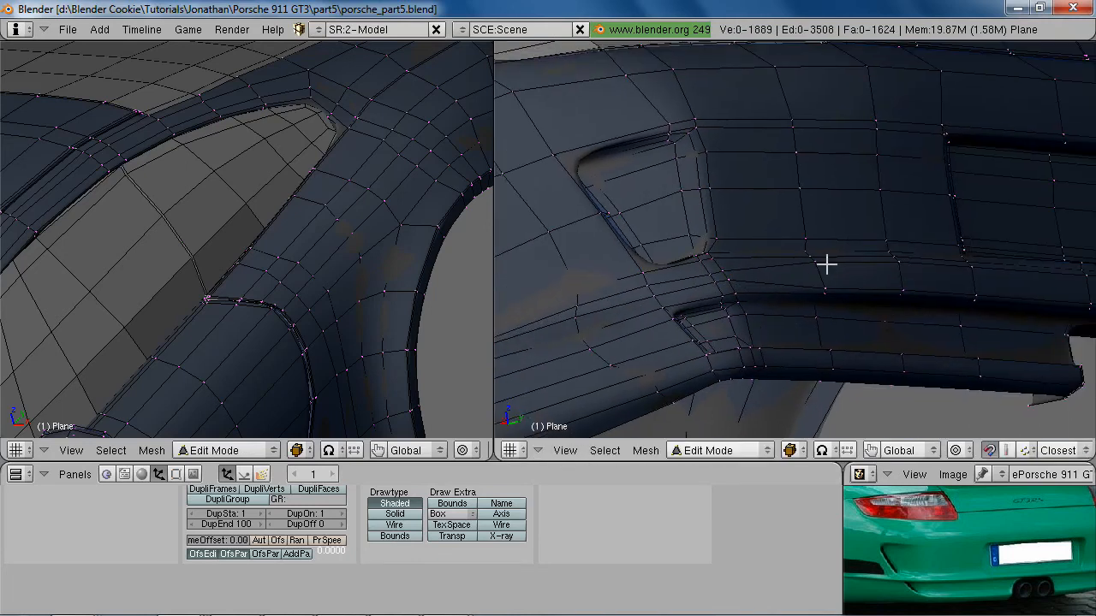
right_click(907, 259, "shift")
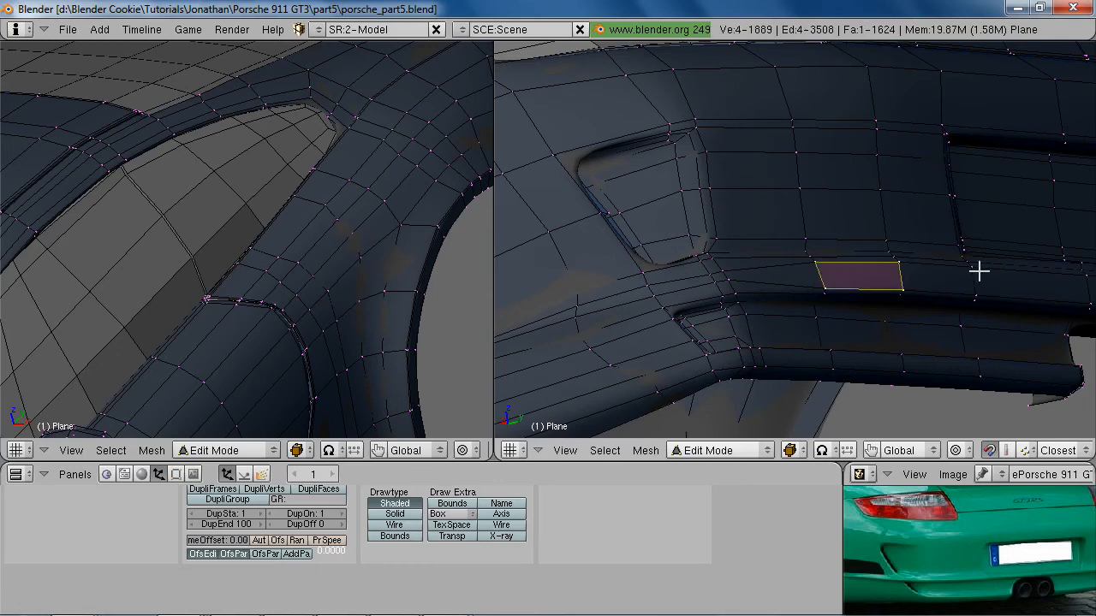
right_click(989, 292, "shift")
middle_click_drag(1092, 282, 1064, 280, "shift")
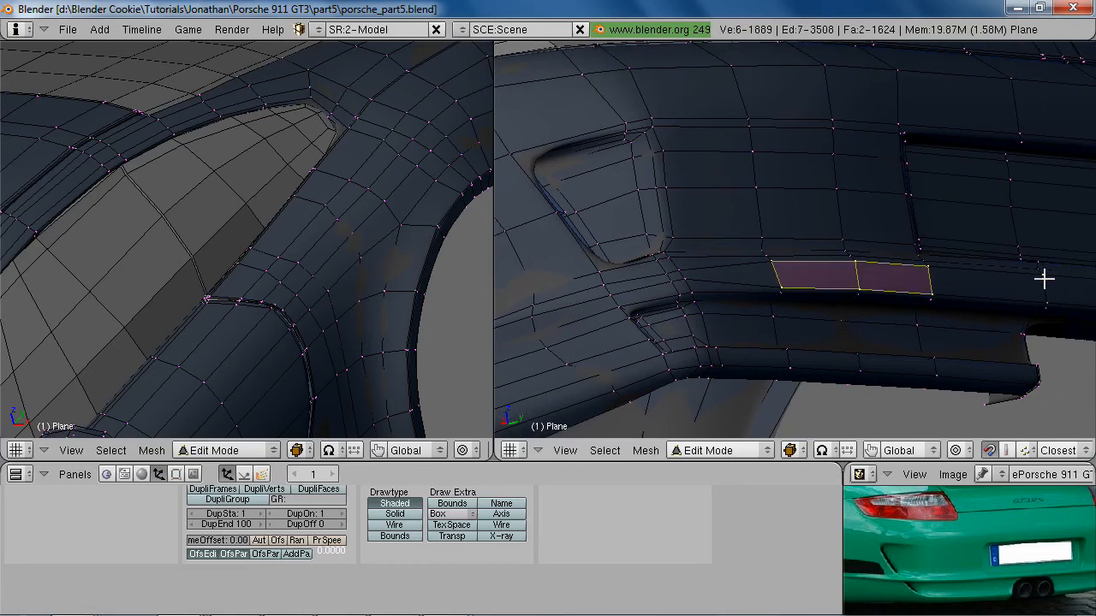
right_click(1044, 276, "shift")
right_click(1047, 315, "shift")
key("s")
key("z")
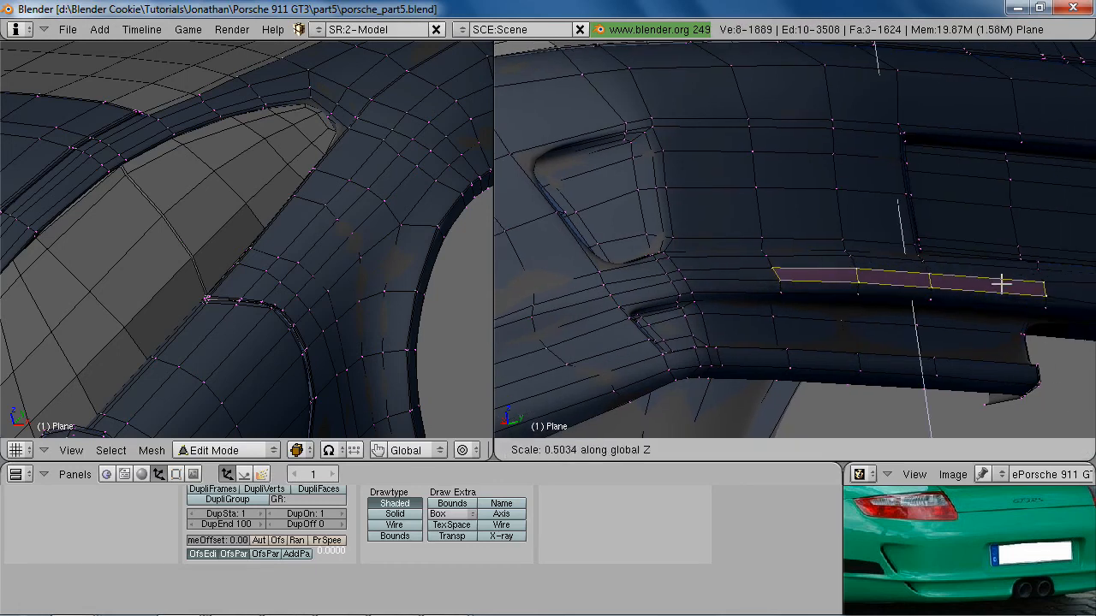
left_click(975, 283)
mouse_move(970, 286)
middle_mouse_down()
mouse_move(970, 313)
mouse_move(1027, 283)
mouse_move(970, 303)
middle_mouse_up()
key("g")
left_click(965, 318)
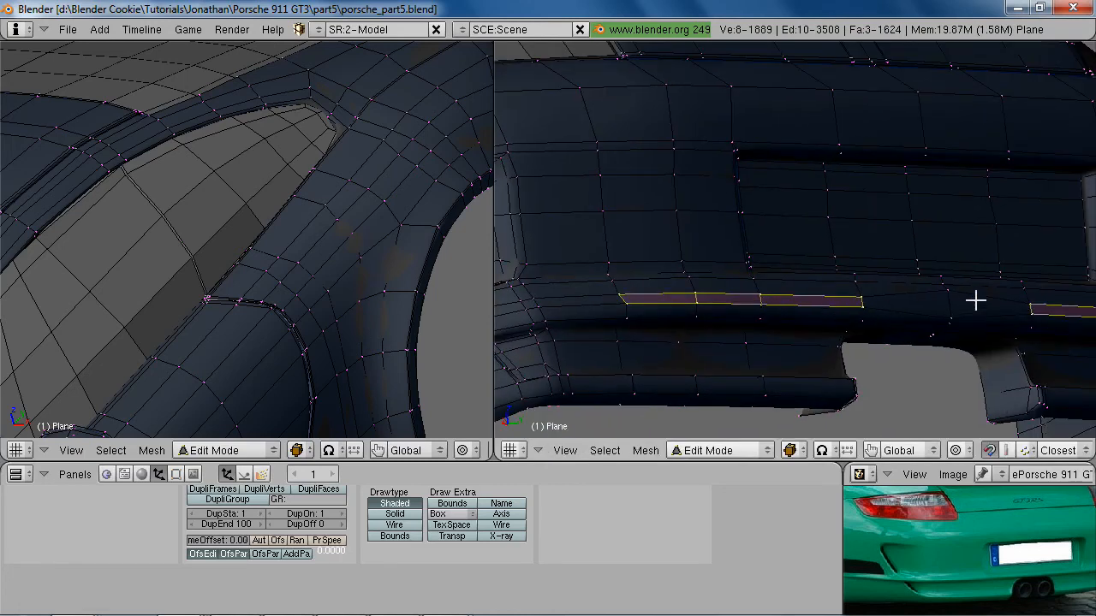
key("a")
key("s")
left_click(965, 318)
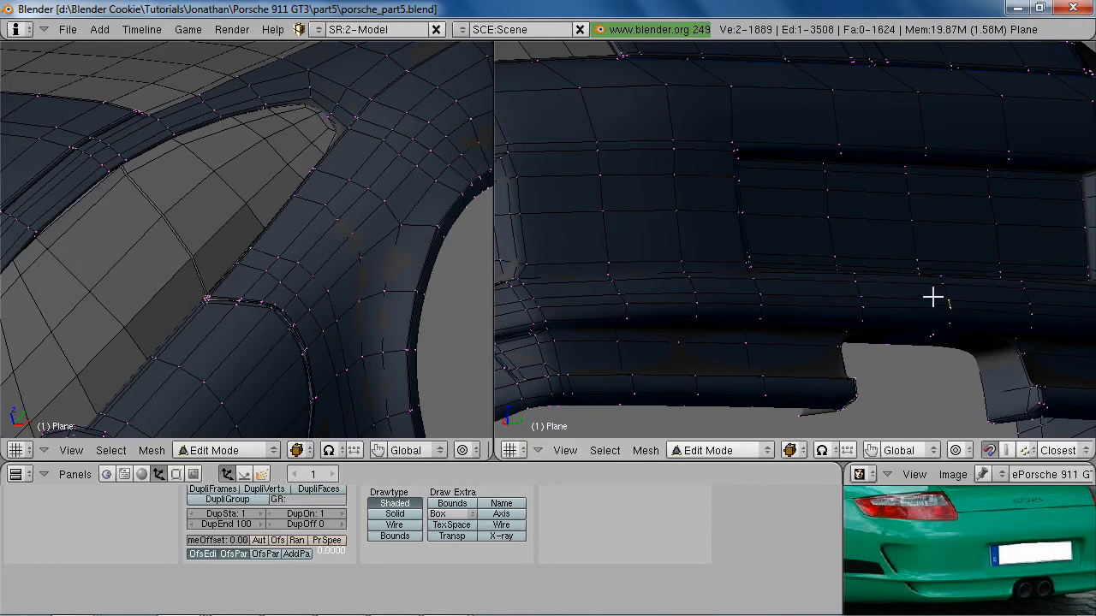
Move the two edge loops above the lower slot along X, and remove their rear section from the selection
right_click(931, 302, "alt")
right_click(928, 308, "alt+shift")
middle_click_drag(848, 384, 925, 370, "shift")
key("g")
key("y")
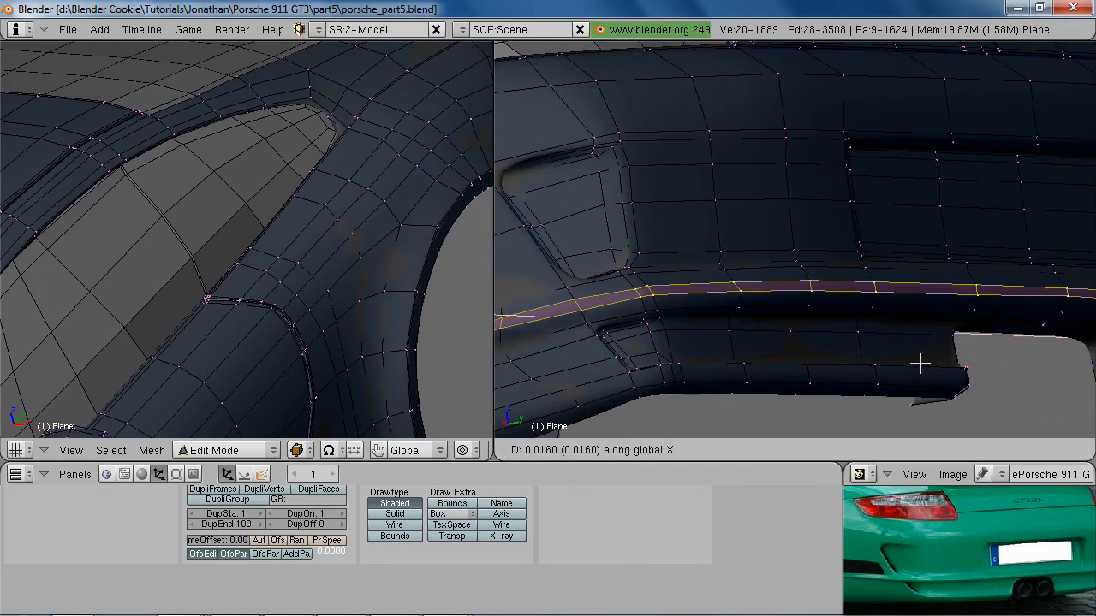
left_click(913, 361)
key("b")
right_click_drag(625, 232, 1089, 339)
middle_click_drag(895, 319, 719, 343)
Smooth the vertices at the front tip of the bumper side crease and return to the solid display
key("Tab")
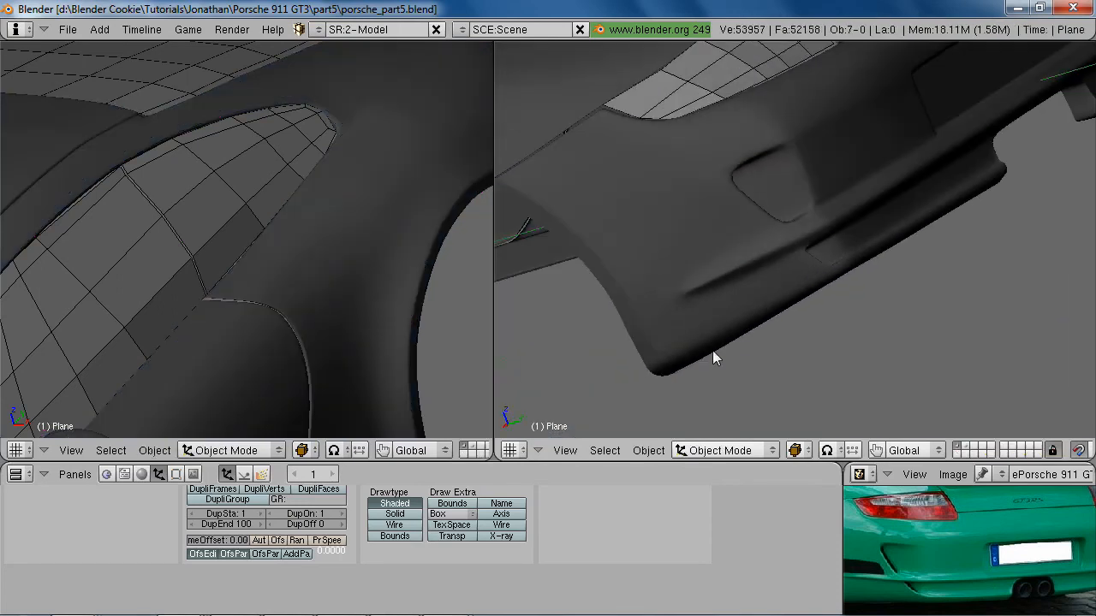
key("Tab")
scroll(619, 314, "up", 3)
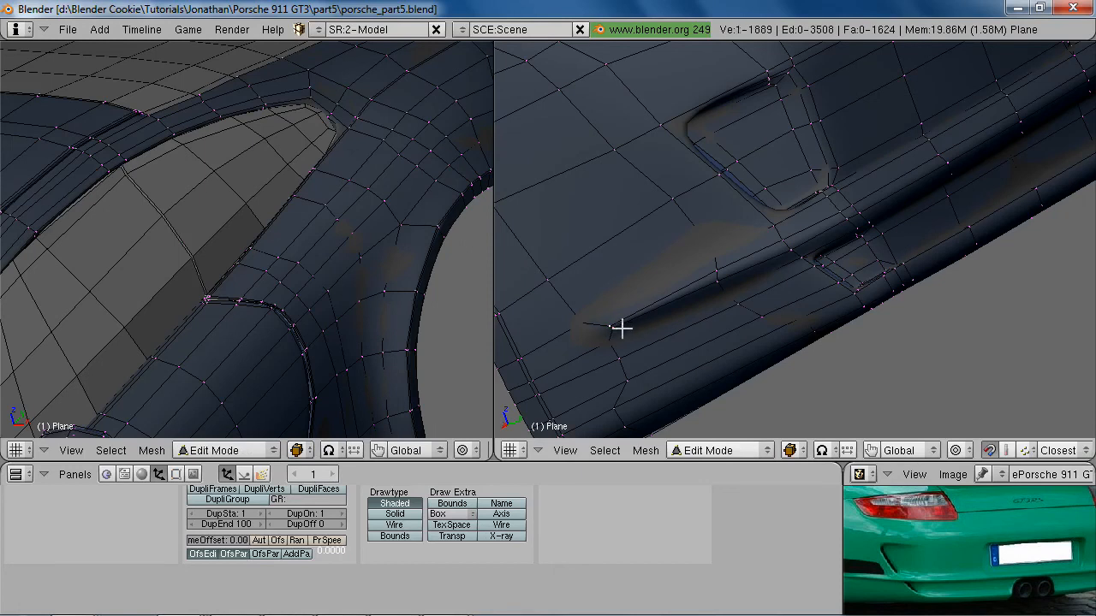
right_click(621, 328, "shift")
key("w")
key("Tab")
Examine the bumper crease and the whole car body, and compare them with the green reference photo
middle_click_drag(731, 329, 906, 214)
scroll(840, 283, "down", 4)
scroll(725, 256, "down", 3)
scroll(796, 271, "up", 4)
scroll(906, 214, "up", 3)
middle_click_drag(548, 244, 808, 258, "shift")
right_click(768, 233)
middle_click_drag(877, 566, 980, 541)
scroll(714, 289, "down", 4)
middle_click_drag(714, 288, 789, 288)
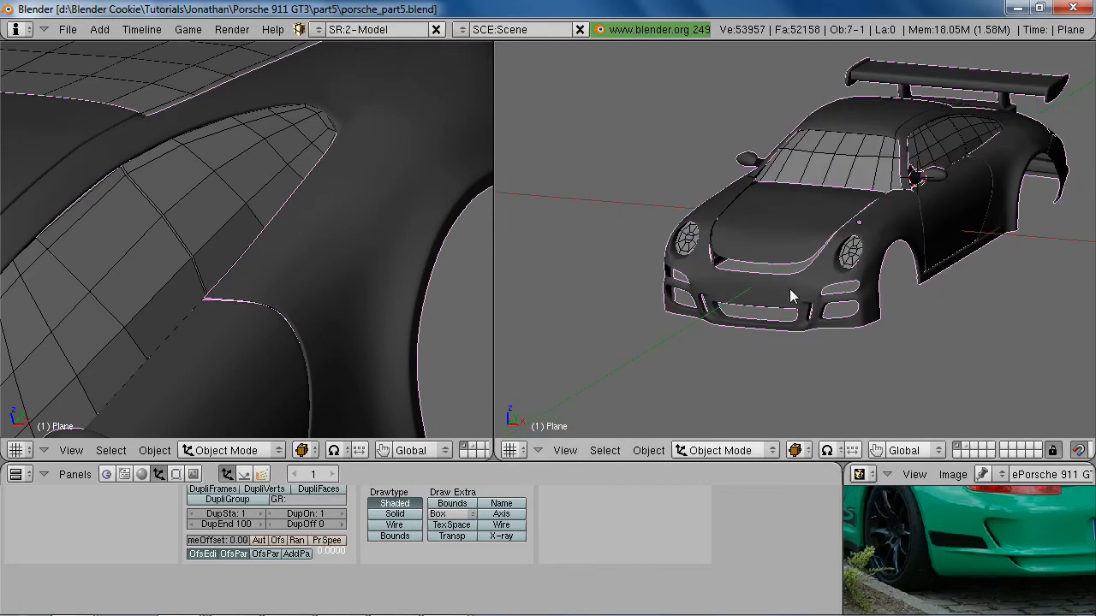
Save the blend file, and set one viewport to the side view and the other to the front view
key("KP_3")
key("ctrl+w")
left_click(789, 290)
scroll(204, 299, "down", 9)
key("a")
middle_click_drag(214, 289, 274, 257)
middle_click_drag(955, 504, 1006, 552)
key("KP_1")
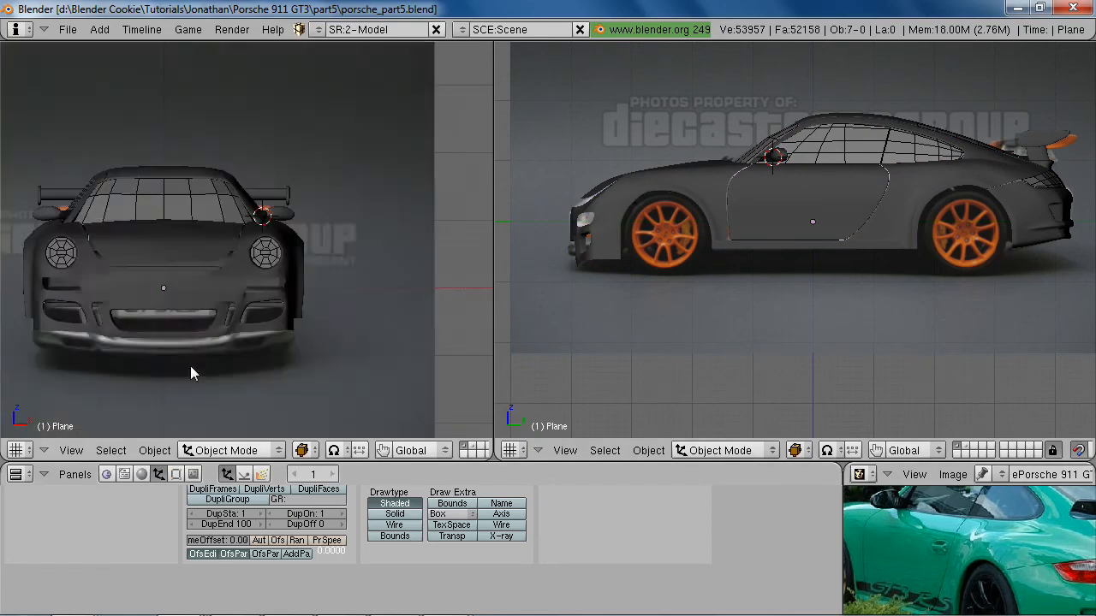
Select the hood's side edge loop and move it outward to narrow the gap to the fender
scroll(194, 365, "up", 4)
key("Tab")
middle_click_drag(267, 321, 348, 310, "shift")
scroll(340, 272, "up", 3)
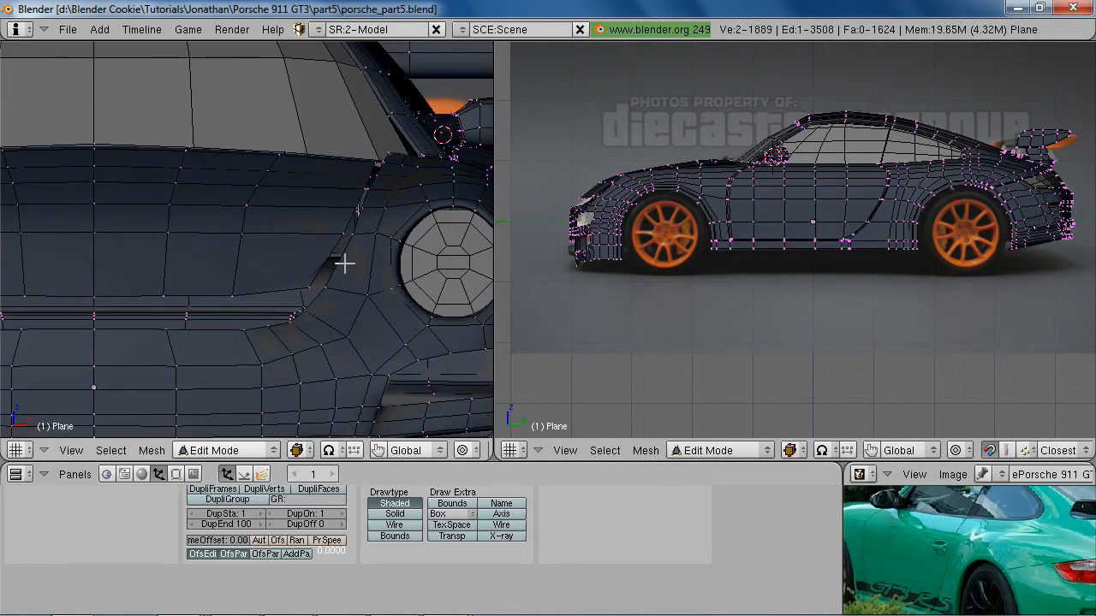
right_click(328, 254, "alt")
scroll(404, 281, "up", 1)
key("g")
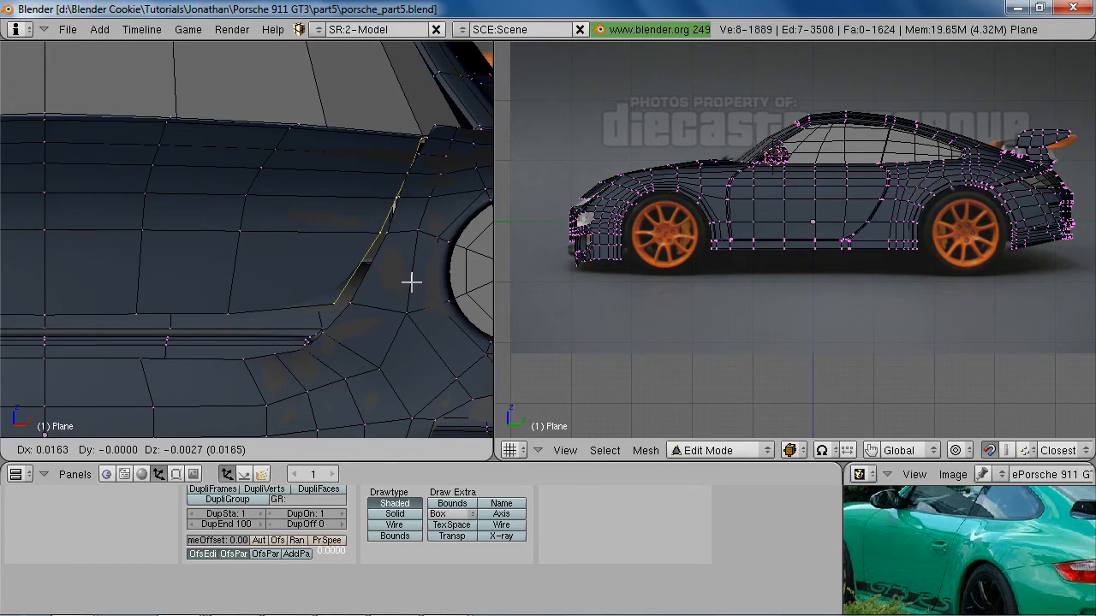
left_click(411, 282)
Move a single vertex on the hood's side edge along X to even out the seam
scroll(310, 237, "up", 4)
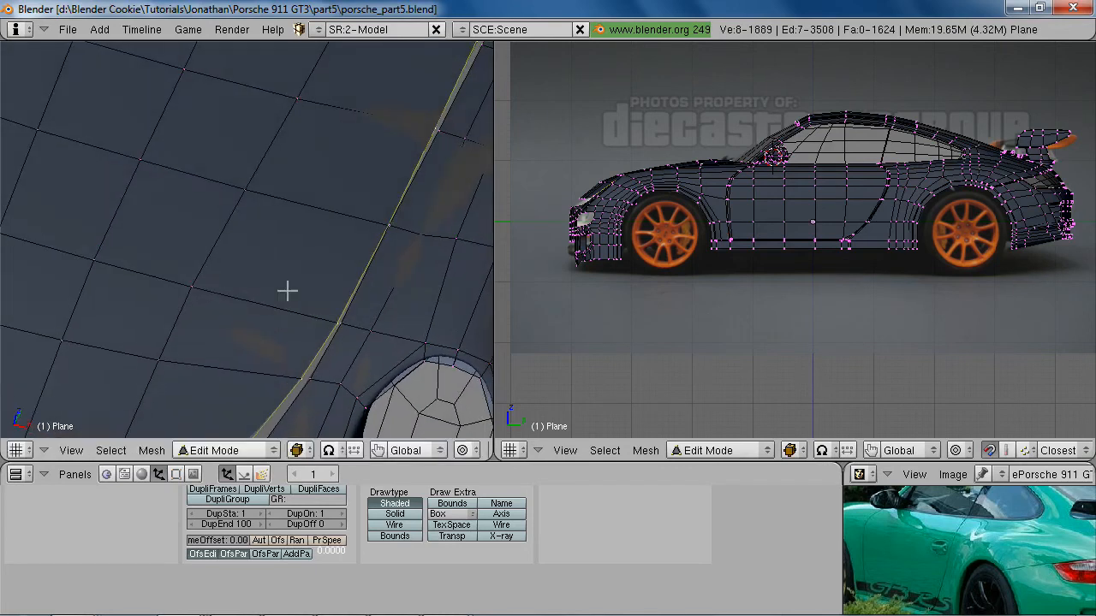
middle_click_drag(318, 270, 291, 323, "shift")
key("a")
right_click(357, 200)
key("g")
key("x")
left_click(359, 205)
Select the hood's boundary edges and extrude them downward along Z to give the panel thickness
scroll(359, 205, "down", 8)
scroll(248, 336, "up", 5)
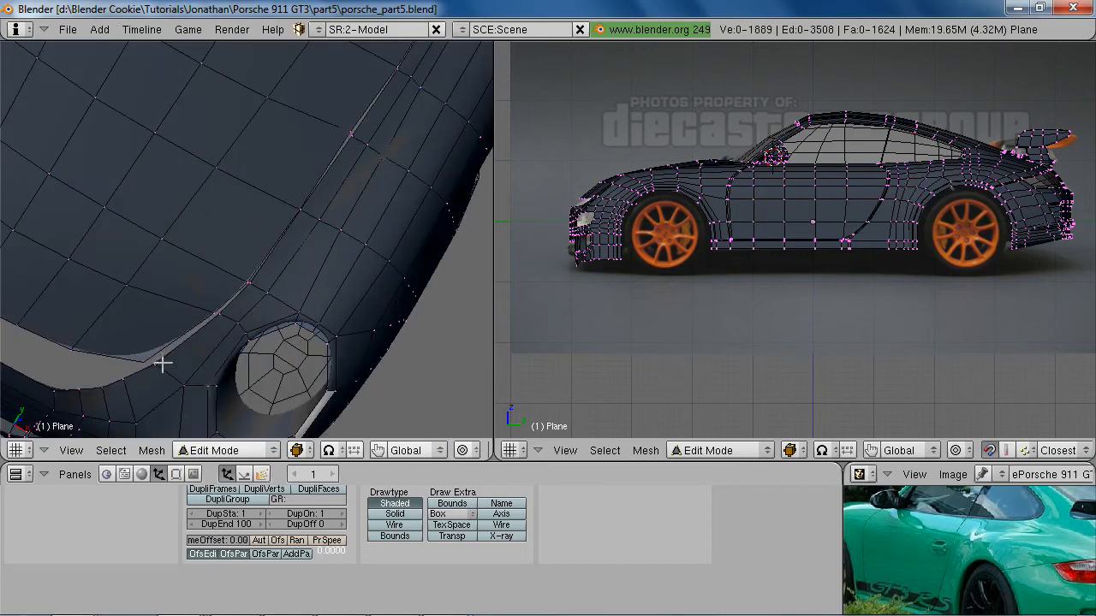
middle_click_drag(264, 283, 399, 114)
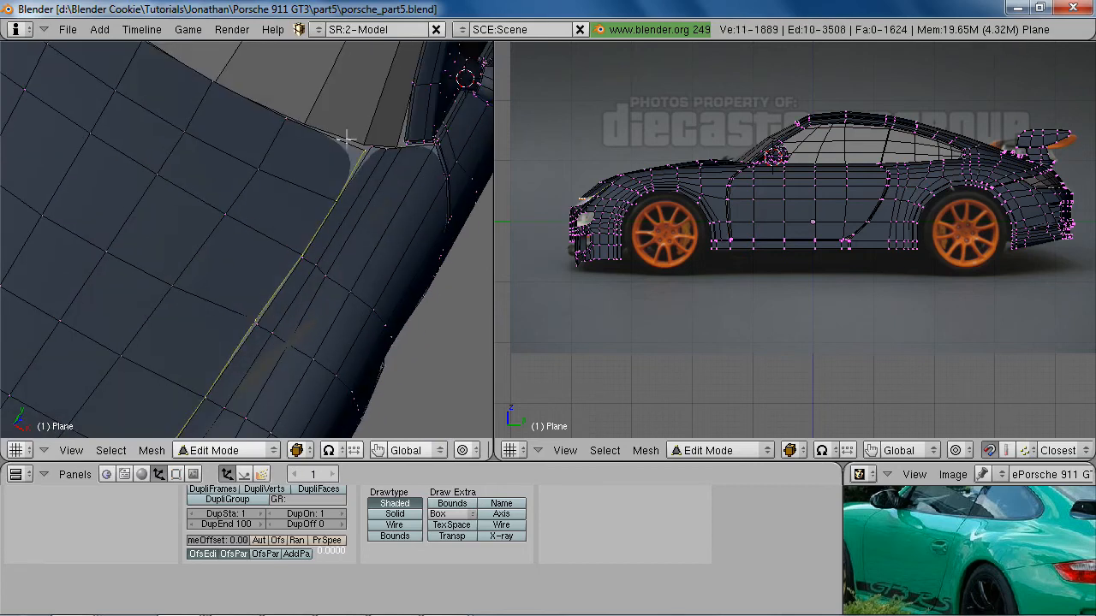
middle_click_drag(332, 257, 343, 244)
key("e")
key("z")
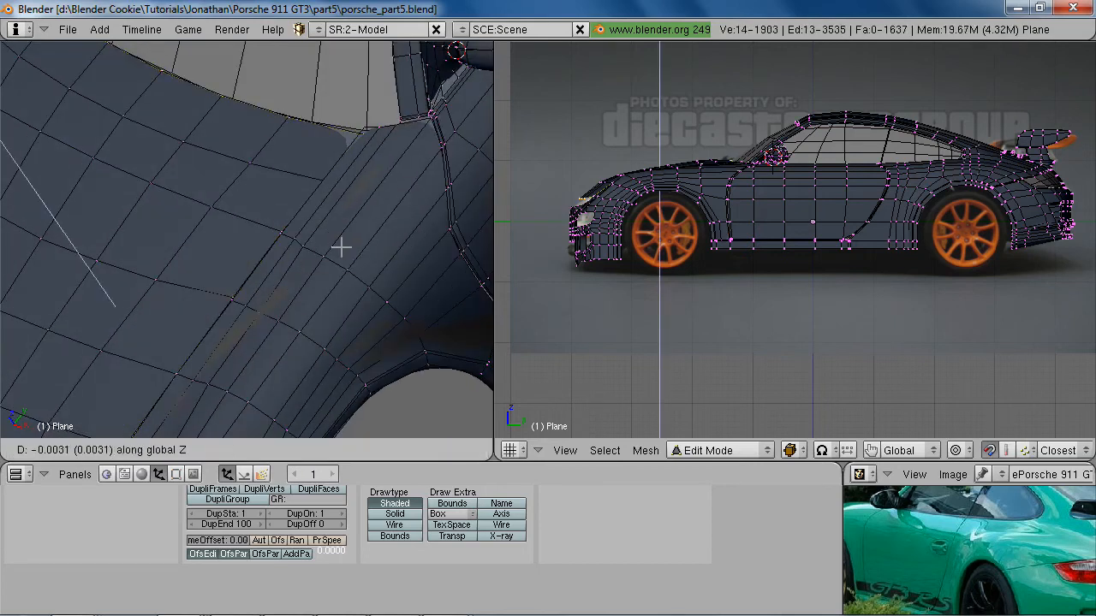
left_click(347, 251)
Add three edge loops to the hood close to its borders to sharpen the panel edge, one beside the windshield
key("a")
key("ctrl+r")
left_click(269, 146)
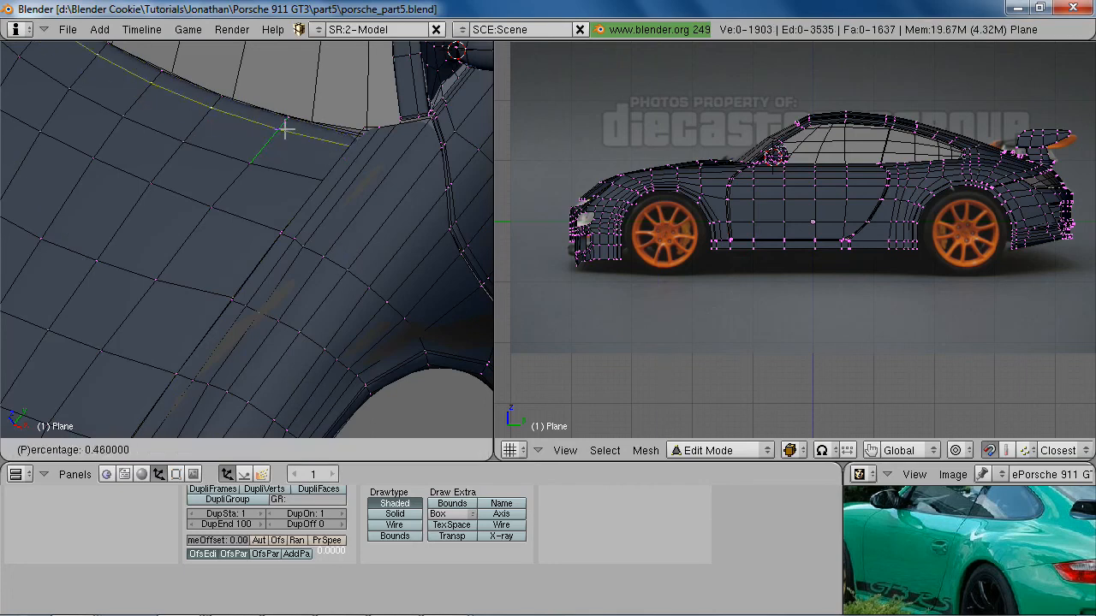
left_click(294, 125)
middle_click_drag(339, 184, 404, 254)
key("ctrl+r")
left_click(332, 157)
left_click(353, 170)
key("ctrl+r")
left_click(339, 341)
left_click(342, 362)
Compare the hood's front edge and opening with the front reference photo on the second layer
key("Tab")
scroll(354, 399, "down", 4)
key("KP_1")
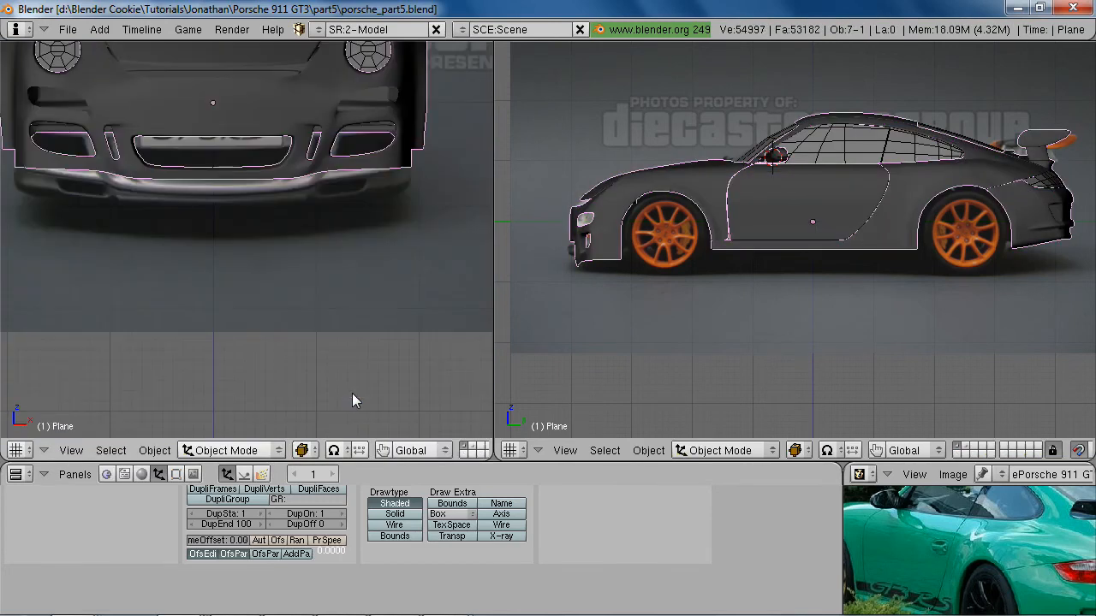
key("2")
middle_click_drag(297, 193, 268, 341, "shift")
scroll(315, 254, "up", 3)
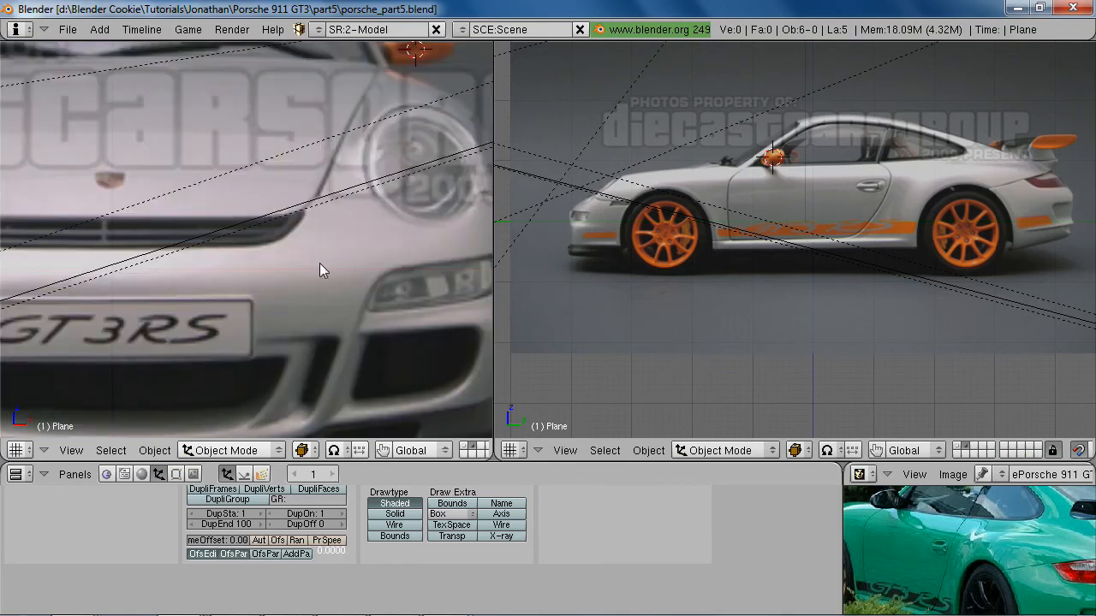
key("1")
Slide the edges at the hood's front corner away from the corner, one along the side and one along the front
key("Tab")
scroll(228, 286, "up", 4)
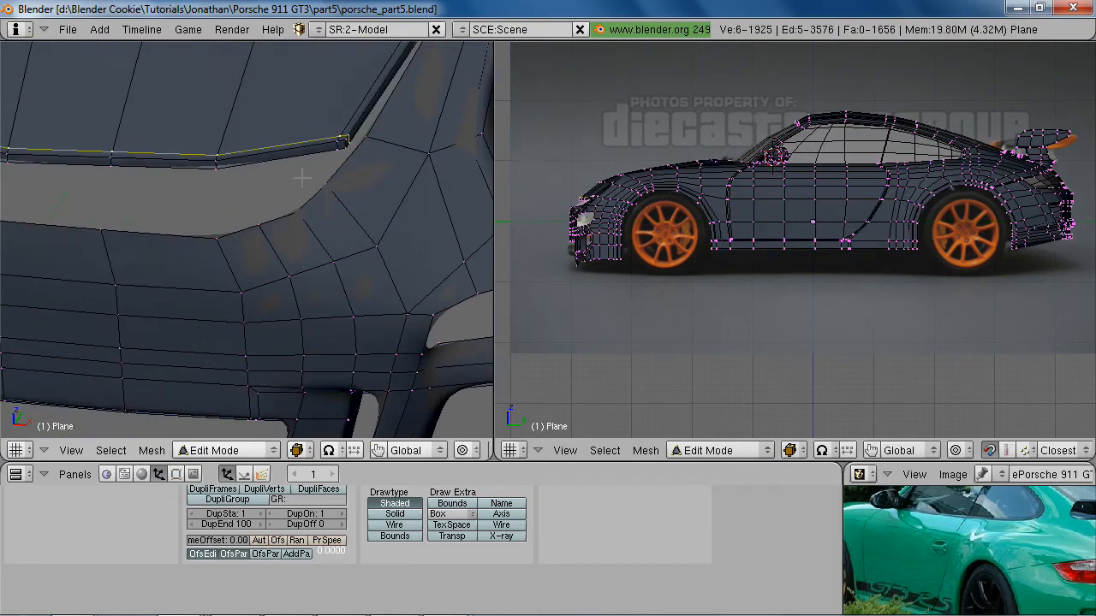
scroll(268, 260, "up", 1)
key("a")
key("ctrl+e")
left_click(315, 276)
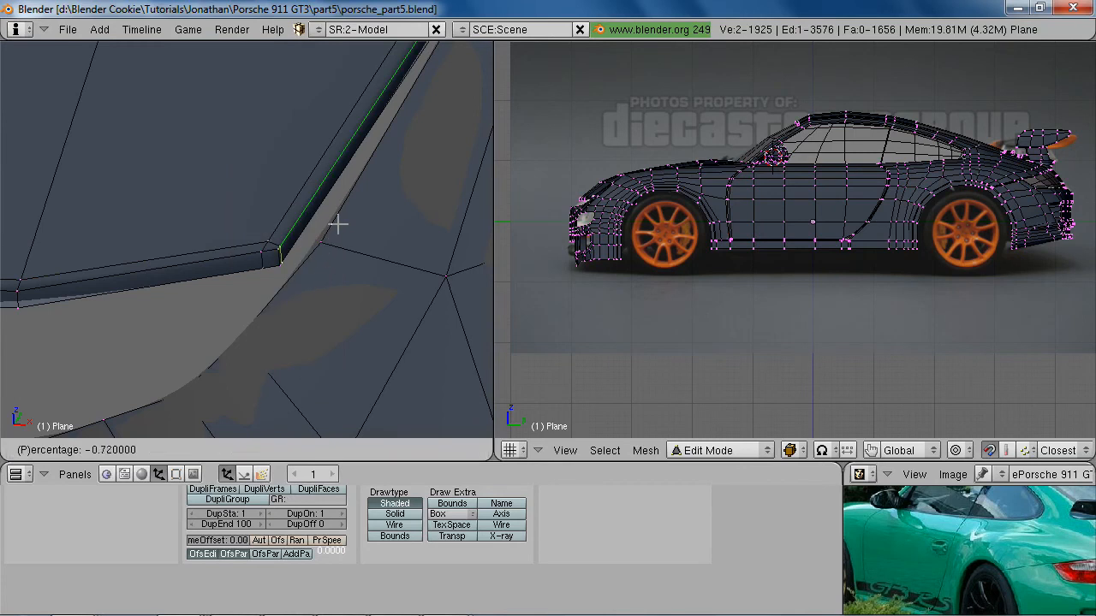
left_click(421, 94)
key("a")
key("ctrl+e")
left_click(263, 275)
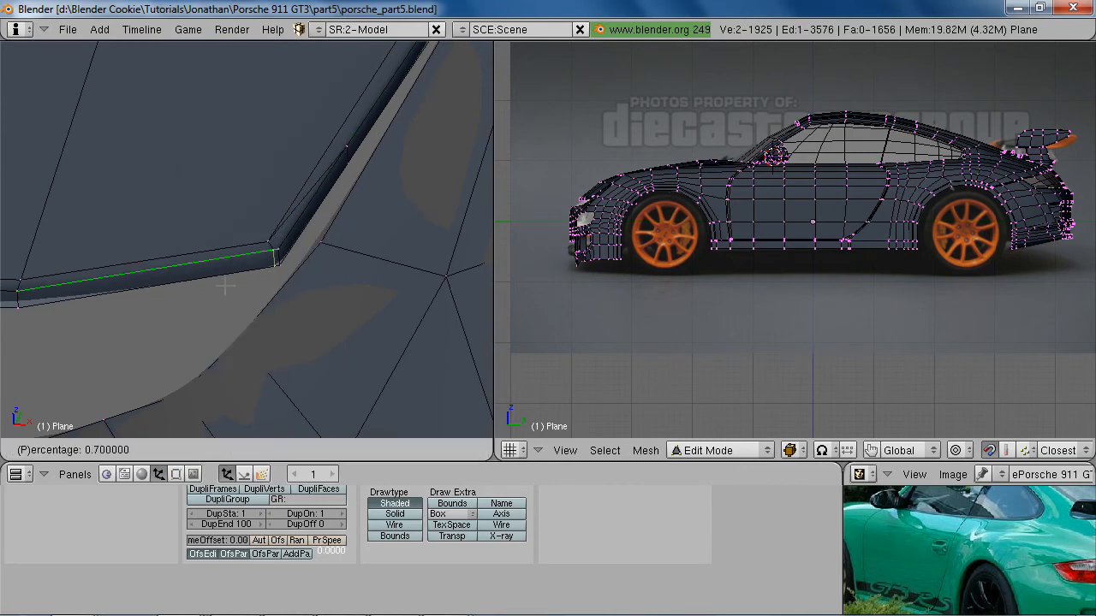
left_click(85, 329)
Smooth the vertices at the hood's front corner twice to round it off
key("a")
middle_click_drag(287, 231, 292, 305)
key("g")
right_click(286, 282)
key("w")
left_click(249, 298)
key("w")
left_click(243, 297)
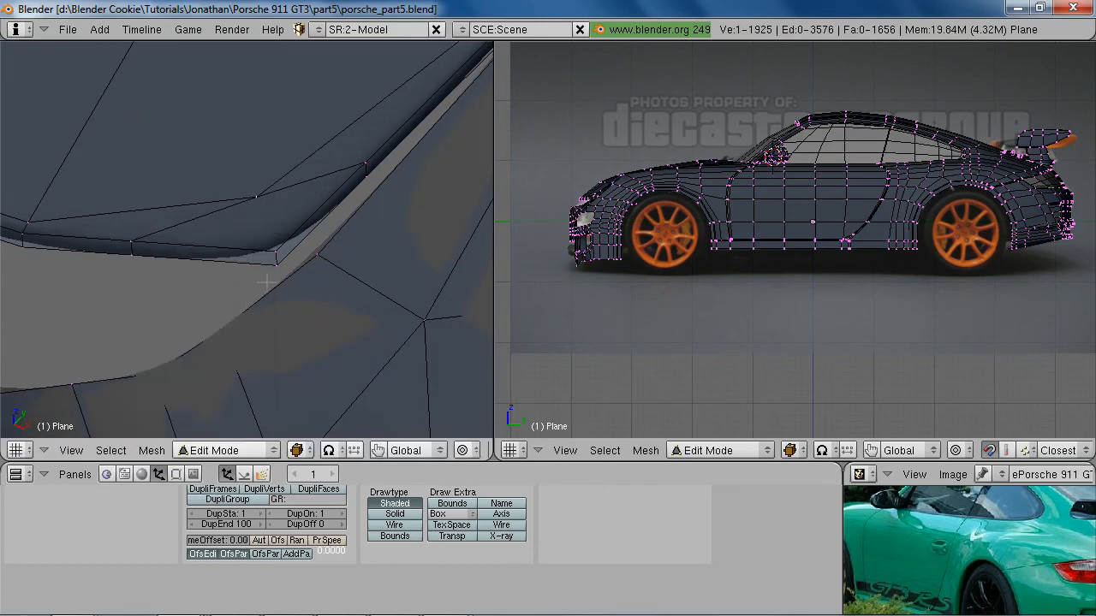
Extrude the front bumper's edge along the hood opening downward by about 0.035 along Z
key("Tab")
scroll(274, 304, "down", 6)
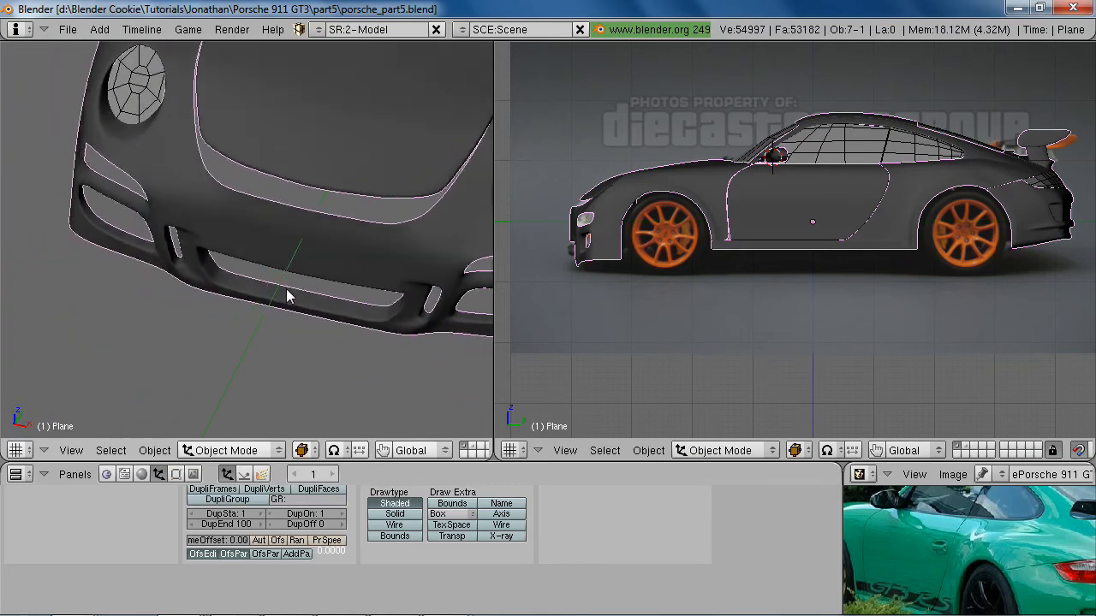
scroll(287, 295, "down", 3)
middle_click_drag(293, 294, 296, 266)
key("a")
scroll(386, 223, "up", 2)
key("e")
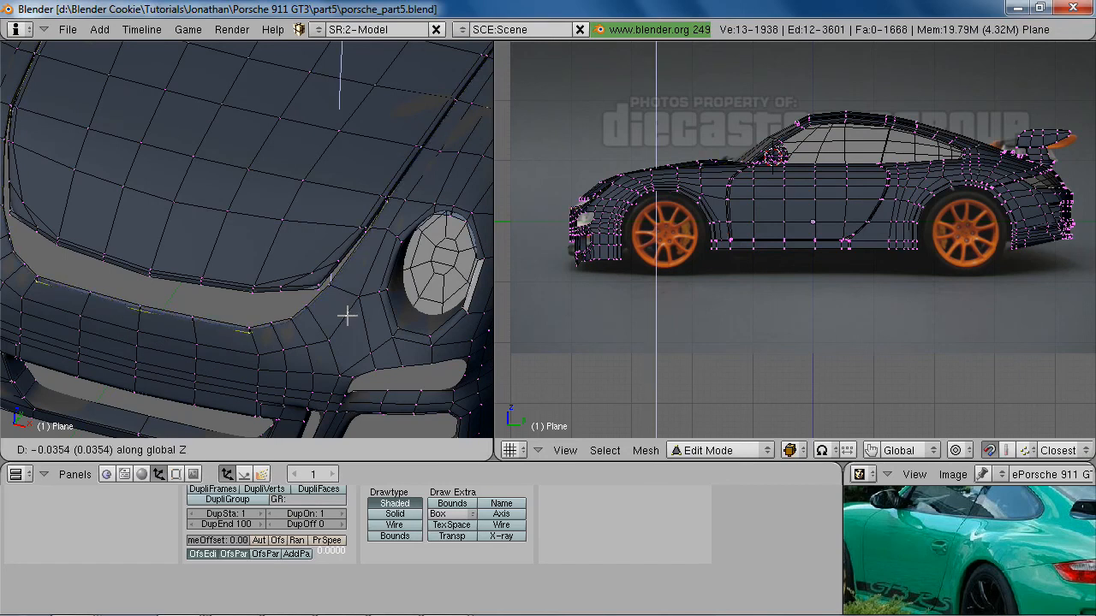
left_click(347, 315)
Move the extruded bumper lip along Y and add an edge loop close to its upper border at the hood opening
scroll(350, 291, "down", 4)
right_click_drag(419, 283, 409, 313)
key("z")
scroll(296, 303, "up", 3)
middle_click_drag(296, 303, 331, 310)
key("g")
key("y")
left_click(281, 306)
key("a")
left_click(300, 317)
key("Tab")
scroll(320, 297, "down", 3)
key("Tab")
scroll(328, 330, "up", 4)
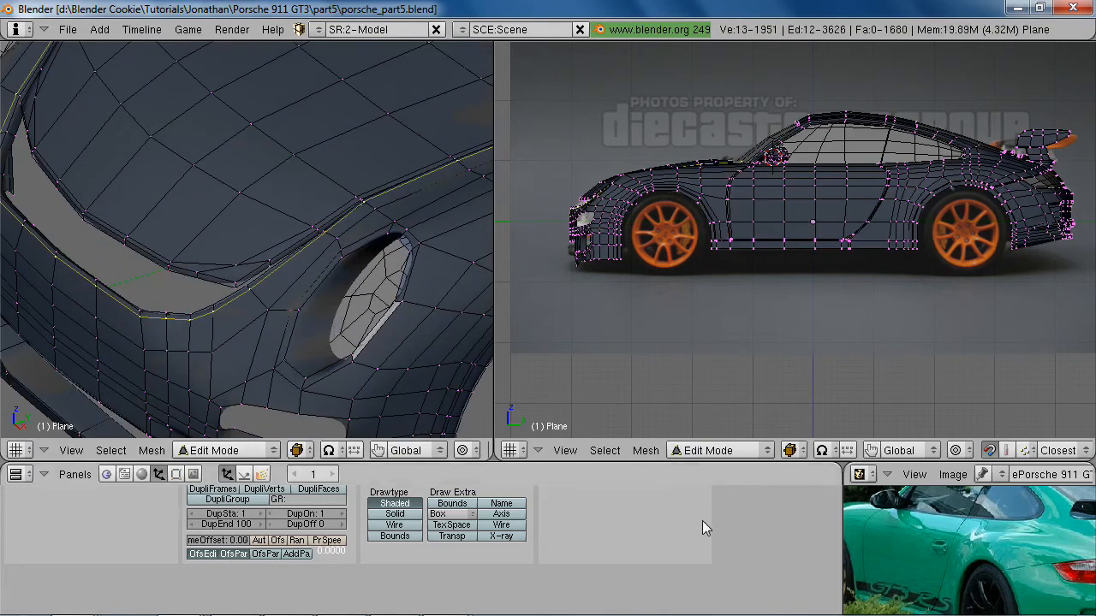
Compare the front bumper and its openings with the front reference photo on the second layer
key("KP_1")
key("2")
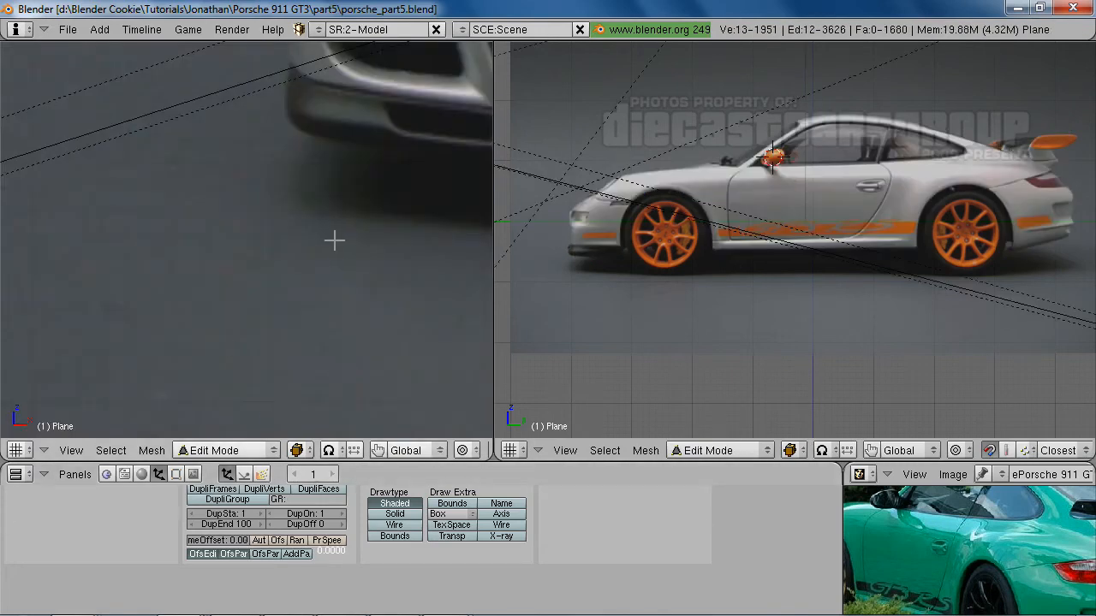
middle_click_drag(445, 86, 410, 236, "shift")
key("1")
middle_click_drag(336, 319, 138, 327, "shift")
middle_click_drag(409, 307, 167, 360, "shift")
key("Tab")
scroll(258, 289, "down", 4)
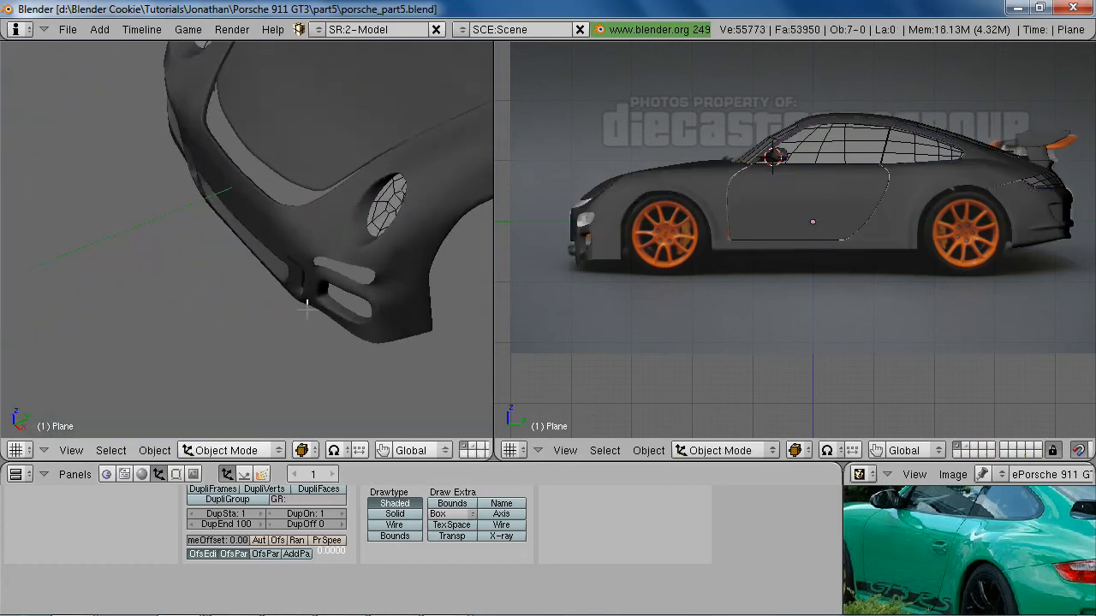
key("Tab")
middle_click_drag(329, 304, 224, 319, "shift")
scroll(228, 329, "up", 3)
key("KP_1")
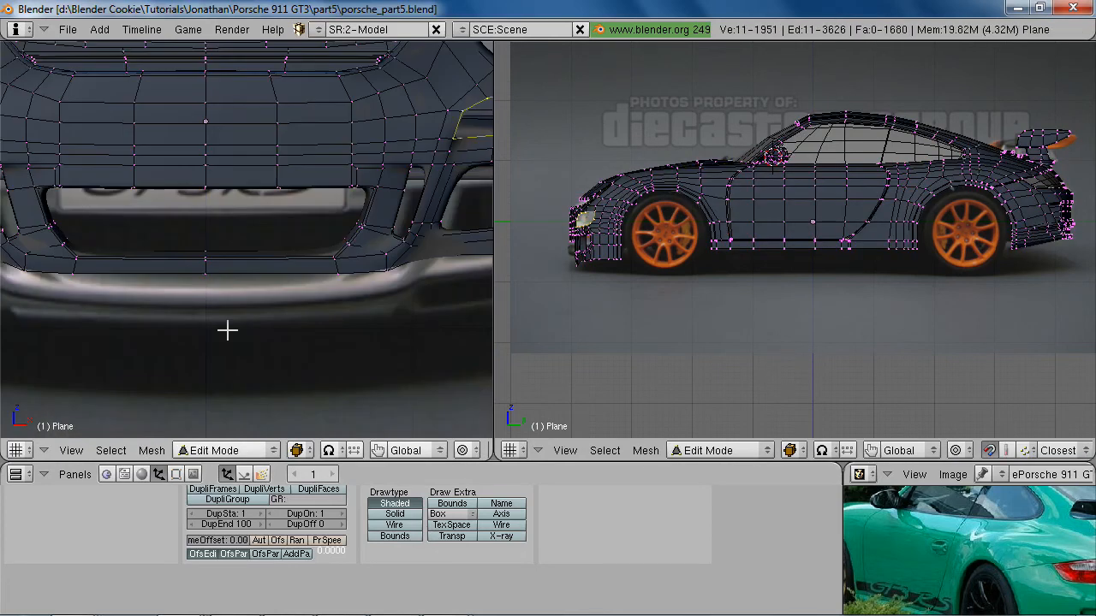
middle_click_drag(409, 273, 272, 363, "shift")
key("2")
key("1")
Extrude the rim of the bumper's upper side opening inward twice, scaling it and shifting it along Y to give it depth
middle_click_drag(323, 333, 293, 286)
key("e")
left_click(390, 265)
key("s")
key("g")
key("y")
left_click(435, 310)
key("e")
key("y")
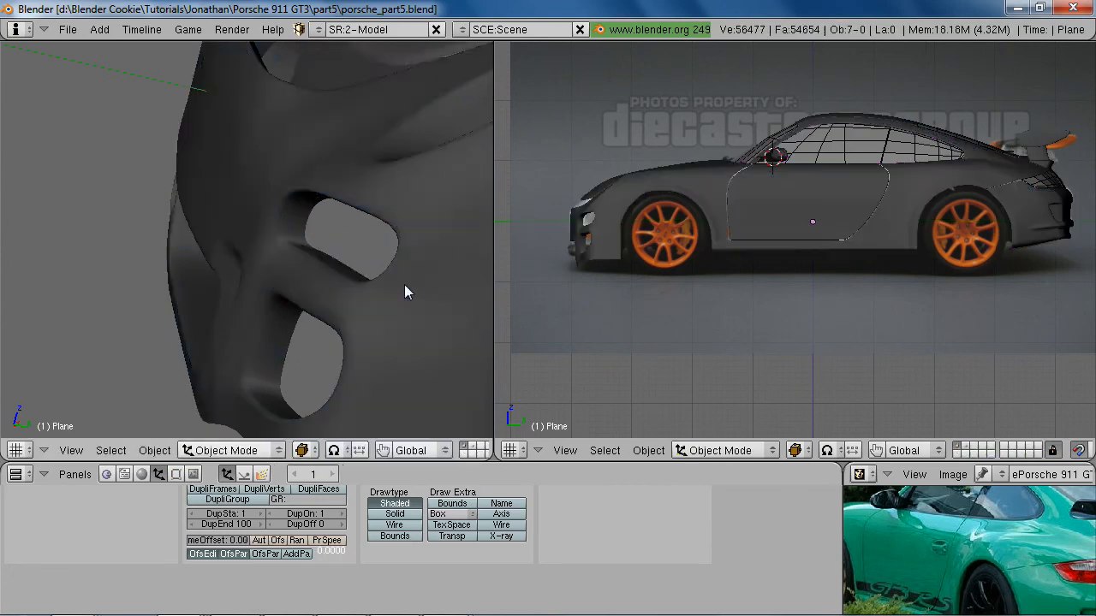
Add an edge loop running close above the upper side opening and down along the inner side of both side openings
middle_click_drag(404, 284, 285, 306)
scroll(282, 298, "up", 5)
key("Tab")
middle_click_drag(317, 235, 355, 213)
key("ctrl+r")
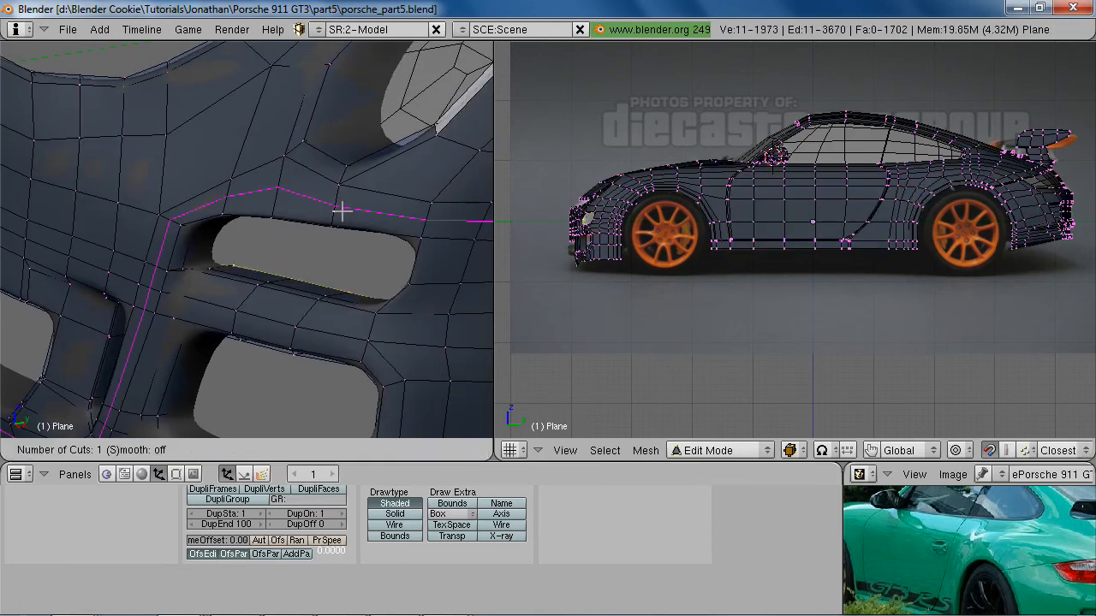
key("Escape")
scroll(288, 305, "up", 3)
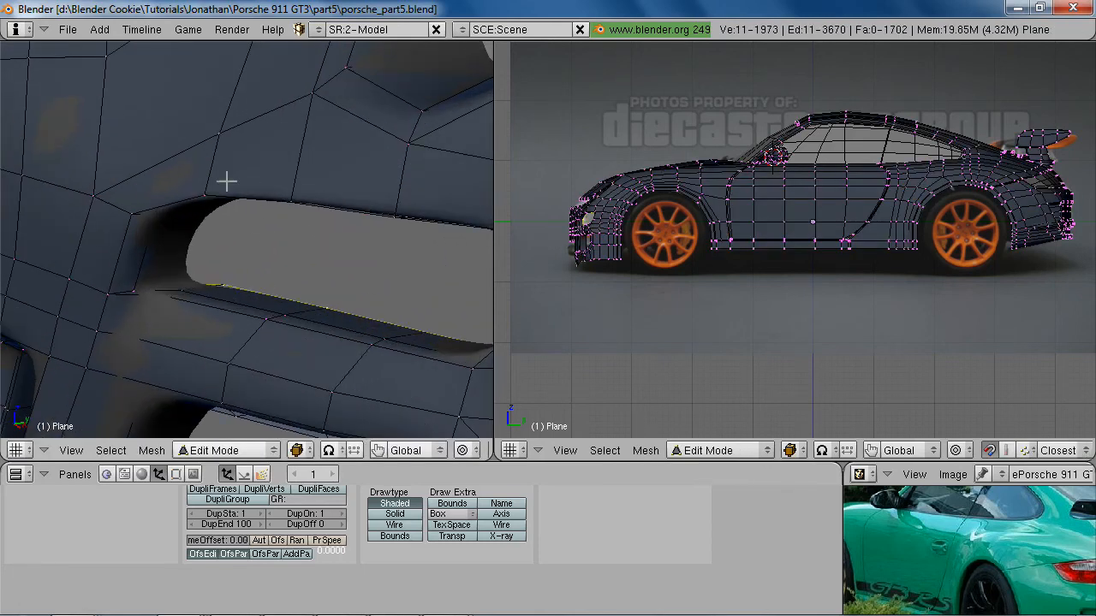
key("ctrl+r")
left_click(208, 190)
scroll(288, 318, "down", 5)
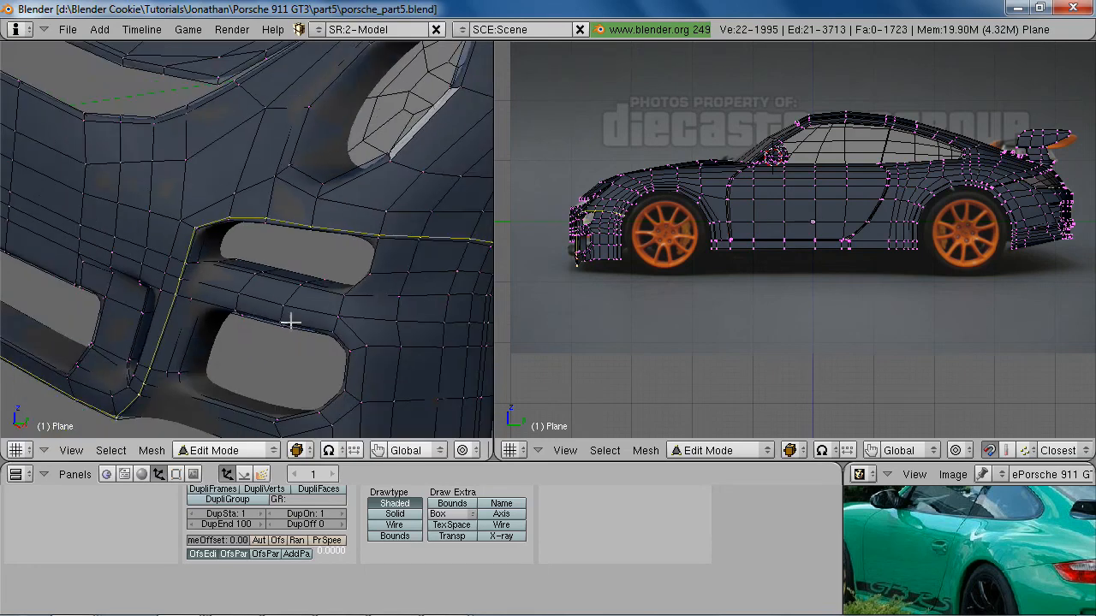
scroll(254, 338, "down", 2)
key("Tab")
middle_click_drag(252, 329, 335, 289)
scroll(251, 308, "up", 6)
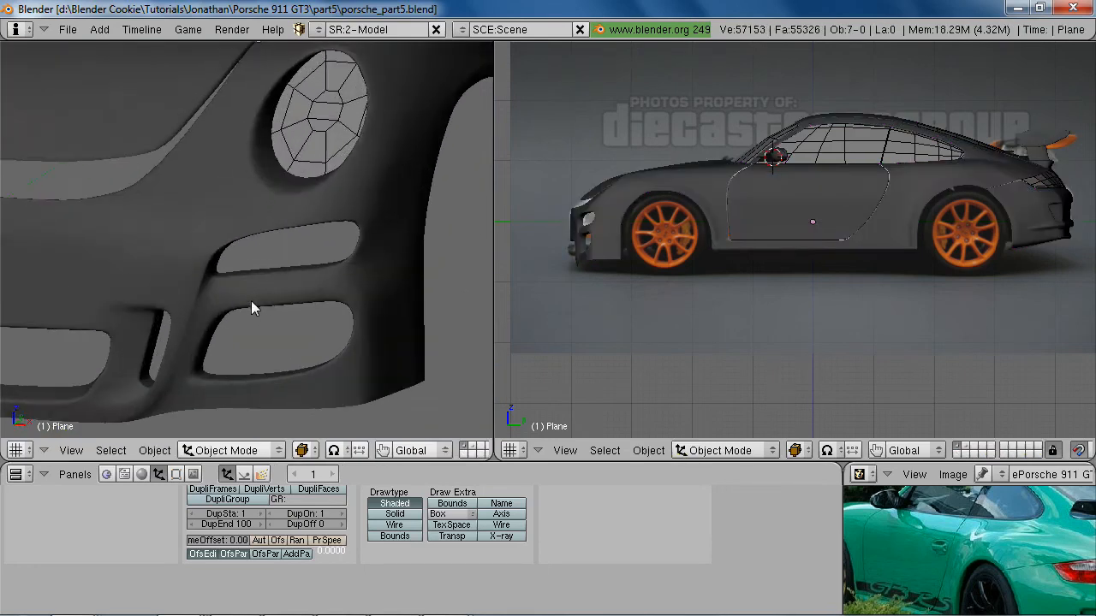
Add an edge loop around the bumper's lower side opening, slid close to its rim
key("Tab")
scroll(267, 270, "up", 1)
key("a")
key("z")
key("z")
key("ctrl+r")
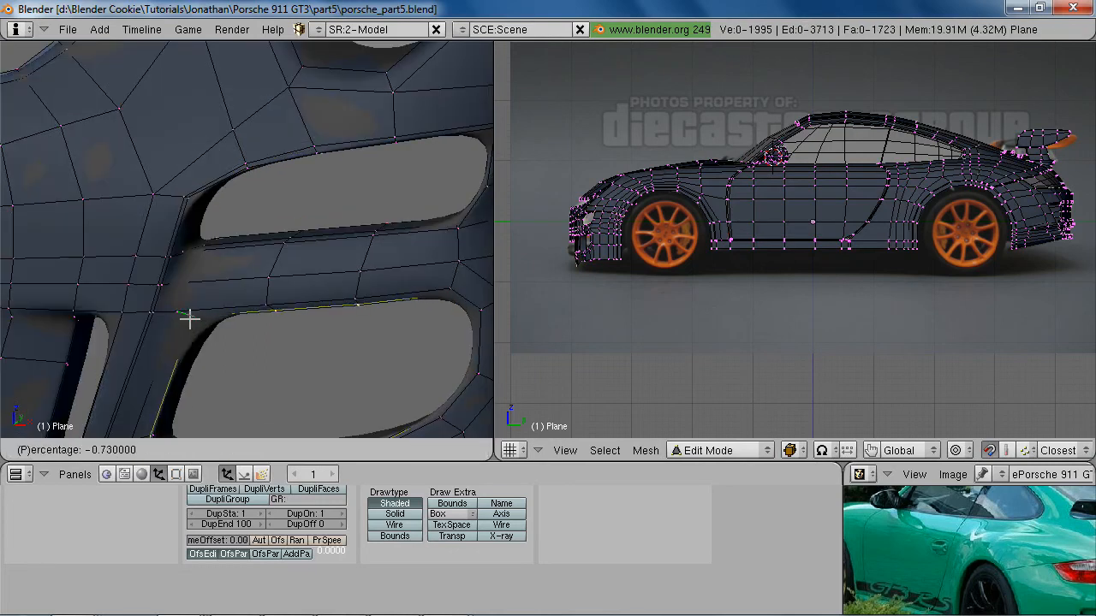
left_click(190, 319)
key("Tab")
scroll(294, 328, "down", 4)
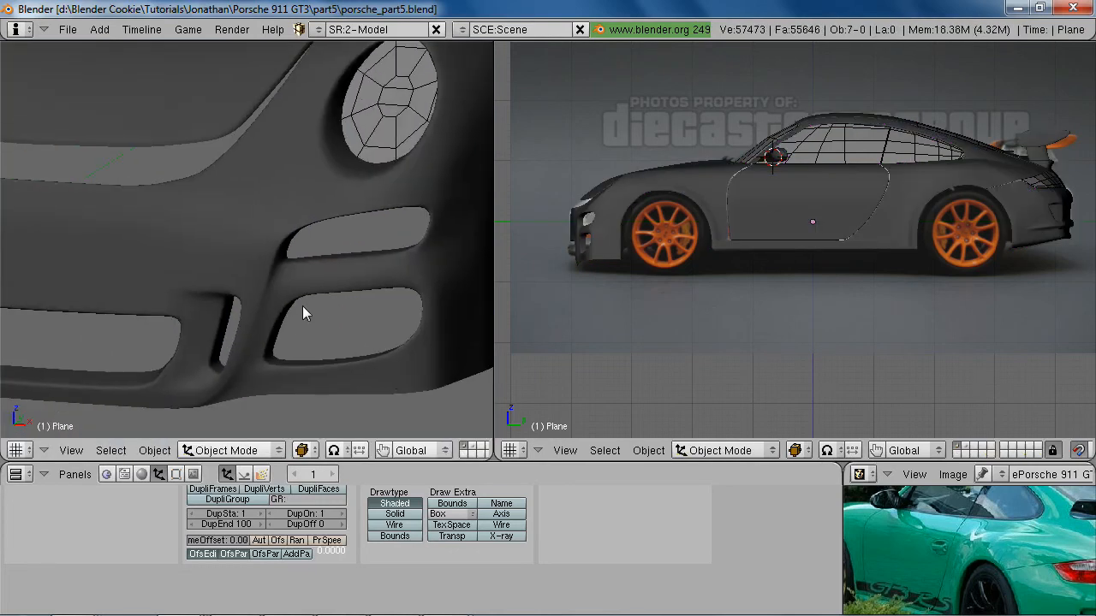
Add an edge loop around the inner wall of the headlight recess
middle_click_drag(292, 267, 224, 376, "shift")
scroll(257, 346, "up", 4)
key("Tab")
middle_click_drag(221, 313, 271, 334)
key("ctrl+r")
left_click(355, 331)
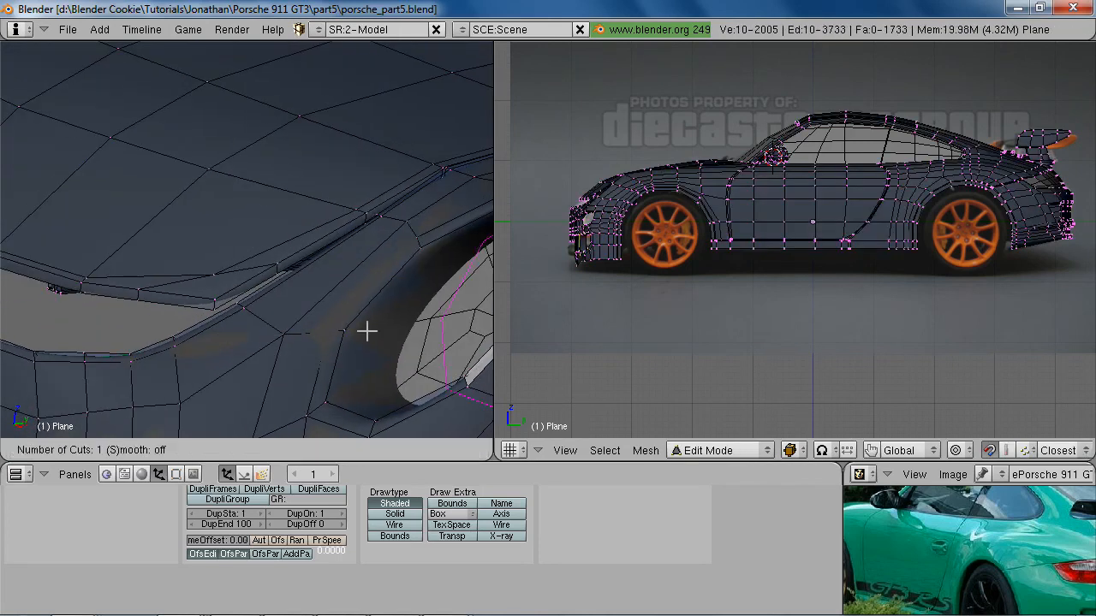
left_click(345, 334)
key("z")
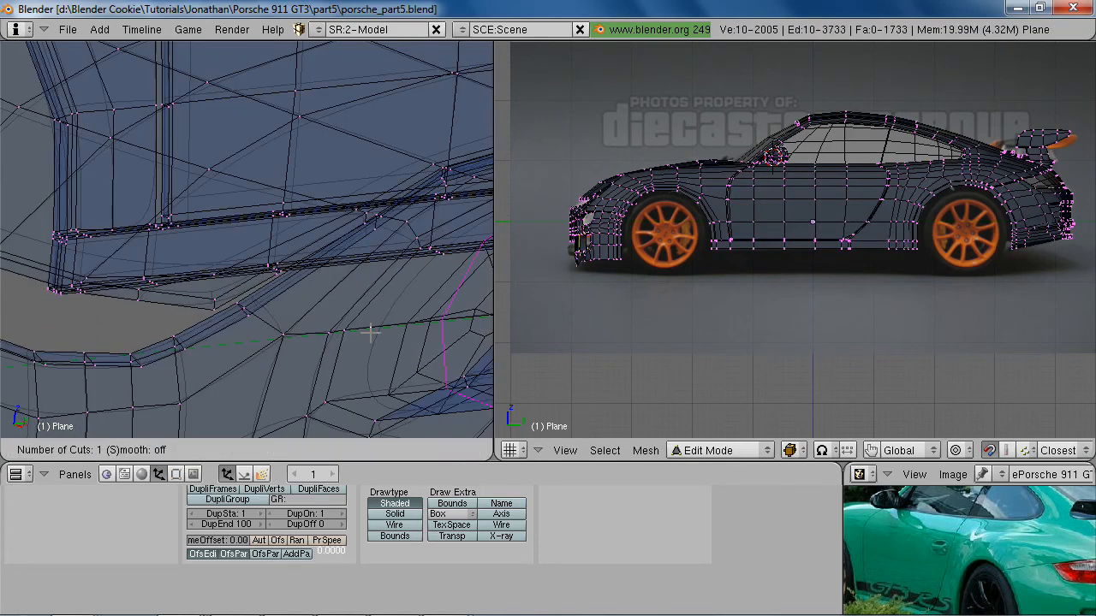
left_click(345, 335)
key("z")
key("a")
scroll(343, 336, "down", 5)
middle_click_drag(339, 335, 358, 309)
Add an edge loop around the outside of the headlight opening to sharpen its rim
key("Tab")
key("Tab")
key("z")
key("a")
scroll(359, 309, "up", 3)
key("ctrl+r")
left_click(328, 359)
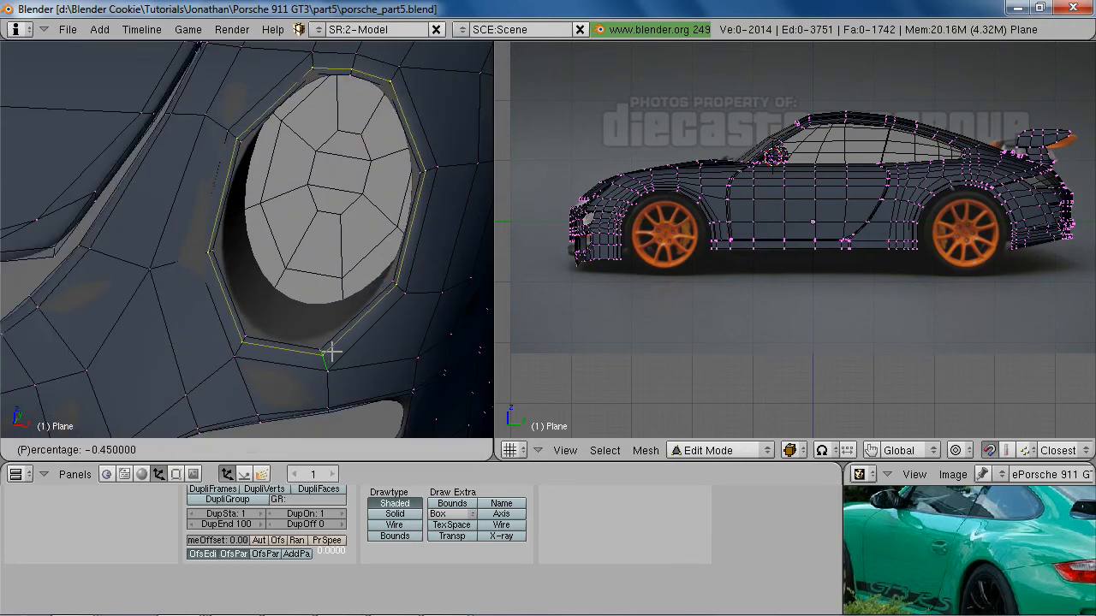
left_click(331, 351)
key("Tab")
scroll(327, 356, "down", 8)
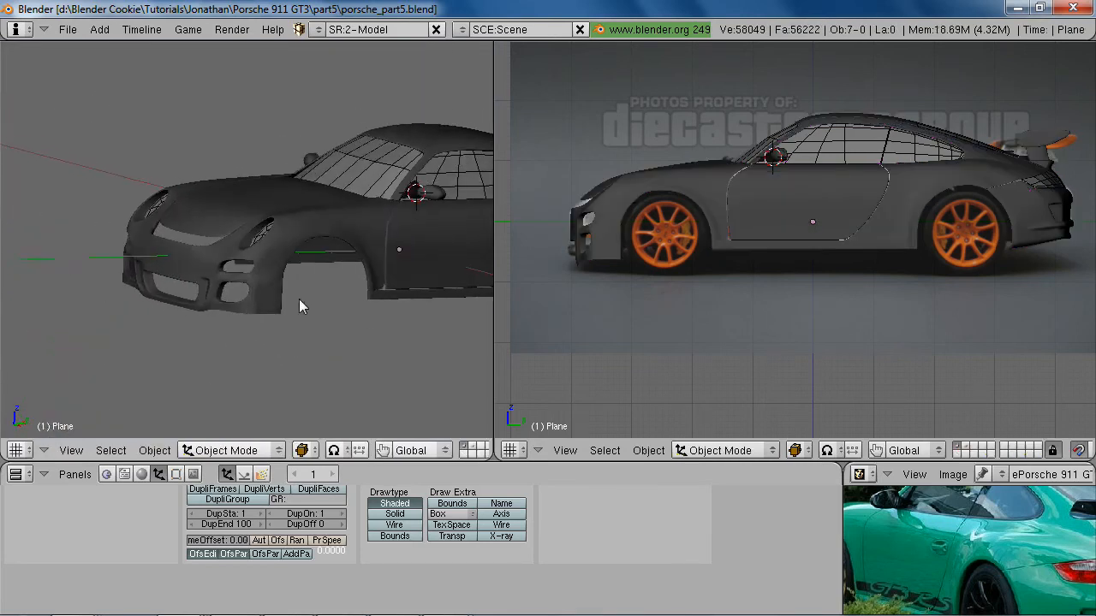
Smooth the bumper faces between the lower side opening and the front wheel arch twice
scroll(327, 308, "up", 4)
key("Tab")
scroll(292, 369, "up", 2)
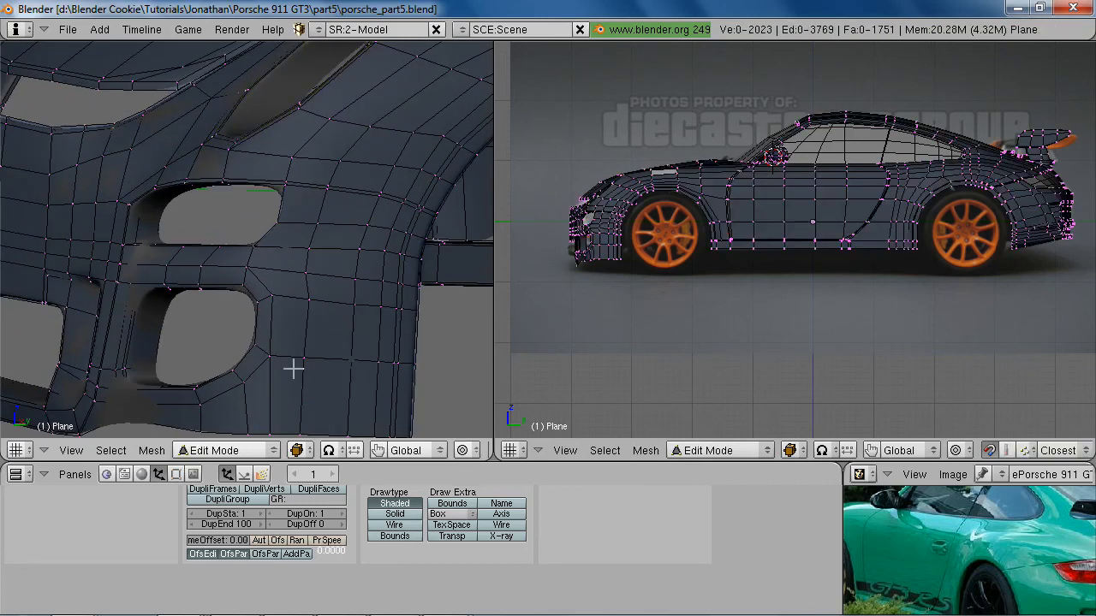
left_click(308, 399)
right_click(306, 406)
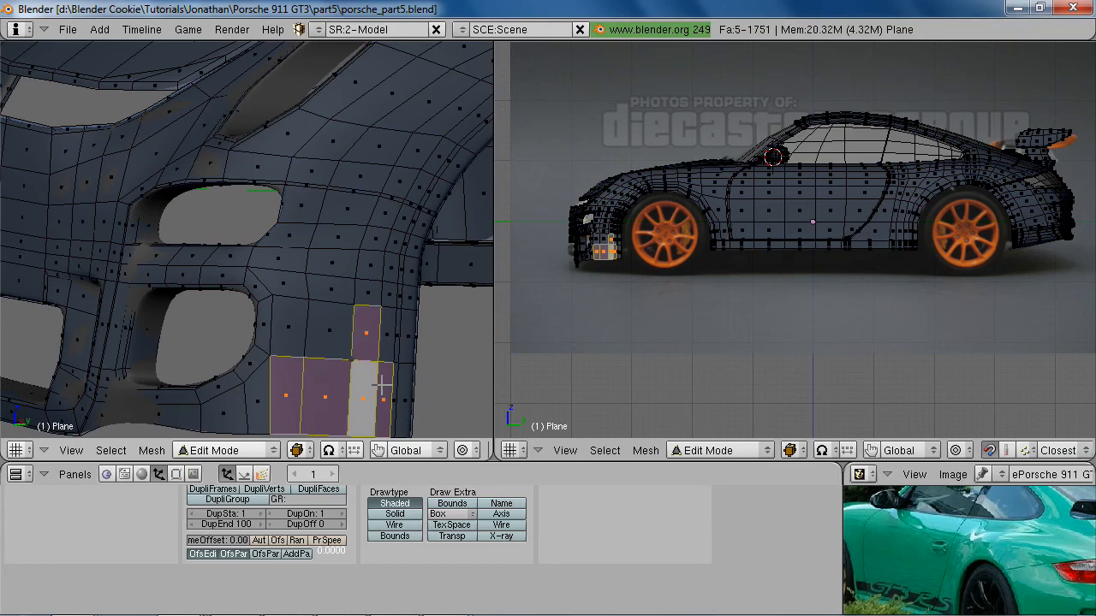
key("w")
left_click(288, 331)
key("w")
left_click(288, 330)
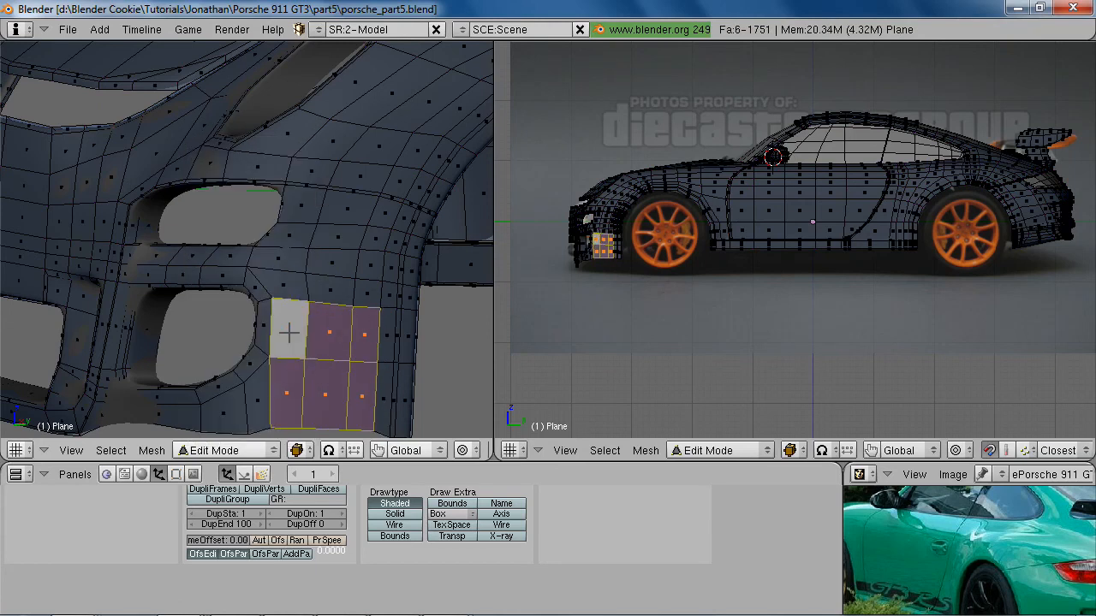
left_click(333, 364)
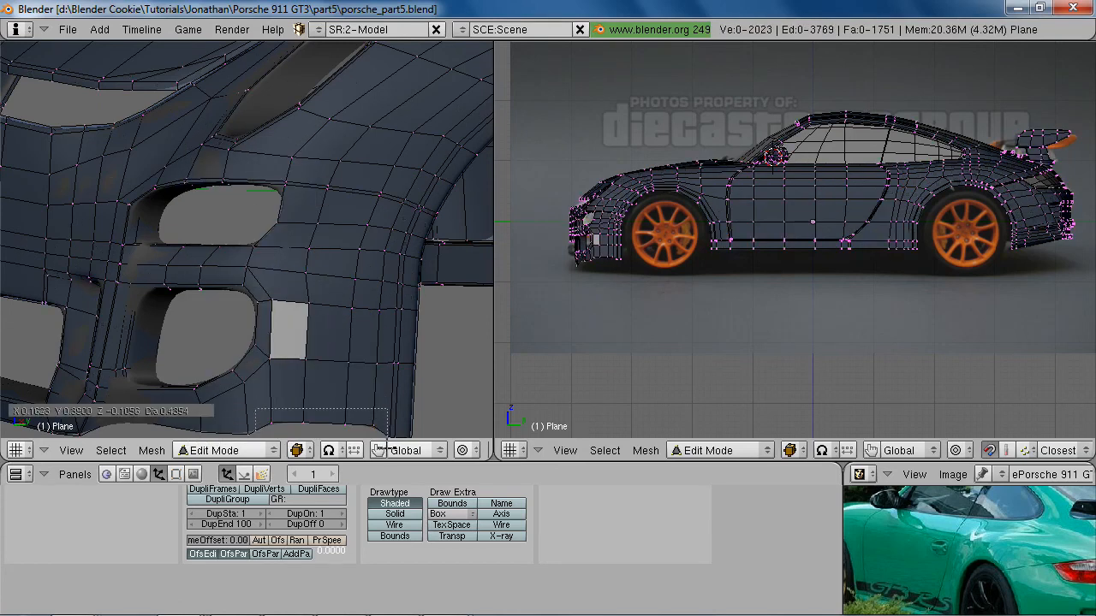
left_click(248, 435)
Smooth the vertices between the upper side opening and the front wheel arch twice
key("Tab")
scroll(267, 263, "down", 3)
middle_click_drag(268, 264, 284, 289)
scroll(284, 290, "up", 3)
key("Tab")
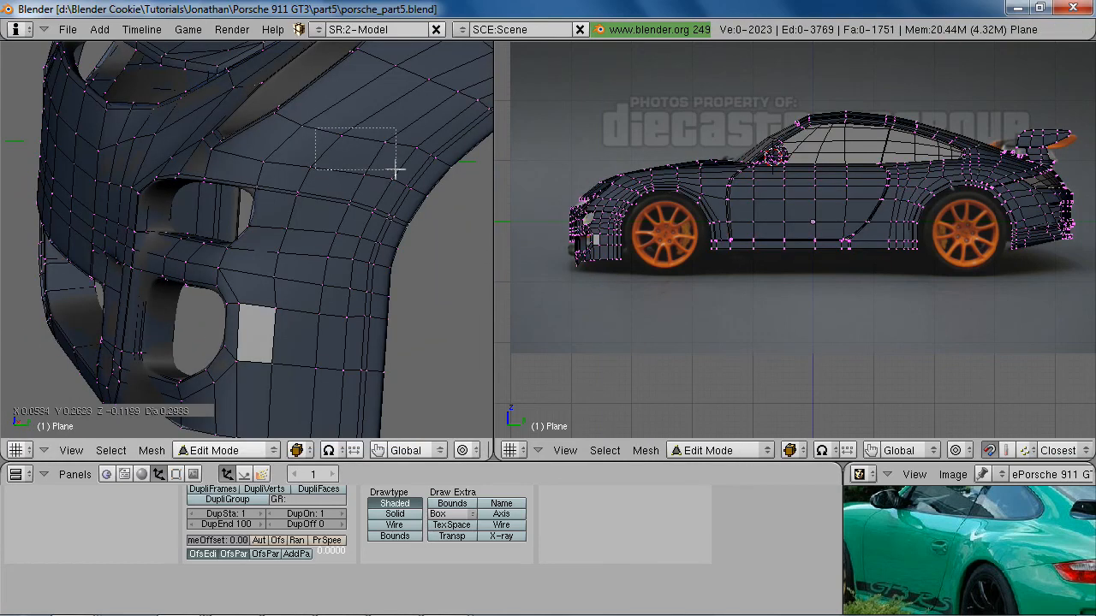
left_click(296, 186)
key("b")
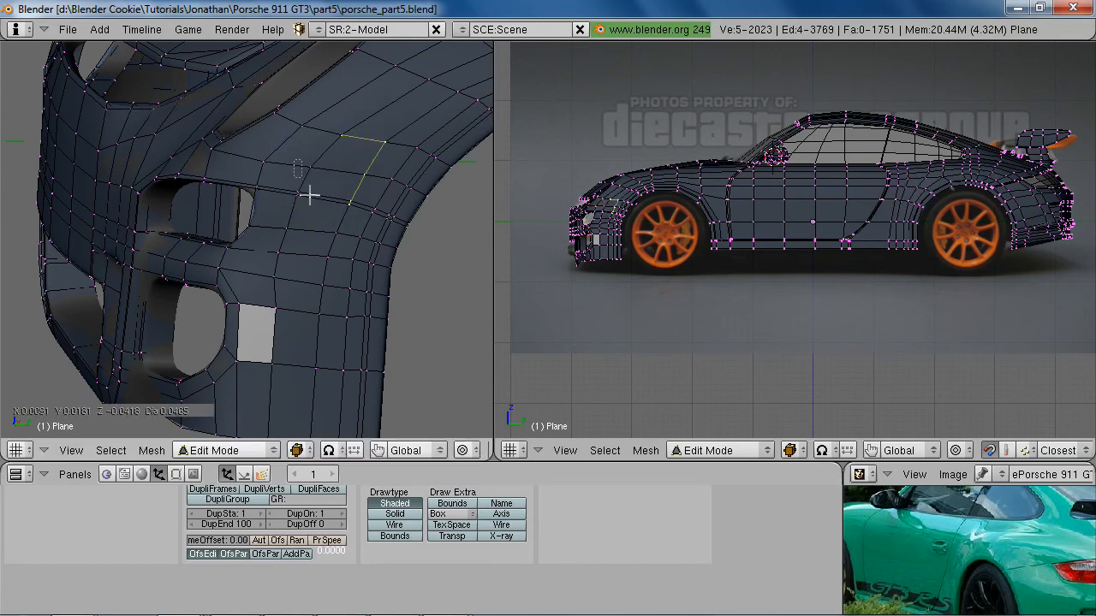
key("w")
left_click(293, 252)
key("w")
left_click(293, 251)
Move the selected vertices on the bumper's side along X to even out the surface near the wheel arch
key("Tab")
scroll(318, 330, "down", 3)
middle_click_drag(317, 337, 236, 289)
scroll(310, 241, "up", 3)
key("Tab")
key("g")
key("x")
left_click(293, 291)
key("a")
key("Tab")
key("Tab")
Scale the short edge on the bumper's side ahead of the wheel arch to about 0.66
right_click(336, 227)
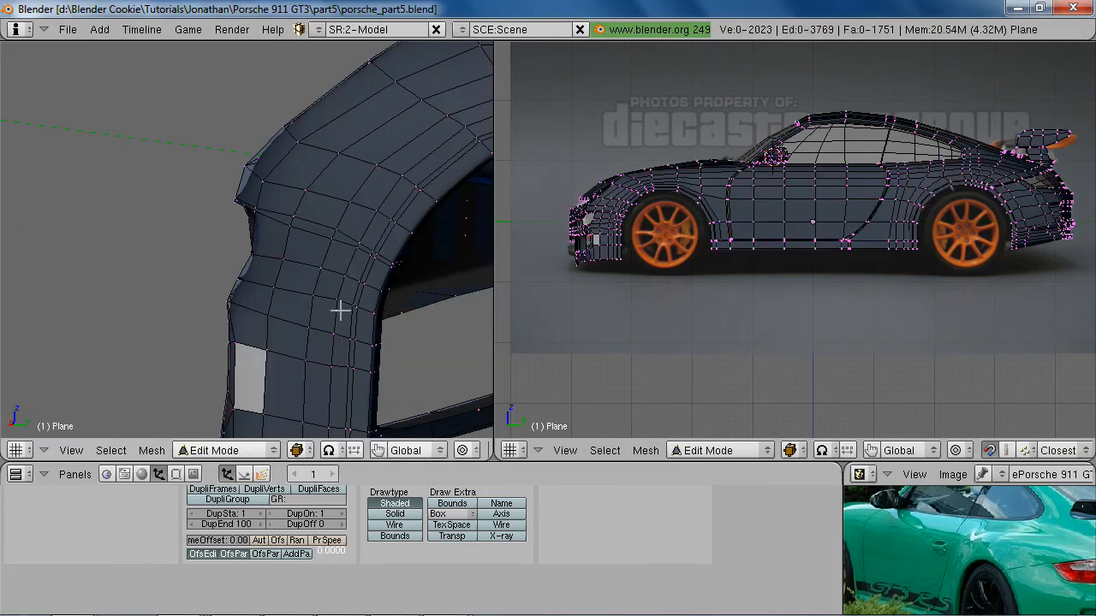
right_click(290, 232, "alt")
key("s")
right_click(289, 250)
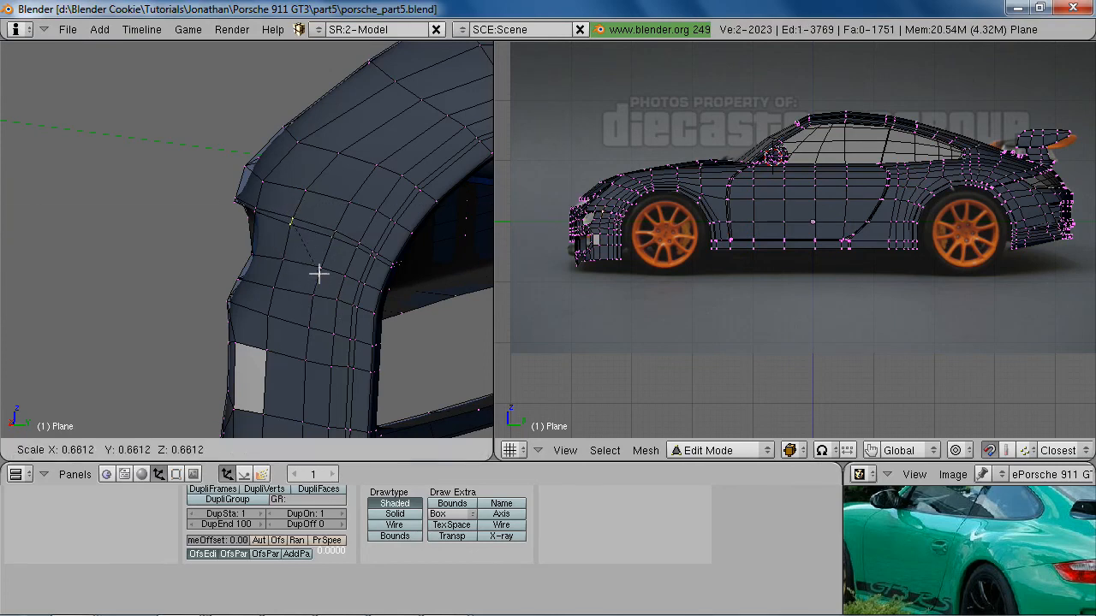
left_click(318, 273)
Inspect the whole car body from several angles, then examine the rear spoiler's end plate up close
key("Tab")
key("a")
scroll(280, 335, "down", 8)
middle_click_drag(229, 299, 385, 304)
key("a")
key("a")
middle_click_drag(280, 208, 193, 265, "shift")
scroll(337, 230, "up", 3)
scroll(338, 230, "up", 2)
middle_click_drag(394, 180, 273, 317)
scroll(376, 239, "up", 4)
scroll(505, 163, "up", 1)
middle_click_drag(440, 288, 297, 244)
middle_click_drag(329, 204, 257, 311, "shift")
scroll(288, 247, "up", 3)
Thicken the rear spoiler's end plate by scaling the ring of faces around its rim about 1.48 along X
key("Tab")
scroll(262, 259, "up", 4)
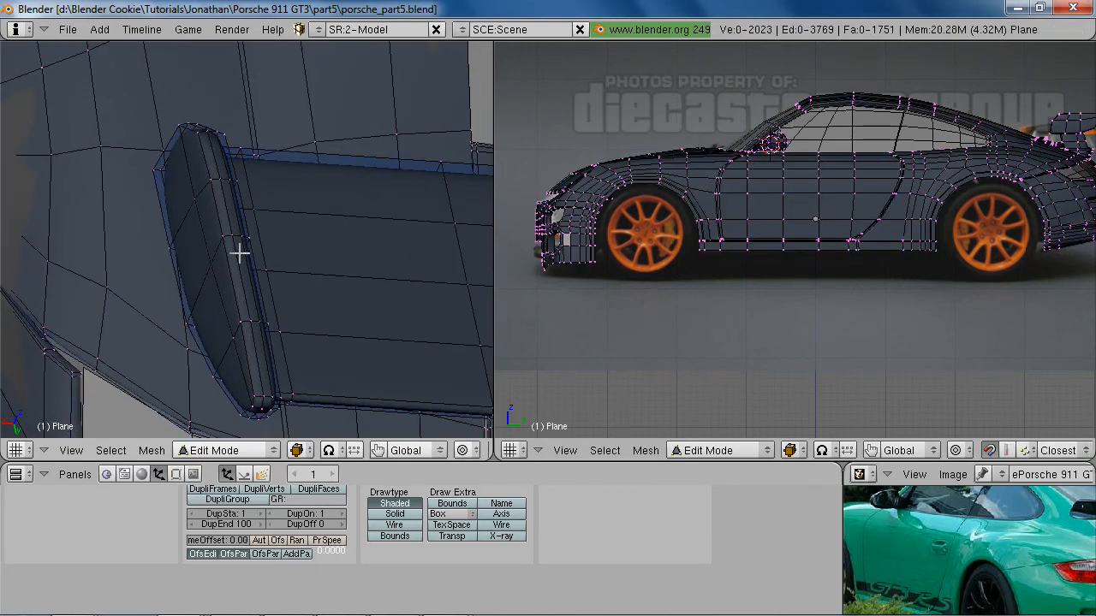
key("s")
key("x")
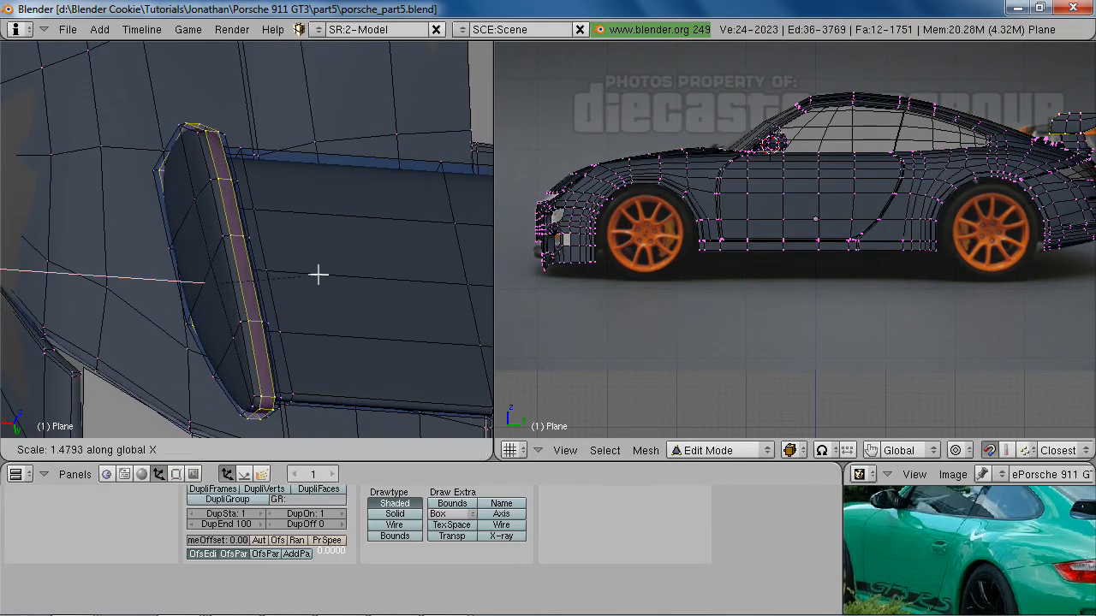
key("Tab")
scroll(310, 314, "down", 5)
middle_click_drag(309, 314, 248, 282)
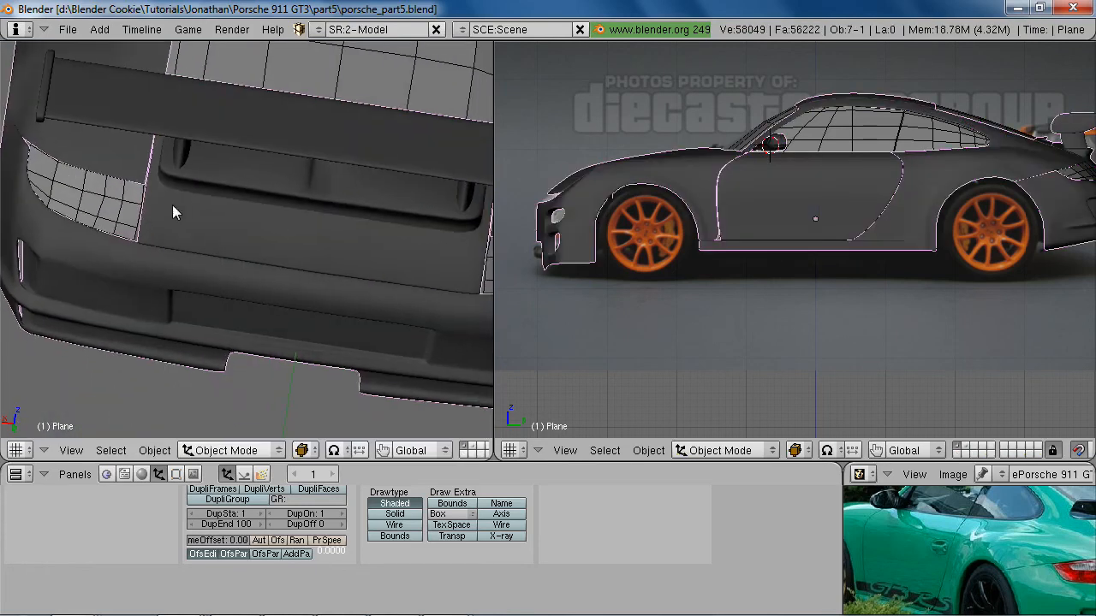
Add an edge loop inside the side mirror's recess and another around the housing close to its outer rim
scroll(178, 231, "down", 2)
middle_click_drag(178, 235, 151, 215)
scroll(217, 308, "up", 4)
key("Tab")
scroll(350, 262, "up", 2)
scroll(353, 258, "down", 2)
scroll(340, 252, "up", 2)
key("z")
scroll(322, 232, "up", 2)
key("z")
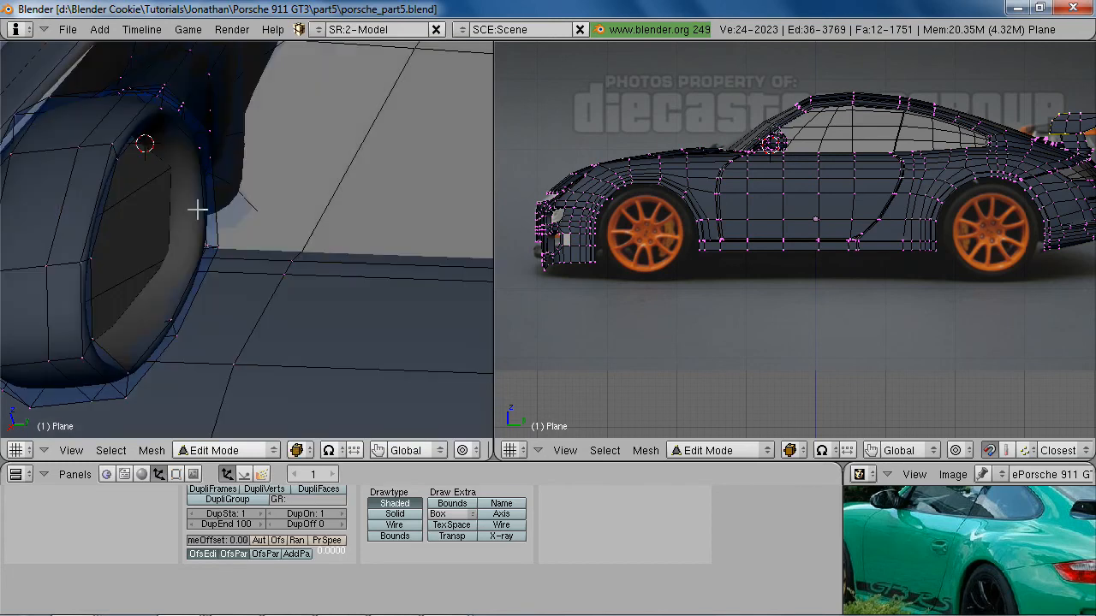
key("ctrl+r")
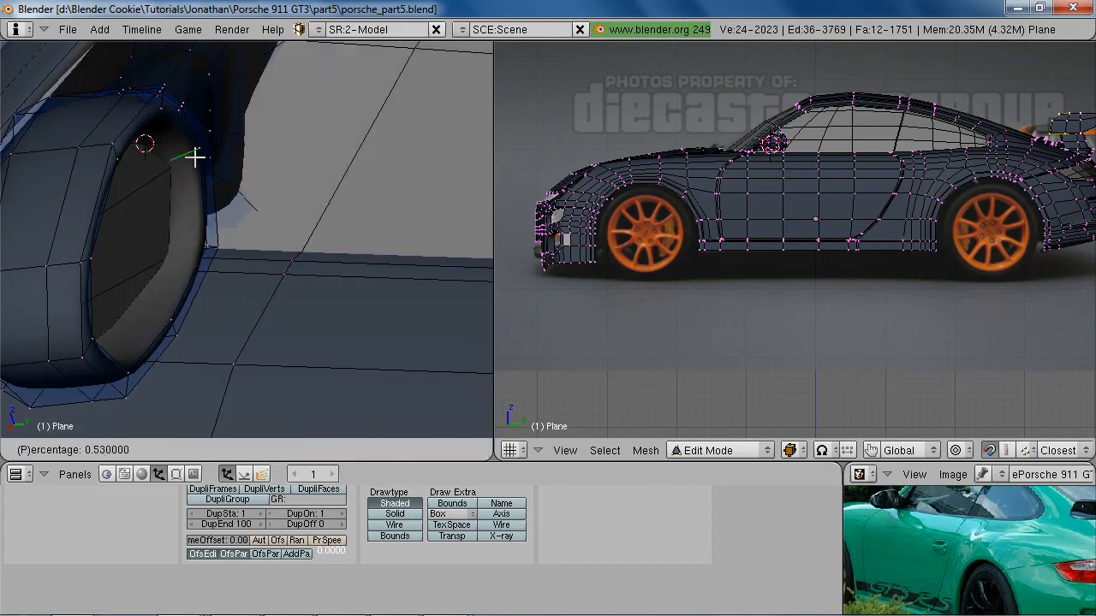
left_click(187, 154)
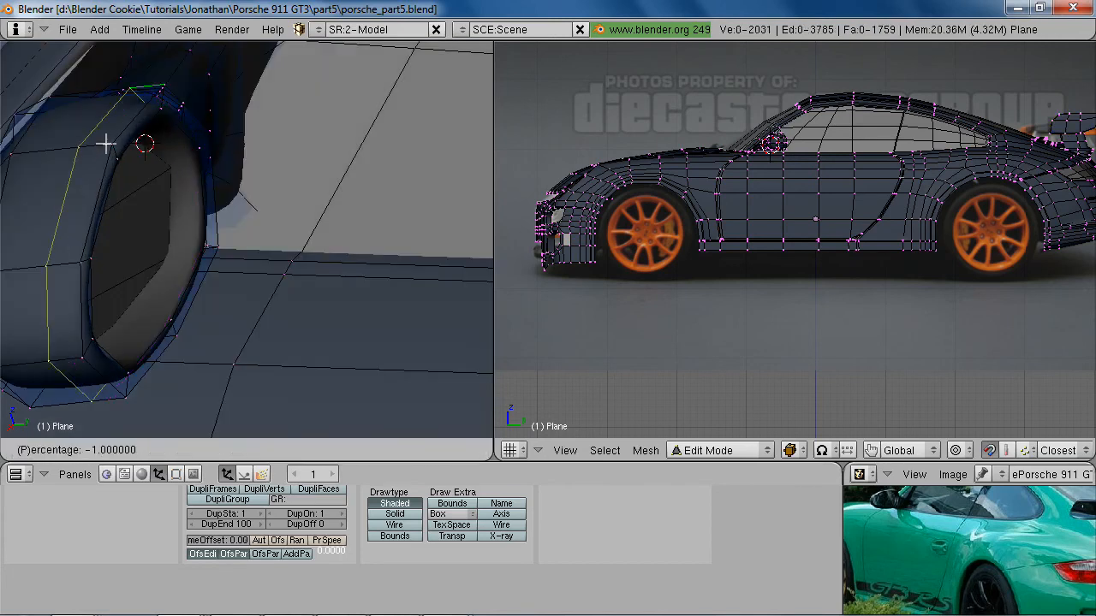
left_click(161, 85)
Add an edge loop around the outer border of the side mirror's triangular mounting base
middle_click_drag(161, 90, 297, 312)
key("Tab")
scroll(192, 228, "down", 2)
key("z")
key("z")
key("Tab")
scroll(377, 366, "down", 4)
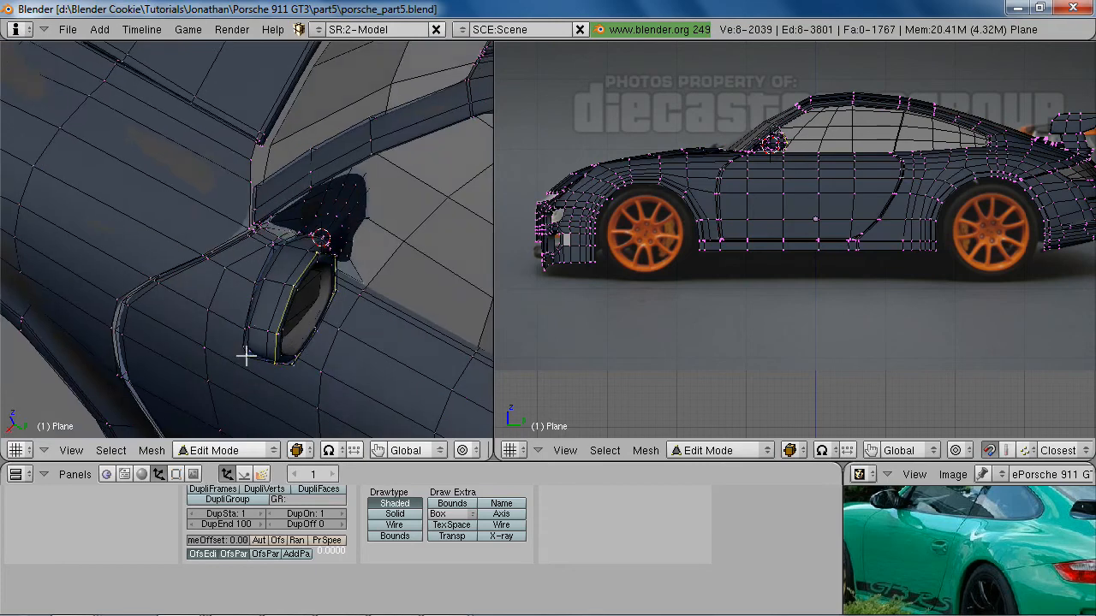
middle_click_drag(228, 355, 301, 306)
key("a")
scroll(276, 230, "up", 5)
key("z")
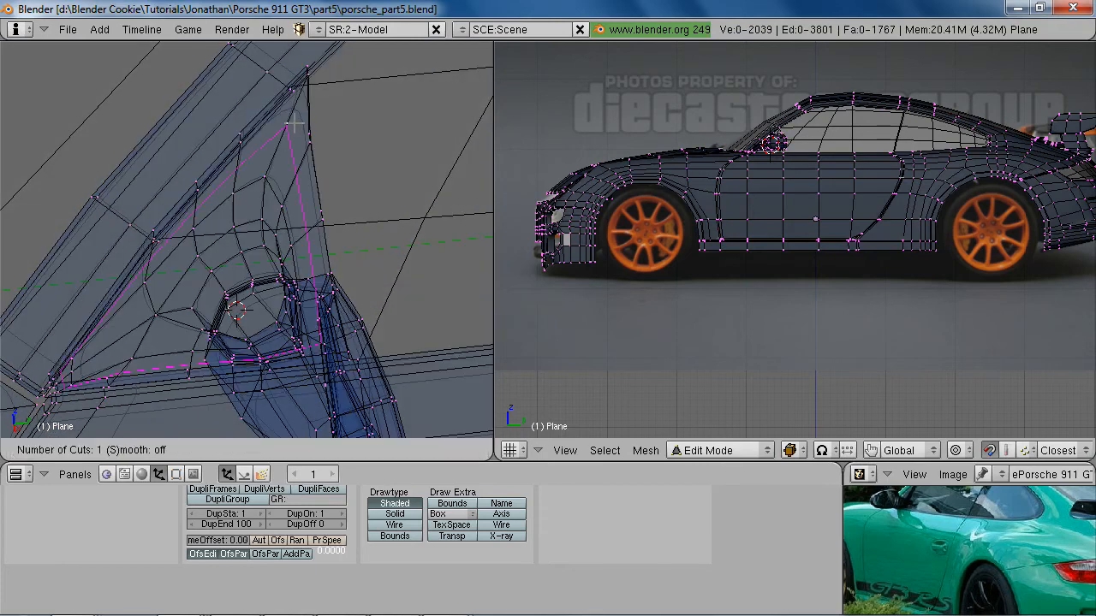
left_click(311, 91)
key("z")
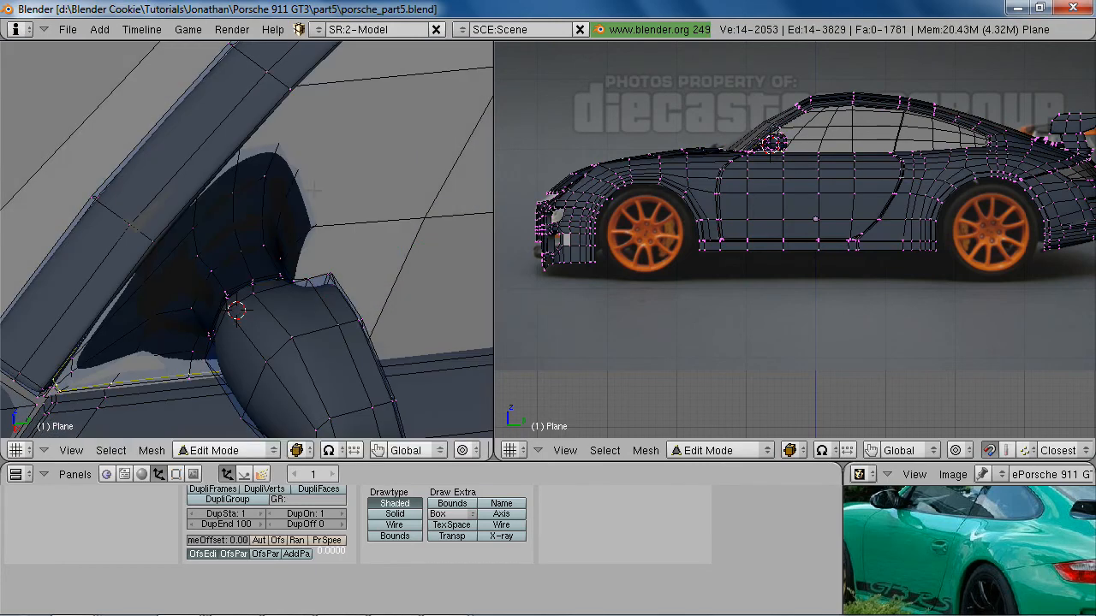
Edit the side window mesh and reposition its vertices near the mirror's mounting base
middle_click_drag(294, 259, 294, 296)
key("Tab")
key("z")
key("Tab")
key("z")
key("Tab")
key("z")
right_click(317, 247)
key("Tab")
left_click(258, 296)
key("g")
left_click(272, 293)
right_click(305, 253, "shift")
key("g")
middle_click_drag(318, 310, 323, 253)
left_click(314, 313)
Reposition a side window vertex near the pillar above the mirror mount
key("z")
middle_click_drag(323, 254, 129, 430, "shift")
key("z")
right_click(264, 205)
key("z")
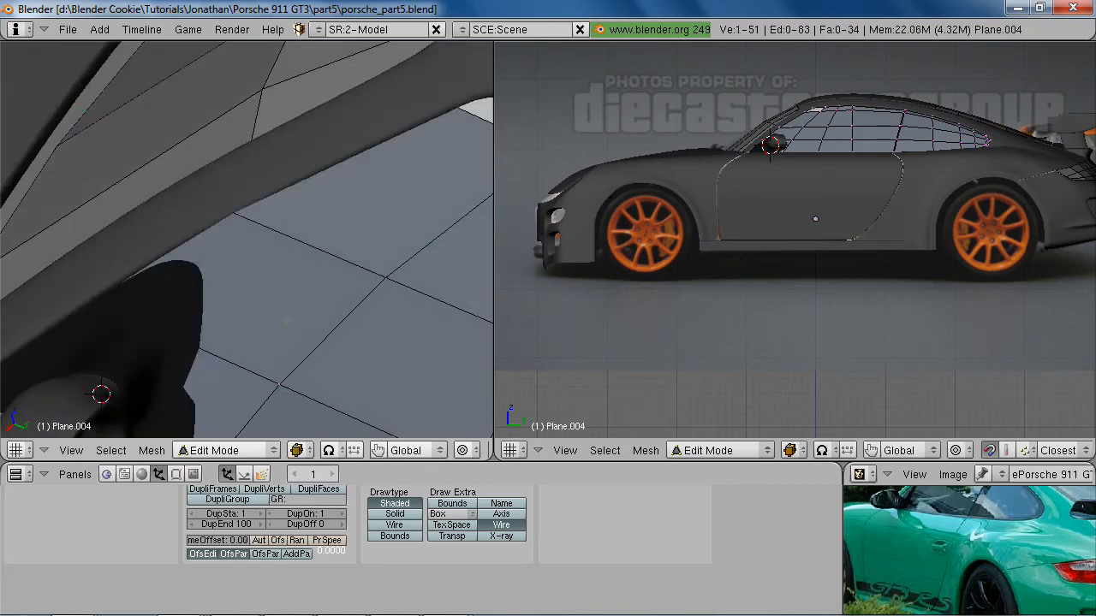
middle_click_drag(264, 206, 244, 318)
key("g")
left_click(254, 317)
scroll(205, 317, "down", 3)
Shift one more side window vertex near the mirror along X and finish editing the window
middle_click_drag(145, 317, 288, 335)
key("z")
right_click(281, 306)
key("z")
key("g")
key("x")
left_click(231, 319)
key("Tab")
scroll(230, 319, "down", 4)
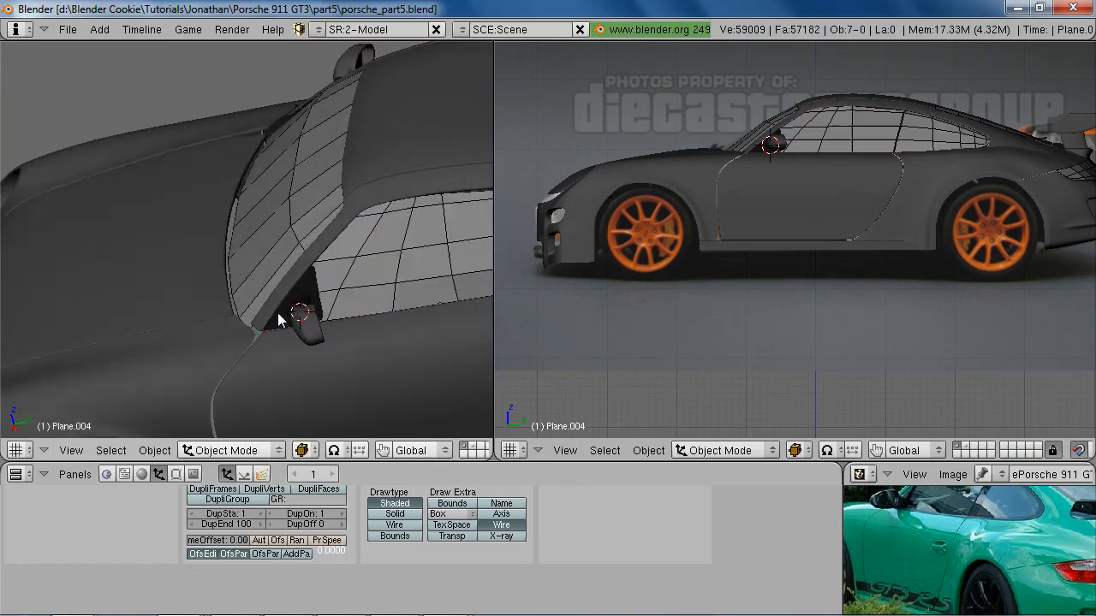
key("a")
Inspect the whole car, then examine its front end straight on around the hood and bumper openings
scroll(206, 327, "down", 3)
middle_click_drag(203, 325, 323, 291)
scroll(251, 337, "down", 3)
middle_click_drag(298, 342, 389, 283)
key("KP_1")
key("2")
middle_click_drag(210, 353, 401, 290, "shift")
scroll(401, 290, "up", 1)
scroll(401, 290, "up", 4)
middle_click_drag(401, 337, 346, 320, "shift")
scroll(347, 302, "up", 2)
key("1")
middle_click_drag(749, 281, 845, 239, "shift")
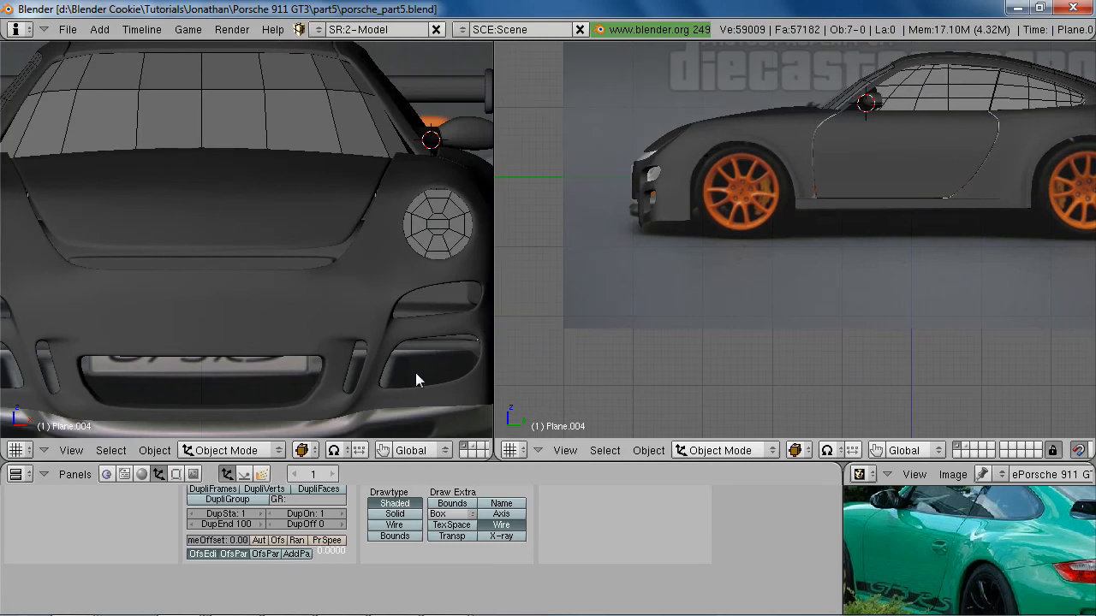
key("2")
key("1")
Duplicate the edge loop around the front bumper's upper side opening and separate it into its own object
middle_click_drag(703, 245, 915, 227, "shift")
scroll(915, 227, "up", 3)
scroll(915, 227, "up", 4)
middle_click_drag(731, 113, 794, 226, "shift")
scroll(793, 226, "up", 3)
middle_click_drag(736, 174, 791, 272, "shift")
key("Tab")
key("Tab")
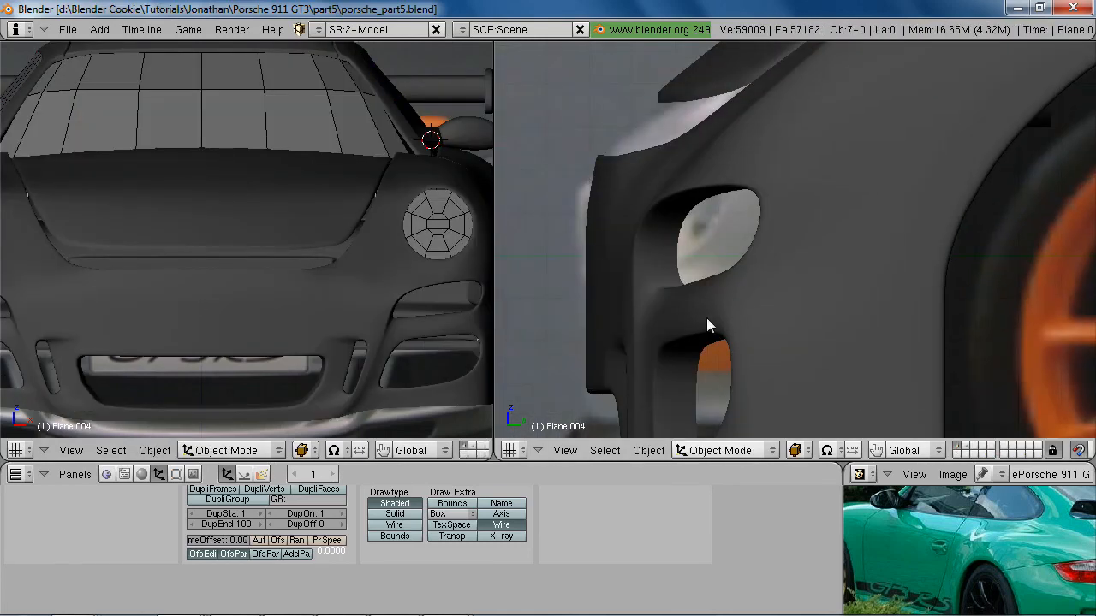
right_click(763, 273)
key("Tab")
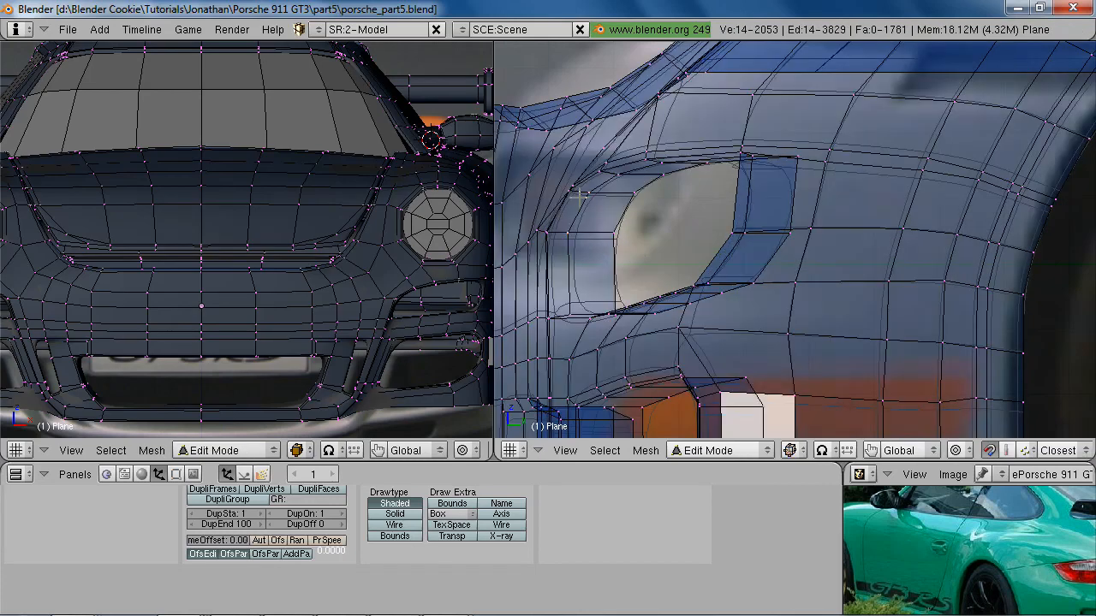
key("e")
right_click(764, 379)
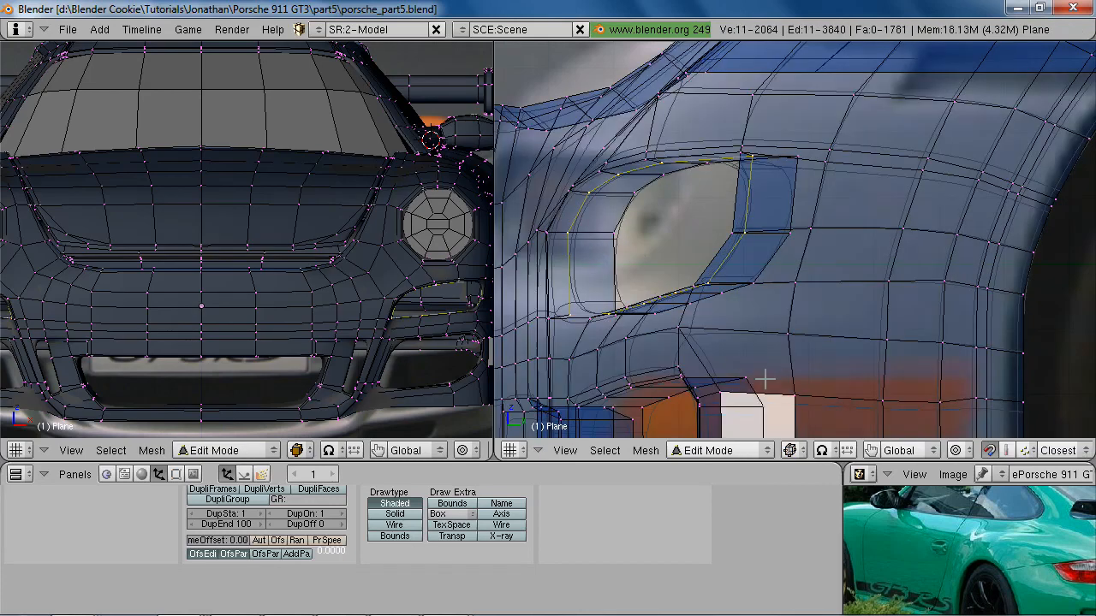
left_click(765, 379)
key("Tab")
right_click(561, 263)
Move the separated loop along Y and scale it slightly to fit inside the bumper opening
key("Tab")
key("g")
key("y")
left_click(817, 394)
key("s")
left_click(818, 388)
Try to extrude the loop, scale the new ring inward and smooth it
key("e")
left_click(815, 390)
key("s")
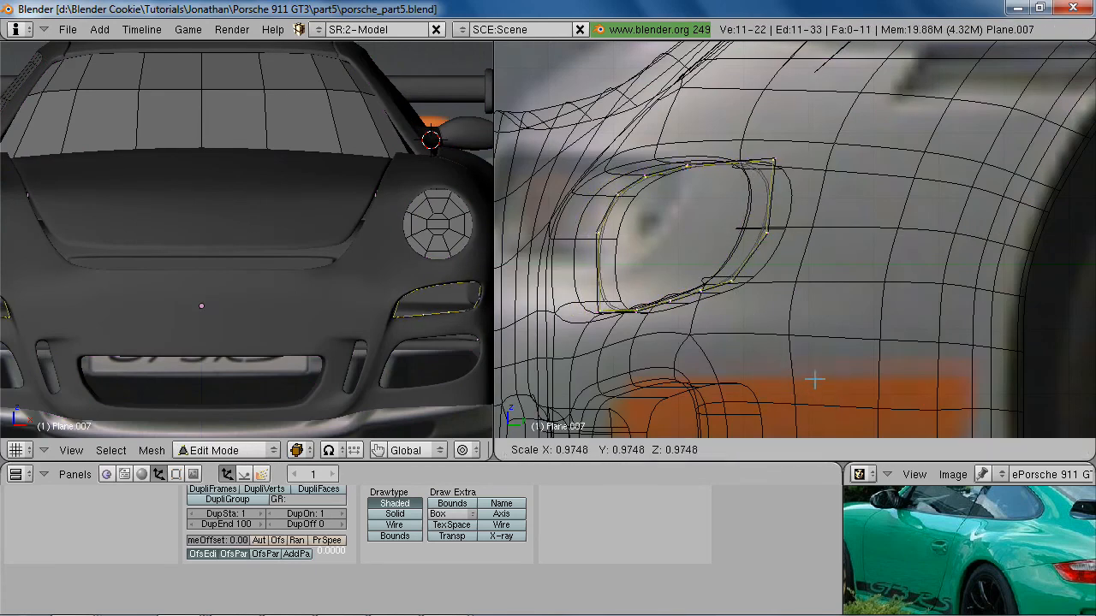
left_click(805, 332)
key("w")
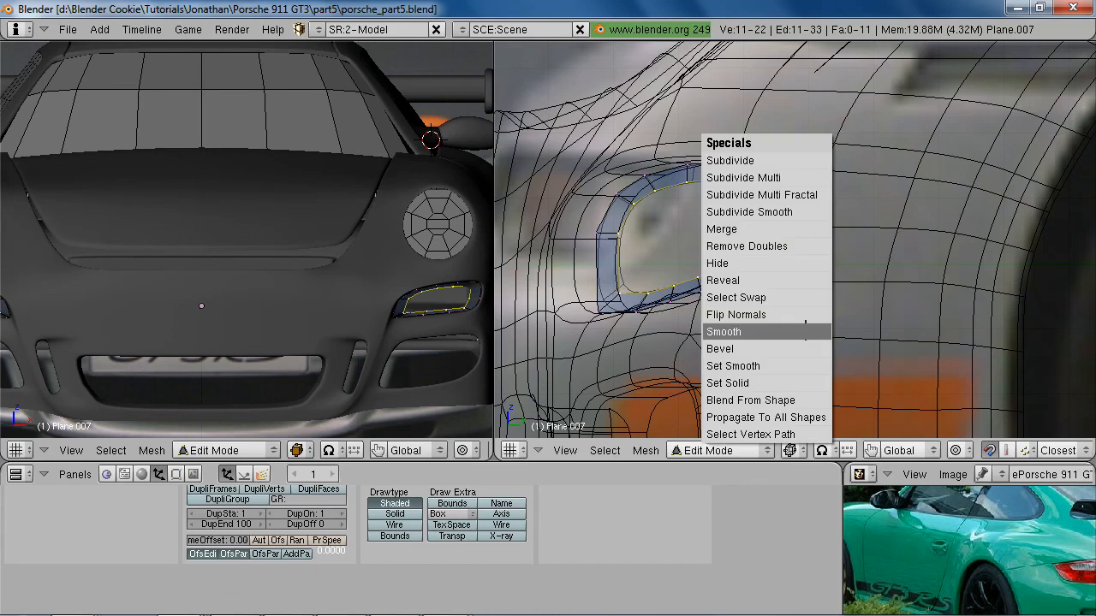
left_click(806, 332)
Delete the smoothed inner ring of vertices from the separated loop
middle_click_drag(361, 356, 243, 332, "shift")
middle_click_drag(356, 302, 363, 406, "ctrl")
middle_click_drag(364, 406, 155, 309, "shift")
scroll(334, 287, "up", 2)
key("x")
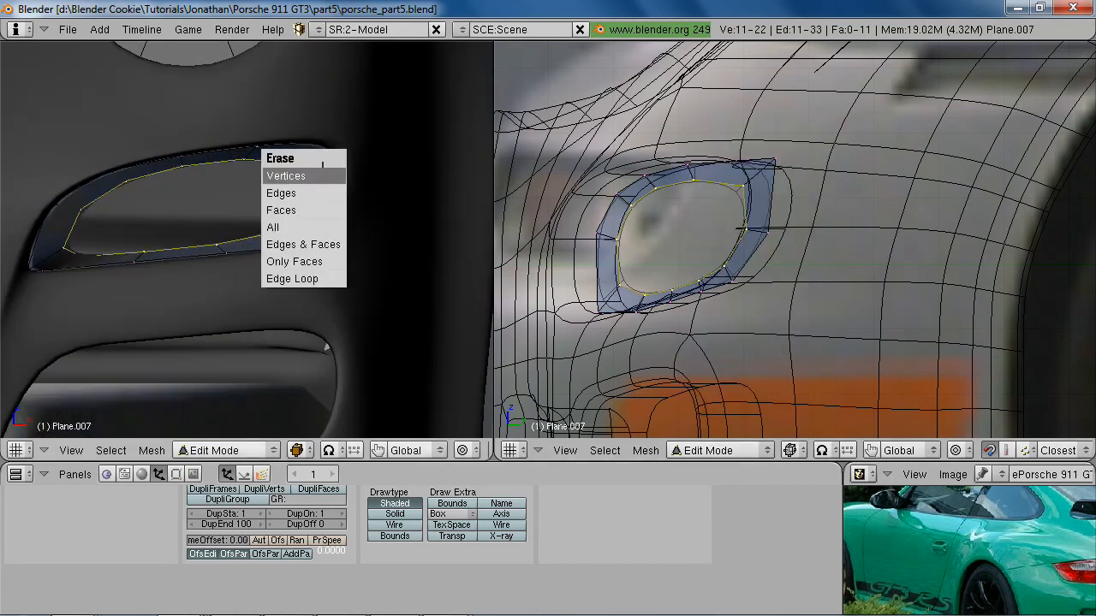
left_click(320, 191)
key("z")
mouse_move(114, 232)
middle_mouse_down("shift")
mouse_move(220, 254)
mouse_move(148, 255)
mouse_move(145, 279)
middle_mouse_up("shift")
key("ctrl+z")
key("x")
left_click(97, 208)
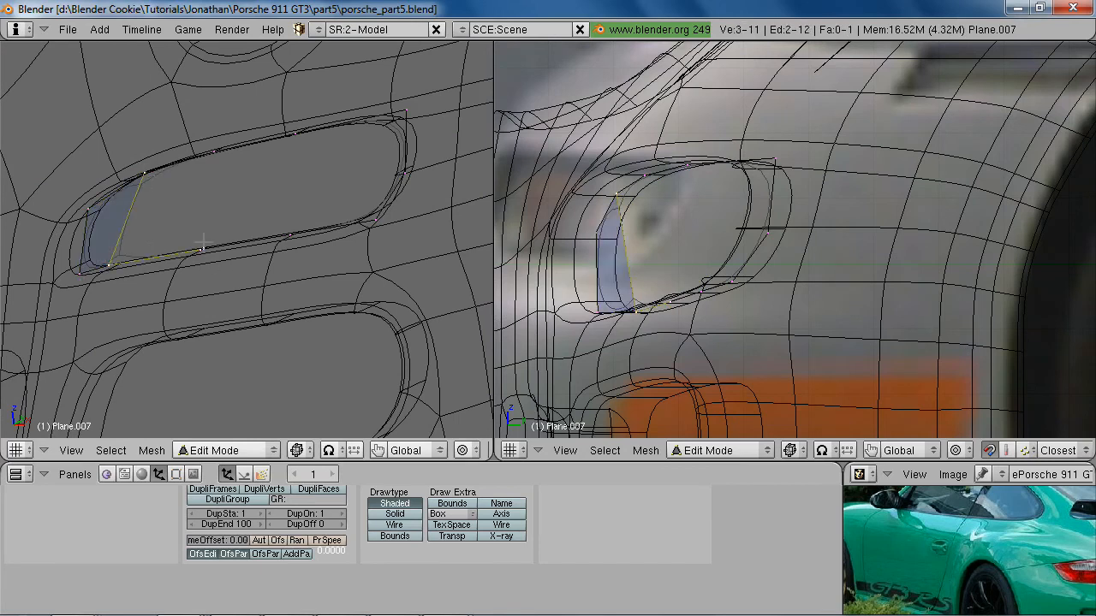
Fill the loop with faces joining its upper and lower edges
key("f")
right_click(315, 243)
right_click(219, 153, "shift")
key("f")
key("a")
key("b")
left_click_drag(267, 101, 399, 289)
key("f")
Cut a lengthwise edge loop through the new faces and merge its end vertex with the adjacent border vertex
key("ctrl+r")
left_click(362, 171)
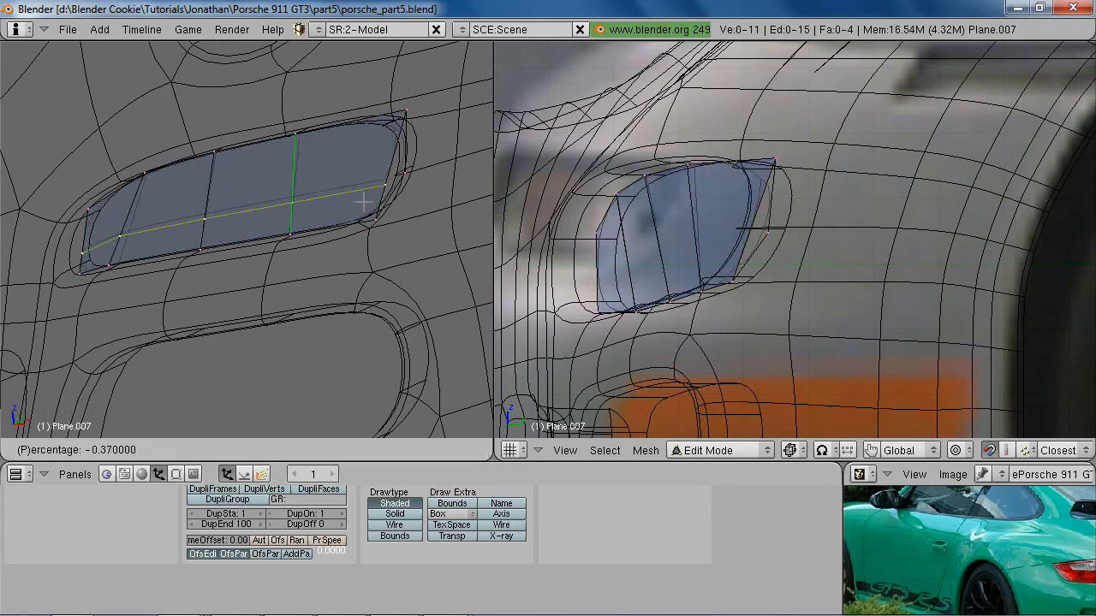
left_click(362, 205)
key("w")
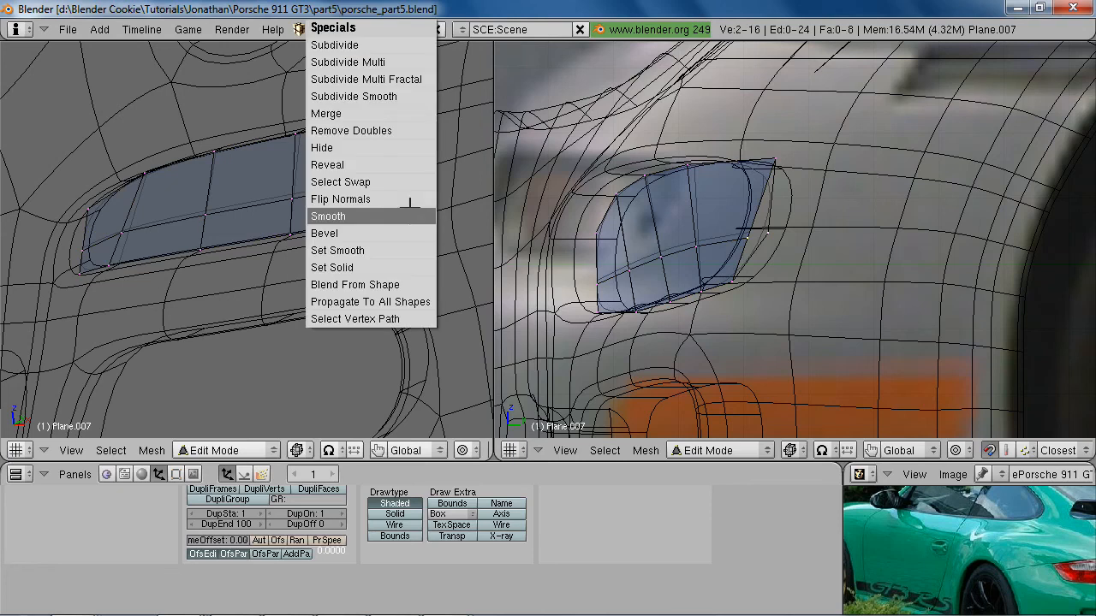
left_click(398, 112)
left_click(409, 171)
Move the merged vertex at the panel's end along X
key("z")
middle_click_drag(374, 189, 405, 222)
key("g")
key("x")
left_click(415, 226)
middle_click_drag(336, 262, 297, 266)
Move the panel's lower front corner vertex back along Y
key("z")
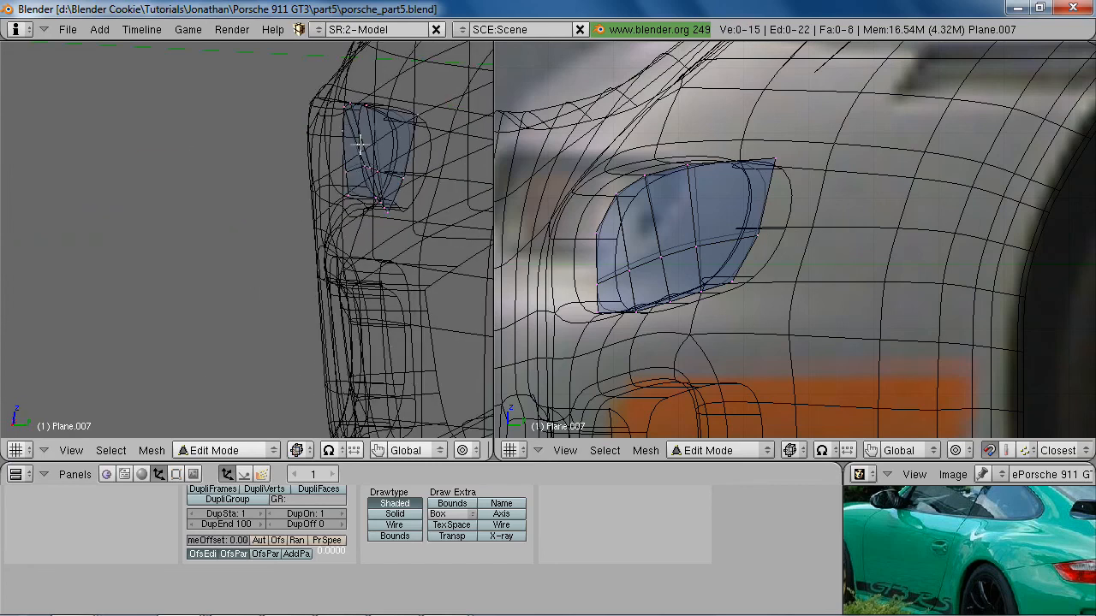
right_click(345, 191, "shift")
key("g")
key("y")
left_click(359, 189)
Move the panel's upper front border vertices along Y to fit the bumper opening
mouse_move(721, 270)
middle_mouse_down()
mouse_move(710, 289)
mouse_move(605, 227)
middle_mouse_up()
key("z")
key("z")
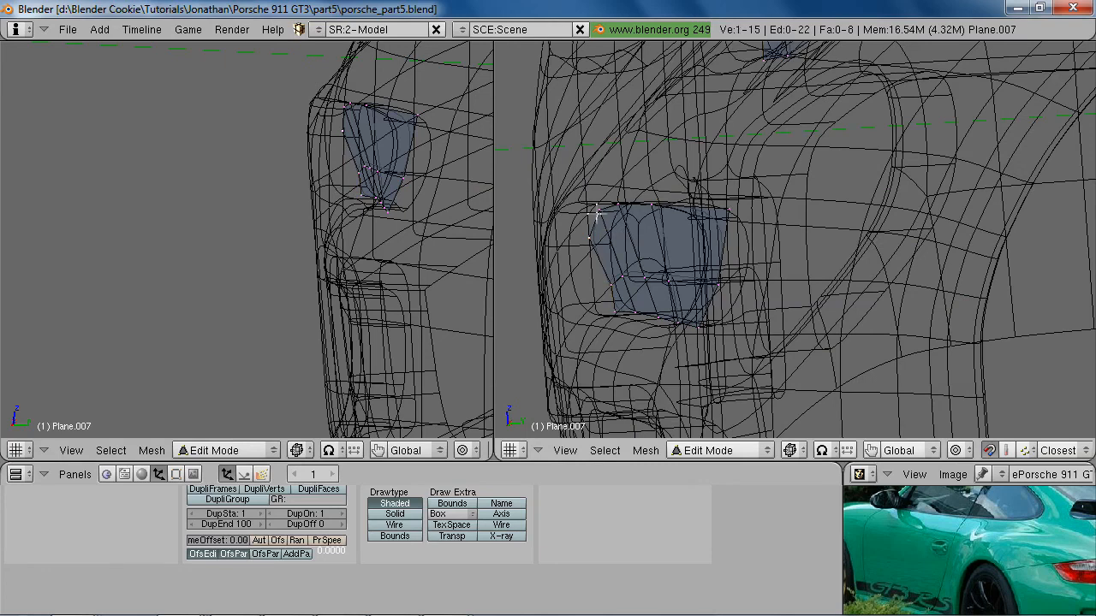
key("g")
key("y")
left_click(601, 231)
key("g")
key("y")
left_click(601, 233)
Adjust vertices along the panel's lower edge on the Y axis to even out its curve
middle_click_drag(657, 261, 659, 312)
key("a")
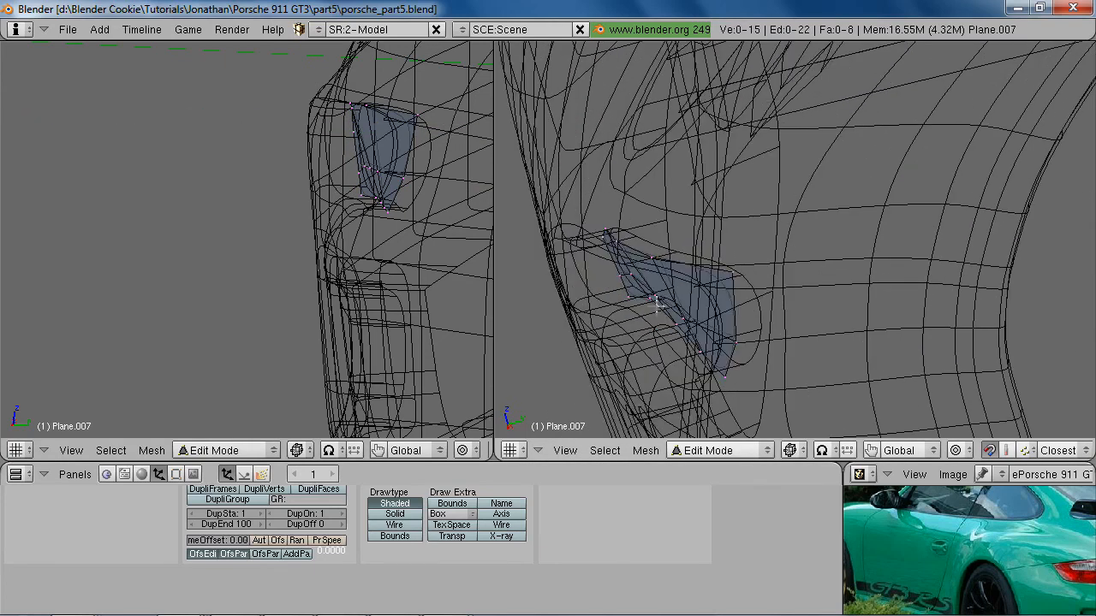
right_click(660, 310)
key("g")
key("y")
left_click(634, 289)
key("g")
key("y")
left_click(626, 279)
key("a")
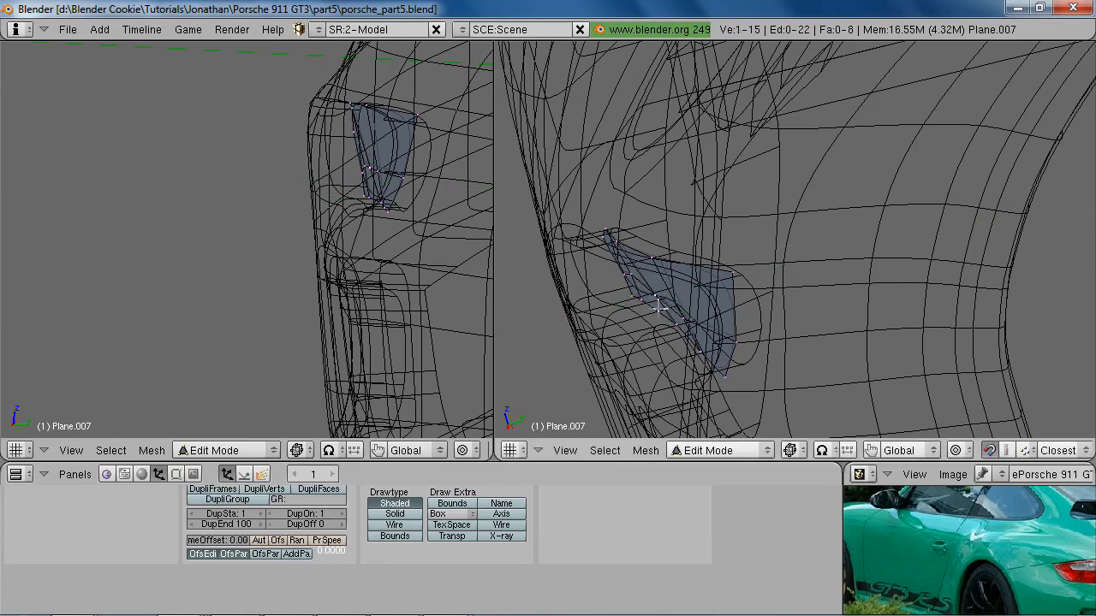
In top view, move the column of vertices in the inner half of the bumper panel to follow the bumper's curve
key("KP_7")
scroll(787, 276, "down", 3)
middle_click_drag(728, 377, 604, 399, "shift")
scroll(829, 386, "down", 2)
middle_click_drag(972, 347, 831, 319, "shift")
scroll(830, 318, "up", 5)
middle_click_drag(853, 372, 778, 345, "shift")
scroll(777, 333, "up", 2)
key("a")
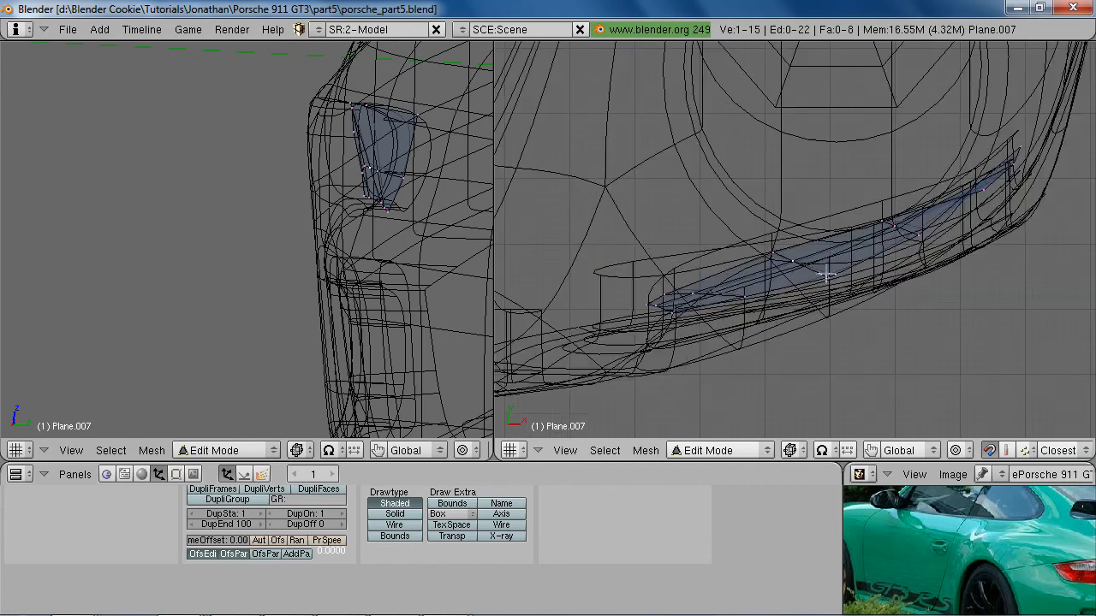
key("b")
left_click_drag(755, 221, 805, 274)
key("g")
left_click(815, 279)
Move the panel's next column of vertices outward from the middle, and the lower border vertex near its outer end
key("a")
key("b")
left_click_drag(861, 196, 910, 236)
key("g")
left_click(912, 239)
key("a")
right_click(984, 197)
key("g")
left_click(981, 178)
Reposition the vertices at the panel's outer tip to fit the end of the bumper opening in top view
right_click(1029, 171)
key("g")
left_click(1025, 159)
key("g")
left_click(1039, 154)
right_click(1002, 140, "shift")
key("g")
left_click(1008, 155)
key("g")
left_click(1036, 169)
Move the vertex at the panel's inner end to fit the bumper opening in top view
key("a")
right_click(651, 301)
key("g")
left_click(654, 292)
key("g")
left_click(638, 296)
key("g")
left_click(633, 286)
Move the whole panel along Y to seat it in the bumper opening and finish editing its mesh
key("a")
key("g")
left_click(687, 315)
key("z")
mouse_move(856, 292)
middle_mouse_down()
mouse_move(741, 330)
mouse_move(704, 120)
mouse_move(873, 254)
mouse_move(830, 303)
middle_mouse_up()
key("a")
key("a")
key("g")
key("y")
left_click(742, 339)
key("Tab")
scroll(901, 334, "down", 6)
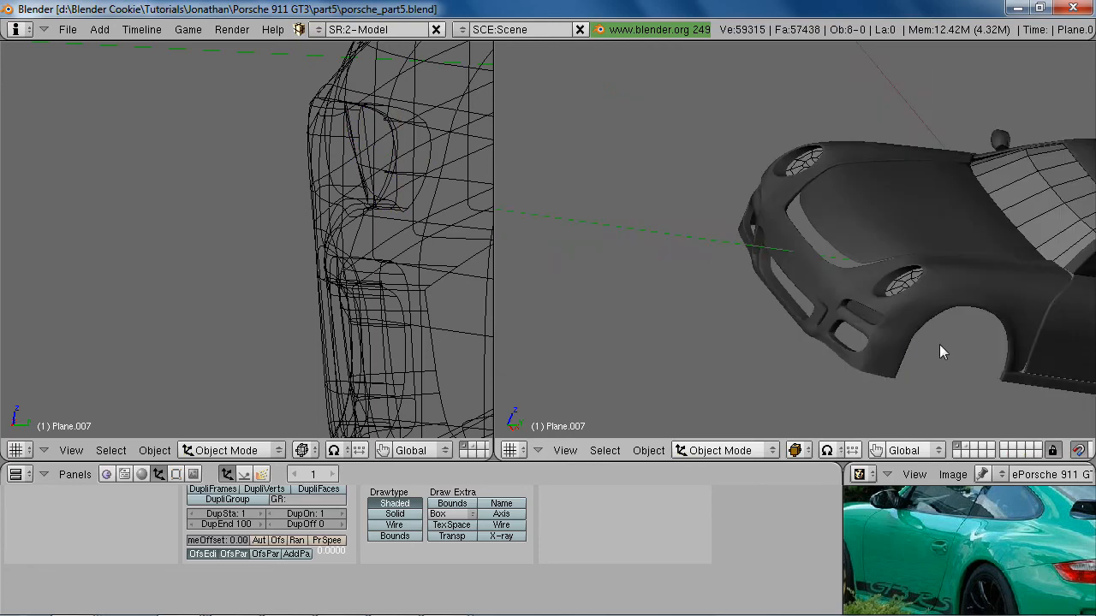
Assign the existing windows material to the bumper opening panel and return to solid shading
key("z")
right_click(886, 326)
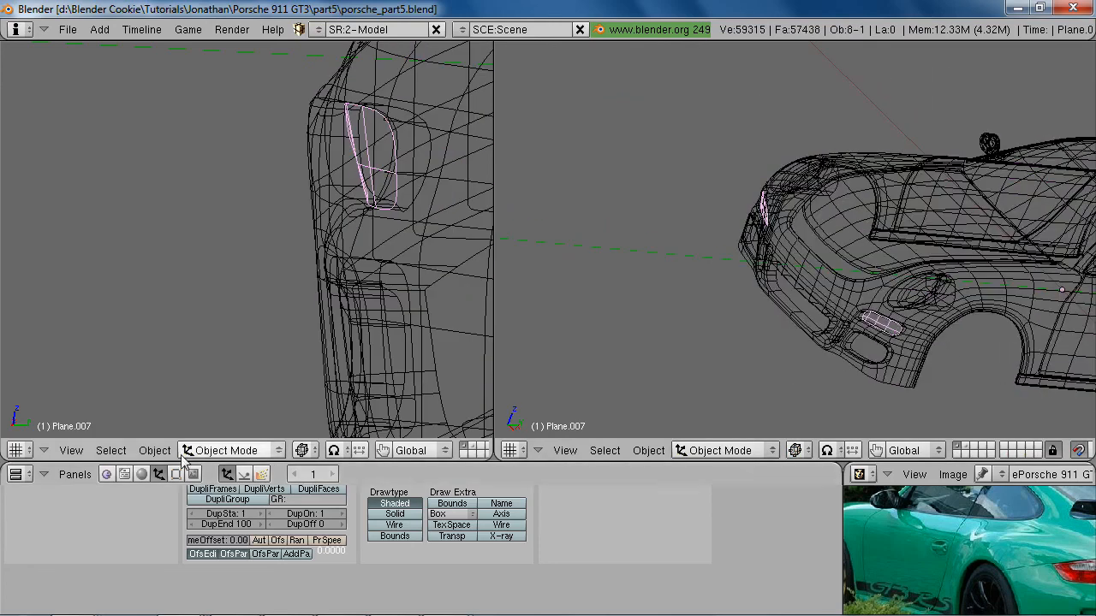
left_click(141, 473)
left_click(215, 602)
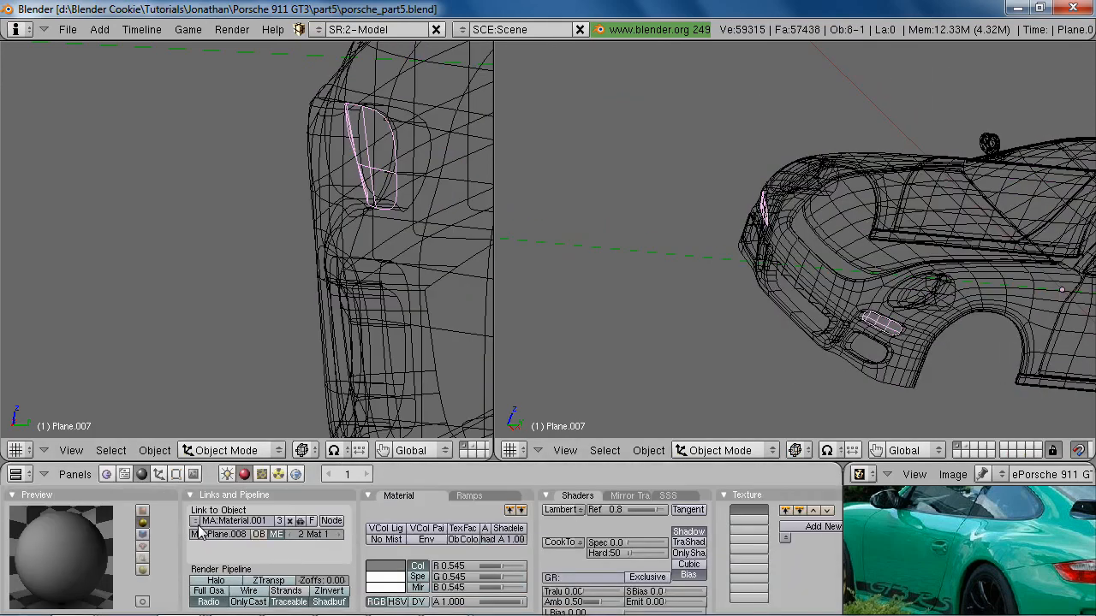
left_click(195, 522)
left_click(224, 492)
key("z")
key("Tab")
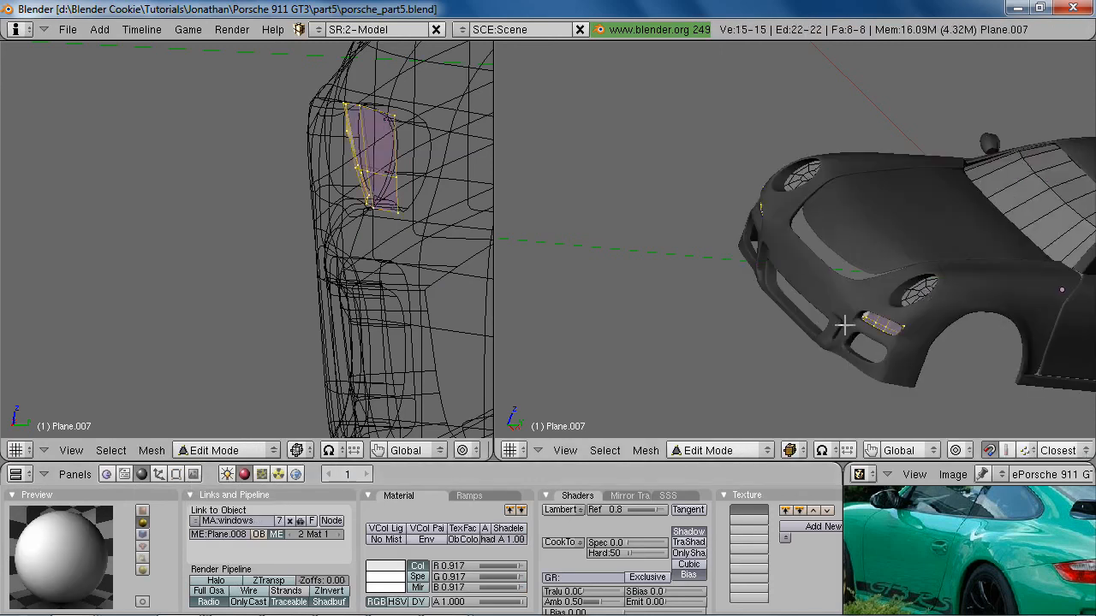
scroll(841, 338, "down", 4)
key("Tab")
Inspect the whole car body from the front, side and rear
middle_click_drag(866, 306, 839, 274)
scroll(854, 293, "up", 4)
scroll(856, 303, "down", 3)
middle_click_drag(758, 275, 845, 294)
scroll(856, 292, "up", 2)
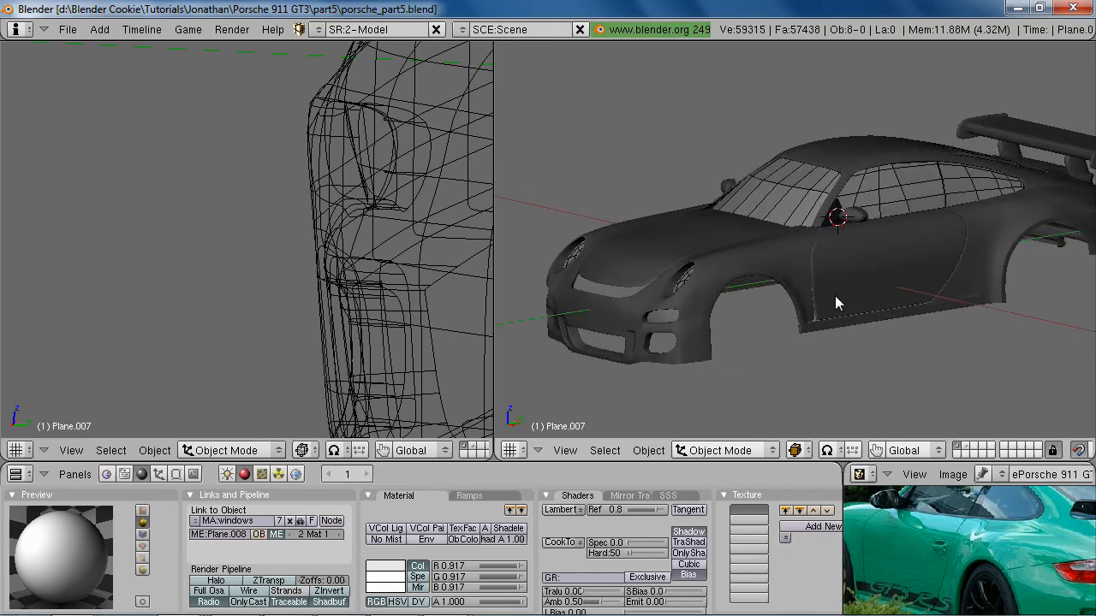
scroll(838, 297, "up", 2)
scroll(807, 317, "down", 3)
scroll(842, 279, "up", 1)
middle_click_drag(826, 269, 761, 271)
scroll(764, 273, "up", 2)
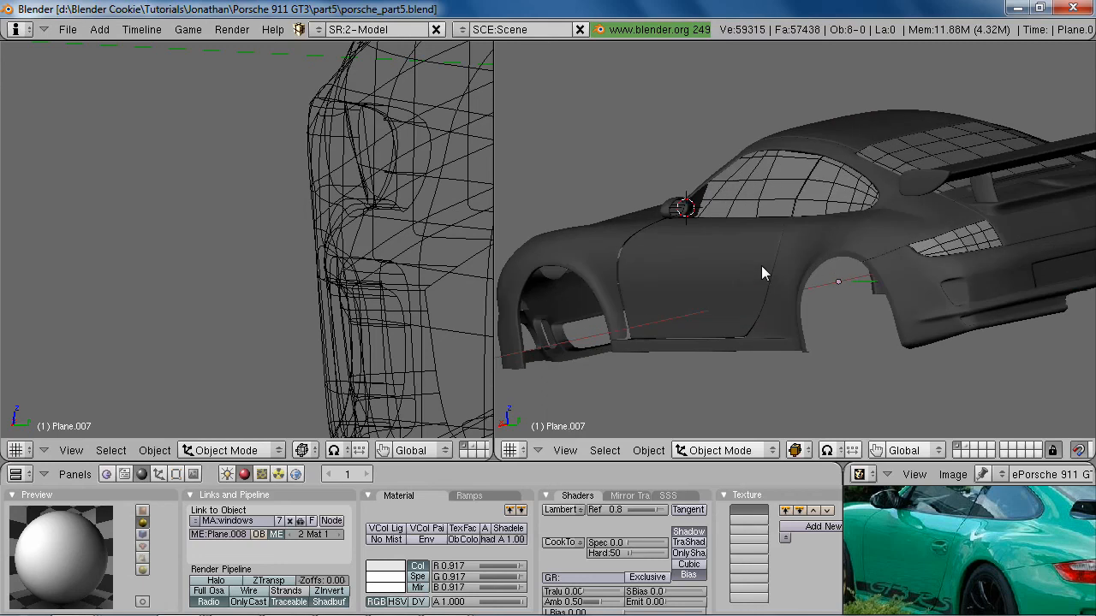
scroll(930, 337, "down", 4)
scroll(856, 276, "up", 2)
key("a")
middle_click_drag(858, 275, 965, 264)
key("a")
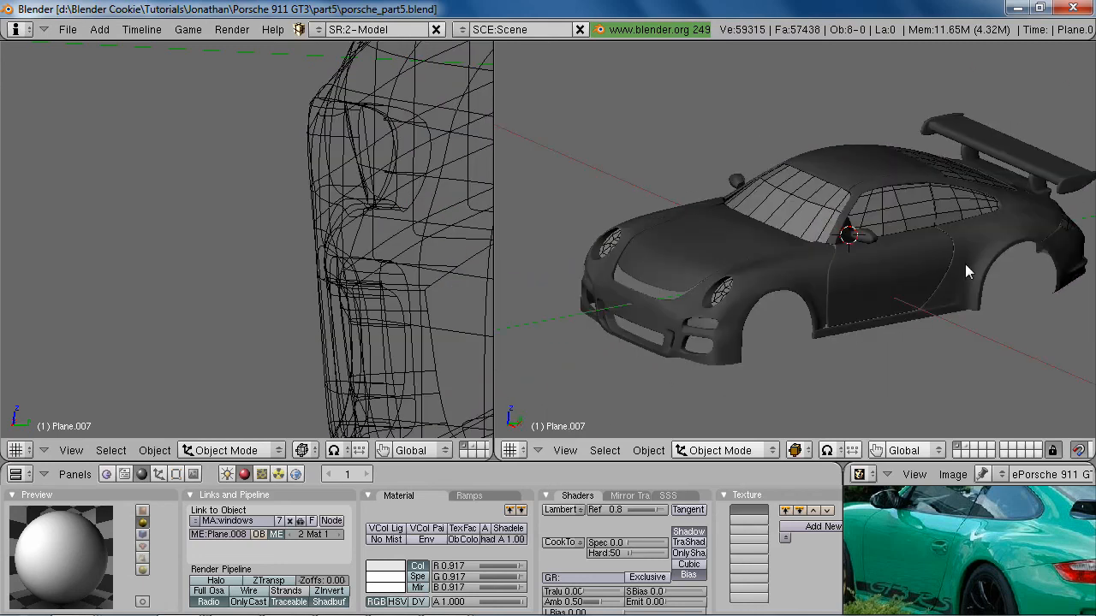
Save the file over the existing porsche_part5.blend and show the car through the camera
key("KP_0")
key("ctrl+w")
left_click(965, 263)
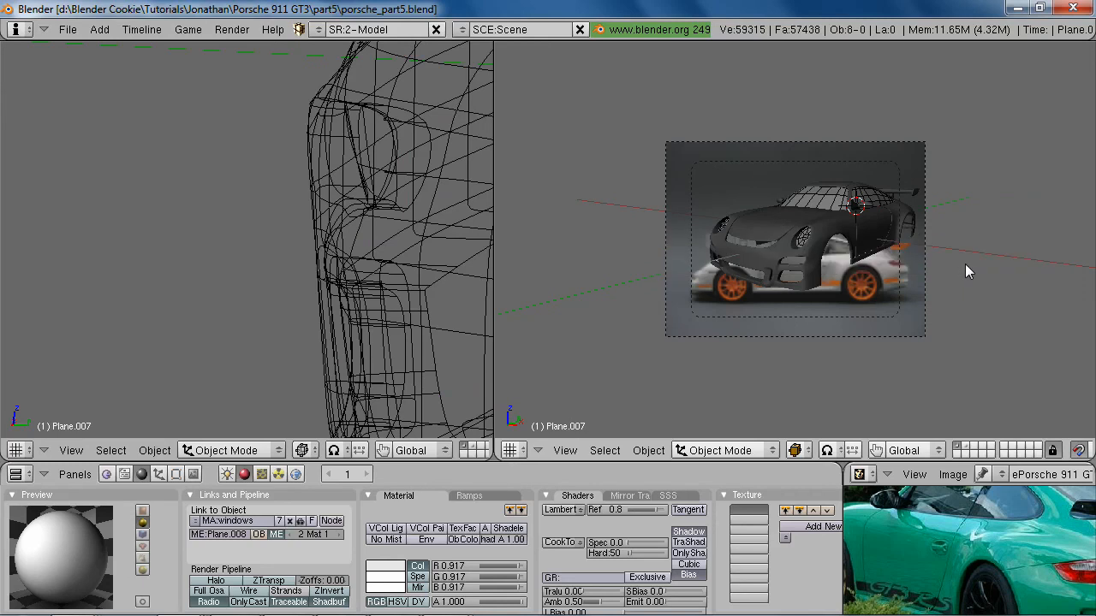
scroll(965, 264, "up", 3)
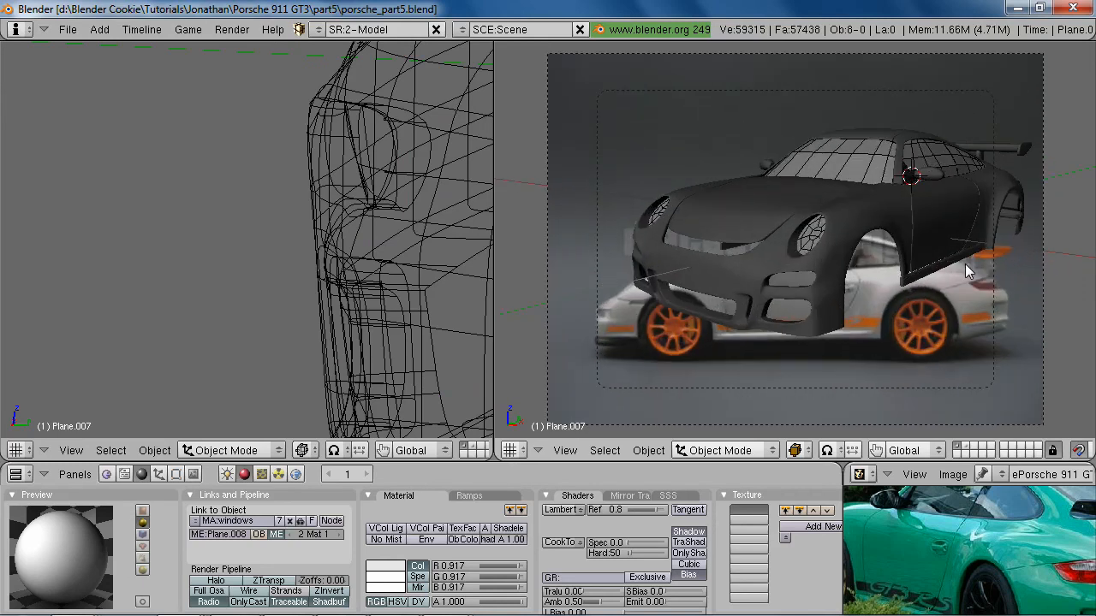